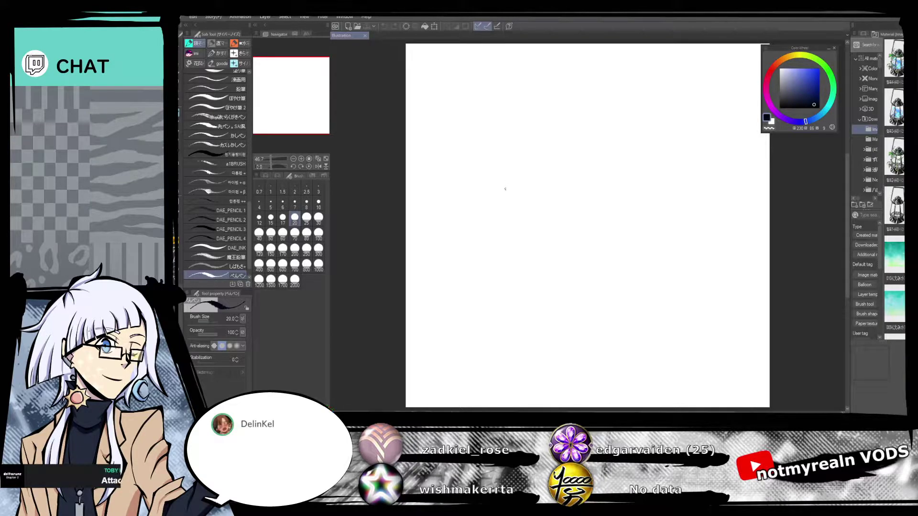
# Sketch two rough circles side by side mid-canvas, and undo the wide arc strokes above them.
pyautogui.moveTo(517, 158)
pyautogui.mouseDown()
pyautogui.moveTo(507, 144)
pyautogui.moveTo(526, 273)
pyautogui.moveTo(571, 233)
pyautogui.moveTo(521, 217)
pyautogui.mouseUp()
pyautogui.click(385, 26)
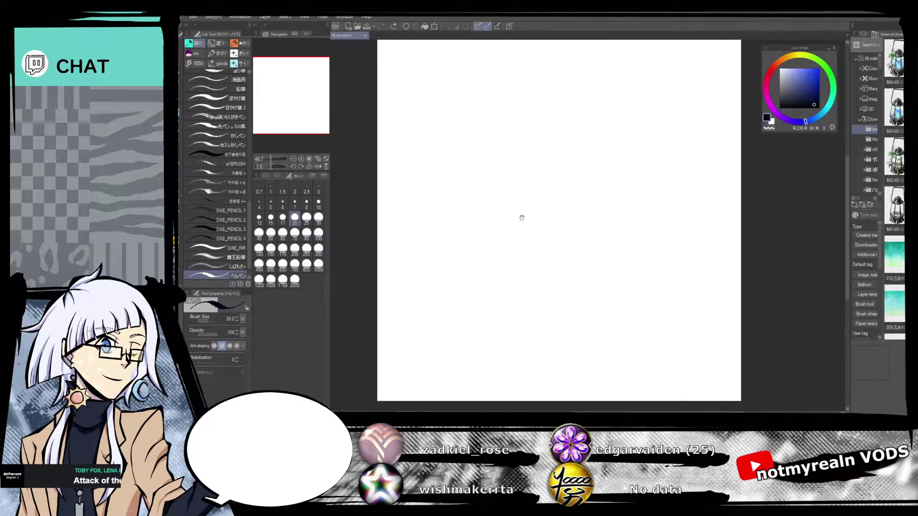
pyautogui.moveTo(579, 208); pyautogui.dragTo(576, 217)
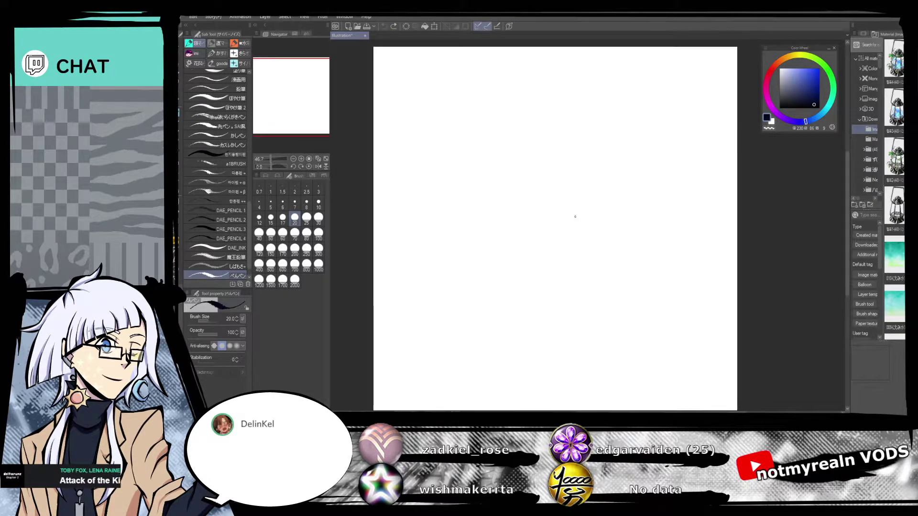
pyautogui.moveTo(483, 190)
pyautogui.mouseDown()
pyautogui.moveTo(460, 238)
pyautogui.moveTo(500, 193)
pyautogui.moveTo(474, 252)
pyautogui.moveTo(480, 186)
pyautogui.moveTo(508, 243)
pyautogui.moveTo(482, 249)
pyautogui.mouseUp()
pyautogui.moveTo(622, 184); pyautogui.dragTo(589, 248)
pyautogui.moveTo(599, 194)
pyautogui.mouseDown()
pyautogui.moveTo(641, 192)
pyautogui.moveTo(651, 209)
pyautogui.moveTo(609, 239)
pyautogui.moveTo(643, 249)
pyautogui.mouseUp()
pyautogui.moveTo(641, 188)
pyautogui.mouseDown()
pyautogui.moveTo(604, 247)
pyautogui.moveTo(585, 247)
pyautogui.mouseUp()
pyautogui.moveTo(392, 188)
pyautogui.mouseDown()
pyautogui.moveTo(555, 101)
pyautogui.moveTo(736, 178)
pyautogui.mouseUp()
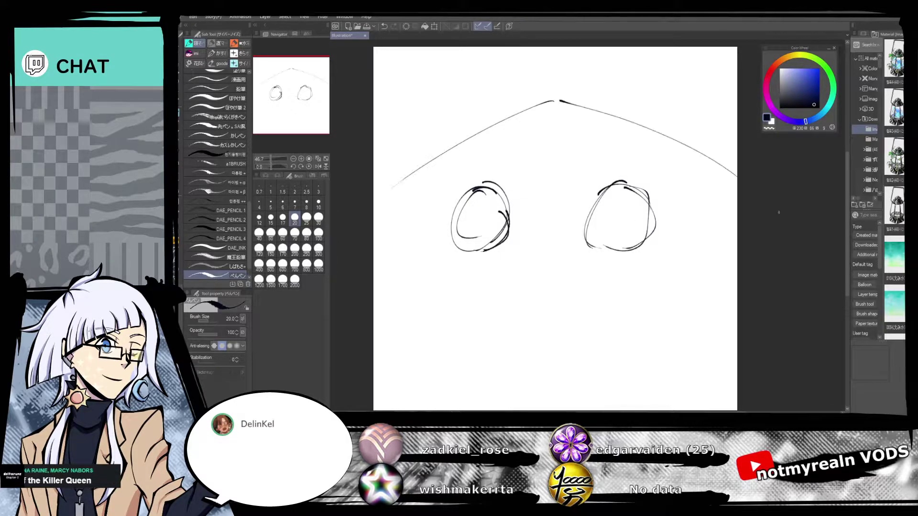
pyautogui.click(385, 26)
pyautogui.click(385, 27)
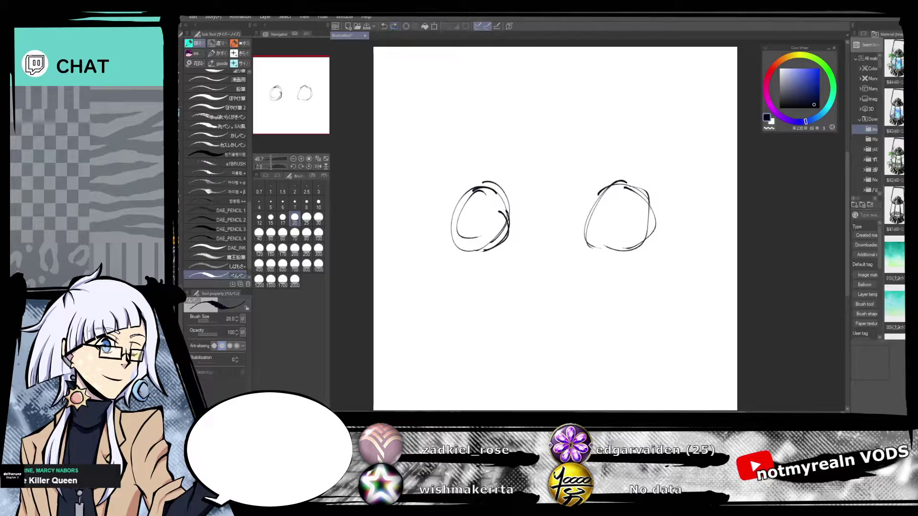
# Reinforce the outlines of both circles with overlapping curved strokes.
pyautogui.moveTo(499, 191); pyautogui.dragTo(485, 245)
pyautogui.moveTo(622, 181)
pyautogui.mouseDown()
pyautogui.moveTo(606, 242)
pyautogui.moveTo(590, 225)
pyautogui.moveTo(590, 249)
pyautogui.mouseUp()
pyautogui.moveTo(487, 184)
pyautogui.mouseDown()
pyautogui.moveTo(449, 225)
pyautogui.moveTo(452, 237)
pyautogui.mouseUp()
pyautogui.moveTo(460, 199)
pyautogui.mouseDown()
pyautogui.moveTo(448, 250)
pyautogui.moveTo(508, 206)
pyautogui.moveTo(510, 240)
pyautogui.mouseUp()
pyautogui.moveTo(500, 192)
pyautogui.mouseDown()
pyautogui.moveTo(491, 253)
pyautogui.moveTo(455, 256)
pyautogui.moveTo(488, 254)
pyautogui.mouseUp()
pyautogui.moveTo(596, 196)
pyautogui.mouseDown()
pyautogui.moveTo(589, 211)
pyautogui.moveTo(603, 249)
pyautogui.moveTo(594, 250)
pyautogui.mouseUp()
pyautogui.moveTo(592, 195)
pyautogui.mouseDown()
pyautogui.moveTo(621, 180)
pyautogui.moveTo(659, 210)
pyautogui.mouseUp()
pyautogui.moveTo(646, 202)
pyautogui.mouseDown()
pyautogui.moveTo(649, 235)
pyautogui.moveTo(627, 250)
pyautogui.mouseUp()
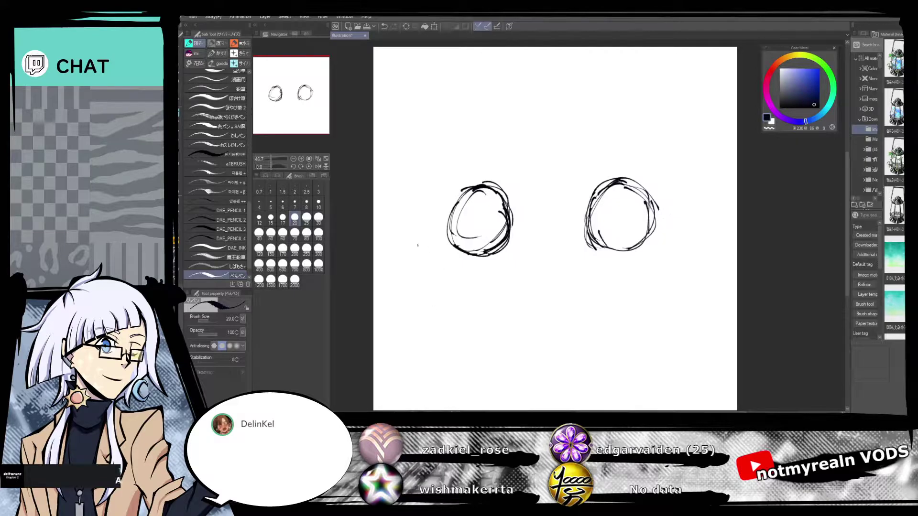
# Sketch a small angular shape beside the left circle, and erase it together with the right circle using an enlarged eraser.
pyautogui.moveTo(402, 259)
pyautogui.mouseDown()
pyautogui.moveTo(433, 239)
pyautogui.moveTo(424, 297)
pyautogui.moveTo(415, 297)
pyautogui.mouseUp()
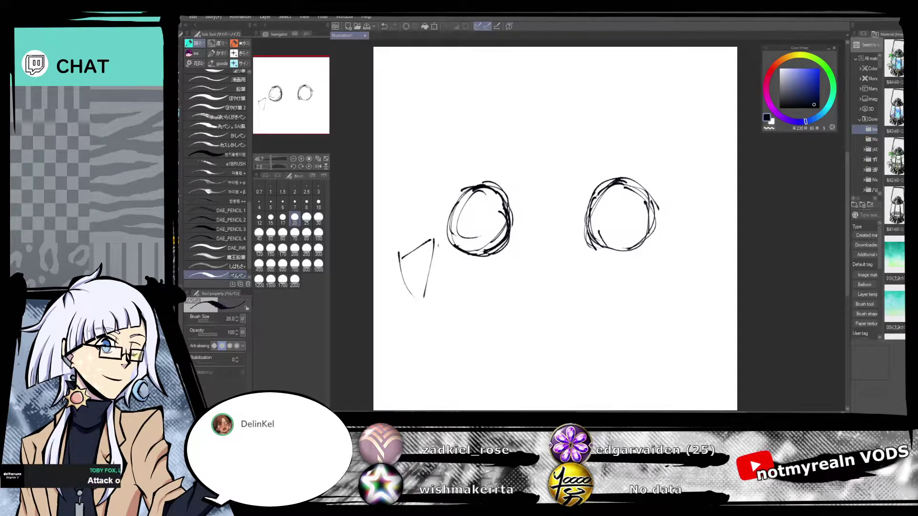
pyautogui.moveTo(438, 234)
pyautogui.mouseDown()
pyautogui.moveTo(427, 243)
pyautogui.moveTo(445, 256)
pyautogui.moveTo(452, 277)
pyautogui.mouseUp()
pyautogui.press('e')
pyautogui.moveTo(411, 240); pyautogui.dragTo(396, 272)
pyautogui.moveTo(204, 321); pyautogui.dragTo(211, 325)
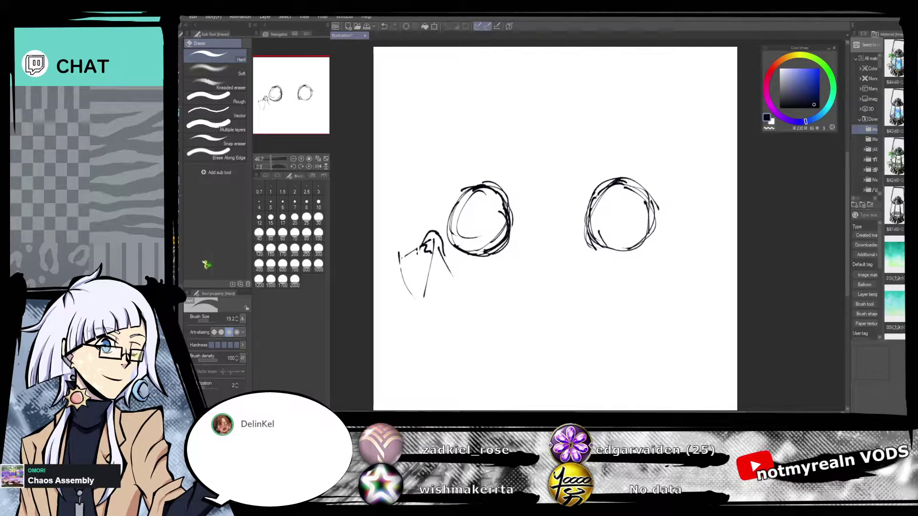
pyautogui.moveTo(207, 321); pyautogui.dragTo(221, 330)
pyautogui.moveTo(454, 241); pyautogui.dragTo(411, 270)
pyautogui.moveTo(598, 292)
pyautogui.mouseDown()
pyautogui.moveTo(588, 241)
pyautogui.moveTo(612, 239)
pyautogui.mouseUp()
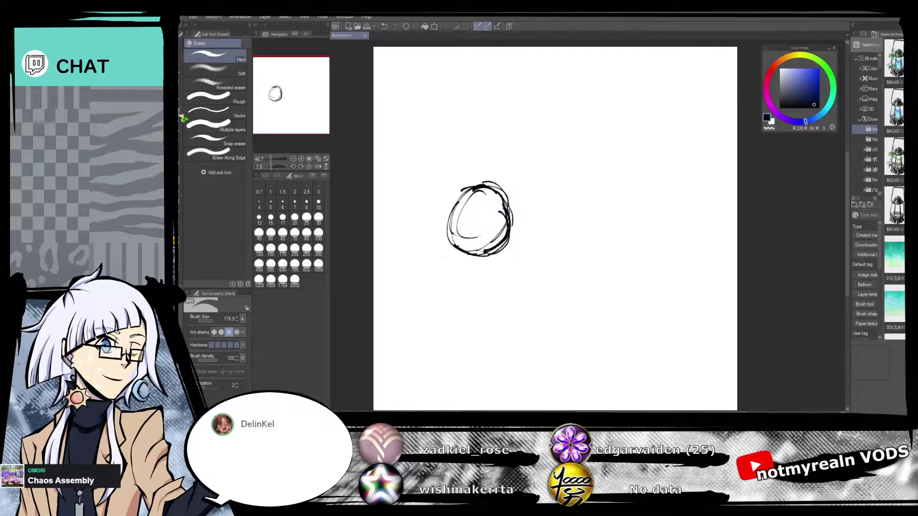
# Draw vertical and horizontal face guide lines crossing through the remaining circle.
pyautogui.press('p')
pyautogui.click(276, 175)
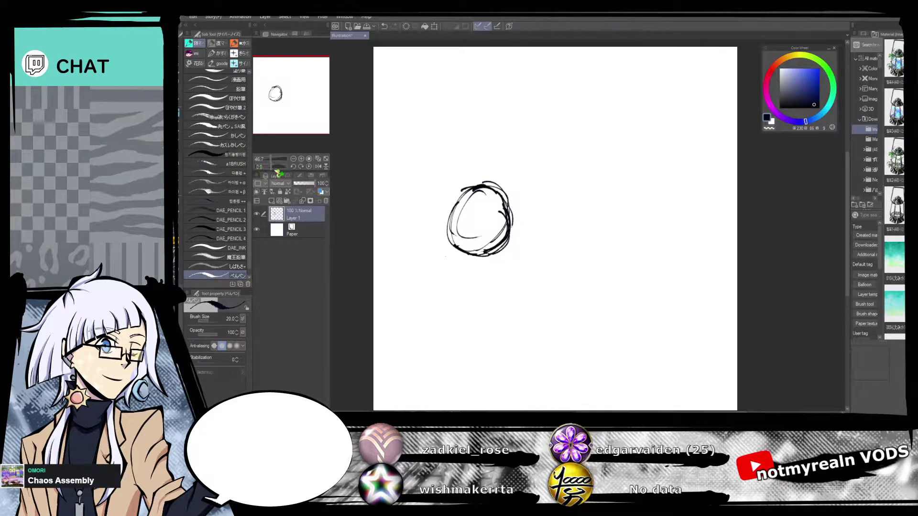
pyautogui.moveTo(482, 163)
pyautogui.mouseDown()
pyautogui.moveTo(493, 236)
pyautogui.moveTo(484, 273)
pyautogui.mouseUp()
pyautogui.moveTo(432, 222)
pyautogui.mouseDown()
pyautogui.moveTo(472, 226)
pyautogui.moveTo(426, 221)
pyautogui.moveTo(525, 241)
pyautogui.moveTo(489, 218)
pyautogui.moveTo(516, 222)
pyautogui.moveTo(423, 222)
pyautogui.moveTo(499, 226)
pyautogui.moveTo(487, 218)
pyautogui.moveTo(541, 242)
pyautogui.mouseUp()
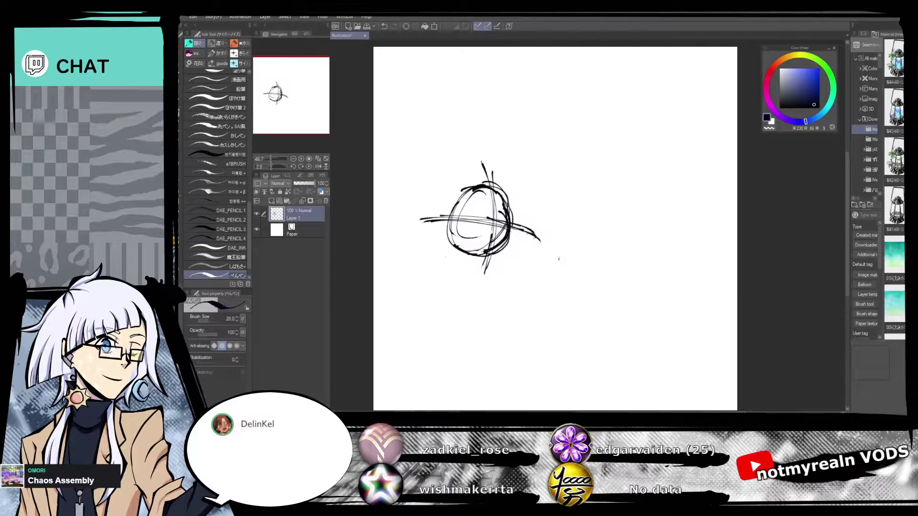
# Sketch a second head oval to the right, with a vertical centre line and a slanted eye line.
pyautogui.moveTo(631, 180)
pyautogui.mouseDown()
pyautogui.moveTo(596, 216)
pyautogui.moveTo(601, 249)
pyautogui.mouseUp()
pyautogui.moveTo(601, 196)
pyautogui.mouseDown()
pyautogui.moveTo(667, 208)
pyautogui.moveTo(601, 258)
pyautogui.mouseUp()
pyautogui.moveTo(624, 182)
pyautogui.mouseDown()
pyautogui.moveTo(601, 250)
pyautogui.moveTo(618, 253)
pyautogui.moveTo(599, 249)
pyautogui.mouseUp()
pyautogui.moveTo(617, 183)
pyautogui.mouseDown()
pyautogui.moveTo(666, 208)
pyautogui.moveTo(659, 237)
pyautogui.mouseUp()
pyautogui.moveTo(655, 242); pyautogui.dragTo(615, 261)
pyautogui.moveTo(621, 183); pyautogui.dragTo(669, 215)
pyautogui.moveTo(606, 193); pyautogui.dragTo(602, 248)
pyautogui.moveTo(600, 230); pyautogui.dragTo(627, 261)
pyautogui.moveTo(609, 197); pyautogui.dragTo(601, 239)
pyautogui.moveTo(620, 164); pyautogui.dragTo(625, 260)
pyautogui.moveTo(589, 232); pyautogui.dragTo(687, 204)
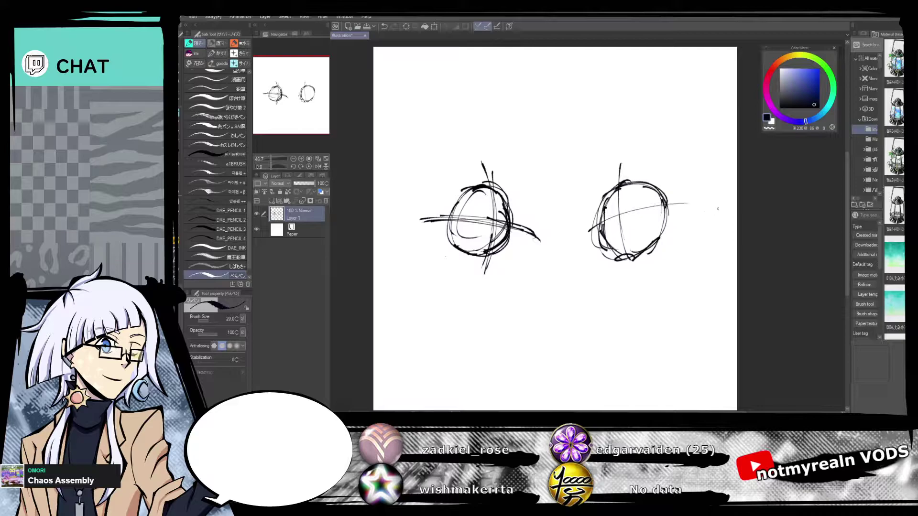
# Test the sketch layer at 27% opacity before restoring 100%, and erase both guide-lined ovals completely.
pyautogui.click(299, 183)
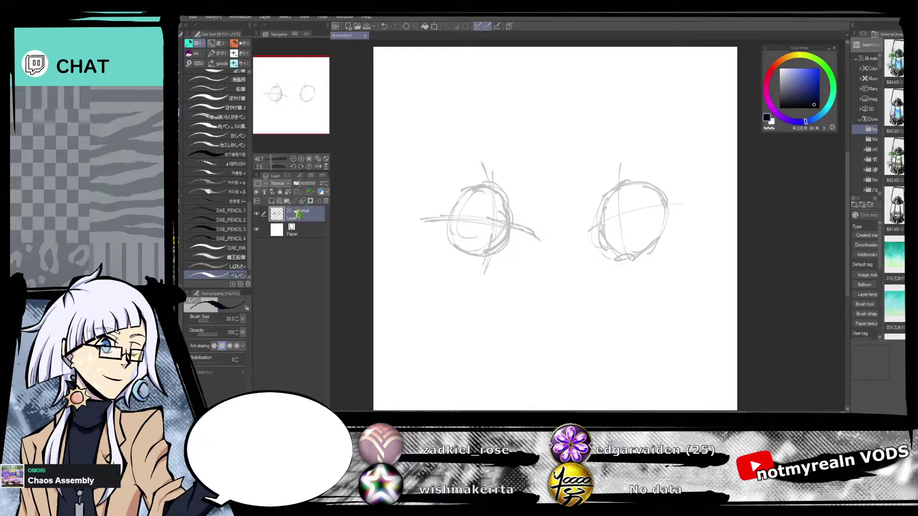
pyautogui.moveTo(309, 185); pyautogui.dragTo(317, 186)
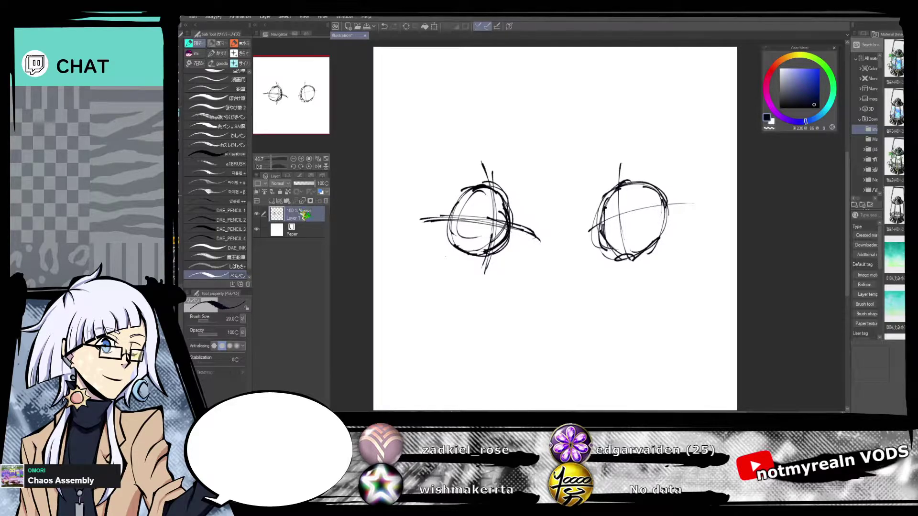
pyautogui.press('e')
pyautogui.moveTo(497, 172)
pyautogui.mouseDown()
pyautogui.moveTo(474, 257)
pyautogui.moveTo(521, 281)
pyautogui.moveTo(712, 190)
pyautogui.moveTo(727, 236)
pyautogui.mouseUp()
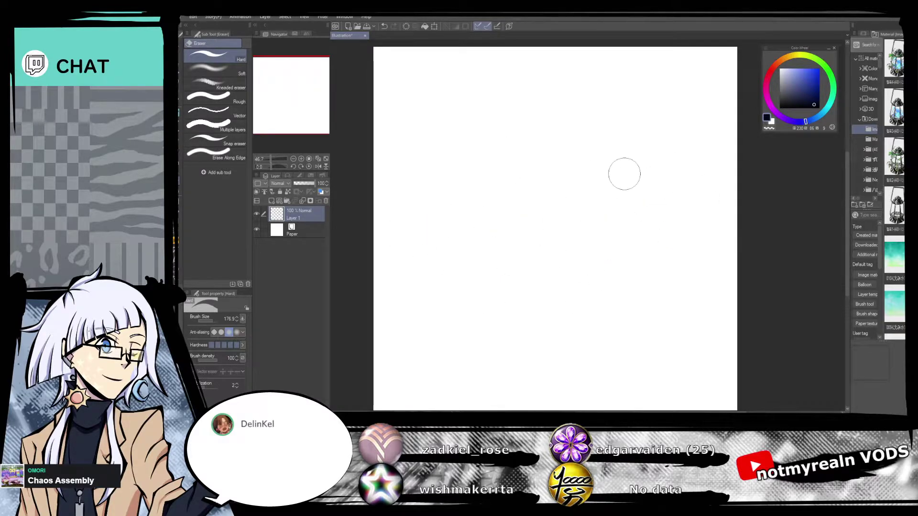
# Draw a pointed V-shaped jawline on the left half of the canvas with the pen.
pyautogui.press('p')
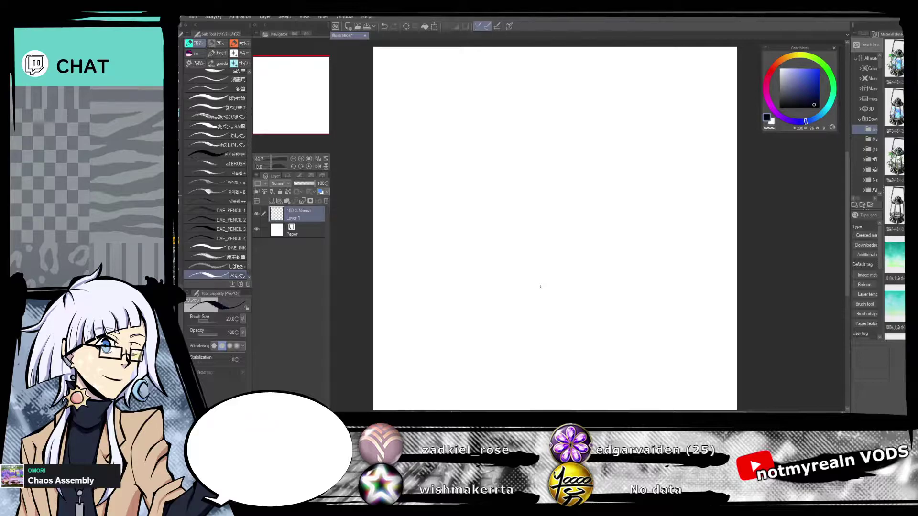
pyautogui.moveTo(452, 203)
pyautogui.mouseDown()
pyautogui.moveTo(460, 229)
pyautogui.moveTo(449, 202)
pyautogui.moveTo(484, 251)
pyautogui.moveTo(509, 230)
pyautogui.mouseUp()
pyautogui.moveTo(516, 196); pyautogui.dragTo(511, 224)
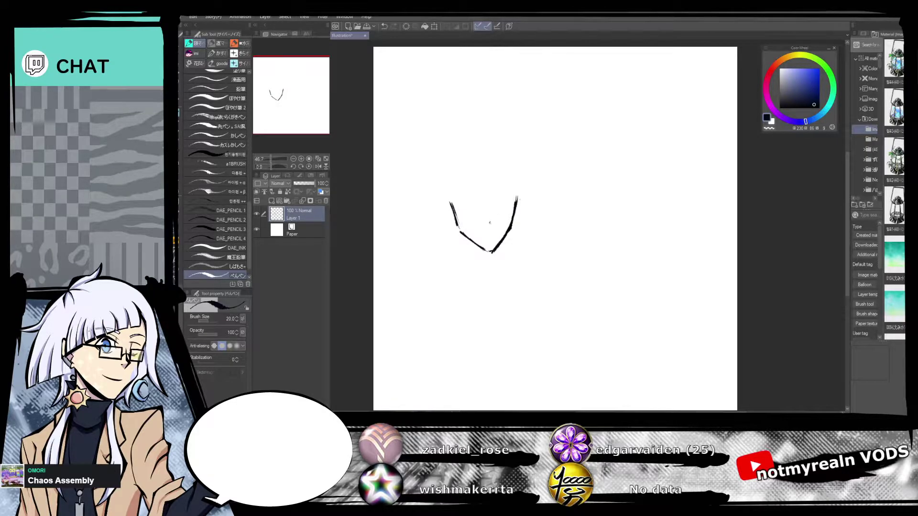
# Draw an outward-pointing ear on each side of the V-shaped jaw.
pyautogui.moveTo(517, 196)
pyautogui.mouseDown()
pyautogui.moveTo(538, 201)
pyautogui.moveTo(538, 212)
pyautogui.moveTo(512, 225)
pyautogui.mouseUp()
pyautogui.moveTo(448, 202); pyautogui.dragTo(434, 222)
pyautogui.moveTo(450, 200); pyautogui.dragTo(429, 216)
pyautogui.moveTo(439, 207)
pyautogui.mouseDown()
pyautogui.moveTo(441, 233)
pyautogui.moveTo(452, 231)
pyautogui.mouseUp()
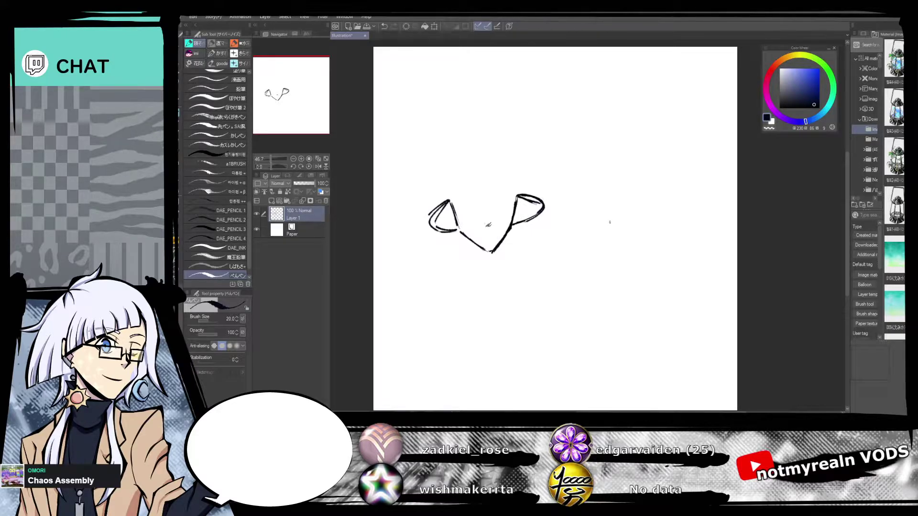
# Thicken both sides of the V-shaped jawline down to the chin.
pyautogui.moveTo(513, 223); pyautogui.dragTo(489, 251)
pyautogui.moveTo(449, 204)
pyautogui.mouseDown()
pyautogui.moveTo(464, 233)
pyautogui.moveTo(489, 251)
pyautogui.mouseUp()
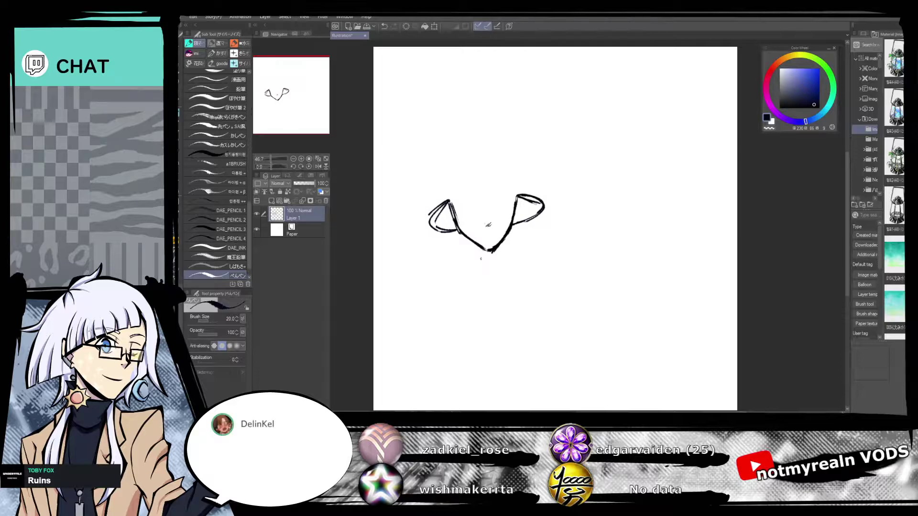
pyautogui.moveTo(448, 199); pyautogui.dragTo(482, 249)
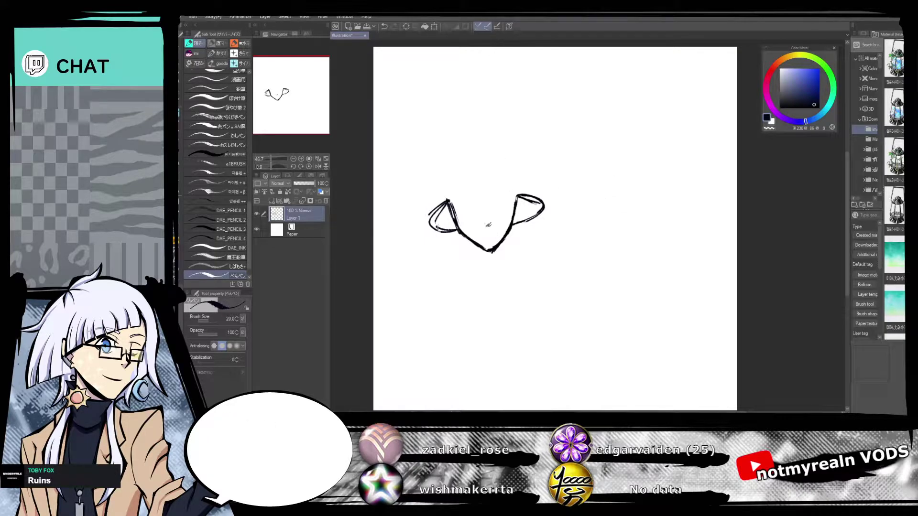
# Add short jagged marks under the left ear and draw the right eye inside the face.
pyautogui.moveTo(440, 225)
pyautogui.mouseDown()
pyautogui.moveTo(435, 237)
pyautogui.moveTo(455, 239)
pyautogui.mouseUp()
pyautogui.moveTo(489, 209)
pyautogui.mouseDown()
pyautogui.moveTo(512, 204)
pyautogui.moveTo(491, 207)
pyautogui.mouseUp()
pyautogui.moveTo(495, 210)
pyautogui.mouseDown()
pyautogui.moveTo(501, 218)
pyautogui.moveTo(509, 200)
pyautogui.moveTo(503, 217)
pyautogui.moveTo(489, 214)
pyautogui.moveTo(494, 205)
pyautogui.moveTo(500, 219)
pyautogui.moveTo(511, 214)
pyautogui.mouseUp()
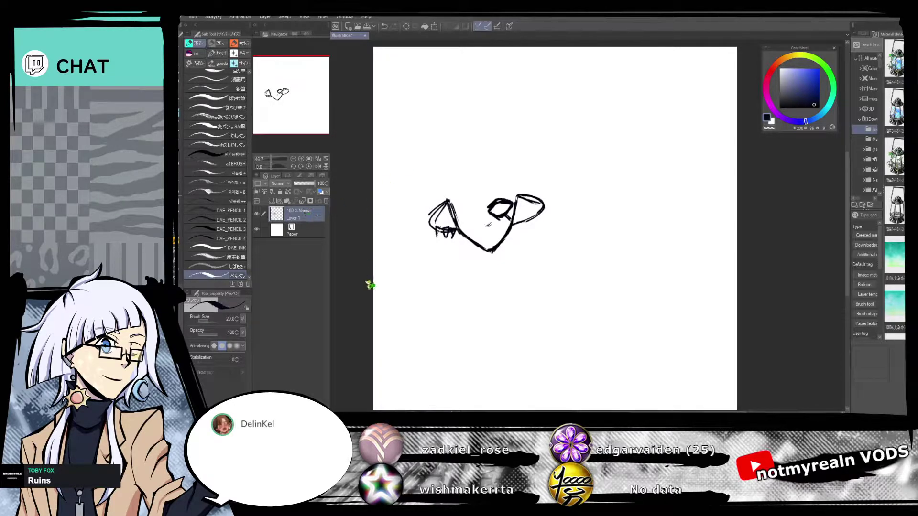
# Replace the sketched layer with a blank layer and draw a rounder U-shaped jawline on it.
pyautogui.click(326, 201)
pyautogui.click(277, 202)
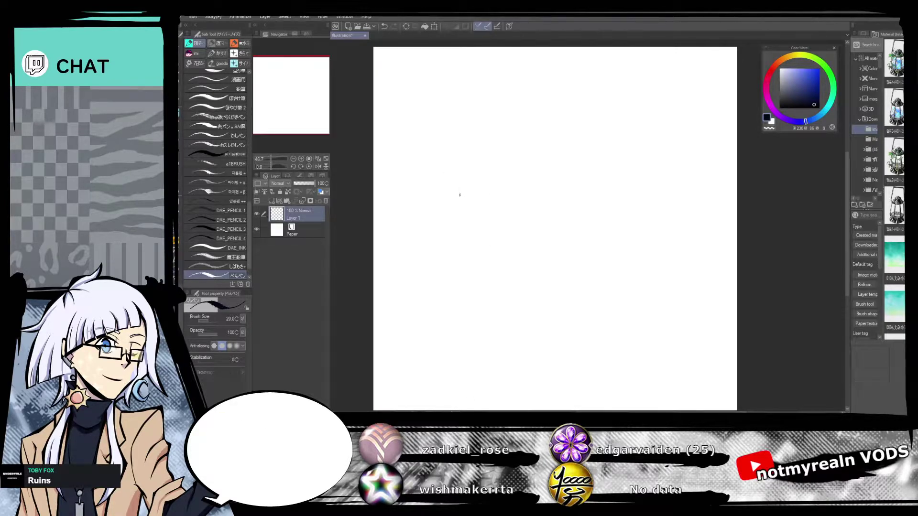
pyautogui.moveTo(456, 195)
pyautogui.mouseDown()
pyautogui.moveTo(462, 223)
pyautogui.moveTo(489, 245)
pyautogui.mouseUp()
pyautogui.moveTo(490, 241)
pyautogui.mouseDown()
pyautogui.moveTo(501, 244)
pyautogui.moveTo(526, 221)
pyautogui.moveTo(490, 246)
pyautogui.mouseUp()
pyautogui.moveTo(459, 214); pyautogui.dragTo(478, 239)
pyautogui.moveTo(530, 196); pyautogui.dragTo(523, 224)
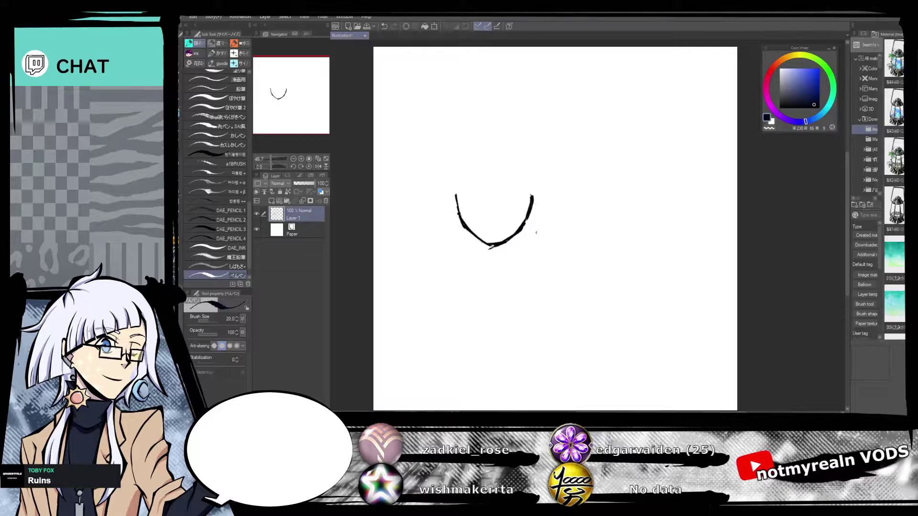
# Close the jawline into a full oval head outline with a rounded cranium, and add a small nose mark.
pyautogui.moveTo(457, 202)
pyautogui.mouseDown()
pyautogui.moveTo(463, 160)
pyautogui.moveTo(506, 154)
pyautogui.moveTo(536, 178)
pyautogui.moveTo(526, 160)
pyautogui.moveTo(528, 202)
pyautogui.mouseUp()
pyautogui.moveTo(489, 152)
pyautogui.mouseDown()
pyautogui.moveTo(460, 158)
pyautogui.moveTo(453, 178)
pyautogui.moveTo(458, 221)
pyautogui.moveTo(465, 218)
pyautogui.mouseUp()
pyautogui.moveTo(478, 151)
pyautogui.mouseDown()
pyautogui.moveTo(507, 144)
pyautogui.moveTo(532, 165)
pyautogui.moveTo(530, 208)
pyautogui.mouseUp()
pyautogui.moveTo(535, 199); pyautogui.dragTo(526, 229)
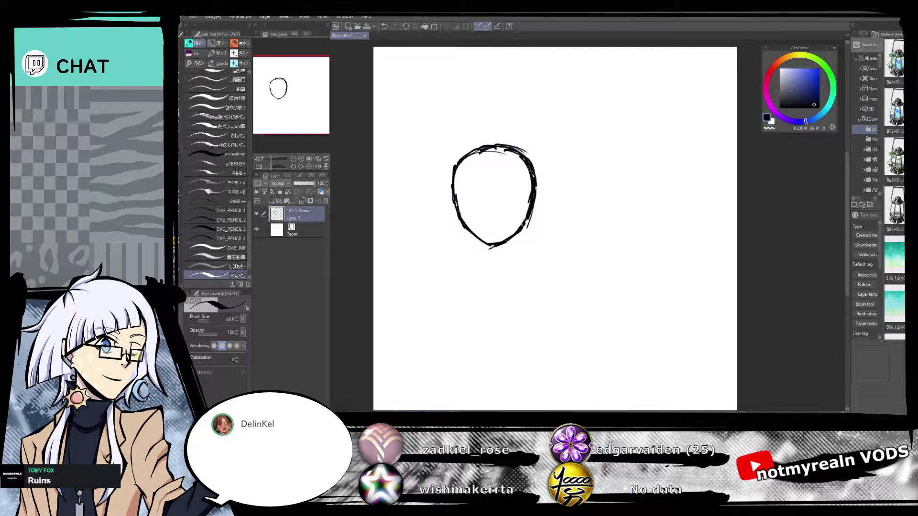
pyautogui.moveTo(497, 245)
pyautogui.mouseDown()
pyautogui.moveTo(453, 220)
pyautogui.moveTo(490, 250)
pyautogui.mouseUp()
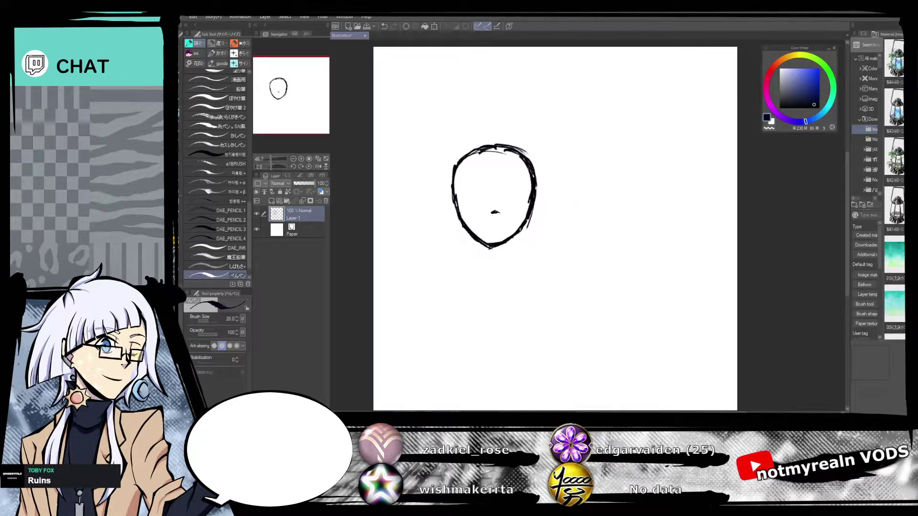
# Draw a pointed ear on each side of the oval head.
pyautogui.moveTo(534, 181)
pyautogui.mouseDown()
pyautogui.moveTo(567, 201)
pyautogui.moveTo(529, 215)
pyautogui.moveTo(558, 207)
pyautogui.moveTo(566, 193)
pyautogui.moveTo(533, 220)
pyautogui.mouseUp()
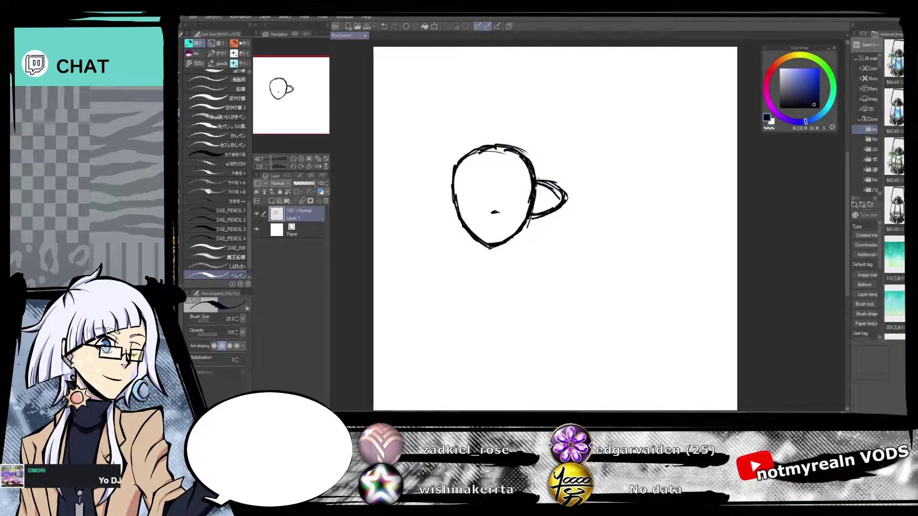
pyautogui.moveTo(451, 186)
pyautogui.mouseDown()
pyautogui.moveTo(431, 191)
pyautogui.moveTo(425, 209)
pyautogui.moveTo(458, 219)
pyautogui.mouseUp()
pyautogui.moveTo(455, 185)
pyautogui.mouseDown()
pyautogui.moveTo(433, 193)
pyautogui.moveTo(428, 211)
pyautogui.moveTo(459, 214)
pyautogui.moveTo(448, 217)
pyautogui.mouseUp()
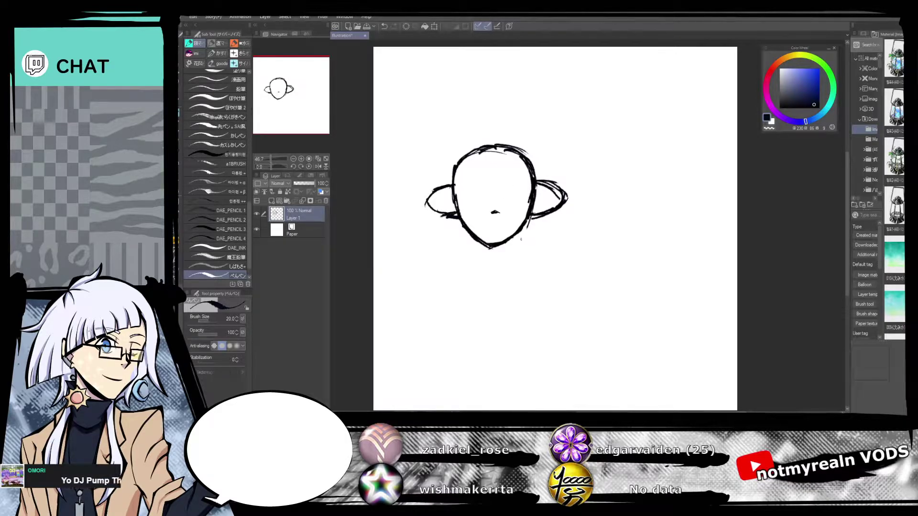
# Erase and redraw the right ear smaller, and add jagged notches along the left ear's thickened lower edge.
pyautogui.press('e')
pyautogui.moveTo(563, 191)
pyautogui.mouseDown()
pyautogui.moveTo(553, 195)
pyautogui.moveTo(561, 187)
pyautogui.mouseUp()
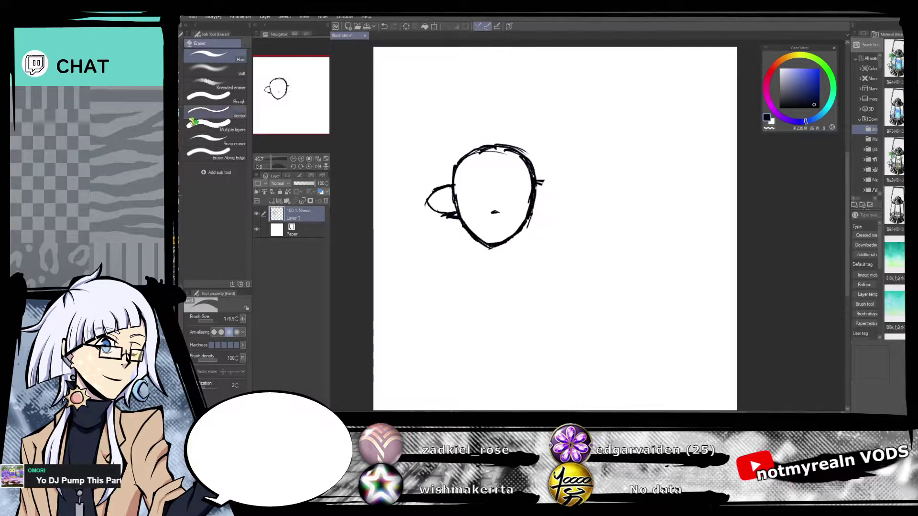
pyautogui.press('p')
pyautogui.moveTo(538, 181)
pyautogui.mouseDown()
pyautogui.moveTo(559, 197)
pyautogui.moveTo(554, 211)
pyautogui.moveTo(563, 204)
pyautogui.moveTo(536, 214)
pyautogui.mouseUp()
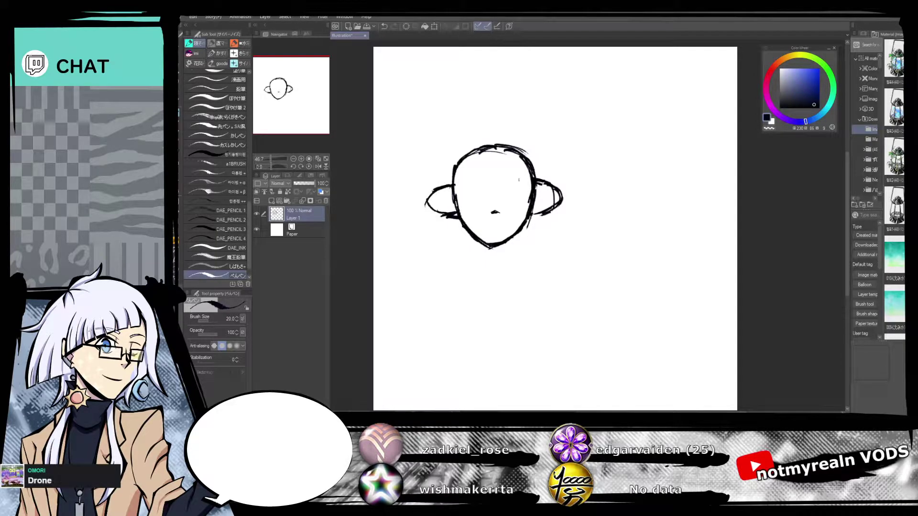
pyautogui.moveTo(452, 182)
pyautogui.mouseDown()
pyautogui.moveTo(431, 193)
pyautogui.moveTo(428, 210)
pyautogui.moveTo(444, 216)
pyautogui.mouseUp()
pyautogui.moveTo(434, 209); pyautogui.dragTo(453, 216)
# Draw both almond-shaped eyes with pupils and a smiling mouth on the face.
pyautogui.moveTo(500, 202)
pyautogui.mouseDown()
pyautogui.moveTo(526, 201)
pyautogui.moveTo(519, 193)
pyautogui.moveTo(520, 206)
pyautogui.mouseUp()
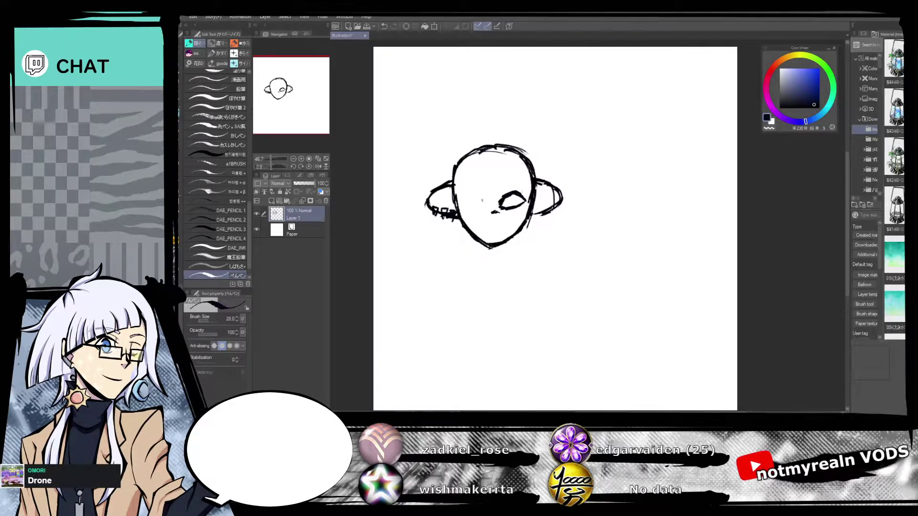
pyautogui.moveTo(477, 199)
pyautogui.mouseDown()
pyautogui.moveTo(485, 206)
pyautogui.moveTo(473, 211)
pyautogui.mouseUp()
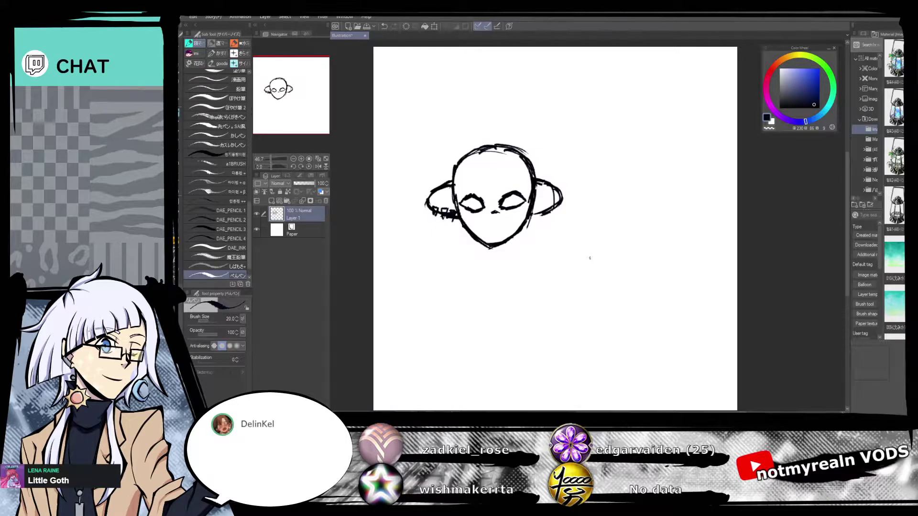
pyautogui.moveTo(469, 197)
pyautogui.mouseDown()
pyautogui.moveTo(472, 212)
pyautogui.moveTo(523, 209)
pyautogui.mouseUp()
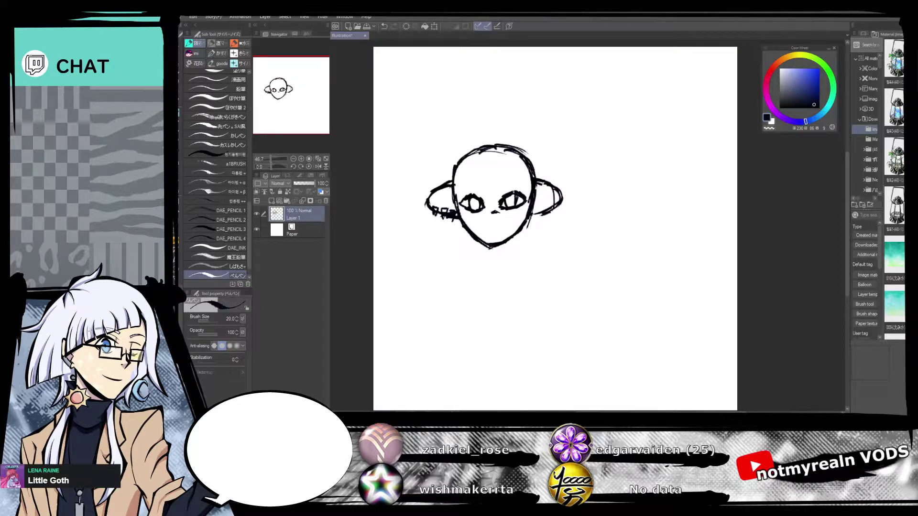
pyautogui.moveTo(473, 196); pyautogui.dragTo(483, 207)
pyautogui.moveTo(460, 214); pyautogui.dragTo(469, 209)
pyautogui.moveTo(479, 223); pyautogui.dragTo(506, 224)
# Paste the character reference image as a new layer and move it to the lower right of the canvas.
pyautogui.hotkey('ctrl', 'v')
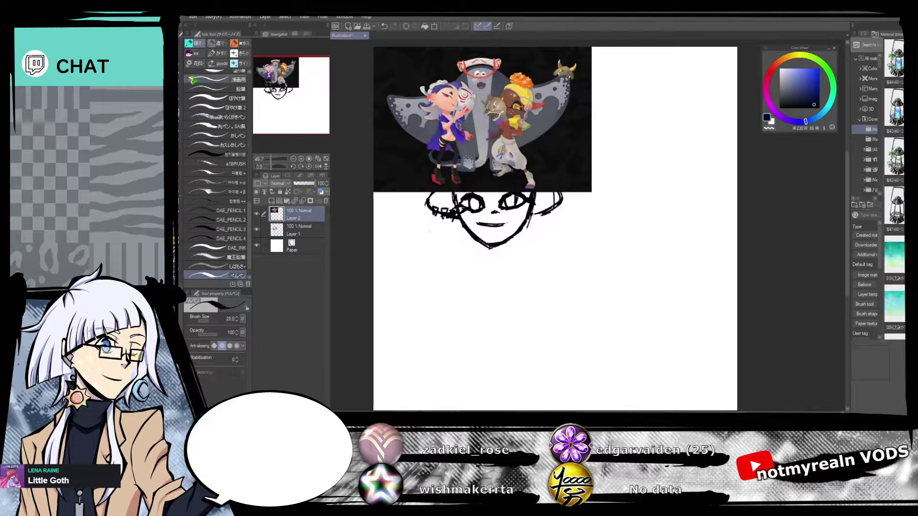
pyautogui.press('k')
pyautogui.moveTo(481, 191); pyautogui.dragTo(629, 366)
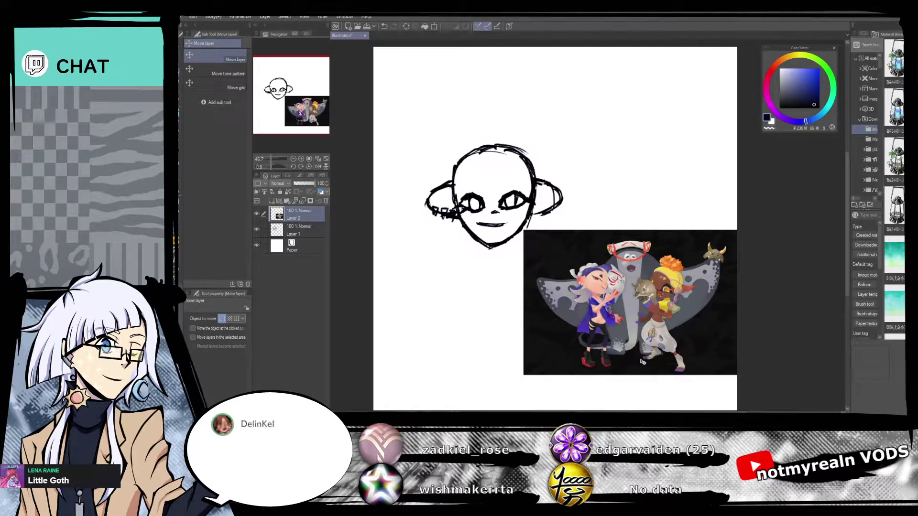
pyautogui.moveTo(713, 331)
pyautogui.mouseDown()
pyautogui.moveTo(675, 291)
pyautogui.moveTo(623, 276)
pyautogui.mouseUp()
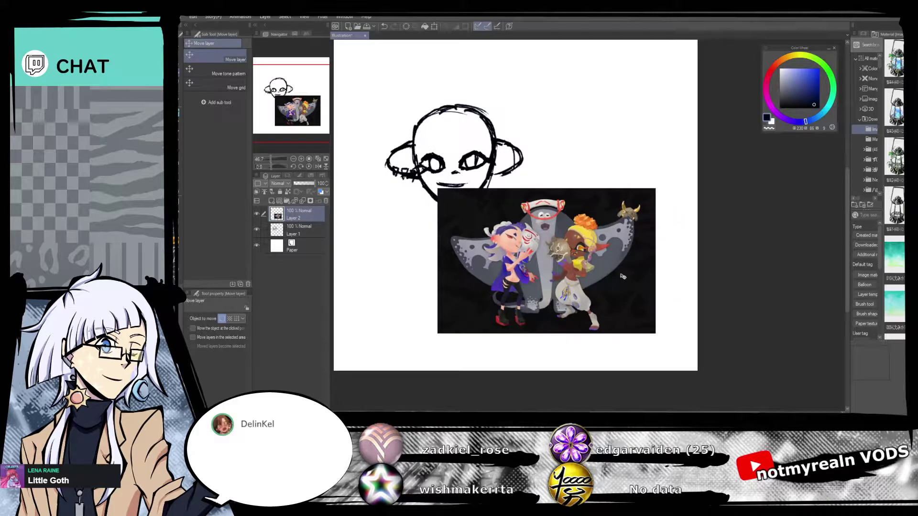
# Lasso the black background to the right of the reference characters and delete it.
pyautogui.click(182, 96)
pyautogui.moveTo(271, 159); pyautogui.dragTo(274, 159)
pyautogui.moveTo(299, 102); pyautogui.dragTo(298, 113)
pyautogui.moveTo(629, 103)
pyautogui.mouseDown()
pyautogui.moveTo(631, 136)
pyautogui.moveTo(649, 95)
pyautogui.moveTo(710, 134)
pyautogui.moveTo(663, 262)
pyautogui.moveTo(622, 322)
pyautogui.moveTo(667, 404)
pyautogui.moveTo(763, 135)
pyautogui.moveTo(609, 115)
pyautogui.mouseUp()
pyautogui.press('Delete')
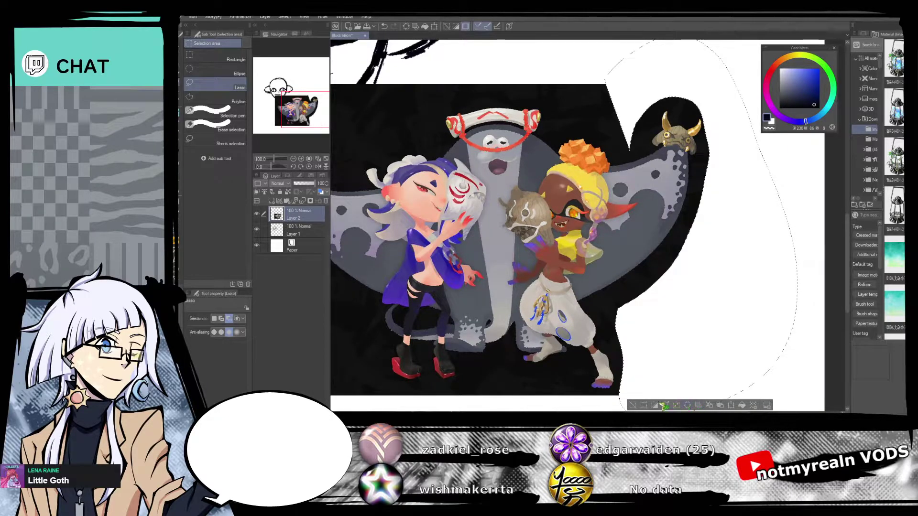
# Lasso the black background above and to the left of the reference characters, delete it, and clear the selection.
pyautogui.hotkey('ctrl', 'd')
pyautogui.moveTo(623, 352)
pyautogui.mouseDown()
pyautogui.moveTo(712, 307)
pyautogui.moveTo(712, 341)
pyautogui.mouseUp()
pyautogui.moveTo(710, 116)
pyautogui.mouseDown()
pyautogui.moveTo(706, 150)
pyautogui.moveTo(665, 126)
pyautogui.moveTo(628, 130)
pyautogui.moveTo(620, 98)
pyautogui.moveTo(543, 97)
pyautogui.moveTo(515, 111)
pyautogui.moveTo(521, 130)
pyautogui.moveTo(509, 146)
pyautogui.moveTo(462, 151)
pyautogui.moveTo(422, 178)
pyautogui.moveTo(369, 182)
pyautogui.moveTo(372, 220)
pyautogui.moveTo(393, 265)
pyautogui.moveTo(456, 335)
pyautogui.moveTo(453, 373)
pyautogui.moveTo(422, 400)
pyautogui.moveTo(355, 400)
pyautogui.moveTo(336, 353)
pyautogui.moveTo(330, 256)
pyautogui.moveTo(368, 109)
pyautogui.moveTo(367, 79)
pyautogui.moveTo(416, 52)
pyautogui.moveTo(597, 46)
pyautogui.moveTo(728, 77)
pyautogui.mouseUp()
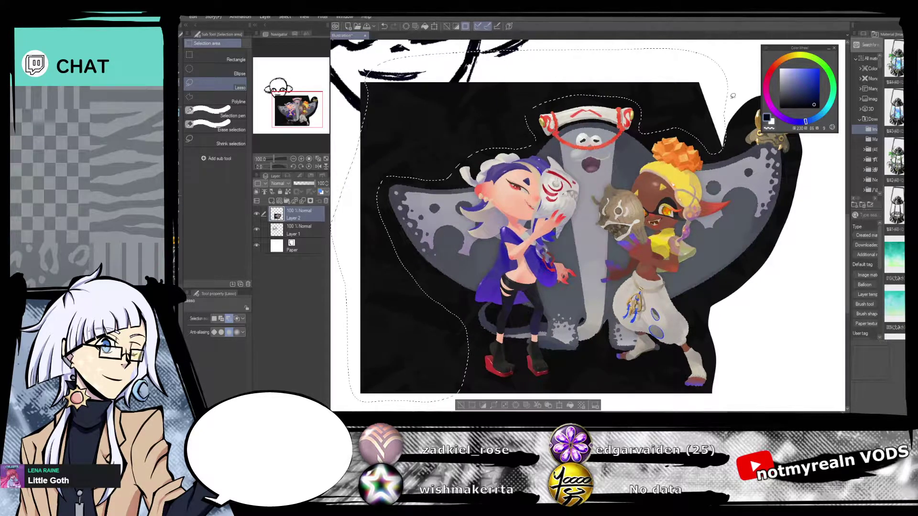
pyautogui.click(516, 406)
pyautogui.click(461, 405)
pyautogui.moveTo(390, 48)
pyautogui.mouseDown()
pyautogui.moveTo(384, 98)
pyautogui.moveTo(389, 53)
pyautogui.mouseUp()
pyautogui.press('Delete')
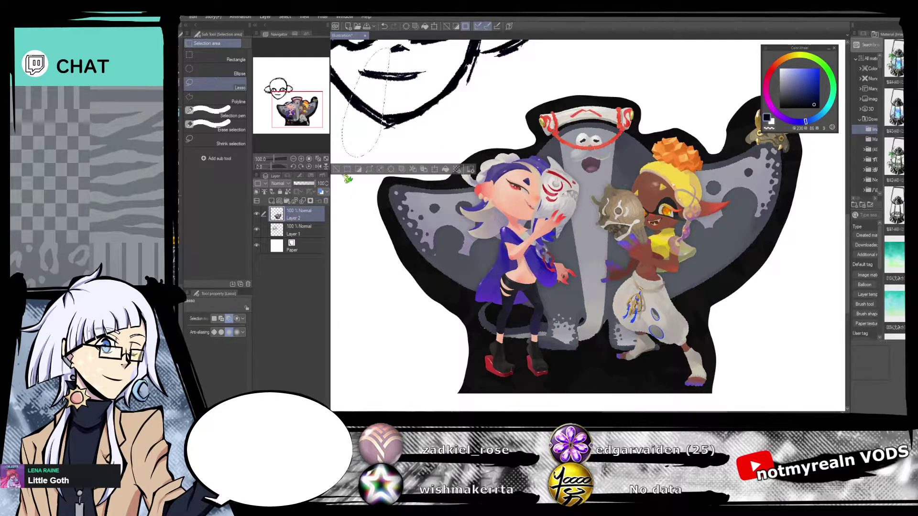
pyautogui.hotkey('ctrl', 'd')
# Lasso and delete the leftover black background below the characters' feet and beside the lower-left edge of the cut-out.
pyautogui.moveTo(497, 388); pyautogui.dragTo(468, 307)
pyautogui.moveTo(429, 262)
pyautogui.mouseDown()
pyautogui.moveTo(458, 299)
pyautogui.moveTo(509, 301)
pyautogui.moveTo(535, 280)
pyautogui.moveTo(577, 275)
pyautogui.moveTo(590, 287)
pyautogui.moveTo(633, 288)
pyautogui.moveTo(657, 308)
pyautogui.moveTo(640, 323)
pyautogui.moveTo(544, 341)
pyautogui.moveTo(397, 323)
pyautogui.moveTo(411, 337)
pyautogui.mouseUp()
pyautogui.click(515, 366)
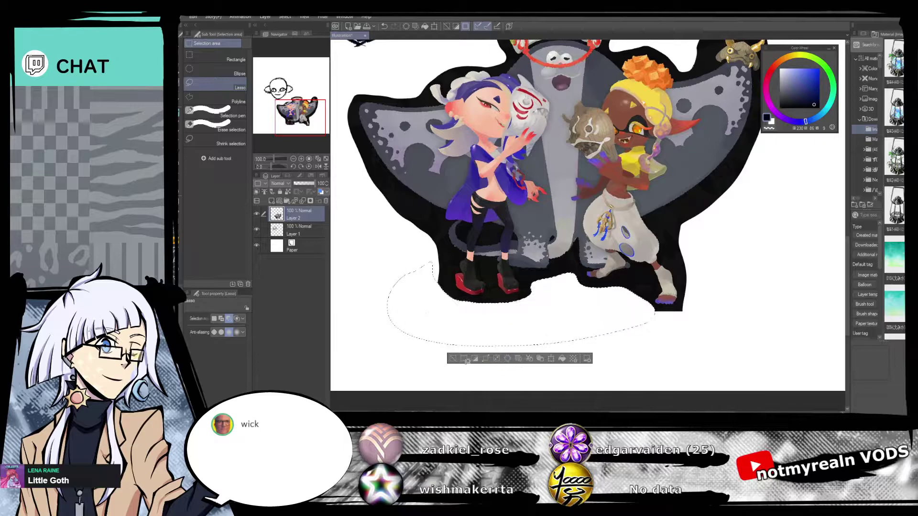
pyautogui.click(456, 359)
pyautogui.moveTo(432, 245)
pyautogui.mouseDown()
pyautogui.moveTo(445, 301)
pyautogui.moveTo(424, 273)
pyautogui.mouseUp()
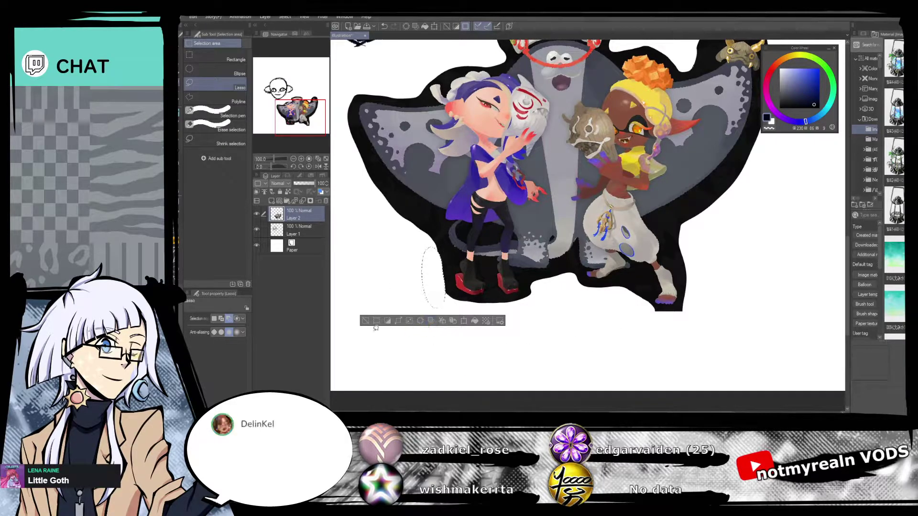
pyautogui.click(366, 321)
# Delete Layer 1 containing the first head sketch.
pyautogui.moveTo(725, 255); pyautogui.dragTo(750, 328)
pyautogui.moveTo(683, 290); pyautogui.dragTo(739, 343)
pyautogui.moveTo(276, 160); pyautogui.dragTo(271, 159)
pyautogui.click(301, 230)
pyautogui.click(183, 79)
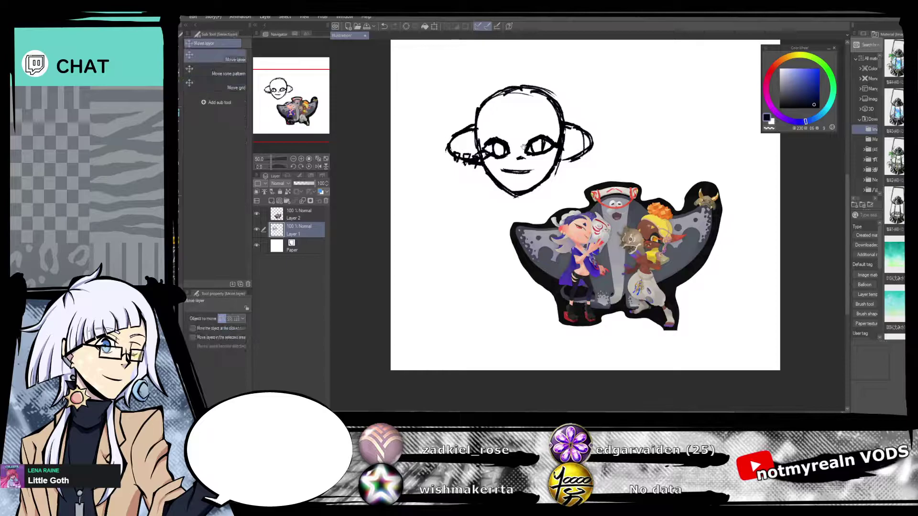
pyautogui.moveTo(640, 165); pyautogui.dragTo(606, 216)
pyautogui.moveTo(702, 330)
pyautogui.mouseDown()
pyautogui.moveTo(717, 250)
pyautogui.moveTo(705, 319)
pyautogui.mouseUp()
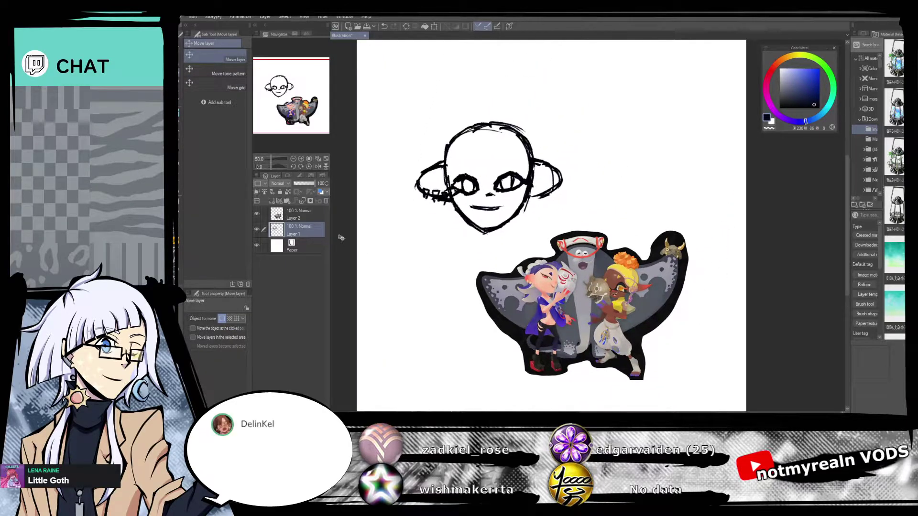
pyautogui.press('Delete')
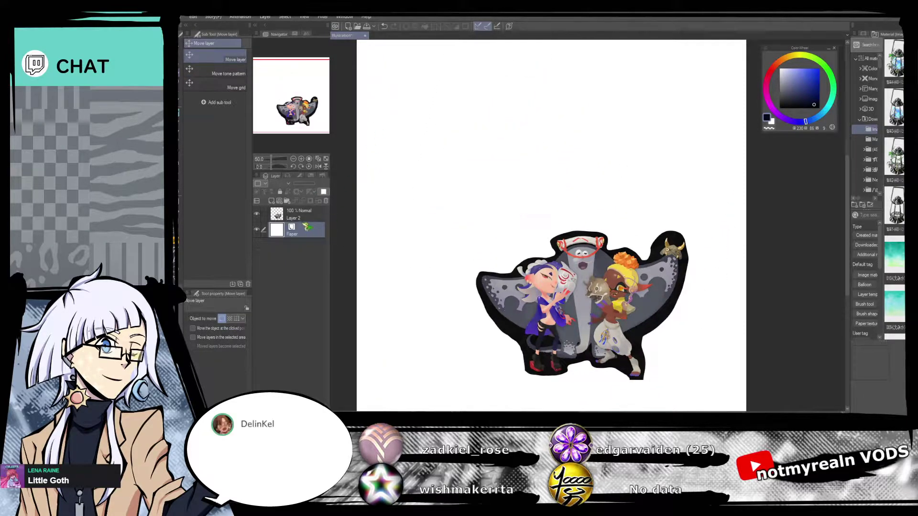
# Move the reference cut-out to the upper left of the canvas at 73% layer opacity and add a new layer above it.
pyautogui.click(295, 214)
pyautogui.moveTo(542, 128); pyautogui.dragTo(606, 182)
pyautogui.moveTo(785, 320); pyautogui.dragTo(687, 126)
pyautogui.moveTo(754, 249); pyautogui.dragTo(709, 211)
pyautogui.moveTo(300, 184); pyautogui.dragTo(309, 184)
pyautogui.click(272, 201)
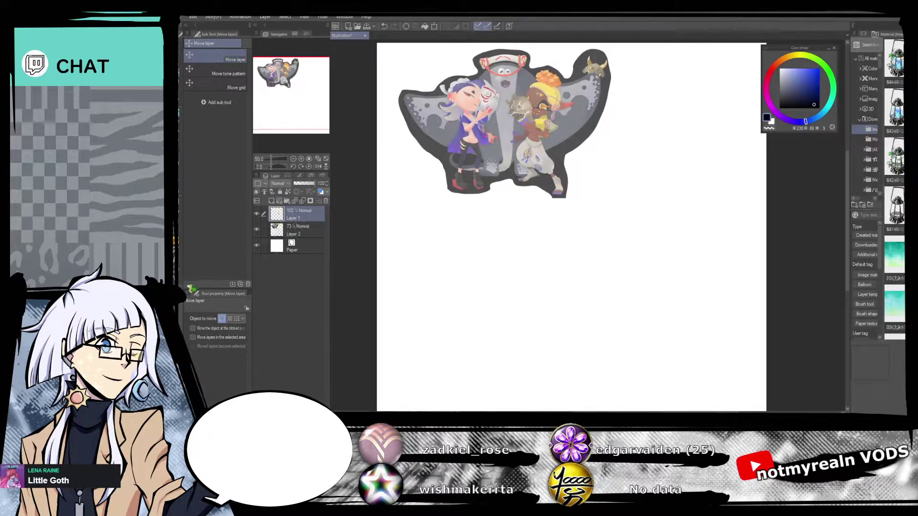
# Sketch the upper and side arcs of a round head below the reference with the size 20 pen.
pyautogui.click(182, 120)
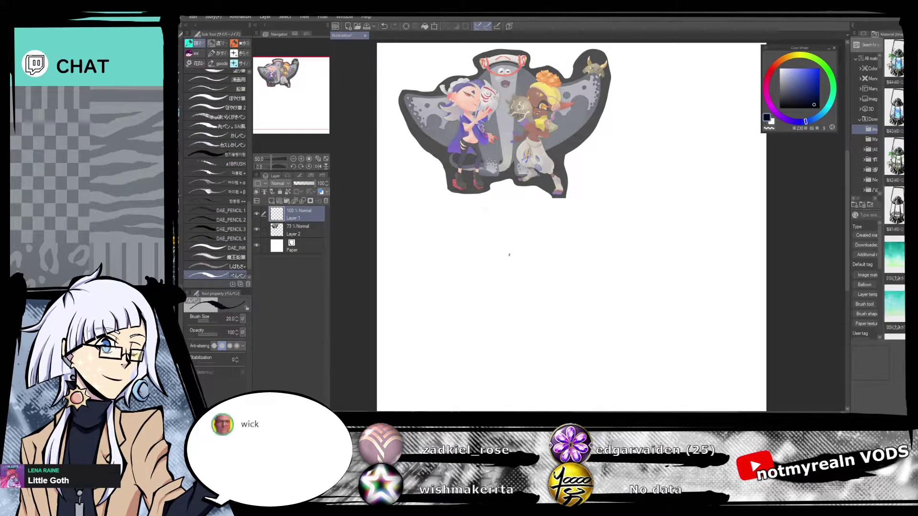
pyautogui.moveTo(494, 211)
pyautogui.mouseDown()
pyautogui.moveTo(461, 254)
pyautogui.moveTo(486, 215)
pyautogui.moveTo(519, 223)
pyautogui.moveTo(494, 212)
pyautogui.moveTo(529, 255)
pyautogui.moveTo(507, 212)
pyautogui.moveTo(514, 273)
pyautogui.mouseUp()
pyautogui.moveTo(529, 223); pyautogui.dragTo(507, 278)
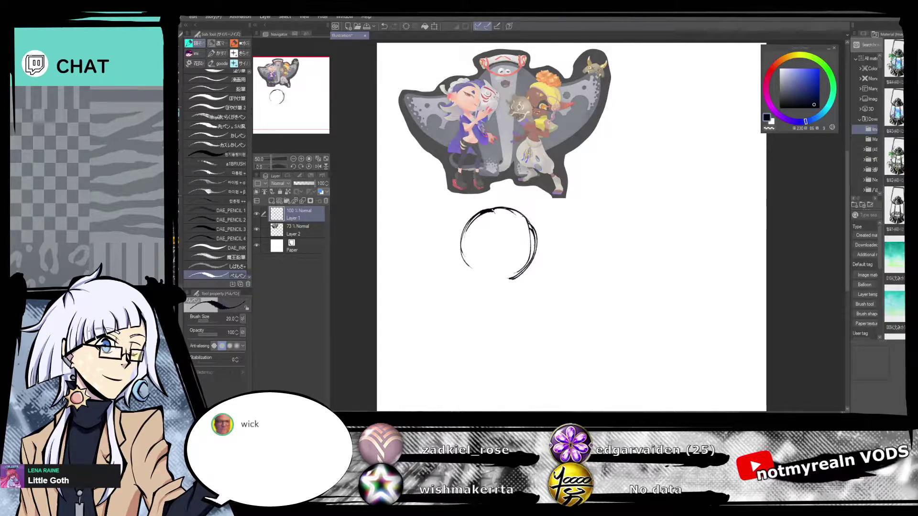
pyautogui.moveTo(563, 257); pyautogui.dragTo(561, 232)
pyautogui.moveTo(461, 207); pyautogui.dragTo(467, 245)
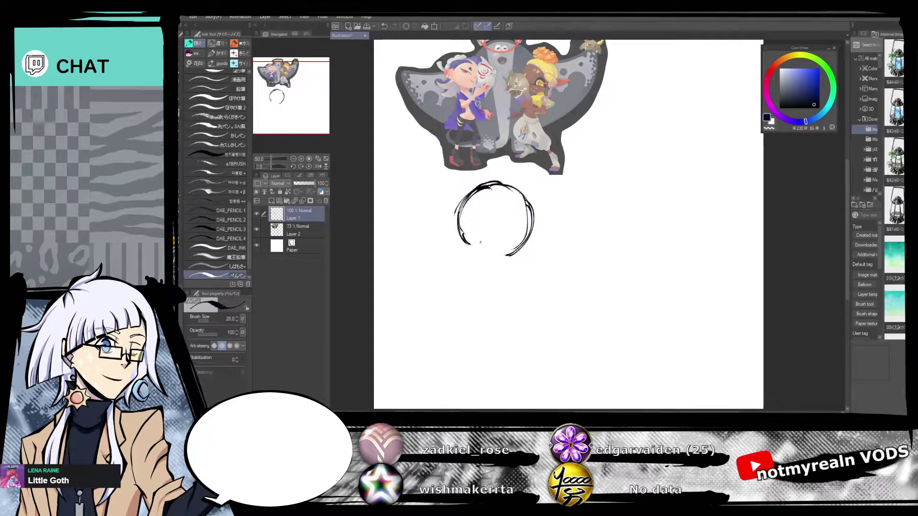
pyautogui.moveTo(507, 182)
pyautogui.mouseDown()
pyautogui.moveTo(527, 193)
pyautogui.moveTo(532, 235)
pyautogui.mouseUp()
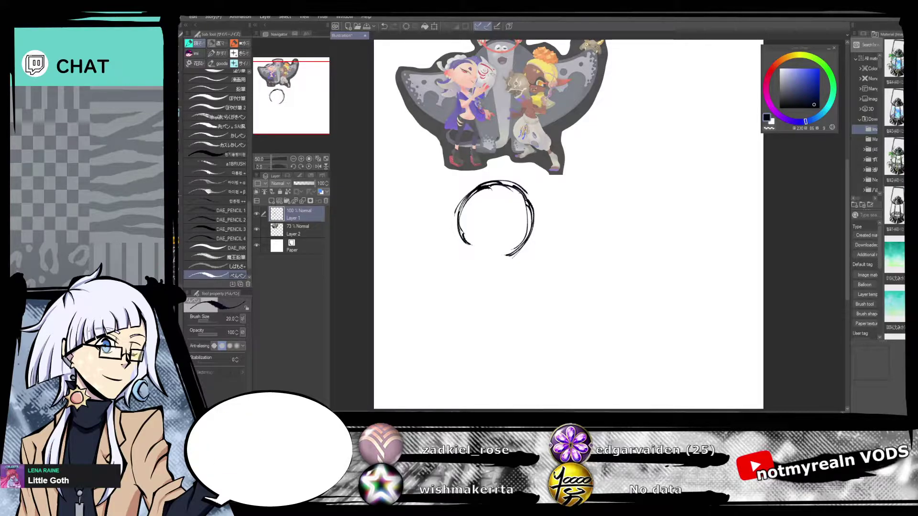
# Close the bottom of the round head outline and thicken it with repeated strokes.
pyautogui.moveTo(483, 185); pyautogui.dragTo(505, 180)
pyautogui.moveTo(460, 212)
pyautogui.mouseDown()
pyautogui.moveTo(461, 231)
pyautogui.moveTo(498, 256)
pyautogui.mouseUp()
pyautogui.moveTo(471, 192)
pyautogui.mouseDown()
pyautogui.moveTo(468, 253)
pyautogui.moveTo(503, 261)
pyautogui.moveTo(523, 249)
pyautogui.mouseUp()
pyautogui.moveTo(531, 205)
pyautogui.mouseDown()
pyautogui.moveTo(533, 245)
pyautogui.moveTo(517, 257)
pyautogui.moveTo(519, 249)
pyautogui.mouseUp()
pyautogui.moveTo(522, 192); pyautogui.dragTo(532, 226)
pyautogui.moveTo(475, 194)
pyautogui.mouseDown()
pyautogui.moveTo(459, 227)
pyautogui.moveTo(480, 260)
pyautogui.mouseUp()
pyautogui.moveTo(538, 220)
pyautogui.mouseDown()
pyautogui.moveTo(530, 244)
pyautogui.moveTo(473, 268)
pyautogui.mouseUp()
pyautogui.moveTo(529, 248)
pyautogui.mouseDown()
pyautogui.moveTo(506, 263)
pyautogui.moveTo(468, 262)
pyautogui.mouseUp()
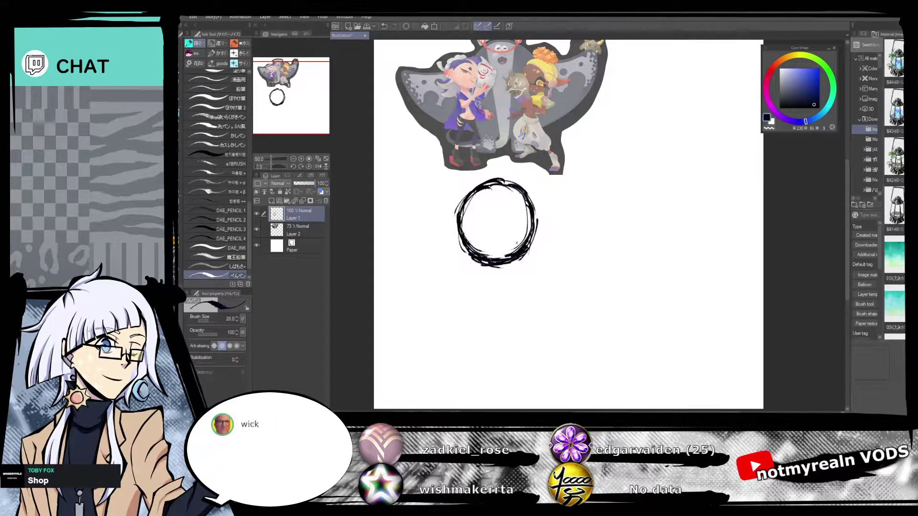
pyautogui.moveTo(587, 332); pyautogui.dragTo(595, 328)
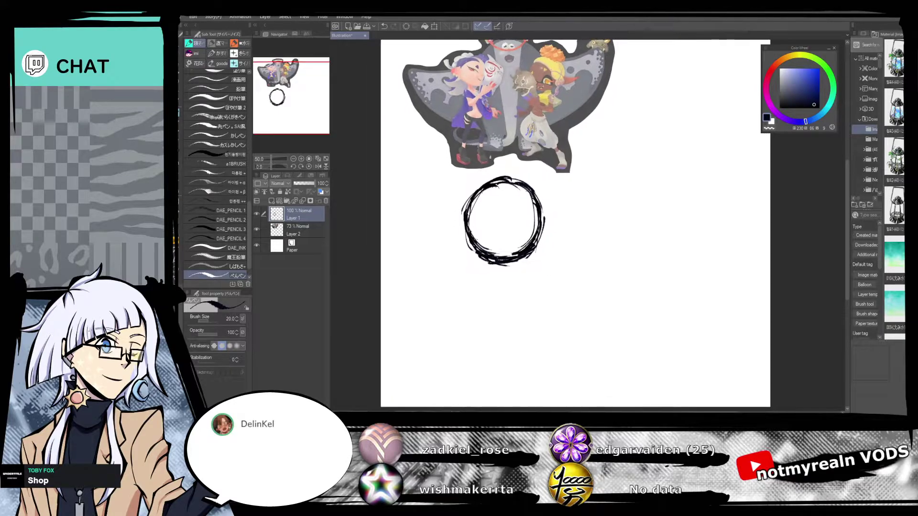
# Refine the round head outline by erasing stray inner lines and reshaping its sides and lower edge.
pyautogui.moveTo(486, 185)
pyautogui.mouseDown()
pyautogui.moveTo(462, 225)
pyautogui.moveTo(478, 259)
pyautogui.mouseUp()
pyautogui.moveTo(462, 221); pyautogui.dragTo(478, 257)
pyautogui.moveTo(471, 201); pyautogui.dragTo(461, 229)
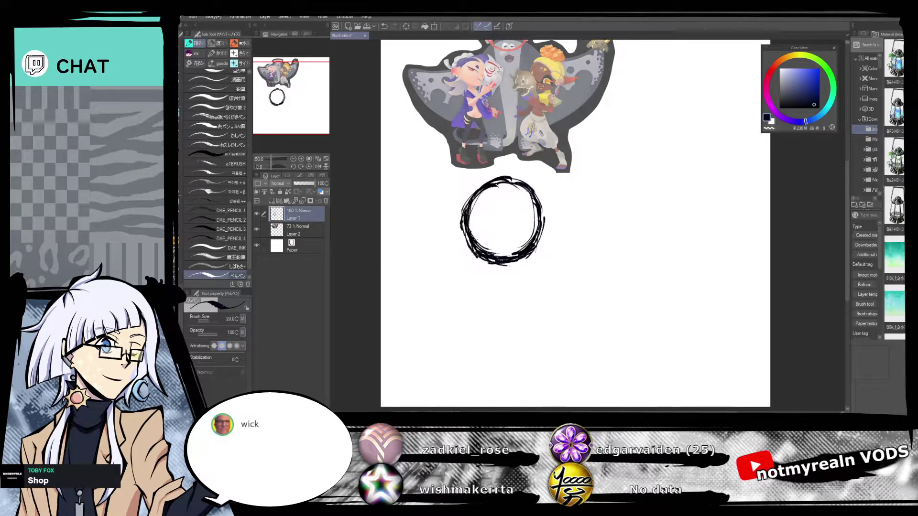
pyautogui.moveTo(531, 188)
pyautogui.mouseDown()
pyautogui.moveTo(551, 211)
pyautogui.moveTo(528, 256)
pyautogui.mouseUp()
pyautogui.press('e')
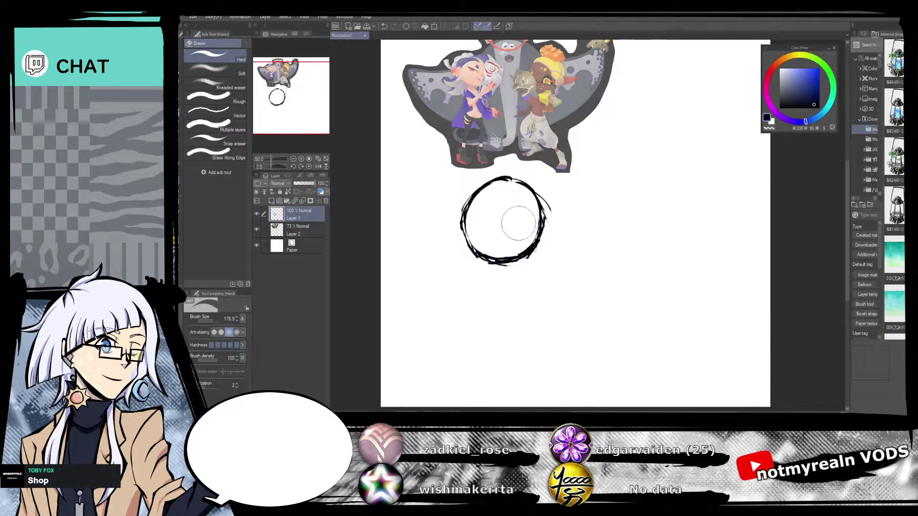
pyautogui.press('p')
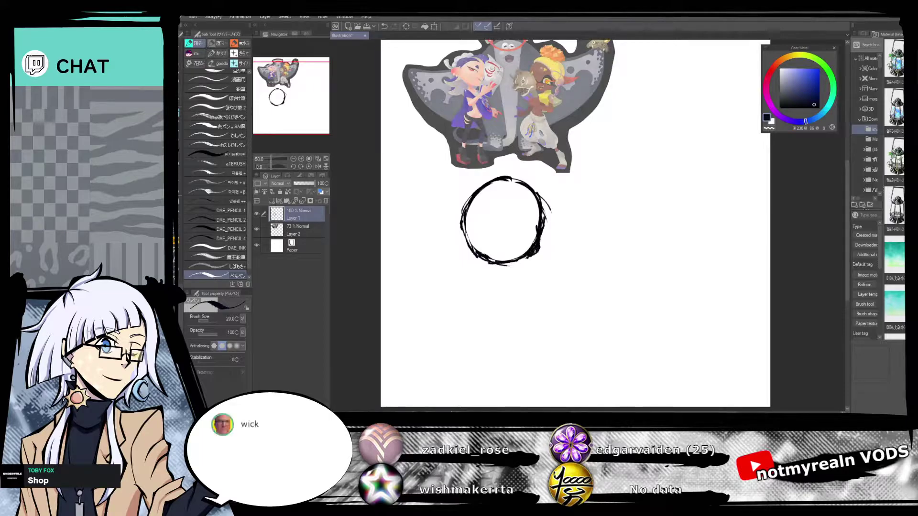
pyautogui.moveTo(496, 261); pyautogui.dragTo(512, 262)
pyautogui.moveTo(465, 220)
pyautogui.mouseDown()
pyautogui.moveTo(470, 249)
pyautogui.moveTo(487, 263)
pyautogui.mouseUp()
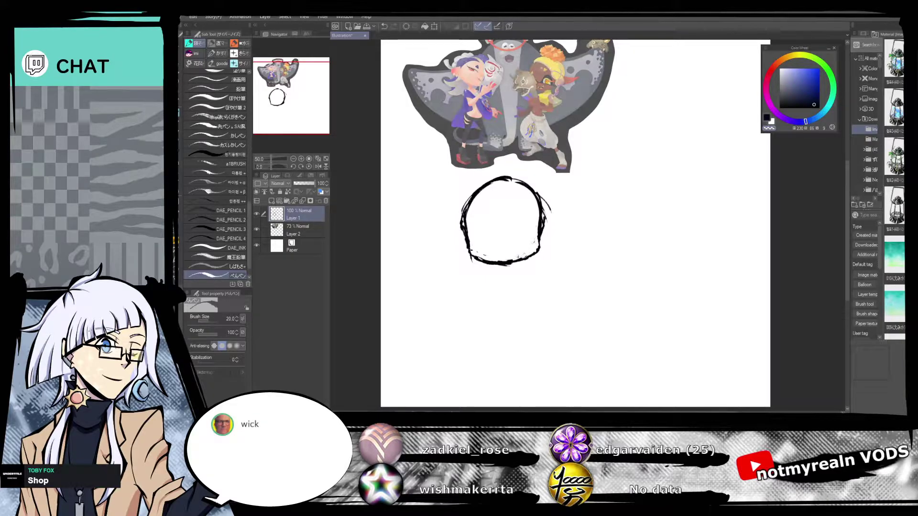
# Erase the entire round head outline below the reference.
pyautogui.moveTo(571, 248); pyautogui.dragTo(551, 295)
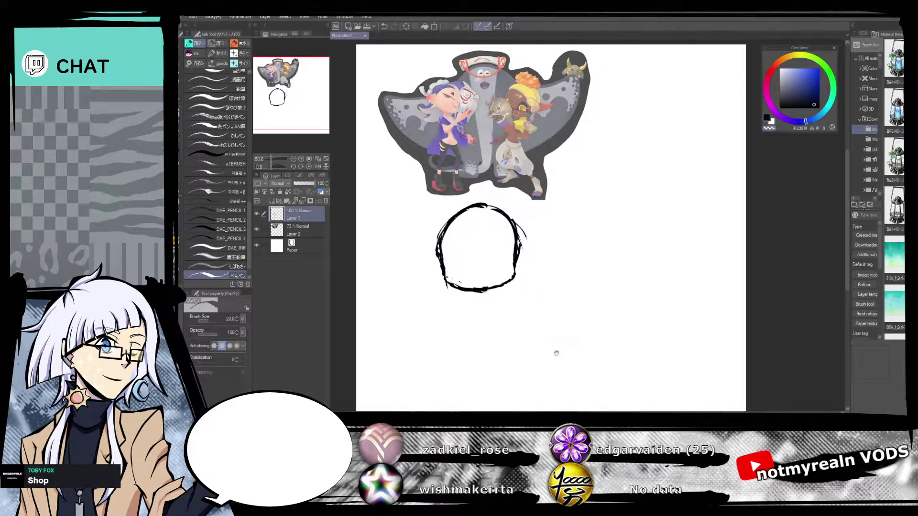
pyautogui.moveTo(556, 353); pyautogui.dragTo(561, 344)
pyautogui.click(180, 183)
pyautogui.moveTo(494, 186)
pyautogui.mouseDown()
pyautogui.moveTo(467, 214)
pyautogui.moveTo(421, 303)
pyautogui.moveTo(487, 306)
pyautogui.mouseUp()
# Draw an egg-shaped head outline tapering toward the chin below the reference cut-out.
pyautogui.press('p')
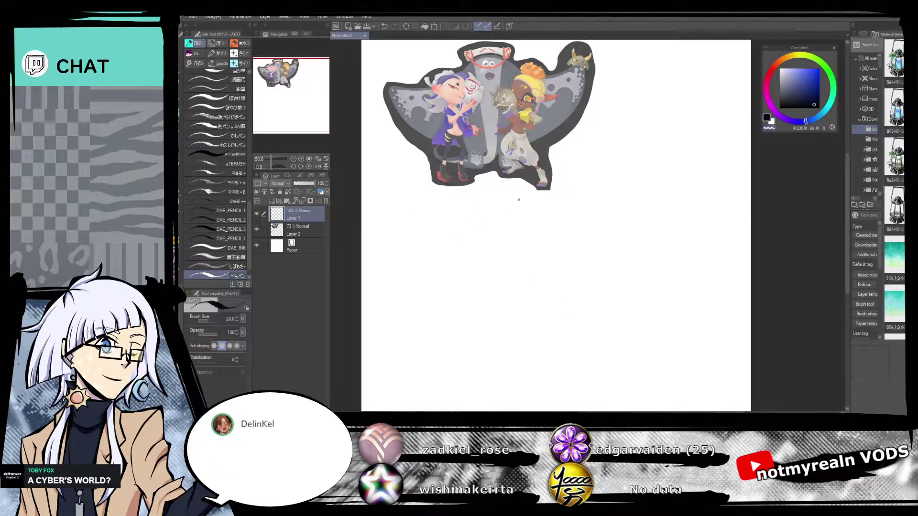
pyautogui.moveTo(492, 211); pyautogui.dragTo(444, 254)
pyautogui.moveTo(500, 214)
pyautogui.mouseDown()
pyautogui.moveTo(522, 251)
pyautogui.moveTo(506, 285)
pyautogui.mouseUp()
pyautogui.moveTo(521, 230)
pyautogui.mouseDown()
pyautogui.moveTo(519, 267)
pyautogui.moveTo(492, 303)
pyautogui.mouseUp()
pyautogui.moveTo(484, 209)
pyautogui.mouseDown()
pyautogui.moveTo(443, 274)
pyautogui.moveTo(461, 304)
pyautogui.mouseUp()
pyautogui.moveTo(524, 245)
pyautogui.mouseDown()
pyautogui.moveTo(519, 278)
pyautogui.moveTo(483, 318)
pyautogui.mouseUp()
pyautogui.moveTo(449, 289); pyautogui.dragTo(472, 313)
pyautogui.moveTo(440, 254); pyautogui.dragTo(448, 289)
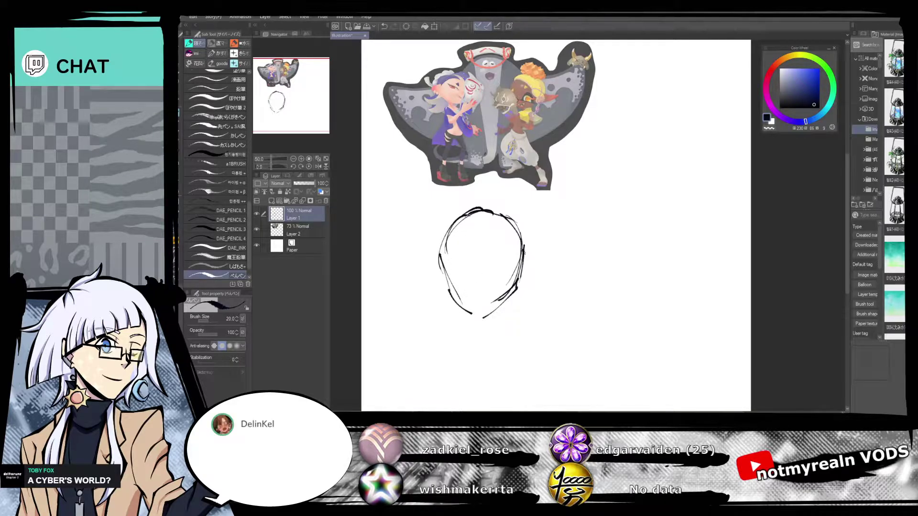
# Draw a pointed right ear with inner detail and a rounded left ear with a notched lower edge.
pyautogui.moveTo(524, 254)
pyautogui.mouseDown()
pyautogui.moveTo(556, 273)
pyautogui.moveTo(519, 287)
pyautogui.mouseUp()
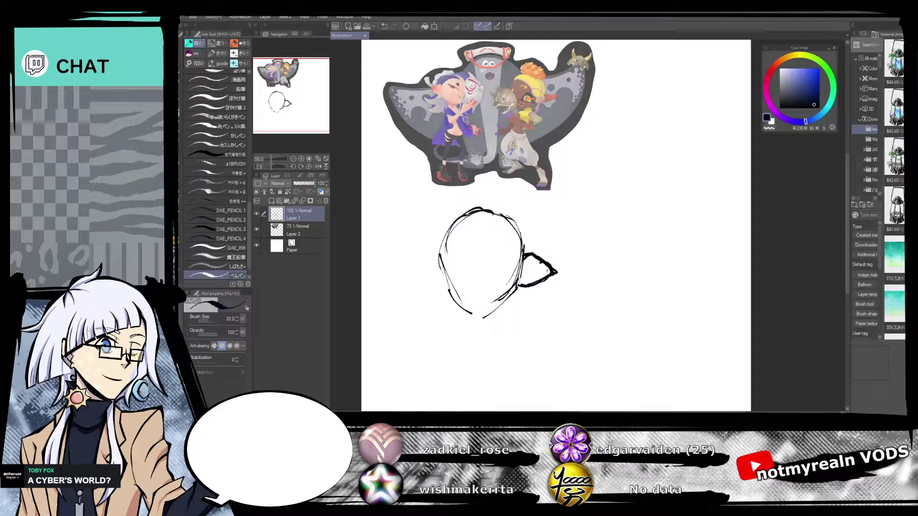
pyautogui.moveTo(542, 264); pyautogui.dragTo(525, 271)
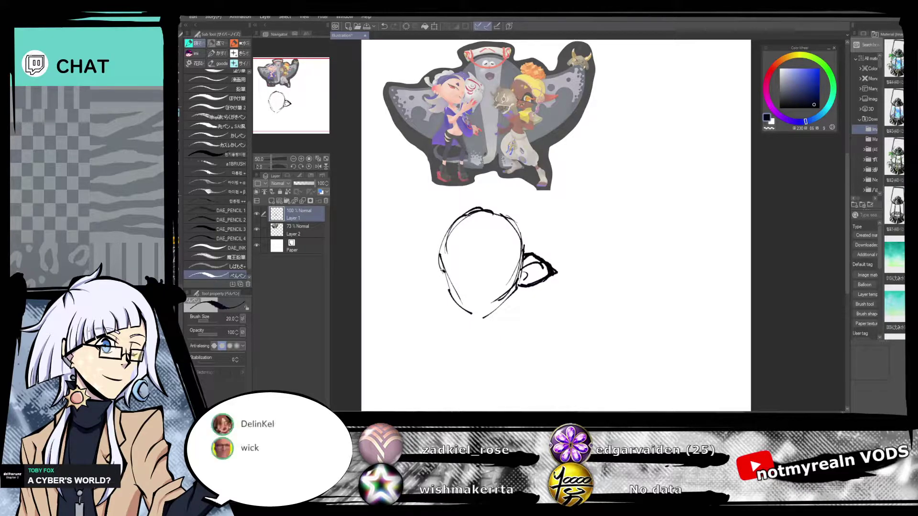
pyautogui.moveTo(445, 263)
pyautogui.mouseDown()
pyautogui.moveTo(416, 273)
pyautogui.moveTo(449, 296)
pyautogui.moveTo(431, 270)
pyautogui.moveTo(442, 282)
pyautogui.moveTo(430, 296)
pyautogui.mouseUp()
pyautogui.hotkey('ctrl', 'z')
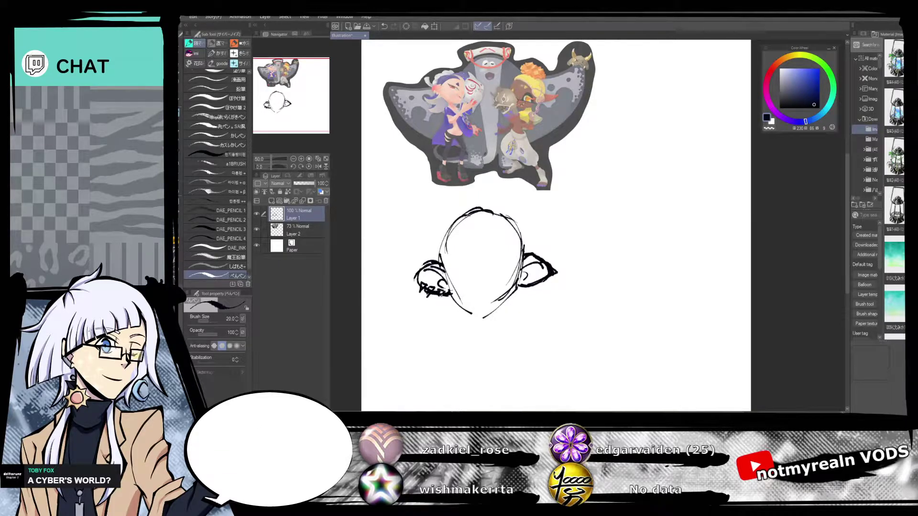
# Close the chin and thicken the jawline on both sides of the egg-shaped head.
pyautogui.moveTo(519, 286); pyautogui.dragTo(491, 318)
pyautogui.moveTo(511, 299); pyautogui.dragTo(483, 322)
pyautogui.moveTo(440, 266)
pyautogui.mouseDown()
pyautogui.moveTo(463, 308)
pyautogui.moveTo(498, 314)
pyautogui.mouseUp()
pyautogui.moveTo(524, 245); pyautogui.dragTo(518, 298)
pyautogui.moveTo(603, 336); pyautogui.dragTo(596, 280)
pyautogui.moveTo(561, 226); pyautogui.dragTo(556, 271)
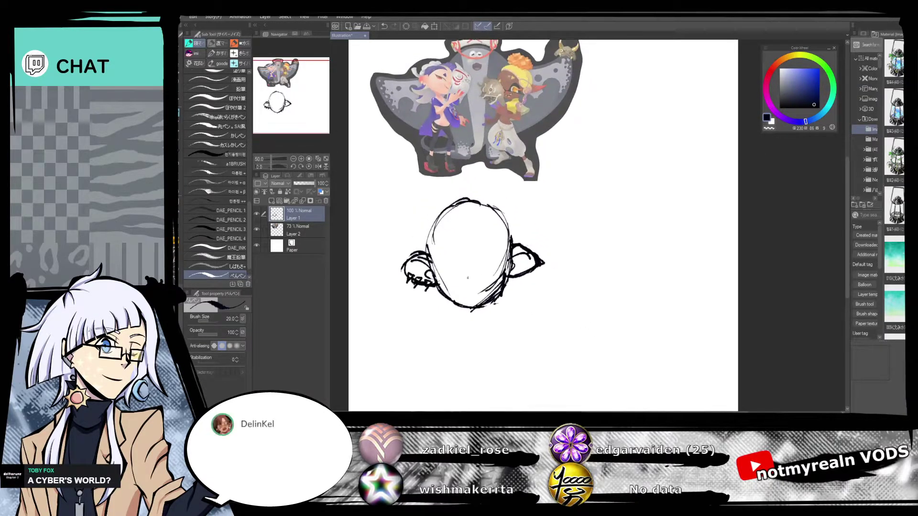
# Draw a small nose, two slanted narrow eyes and a smiling mouth on the face.
pyautogui.moveTo(471, 272); pyautogui.dragTo(480, 274)
pyautogui.moveTo(570, 320); pyautogui.dragTo(579, 329)
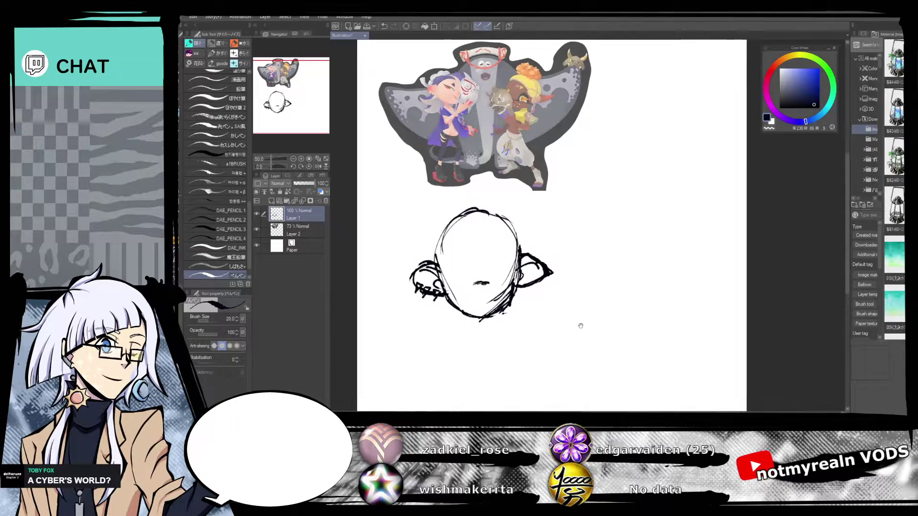
pyautogui.moveTo(489, 271); pyautogui.dragTo(515, 259)
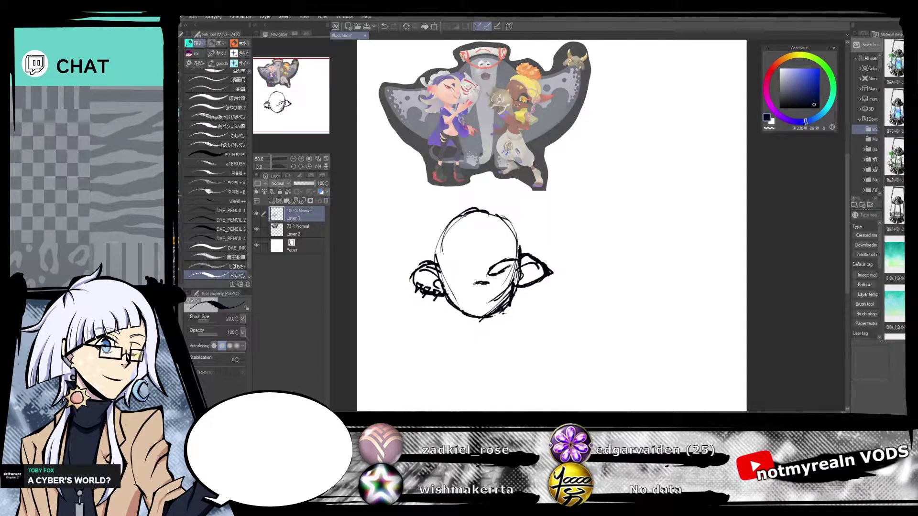
pyautogui.moveTo(511, 265)
pyautogui.mouseDown()
pyautogui.moveTo(496, 275)
pyautogui.moveTo(461, 271)
pyautogui.moveTo(508, 258)
pyautogui.mouseUp()
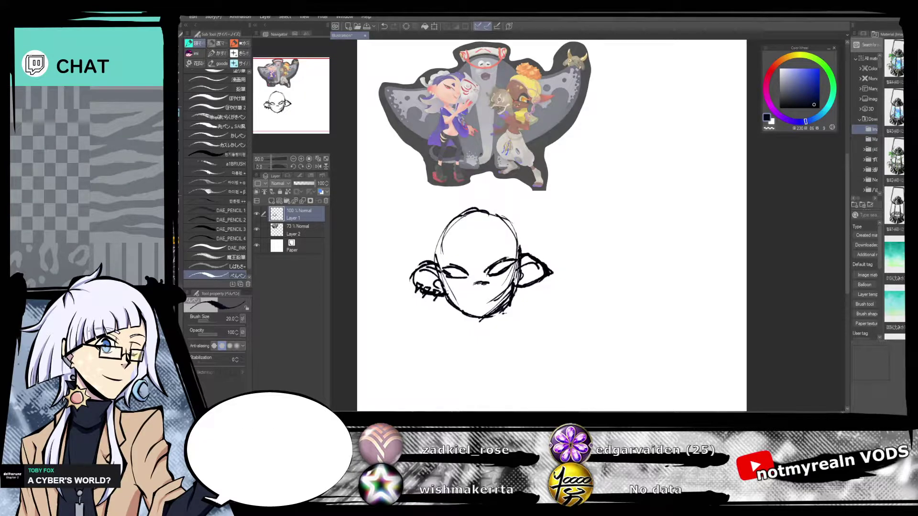
pyautogui.moveTo(444, 266); pyautogui.dragTo(472, 274)
pyautogui.moveTo(468, 298); pyautogui.dragTo(479, 301)
# Sketch long hair sweeping over the right half of the face, plus a forehead fringe and curls at the upper left.
pyautogui.moveTo(453, 215)
pyautogui.mouseDown()
pyautogui.moveTo(488, 232)
pyautogui.moveTo(489, 293)
pyautogui.mouseUp()
pyautogui.moveTo(483, 242)
pyautogui.mouseDown()
pyautogui.moveTo(488, 271)
pyautogui.moveTo(493, 265)
pyautogui.moveTo(493, 334)
pyautogui.moveTo(519, 347)
pyautogui.mouseUp()
pyautogui.moveTo(453, 216)
pyautogui.mouseDown()
pyautogui.moveTo(489, 200)
pyautogui.moveTo(526, 223)
pyautogui.moveTo(530, 287)
pyautogui.moveTo(552, 329)
pyautogui.moveTo(538, 335)
pyautogui.mouseUp()
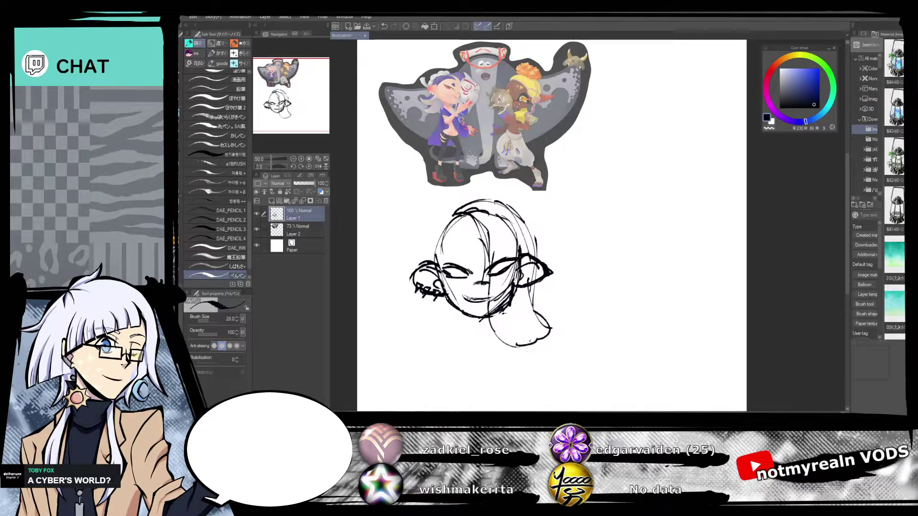
pyautogui.moveTo(485, 229); pyautogui.dragTo(446, 248)
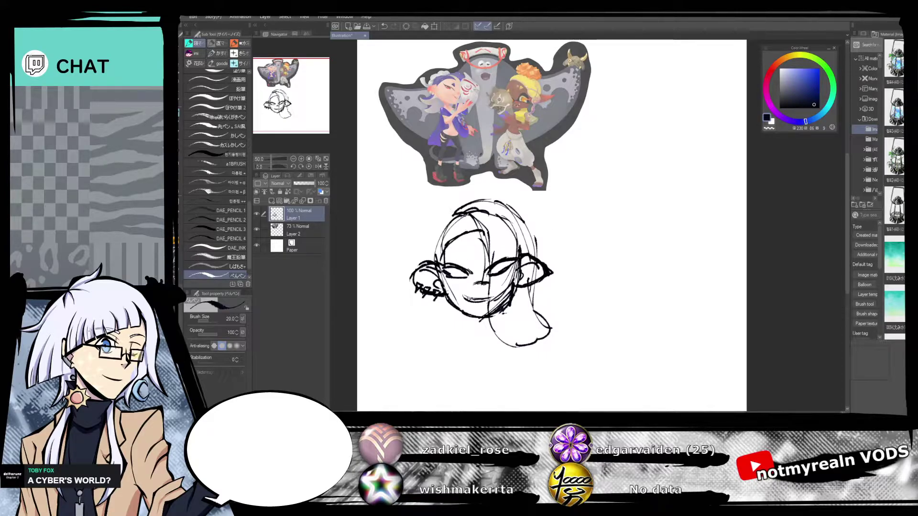
pyautogui.moveTo(451, 206)
pyautogui.mouseDown()
pyautogui.moveTo(426, 246)
pyautogui.moveTo(421, 238)
pyautogui.mouseUp()
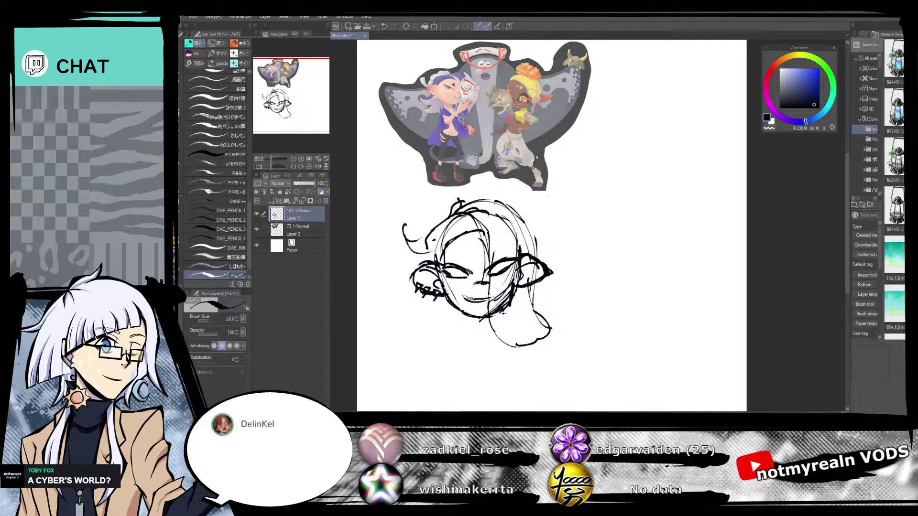
# Clear the whole head sketch from Layer 1.
pyautogui.press('Delete')
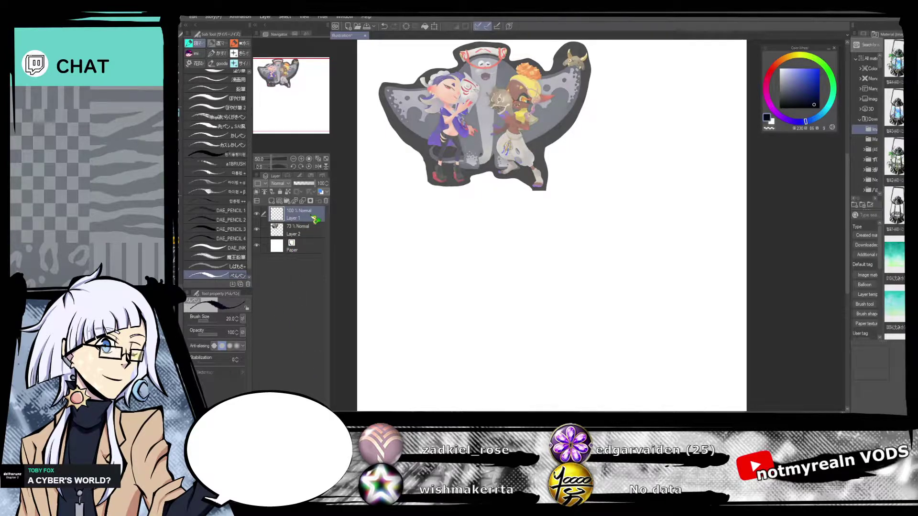
# Paste the game screenshot of the characters as a new layer and move it to the upper right of the canvas.
pyautogui.hotkey('ctrl', 'v')
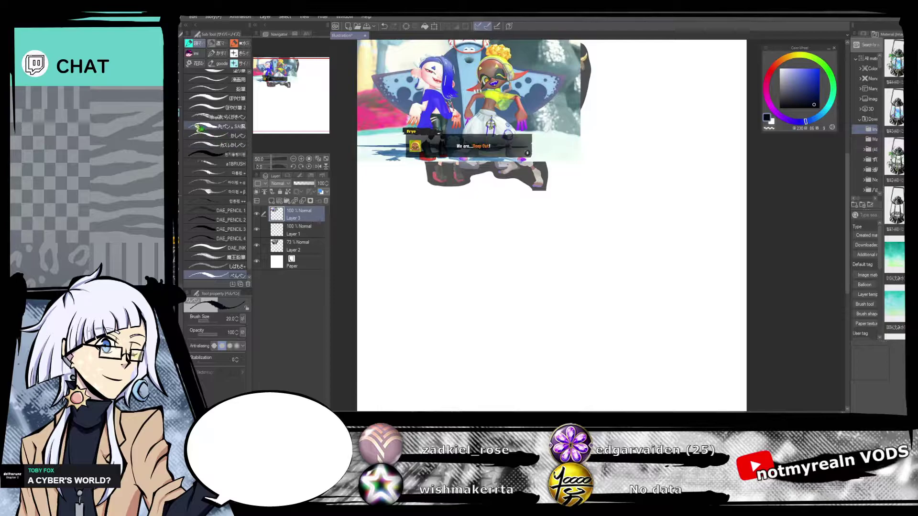
pyautogui.click(181, 85)
pyautogui.moveTo(543, 205)
pyautogui.mouseDown()
pyautogui.moveTo(672, 262)
pyautogui.moveTo(717, 253)
pyautogui.mouseUp()
# Move the cut-out's Layer 2 to the top of the layer stack and restore its opacity to 100%.
pyautogui.moveTo(306, 250); pyautogui.dragTo(317, 209)
pyautogui.click(311, 235)
pyautogui.click(307, 214)
pyautogui.moveTo(607, 206); pyautogui.dragTo(582, 277)
# Select Layer 3 and adjust the game screenshot's position beside the reference cut-out.
pyautogui.click(306, 232)
pyautogui.moveTo(659, 257); pyautogui.dragTo(672, 242)
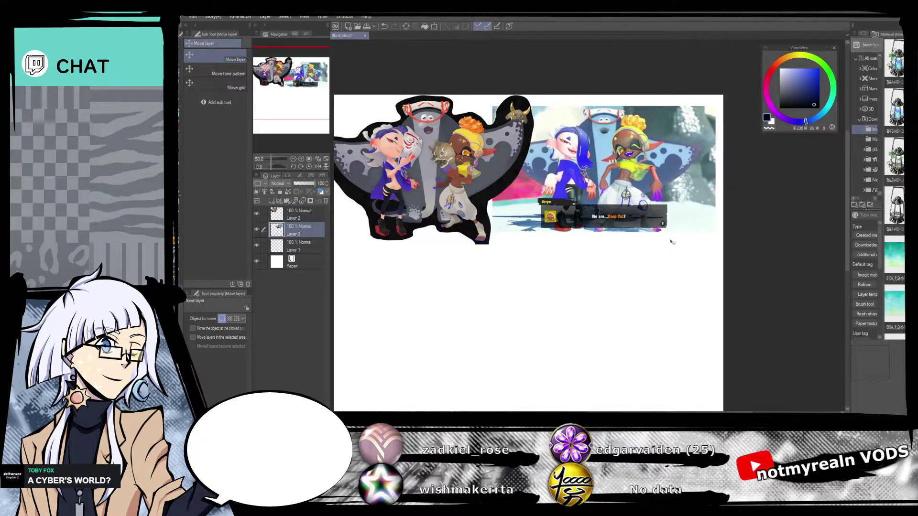
pyautogui.moveTo(635, 306); pyautogui.dragTo(660, 284)
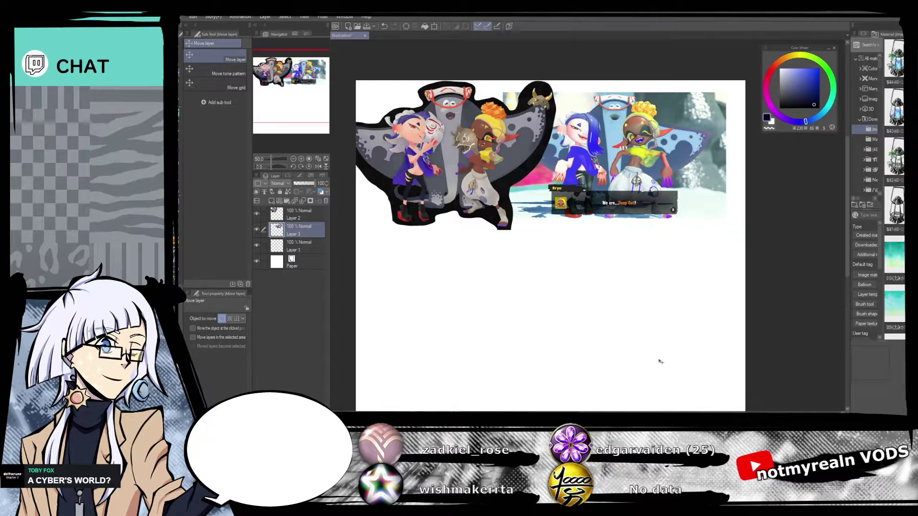
# Select Layer 1 and prepare the size 20 pen brush for sketching below the reference images.
pyautogui.click(301, 245)
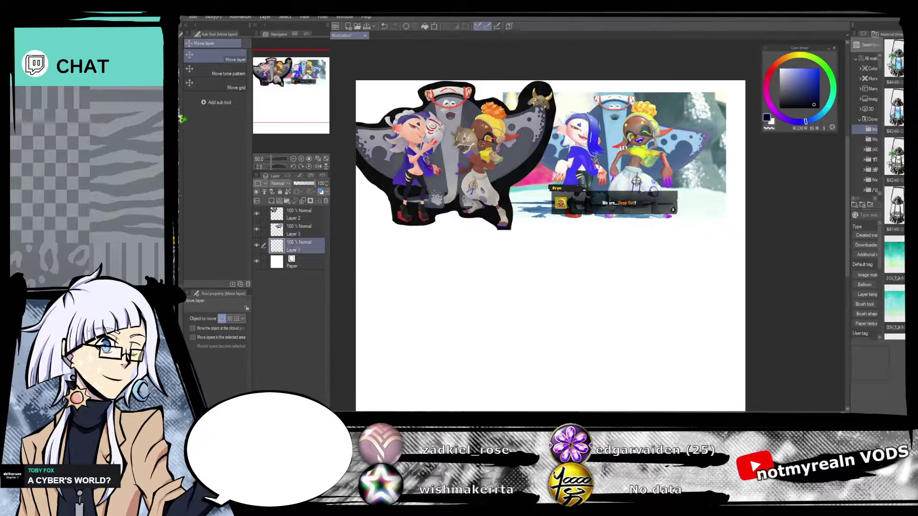
pyautogui.press('b')
pyautogui.moveTo(617, 313); pyautogui.dragTo(655, 245)
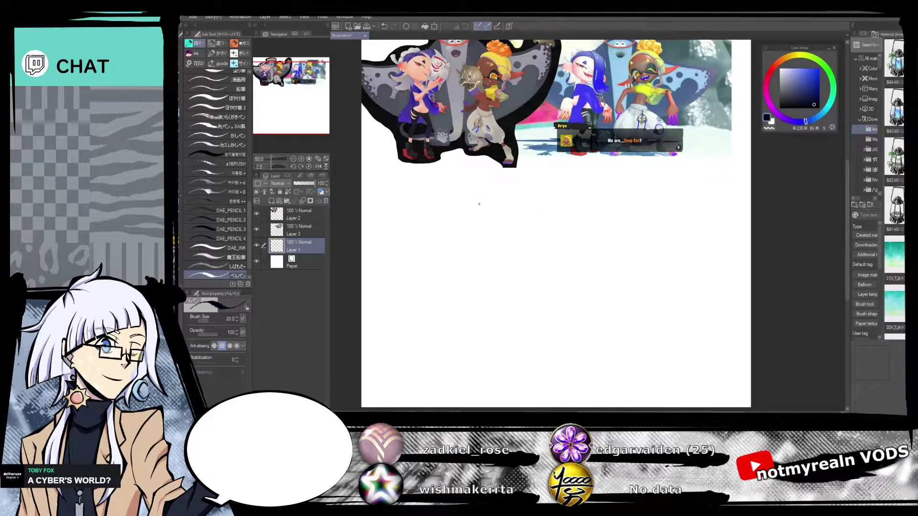
# Sketch a round head outline with a slightly pointed chin on Layer 1, beneath the character cut-out.
pyautogui.moveTo(478, 194)
pyautogui.mouseDown()
pyautogui.moveTo(448, 243)
pyautogui.moveTo(515, 197)
pyautogui.moveTo(514, 241)
pyautogui.mouseUp()
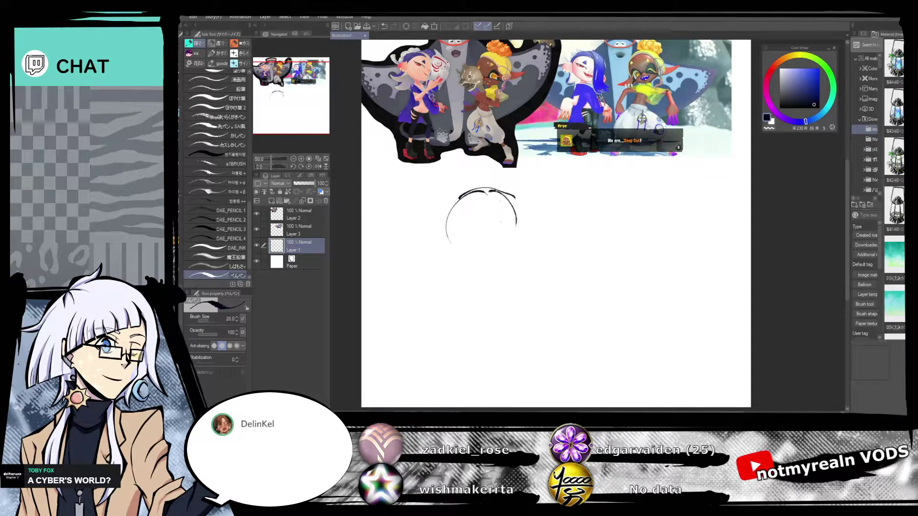
pyautogui.moveTo(511, 201)
pyautogui.mouseDown()
pyautogui.moveTo(517, 220)
pyautogui.moveTo(482, 259)
pyautogui.mouseUp()
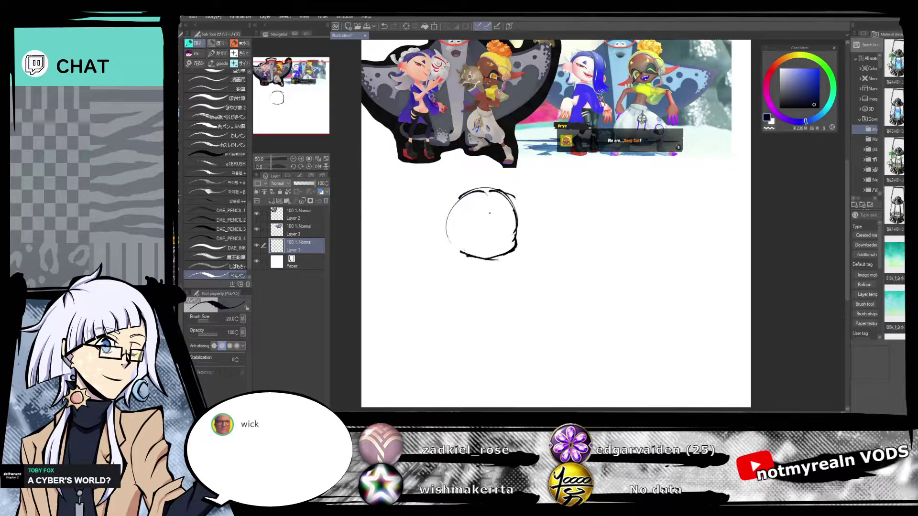
pyautogui.moveTo(487, 187)
pyautogui.mouseDown()
pyautogui.moveTo(444, 223)
pyautogui.moveTo(445, 236)
pyautogui.moveTo(460, 254)
pyautogui.moveTo(481, 185)
pyautogui.moveTo(520, 208)
pyautogui.moveTo(516, 243)
pyautogui.mouseUp()
pyautogui.moveTo(507, 195)
pyautogui.mouseDown()
pyautogui.moveTo(521, 221)
pyautogui.moveTo(514, 243)
pyautogui.moveTo(495, 263)
pyautogui.moveTo(459, 254)
pyautogui.mouseUp()
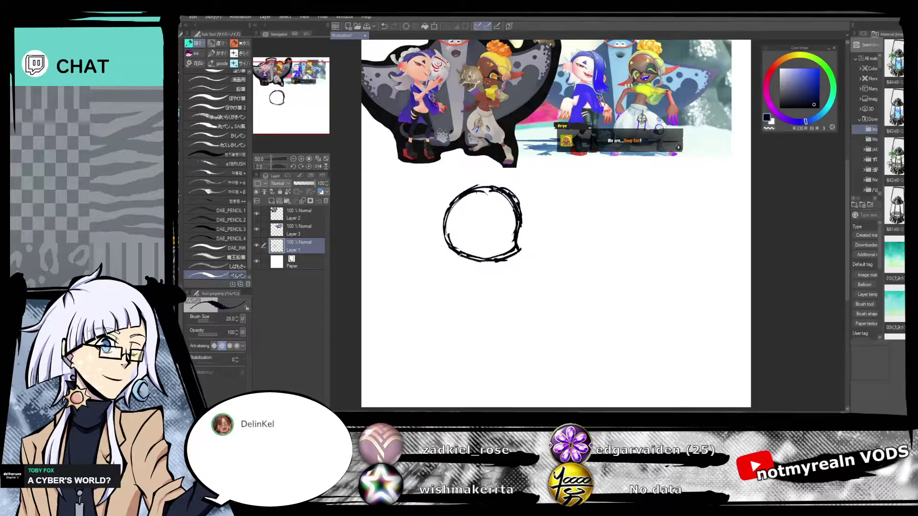
# Sketch a small nose mark and short mouth lines in the lower part of the round head.
pyautogui.moveTo(538, 345); pyautogui.dragTo(532, 362)
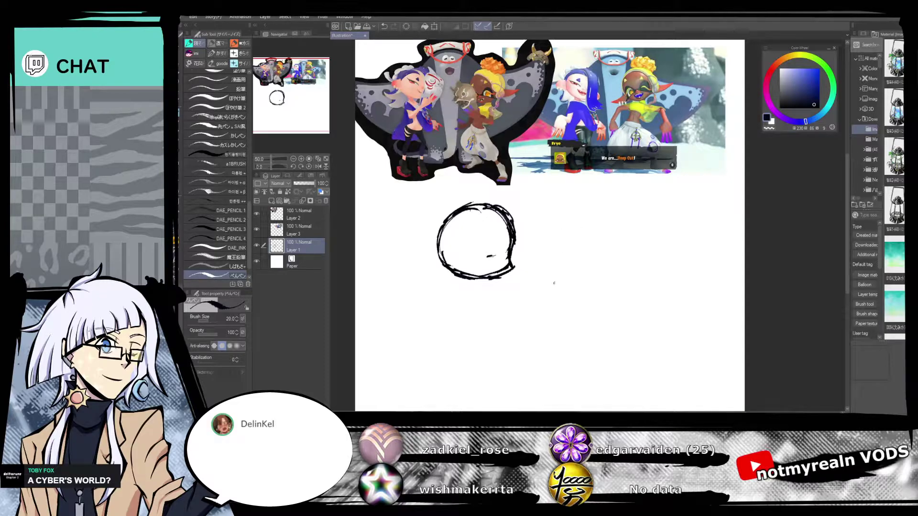
pyautogui.moveTo(502, 268)
pyautogui.mouseDown()
pyautogui.moveTo(470, 262)
pyautogui.moveTo(502, 265)
pyautogui.mouseUp()
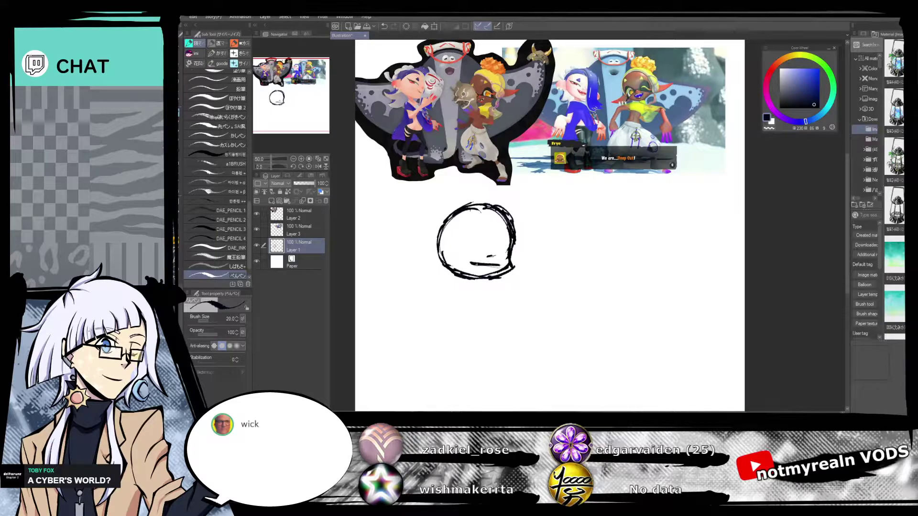
pyautogui.click(384, 26)
pyautogui.click(384, 26)
pyautogui.moveTo(466, 262)
pyautogui.mouseDown()
pyautogui.moveTo(494, 269)
pyautogui.moveTo(473, 267)
pyautogui.mouseUp()
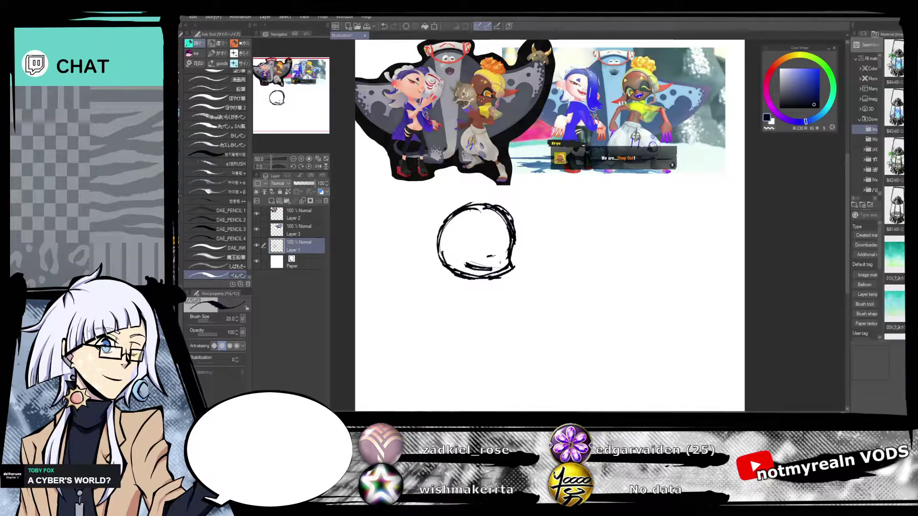
pyautogui.hotkey('ctrl', 'z')
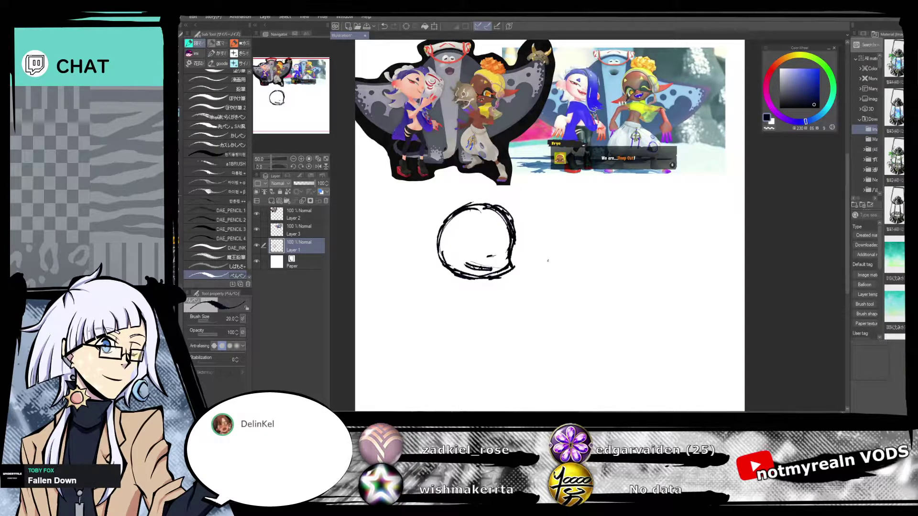
# Sketch hair with curled tips and a pointed ear around the head, and clear the whole sketch from Layer 1.
pyautogui.moveTo(467, 205)
pyautogui.mouseDown()
pyautogui.moveTo(490, 219)
pyautogui.moveTo(495, 258)
pyautogui.mouseUp()
pyautogui.moveTo(493, 227)
pyautogui.mouseDown()
pyautogui.moveTo(498, 269)
pyautogui.moveTo(517, 301)
pyautogui.mouseUp()
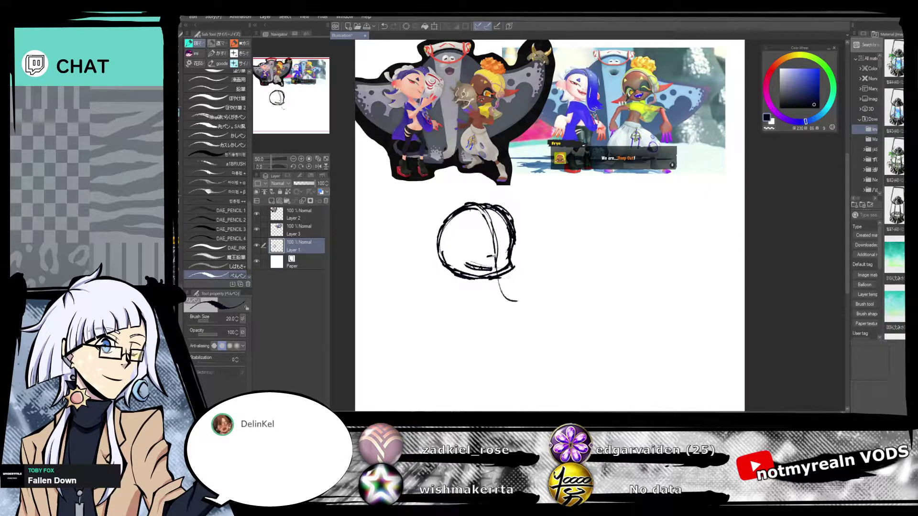
pyautogui.moveTo(466, 203)
pyautogui.mouseDown()
pyautogui.moveTo(490, 197)
pyautogui.moveTo(521, 221)
pyautogui.moveTo(517, 255)
pyautogui.moveTo(525, 250)
pyautogui.moveTo(541, 288)
pyautogui.mouseUp()
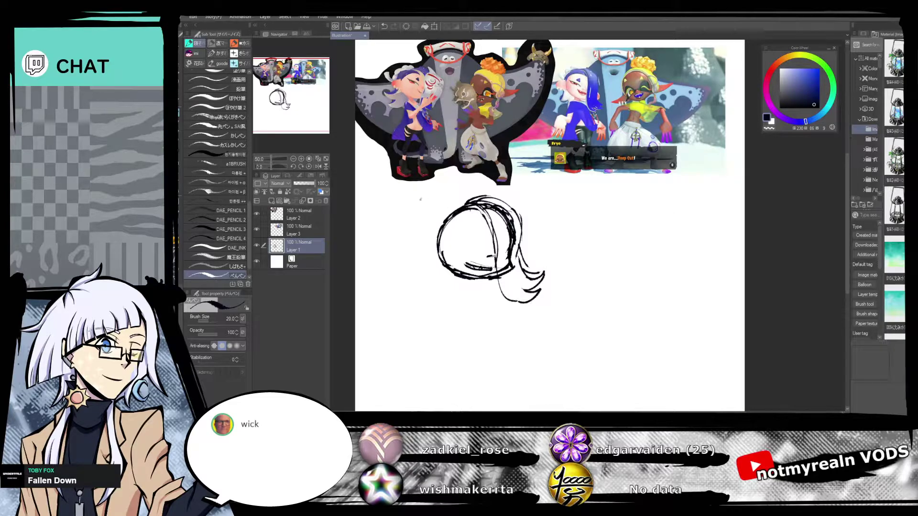
pyautogui.moveTo(481, 215)
pyautogui.mouseDown()
pyautogui.moveTo(459, 224)
pyautogui.moveTo(413, 260)
pyautogui.moveTo(430, 236)
pyautogui.moveTo(421, 264)
pyautogui.moveTo(420, 255)
pyautogui.moveTo(439, 259)
pyautogui.mouseUp()
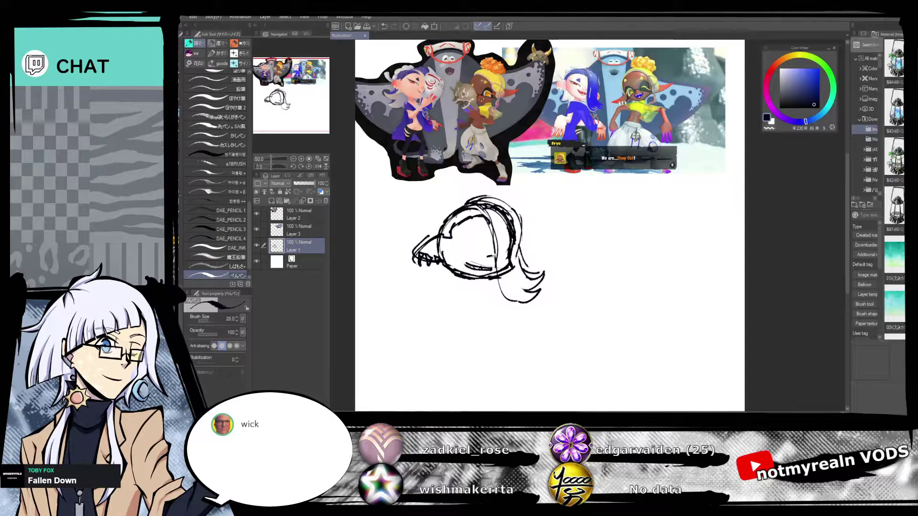
pyautogui.moveTo(464, 202)
pyautogui.mouseDown()
pyautogui.moveTo(428, 281)
pyautogui.moveTo(401, 276)
pyautogui.moveTo(444, 284)
pyautogui.moveTo(419, 306)
pyautogui.mouseUp()
pyautogui.moveTo(425, 306); pyautogui.dragTo(480, 283)
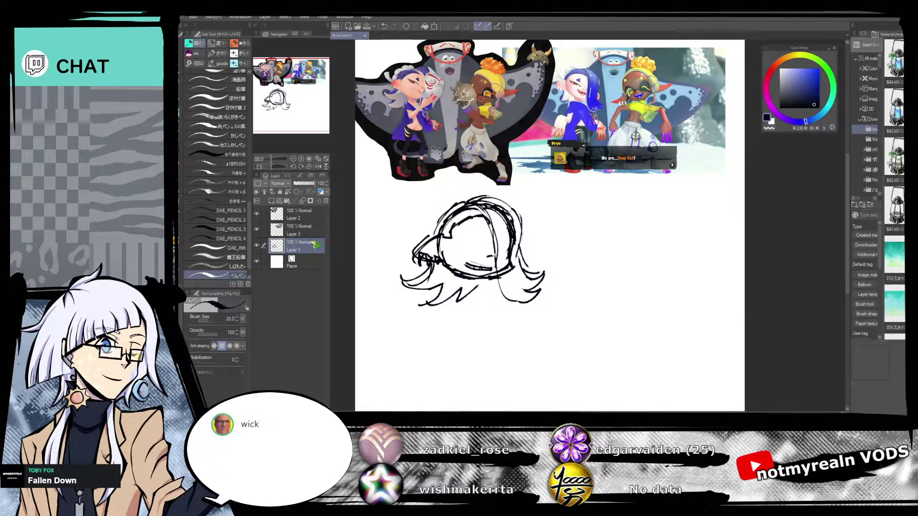
pyautogui.press('Delete')
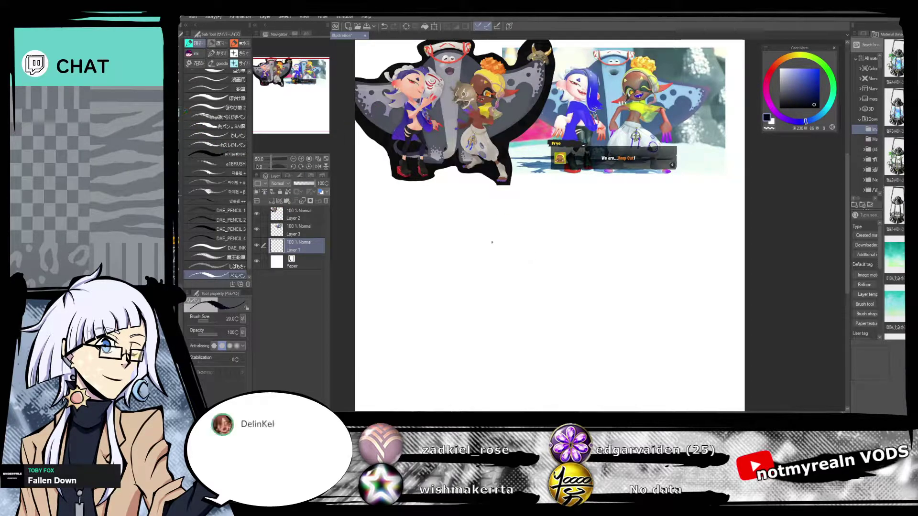
# Sketch the manta ray's humped head and wide wing outline across the canvas below the references.
pyautogui.moveTo(447, 251)
pyautogui.mouseDown()
pyautogui.moveTo(498, 222)
pyautogui.moveTo(591, 248)
pyautogui.mouseUp()
pyautogui.moveTo(510, 233)
pyautogui.mouseDown()
pyautogui.moveTo(544, 206)
pyautogui.moveTo(527, 194)
pyautogui.moveTo(455, 250)
pyautogui.moveTo(413, 264)
pyautogui.mouseUp()
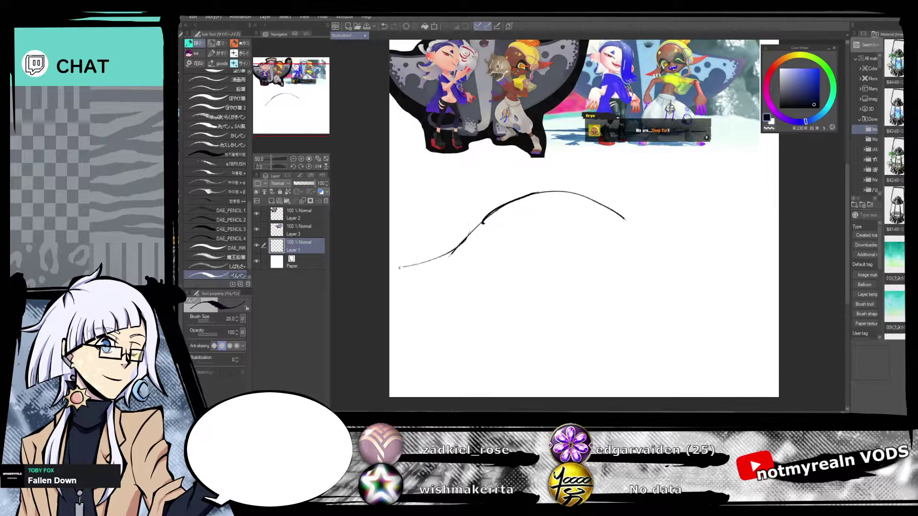
pyautogui.moveTo(624, 218)
pyautogui.mouseDown()
pyautogui.moveTo(639, 243)
pyautogui.moveTo(770, 235)
pyautogui.moveTo(776, 267)
pyautogui.moveTo(684, 354)
pyautogui.mouseUp()
pyautogui.moveTo(604, 216); pyautogui.dragTo(577, 256)
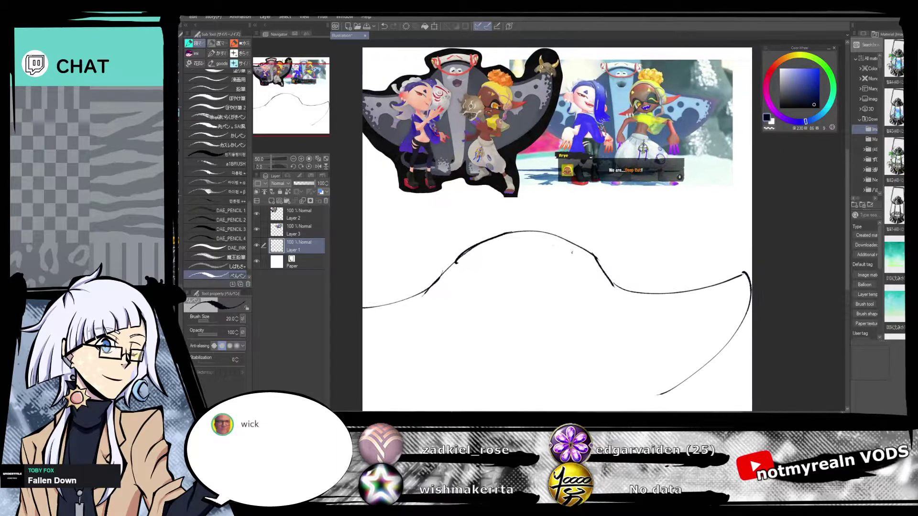
# Sketch the manta ray's two round eyes, puffy mouth and a curved double band across its head.
pyautogui.moveTo(509, 258)
pyautogui.mouseDown()
pyautogui.moveTo(497, 277)
pyautogui.moveTo(512, 261)
pyautogui.moveTo(520, 280)
pyautogui.moveTo(543, 261)
pyautogui.moveTo(526, 254)
pyautogui.moveTo(534, 268)
pyautogui.mouseUp()
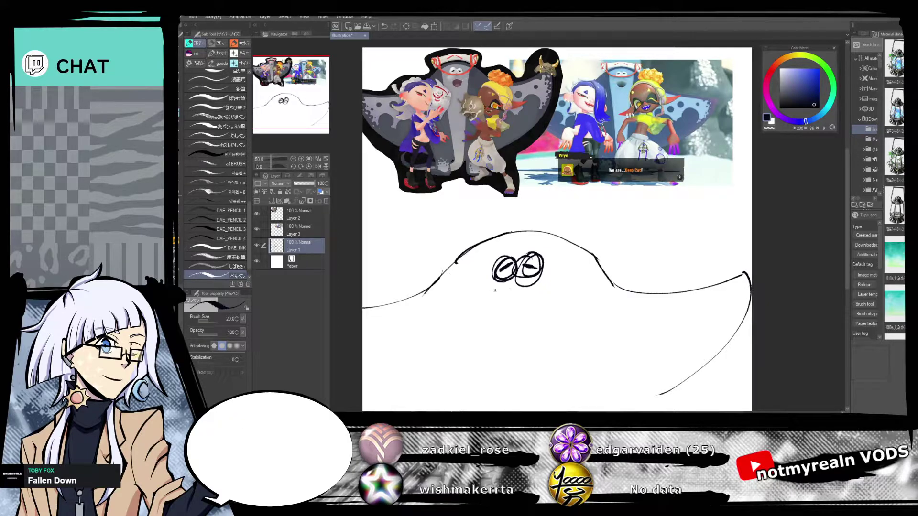
pyautogui.moveTo(489, 289)
pyautogui.mouseDown()
pyautogui.moveTo(491, 312)
pyautogui.moveTo(514, 295)
pyautogui.moveTo(557, 291)
pyautogui.mouseUp()
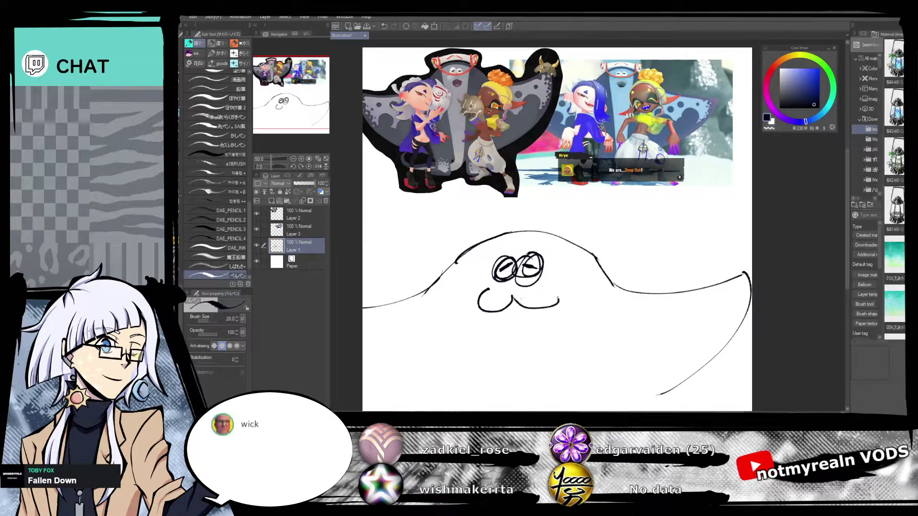
pyautogui.moveTo(501, 310); pyautogui.dragTo(525, 312)
pyautogui.moveTo(456, 261)
pyautogui.mouseDown()
pyautogui.moveTo(505, 277)
pyautogui.moveTo(607, 251)
pyautogui.mouseUp()
pyautogui.moveTo(447, 272)
pyautogui.mouseDown()
pyautogui.moveTo(504, 290)
pyautogui.moveTo(606, 261)
pyautogui.mouseUp()
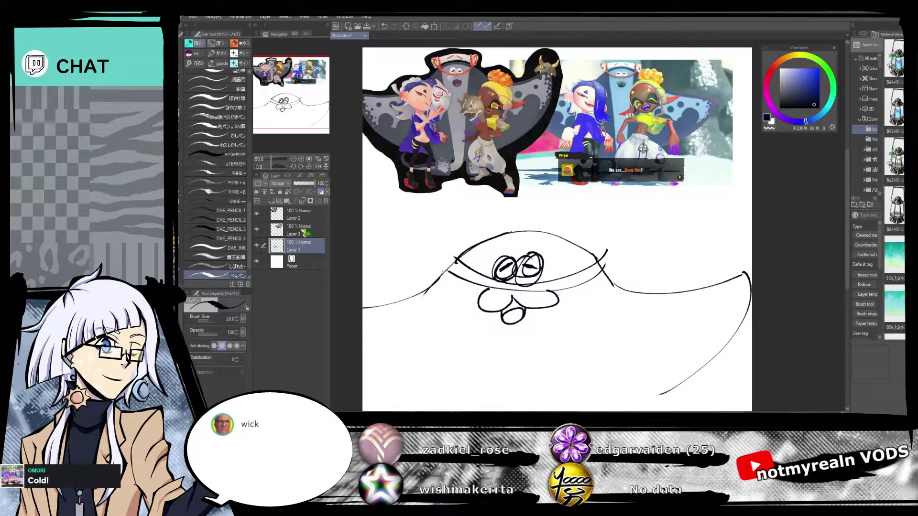
# Sketch the manta ray's body sides and a peaked shape above its head, and clear the whole sketch from Layer 1.
pyautogui.scroll(-3, 508, 311)
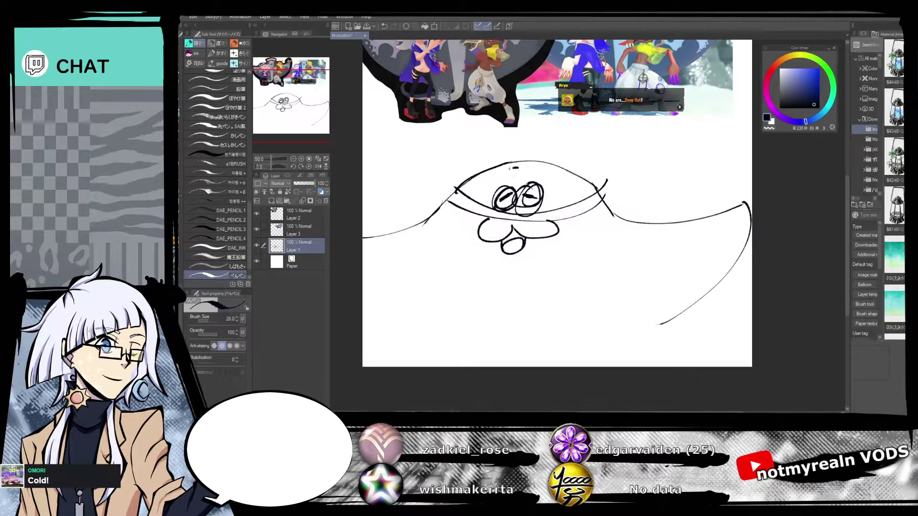
pyautogui.moveTo(578, 239); pyautogui.dragTo(556, 284)
pyautogui.moveTo(435, 254); pyautogui.dragTo(454, 392)
pyautogui.moveTo(526, 306); pyautogui.dragTo(536, 267)
pyautogui.moveTo(581, 216)
pyautogui.mouseDown()
pyautogui.moveTo(565, 370)
pyautogui.moveTo(583, 354)
pyautogui.mouseUp()
pyautogui.moveTo(452, 237)
pyautogui.mouseDown()
pyautogui.moveTo(513, 215)
pyautogui.moveTo(555, 236)
pyautogui.mouseUp()
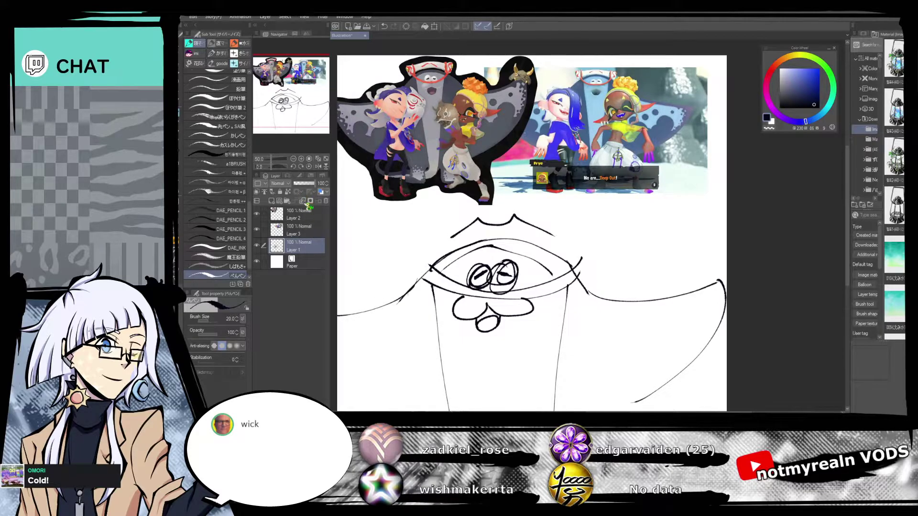
pyautogui.press('Delete')
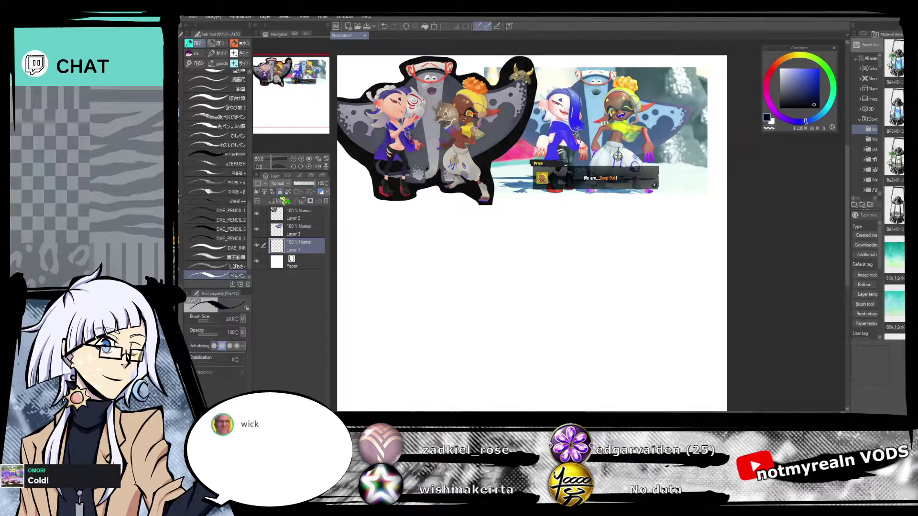
# Sketch a V-shaped jaw with angled cheek lines below the cut-out, and erase it.
pyautogui.moveTo(534, 296); pyautogui.dragTo(554, 243)
pyautogui.moveTo(442, 255); pyautogui.dragTo(478, 297)
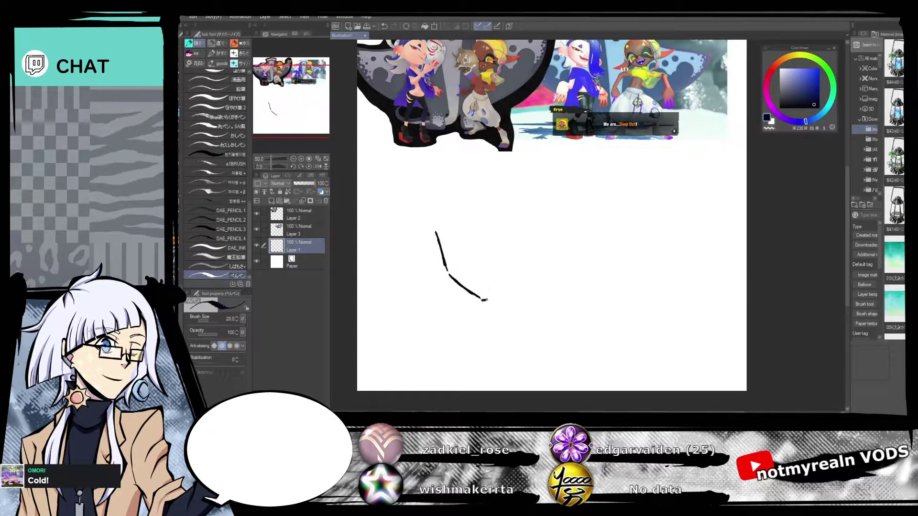
pyautogui.moveTo(484, 299)
pyautogui.mouseDown()
pyautogui.moveTo(514, 262)
pyautogui.moveTo(519, 226)
pyautogui.mouseUp()
pyautogui.moveTo(511, 268); pyautogui.dragTo(519, 230)
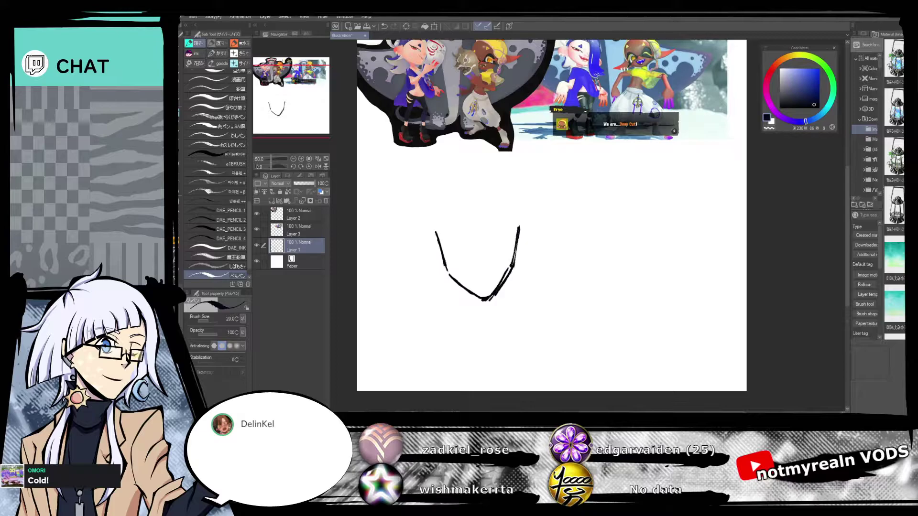
pyautogui.moveTo(432, 241); pyautogui.dragTo(449, 272)
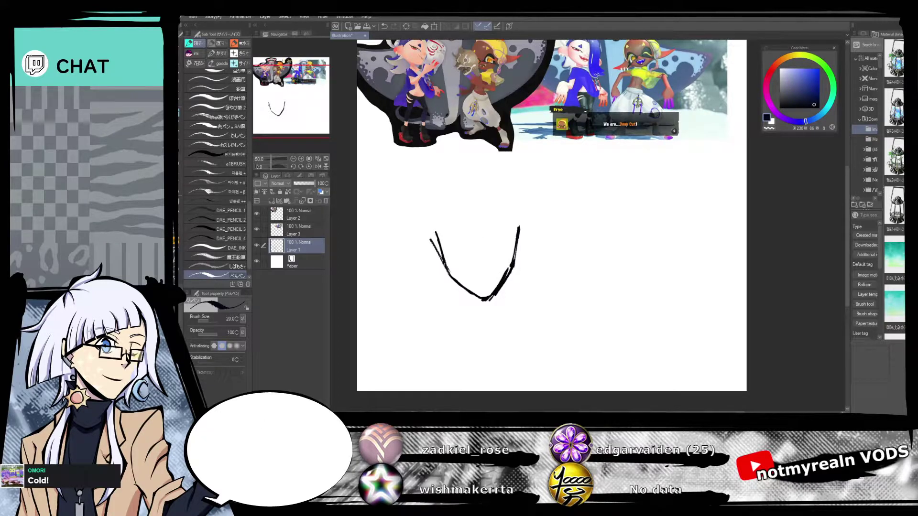
pyautogui.press('e')
pyautogui.click(434, 237)
pyautogui.moveTo(435, 237)
pyautogui.mouseDown()
pyautogui.moveTo(498, 266)
pyautogui.moveTo(421, 267)
pyautogui.mouseUp()
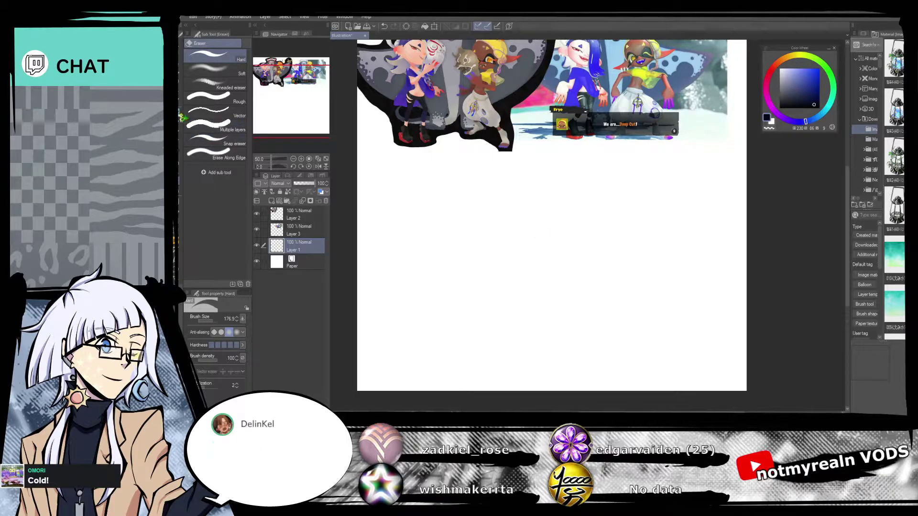
# Try a smaller version of the pointed jaw in the same place, and erase it.
pyautogui.press('p')
pyautogui.moveTo(442, 223)
pyautogui.mouseDown()
pyautogui.moveTo(452, 257)
pyautogui.moveTo(470, 275)
pyautogui.moveTo(485, 283)
pyautogui.moveTo(504, 261)
pyautogui.mouseUp()
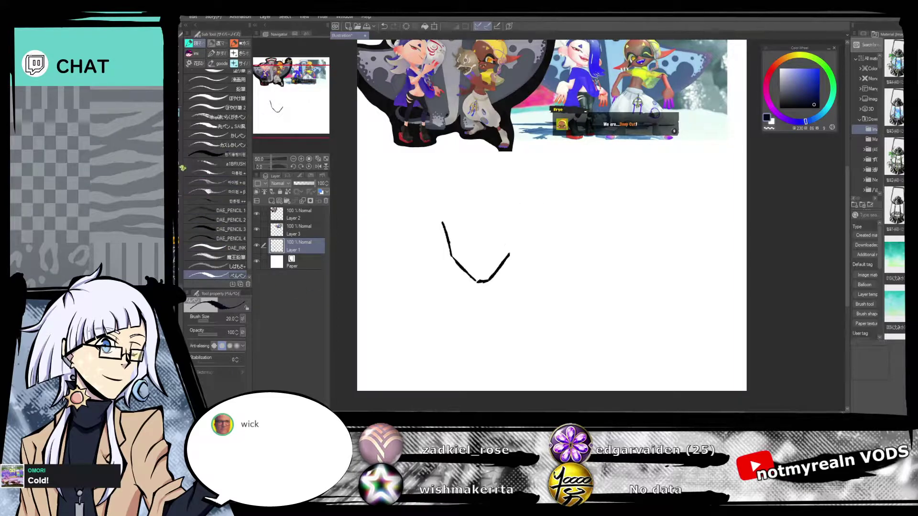
pyautogui.press('e')
pyautogui.moveTo(443, 221)
pyautogui.mouseDown()
pyautogui.moveTo(531, 277)
pyautogui.moveTo(480, 282)
pyautogui.mouseUp()
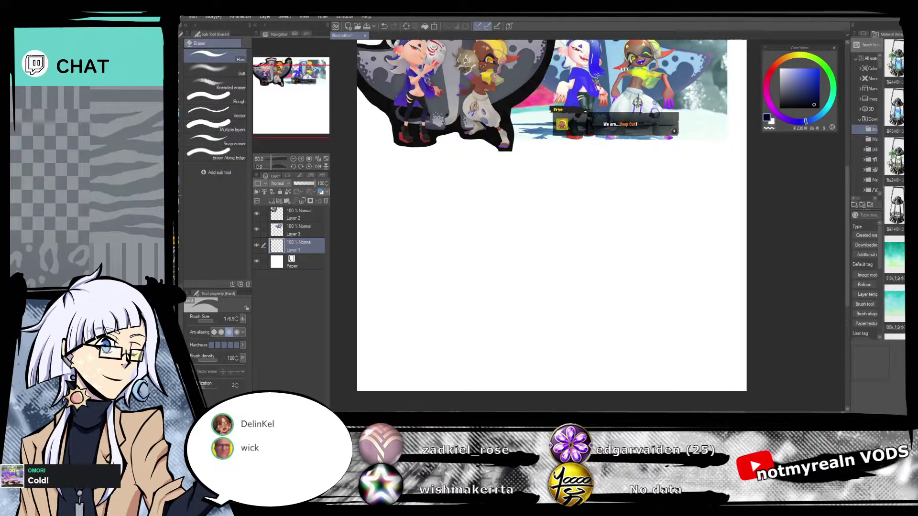
# Sketch a head outline with a pointed chin, angled cheeks and a rounded crown directly below the character cut-out.
pyautogui.click(181, 115)
pyautogui.moveTo(593, 247); pyautogui.dragTo(592, 247)
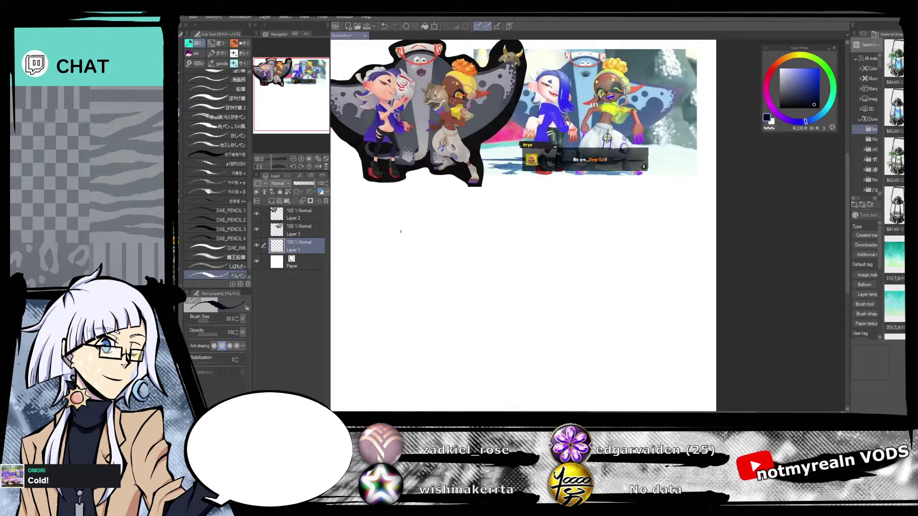
pyautogui.moveTo(392, 232)
pyautogui.mouseDown()
pyautogui.moveTo(398, 268)
pyautogui.moveTo(399, 258)
pyautogui.moveTo(429, 292)
pyautogui.mouseUp()
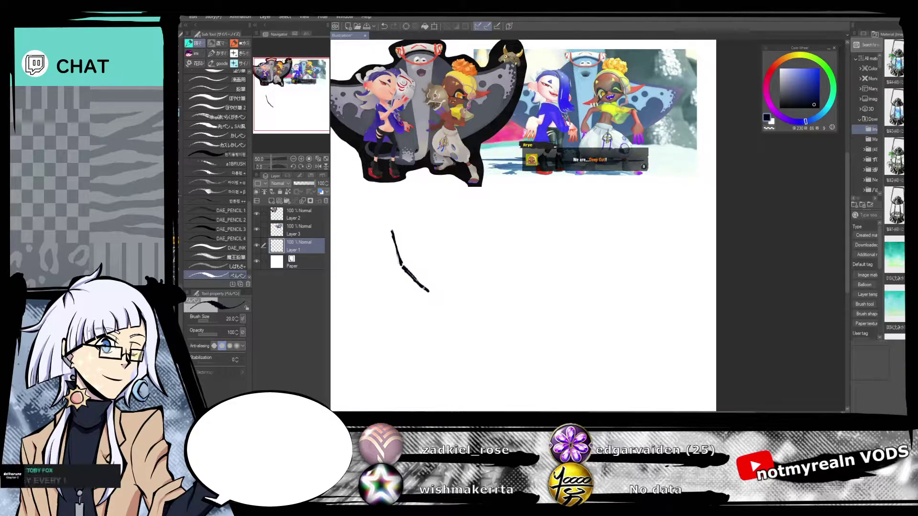
pyautogui.moveTo(429, 291); pyautogui.dragTo(457, 265)
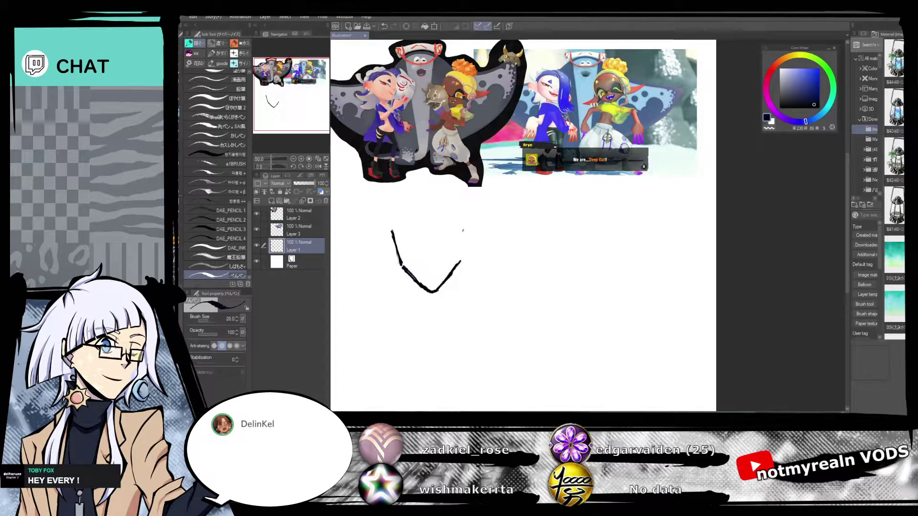
pyautogui.moveTo(469, 228); pyautogui.dragTo(437, 291)
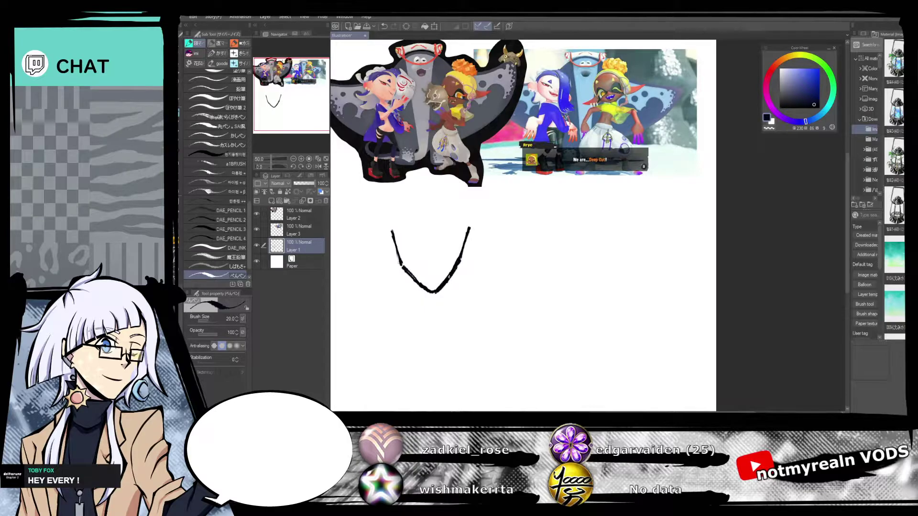
pyautogui.moveTo(469, 228); pyautogui.dragTo(461, 247)
pyautogui.moveTo(395, 250)
pyautogui.mouseDown()
pyautogui.moveTo(401, 205)
pyautogui.moveTo(393, 210)
pyautogui.moveTo(423, 189)
pyautogui.moveTo(458, 190)
pyautogui.moveTo(470, 218)
pyautogui.moveTo(460, 264)
pyautogui.mouseUp()
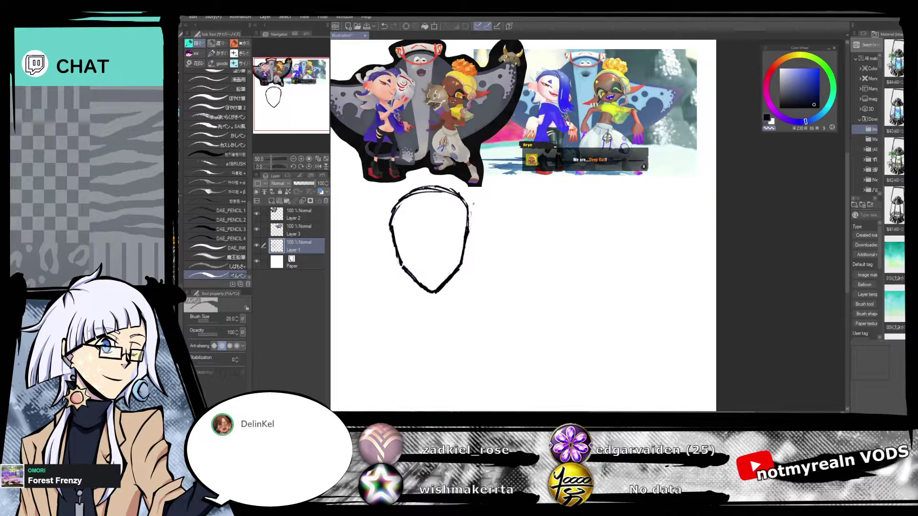
# Move the upper part of the head outline slightly down to shorten the head, and tidy the crown and side lines.
pyautogui.press('m')
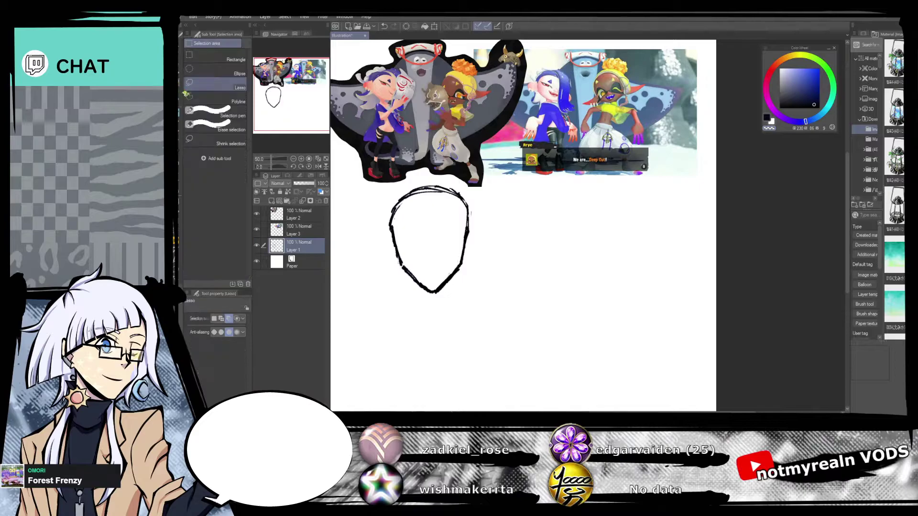
pyautogui.moveTo(425, 242); pyautogui.dragTo(363, 237)
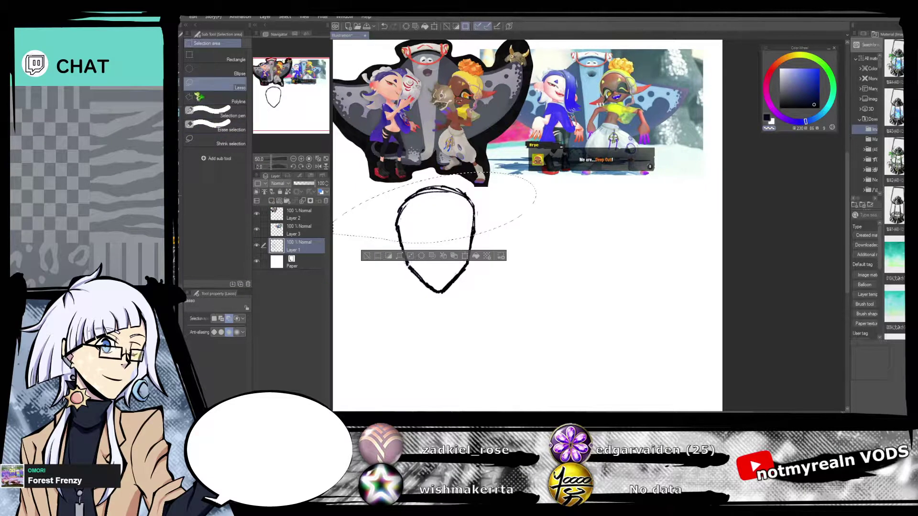
pyautogui.press('k')
pyautogui.moveTo(489, 190); pyautogui.dragTo(490, 195)
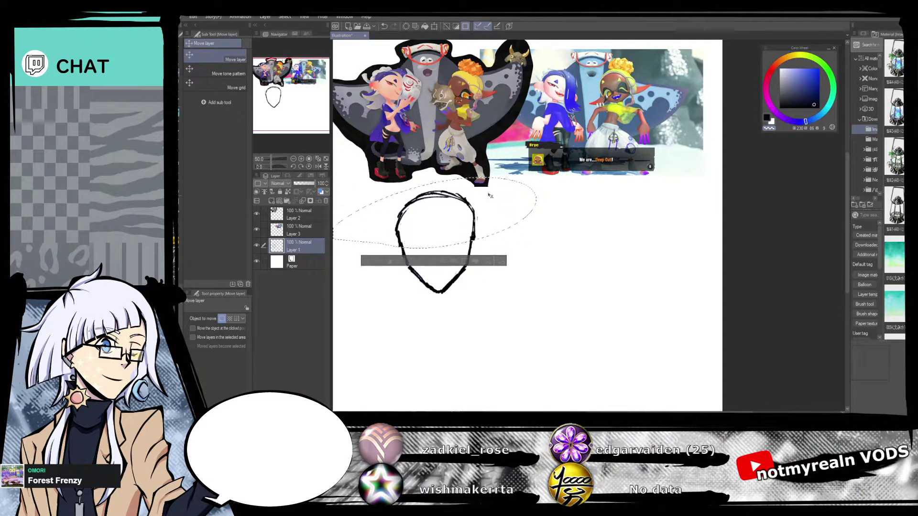
pyautogui.click(374, 264)
pyautogui.press('p')
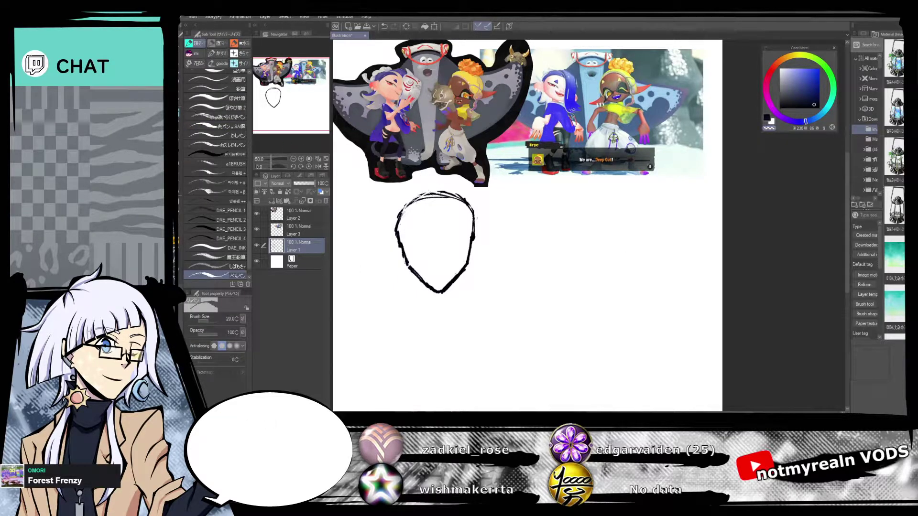
pyautogui.press('c')
pyautogui.moveTo(448, 196); pyautogui.dragTo(402, 212)
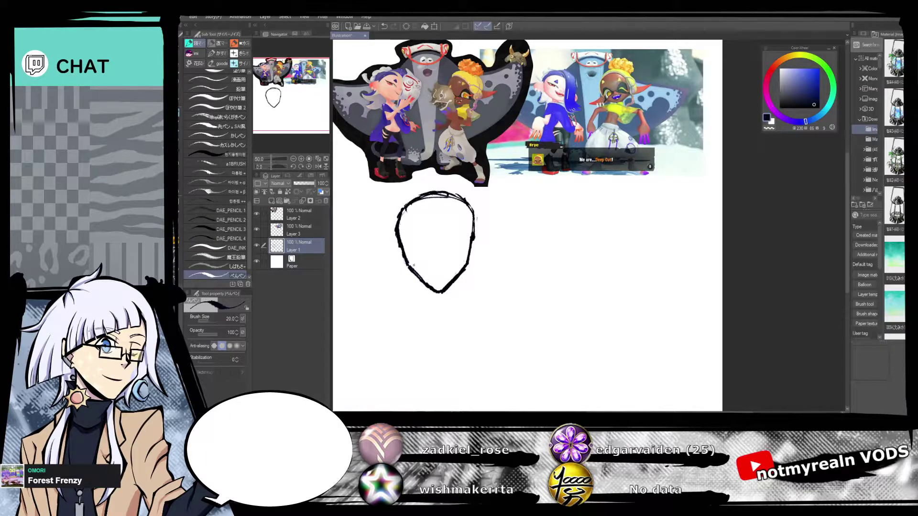
pyautogui.moveTo(468, 203); pyautogui.dragTo(476, 225)
# Sketch an ear with inner fold lines on each side of the head and a small nose mark on the face.
pyautogui.moveTo(523, 281); pyautogui.dragTo(532, 282)
pyautogui.moveTo(272, 158); pyautogui.dragTo(272, 161)
pyautogui.moveTo(520, 237); pyautogui.dragTo(593, 198)
pyautogui.moveTo(528, 216)
pyautogui.mouseDown()
pyautogui.moveTo(545, 206)
pyautogui.moveTo(544, 221)
pyautogui.moveTo(552, 210)
pyautogui.moveTo(548, 237)
pyautogui.moveTo(521, 252)
pyautogui.mouseUp()
pyautogui.moveTo(544, 211)
pyautogui.mouseDown()
pyautogui.moveTo(527, 231)
pyautogui.moveTo(525, 242)
pyautogui.moveTo(534, 240)
pyautogui.mouseUp()
pyautogui.moveTo(426, 228)
pyautogui.mouseDown()
pyautogui.moveTo(406, 222)
pyautogui.moveTo(410, 235)
pyautogui.moveTo(432, 251)
pyautogui.moveTo(410, 225)
pyautogui.moveTo(421, 245)
pyautogui.mouseUp()
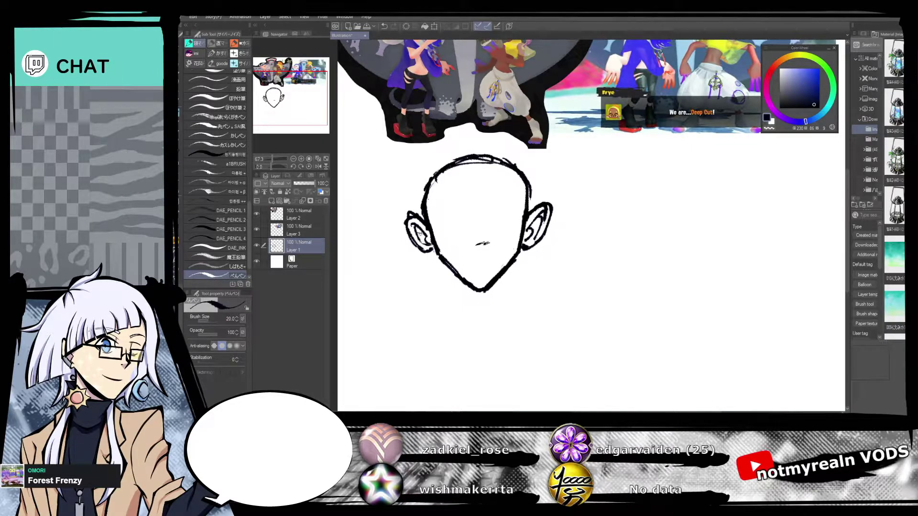
# Sketch the right-hand eye with lid, iris and lower lash lines, and a short blocky eyebrow above it.
pyautogui.moveTo(600, 259); pyautogui.dragTo(595, 309)
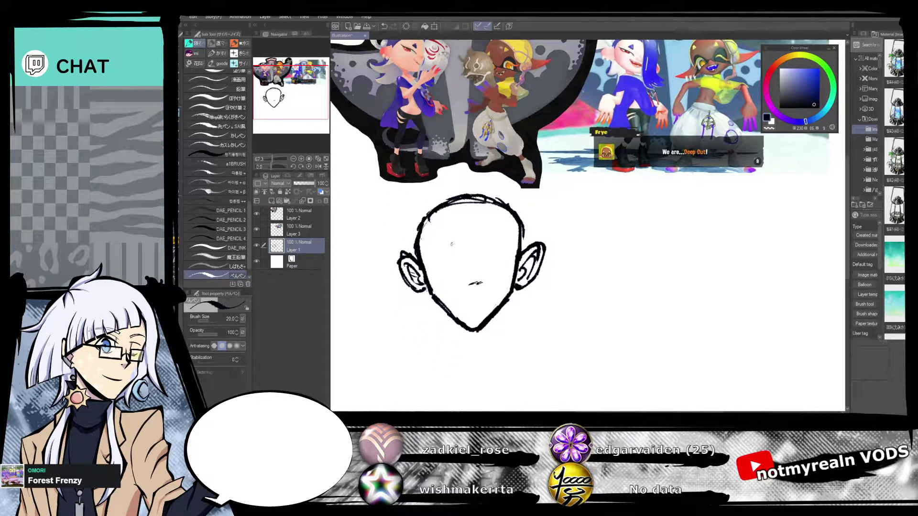
pyautogui.moveTo(520, 248)
pyautogui.mouseDown()
pyautogui.moveTo(525, 226)
pyautogui.moveTo(507, 233)
pyautogui.moveTo(519, 235)
pyautogui.mouseUp()
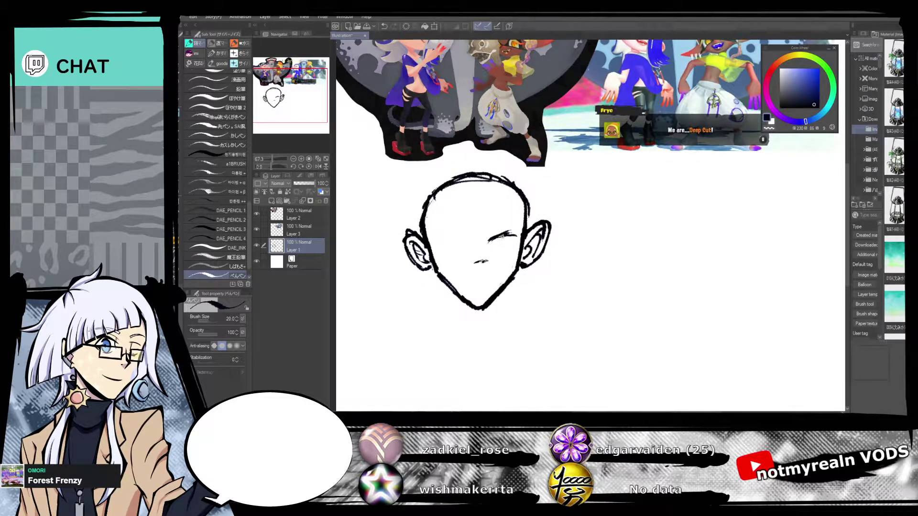
pyautogui.moveTo(513, 233)
pyautogui.mouseDown()
pyautogui.moveTo(498, 238)
pyautogui.moveTo(515, 241)
pyautogui.moveTo(499, 259)
pyautogui.mouseUp()
pyautogui.moveTo(489, 233)
pyautogui.mouseDown()
pyautogui.moveTo(510, 233)
pyautogui.moveTo(501, 247)
pyautogui.moveTo(508, 261)
pyautogui.mouseUp()
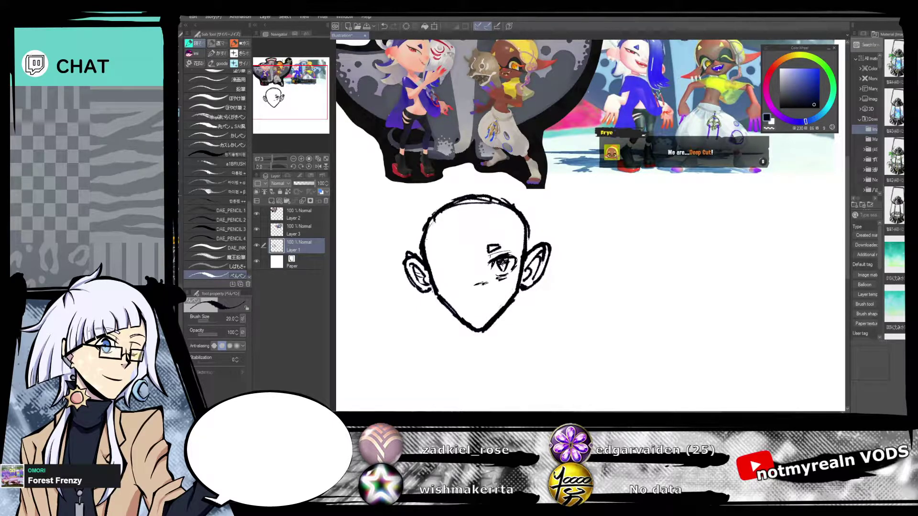
# Sketch the matching left-hand eye with a triangular eyebrow above it, and a short mouth line below the nose.
pyautogui.moveTo(534, 300); pyautogui.dragTo(553, 279)
pyautogui.moveTo(479, 244); pyautogui.dragTo(459, 244)
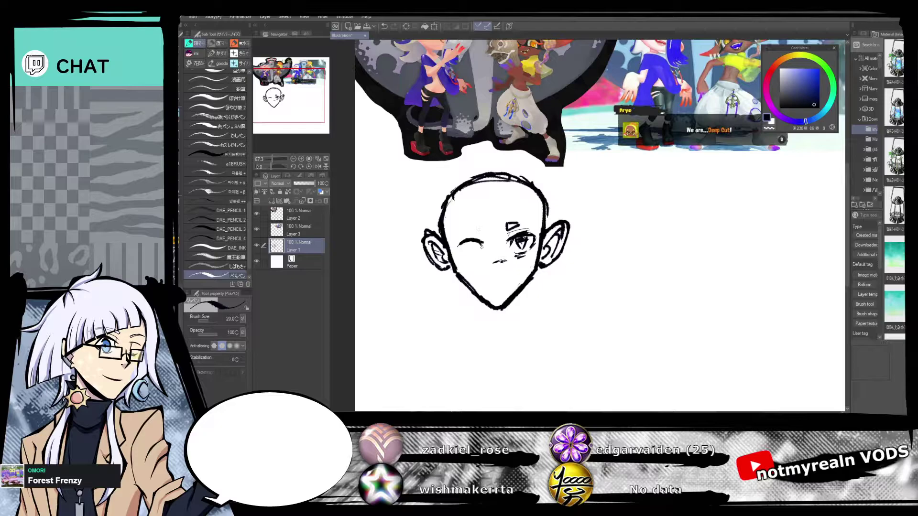
pyautogui.moveTo(460, 245); pyautogui.dragTo(477, 261)
pyautogui.moveTo(464, 236); pyautogui.dragTo(480, 236)
pyautogui.moveTo(465, 233); pyautogui.dragTo(480, 232)
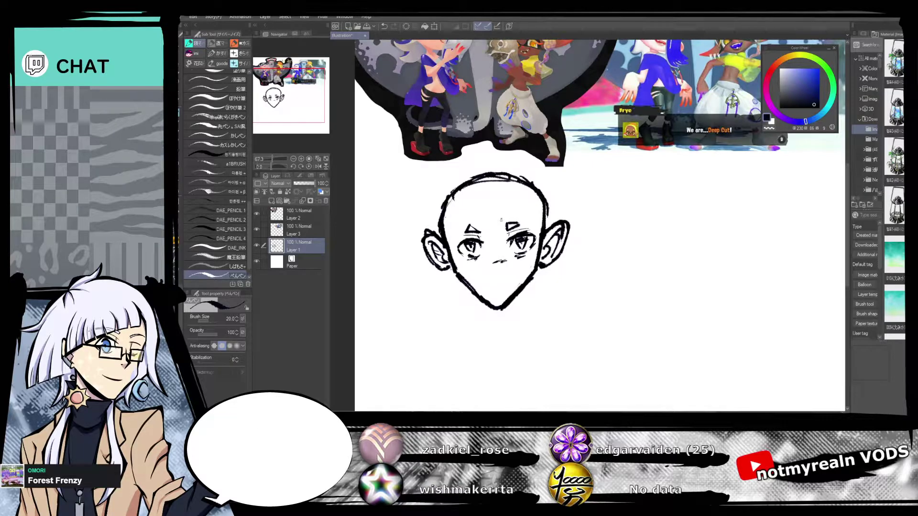
pyautogui.moveTo(487, 280); pyautogui.dragTo(497, 282)
# Sketch the hair over the crown with a long lock crossing the right-hand half of the face and ending in a forked tip.
pyautogui.moveTo(621, 261)
pyautogui.mouseDown()
pyautogui.moveTo(605, 343)
pyautogui.moveTo(607, 278)
pyautogui.mouseUp()
pyautogui.moveTo(507, 207); pyautogui.dragTo(504, 221)
pyautogui.moveTo(446, 201)
pyautogui.mouseDown()
pyautogui.moveTo(471, 219)
pyautogui.moveTo(469, 249)
pyautogui.moveTo(496, 331)
pyautogui.moveTo(541, 349)
pyautogui.mouseUp()
pyautogui.moveTo(449, 201); pyautogui.dragTo(521, 191)
pyautogui.moveTo(518, 203)
pyautogui.mouseDown()
pyautogui.moveTo(529, 227)
pyautogui.moveTo(526, 193)
pyautogui.mouseUp()
pyautogui.moveTo(484, 224)
pyautogui.mouseDown()
pyautogui.moveTo(523, 198)
pyautogui.moveTo(514, 202)
pyautogui.mouseUp()
pyautogui.moveTo(512, 210)
pyautogui.mouseDown()
pyautogui.moveTo(531, 249)
pyautogui.moveTo(543, 320)
pyautogui.moveTo(554, 328)
pyautogui.moveTo(532, 329)
pyautogui.moveTo(526, 354)
pyautogui.moveTo(535, 352)
pyautogui.mouseUp()
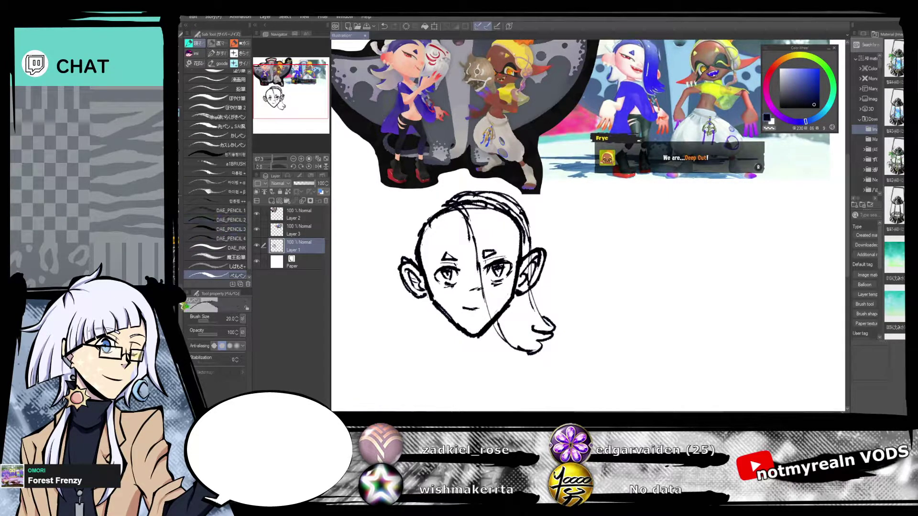
# Redraw the hair's outer contour down the right-hand side and shade the patches on the crown and beside the ear.
pyautogui.moveTo(508, 201)
pyautogui.mouseDown()
pyautogui.moveTo(519, 205)
pyautogui.moveTo(531, 244)
pyautogui.mouseUp()
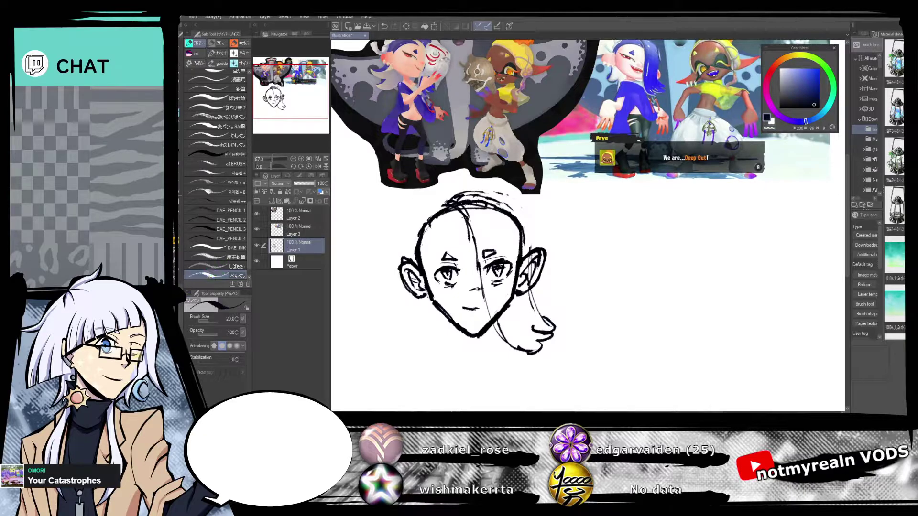
pyautogui.moveTo(443, 211)
pyautogui.mouseDown()
pyautogui.moveTo(484, 193)
pyautogui.moveTo(510, 203)
pyautogui.moveTo(529, 243)
pyautogui.mouseUp()
pyautogui.moveTo(525, 221); pyautogui.dragTo(545, 323)
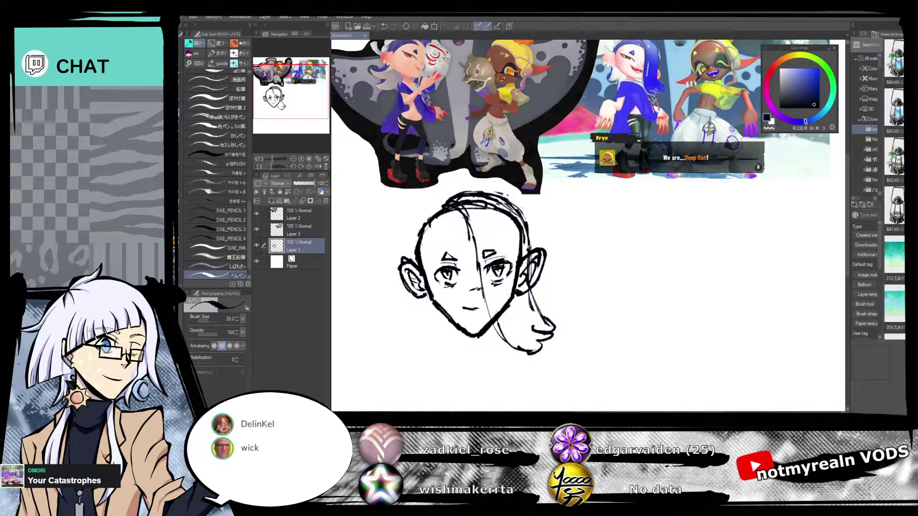
pyautogui.moveTo(573, 240); pyautogui.dragTo(548, 268)
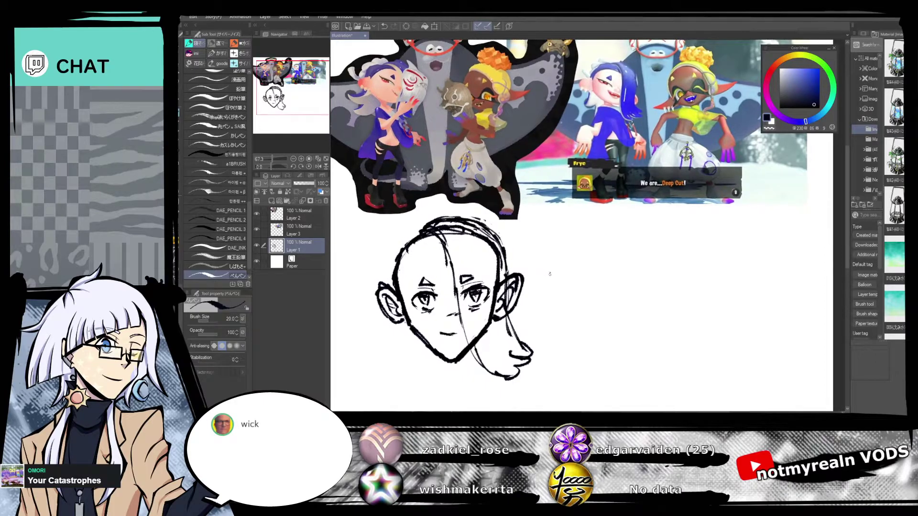
pyautogui.moveTo(470, 216); pyautogui.dragTo(496, 234)
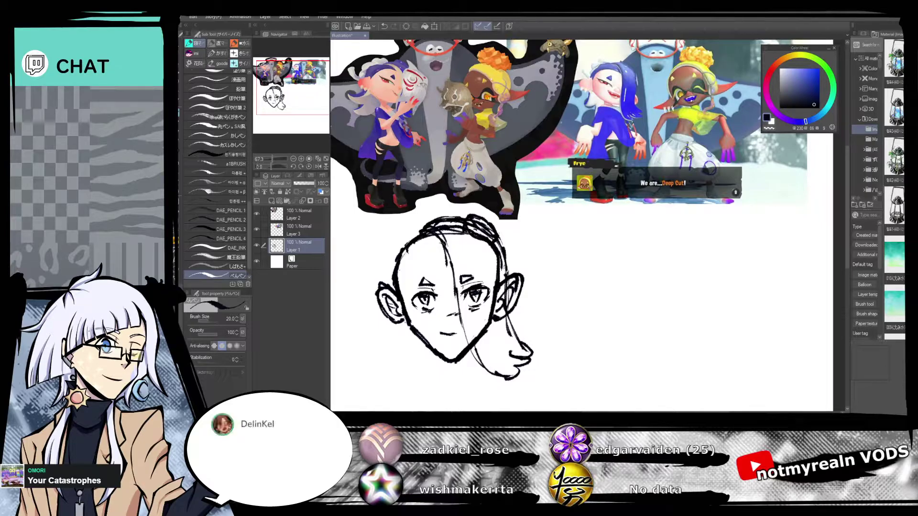
pyautogui.moveTo(498, 269)
pyautogui.mouseDown()
pyautogui.moveTo(495, 306)
pyautogui.moveTo(507, 300)
pyautogui.moveTo(499, 301)
pyautogui.mouseUp()
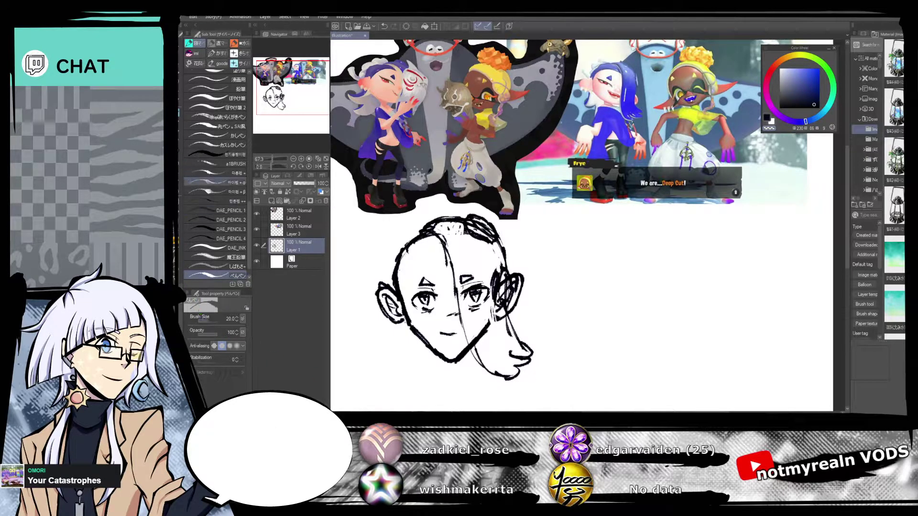
# Reduce the Hard eraser to 35.1 and erase the eye, eyebrow and face edge lying under the long hair lock.
pyautogui.press('e')
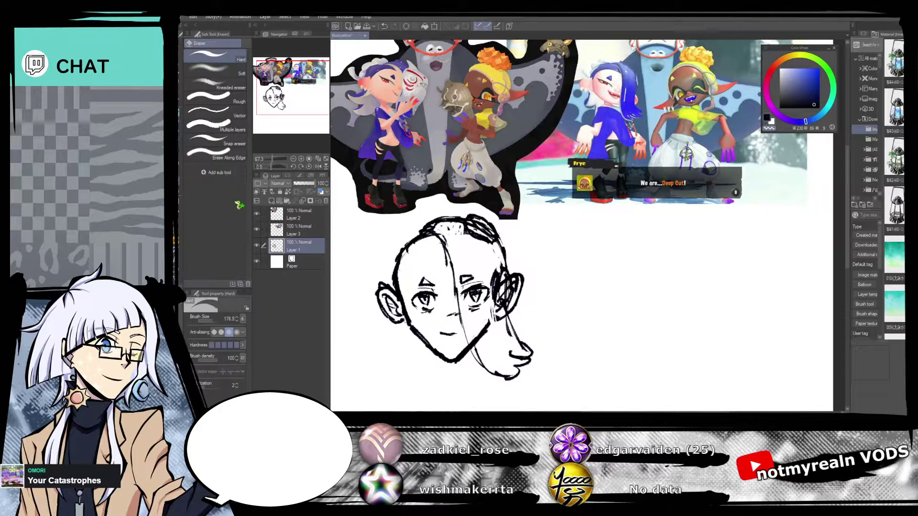
pyautogui.click(210, 320)
pyautogui.moveTo(477, 297)
pyautogui.mouseDown()
pyautogui.moveTo(480, 358)
pyautogui.moveTo(498, 327)
pyautogui.moveTo(507, 330)
pyautogui.moveTo(497, 311)
pyautogui.moveTo(501, 269)
pyautogui.moveTo(493, 287)
pyautogui.moveTo(489, 273)
pyautogui.moveTo(476, 292)
pyautogui.moveTo(467, 271)
pyautogui.moveTo(463, 298)
pyautogui.mouseUp()
pyautogui.moveTo(496, 251); pyautogui.dragTo(494, 264)
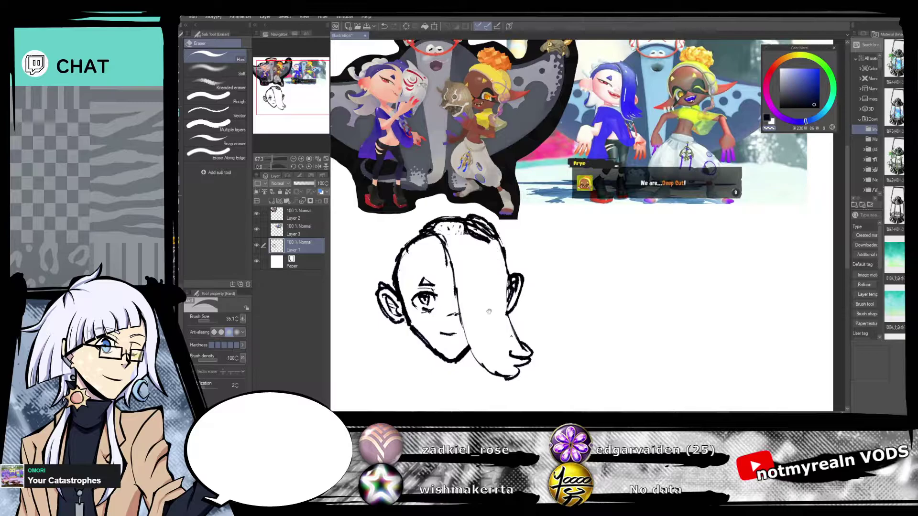
pyautogui.moveTo(487, 309); pyautogui.dragTo(553, 265)
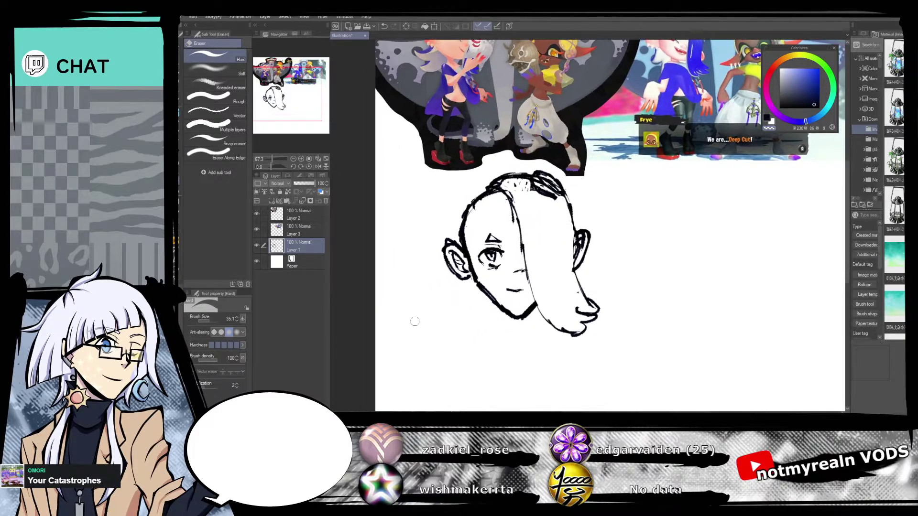
# Sketch the swept hairline over the forehead, a second forked tip on the long lock, and a strand behind the left-hand ear.
pyautogui.click(185, 123)
pyautogui.moveTo(519, 194)
pyautogui.mouseDown()
pyautogui.moveTo(507, 250)
pyautogui.moveTo(463, 287)
pyautogui.mouseUp()
pyautogui.moveTo(502, 260)
pyautogui.mouseDown()
pyautogui.moveTo(470, 278)
pyautogui.moveTo(457, 309)
pyautogui.mouseUp()
pyautogui.moveTo(610, 307); pyautogui.dragTo(600, 252)
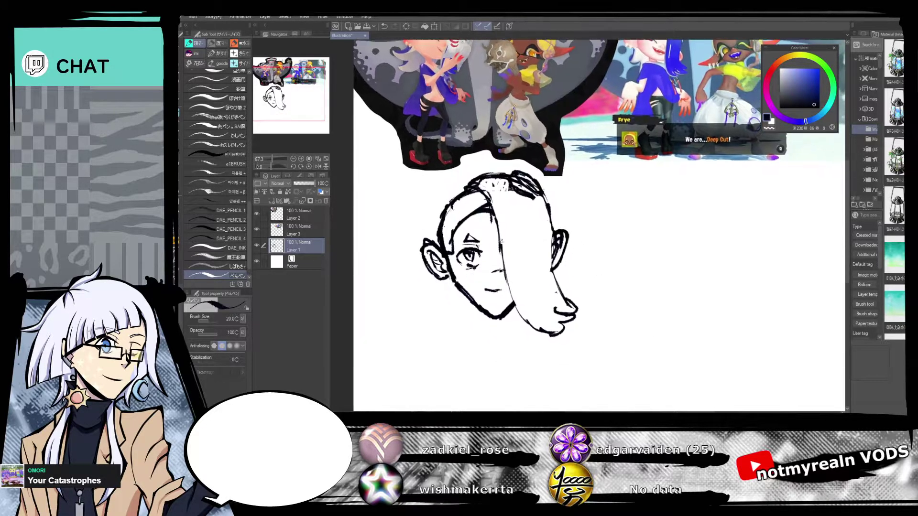
pyautogui.moveTo(482, 189)
pyautogui.mouseDown()
pyautogui.moveTo(526, 320)
pyautogui.moveTo(550, 335)
pyautogui.moveTo(578, 315)
pyautogui.mouseUp()
pyautogui.moveTo(463, 177)
pyautogui.mouseDown()
pyautogui.moveTo(447, 231)
pyautogui.moveTo(472, 165)
pyautogui.moveTo(440, 229)
pyautogui.mouseUp()
pyautogui.moveTo(453, 267)
pyautogui.mouseDown()
pyautogui.moveTo(441, 310)
pyautogui.moveTo(421, 311)
pyautogui.moveTo(440, 326)
pyautogui.mouseUp()
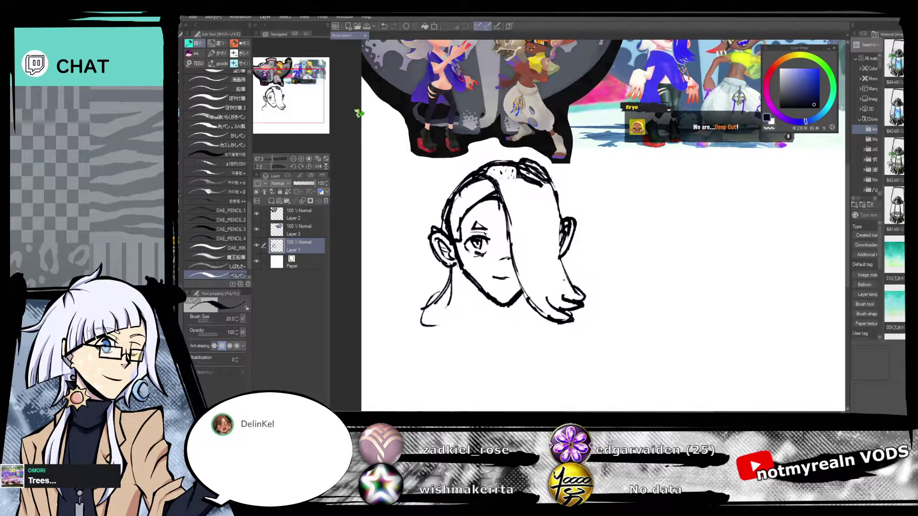
# Clear the head sketch from Layer 1 and move Layer 1 to the top of the layer stack.
pyautogui.press('Delete')
pyautogui.moveTo(634, 177); pyautogui.dragTo(593, 315)
pyautogui.moveTo(311, 249); pyautogui.dragTo(319, 212)
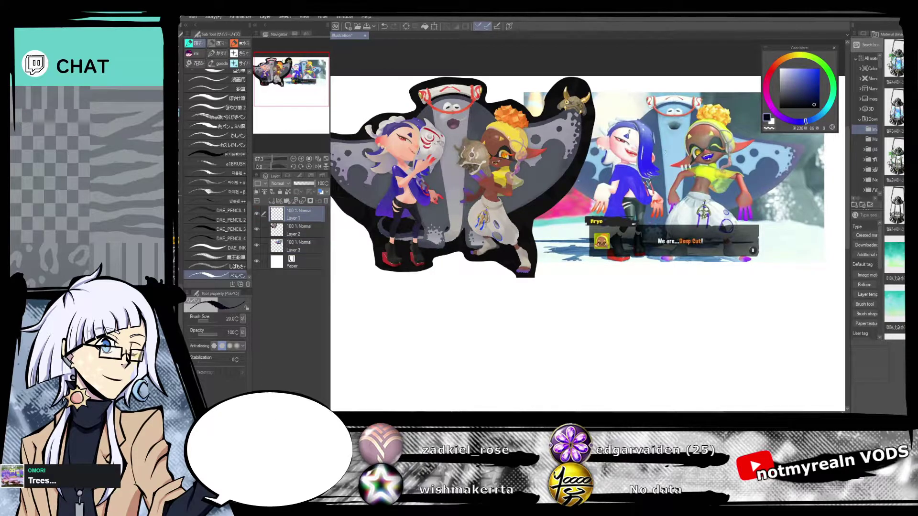
# Trace the blue-dressed character's round head, torso and both arms over the game screenshot on Layer 1.
pyautogui.moveTo(617, 135)
pyautogui.mouseDown()
pyautogui.moveTo(650, 141)
pyautogui.moveTo(634, 162)
pyautogui.moveTo(606, 153)
pyautogui.mouseUp()
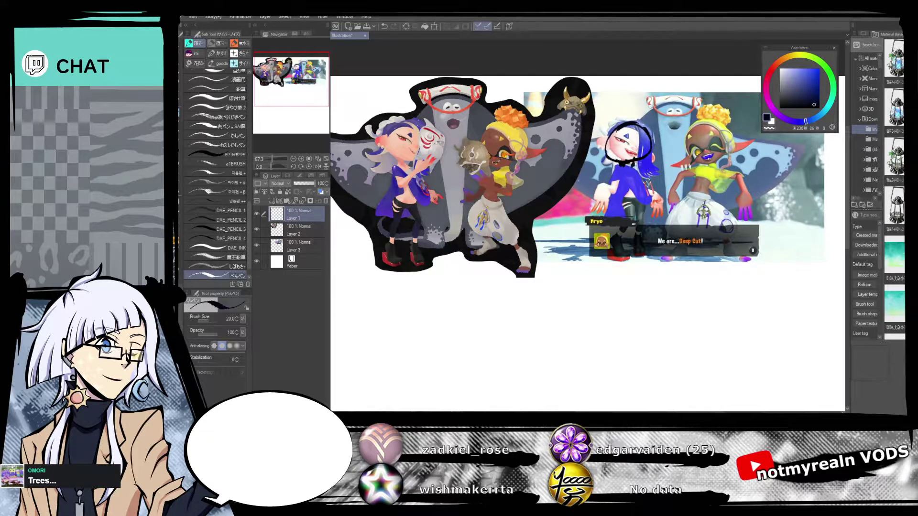
pyautogui.moveTo(616, 168); pyautogui.dragTo(622, 199)
pyautogui.moveTo(633, 165); pyautogui.dragTo(639, 201)
pyautogui.moveTo(615, 165)
pyautogui.mouseDown()
pyautogui.moveTo(615, 194)
pyautogui.moveTo(599, 190)
pyautogui.mouseUp()
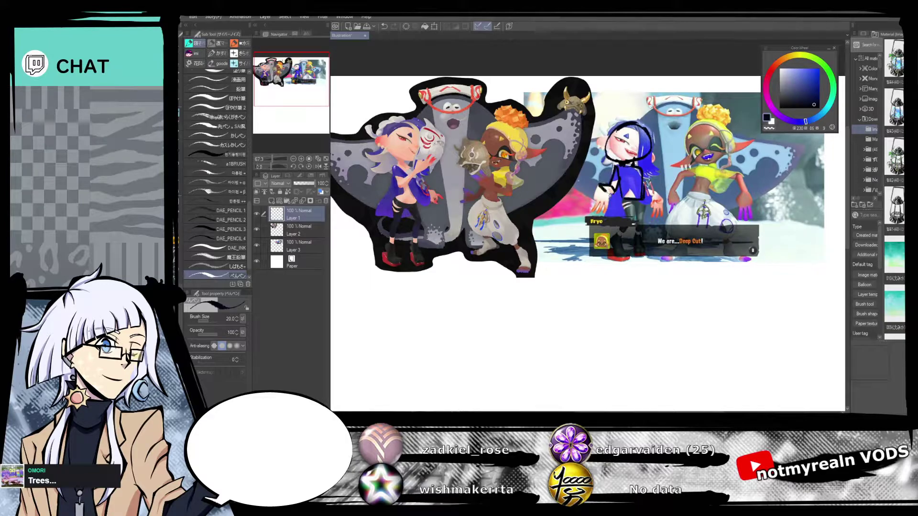
pyautogui.moveTo(641, 168); pyautogui.dragTo(655, 197)
# Trace the rounded shapes on both sides of the blue-dressed character's head, and her legs and feet.
pyautogui.moveTo(619, 130)
pyautogui.mouseDown()
pyautogui.moveTo(611, 156)
pyautogui.moveTo(599, 158)
pyautogui.mouseUp()
pyautogui.moveTo(649, 135); pyautogui.dragTo(657, 153)
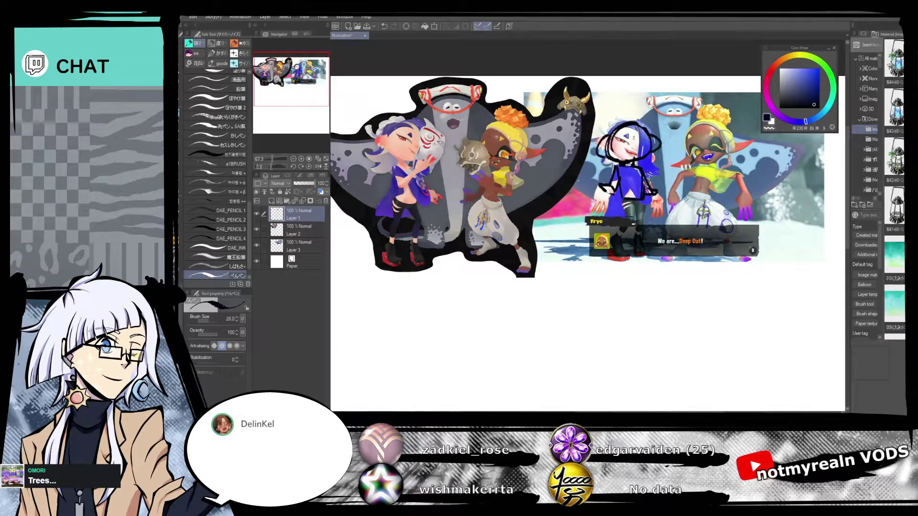
pyautogui.moveTo(606, 136); pyautogui.dragTo(596, 152)
pyautogui.moveTo(631, 254)
pyautogui.mouseDown()
pyautogui.moveTo(607, 260)
pyautogui.moveTo(605, 242)
pyautogui.moveTo(638, 239)
pyautogui.mouseUp()
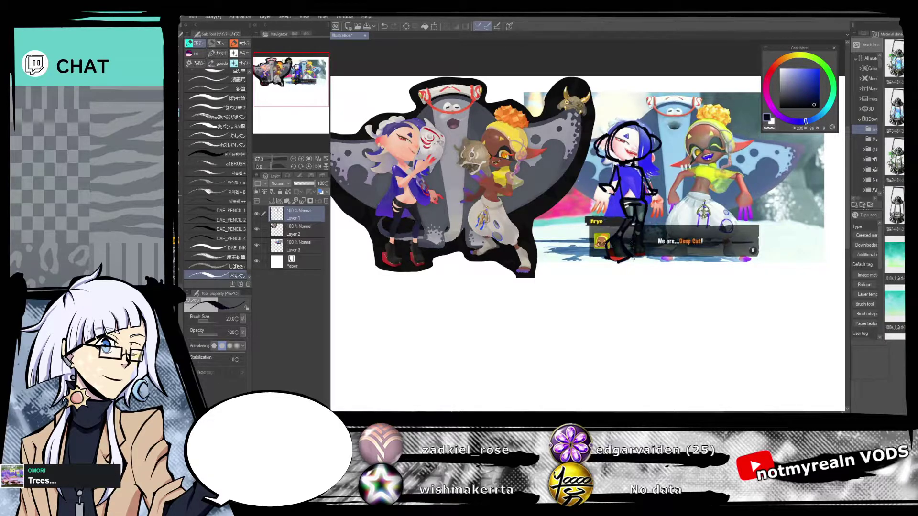
pyautogui.moveTo(646, 254); pyautogui.dragTo(641, 251)
# Trace the blue-dressed character's hands and fingers over the game screenshot.
pyautogui.moveTo(757, 234); pyautogui.dragTo(737, 240)
pyautogui.moveTo(579, 189)
pyautogui.mouseDown()
pyautogui.moveTo(573, 204)
pyautogui.moveTo(646, 206)
pyautogui.moveTo(634, 197)
pyautogui.moveTo(641, 222)
pyautogui.mouseUp()
pyautogui.moveTo(696, 250); pyautogui.dragTo(690, 262)
pyautogui.moveTo(573, 218); pyautogui.dragTo(571, 228)
pyautogui.moveTo(576, 224); pyautogui.dragTo(577, 230)
pyautogui.moveTo(687, 258); pyautogui.dragTo(652, 301)
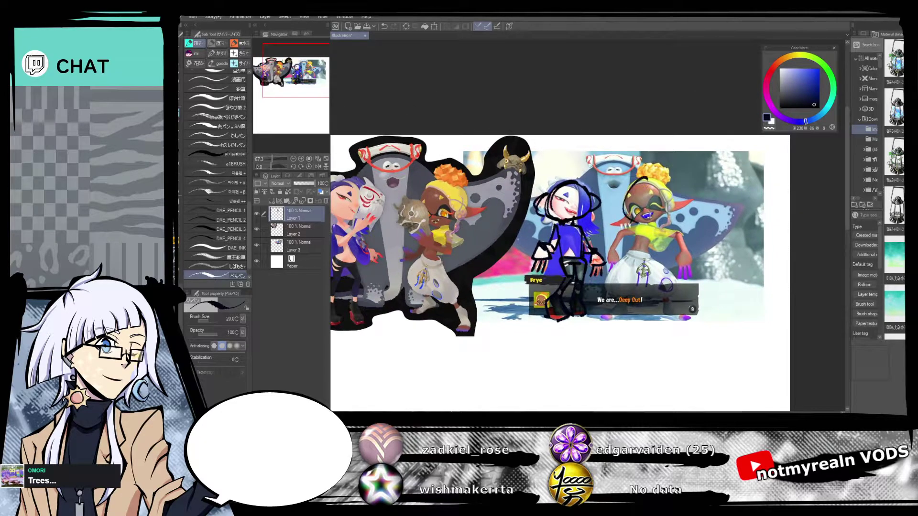
# Trace the yellow-haired character's round head, torso and bent arms over the game screenshot.
pyautogui.moveTo(636, 178)
pyautogui.mouseDown()
pyautogui.moveTo(666, 200)
pyautogui.moveTo(663, 213)
pyautogui.moveTo(634, 218)
pyautogui.moveTo(647, 227)
pyautogui.moveTo(667, 208)
pyautogui.moveTo(627, 206)
pyautogui.moveTo(632, 219)
pyautogui.moveTo(642, 179)
pyautogui.moveTo(664, 168)
pyautogui.moveTo(666, 207)
pyautogui.moveTo(626, 209)
pyautogui.moveTo(652, 226)
pyautogui.moveTo(662, 214)
pyautogui.moveTo(642, 180)
pyautogui.mouseUp()
pyautogui.click(181, 187)
pyautogui.press('p')
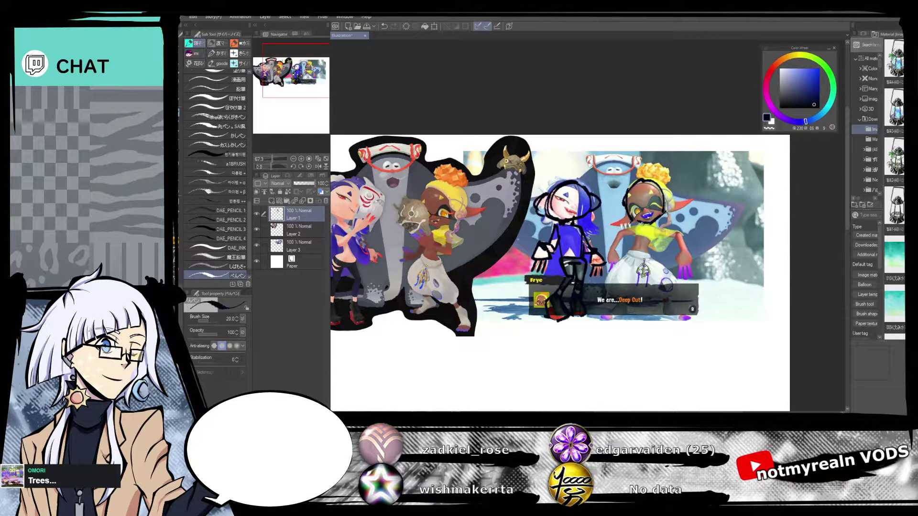
pyautogui.moveTo(640, 225)
pyautogui.mouseDown()
pyautogui.moveTo(630, 255)
pyautogui.moveTo(650, 257)
pyautogui.moveTo(648, 228)
pyautogui.moveTo(617, 234)
pyautogui.moveTo(609, 257)
pyautogui.moveTo(657, 230)
pyautogui.moveTo(679, 234)
pyautogui.moveTo(687, 257)
pyautogui.moveTo(682, 250)
pyautogui.moveTo(674, 262)
pyautogui.moveTo(691, 260)
pyautogui.moveTo(674, 268)
pyautogui.mouseUp()
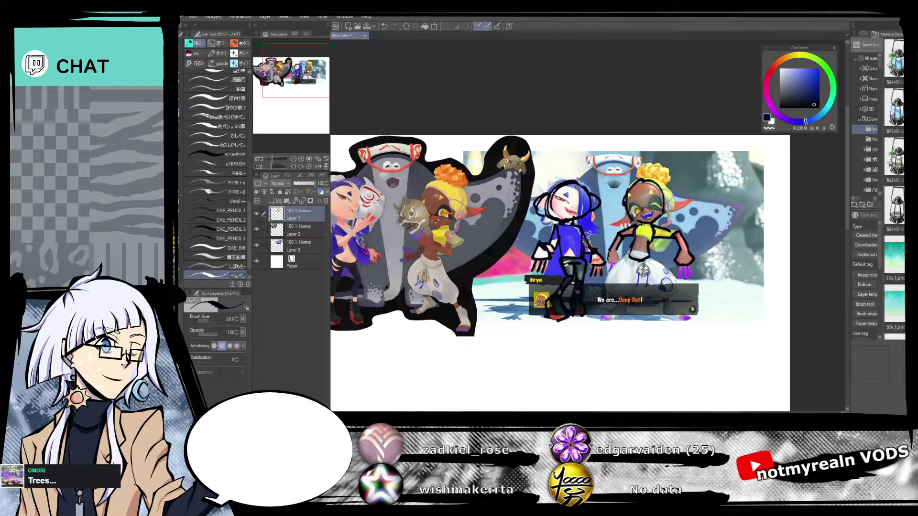
# Trace the yellow-haired character's hands with separate fingers and the long pointed ears.
pyautogui.moveTo(621, 253); pyautogui.dragTo(615, 265)
pyautogui.moveTo(683, 263); pyautogui.dragTo(678, 278)
pyautogui.moveTo(687, 266)
pyautogui.mouseDown()
pyautogui.moveTo(680, 279)
pyautogui.moveTo(689, 276)
pyautogui.mouseUp()
pyautogui.moveTo(687, 270); pyautogui.dragTo(683, 279)
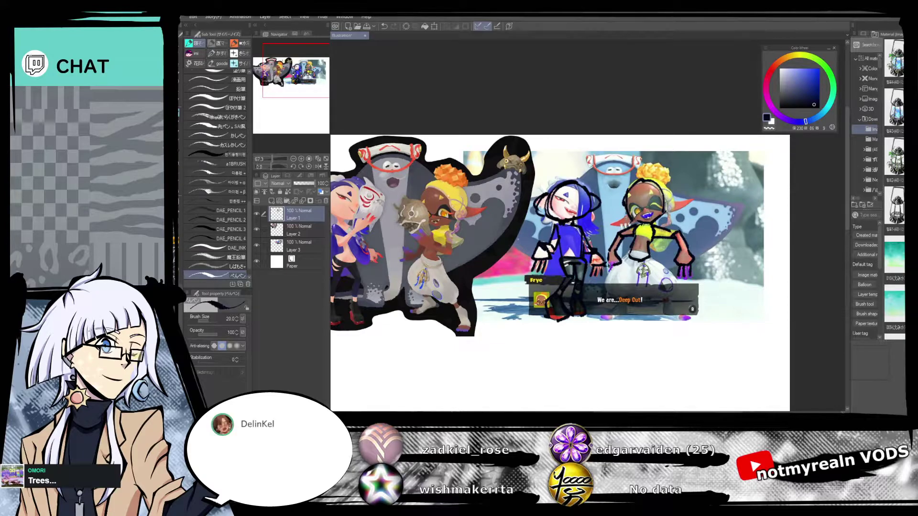
pyautogui.moveTo(666, 203)
pyautogui.mouseDown()
pyautogui.moveTo(691, 197)
pyautogui.moveTo(670, 216)
pyautogui.mouseUp()
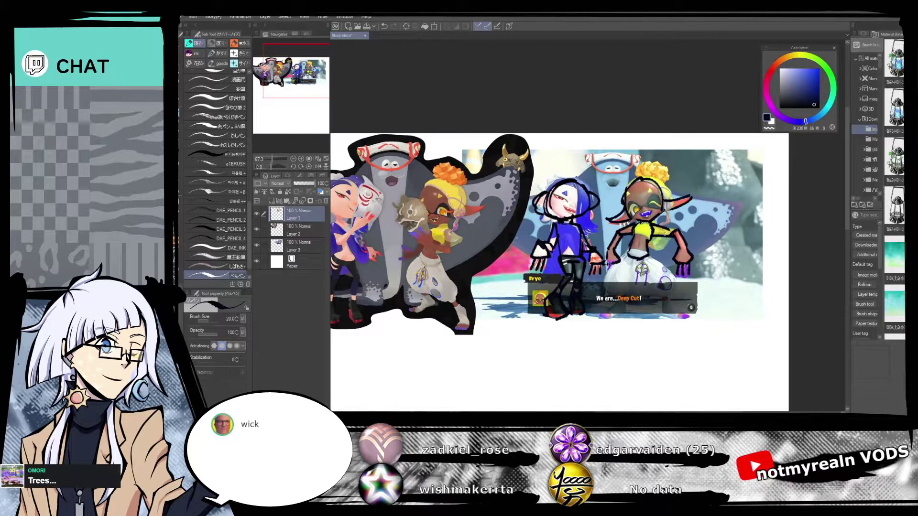
# Trace the yellow-haired character's hips, wide-set legs and feet over the dialogue box area.
pyautogui.moveTo(680, 279); pyautogui.dragTo(689, 247)
pyautogui.moveTo(636, 225)
pyautogui.mouseDown()
pyautogui.moveTo(620, 242)
pyautogui.moveTo(673, 250)
pyautogui.moveTo(673, 284)
pyautogui.moveTo(698, 285)
pyautogui.moveTo(671, 286)
pyautogui.mouseUp()
pyautogui.moveTo(621, 239)
pyautogui.mouseDown()
pyautogui.moveTo(618, 277)
pyautogui.moveTo(631, 274)
pyautogui.moveTo(604, 286)
pyautogui.moveTo(631, 281)
pyautogui.mouseUp()
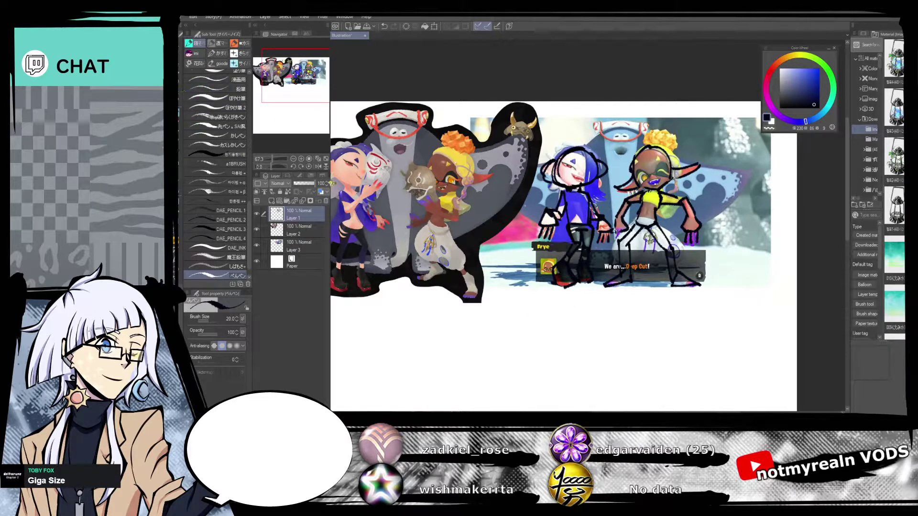
# Turn on the blue layer color for Layer 1 and move both traced figures to the blank area below the screenshot.
pyautogui.click(321, 192)
pyautogui.press('k')
pyautogui.moveTo(617, 201); pyautogui.dragTo(602, 378)
pyautogui.scroll(-3, 709, 321)
pyautogui.moveTo(709, 321); pyautogui.dragTo(711, 324)
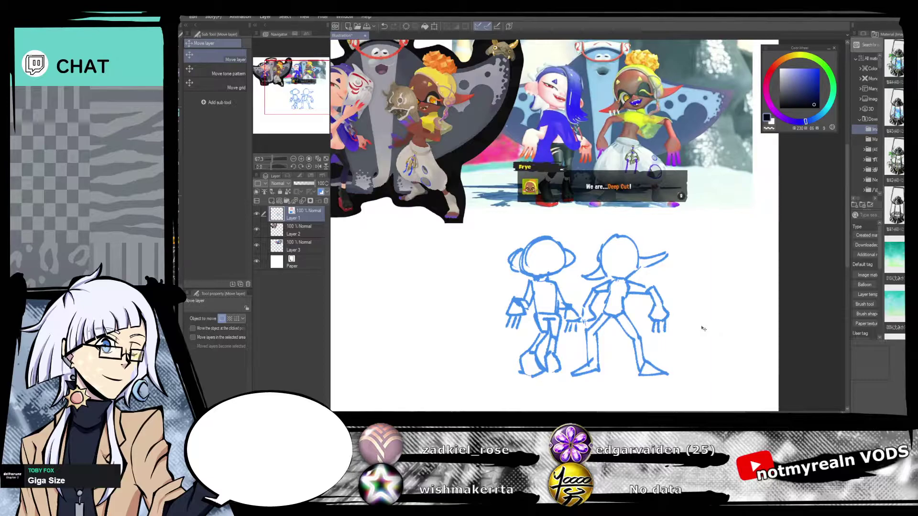
pyautogui.moveTo(272, 159); pyautogui.dragTo(271, 165)
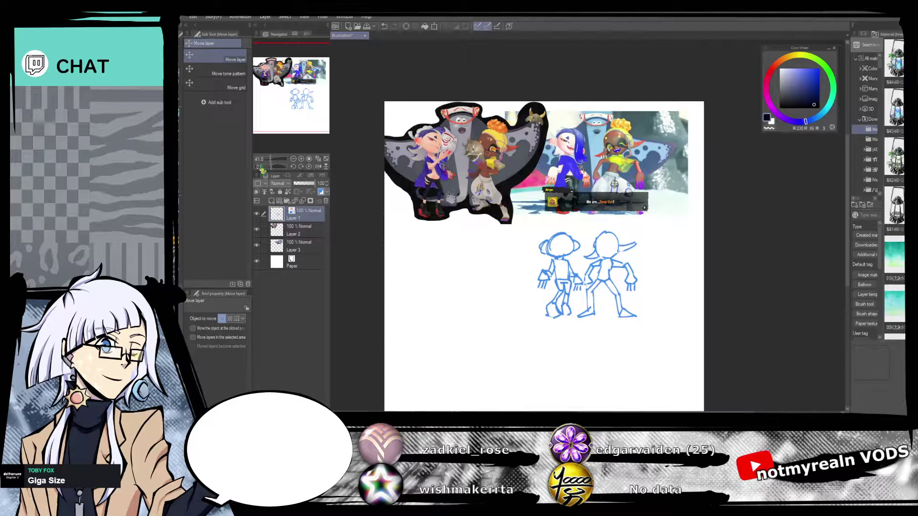
# Add a new layer above Layer 1 and move Layer 1's blue figures farther right on the canvas.
pyautogui.press('e')
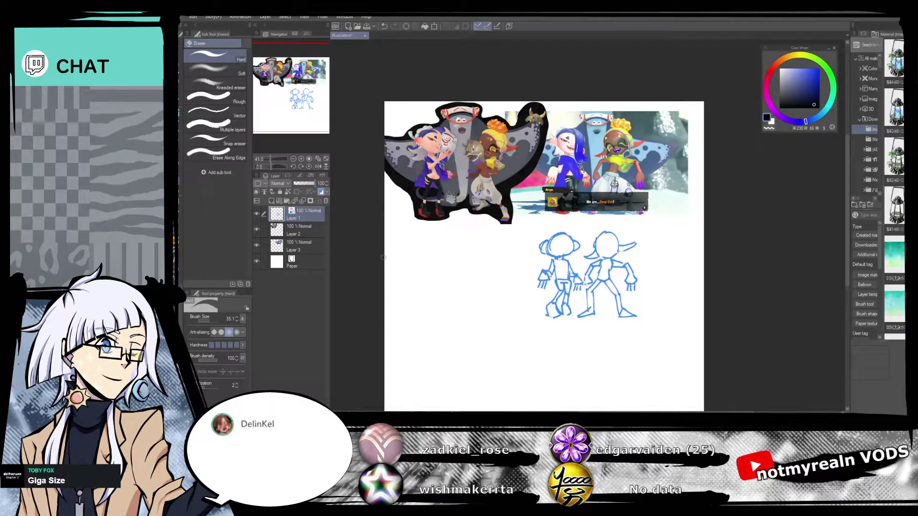
pyautogui.click(271, 201)
pyautogui.press('k')
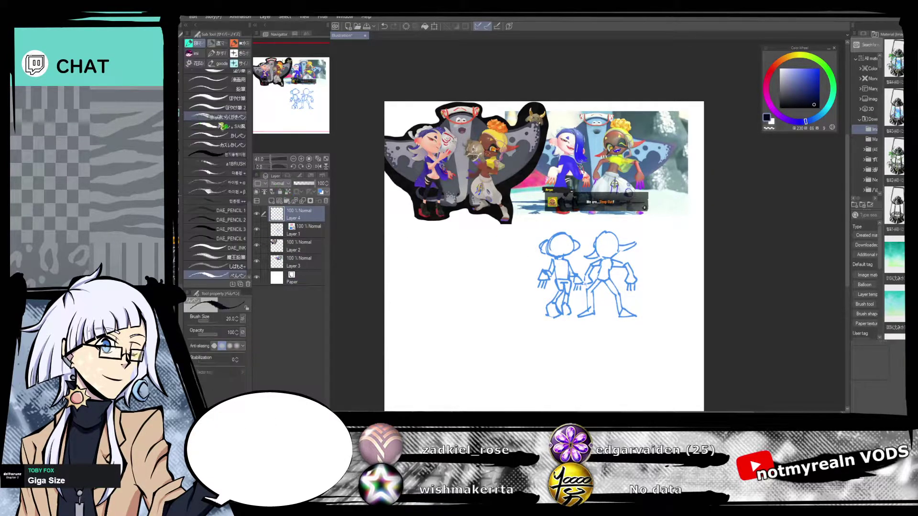
pyautogui.click(313, 233)
pyautogui.moveTo(614, 269); pyautogui.dragTo(652, 263)
pyautogui.click(179, 117)
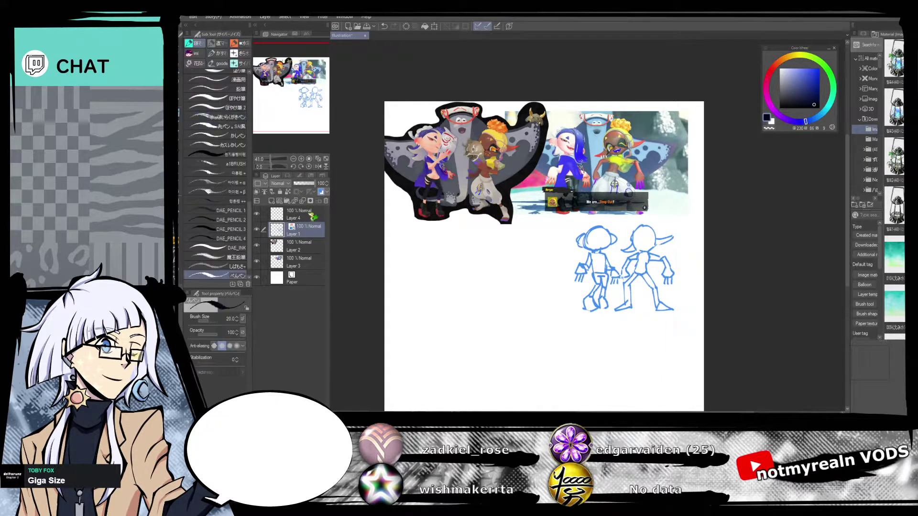
# On Layer 4, sketch a large round head in black below the winged character artwork, beside the blue figures.
pyautogui.click(310, 214)
pyautogui.moveTo(271, 158); pyautogui.dragTo(273, 161)
pyautogui.moveTo(666, 276); pyautogui.dragTo(699, 246)
pyautogui.moveTo(689, 316)
pyautogui.mouseDown()
pyautogui.moveTo(675, 319)
pyautogui.moveTo(707, 324)
pyautogui.moveTo(729, 311)
pyautogui.mouseUp()
pyautogui.moveTo(429, 241)
pyautogui.mouseDown()
pyautogui.moveTo(459, 287)
pyautogui.moveTo(495, 283)
pyautogui.moveTo(516, 263)
pyautogui.moveTo(497, 279)
pyautogui.moveTo(518, 253)
pyautogui.moveTo(519, 230)
pyautogui.moveTo(514, 262)
pyautogui.mouseUp()
pyautogui.moveTo(433, 257)
pyautogui.mouseDown()
pyautogui.moveTo(427, 219)
pyautogui.moveTo(458, 202)
pyautogui.mouseUp()
pyautogui.moveTo(426, 231)
pyautogui.mouseDown()
pyautogui.moveTo(460, 191)
pyautogui.moveTo(498, 185)
pyautogui.mouseUp()
pyautogui.moveTo(442, 203)
pyautogui.mouseDown()
pyautogui.moveTo(505, 189)
pyautogui.moveTo(520, 223)
pyautogui.mouseUp()
pyautogui.moveTo(492, 183)
pyautogui.mouseDown()
pyautogui.moveTo(523, 224)
pyautogui.moveTo(521, 239)
pyautogui.mouseUp()
pyautogui.moveTo(520, 212)
pyautogui.mouseDown()
pyautogui.moveTo(517, 247)
pyautogui.moveTo(555, 291)
pyautogui.mouseUp()
pyautogui.moveTo(502, 211)
pyautogui.mouseDown()
pyautogui.moveTo(447, 233)
pyautogui.moveTo(436, 251)
pyautogui.moveTo(500, 213)
pyautogui.moveTo(515, 219)
pyautogui.mouseUp()
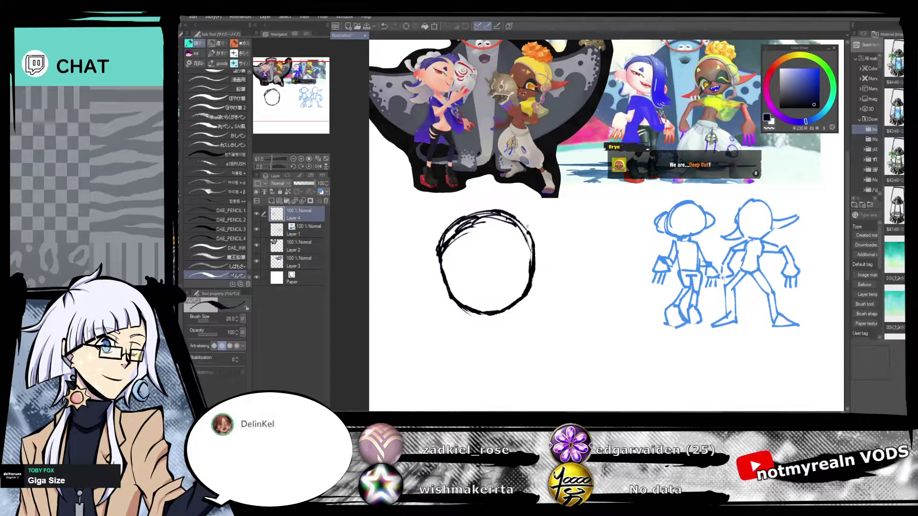
pyautogui.moveTo(523, 213); pyautogui.dragTo(527, 250)
# Draw a small nose mark and pointed ears on both sides of the head, with a row of small triangles on the left ear.
pyautogui.moveTo(612, 317)
pyautogui.mouseDown()
pyautogui.moveTo(624, 298)
pyautogui.moveTo(612, 323)
pyautogui.mouseUp()
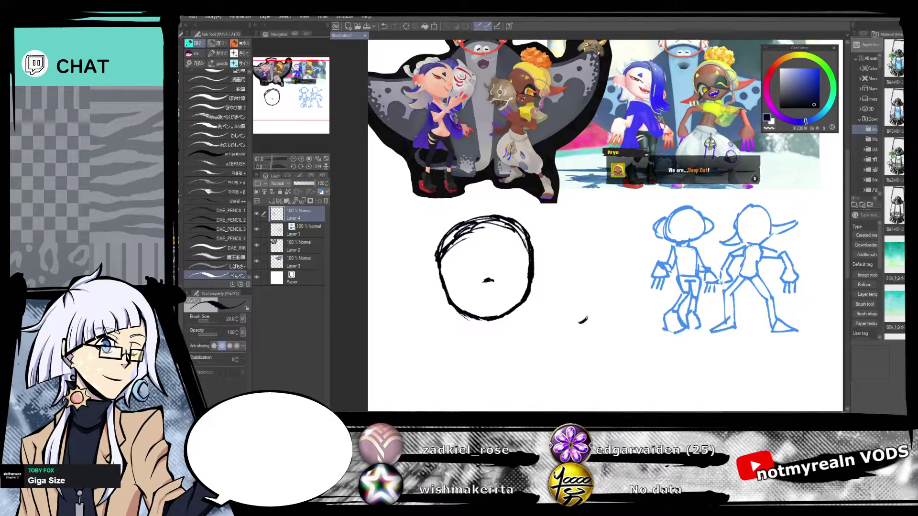
pyautogui.moveTo(587, 303); pyautogui.dragTo(518, 272)
pyautogui.moveTo(452, 250)
pyautogui.mouseDown()
pyautogui.moveTo(424, 269)
pyautogui.moveTo(433, 282)
pyautogui.moveTo(463, 286)
pyautogui.moveTo(432, 282)
pyautogui.mouseUp()
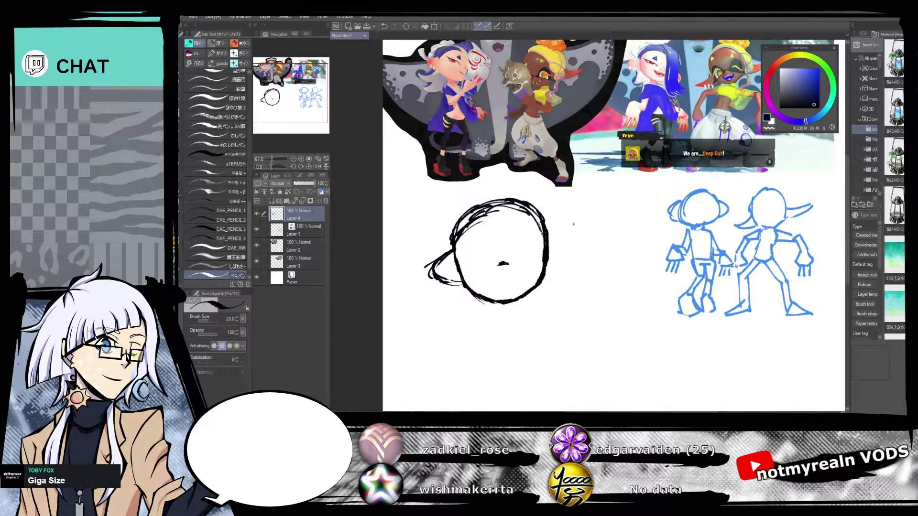
pyautogui.moveTo(548, 237)
pyautogui.mouseDown()
pyautogui.moveTo(576, 259)
pyautogui.moveTo(548, 270)
pyautogui.mouseUp()
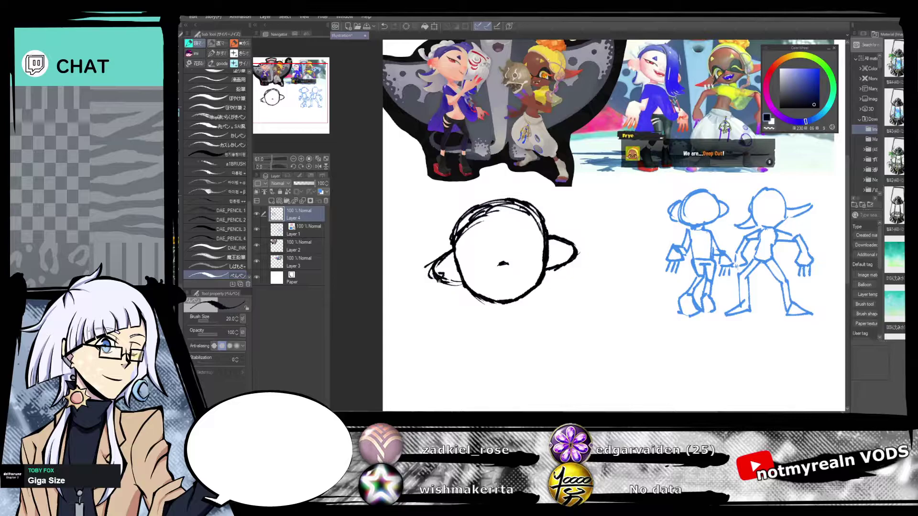
pyautogui.moveTo(443, 276); pyautogui.dragTo(461, 283)
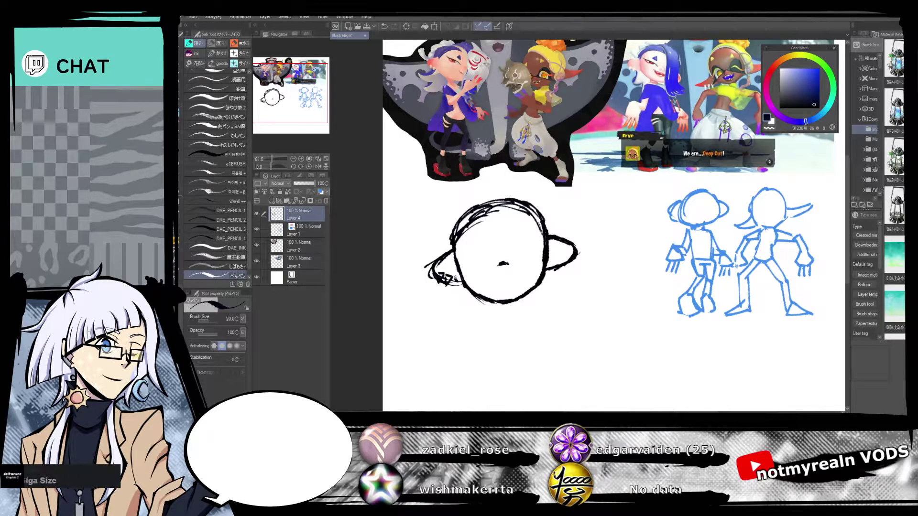
pyautogui.moveTo(614, 316)
pyautogui.mouseDown()
pyautogui.moveTo(589, 332)
pyautogui.moveTo(615, 322)
pyautogui.mouseUp()
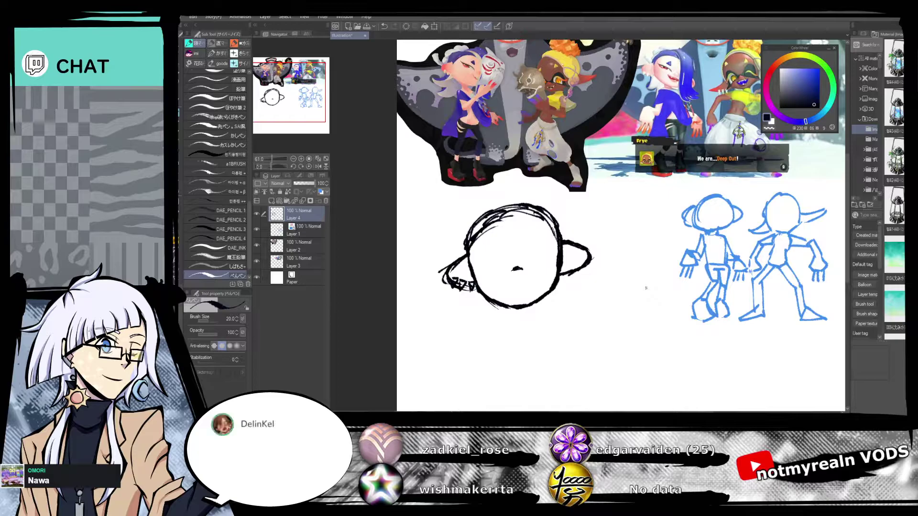
# Erase the loose inner lines at the top of the head and draw the right eye's curved upper lid on a new layer.
pyautogui.press('e')
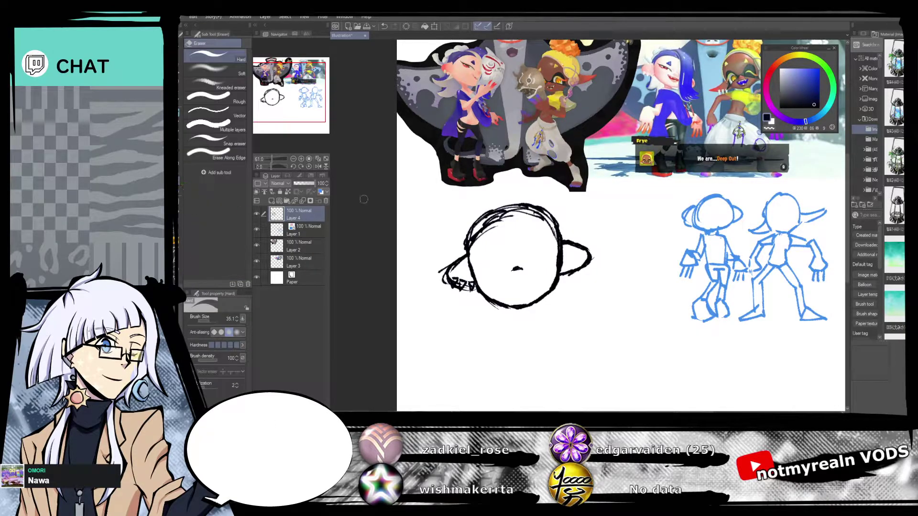
pyautogui.moveTo(521, 218)
pyautogui.mouseDown()
pyautogui.moveTo(483, 232)
pyautogui.moveTo(474, 248)
pyautogui.mouseUp()
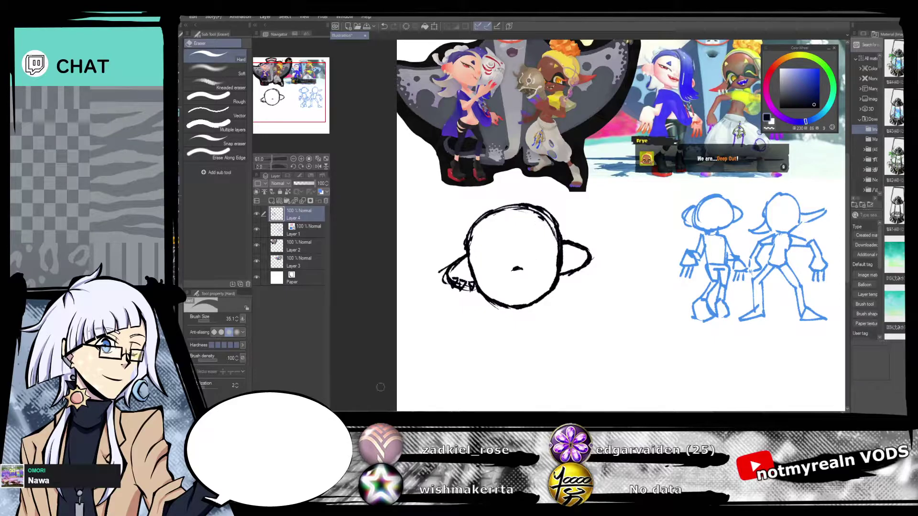
pyautogui.click(183, 117)
pyautogui.click(271, 201)
pyautogui.moveTo(592, 282); pyautogui.dragTo(584, 278)
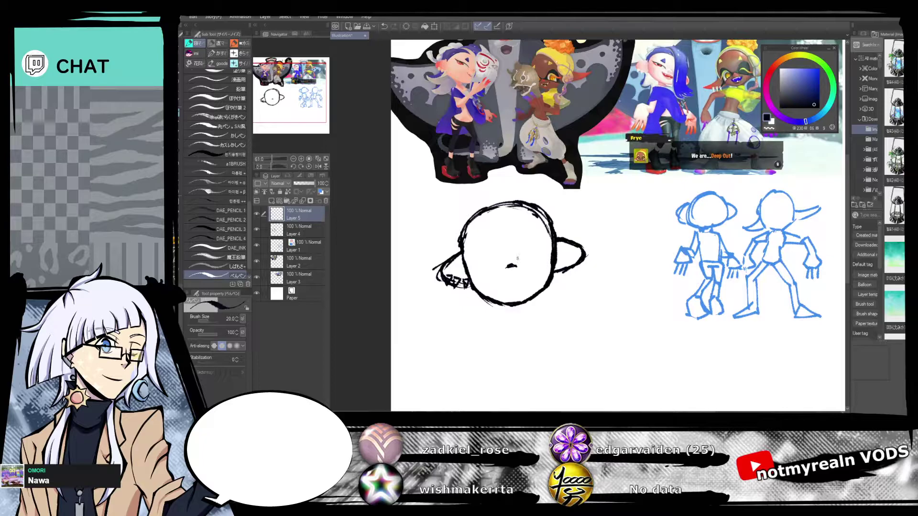
pyautogui.moveTo(530, 249); pyautogui.dragTo(555, 244)
# Lasso the nose mark on Layer 4 and move it slightly lower on the face.
pyautogui.click(183, 93)
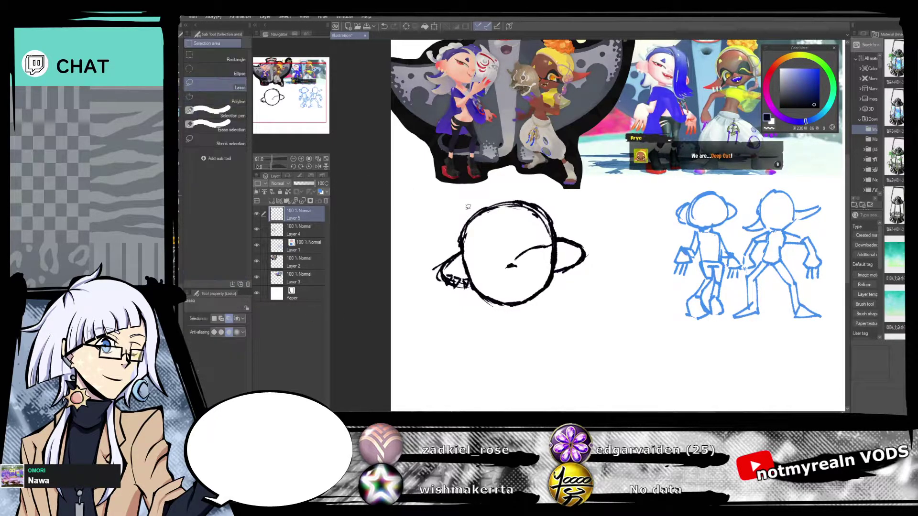
pyautogui.moveTo(523, 258)
pyautogui.mouseDown()
pyautogui.moveTo(502, 272)
pyautogui.moveTo(522, 261)
pyautogui.mouseUp()
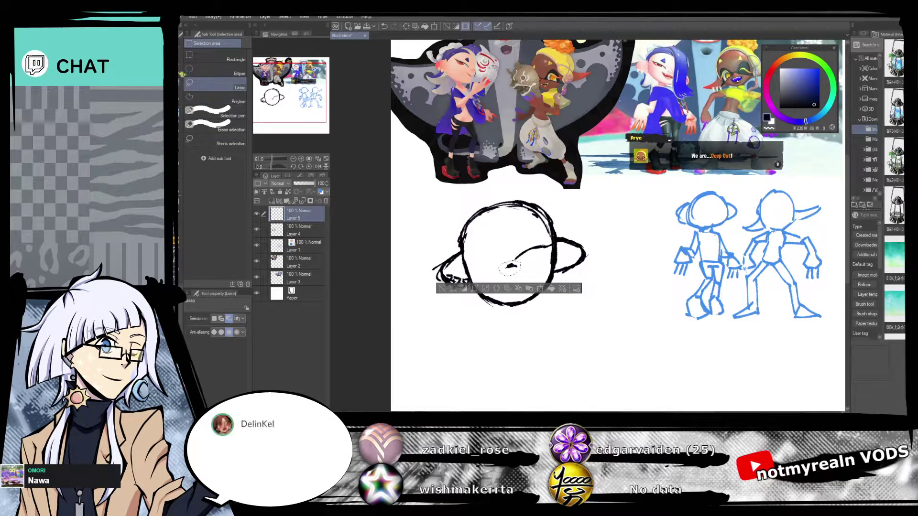
pyautogui.press('k')
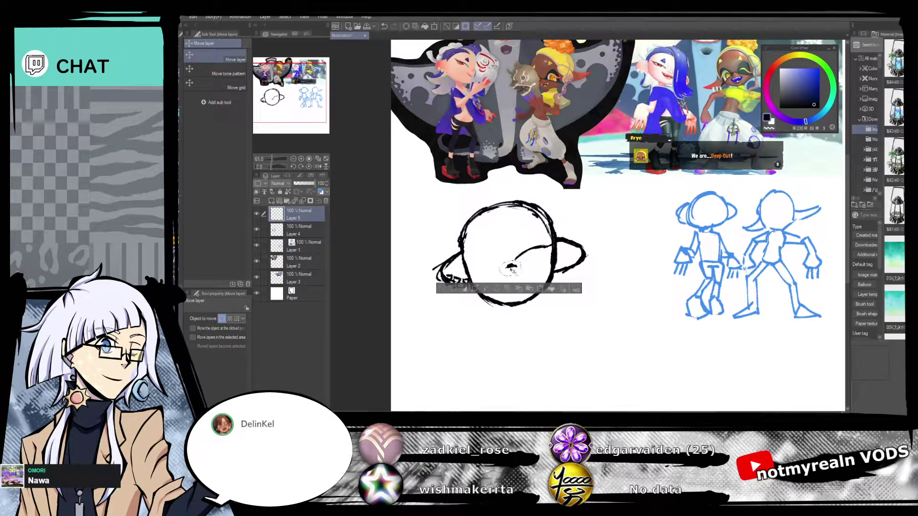
pyautogui.click(306, 231)
pyautogui.moveTo(515, 270); pyautogui.dragTo(515, 276)
pyautogui.hotkey('ctrl', 'd')
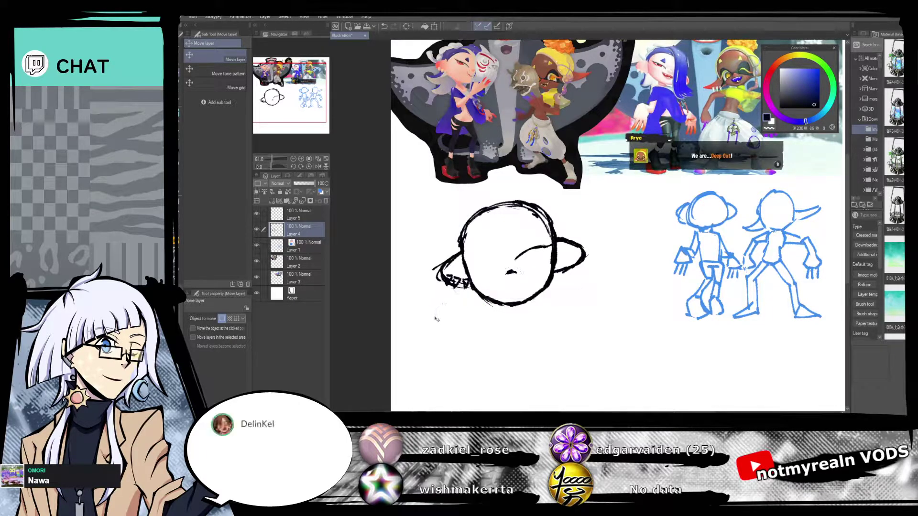
# Draw the right eye's lower lid and narrow slit pupil on Layer 4.
pyautogui.click(180, 114)
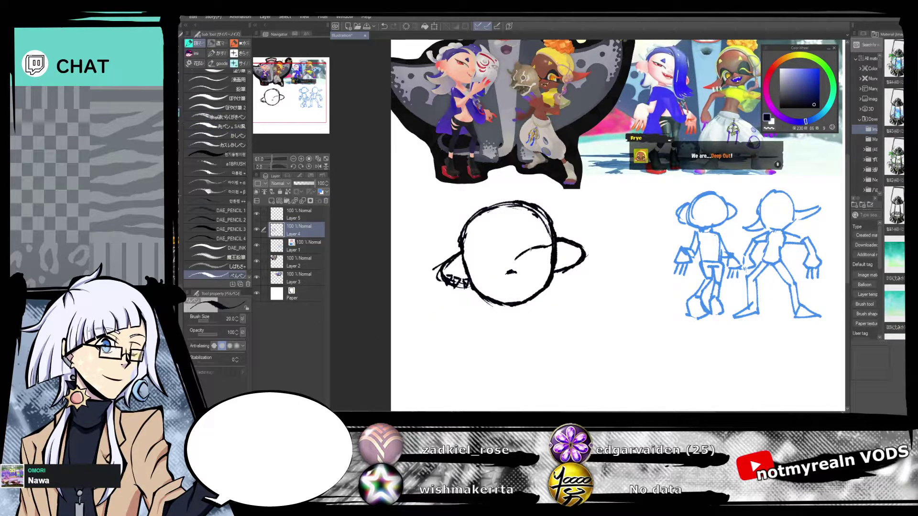
pyautogui.moveTo(535, 255); pyautogui.dragTo(516, 261)
pyautogui.moveTo(527, 260); pyautogui.dragTo(537, 256)
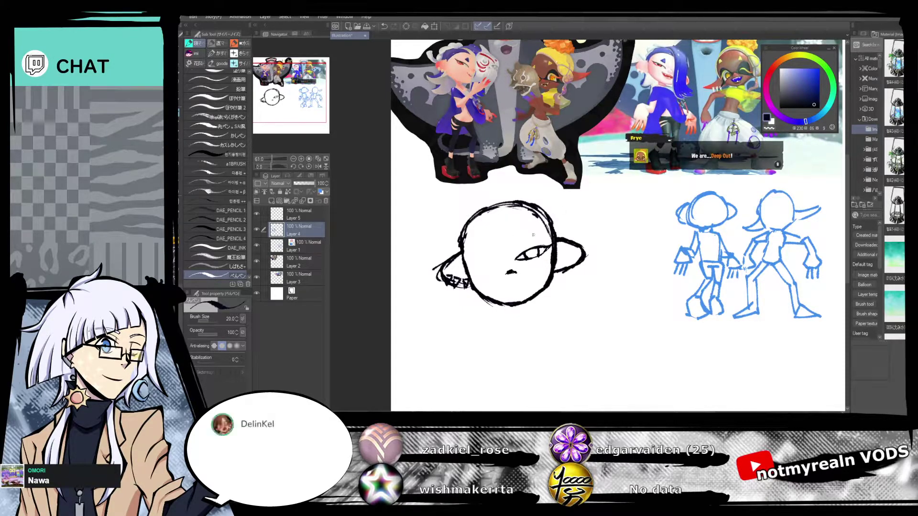
pyautogui.moveTo(523, 256); pyautogui.dragTo(539, 248)
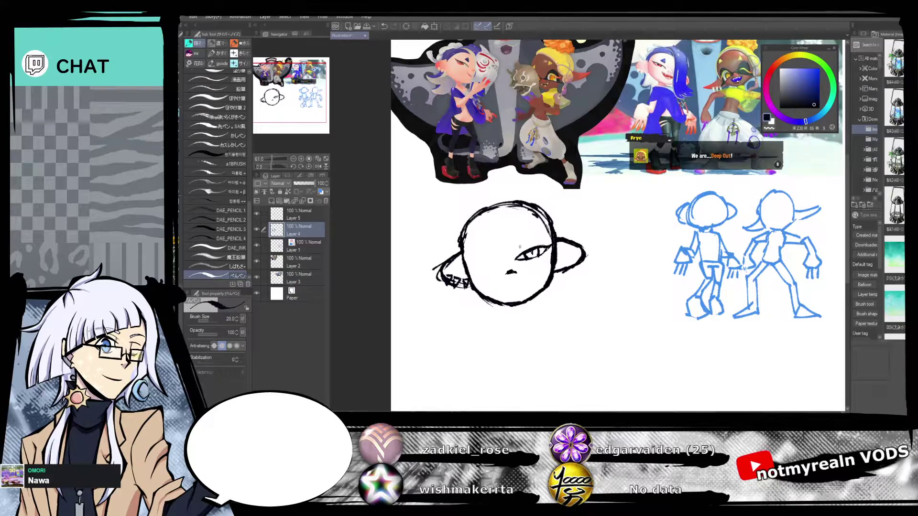
# Draw a small triangle mark above the right eye and a smirking mouth with teeth below the nose.
pyautogui.moveTo(516, 241); pyautogui.dragTo(521, 247)
pyautogui.moveTo(502, 286)
pyautogui.mouseDown()
pyautogui.moveTo(529, 279)
pyautogui.moveTo(510, 289)
pyautogui.mouseUp()
pyautogui.moveTo(646, 319); pyautogui.dragTo(641, 333)
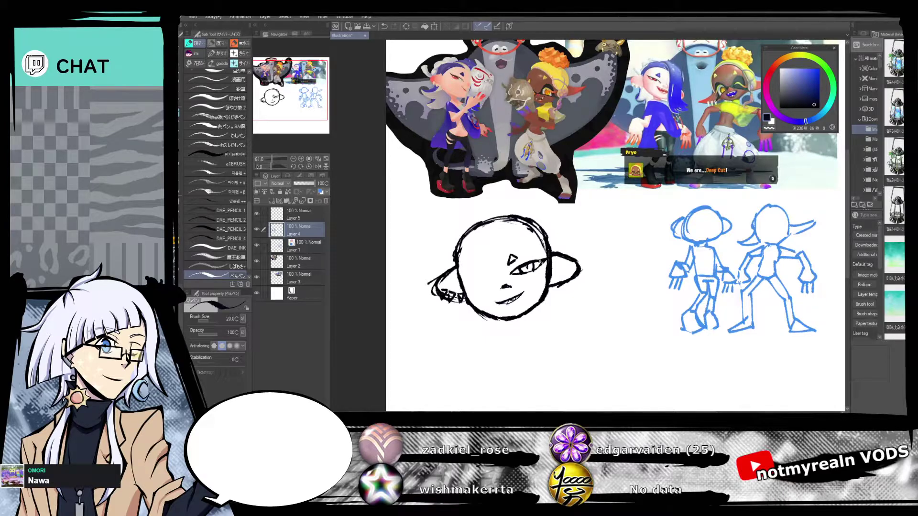
# Draw the left eye with a curved upper lid, lower lid and narrow pupil.
pyautogui.press('c')
pyautogui.moveTo(570, 280); pyautogui.dragTo(595, 279)
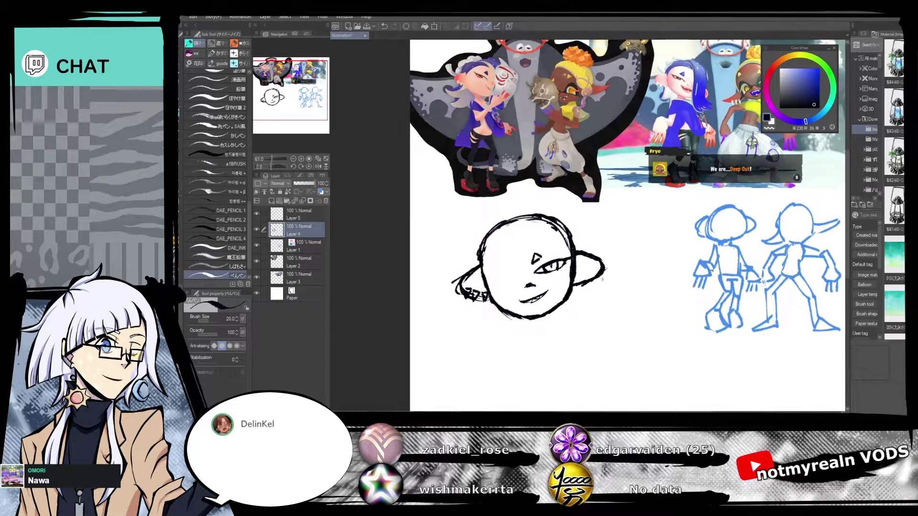
pyautogui.moveTo(515, 272)
pyautogui.mouseDown()
pyautogui.moveTo(488, 275)
pyautogui.moveTo(516, 278)
pyautogui.moveTo(473, 277)
pyautogui.mouseUp()
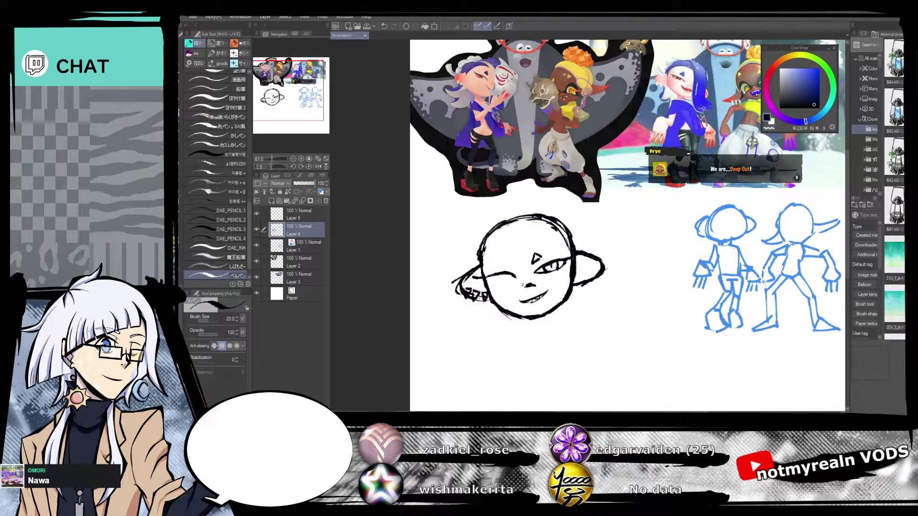
pyautogui.moveTo(513, 274); pyautogui.dragTo(518, 279)
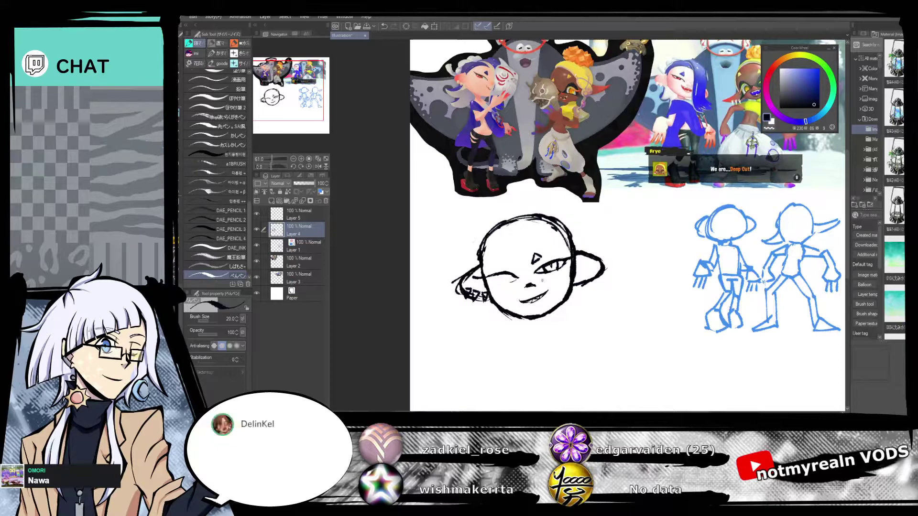
pyautogui.moveTo(519, 278)
pyautogui.mouseDown()
pyautogui.moveTo(489, 280)
pyautogui.moveTo(508, 283)
pyautogui.mouseUp()
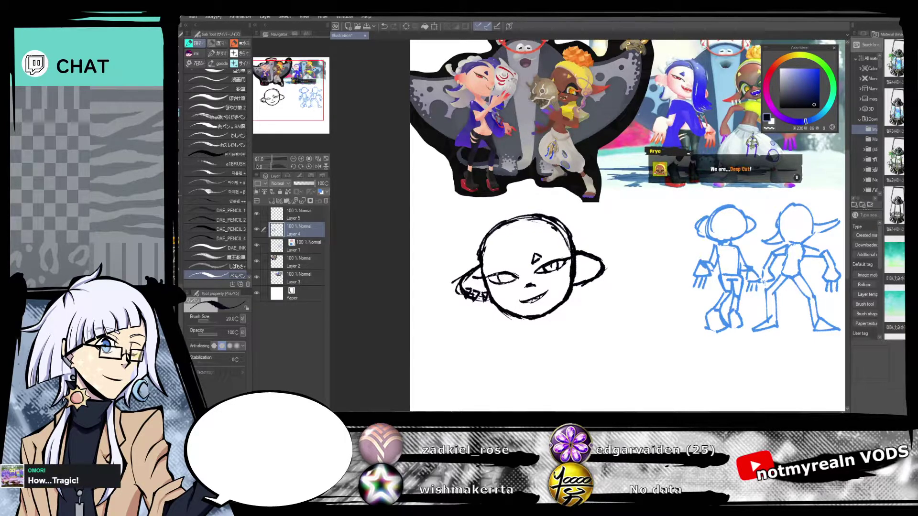
pyautogui.moveTo(510, 275); pyautogui.dragTo(510, 283)
# Erase the right eye from Layers 4 and 5 and redraw it on Layer 4 with a slanted lid and slit pupil.
pyautogui.press('e')
pyautogui.moveTo(550, 268)
pyautogui.mouseDown()
pyautogui.moveTo(534, 273)
pyautogui.moveTo(557, 268)
pyautogui.mouseUp()
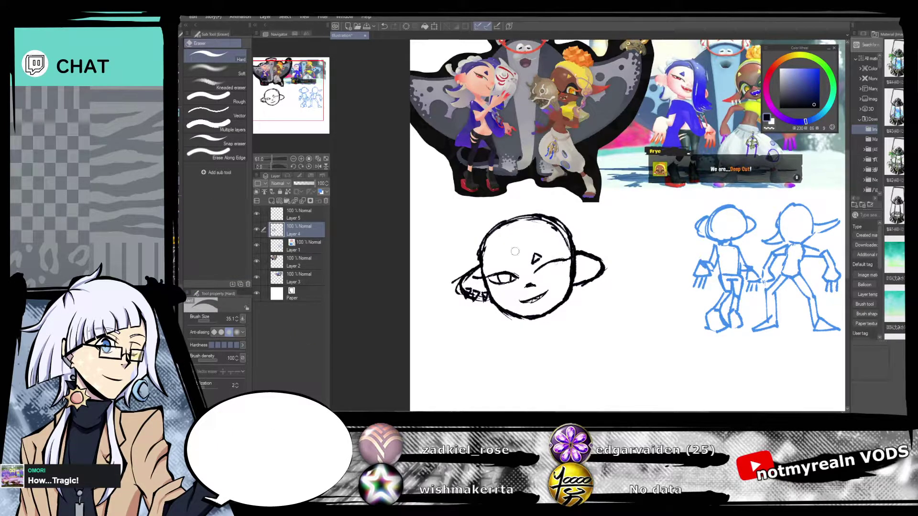
pyautogui.hotkey('alt', ']')
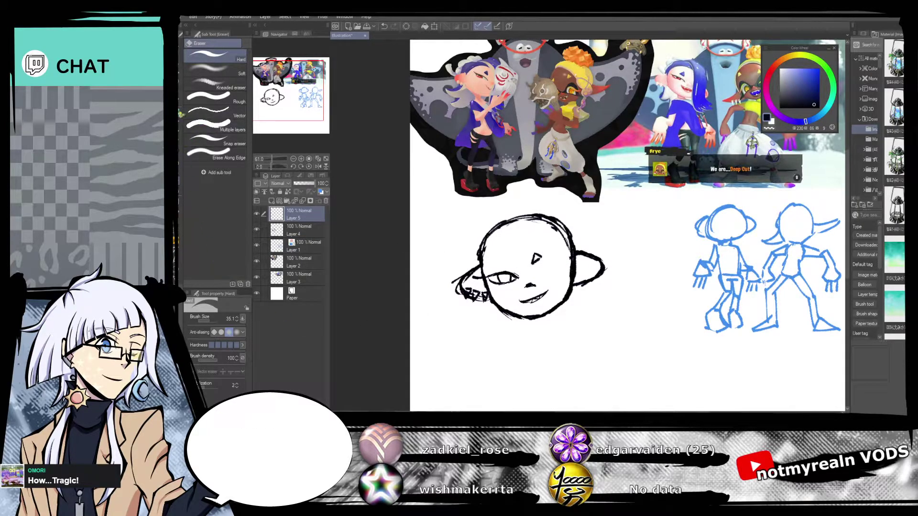
pyautogui.click(302, 230)
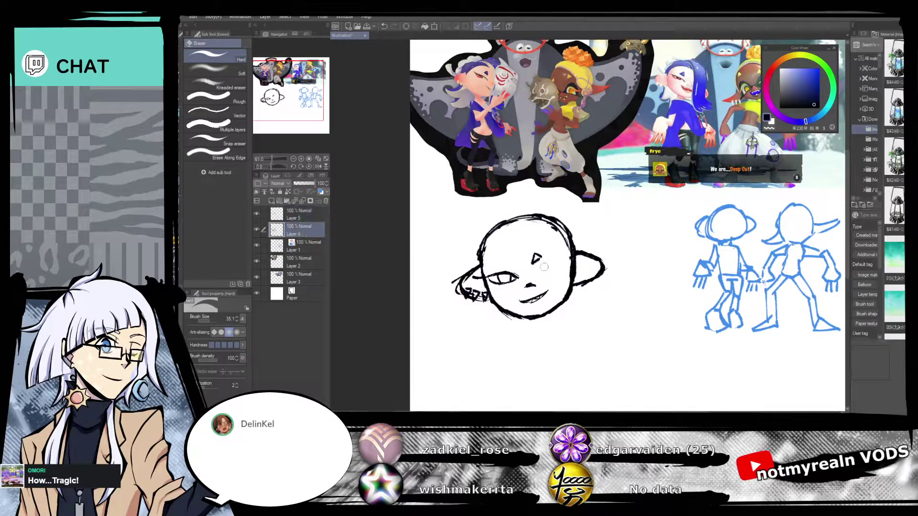
pyautogui.press('p')
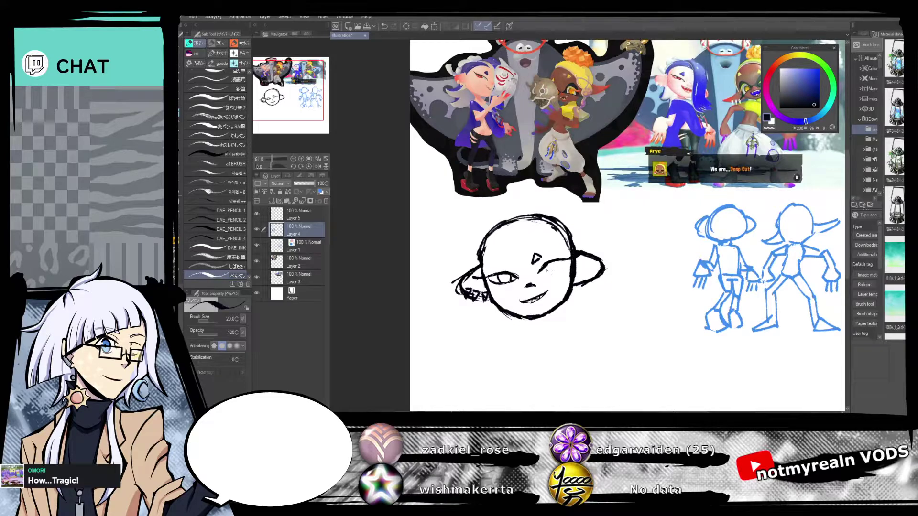
pyautogui.moveTo(540, 274); pyautogui.dragTo(554, 271)
pyautogui.moveTo(560, 259); pyautogui.dragTo(557, 270)
# Draw a second small triangle mark above the left eye, undoing the first attempt and redrawing it.
pyautogui.click(281, 100)
pyautogui.click(276, 159)
pyautogui.moveTo(276, 159); pyautogui.dragTo(275, 159)
pyautogui.moveTo(535, 171); pyautogui.dragTo(564, 229)
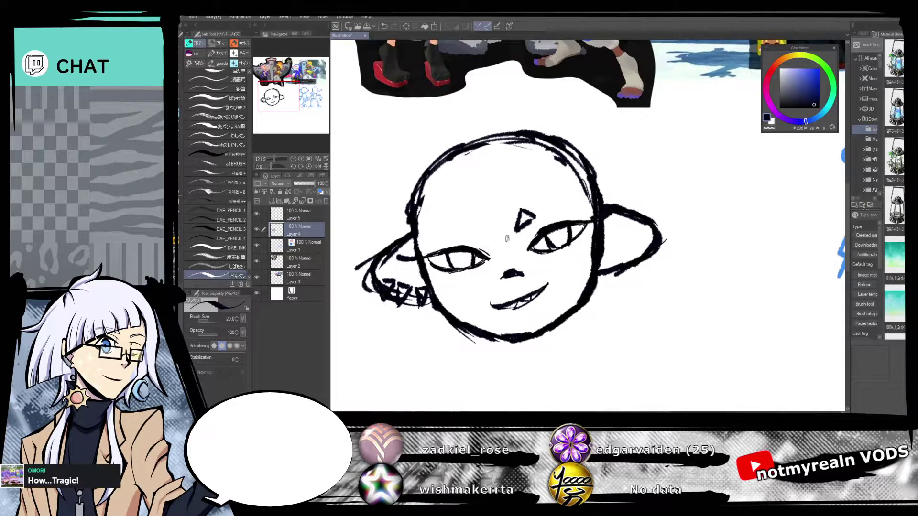
pyautogui.moveTo(458, 233)
pyautogui.mouseDown()
pyautogui.moveTo(462, 222)
pyautogui.moveTo(479, 240)
pyautogui.mouseUp()
pyautogui.click(386, 26)
pyautogui.click(386, 27)
pyautogui.moveTo(463, 222); pyautogui.dragTo(482, 239)
pyautogui.moveTo(277, 160); pyautogui.dragTo(272, 167)
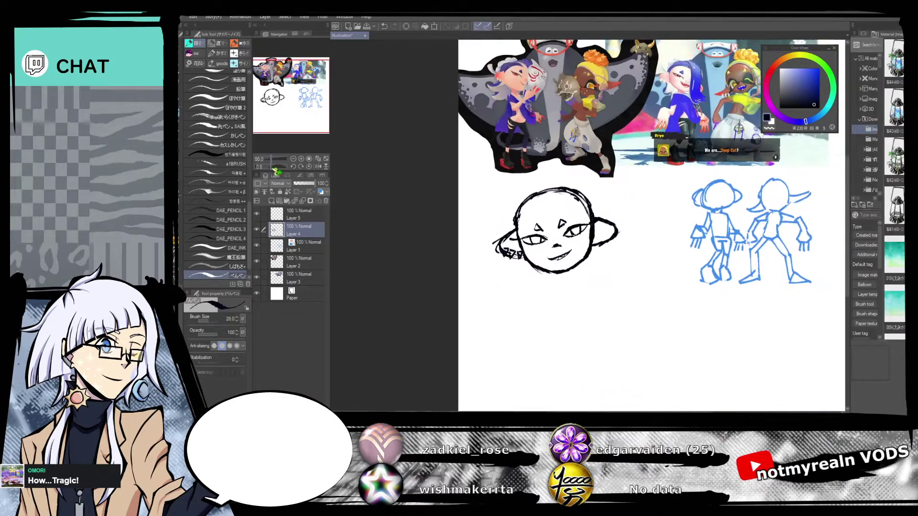
pyautogui.moveTo(651, 239); pyautogui.dragTo(617, 295)
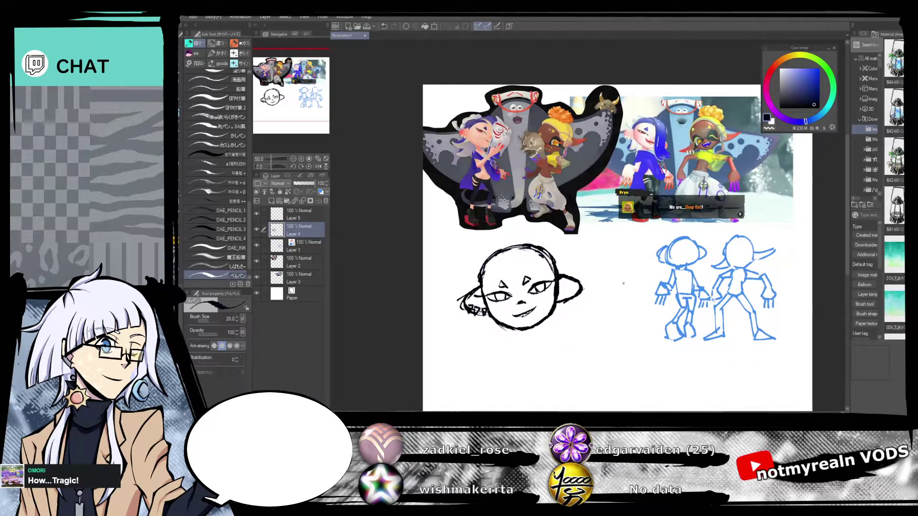
# Merge Layer 5 down into Layer 4 and add a new empty layer on top for sketching from the reference characters.
pyautogui.click(303, 213)
pyautogui.click(303, 201)
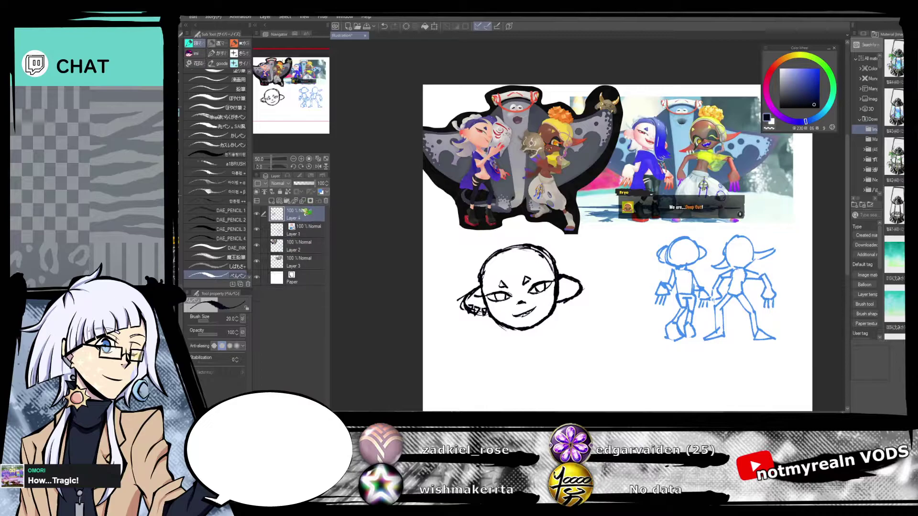
pyautogui.click(271, 201)
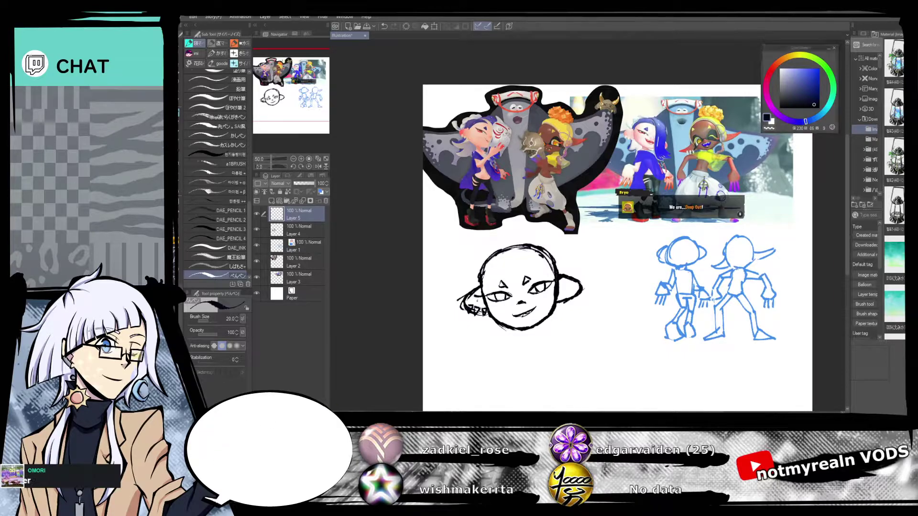
pyautogui.moveTo(653, 319); pyautogui.dragTo(644, 278)
pyautogui.moveTo(276, 158); pyautogui.dragTo(273, 160)
pyautogui.moveTo(645, 248); pyautogui.dragTo(663, 379)
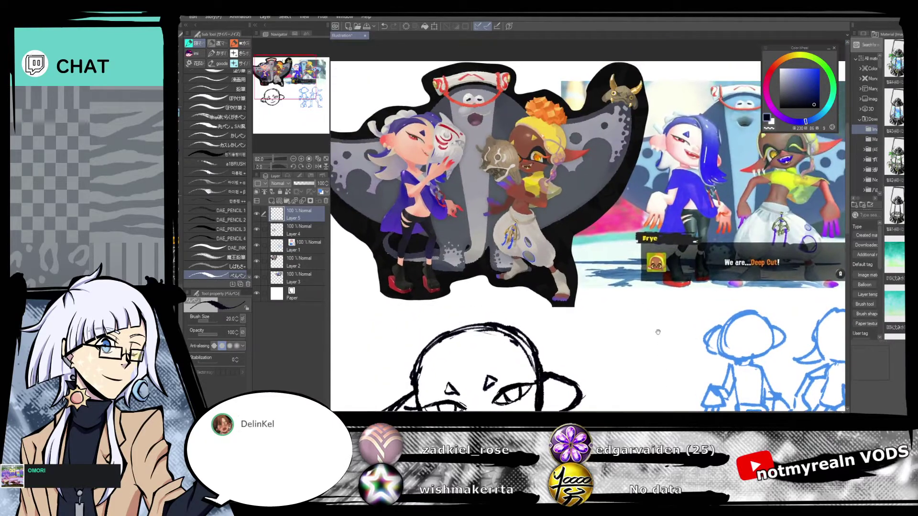
pyautogui.moveTo(656, 330); pyautogui.dragTo(649, 353)
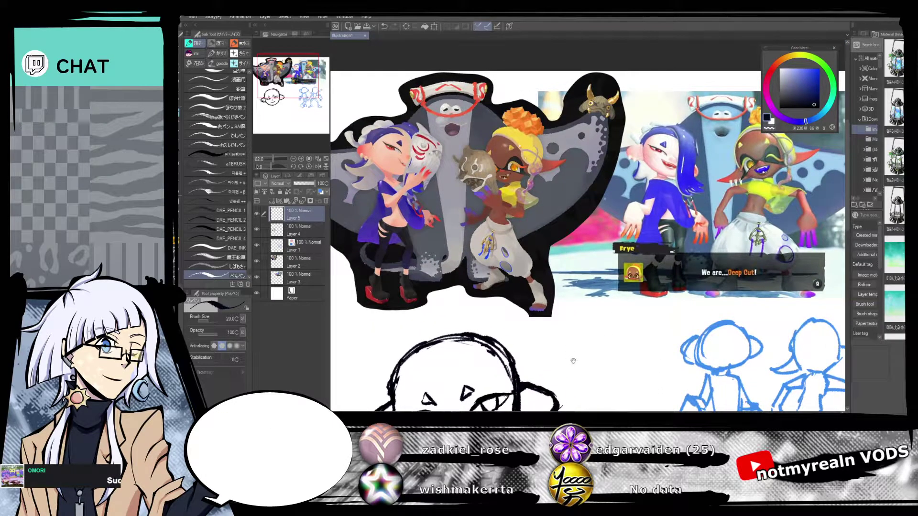
# Draw two short black neck lines under the sketched head's chin on Layer 4.
pyautogui.moveTo(571, 360); pyautogui.dragTo(617, 261)
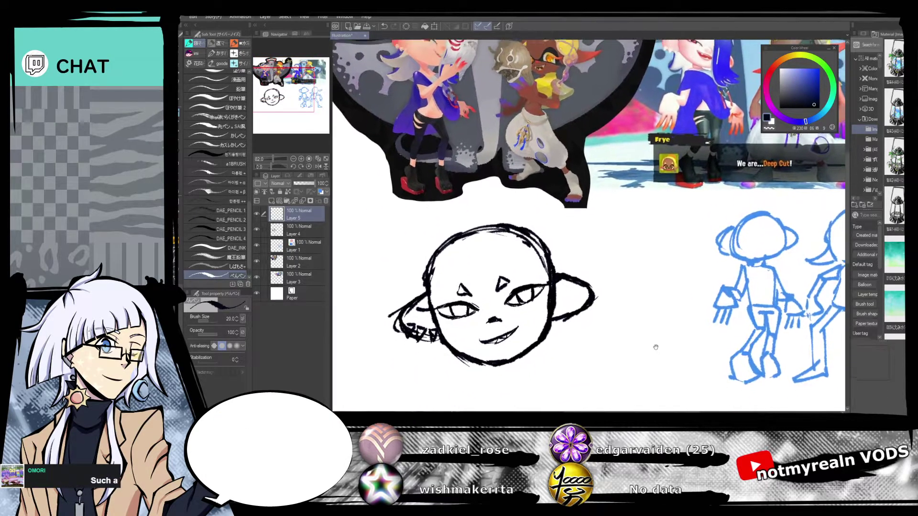
pyautogui.moveTo(656, 350); pyautogui.dragTo(651, 281)
pyautogui.click(294, 231)
pyautogui.click(257, 230)
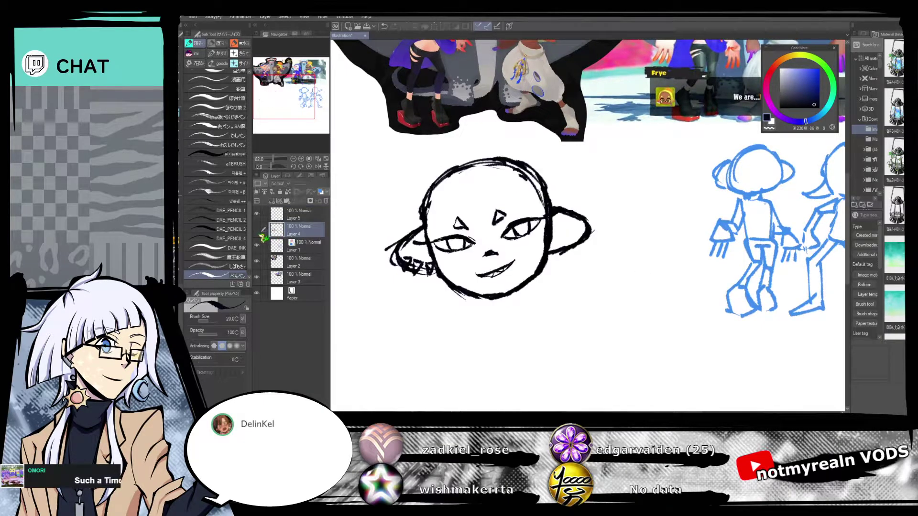
pyautogui.click(257, 230)
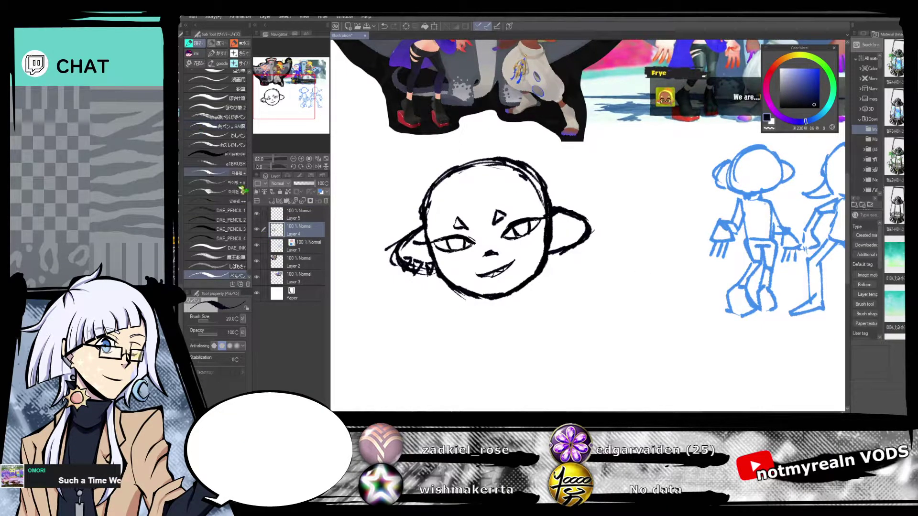
pyautogui.moveTo(616, 316)
pyautogui.mouseDown()
pyautogui.moveTo(610, 287)
pyautogui.moveTo(619, 301)
pyautogui.moveTo(611, 302)
pyautogui.mouseUp()
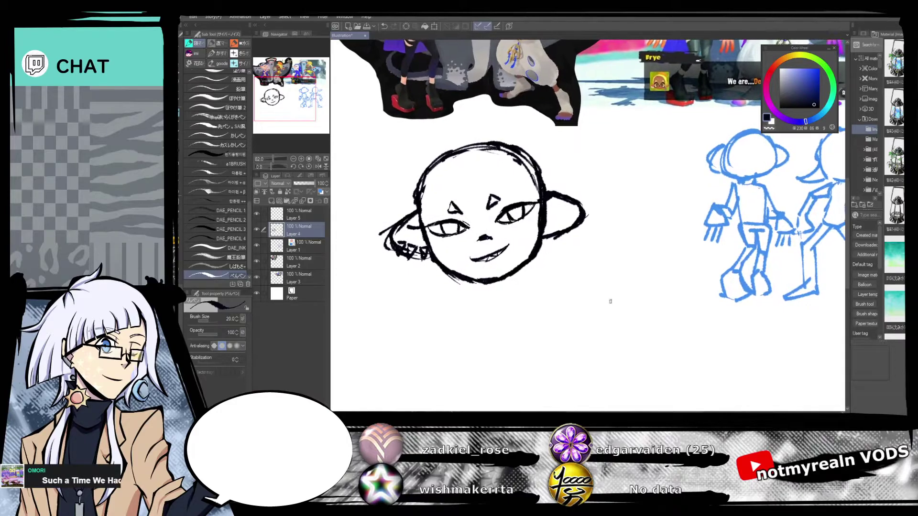
pyautogui.moveTo(615, 334); pyautogui.dragTo(639, 266)
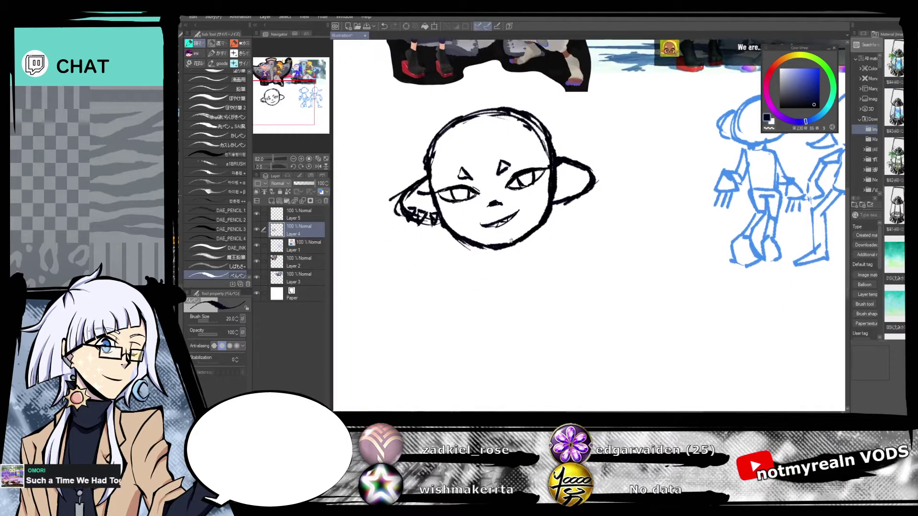
pyautogui.moveTo(492, 247)
pyautogui.mouseDown()
pyautogui.moveTo(495, 258)
pyautogui.moveTo(518, 255)
pyautogui.moveTo(494, 259)
pyautogui.mouseUp()
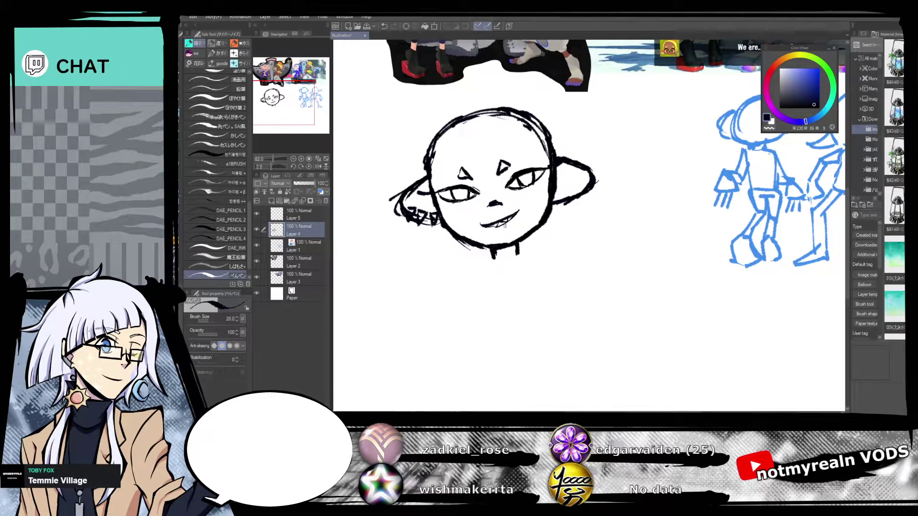
# Try closing the base of the neck with a short horizontal line.
pyautogui.moveTo(570, 184)
pyautogui.mouseDown()
pyautogui.moveTo(582, 368)
pyautogui.moveTo(584, 320)
pyautogui.mouseUp()
pyautogui.moveTo(603, 350); pyautogui.dragTo(619, 174)
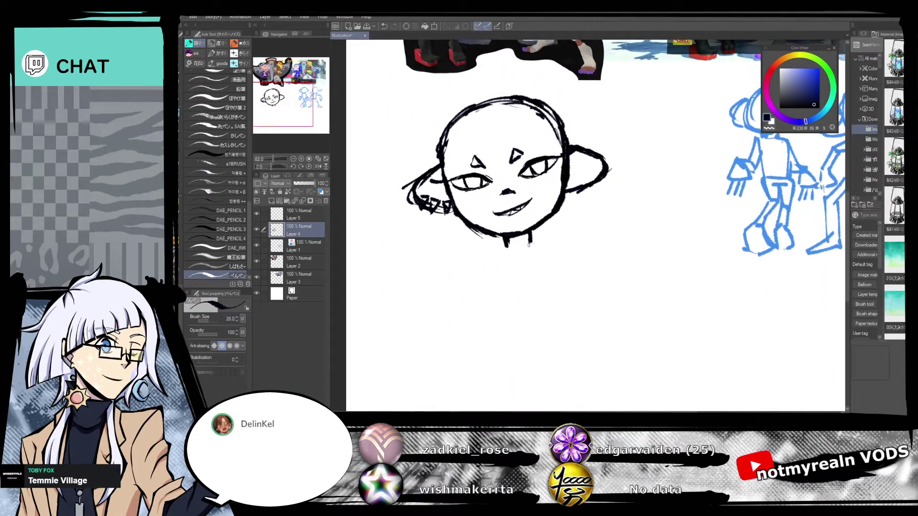
pyautogui.moveTo(504, 249); pyautogui.dragTo(536, 246)
pyautogui.moveTo(628, 206); pyautogui.dragTo(622, 193)
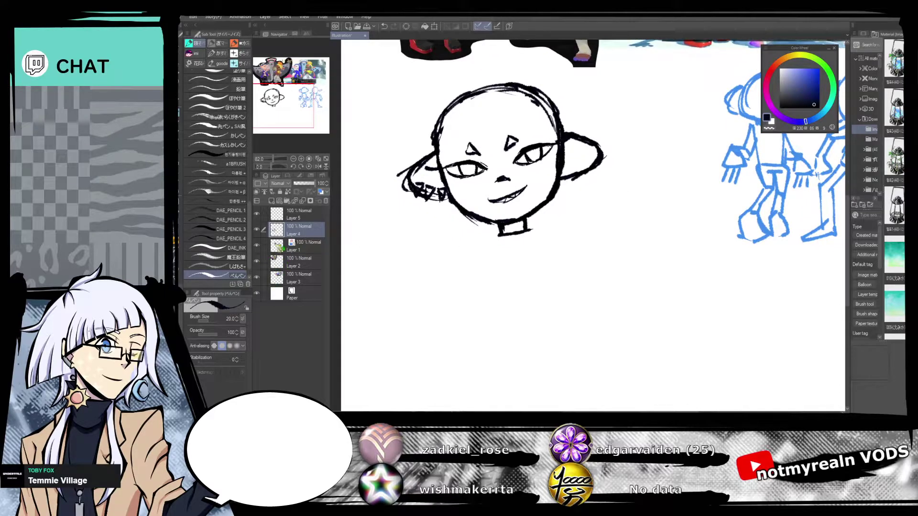
# Erase the horizontal line at the neck's base on Layer 4, keeping the two neck lines.
pyautogui.click(292, 242)
pyautogui.click(280, 212)
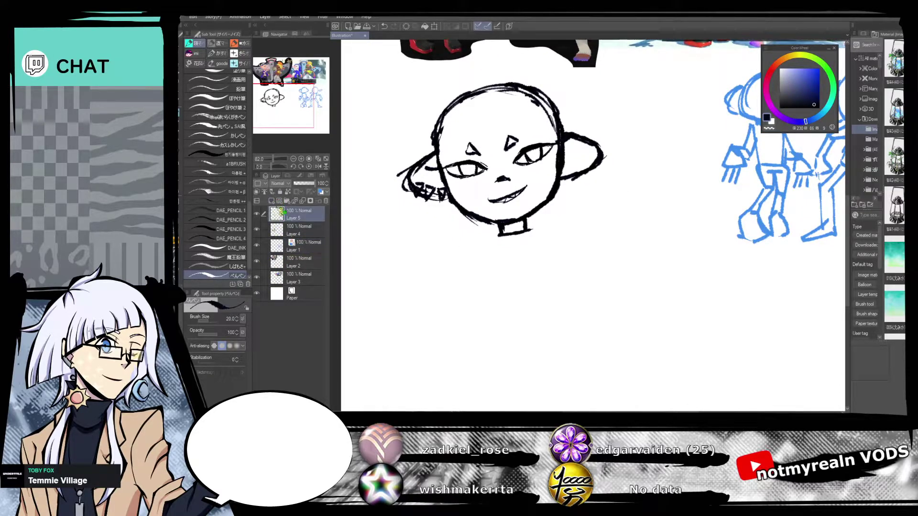
pyautogui.click(295, 246)
pyautogui.click(299, 231)
pyautogui.click(299, 217)
pyautogui.press('c')
pyautogui.click(300, 235)
pyautogui.moveTo(499, 234)
pyautogui.mouseDown()
pyautogui.moveTo(542, 226)
pyautogui.moveTo(514, 234)
pyautogui.mouseUp()
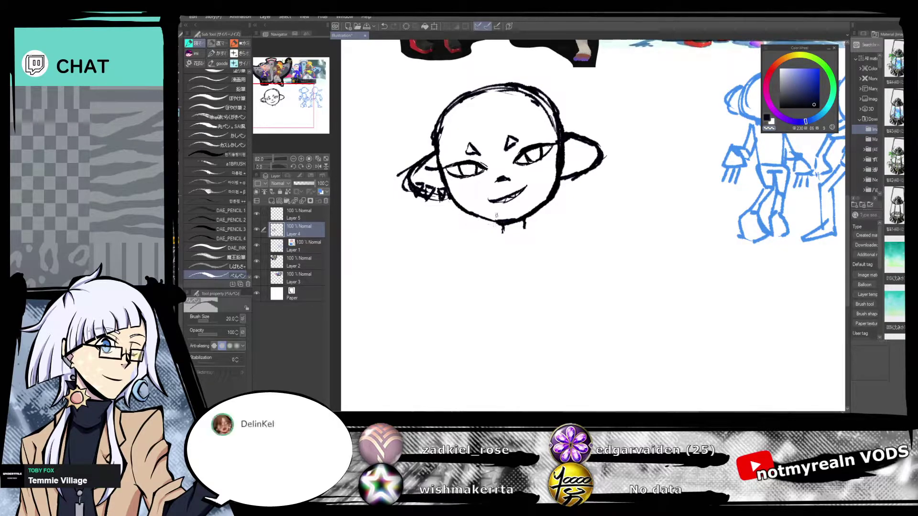
pyautogui.press('c')
pyautogui.moveTo(272, 166); pyautogui.dragTo(274, 166)
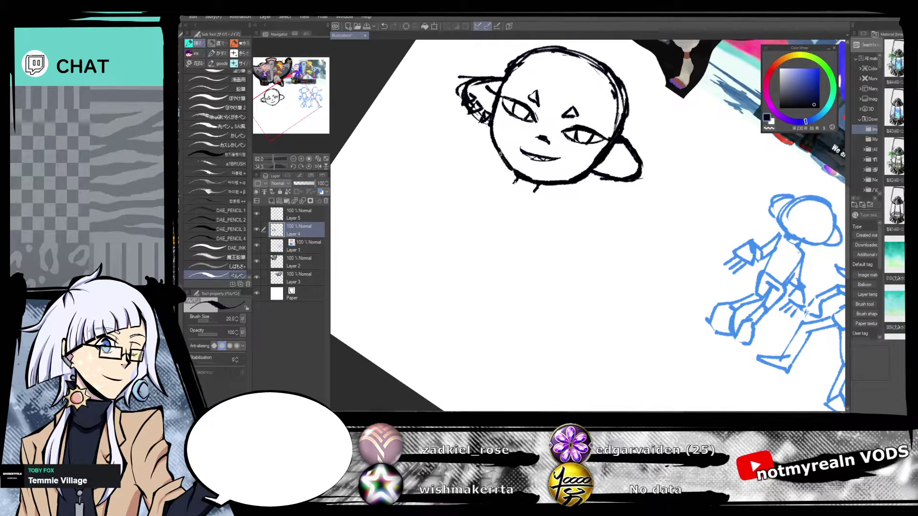
pyautogui.click(309, 166)
pyautogui.moveTo(638, 192)
pyautogui.mouseDown()
pyautogui.moveTo(555, 395)
pyautogui.moveTo(601, 354)
pyautogui.moveTo(618, 184)
pyautogui.moveTo(641, 167)
pyautogui.mouseUp()
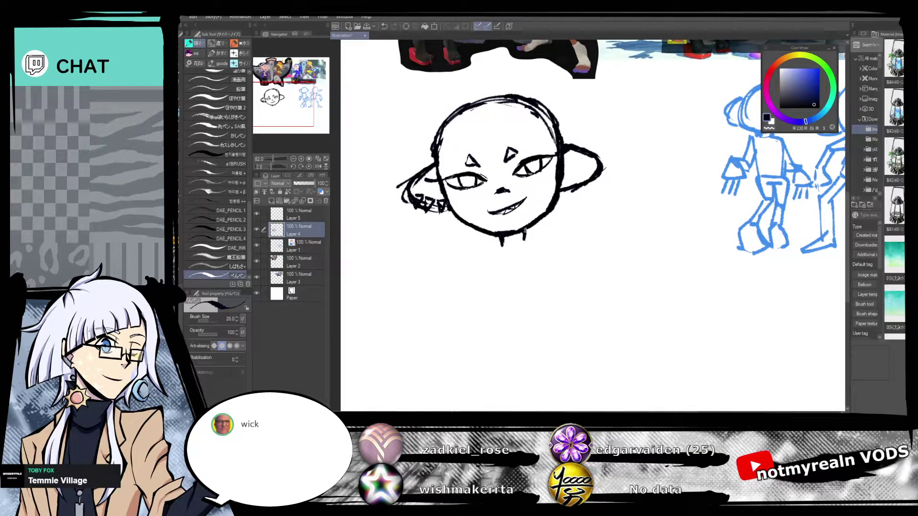
pyautogui.moveTo(574, 147)
pyautogui.mouseDown()
pyautogui.moveTo(569, 170)
pyautogui.moveTo(600, 290)
pyautogui.moveTo(573, 393)
pyautogui.mouseUp()
pyautogui.moveTo(619, 360)
pyautogui.mouseDown()
pyautogui.moveTo(690, 289)
pyautogui.moveTo(604, 338)
pyautogui.moveTo(625, 328)
pyautogui.moveTo(590, 287)
pyautogui.moveTo(654, 221)
pyautogui.moveTo(580, 348)
pyautogui.moveTo(598, 353)
pyautogui.moveTo(602, 339)
pyautogui.mouseUp()
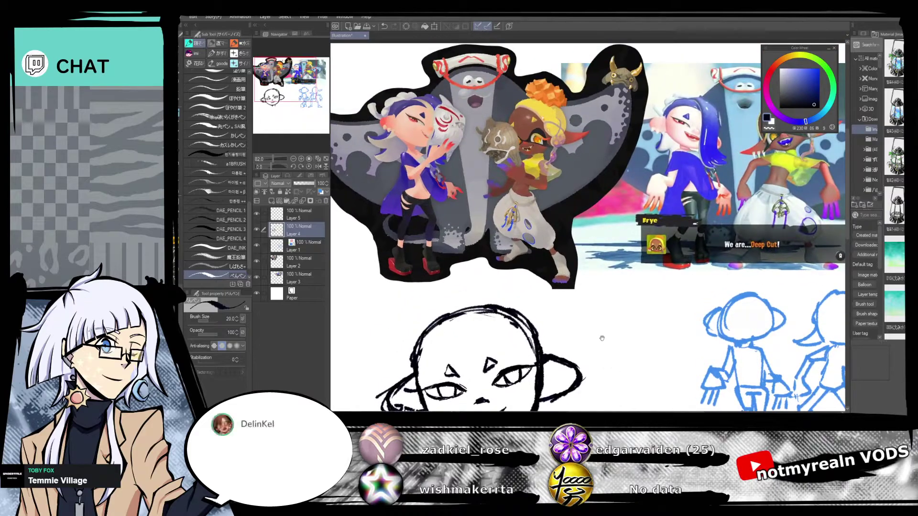
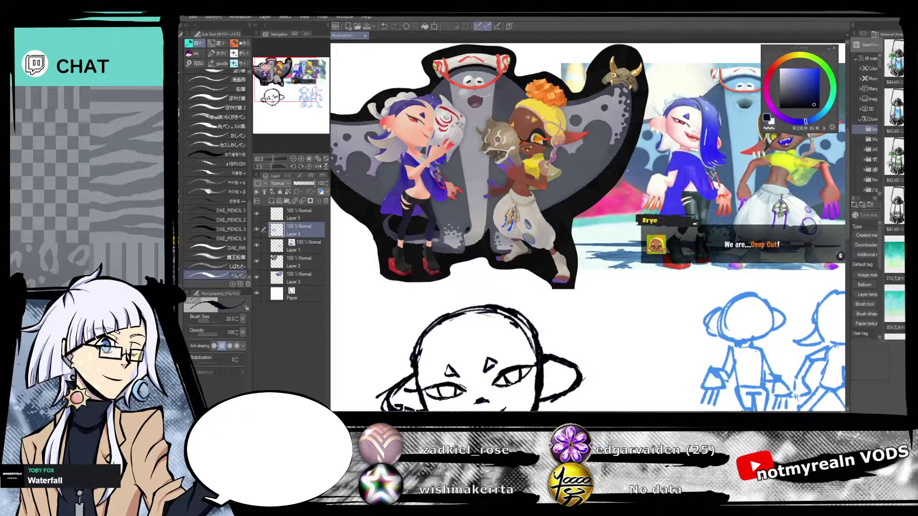
pyautogui.moveTo(650, 370)
pyautogui.mouseDown()
pyautogui.moveTo(640, 330)
pyautogui.moveTo(642, 242)
pyautogui.moveTo(634, 374)
pyautogui.moveTo(676, 252)
pyautogui.mouseUp()
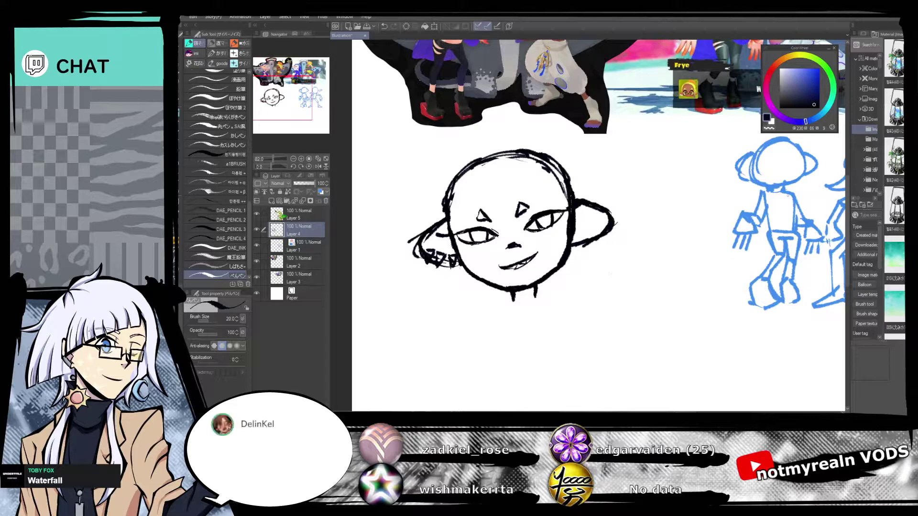
# Sketch the slanted shoulder line in blue on Layer 1 below the neck, curving down at both ends.
pyautogui.click(281, 215)
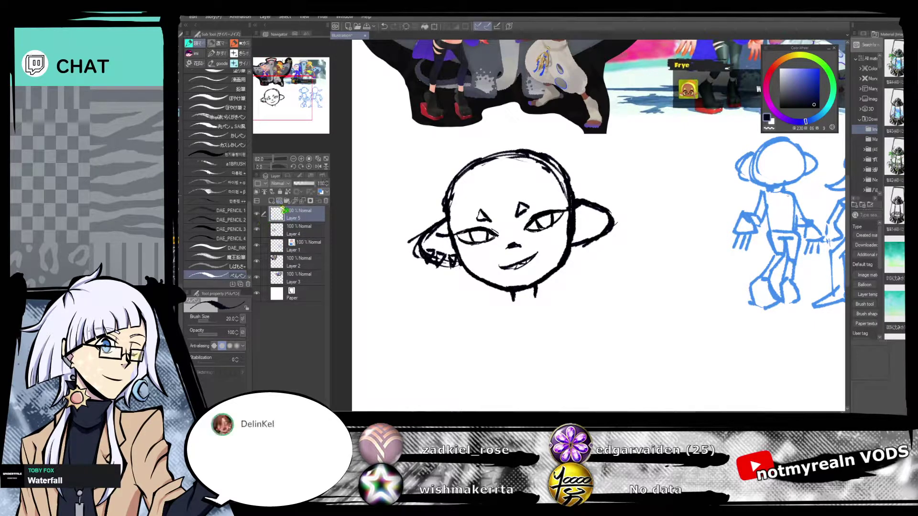
pyautogui.moveTo(592, 317); pyautogui.dragTo(557, 238)
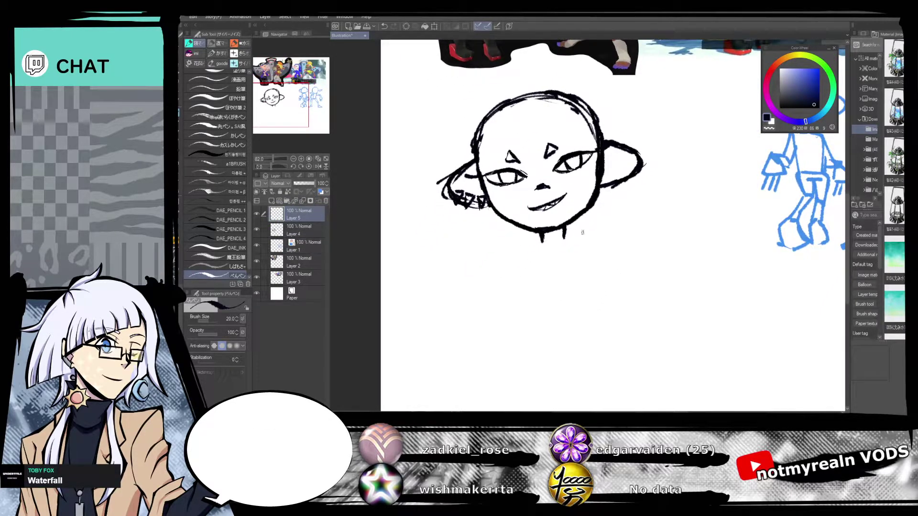
pyautogui.click(302, 247)
pyautogui.moveTo(609, 257)
pyautogui.mouseDown()
pyautogui.moveTo(553, 252)
pyautogui.moveTo(513, 214)
pyautogui.moveTo(438, 244)
pyautogui.mouseUp()
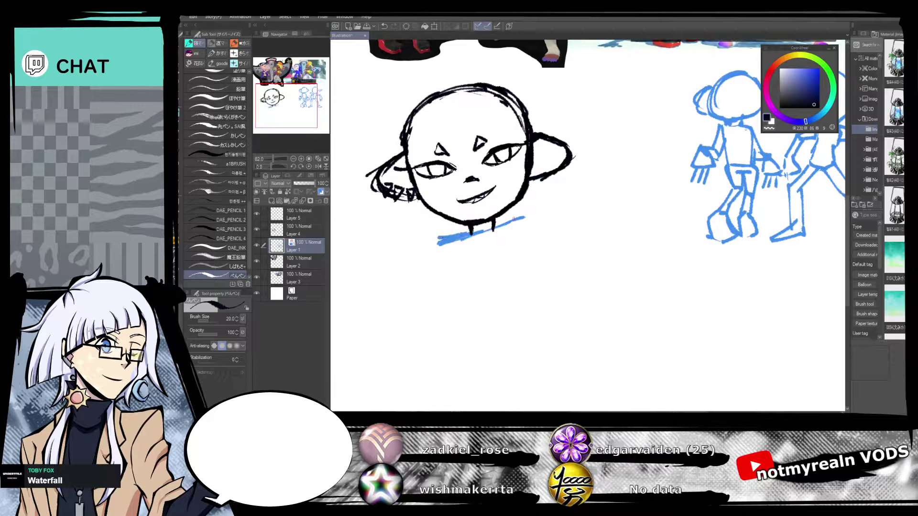
pyautogui.moveTo(498, 224)
pyautogui.mouseDown()
pyautogui.moveTo(531, 241)
pyautogui.moveTo(532, 252)
pyautogui.mouseUp()
pyautogui.moveTo(440, 245); pyautogui.dragTo(439, 261)
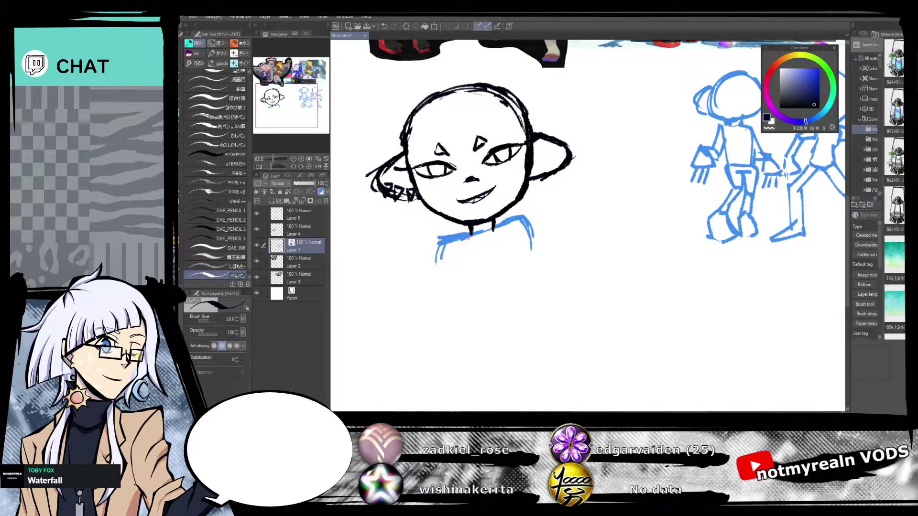
pyautogui.moveTo(466, 231)
pyautogui.mouseDown()
pyautogui.moveTo(445, 235)
pyautogui.moveTo(433, 267)
pyautogui.mouseUp()
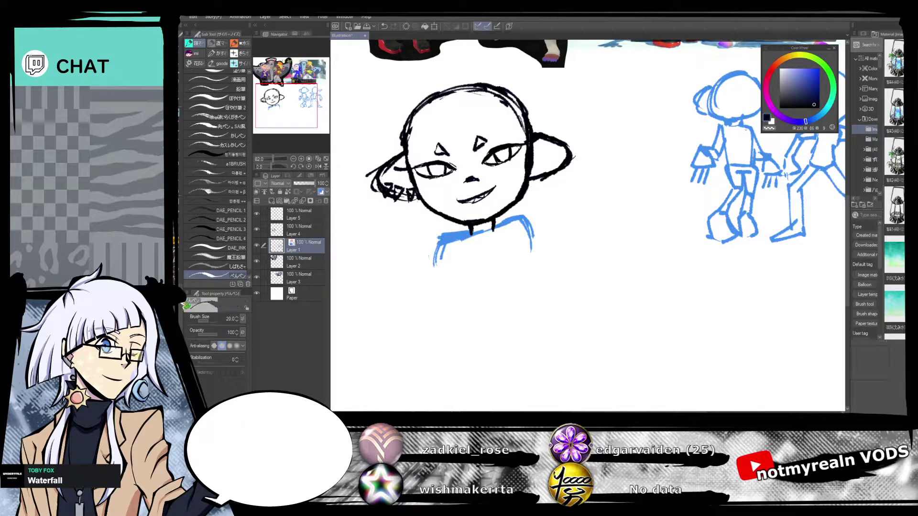
# Clean up the blue shoulder outline by erasing stray strokes and rounding both shoulders.
pyautogui.moveTo(437, 237); pyautogui.dragTo(449, 234)
pyautogui.moveTo(533, 233)
pyautogui.mouseDown()
pyautogui.moveTo(515, 222)
pyautogui.moveTo(529, 254)
pyautogui.mouseUp()
pyautogui.press('c')
pyautogui.moveTo(465, 235)
pyautogui.mouseDown()
pyautogui.moveTo(448, 238)
pyautogui.moveTo(435, 262)
pyautogui.mouseUp()
pyautogui.click(183, 175)
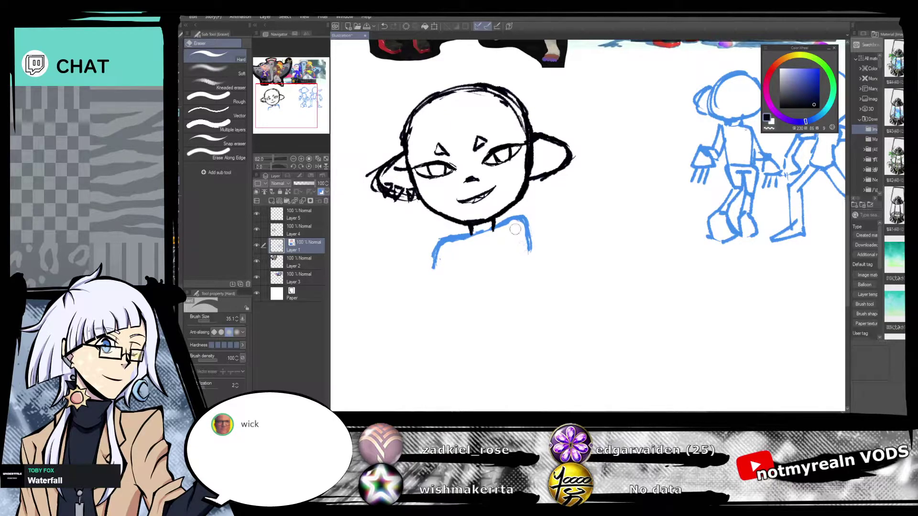
# Draw the left side of the torso and rounded joints at both shoulders in blue.
pyautogui.press('p')
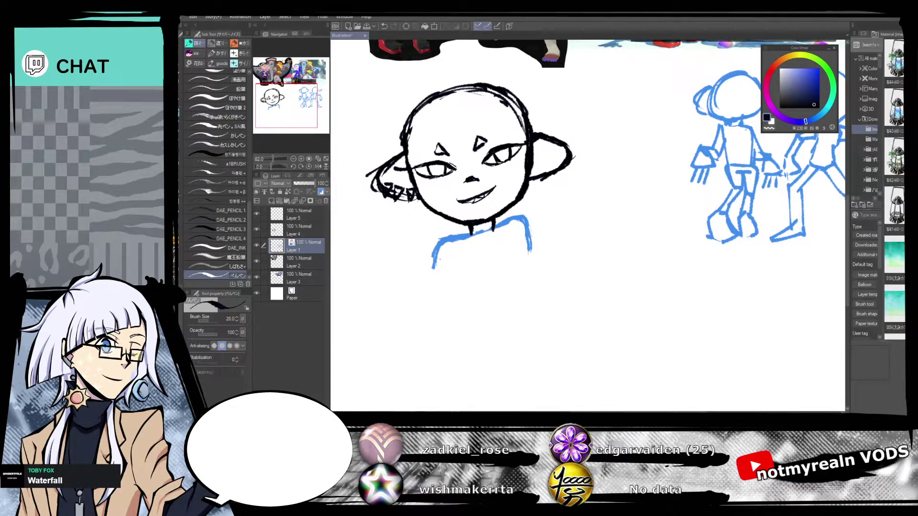
pyautogui.moveTo(457, 242); pyautogui.dragTo(459, 297)
pyautogui.moveTo(508, 223)
pyautogui.mouseDown()
pyautogui.moveTo(510, 261)
pyautogui.moveTo(521, 229)
pyautogui.moveTo(523, 238)
pyautogui.mouseUp()
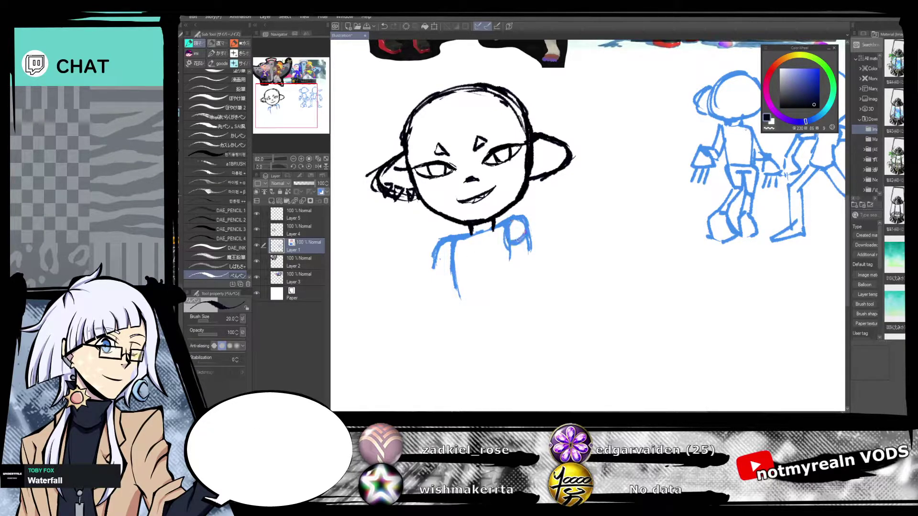
pyautogui.moveTo(440, 252); pyautogui.dragTo(448, 269)
pyautogui.moveTo(577, 276); pyautogui.dragTo(565, 239)
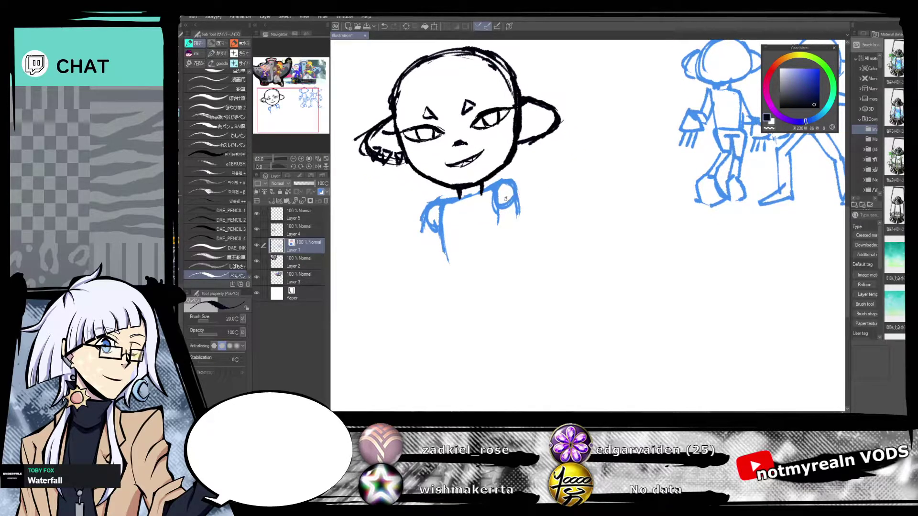
# Sketch the right upper arm and adjoining torso side with long blue strokes down from the shoulder joint.
pyautogui.moveTo(513, 187); pyautogui.dragTo(505, 252)
pyautogui.moveTo(513, 203)
pyautogui.mouseDown()
pyautogui.moveTo(499, 270)
pyautogui.moveTo(486, 228)
pyautogui.mouseUp()
pyautogui.moveTo(494, 191); pyautogui.dragTo(488, 245)
pyautogui.moveTo(486, 190)
pyautogui.mouseDown()
pyautogui.moveTo(518, 186)
pyautogui.moveTo(497, 181)
pyautogui.moveTo(478, 255)
pyautogui.mouseUp()
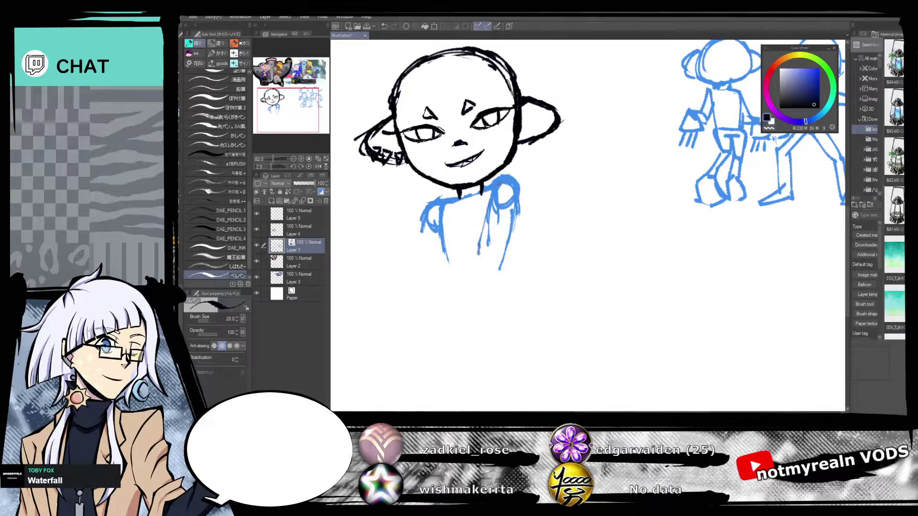
pyautogui.moveTo(511, 218)
pyautogui.mouseDown()
pyautogui.moveTo(493, 250)
pyautogui.moveTo(500, 235)
pyautogui.mouseUp()
# Draw the right forearm in blue, slanting from the elbow across the lower torso.
pyautogui.moveTo(562, 230)
pyautogui.mouseDown()
pyautogui.moveTo(568, 244)
pyautogui.moveTo(587, 211)
pyautogui.moveTo(627, 240)
pyautogui.mouseUp()
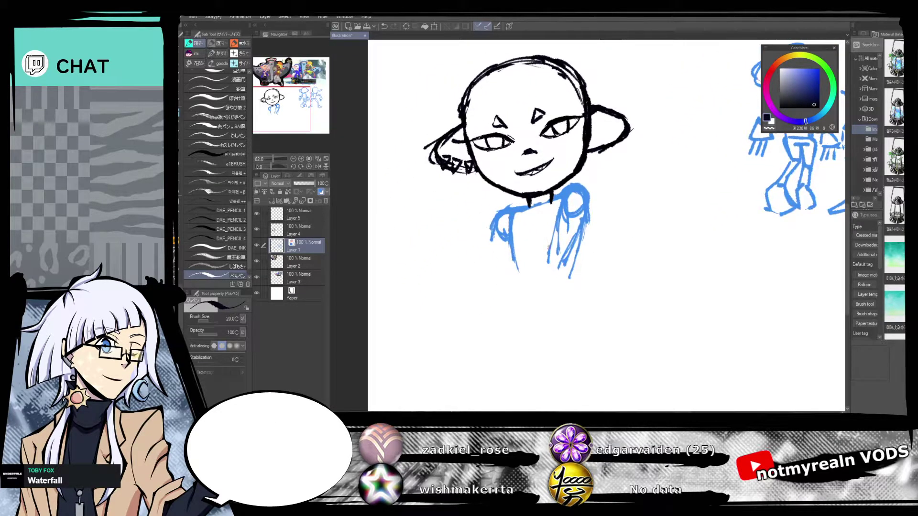
pyautogui.moveTo(548, 252); pyautogui.dragTo(502, 275)
pyautogui.moveTo(570, 247)
pyautogui.mouseDown()
pyautogui.moveTo(566, 261)
pyautogui.moveTo(550, 261)
pyautogui.moveTo(564, 272)
pyautogui.moveTo(513, 282)
pyautogui.mouseUp()
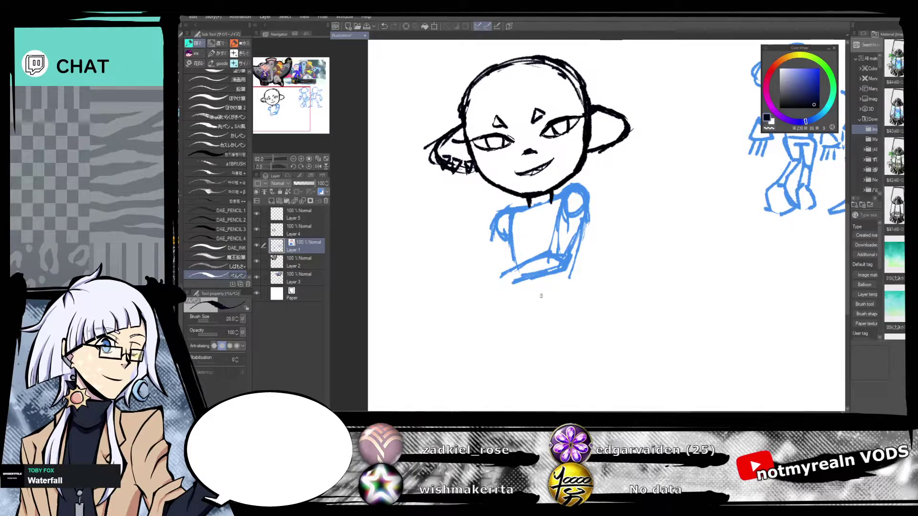
# Lasso the blue torso and arm sketch on Layer 1, move it slightly lower and deselect it.
pyautogui.moveTo(649, 152); pyautogui.dragTo(459, 303)
pyautogui.moveTo(724, 241)
pyautogui.mouseDown()
pyautogui.moveTo(721, 343)
pyautogui.moveTo(698, 329)
pyautogui.moveTo(704, 266)
pyautogui.mouseUp()
pyautogui.moveTo(567, 305)
pyautogui.mouseDown()
pyautogui.moveTo(763, 364)
pyautogui.moveTo(750, 270)
pyautogui.moveTo(684, 368)
pyautogui.moveTo(704, 307)
pyautogui.moveTo(705, 225)
pyautogui.mouseUp()
pyautogui.press('m')
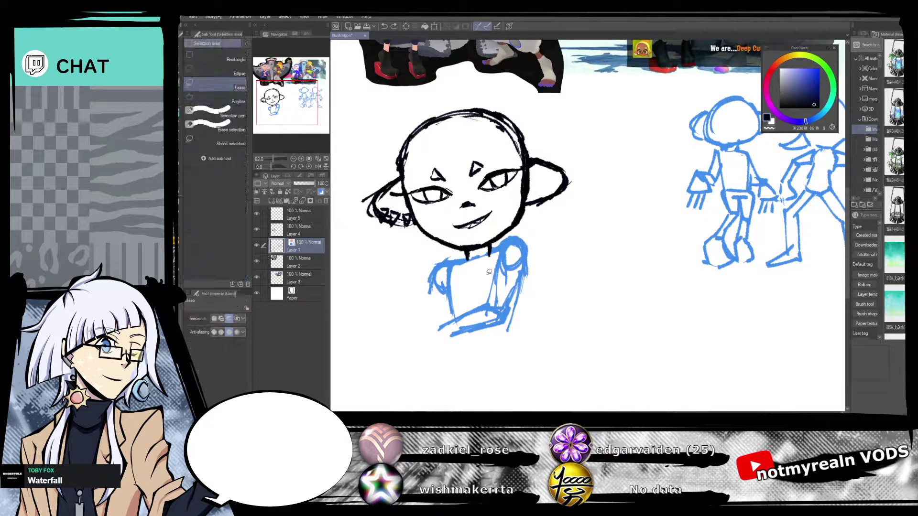
pyautogui.moveTo(470, 256)
pyautogui.mouseDown()
pyautogui.moveTo(508, 357)
pyautogui.moveTo(497, 228)
pyautogui.mouseUp()
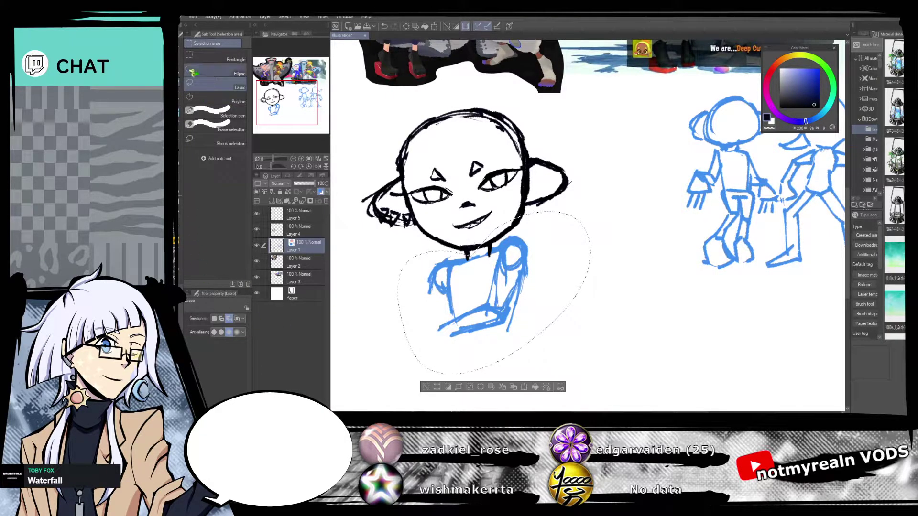
pyautogui.click(183, 72)
pyautogui.moveTo(542, 282); pyautogui.dragTo(521, 305)
pyautogui.moveTo(492, 342); pyautogui.dragTo(493, 339)
pyautogui.click(427, 393)
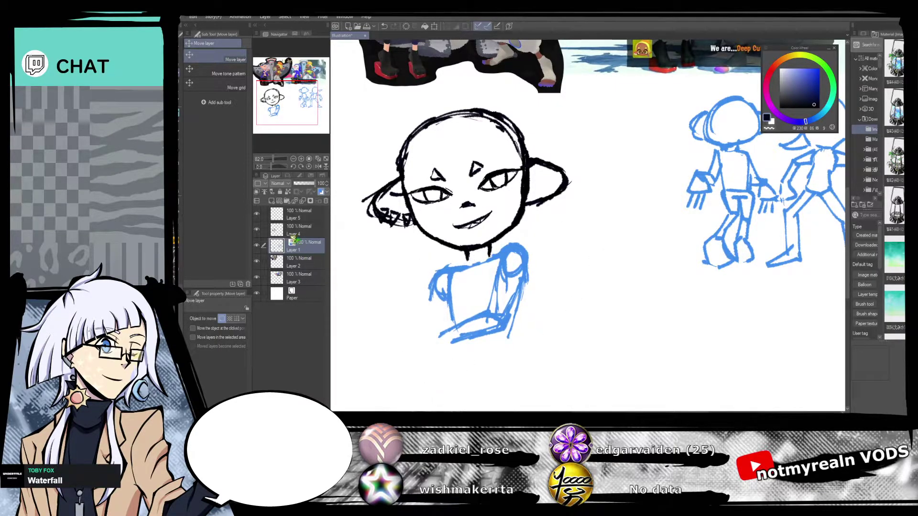
# Extend both black neck lines on Layer 4 outward to meet the shoulders.
pyautogui.click(299, 230)
pyautogui.press('p')
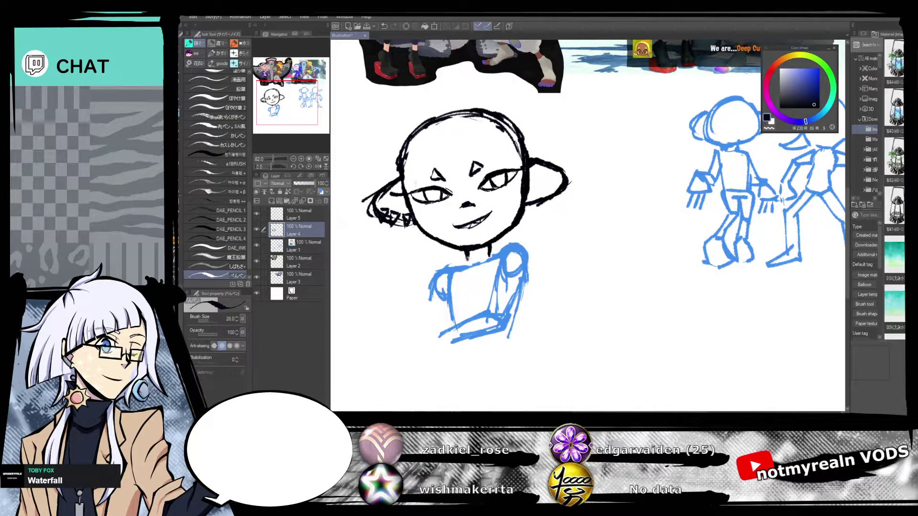
pyautogui.moveTo(488, 247); pyautogui.dragTo(499, 260)
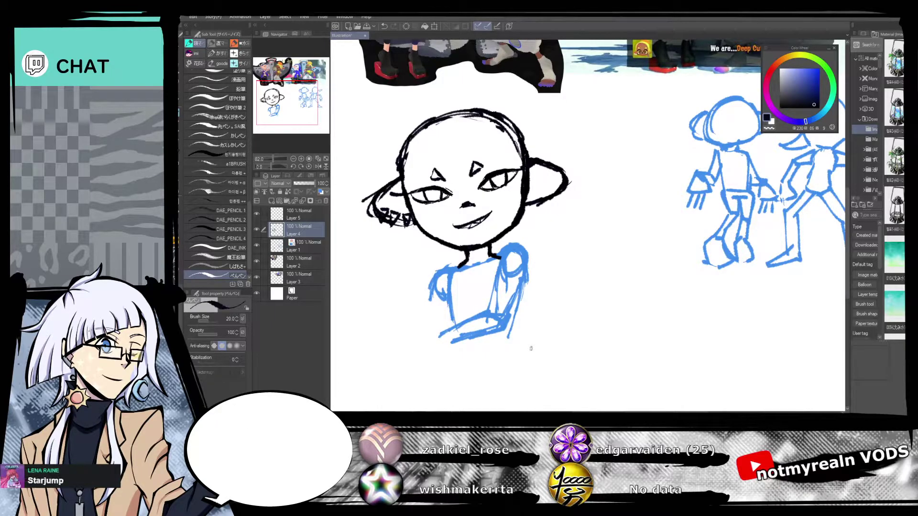
# Sketch the hand with separate fingers in blue on Layer 1 at the end of the forearm crossing the torso.
pyautogui.click(311, 250)
pyautogui.moveTo(572, 300); pyautogui.dragTo(599, 229)
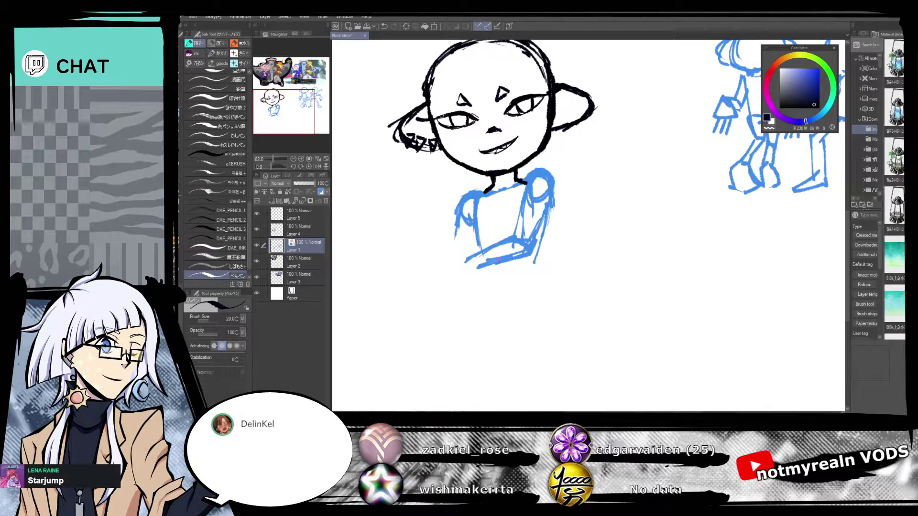
pyautogui.moveTo(461, 264); pyautogui.dragTo(431, 298)
pyautogui.moveTo(578, 221); pyautogui.dragTo(537, 294)
pyautogui.moveTo(527, 325); pyautogui.dragTo(614, 214)
pyautogui.moveTo(522, 231)
pyautogui.mouseDown()
pyautogui.moveTo(480, 350)
pyautogui.moveTo(543, 243)
pyautogui.moveTo(500, 235)
pyautogui.moveTo(492, 263)
pyautogui.moveTo(479, 288)
pyautogui.mouseUp()
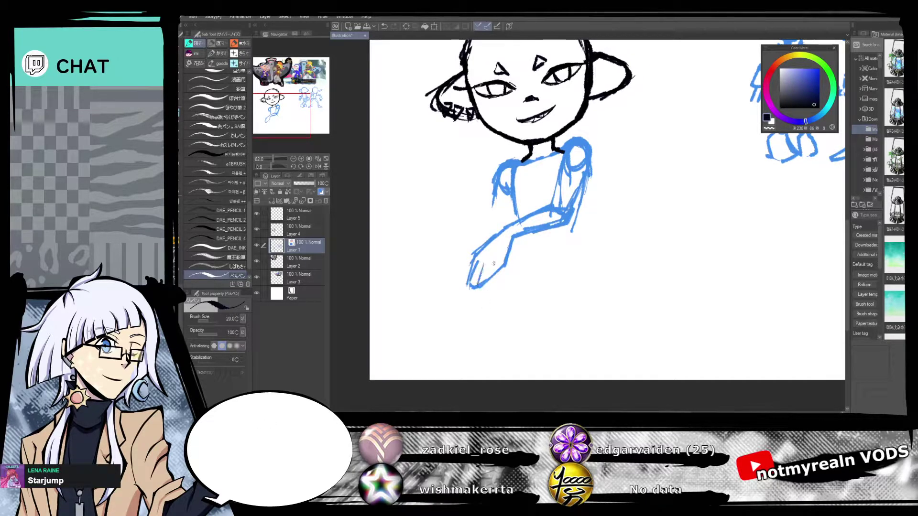
pyautogui.moveTo(592, 216)
pyautogui.mouseDown()
pyautogui.moveTo(558, 297)
pyautogui.moveTo(545, 375)
pyautogui.moveTo(615, 199)
pyautogui.moveTo(521, 313)
pyautogui.moveTo(534, 341)
pyautogui.moveTo(581, 342)
pyautogui.moveTo(478, 342)
pyautogui.moveTo(573, 247)
pyautogui.moveTo(621, 96)
pyautogui.mouseUp()
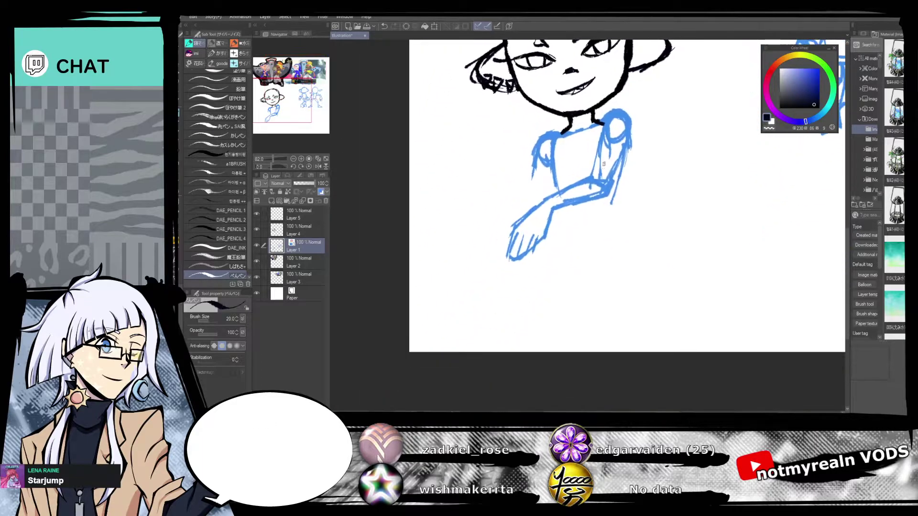
# Sketch a flared hip shape in blue on Layer 1, spreading out below the hand and closed along its lower edge.
pyautogui.moveTo(568, 229); pyautogui.dragTo(570, 289)
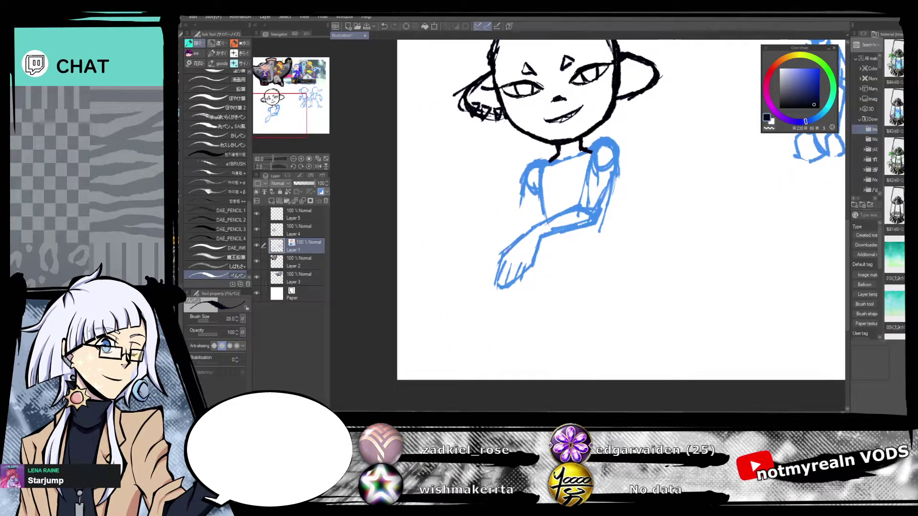
pyautogui.moveTo(495, 259); pyautogui.dragTo(445, 285)
pyautogui.moveTo(530, 270); pyautogui.dragTo(542, 314)
pyautogui.moveTo(443, 284)
pyautogui.mouseDown()
pyautogui.moveTo(491, 321)
pyautogui.moveTo(450, 297)
pyautogui.moveTo(526, 322)
pyautogui.mouseUp()
pyautogui.moveTo(531, 269)
pyautogui.mouseDown()
pyautogui.moveTo(548, 324)
pyautogui.moveTo(522, 331)
pyautogui.moveTo(547, 322)
pyautogui.moveTo(497, 322)
pyautogui.mouseUp()
# Erase the blue shoulders, upper arms and torso outline below the neck on Layer 1.
pyautogui.moveTo(651, 257); pyautogui.dragTo(622, 313)
pyautogui.moveTo(273, 159); pyautogui.dragTo(270, 160)
pyautogui.scroll(5, 588, 227)
pyautogui.press('e')
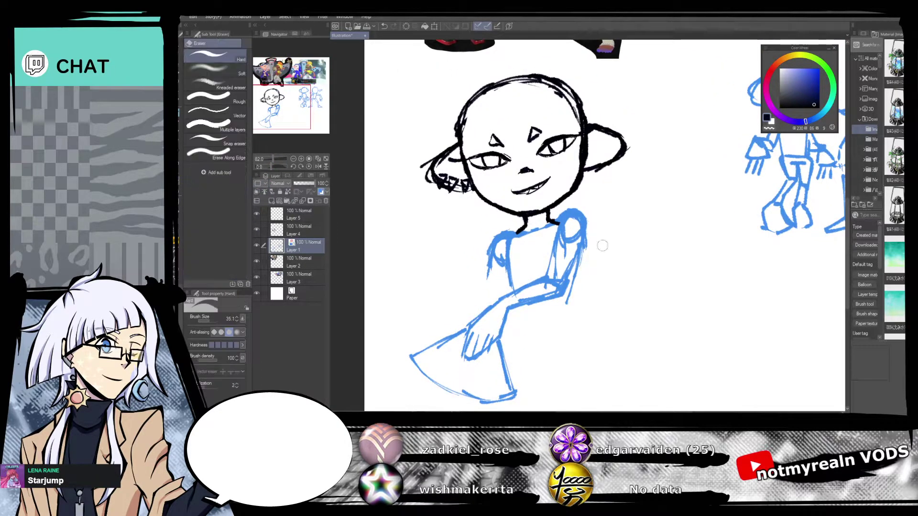
pyautogui.moveTo(584, 227); pyautogui.dragTo(577, 280)
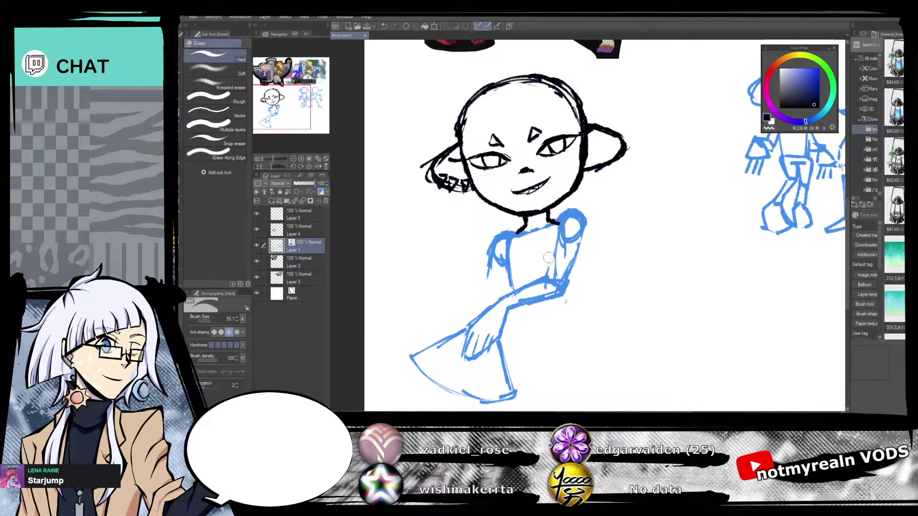
pyautogui.moveTo(573, 225)
pyautogui.mouseDown()
pyautogui.moveTo(565, 239)
pyautogui.moveTo(576, 216)
pyautogui.moveTo(569, 251)
pyautogui.mouseUp()
pyautogui.moveTo(593, 196)
pyautogui.mouseDown()
pyautogui.moveTo(587, 232)
pyautogui.moveTo(583, 222)
pyautogui.moveTo(553, 268)
pyautogui.mouseUp()
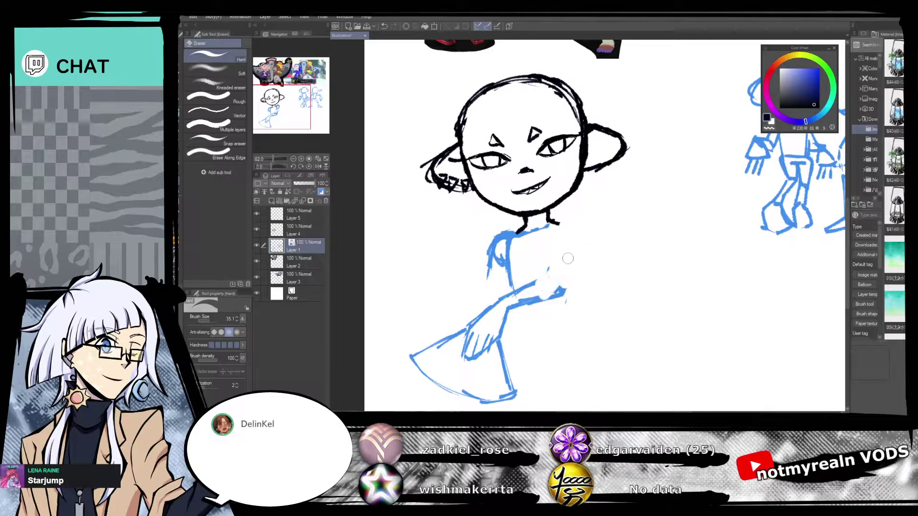
pyautogui.moveTo(510, 236); pyautogui.dragTo(511, 286)
pyautogui.moveTo(550, 222)
pyautogui.mouseDown()
pyautogui.moveTo(472, 277)
pyautogui.moveTo(495, 282)
pyautogui.mouseUp()
# Redraw the shoulders in blue and run tapering torso sides down from them.
pyautogui.press('p')
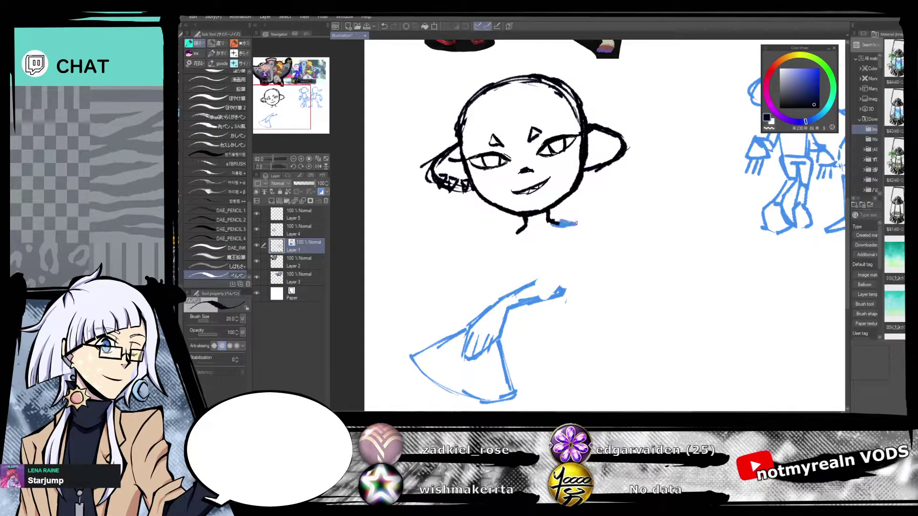
pyautogui.moveTo(553, 221); pyautogui.dragTo(584, 241)
pyautogui.moveTo(565, 300)
pyautogui.mouseDown()
pyautogui.moveTo(580, 228)
pyautogui.moveTo(564, 301)
pyautogui.mouseUp()
pyautogui.moveTo(517, 231)
pyautogui.mouseDown()
pyautogui.moveTo(513, 259)
pyautogui.moveTo(519, 231)
pyautogui.moveTo(505, 239)
pyautogui.moveTo(519, 229)
pyautogui.moveTo(507, 234)
pyautogui.moveTo(503, 258)
pyautogui.moveTo(509, 231)
pyautogui.moveTo(518, 287)
pyautogui.mouseUp()
pyautogui.moveTo(581, 234); pyautogui.dragTo(555, 349)
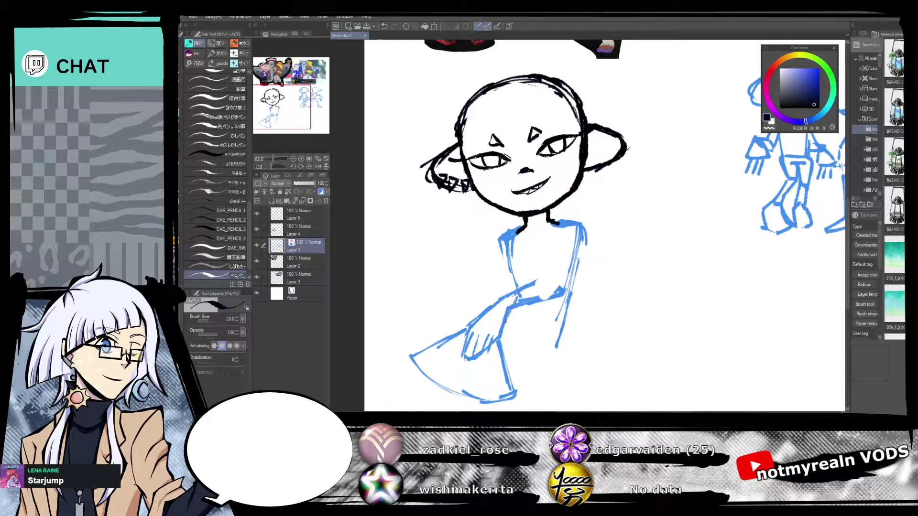
# Erase the leftover forearm, hand and flared hip shape, and trim the outer edge of the right shoulder.
pyautogui.press('e')
pyautogui.moveTo(485, 308)
pyautogui.mouseDown()
pyautogui.moveTo(455, 361)
pyautogui.moveTo(407, 363)
pyautogui.moveTo(496, 347)
pyautogui.moveTo(454, 394)
pyautogui.moveTo(548, 381)
pyautogui.mouseUp()
pyautogui.moveTo(531, 284)
pyautogui.mouseDown()
pyautogui.moveTo(523, 306)
pyautogui.moveTo(553, 309)
pyautogui.moveTo(560, 285)
pyautogui.moveTo(500, 310)
pyautogui.moveTo(509, 287)
pyautogui.moveTo(496, 289)
pyautogui.mouseUp()
pyautogui.moveTo(527, 360); pyautogui.dragTo(556, 284)
pyautogui.click(449, 293)
pyautogui.moveTo(508, 331); pyautogui.dragTo(471, 317)
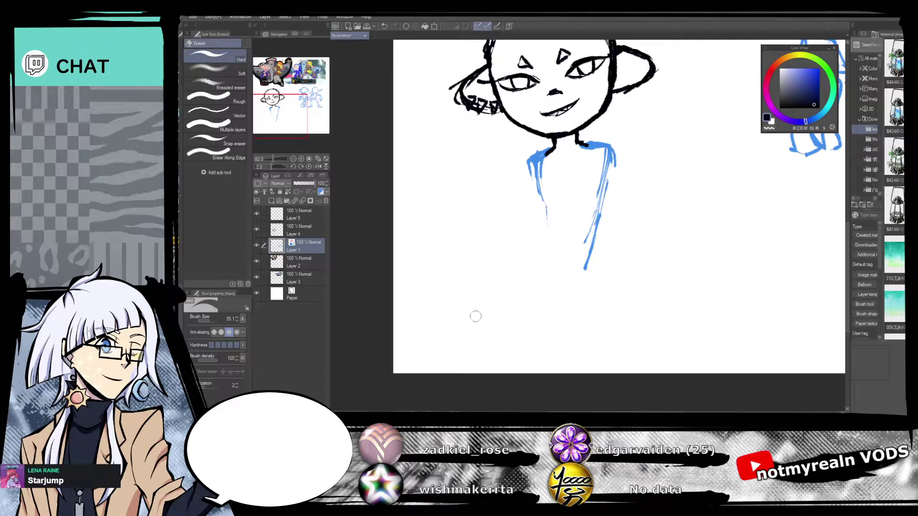
pyautogui.moveTo(551, 262); pyautogui.dragTo(504, 310)
pyautogui.moveTo(486, 203); pyautogui.dragTo(480, 226)
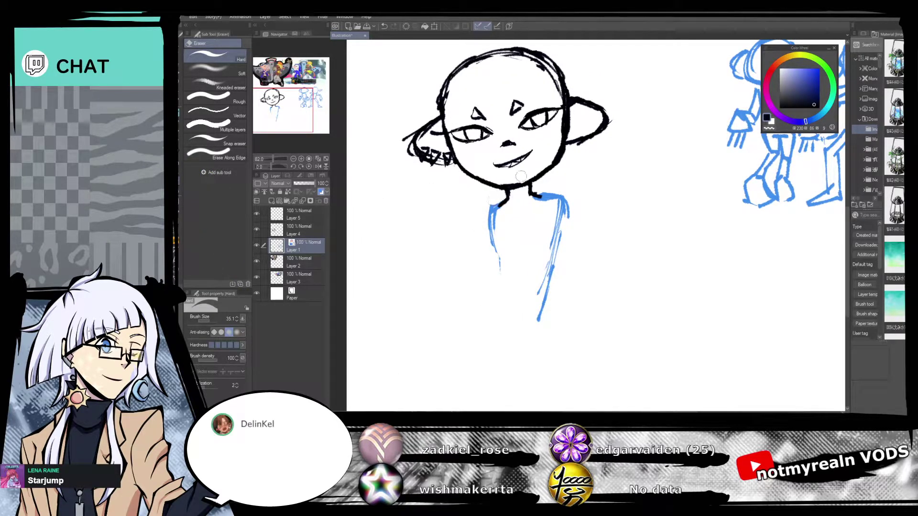
pyautogui.moveTo(571, 185); pyautogui.dragTo(566, 221)
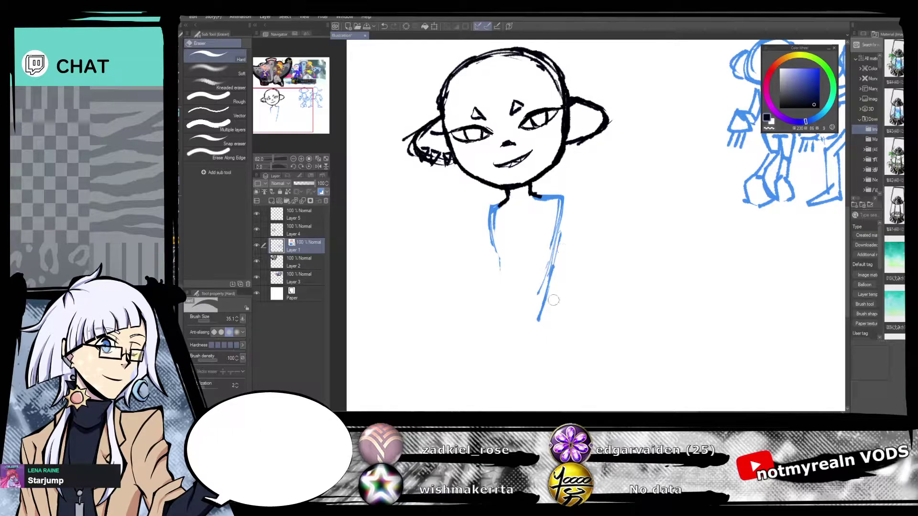
# Strengthen the torso sides in blue, flare the left side outward at the waist and close the torso with a bottom line.
pyautogui.press('p')
pyautogui.moveTo(559, 197); pyautogui.dragTo(540, 312)
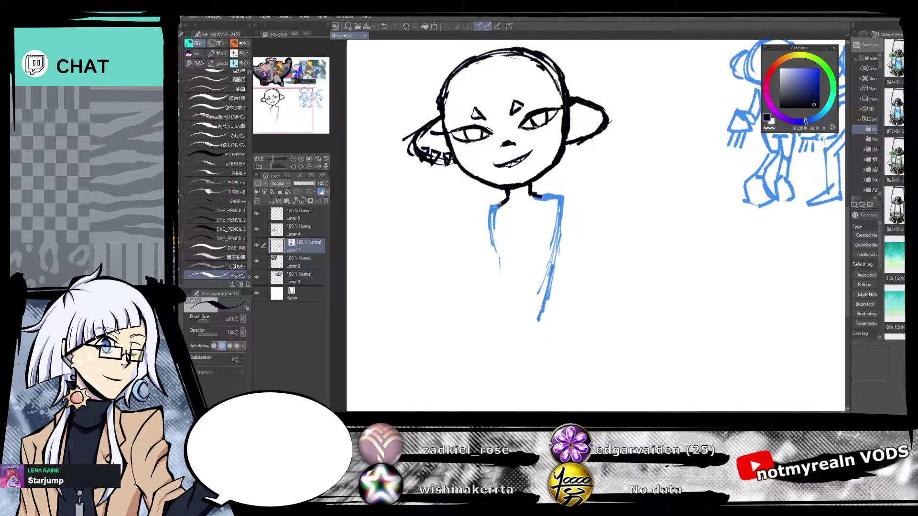
pyautogui.moveTo(495, 270); pyautogui.dragTo(484, 295)
pyautogui.moveTo(559, 233); pyautogui.dragTo(550, 294)
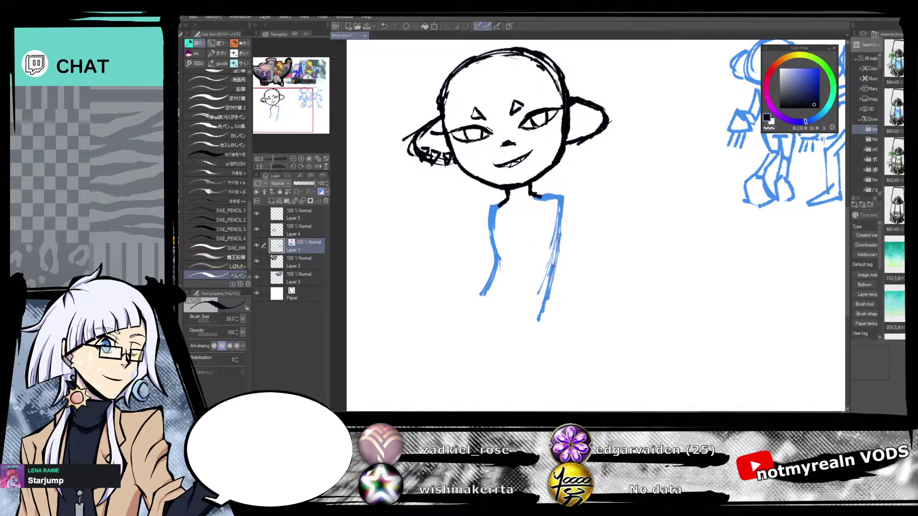
pyautogui.moveTo(493, 298)
pyautogui.mouseDown()
pyautogui.moveTo(547, 296)
pyautogui.moveTo(475, 307)
pyautogui.mouseUp()
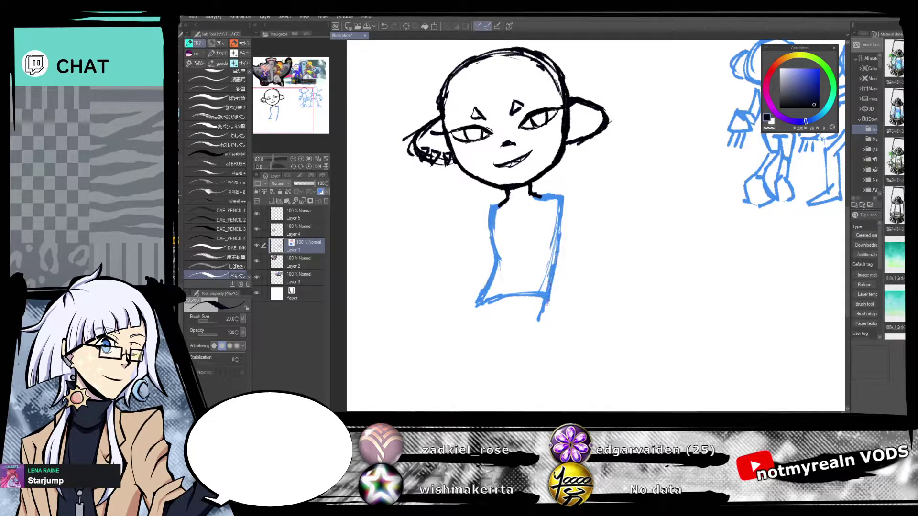
# Clear the sharp right shoulder corner and redraw it as a rounded corner joining the torso side.
pyautogui.moveTo(597, 258); pyautogui.dragTo(599, 282)
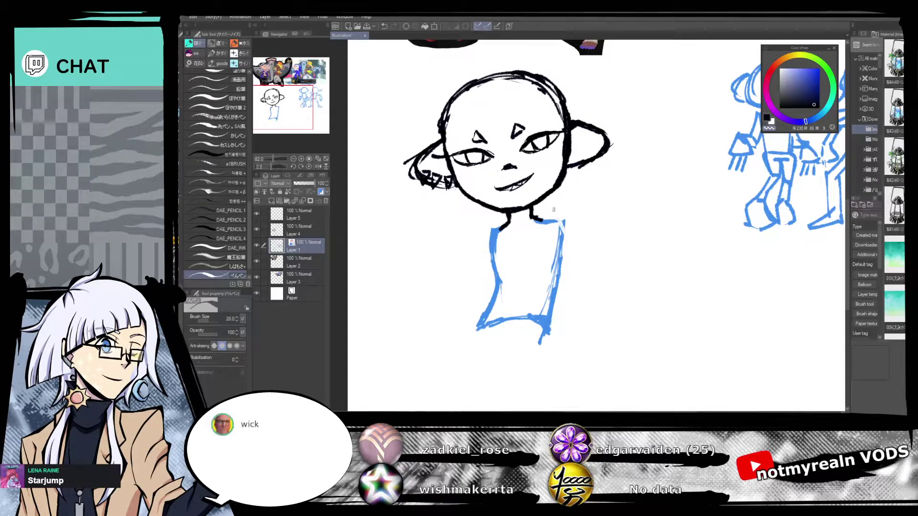
pyautogui.moveTo(564, 219); pyautogui.dragTo(565, 228)
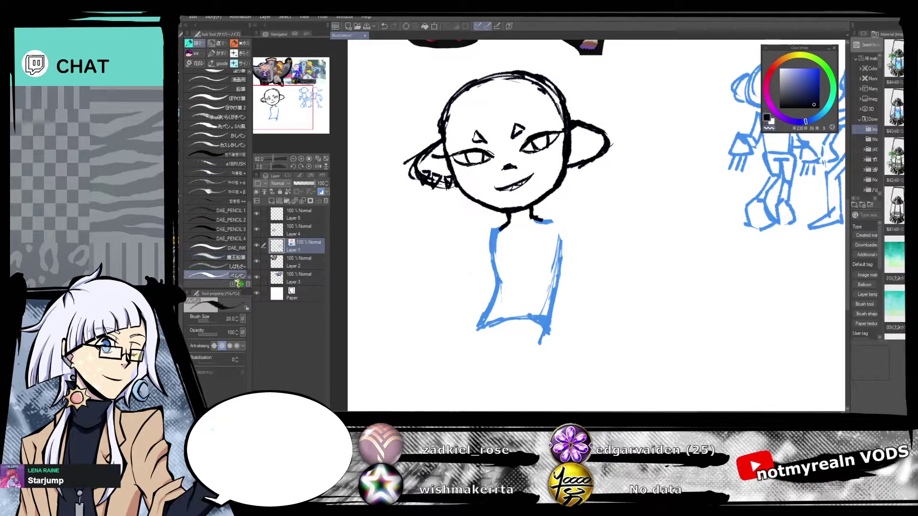
pyautogui.moveTo(545, 220); pyautogui.dragTo(564, 235)
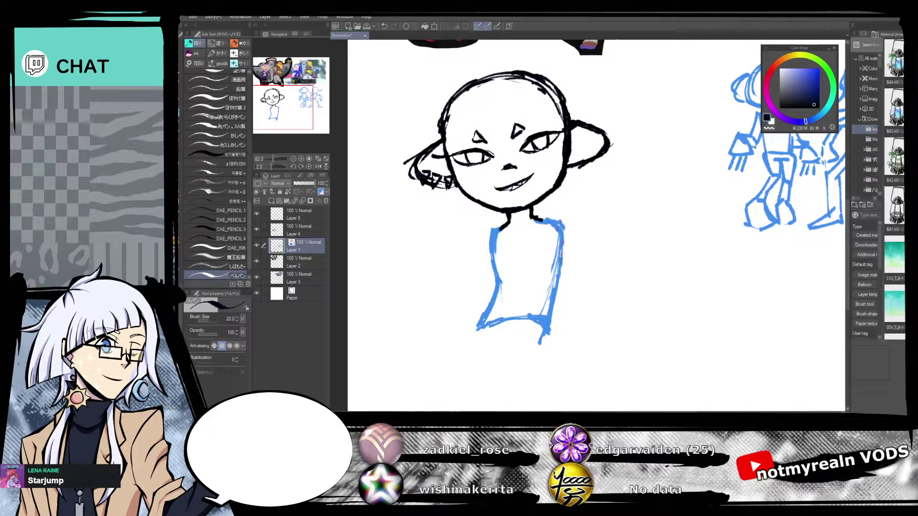
pyautogui.moveTo(554, 285)
pyautogui.mouseDown()
pyautogui.moveTo(549, 313)
pyautogui.moveTo(549, 291)
pyautogui.mouseUp()
# Extend the hip lines below the torso in blue to form the outer edges of both thighs.
pyautogui.moveTo(623, 300)
pyautogui.mouseDown()
pyautogui.moveTo(659, 283)
pyautogui.moveTo(656, 256)
pyautogui.moveTo(612, 330)
pyautogui.moveTo(714, 240)
pyautogui.mouseUp()
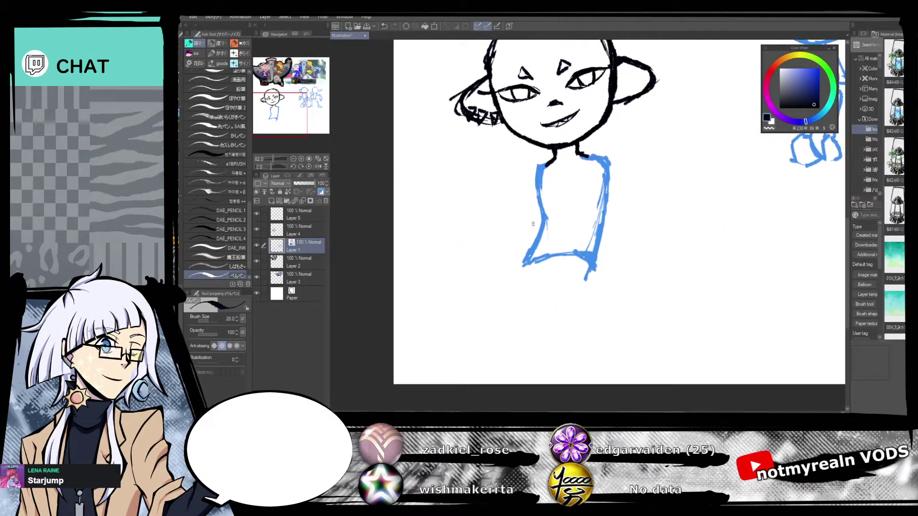
pyautogui.moveTo(538, 233)
pyautogui.mouseDown()
pyautogui.moveTo(508, 278)
pyautogui.moveTo(565, 259)
pyautogui.moveTo(594, 266)
pyautogui.moveTo(584, 311)
pyautogui.mouseUp()
pyautogui.moveTo(598, 259); pyautogui.dragTo(575, 334)
pyautogui.moveTo(592, 279); pyautogui.dragTo(575, 341)
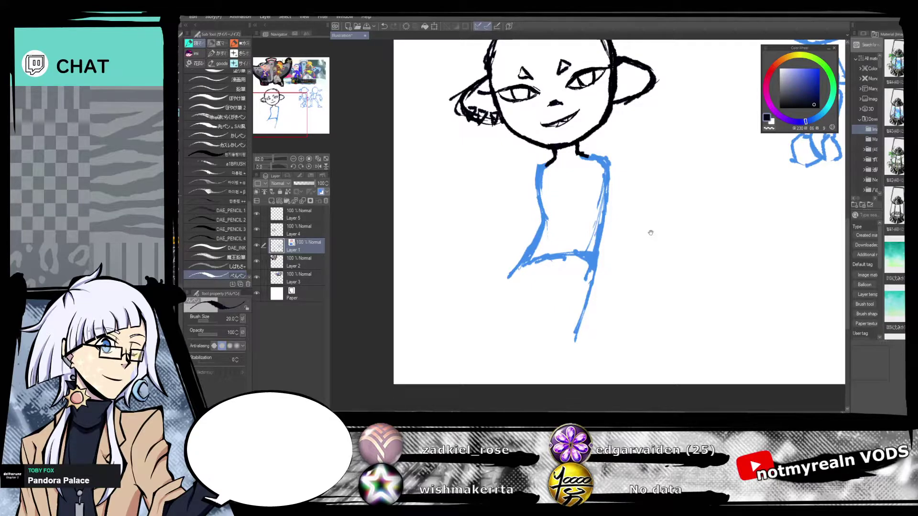
# Draw the inner edge of the right thigh in blue, running down from the middle of the hip line.
pyautogui.moveTo(652, 230); pyautogui.dragTo(647, 253)
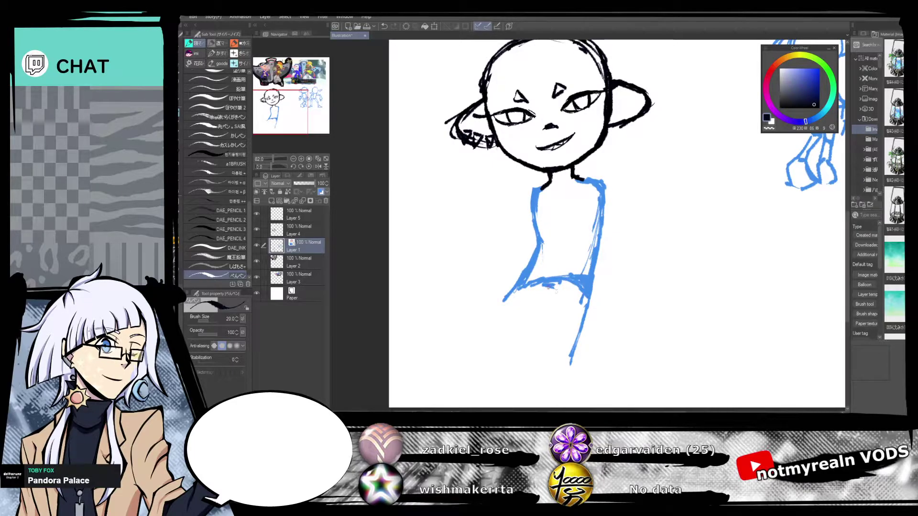
pyautogui.moveTo(620, 278); pyautogui.dragTo(646, 234)
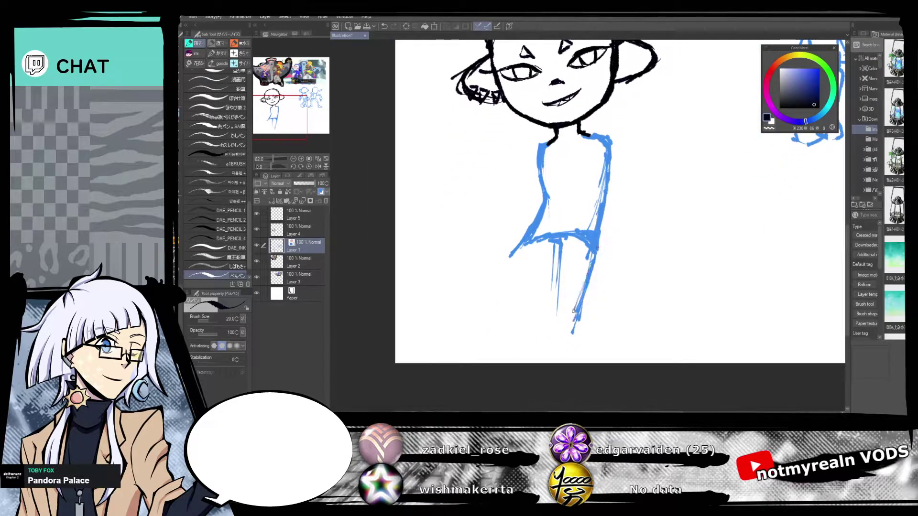
pyautogui.moveTo(557, 242); pyautogui.dragTo(553, 306)
pyautogui.moveTo(559, 246)
pyautogui.mouseDown()
pyautogui.moveTo(557, 324)
pyautogui.moveTo(554, 309)
pyautogui.mouseUp()
# Draw the left thigh's inner edge slanting outward from the crotch, and undo the stray stroke beside the body.
pyautogui.moveTo(637, 224); pyautogui.dragTo(681, 287)
pyautogui.moveTo(581, 275); pyautogui.dragTo(546, 324)
pyautogui.moveTo(568, 296); pyautogui.dragTo(539, 334)
pyautogui.moveTo(638, 329)
pyautogui.mouseDown()
pyautogui.moveTo(656, 264)
pyautogui.moveTo(572, 286)
pyautogui.mouseUp()
pyautogui.moveTo(605, 256); pyautogui.dragTo(576, 280)
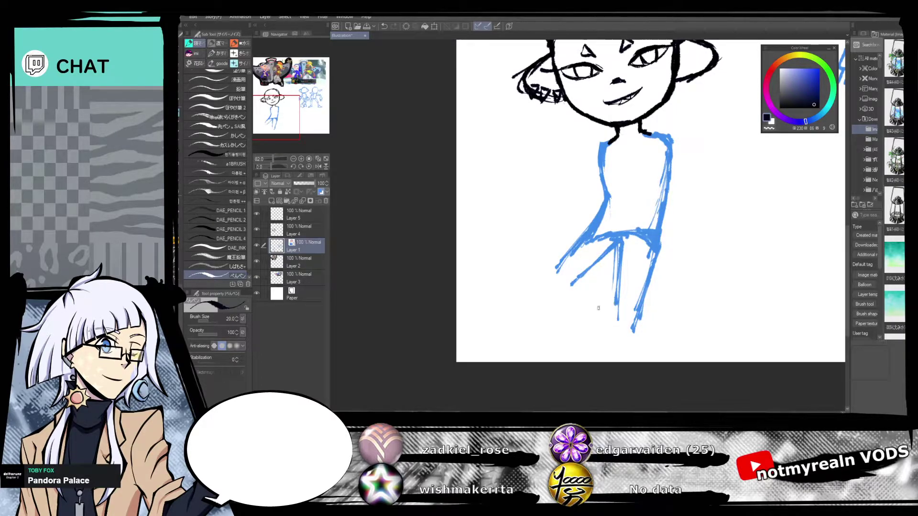
pyautogui.moveTo(720, 214); pyautogui.dragTo(671, 290)
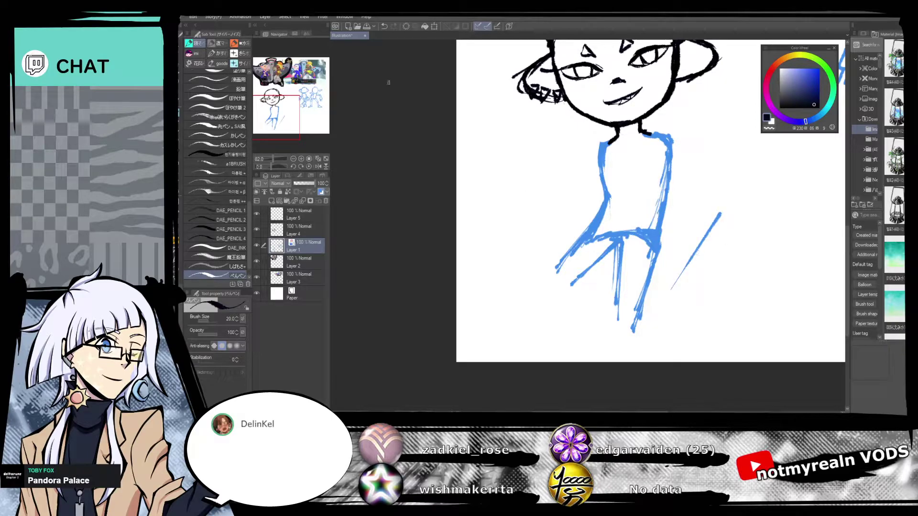
pyautogui.click(385, 26)
# Select Layers 2 and 3 together and move both reference images higher on the canvas.
pyautogui.moveTo(276, 160); pyautogui.dragTo(270, 161)
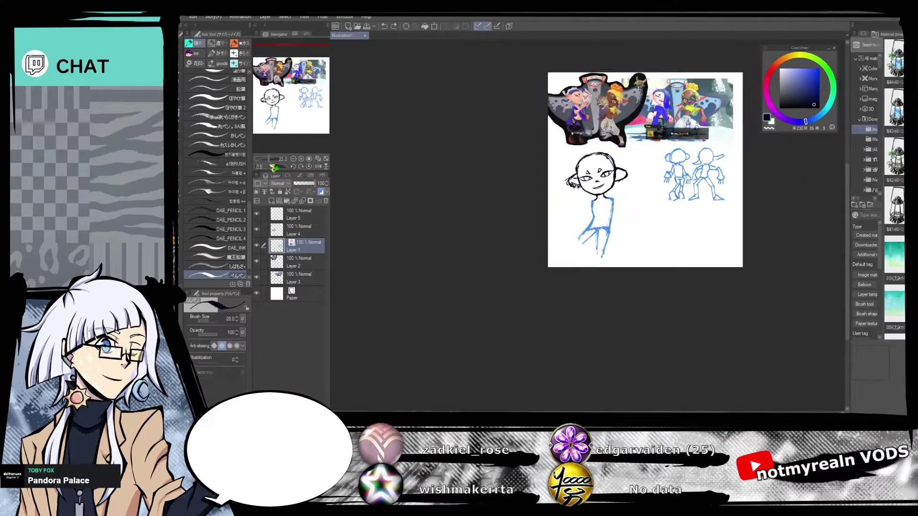
pyautogui.moveTo(691, 148); pyautogui.dragTo(649, 185)
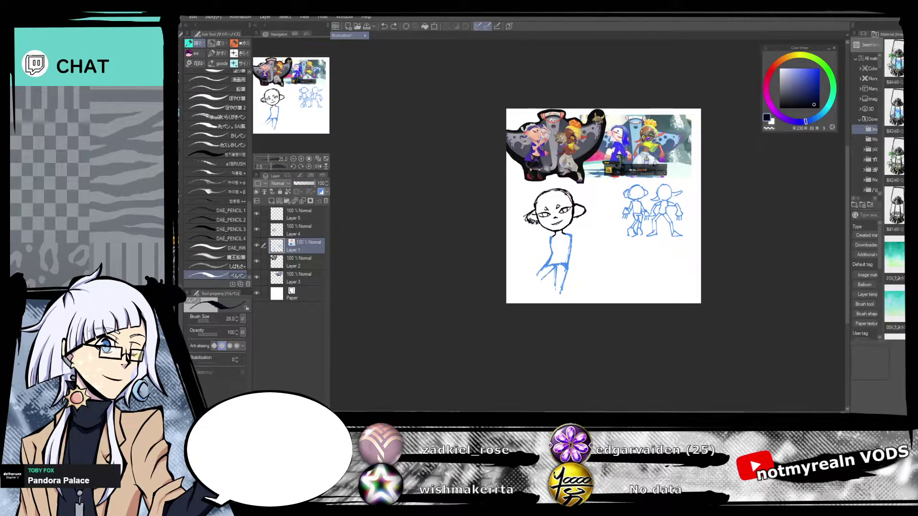
pyautogui.click(318, 158)
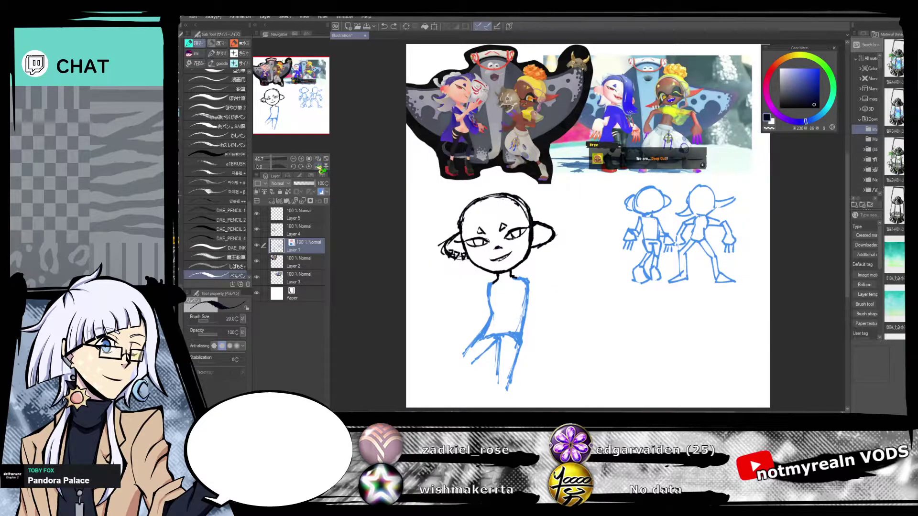
pyautogui.click(297, 266)
pyautogui.click(264, 277)
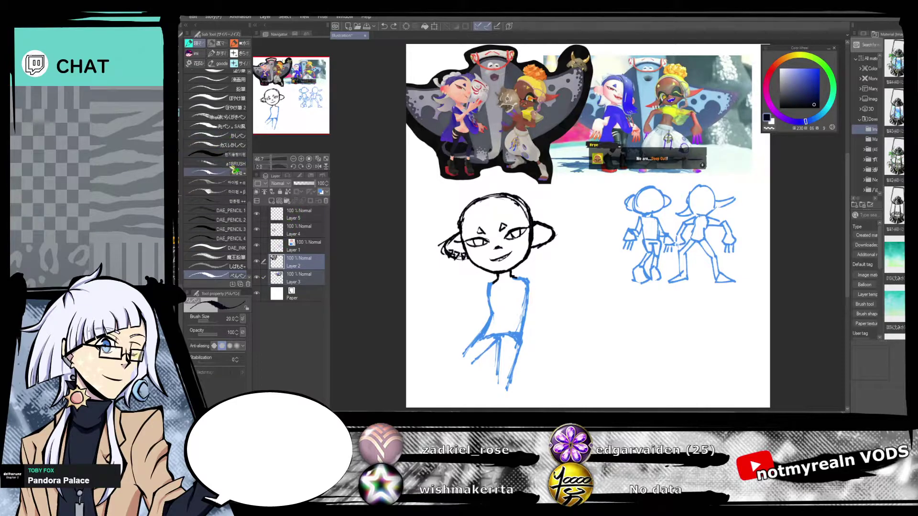
pyautogui.press('k')
pyautogui.moveTo(743, 206); pyautogui.dragTo(753, 181)
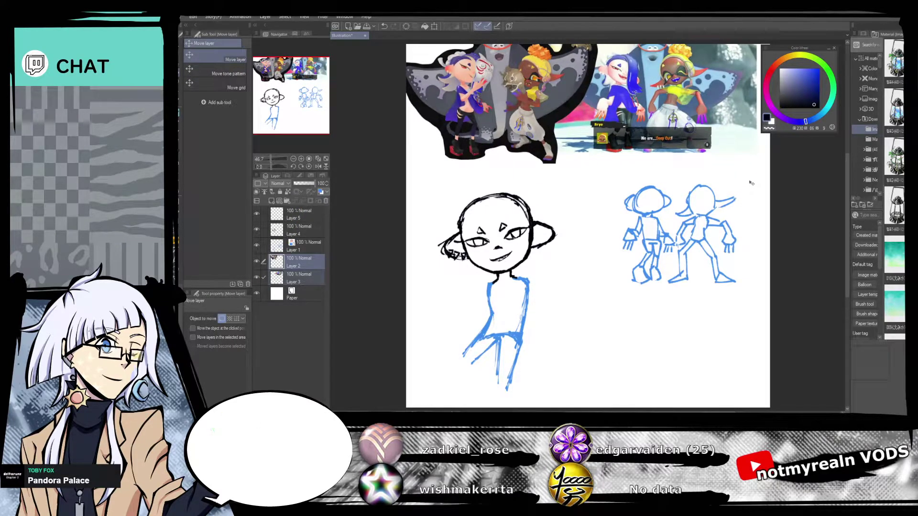
# Lasso the whole character on Layers 1 and 4, move it up beneath the reference images and deselect it.
pyautogui.click(307, 247)
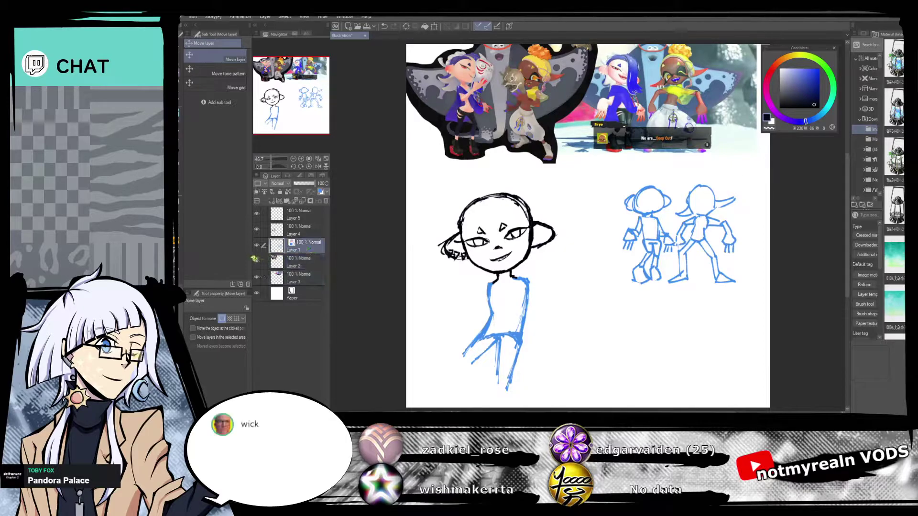
pyautogui.click(183, 117)
pyautogui.click(182, 87)
pyautogui.moveTo(487, 193)
pyautogui.mouseDown()
pyautogui.moveTo(441, 348)
pyautogui.moveTo(533, 382)
pyautogui.moveTo(541, 178)
pyautogui.moveTo(496, 177)
pyautogui.mouseUp()
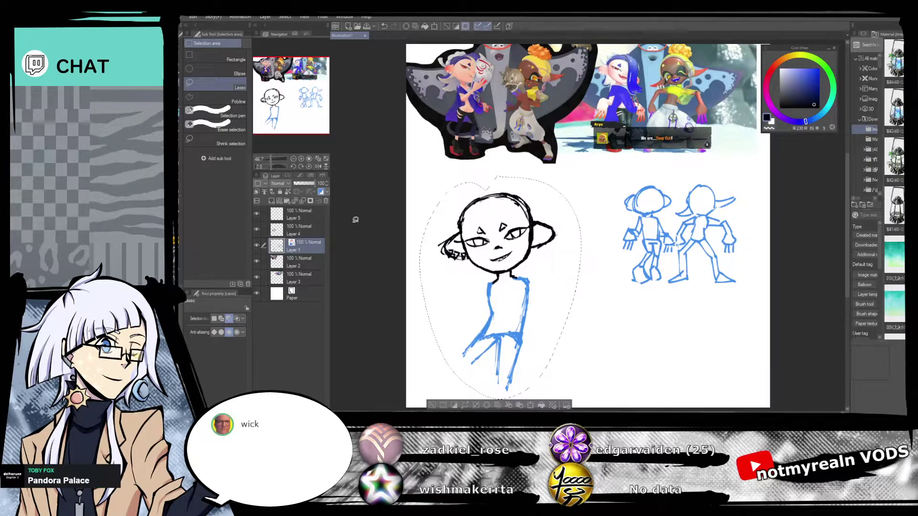
pyautogui.click(264, 230)
pyautogui.press('k')
pyautogui.moveTo(556, 271)
pyautogui.mouseDown()
pyautogui.moveTo(555, 236)
pyautogui.moveTo(550, 253)
pyautogui.mouseUp()
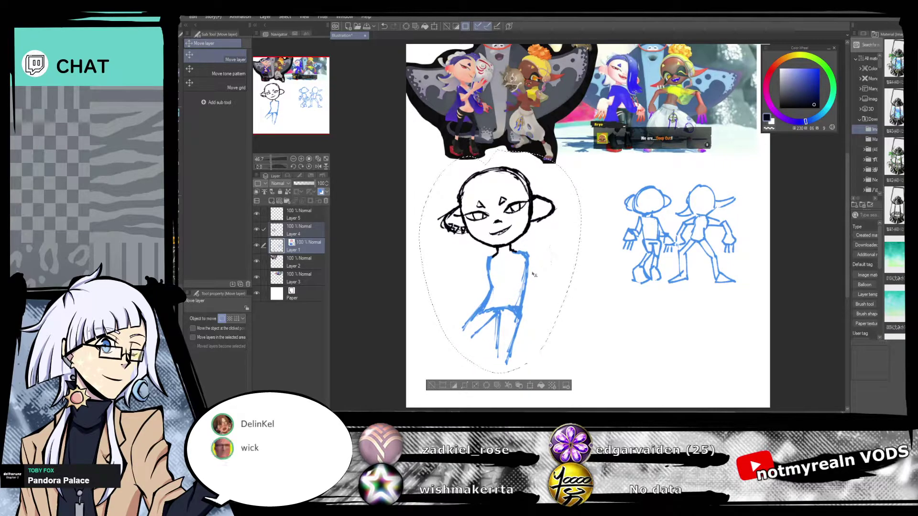
pyautogui.click(431, 385)
# Reinforce the thighs in blue on Layer 1, lengthen the left thigh and arch the waistline higher across the hips.
pyautogui.click(306, 246)
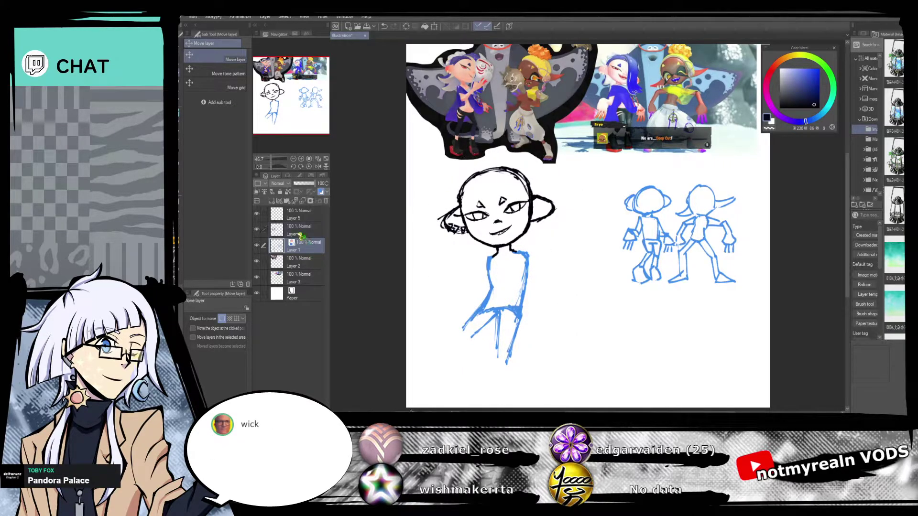
pyautogui.press('p')
pyautogui.moveTo(275, 159); pyautogui.dragTo(273, 164)
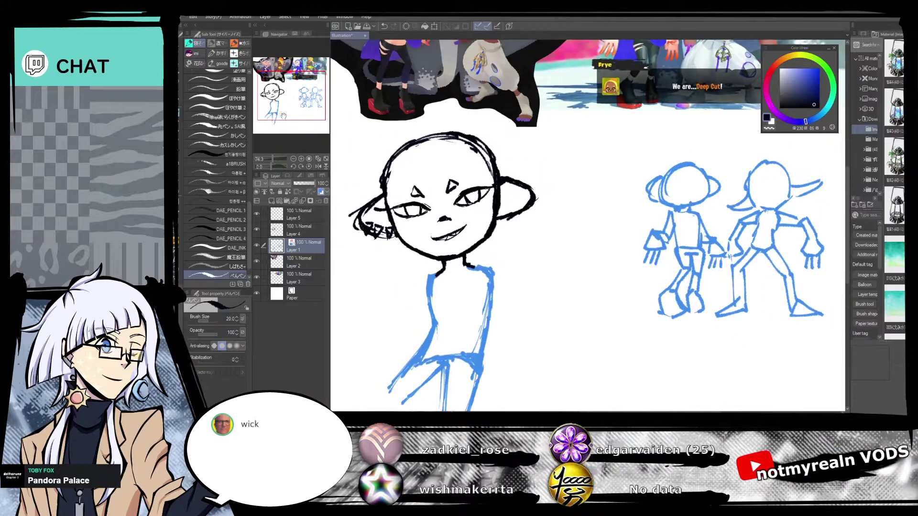
pyautogui.moveTo(286, 124); pyautogui.dragTo(288, 116)
pyautogui.moveTo(537, 249); pyautogui.dragTo(605, 290)
pyautogui.moveTo(525, 255); pyautogui.dragTo(481, 294)
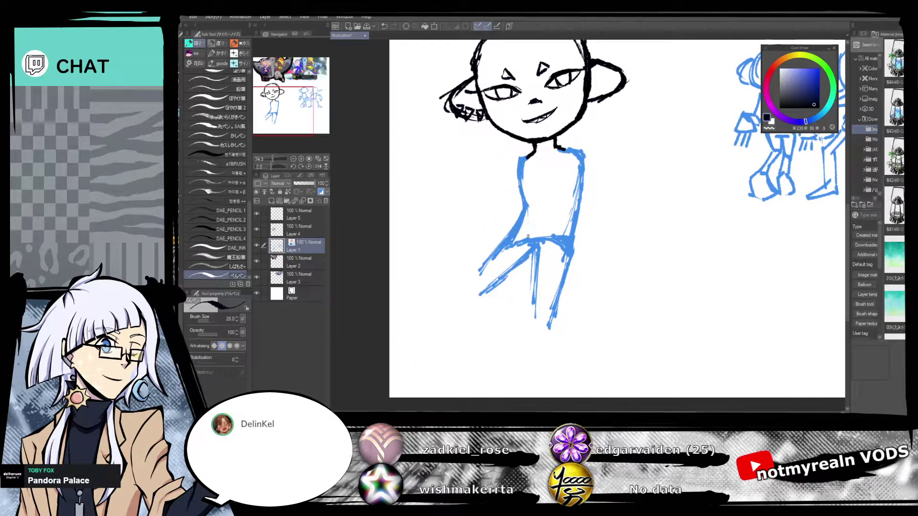
pyautogui.moveTo(542, 231)
pyautogui.mouseDown()
pyautogui.moveTo(573, 247)
pyautogui.moveTo(510, 231)
pyautogui.moveTo(468, 283)
pyautogui.mouseUp()
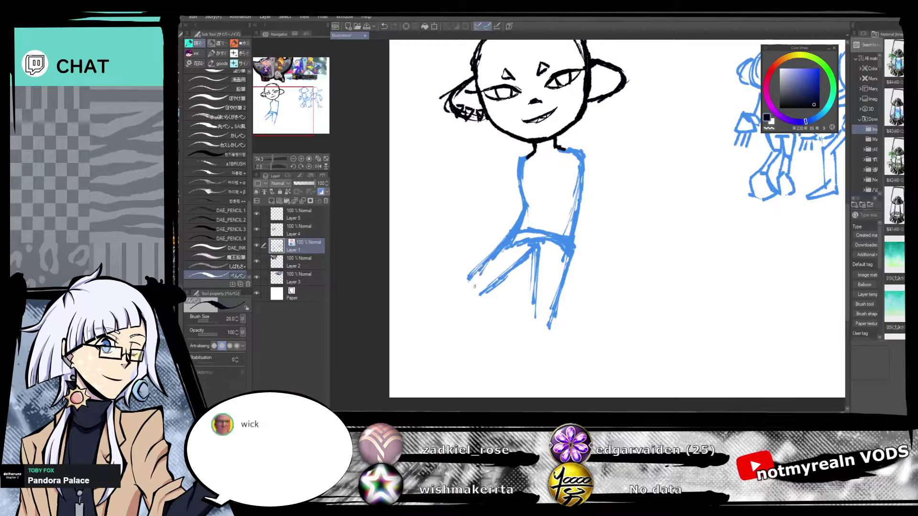
pyautogui.moveTo(582, 293)
pyautogui.mouseDown()
pyautogui.moveTo(590, 250)
pyautogui.moveTo(541, 274)
pyautogui.moveTo(538, 299)
pyautogui.mouseUp()
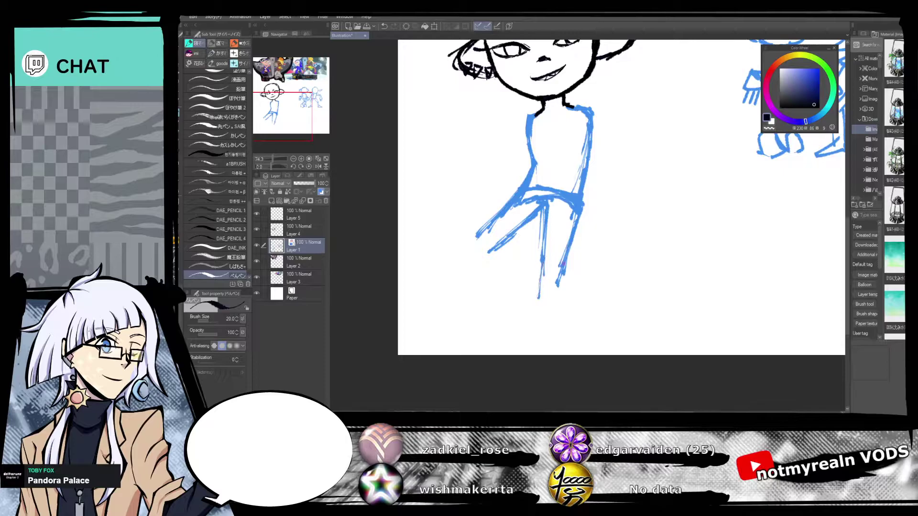
pyautogui.moveTo(612, 217); pyautogui.dragTo(577, 356)
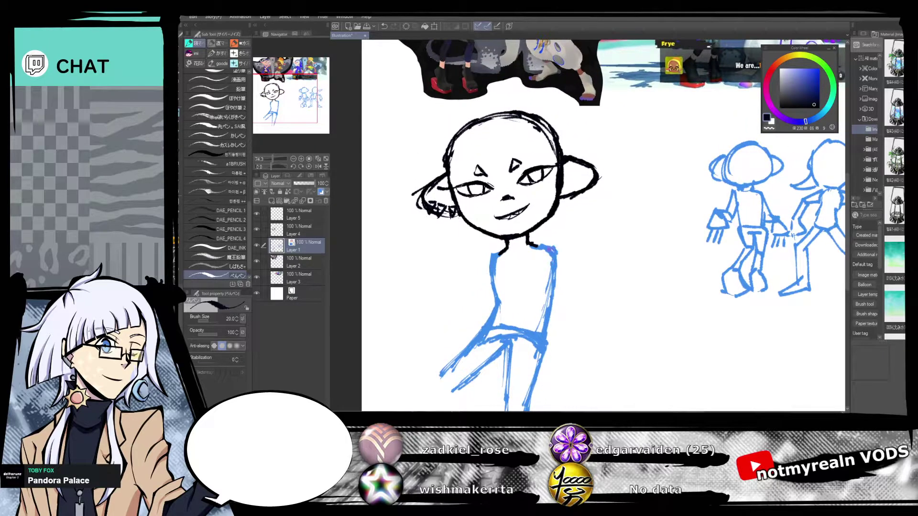
# Draw the right shoulder's slanted outer edge beside the torso on Layer 1 and undo the extra arm strokes.
pyautogui.moveTo(567, 257); pyautogui.dragTo(555, 277)
pyautogui.moveTo(568, 261); pyautogui.dragTo(578, 334)
pyautogui.moveTo(570, 287); pyautogui.dragTo(576, 340)
pyautogui.click(385, 27)
pyautogui.click(385, 26)
pyautogui.click(385, 26)
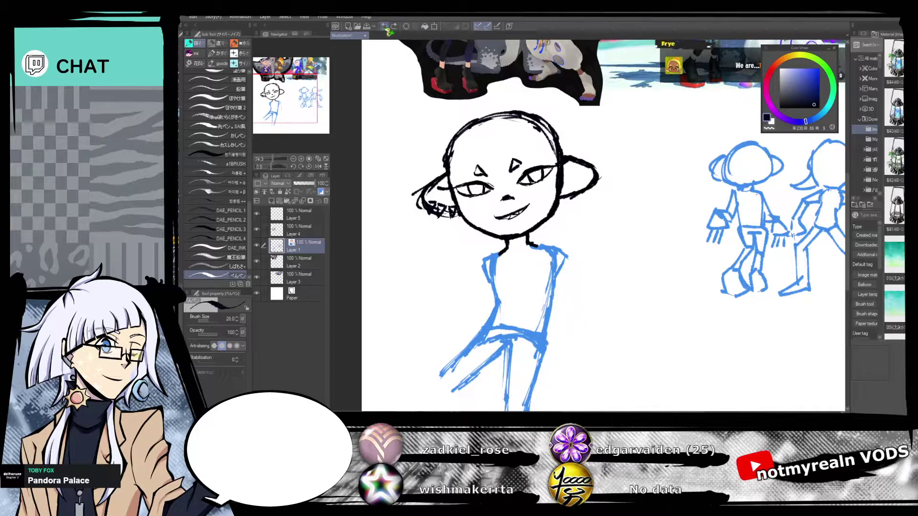
# Draw a curved hair parting line on Layer 5 from the large head's crown down across the face to the neck.
pyautogui.click(304, 214)
pyautogui.moveTo(607, 76)
pyautogui.mouseDown()
pyautogui.moveTo(565, 224)
pyautogui.moveTo(578, 300)
pyautogui.mouseUp()
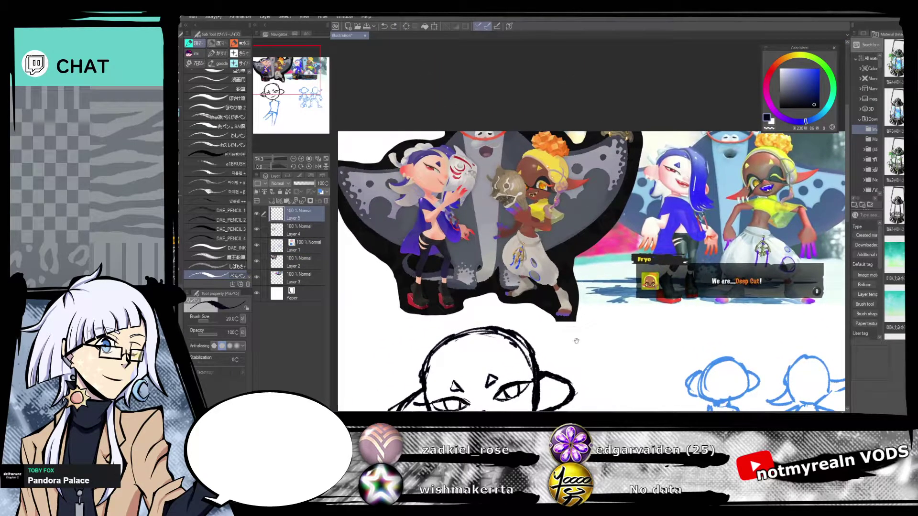
pyautogui.moveTo(573, 342); pyautogui.dragTo(569, 340)
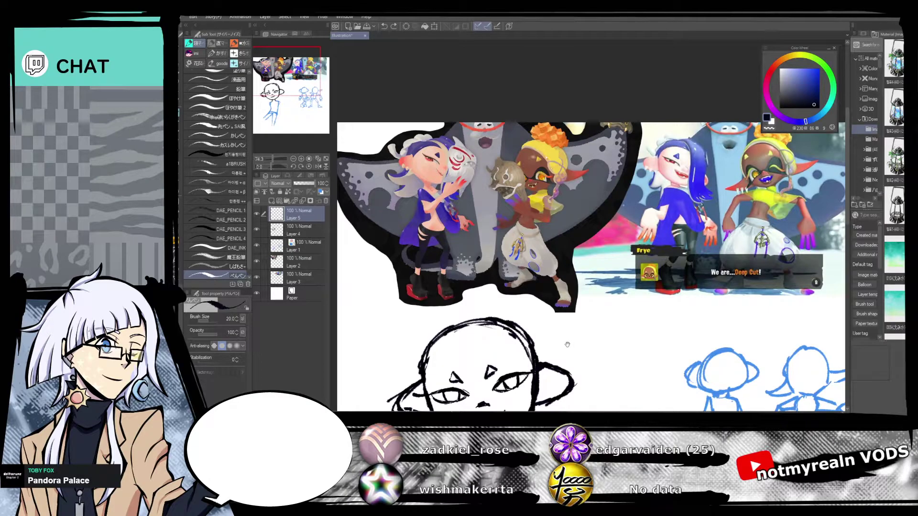
pyautogui.scroll(-3, 566, 331)
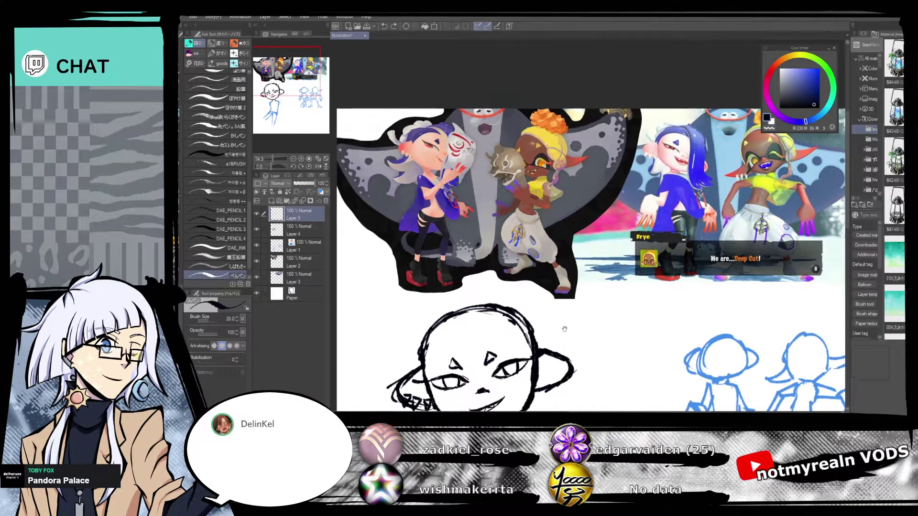
pyautogui.moveTo(529, 303)
pyautogui.mouseDown()
pyautogui.moveTo(549, 197)
pyautogui.moveTo(539, 233)
pyautogui.moveTo(545, 207)
pyautogui.mouseUp()
pyautogui.moveTo(463, 205)
pyautogui.mouseDown()
pyautogui.moveTo(487, 220)
pyautogui.moveTo(498, 265)
pyautogui.mouseUp()
pyautogui.moveTo(486, 228); pyautogui.dragTo(505, 291)
pyautogui.moveTo(495, 247); pyautogui.dragTo(517, 319)
pyautogui.moveTo(560, 213)
pyautogui.mouseDown()
pyautogui.moveTo(571, 302)
pyautogui.moveTo(556, 205)
pyautogui.mouseUp()
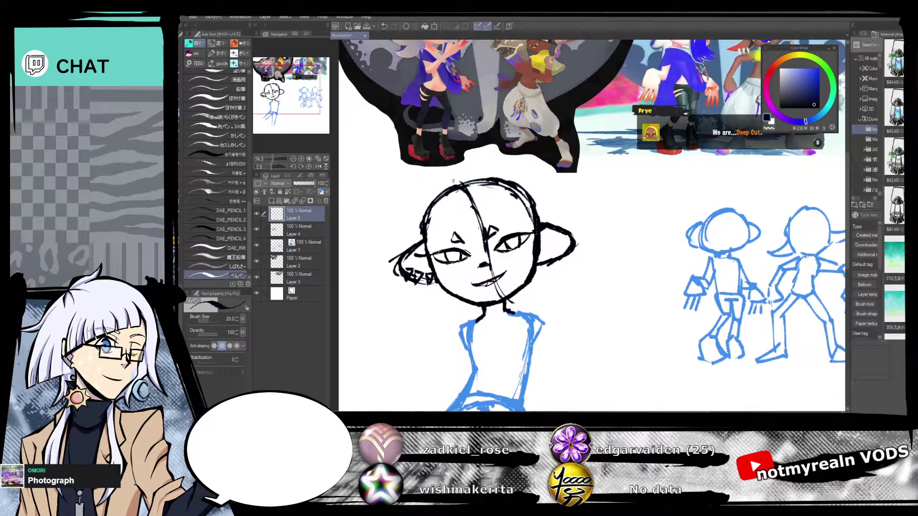
pyautogui.moveTo(477, 210)
pyautogui.mouseDown()
pyautogui.moveTo(507, 301)
pyautogui.moveTo(528, 317)
pyautogui.mouseUp()
pyautogui.moveTo(563, 285); pyautogui.dragTo(542, 342)
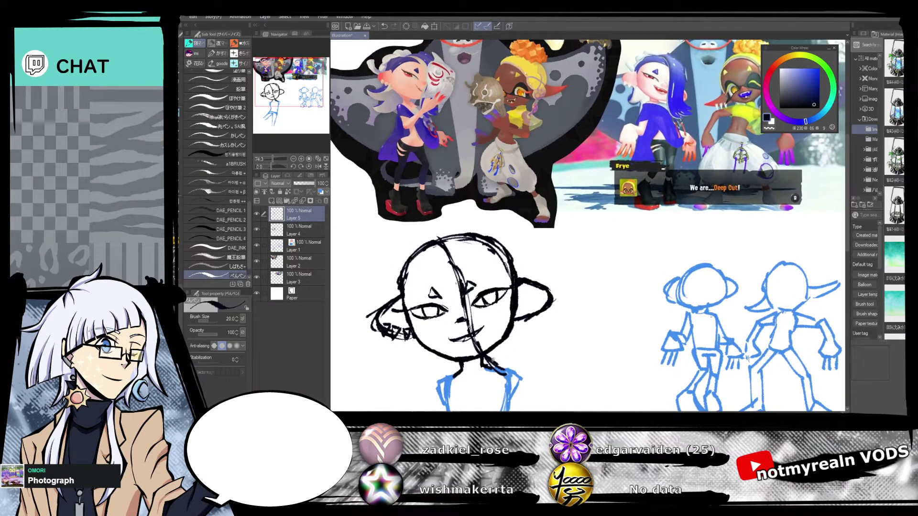
# Sketch jagged hair tips beside the neck and outline the hair over the crown and down past the right ear.
pyautogui.moveTo(487, 361)
pyautogui.mouseDown()
pyautogui.moveTo(505, 374)
pyautogui.moveTo(501, 353)
pyautogui.moveTo(539, 366)
pyautogui.moveTo(521, 345)
pyautogui.mouseUp()
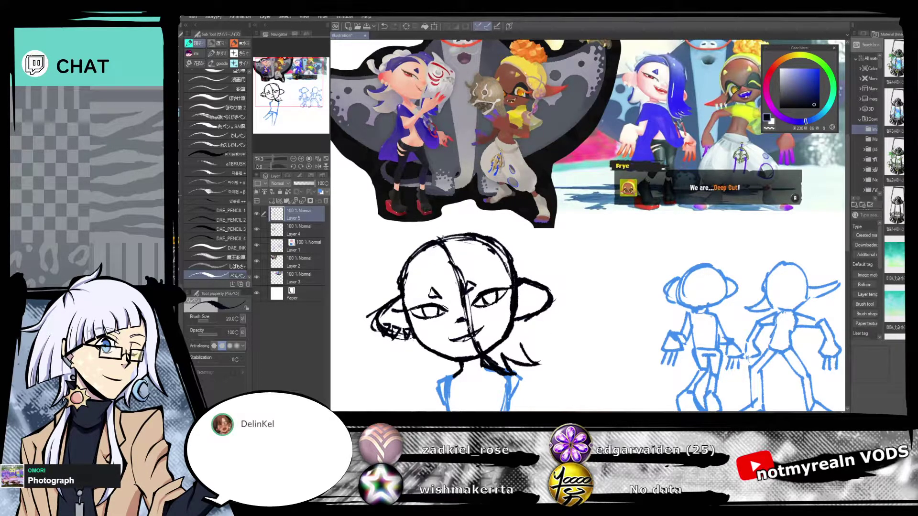
pyautogui.moveTo(431, 239)
pyautogui.mouseDown()
pyautogui.moveTo(478, 221)
pyautogui.moveTo(518, 266)
pyautogui.mouseUp()
pyautogui.moveTo(486, 230); pyautogui.dragTo(518, 273)
pyautogui.moveTo(497, 232)
pyautogui.mouseDown()
pyautogui.moveTo(526, 280)
pyautogui.moveTo(521, 316)
pyautogui.moveTo(543, 348)
pyautogui.moveTo(546, 338)
pyautogui.mouseUp()
pyautogui.moveTo(528, 337)
pyautogui.mouseDown()
pyautogui.moveTo(550, 354)
pyautogui.moveTo(537, 360)
pyautogui.mouseUp()
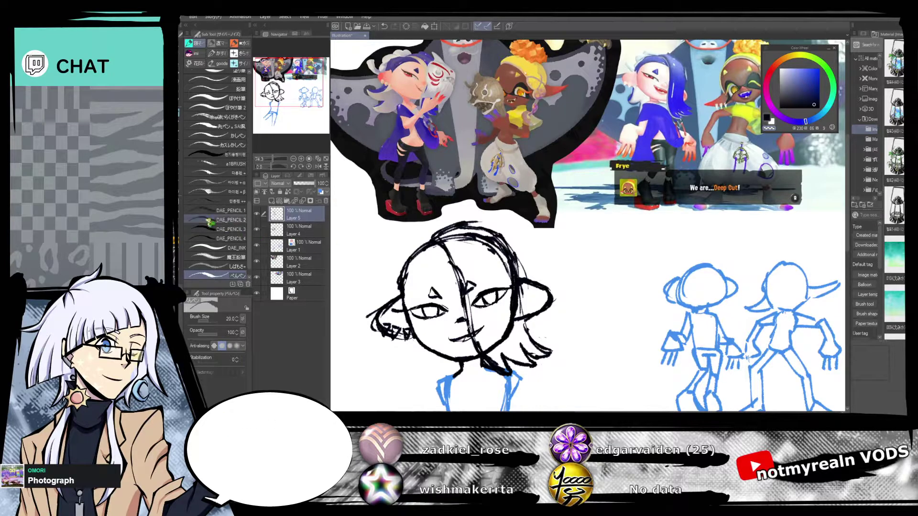
# Turn on the blue layer colour for Layer 5 and reinforce the hair outline around the right of the head.
pyautogui.click(321, 192)
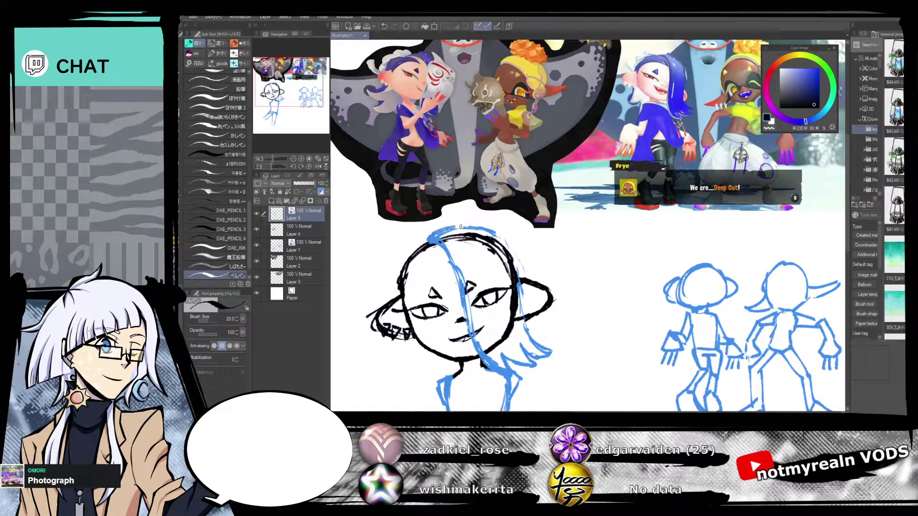
pyautogui.moveTo(492, 233)
pyautogui.mouseDown()
pyautogui.moveTo(518, 268)
pyautogui.moveTo(524, 316)
pyautogui.mouseUp()
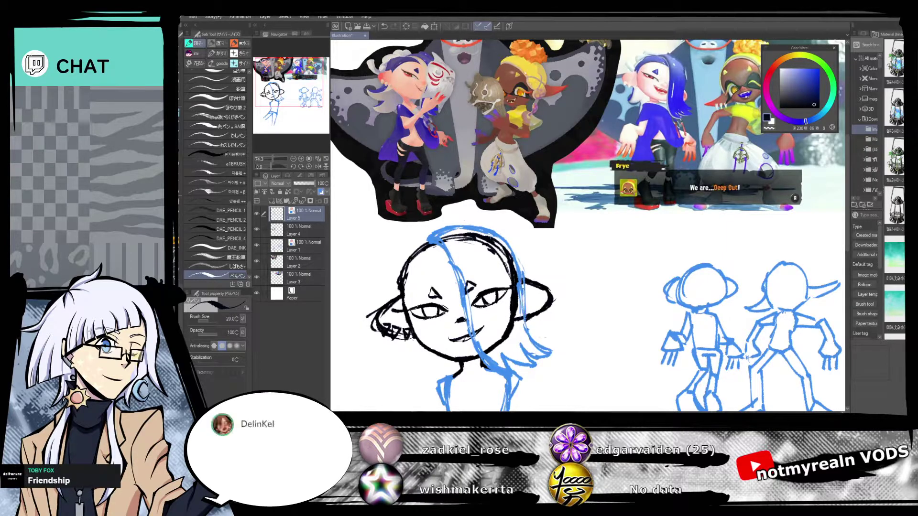
pyautogui.moveTo(554, 345)
pyautogui.mouseDown()
pyautogui.moveTo(516, 349)
pyautogui.moveTo(586, 326)
pyautogui.mouseUp()
pyautogui.moveTo(466, 226); pyautogui.dragTo(490, 301)
pyautogui.click(321, 192)
pyautogui.click(321, 192)
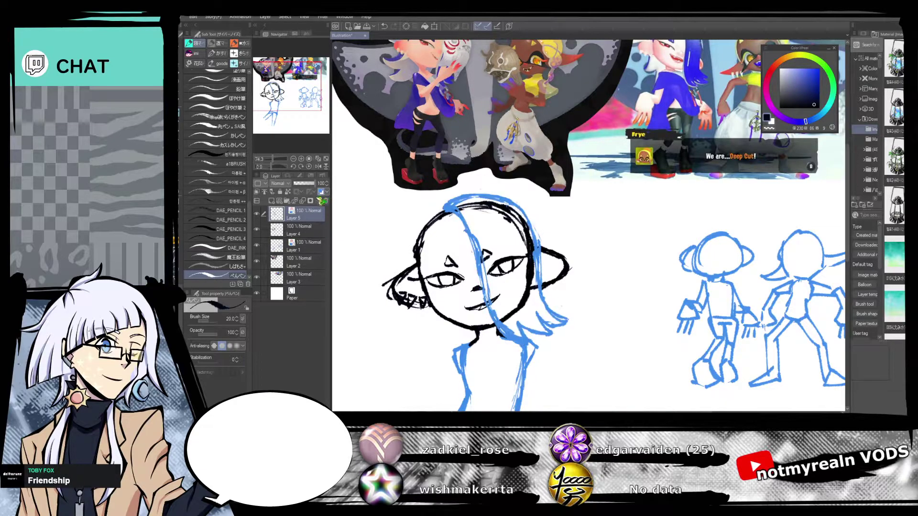
pyautogui.moveTo(512, 205); pyautogui.dragTo(543, 245)
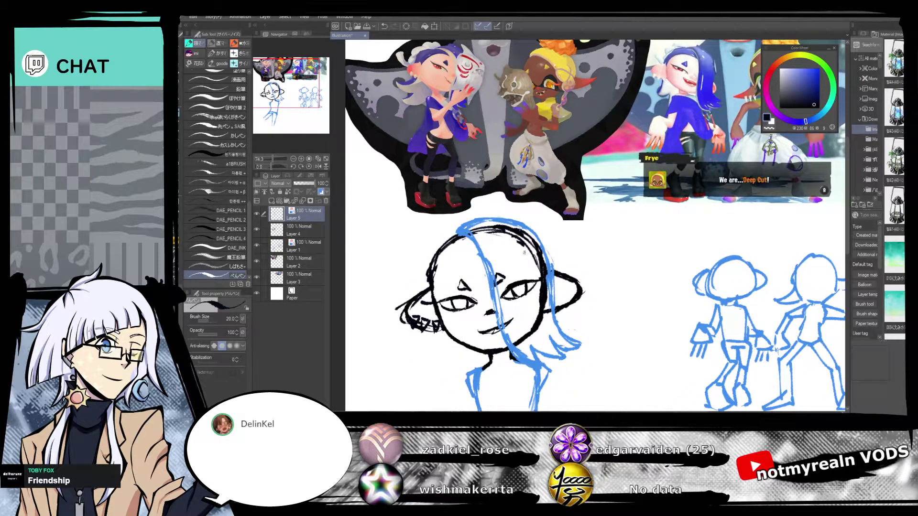
# Draw a fringe line curving from the parting across the forehead to the left temple, and briefly hide Layer 1 to check the head.
pyautogui.moveTo(477, 248)
pyautogui.mouseDown()
pyautogui.moveTo(452, 262)
pyautogui.moveTo(440, 289)
pyautogui.mouseUp()
pyautogui.moveTo(604, 235); pyautogui.dragTo(606, 236)
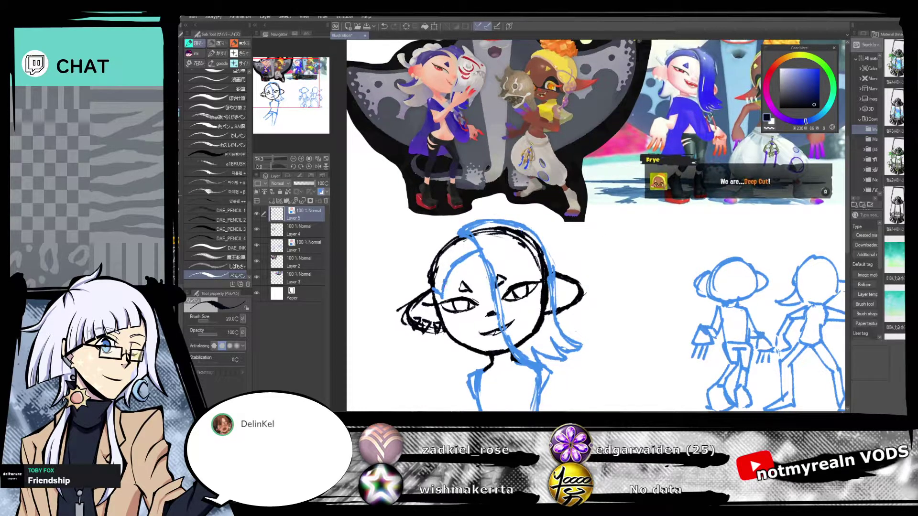
pyautogui.press('c')
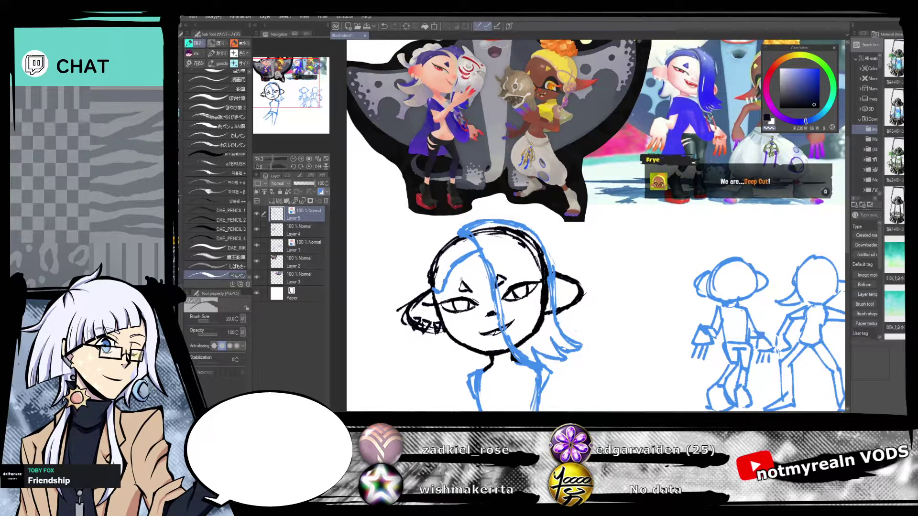
pyautogui.click(257, 261)
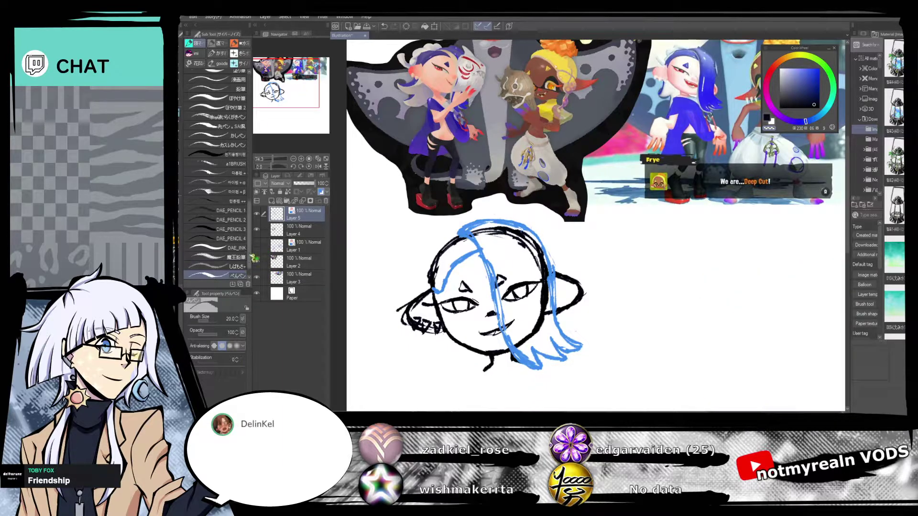
pyautogui.click(257, 262)
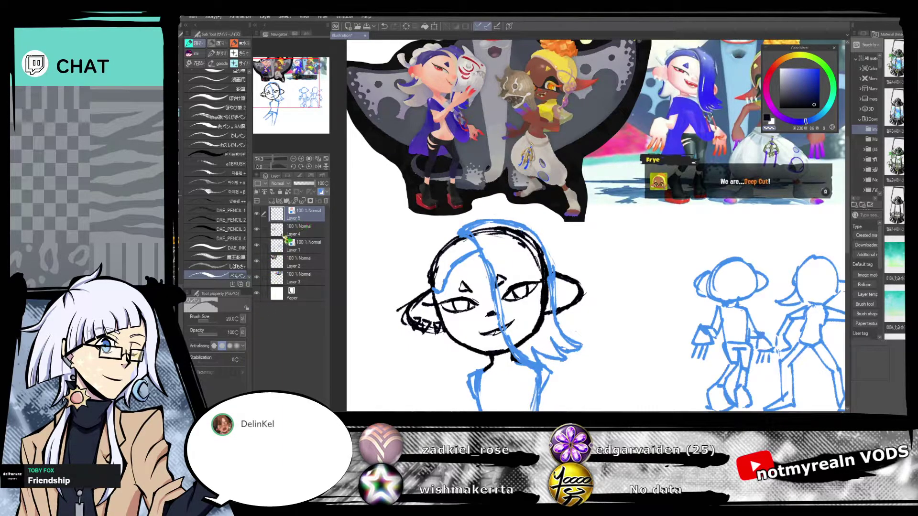
# Try erasing the black eye, brow mark and head outline covered by the hair on Layer 4, and undo the erasing.
pyautogui.click(297, 230)
pyautogui.press('x')
pyautogui.click(182, 182)
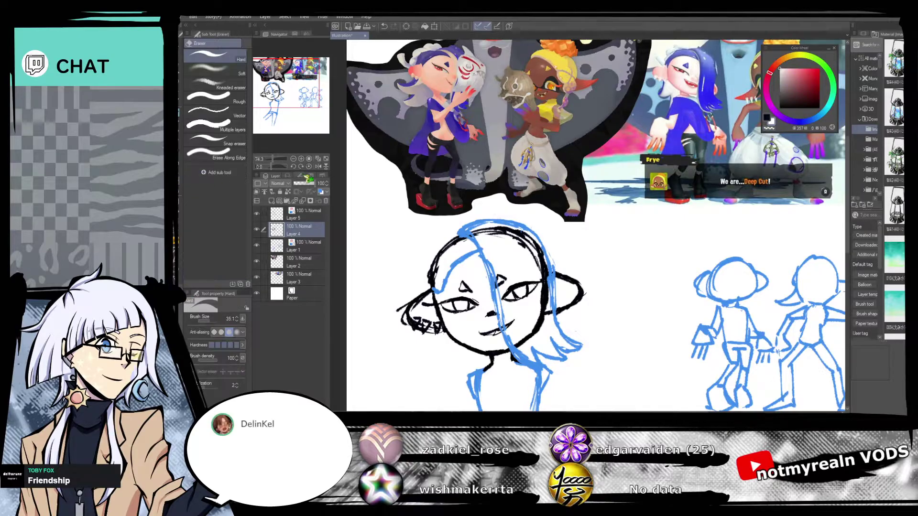
pyautogui.moveTo(519, 296)
pyautogui.mouseDown()
pyautogui.moveTo(500, 287)
pyautogui.moveTo(505, 328)
pyautogui.mouseUp()
pyautogui.moveTo(502, 281); pyautogui.dragTo(517, 342)
pyautogui.moveTo(507, 301); pyautogui.dragTo(524, 342)
pyautogui.moveTo(515, 261)
pyautogui.mouseDown()
pyautogui.moveTo(544, 270)
pyautogui.moveTo(522, 232)
pyautogui.moveTo(522, 242)
pyautogui.moveTo(519, 232)
pyautogui.moveTo(471, 230)
pyautogui.mouseUp()
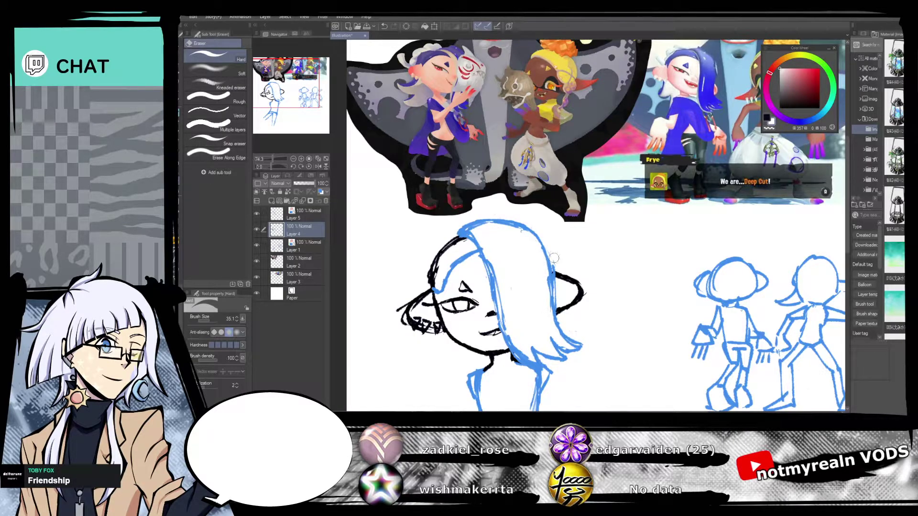
pyautogui.click(385, 26)
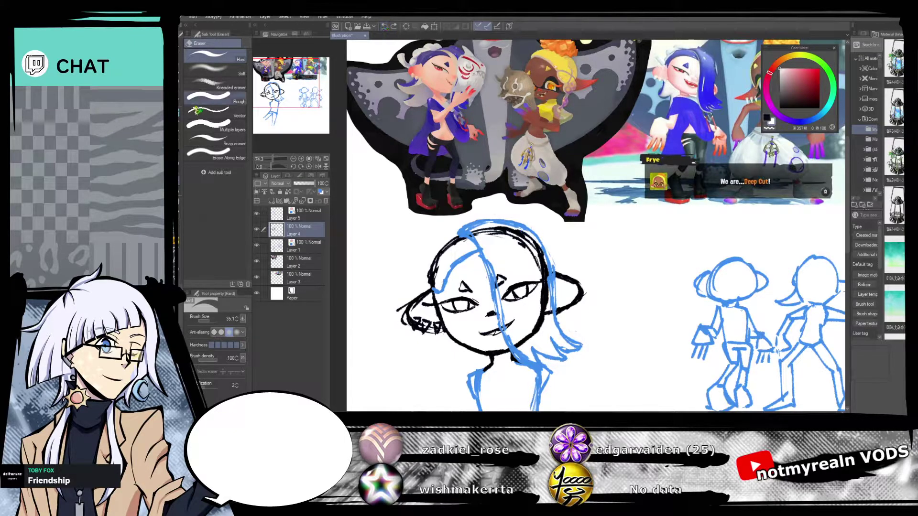
# Try lassoing and shifting the mouth on Layer 4, undo the move and clear the selection.
pyautogui.press('m')
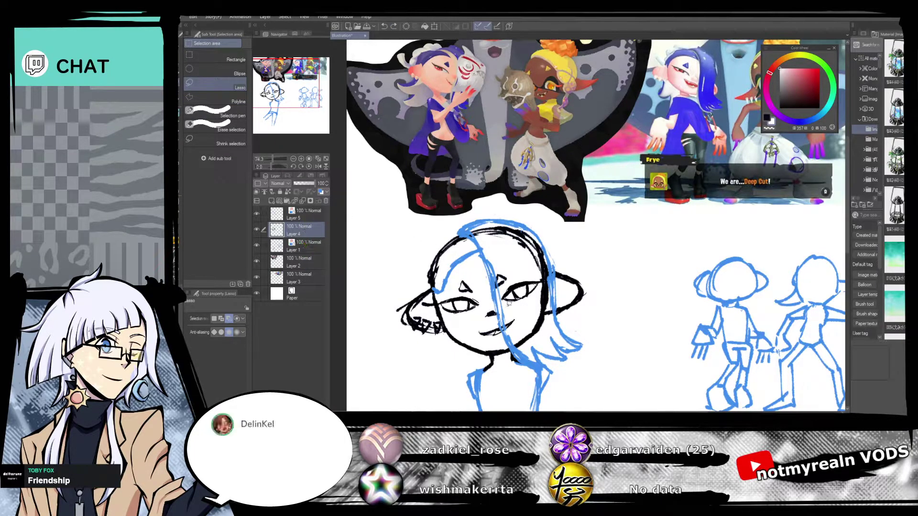
pyautogui.moveTo(480, 317); pyautogui.dragTo(478, 319)
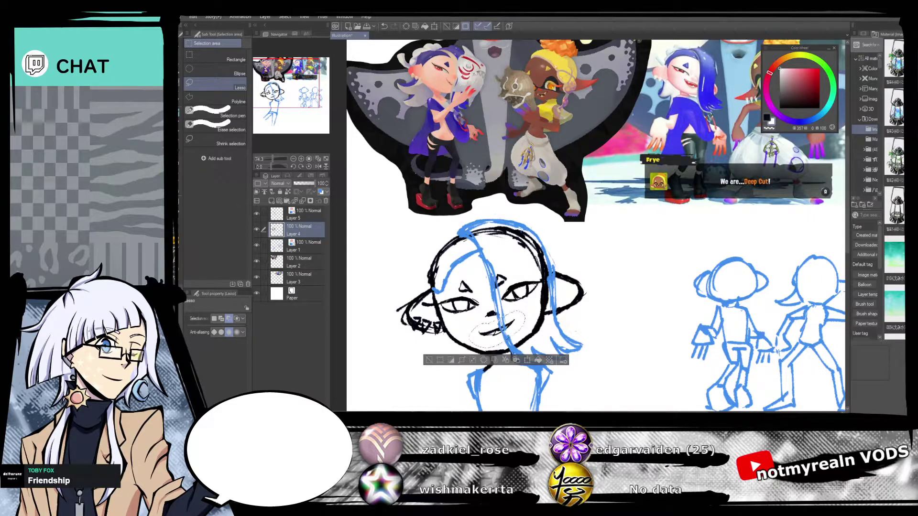
pyautogui.press('k')
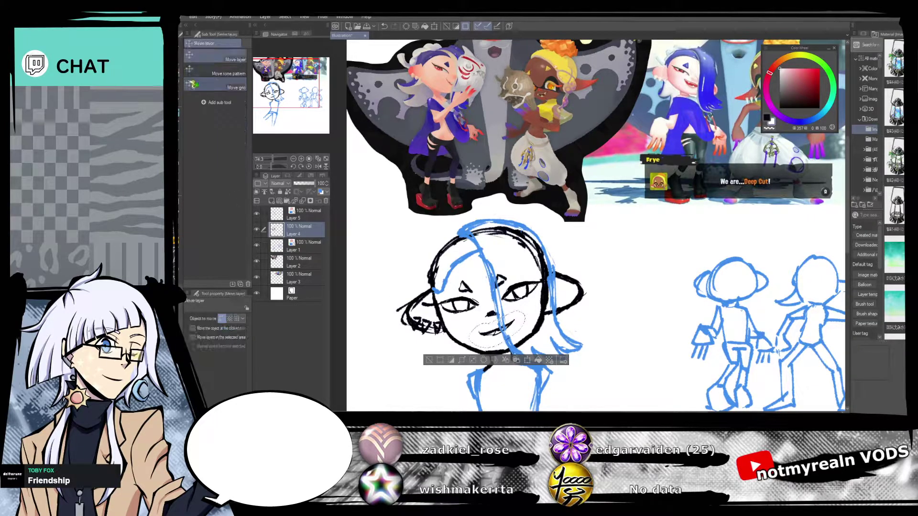
pyautogui.moveTo(506, 326); pyautogui.dragTo(509, 330)
pyautogui.click(384, 26)
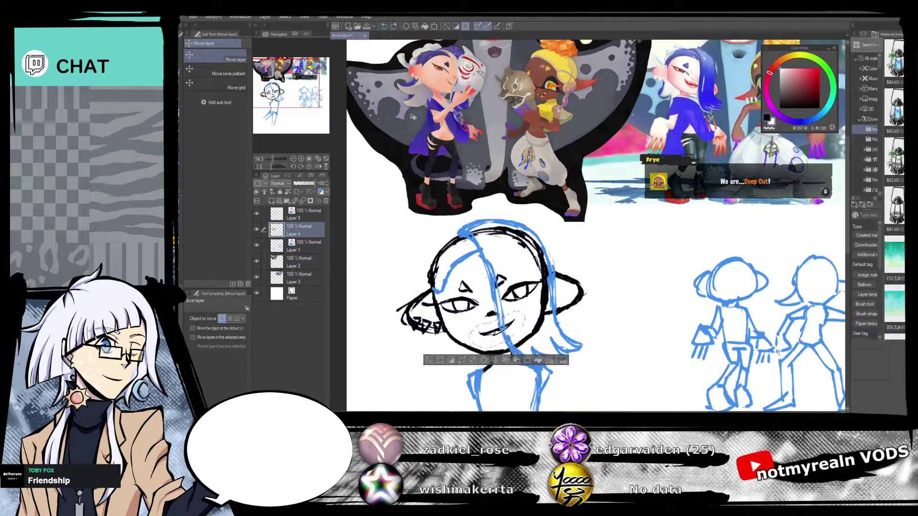
pyautogui.click(430, 361)
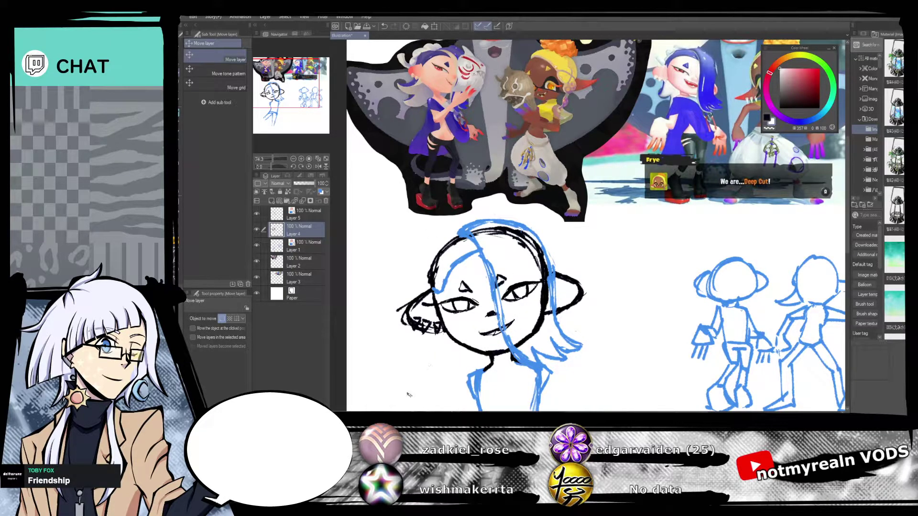
# Lasso the central parting strand on Layer 5, shift it slightly right across the face and deselect it.
pyautogui.click(182, 86)
pyautogui.click(311, 216)
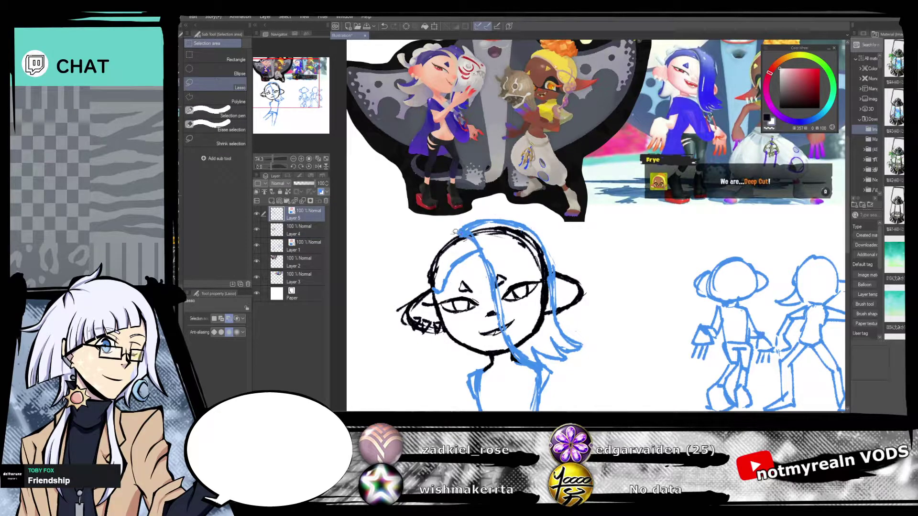
pyautogui.moveTo(471, 238); pyautogui.dragTo(489, 310)
pyautogui.moveTo(509, 356)
pyautogui.mouseDown()
pyautogui.moveTo(533, 381)
pyautogui.moveTo(563, 376)
pyautogui.mouseUp()
pyautogui.moveTo(539, 353)
pyautogui.mouseDown()
pyautogui.moveTo(511, 266)
pyautogui.moveTo(483, 229)
pyautogui.moveTo(493, 223)
pyautogui.moveTo(434, 237)
pyautogui.mouseUp()
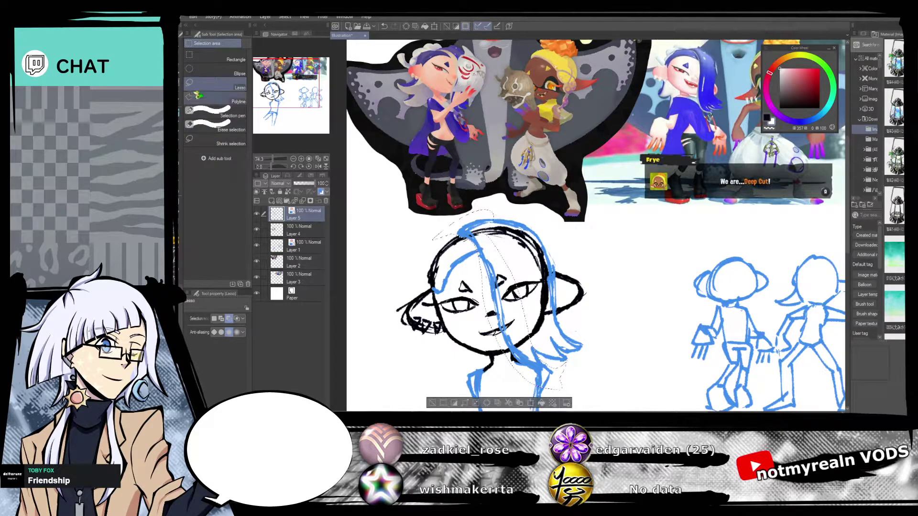
pyautogui.press('k')
pyautogui.moveTo(511, 309)
pyautogui.mouseDown()
pyautogui.moveTo(520, 306)
pyautogui.moveTo(522, 325)
pyautogui.mouseUp()
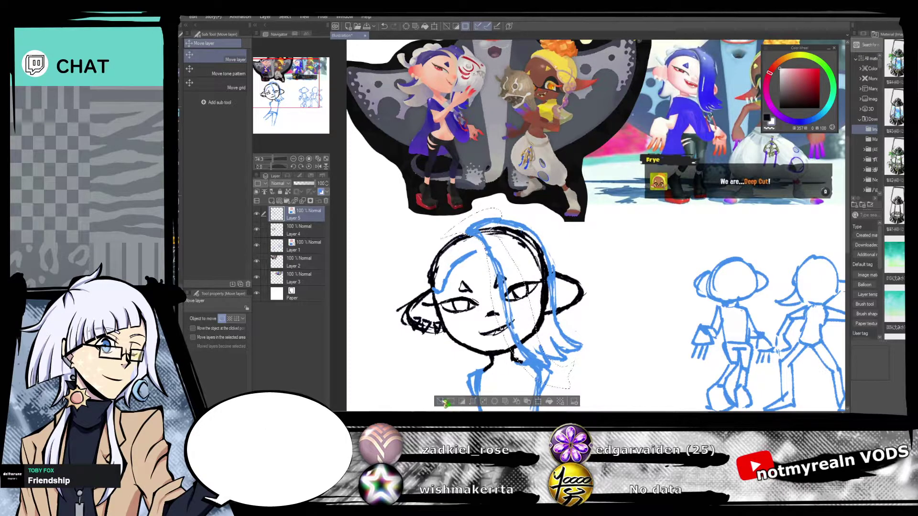
pyautogui.hotkey('ctrl', 'd')
# Reconnect the fringe line to the parting and draw the hair's outer edge from the crown around the left of the head.
pyautogui.press('p')
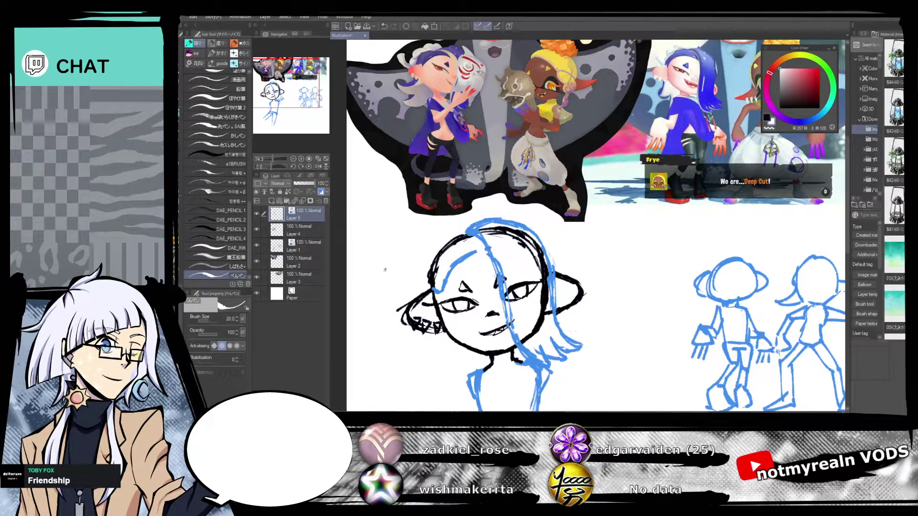
pyautogui.press('x')
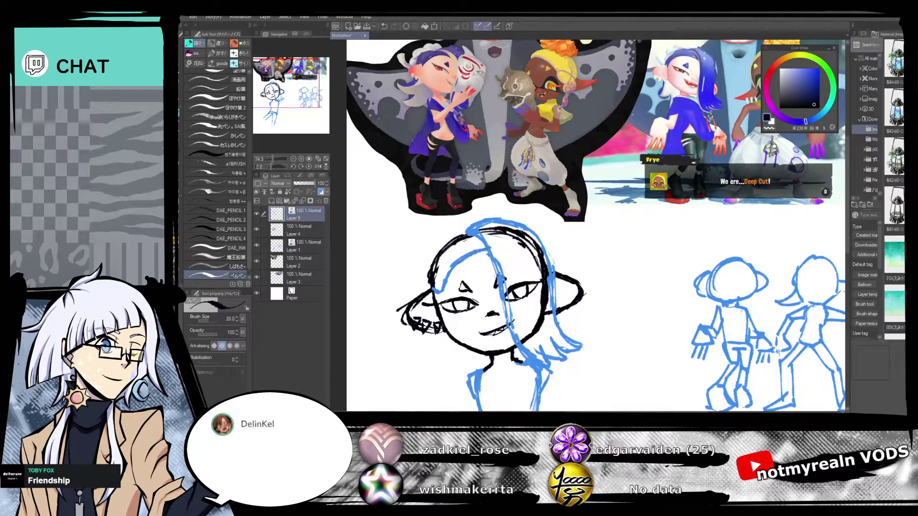
pyautogui.click(257, 293)
pyautogui.click(257, 293)
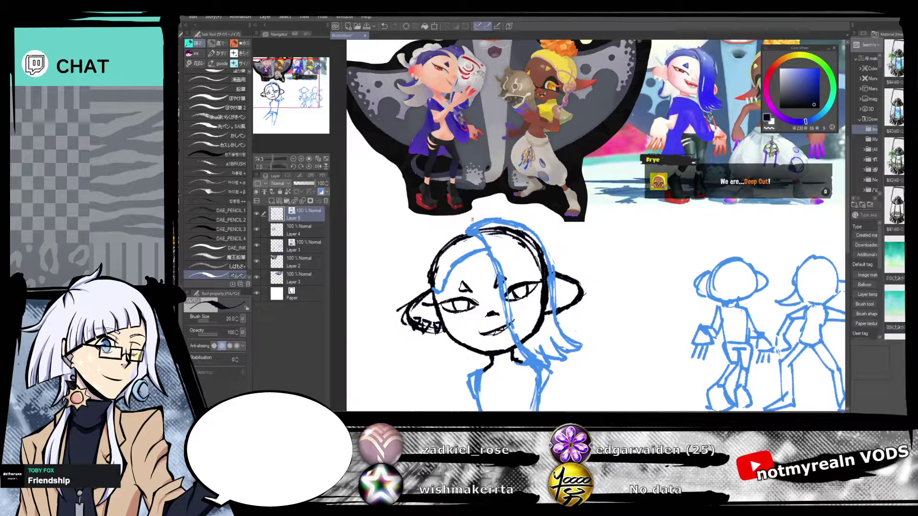
pyautogui.moveTo(484, 255); pyautogui.dragTo(483, 297)
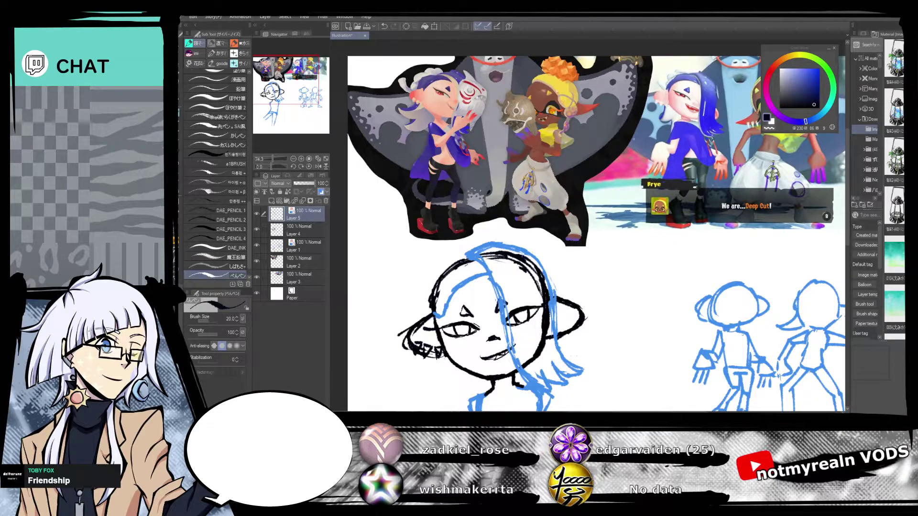
pyautogui.moveTo(778, 376); pyautogui.dragTo(786, 352)
pyautogui.moveTo(478, 231)
pyautogui.mouseDown()
pyautogui.moveTo(448, 248)
pyautogui.moveTo(434, 288)
pyautogui.mouseUp()
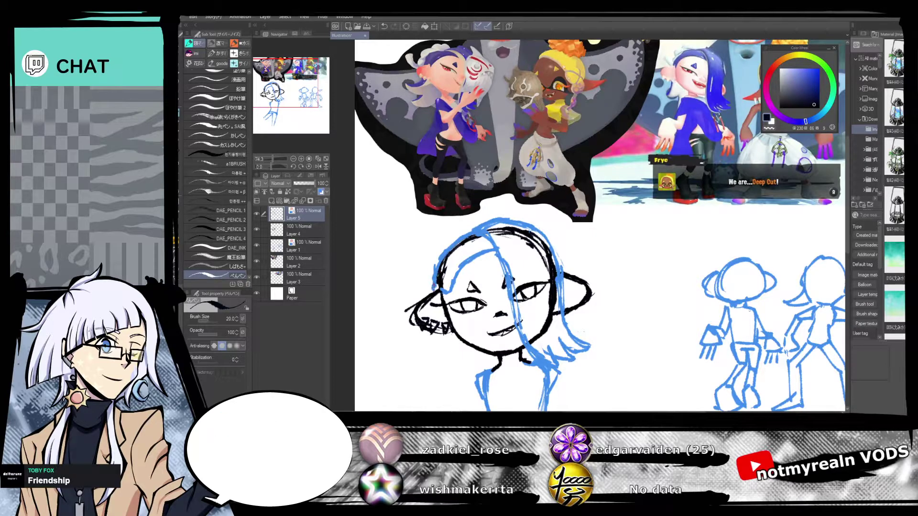
# Sketch a looped hair bun at the upper left of the crown, with a curled tip sticking out to the left.
pyautogui.moveTo(572, 302); pyautogui.dragTo(571, 345)
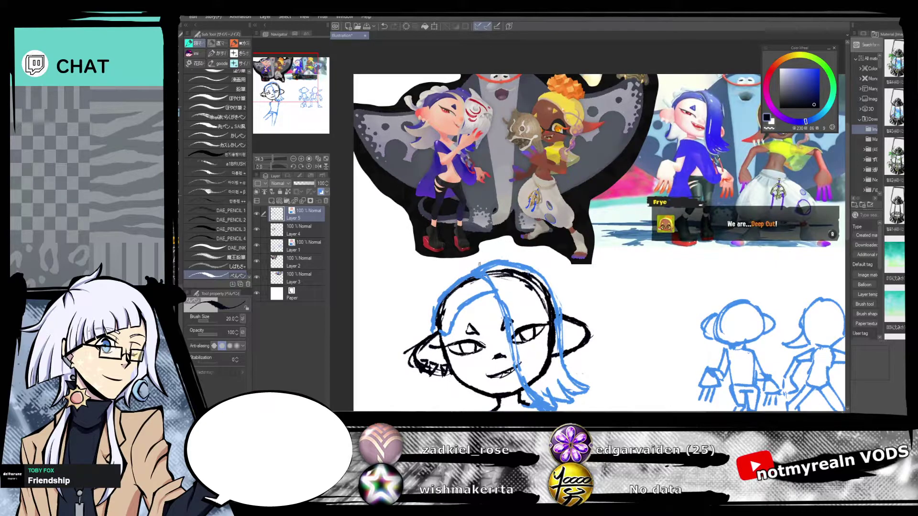
pyautogui.moveTo(472, 264)
pyautogui.mouseDown()
pyautogui.moveTo(431, 283)
pyautogui.moveTo(431, 300)
pyautogui.moveTo(430, 285)
pyautogui.moveTo(453, 285)
pyautogui.moveTo(434, 283)
pyautogui.moveTo(457, 280)
pyautogui.moveTo(474, 267)
pyautogui.mouseUp()
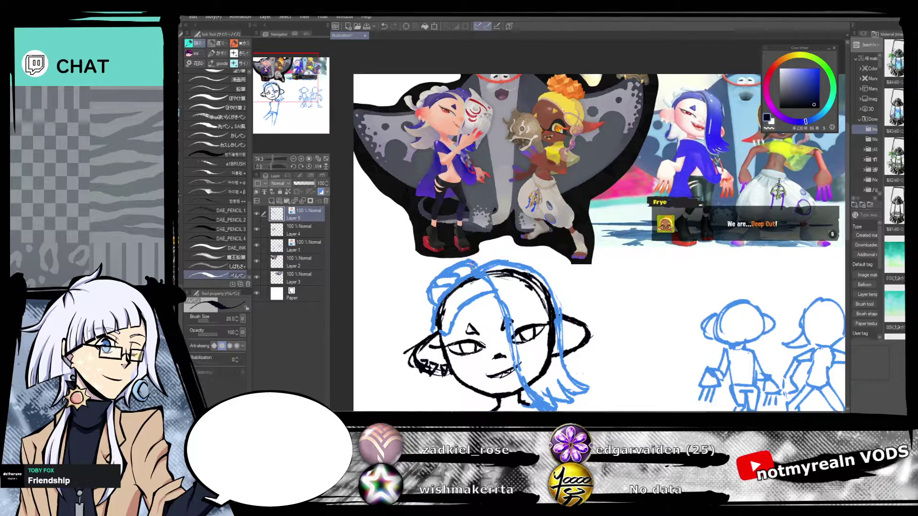
pyautogui.moveTo(425, 299)
pyautogui.mouseDown()
pyautogui.moveTo(404, 295)
pyautogui.moveTo(417, 310)
pyautogui.moveTo(435, 304)
pyautogui.mouseUp()
pyautogui.moveTo(467, 265); pyautogui.dragTo(460, 211)
# Draw a thin lock of hair hanging down from behind the left ear.
pyautogui.moveTo(432, 248)
pyautogui.mouseDown()
pyautogui.moveTo(423, 281)
pyautogui.moveTo(470, 295)
pyautogui.moveTo(445, 292)
pyautogui.moveTo(440, 267)
pyautogui.moveTo(428, 311)
pyautogui.mouseUp()
pyautogui.scroll(-2, 451, 351)
pyautogui.moveTo(441, 278); pyautogui.dragTo(416, 314)
pyautogui.scroll(3, 530, 271)
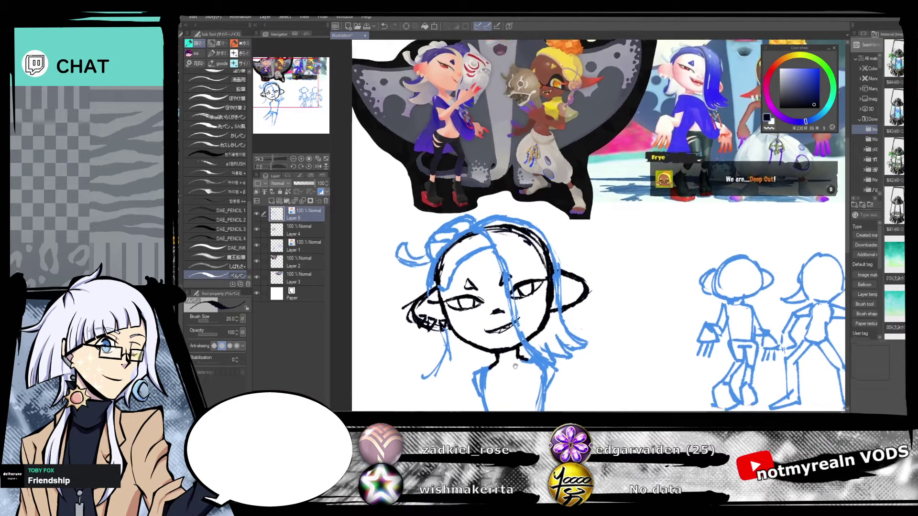
# Finish the lower left lock of hair on Layer 5 with flared, pointed ends beside the neck.
pyautogui.scroll(-4, 530, 271)
pyautogui.moveTo(530, 270); pyautogui.dragTo(527, 267)
pyautogui.moveTo(416, 274)
pyautogui.mouseDown()
pyautogui.moveTo(401, 279)
pyautogui.moveTo(426, 290)
pyautogui.moveTo(450, 273)
pyautogui.mouseUp()
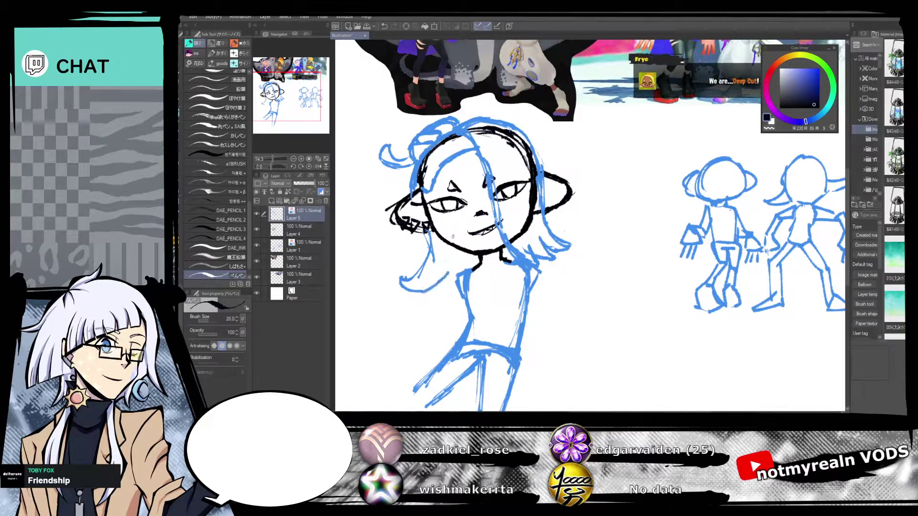
pyautogui.scroll(3, 450, 275)
pyautogui.scroll(-2, 512, 337)
pyautogui.moveTo(462, 312)
pyautogui.mouseDown()
pyautogui.moveTo(451, 345)
pyautogui.moveTo(479, 351)
pyautogui.mouseUp()
# Lasso the lower left lock of hair, shift it slightly up towards the ear and deselect it.
pyautogui.press('m')
pyautogui.moveTo(462, 275)
pyautogui.mouseDown()
pyautogui.moveTo(450, 270)
pyautogui.moveTo(408, 326)
pyautogui.moveTo(488, 336)
pyautogui.moveTo(482, 314)
pyautogui.moveTo(482, 324)
pyautogui.mouseUp()
pyautogui.press('k')
pyautogui.moveTo(558, 260); pyautogui.dragTo(549, 318)
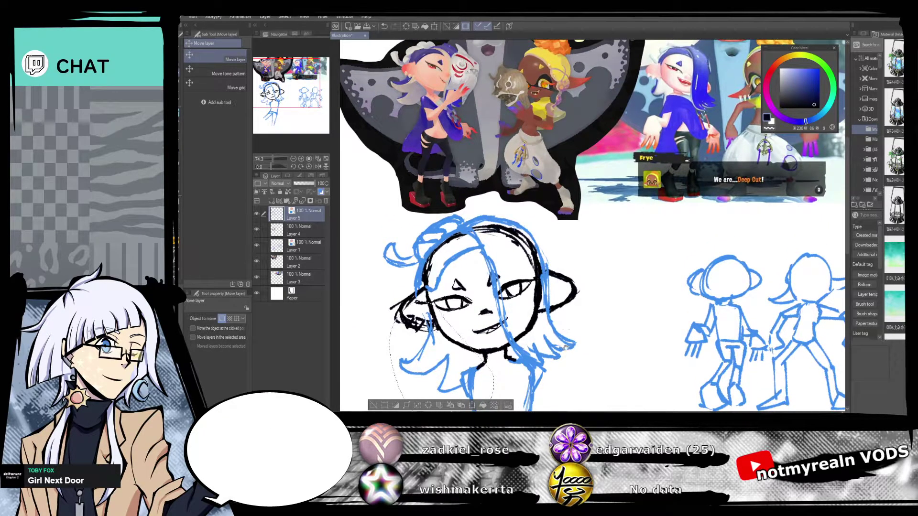
pyautogui.moveTo(566, 354); pyautogui.dragTo(556, 268)
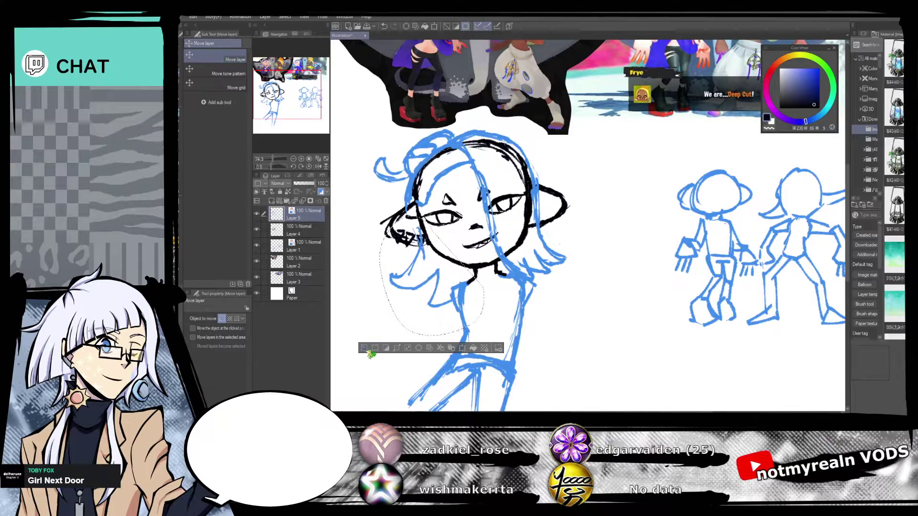
pyautogui.click(364, 352)
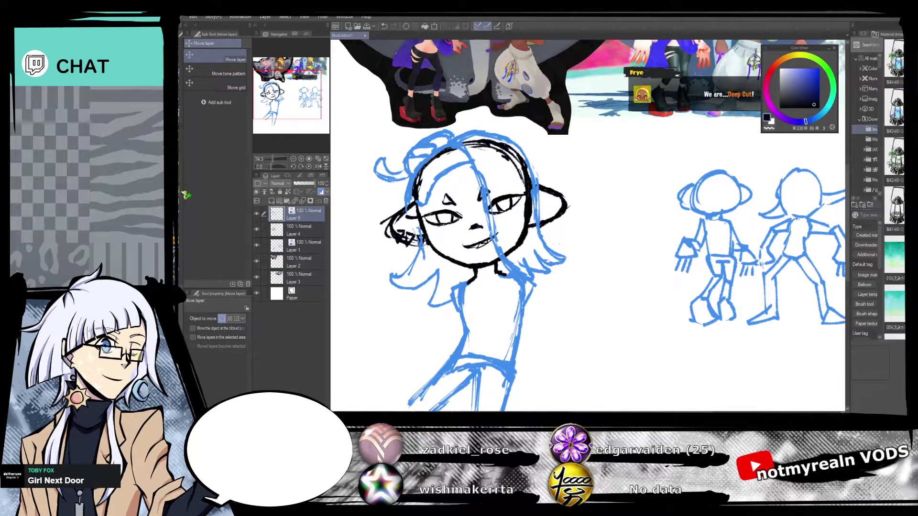
# Erase the whole blue body sketch below the head on Layer 1, checking the layers by briefly hiding Layer 5.
pyautogui.press('e')
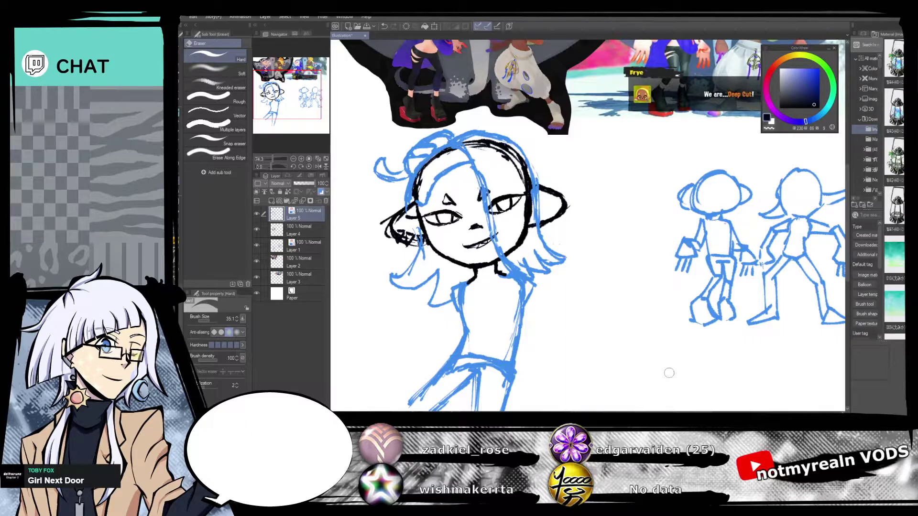
pyautogui.scroll(-5, 560, 311)
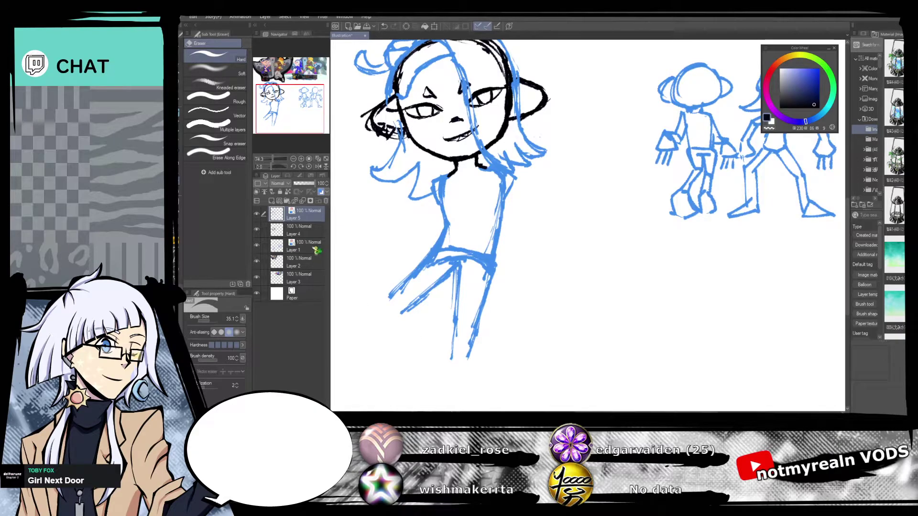
pyautogui.click(306, 248)
pyautogui.click(257, 219)
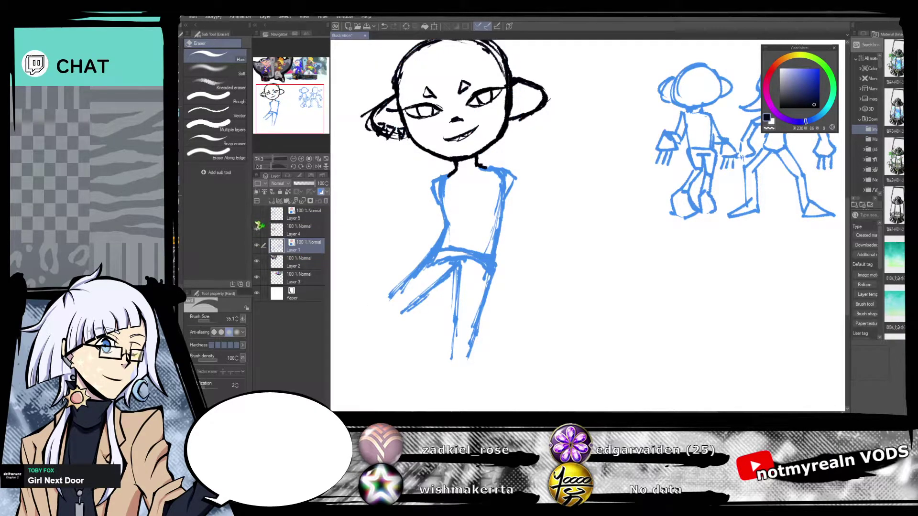
pyautogui.click(257, 214)
pyautogui.moveTo(462, 163)
pyautogui.mouseDown()
pyautogui.moveTo(424, 222)
pyautogui.moveTo(427, 254)
pyautogui.moveTo(427, 206)
pyautogui.moveTo(442, 196)
pyautogui.moveTo(455, 209)
pyautogui.moveTo(503, 149)
pyautogui.moveTo(521, 164)
pyautogui.moveTo(487, 269)
pyautogui.moveTo(475, 368)
pyautogui.moveTo(472, 324)
pyautogui.moveTo(454, 341)
pyautogui.moveTo(444, 305)
pyautogui.moveTo(417, 285)
pyautogui.moveTo(388, 323)
pyautogui.moveTo(386, 296)
pyautogui.moveTo(397, 284)
pyautogui.moveTo(467, 280)
pyautogui.mouseUp()
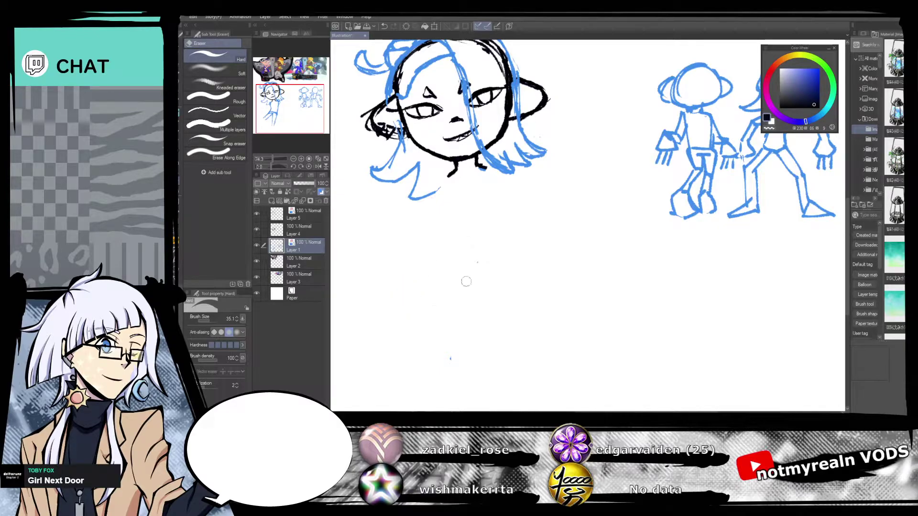
# Extend the neck lines outward into both shoulders in black on Layer 4.
pyautogui.click(182, 121)
pyautogui.moveTo(570, 114); pyautogui.dragTo(477, 358)
pyautogui.moveTo(530, 250); pyautogui.dragTo(598, 272)
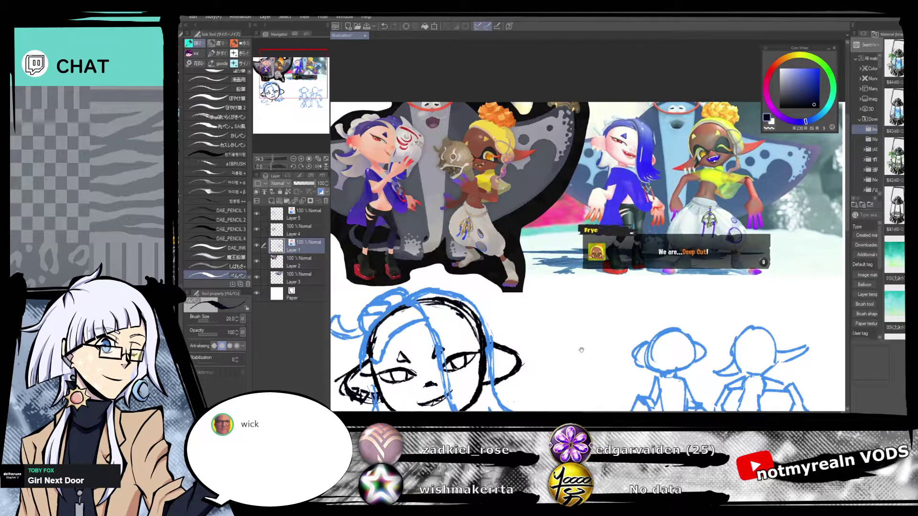
pyautogui.moveTo(601, 358)
pyautogui.mouseDown()
pyautogui.moveTo(607, 310)
pyautogui.moveTo(504, 253)
pyautogui.moveTo(508, 341)
pyautogui.mouseUp()
pyautogui.click(317, 229)
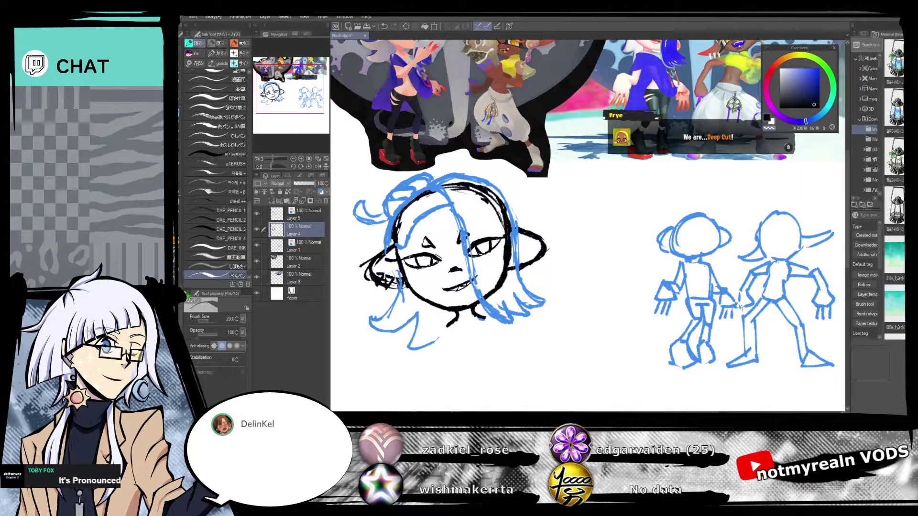
pyautogui.press('c')
pyautogui.moveTo(454, 322)
pyautogui.mouseDown()
pyautogui.moveTo(489, 254)
pyautogui.moveTo(473, 260)
pyautogui.mouseUp()
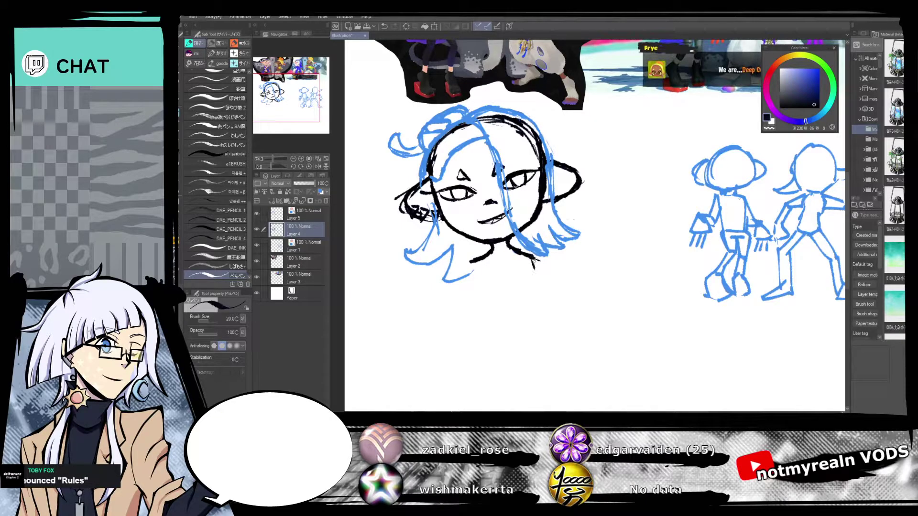
pyautogui.moveTo(539, 256)
pyautogui.mouseDown()
pyautogui.moveTo(526, 313)
pyautogui.moveTo(548, 266)
pyautogui.mouseUp()
# Draw both sides of the torso, tapering down from the shoulders towards the waist.
pyautogui.moveTo(465, 225)
pyautogui.mouseDown()
pyautogui.moveTo(462, 261)
pyautogui.moveTo(476, 295)
pyautogui.mouseUp()
pyautogui.moveTo(526, 224); pyautogui.dragTo(518, 292)
pyautogui.moveTo(523, 251); pyautogui.dragTo(520, 292)
pyautogui.moveTo(464, 231); pyautogui.dragTo(475, 297)
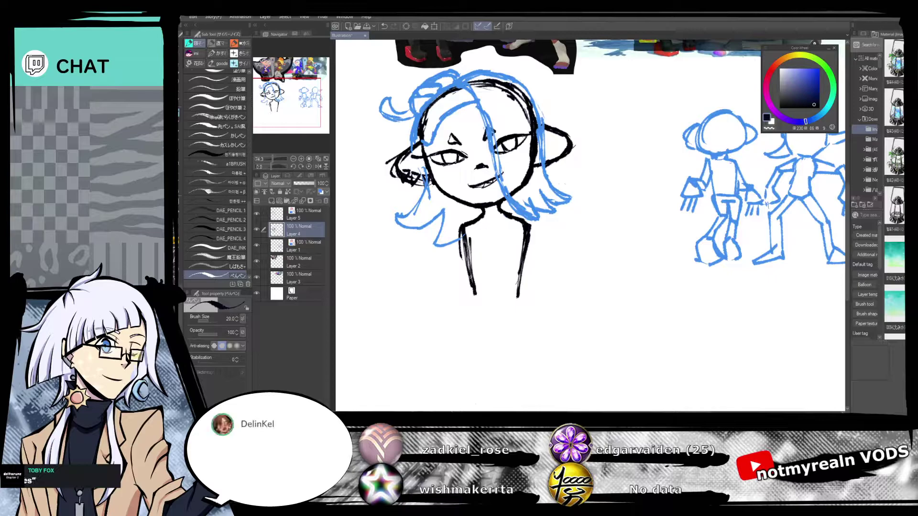
# Erase the stray outer strokes along both sides of the torso.
pyautogui.press('e')
pyautogui.moveTo(460, 235); pyautogui.dragTo(470, 294)
pyautogui.moveTo(477, 236); pyautogui.dragTo(473, 259)
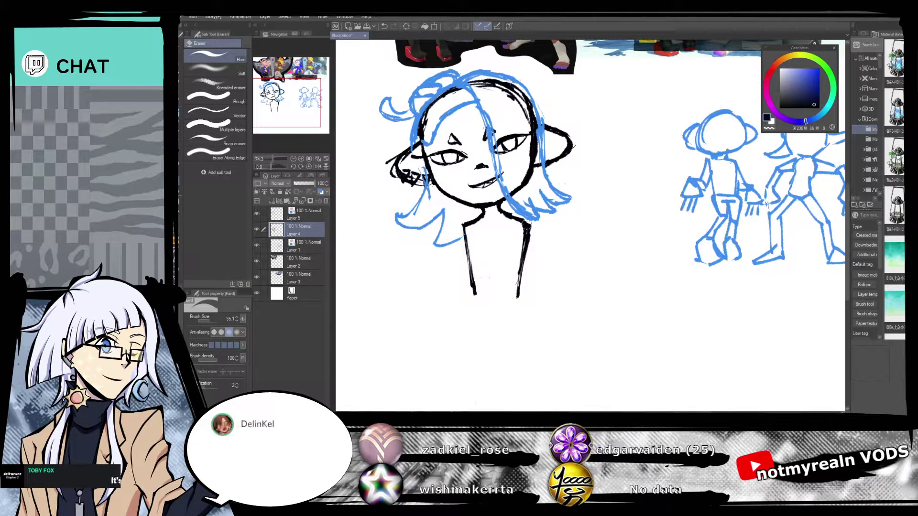
pyautogui.moveTo(535, 226); pyautogui.dragTo(530, 272)
# Lasso the neck and torso lines and rotate them 2 degrees.
pyautogui.press('m')
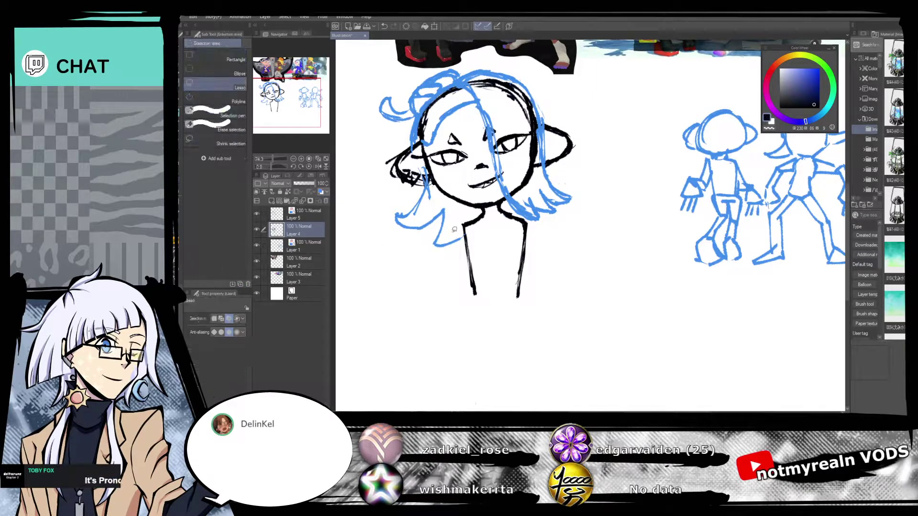
pyautogui.moveTo(482, 210)
pyautogui.mouseDown()
pyautogui.moveTo(500, 215)
pyautogui.moveTo(528, 321)
pyautogui.moveTo(433, 227)
pyautogui.mouseUp()
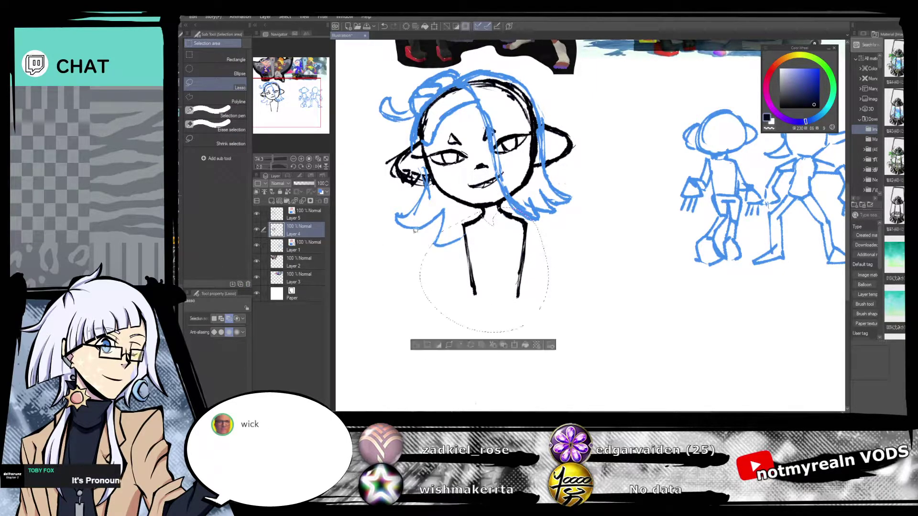
pyautogui.hotkey('ctrl', 't')
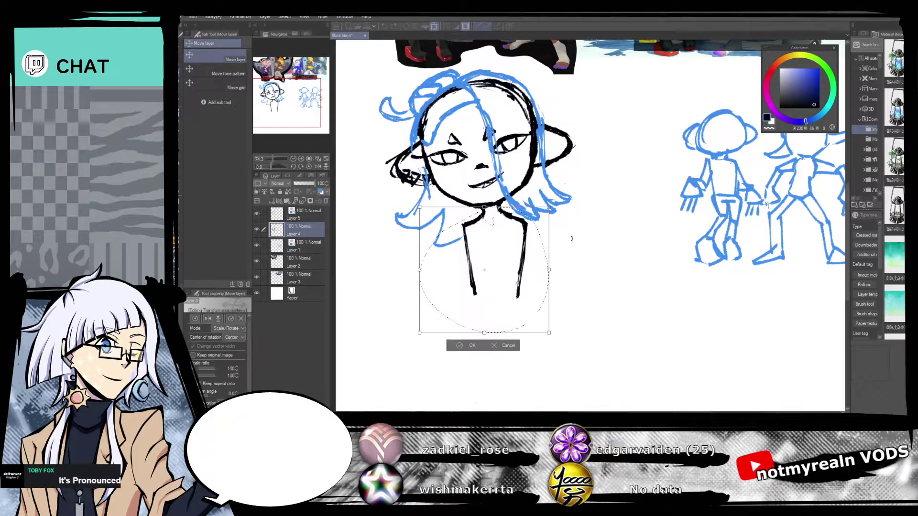
pyautogui.moveTo(572, 241); pyautogui.dragTo(571, 241)
pyautogui.moveTo(513, 255); pyautogui.dragTo(512, 254)
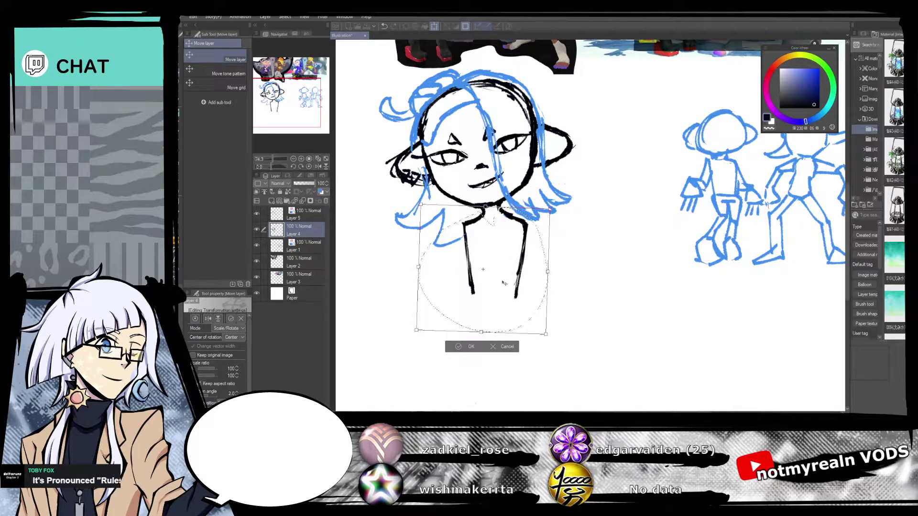
pyautogui.click(461, 349)
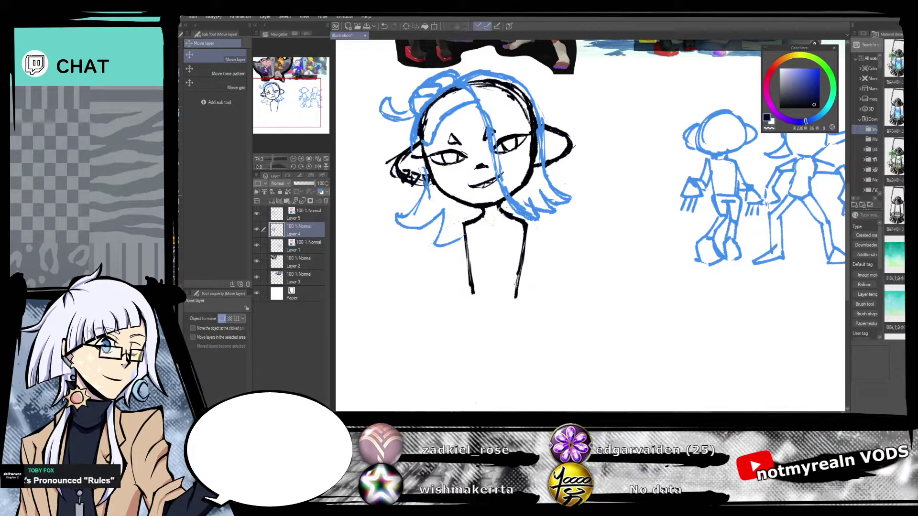
# Clean up rough spots along the shoulders and torso sides by painting with transparent colour.
pyautogui.click(179, 112)
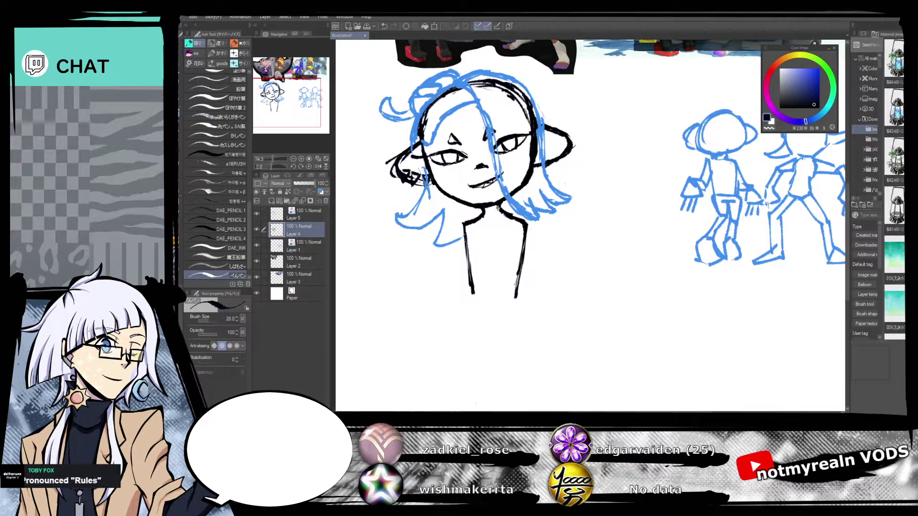
pyautogui.moveTo(525, 232); pyautogui.dragTo(522, 253)
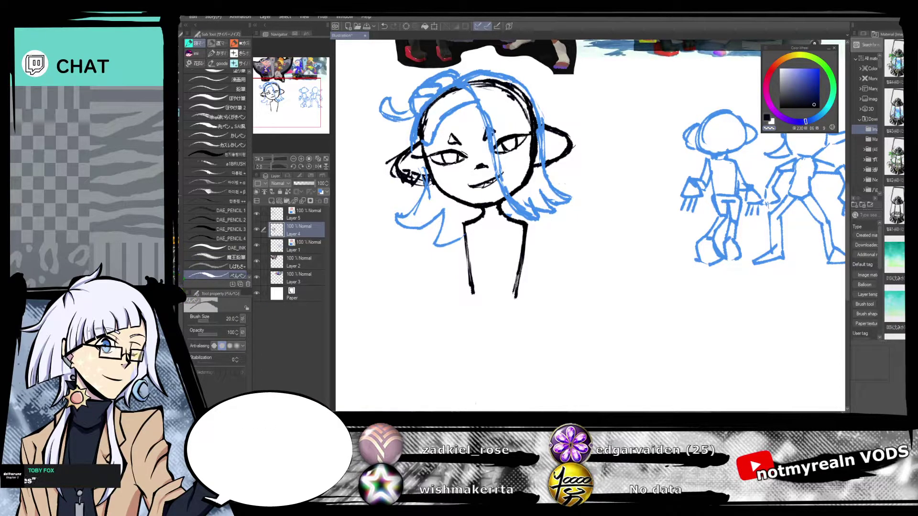
pyautogui.moveTo(462, 228)
pyautogui.mouseDown()
pyautogui.moveTo(469, 280)
pyautogui.moveTo(515, 296)
pyautogui.mouseUp()
pyautogui.moveTo(596, 242)
pyautogui.mouseDown()
pyautogui.moveTo(584, 343)
pyautogui.moveTo(627, 244)
pyautogui.moveTo(632, 180)
pyautogui.mouseUp()
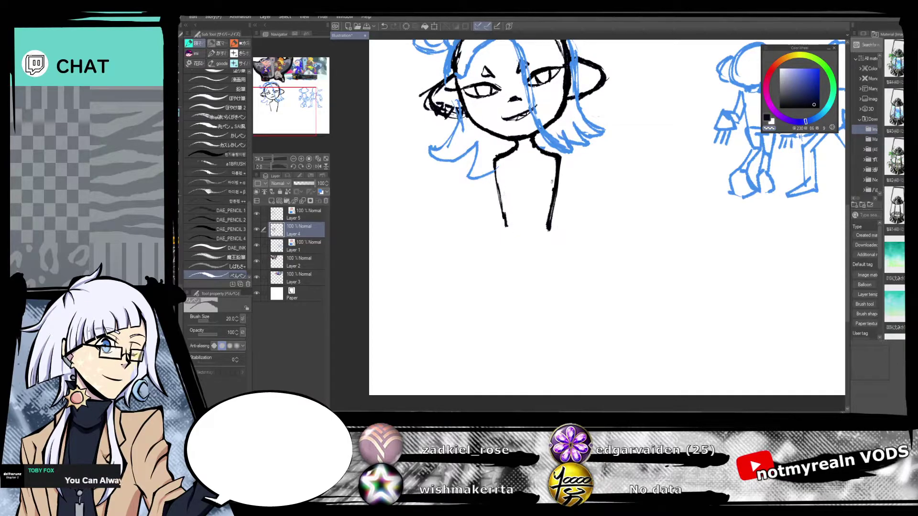
pyautogui.moveTo(551, 204); pyautogui.dragTo(546, 229)
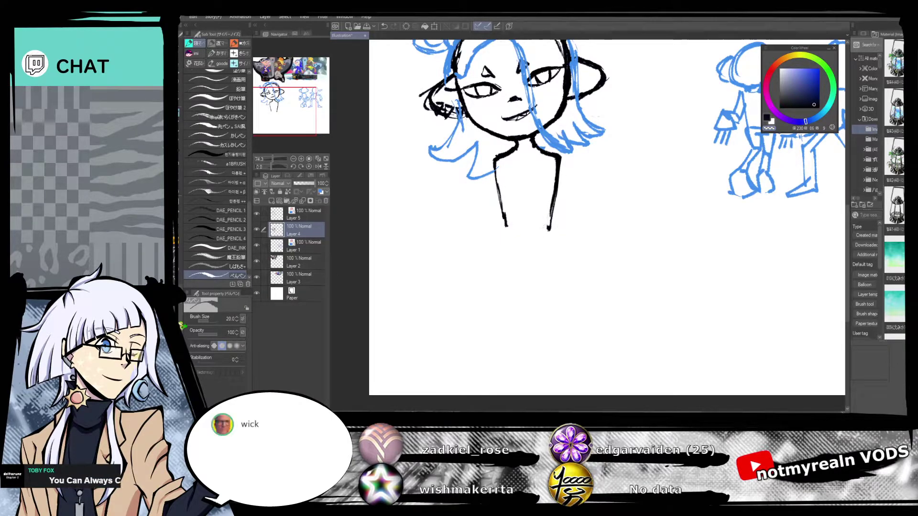
# Go over both torso sides again in black to make them heavier.
pyautogui.press('c')
pyautogui.moveTo(555, 193); pyautogui.dragTo(548, 221)
pyautogui.moveTo(494, 162); pyautogui.dragTo(501, 214)
pyautogui.moveTo(494, 178); pyautogui.dragTo(506, 229)
pyautogui.moveTo(588, 215)
pyautogui.mouseDown()
pyautogui.moveTo(561, 318)
pyautogui.moveTo(575, 233)
pyautogui.mouseUp()
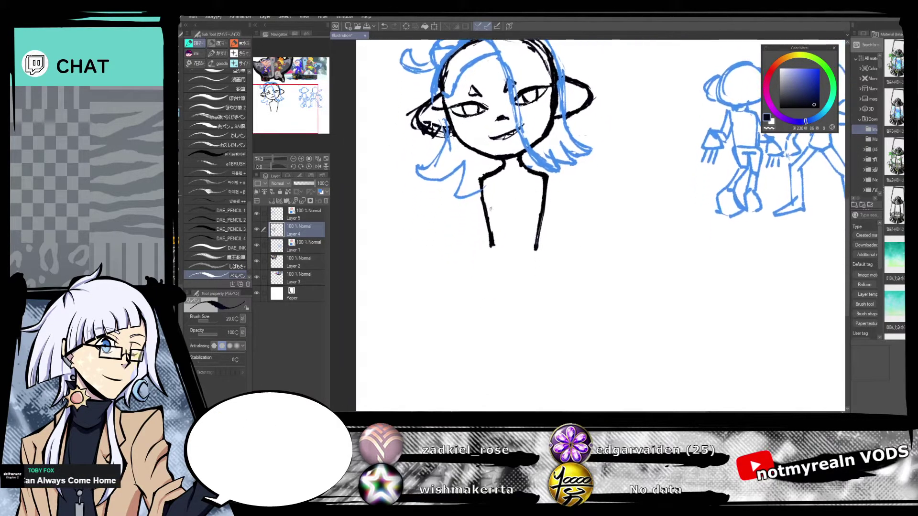
# Lengthen both torso sides downward and close them with a curved bottom edge at the hips.
pyautogui.moveTo(489, 228); pyautogui.dragTo(488, 253)
pyautogui.moveTo(544, 227); pyautogui.dragTo(540, 251)
pyautogui.moveTo(542, 234)
pyautogui.mouseDown()
pyautogui.moveTo(545, 267)
pyautogui.moveTo(516, 280)
pyautogui.moveTo(506, 275)
pyautogui.moveTo(514, 278)
pyautogui.mouseUp()
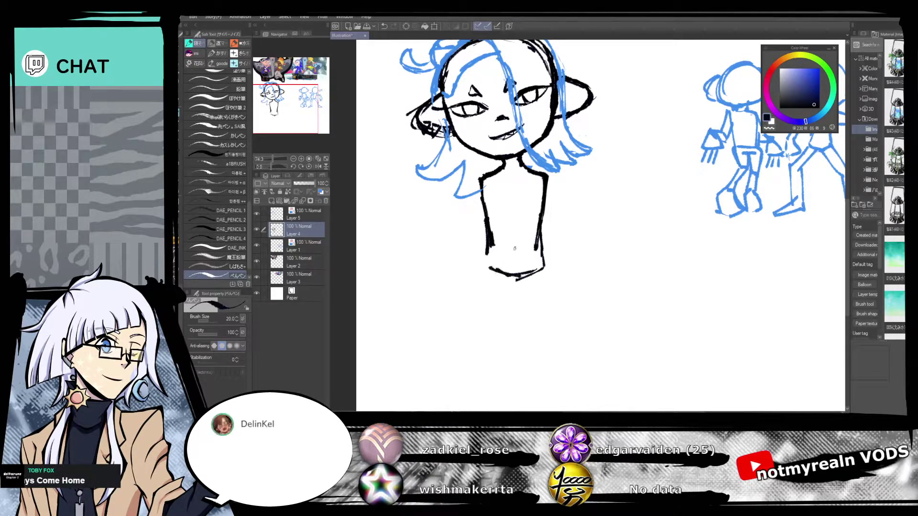
pyautogui.moveTo(488, 234)
pyautogui.mouseDown()
pyautogui.moveTo(493, 273)
pyautogui.moveTo(531, 278)
pyautogui.mouseUp()
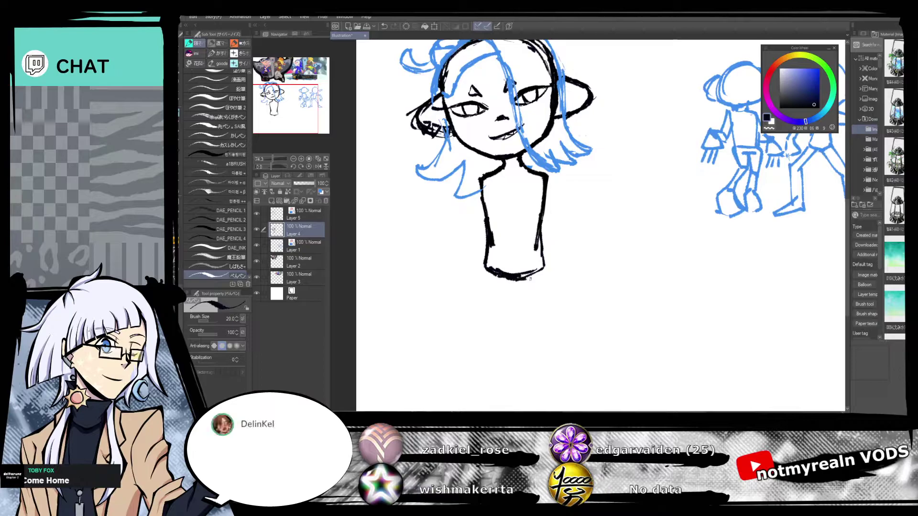
pyautogui.moveTo(593, 230); pyautogui.dragTo(570, 279)
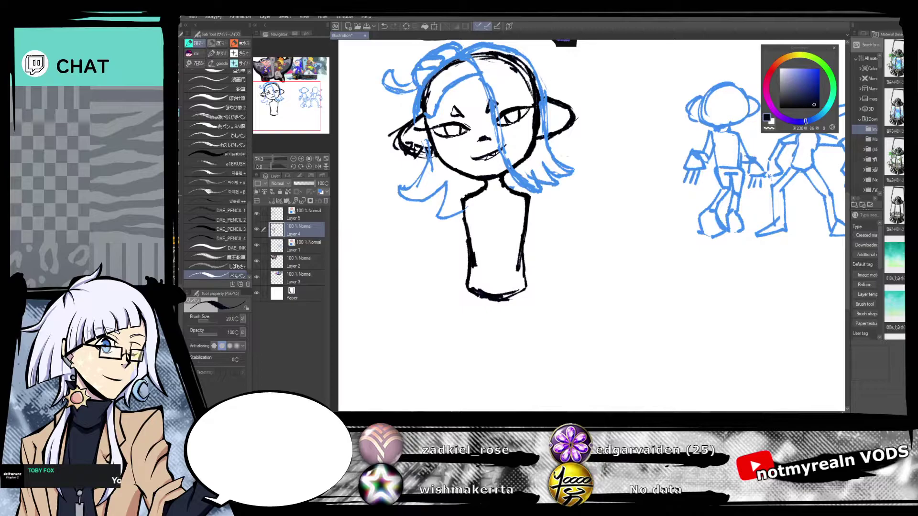
# Thin the doubled lines on the inside of the lower torso with transparent colour.
pyautogui.moveTo(600, 245); pyautogui.dragTo(570, 285)
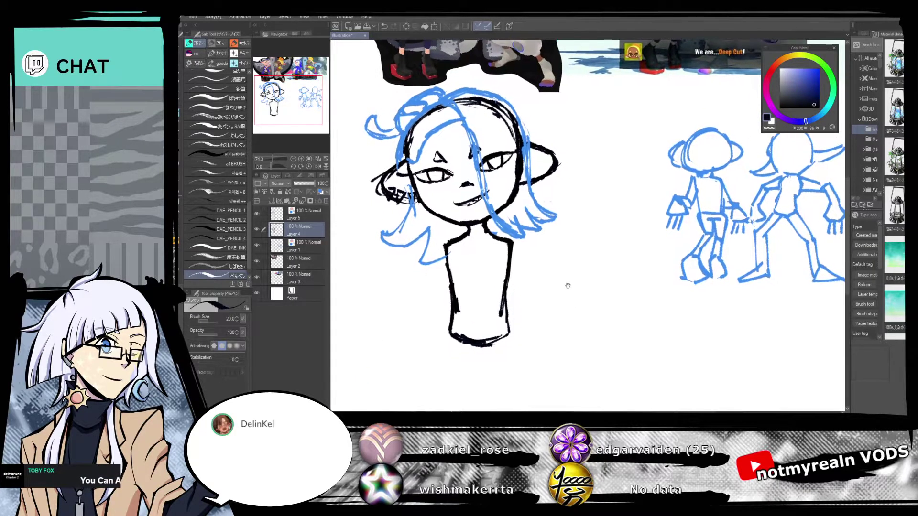
pyautogui.moveTo(525, 328); pyautogui.dragTo(522, 289)
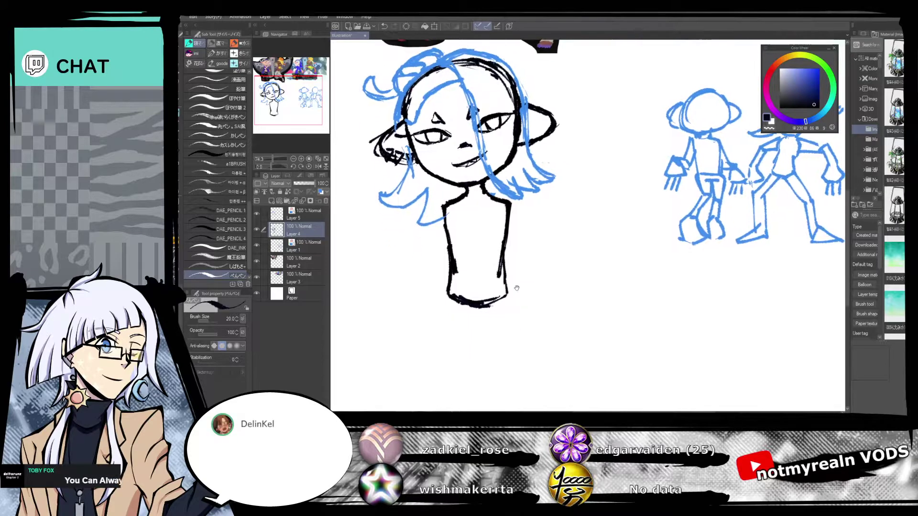
pyautogui.press('c')
pyautogui.moveTo(457, 272); pyautogui.dragTo(456, 259)
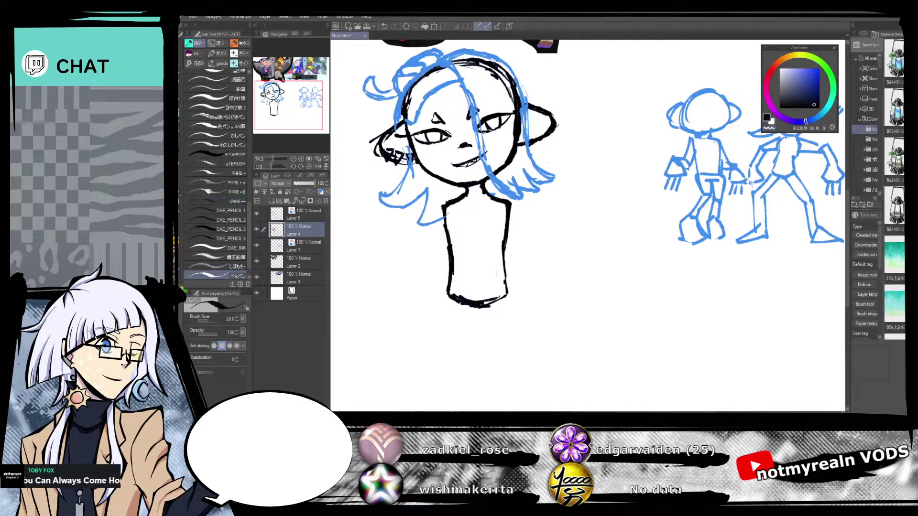
# Draw short upper-arm lines outside both shoulders, trim them with transparent colour and redraw them closer to the torso.
pyautogui.moveTo(455, 194)
pyautogui.mouseDown()
pyautogui.moveTo(419, 358)
pyautogui.moveTo(463, 251)
pyautogui.moveTo(454, 273)
pyautogui.moveTo(462, 227)
pyautogui.moveTo(440, 241)
pyautogui.moveTo(452, 269)
pyautogui.mouseUp()
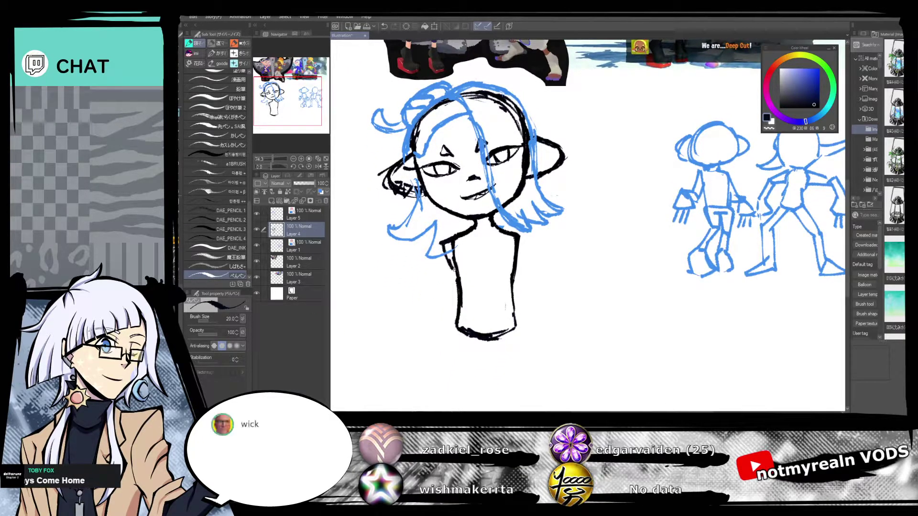
pyautogui.moveTo(521, 237); pyautogui.dragTo(518, 273)
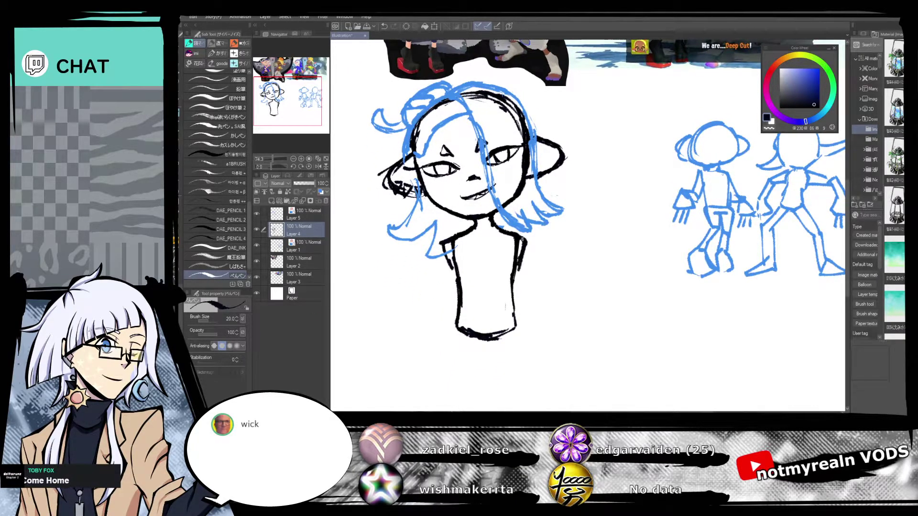
pyautogui.press('c')
pyautogui.moveTo(450, 266); pyautogui.dragTo(441, 238)
pyautogui.moveTo(523, 239); pyautogui.dragTo(517, 275)
pyautogui.press('c')
pyautogui.moveTo(445, 239); pyautogui.dragTo(452, 266)
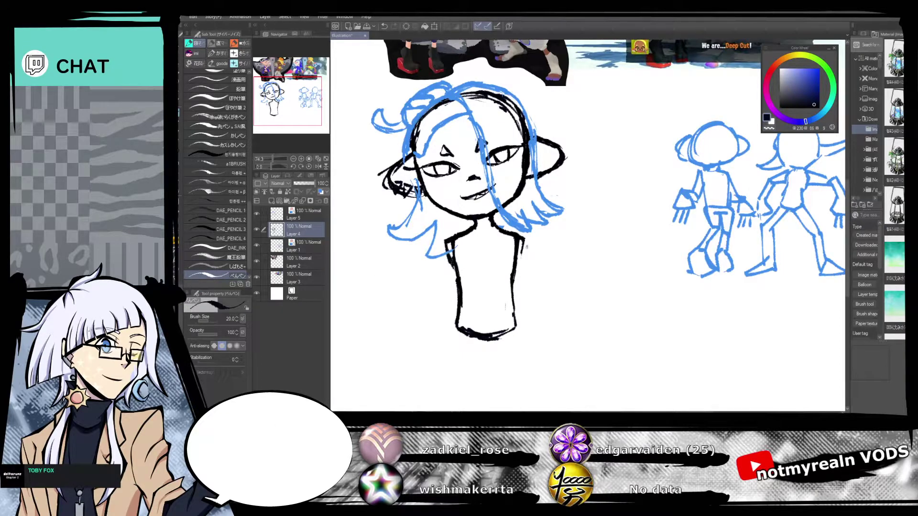
pyautogui.moveTo(525, 239); pyautogui.dragTo(520, 264)
# Draw the outer lines of both legs in black, running down from the hips to about thigh length.
pyautogui.moveTo(544, 191)
pyautogui.mouseDown()
pyautogui.moveTo(536, 236)
pyautogui.moveTo(542, 217)
pyautogui.mouseUp()
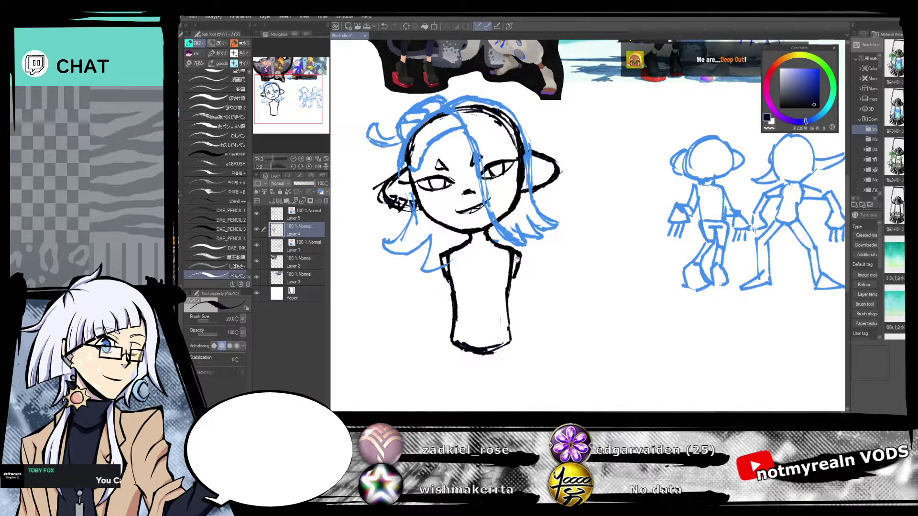
pyautogui.moveTo(521, 258); pyautogui.dragTo(529, 223)
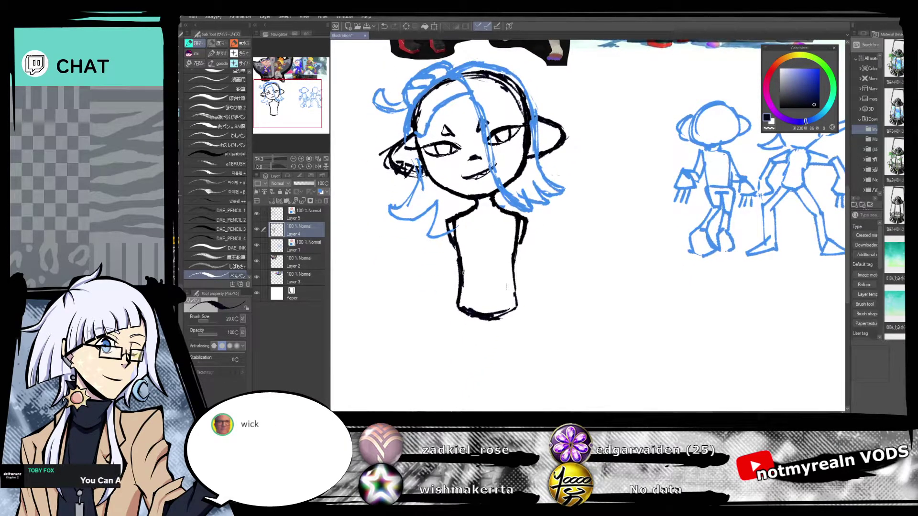
pyautogui.moveTo(540, 301); pyautogui.dragTo(554, 232)
pyautogui.moveTo(472, 230); pyautogui.dragTo(474, 303)
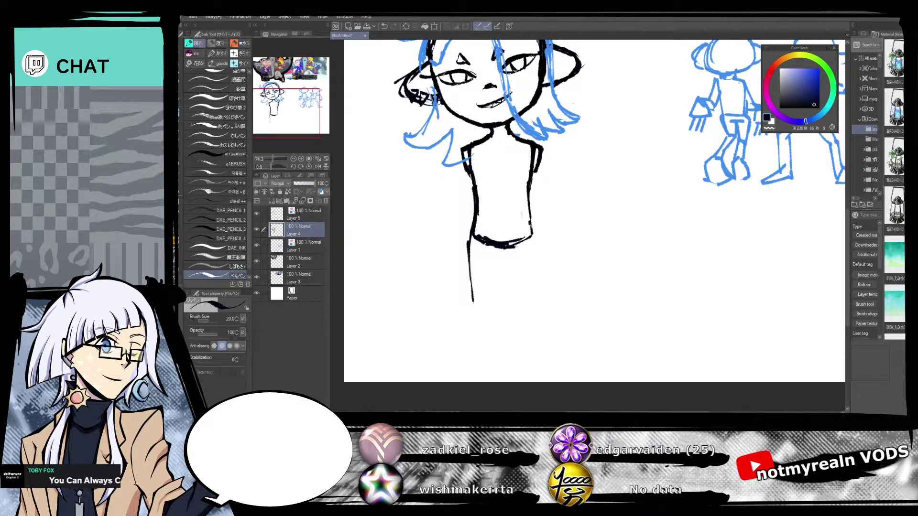
pyautogui.moveTo(530, 214); pyautogui.dragTo(531, 293)
pyautogui.moveTo(532, 247); pyautogui.dragTo(530, 303)
pyautogui.moveTo(557, 209)
pyautogui.mouseDown()
pyautogui.moveTo(531, 324)
pyautogui.moveTo(530, 244)
pyautogui.mouseUp()
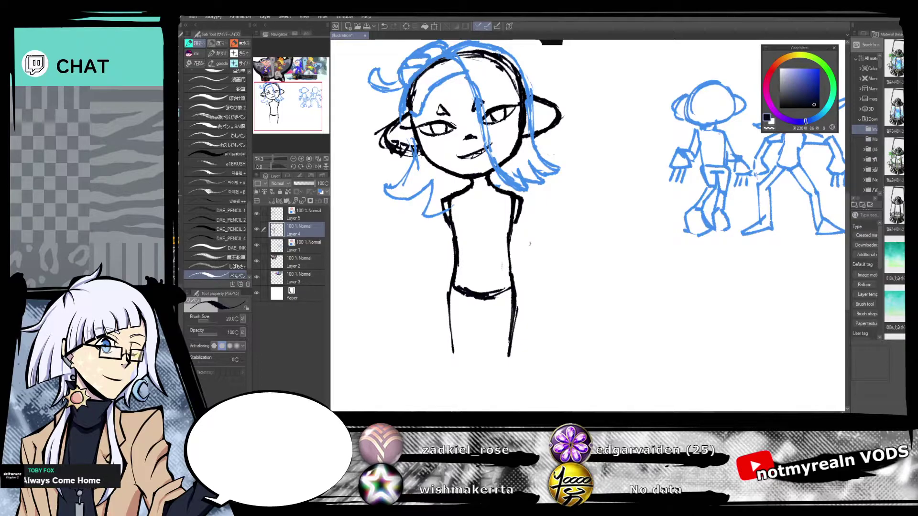
# Draw the inner lines of both legs in black and go over the leg lines to make them heavier.
pyautogui.moveTo(566, 310); pyautogui.dragTo(564, 237)
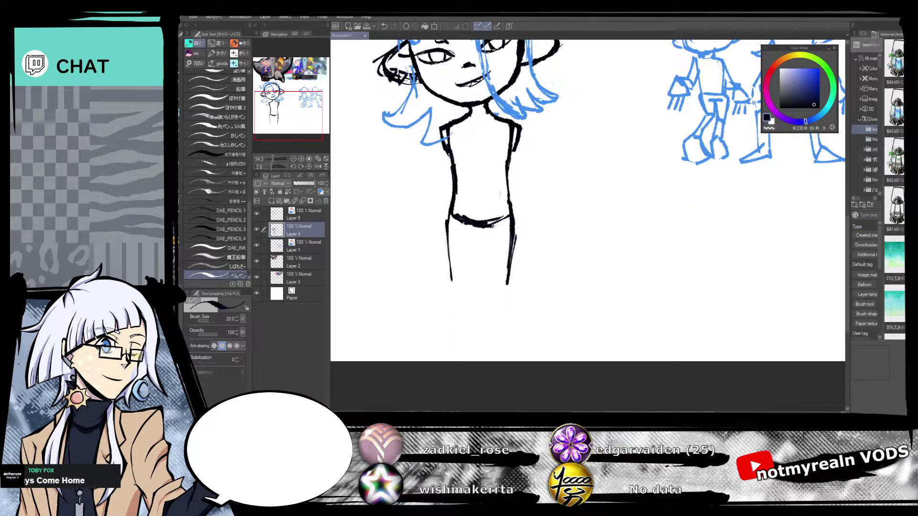
pyautogui.moveTo(478, 226); pyautogui.dragTo(471, 282)
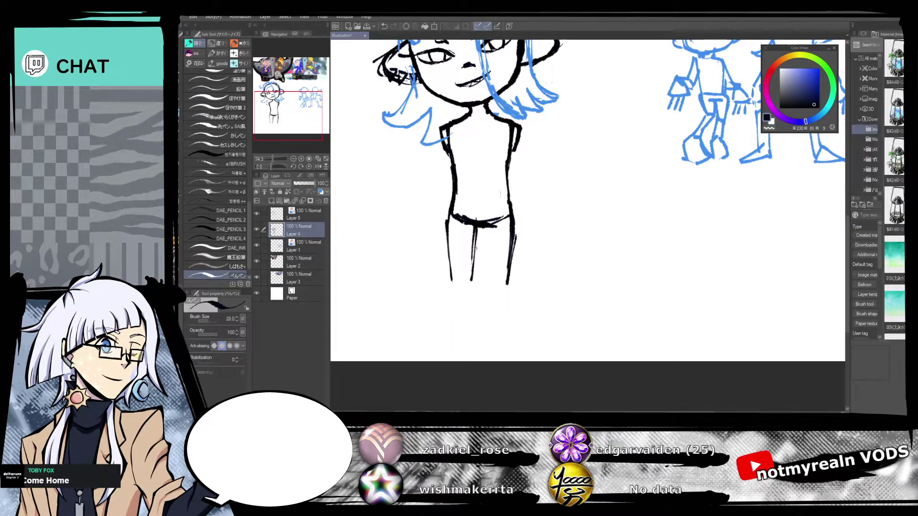
pyautogui.moveTo(482, 224)
pyautogui.mouseDown()
pyautogui.moveTo(489, 290)
pyautogui.moveTo(488, 274)
pyautogui.mouseUp()
pyautogui.moveTo(504, 238)
pyautogui.mouseDown()
pyautogui.moveTo(501, 299)
pyautogui.moveTo(503, 265)
pyautogui.mouseUp()
pyautogui.moveTo(453, 207); pyautogui.dragTo(450, 280)
pyautogui.moveTo(447, 244); pyautogui.dragTo(453, 316)
pyautogui.moveTo(510, 255); pyautogui.dragTo(504, 303)
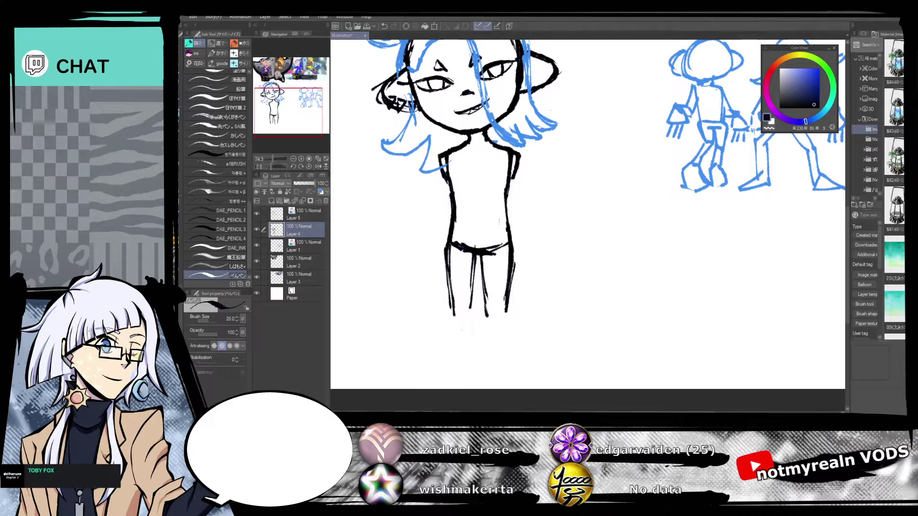
pyautogui.moveTo(477, 248)
pyautogui.mouseDown()
pyautogui.moveTo(473, 316)
pyautogui.moveTo(483, 305)
pyautogui.mouseUp()
pyautogui.moveTo(481, 266); pyautogui.dragTo(484, 302)
# Select the hips and legs with a freehand selection, move them slightly upward to shorten the torso, and clear the selection.
pyautogui.moveTo(527, 216); pyautogui.dragTo(520, 290)
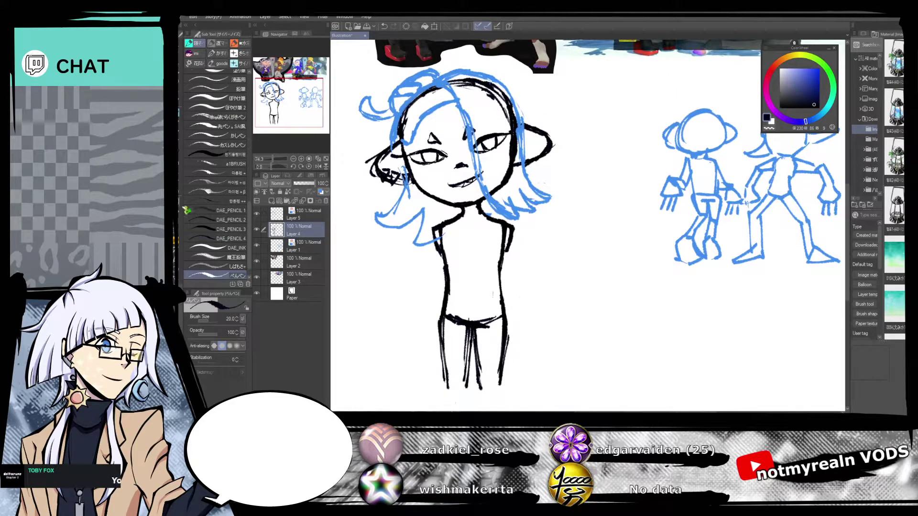
pyautogui.click(183, 83)
pyautogui.moveTo(543, 237); pyautogui.dragTo(553, 182)
pyautogui.moveTo(445, 247)
pyautogui.mouseDown()
pyautogui.moveTo(460, 243)
pyautogui.moveTo(404, 329)
pyautogui.mouseUp()
pyautogui.click(407, 352)
pyautogui.moveTo(435, 234)
pyautogui.mouseDown()
pyautogui.moveTo(501, 226)
pyautogui.moveTo(393, 339)
pyautogui.mouseUp()
pyautogui.press('k')
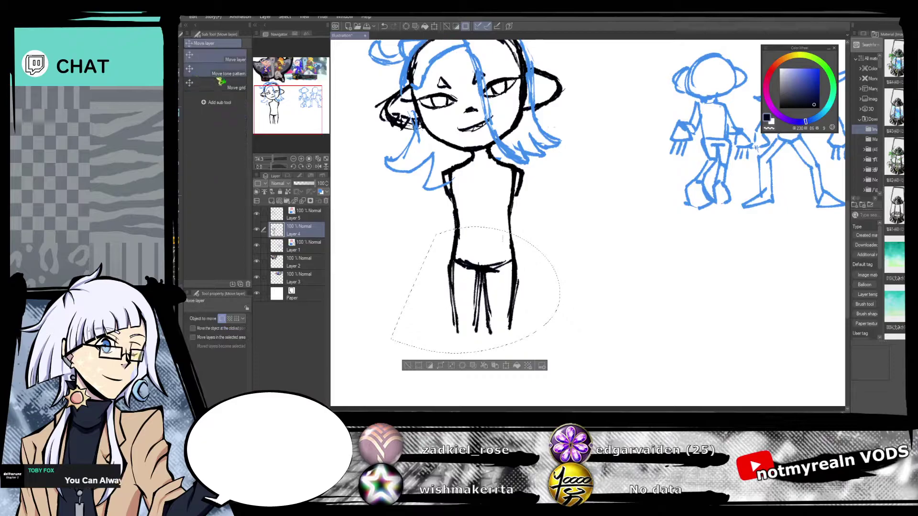
pyautogui.moveTo(526, 268)
pyautogui.mouseDown()
pyautogui.moveTo(526, 261)
pyautogui.moveTo(529, 272)
pyautogui.mouseUp()
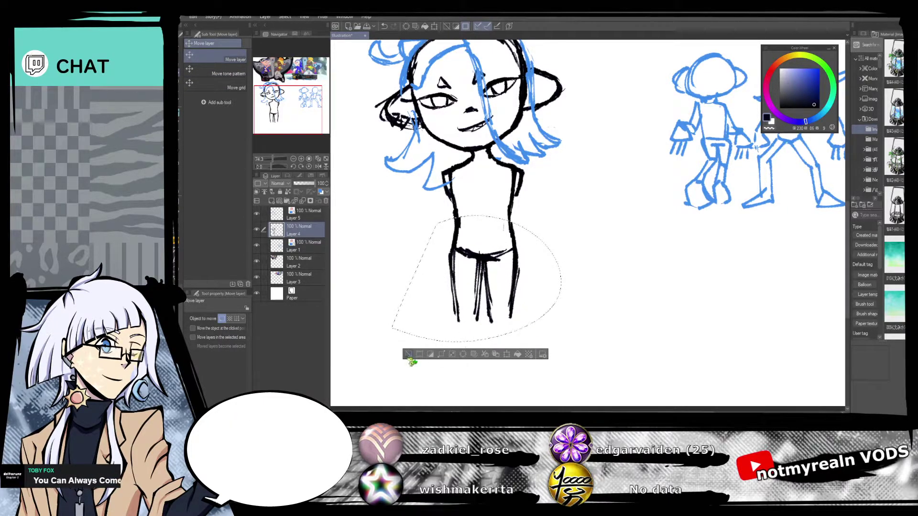
pyautogui.click(411, 354)
# Touch up the side of the torso, thicken the leg lines in black and lengthen them slightly downward.
pyautogui.press('p')
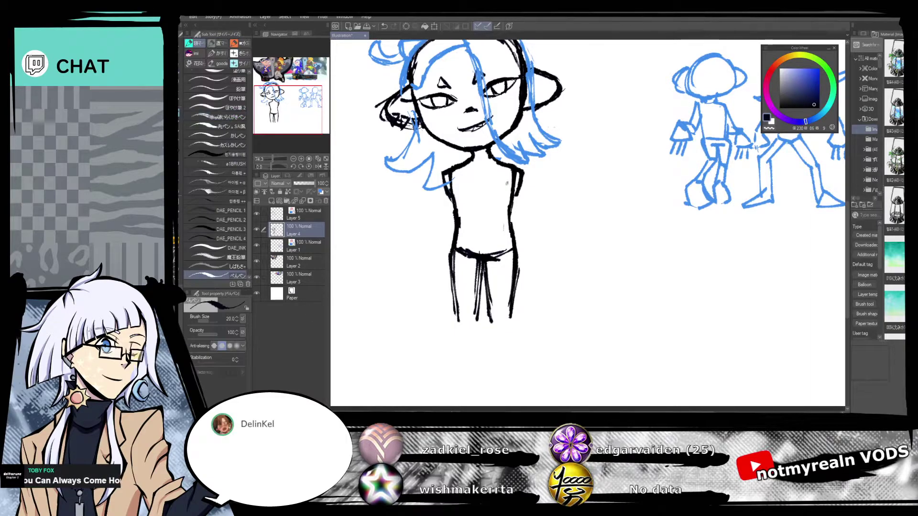
pyautogui.moveTo(516, 181); pyautogui.dragTo(511, 213)
pyautogui.moveTo(577, 187); pyautogui.dragTo(565, 371)
pyautogui.moveTo(579, 310)
pyautogui.mouseDown()
pyautogui.moveTo(557, 354)
pyautogui.moveTo(589, 287)
pyautogui.mouseUp()
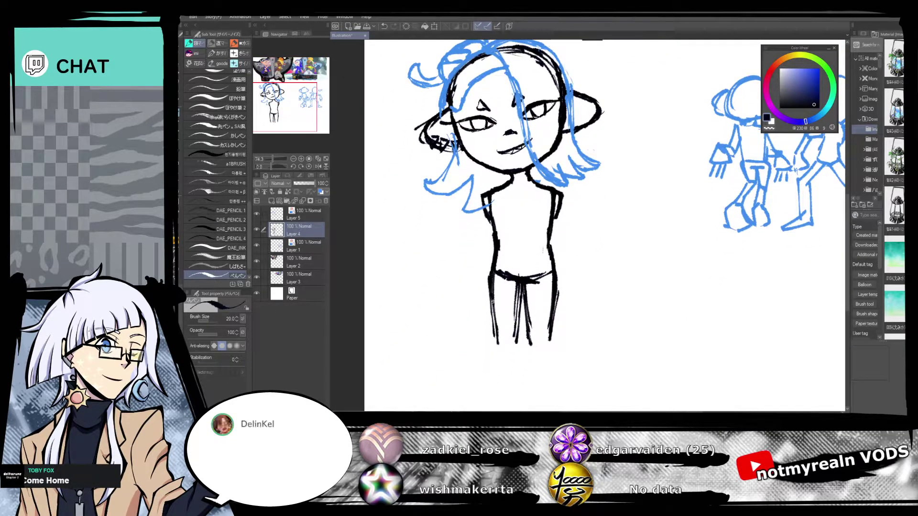
pyautogui.moveTo(511, 300); pyautogui.dragTo(520, 355)
pyautogui.moveTo(527, 308); pyautogui.dragTo(533, 343)
pyautogui.moveTo(558, 287); pyautogui.dragTo(549, 356)
pyautogui.moveTo(555, 306); pyautogui.dragTo(549, 350)
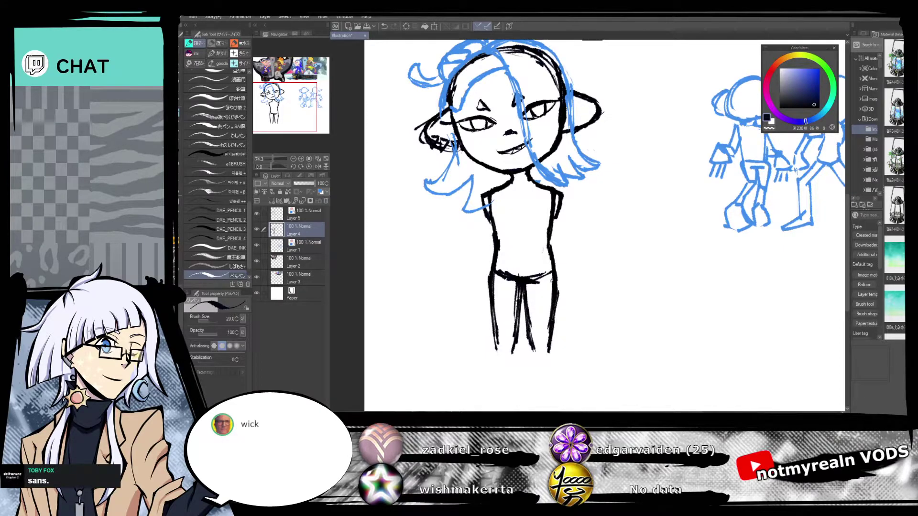
# Erase the black skull outline under the blue hair and the eye covered by the side hair on Layer 4.
pyautogui.moveTo(561, 256); pyautogui.dragTo(535, 330)
pyautogui.moveTo(576, 182); pyautogui.dragTo(528, 341)
pyautogui.moveTo(514, 405); pyautogui.dragTo(531, 323)
pyautogui.moveTo(518, 375); pyautogui.dragTo(533, 329)
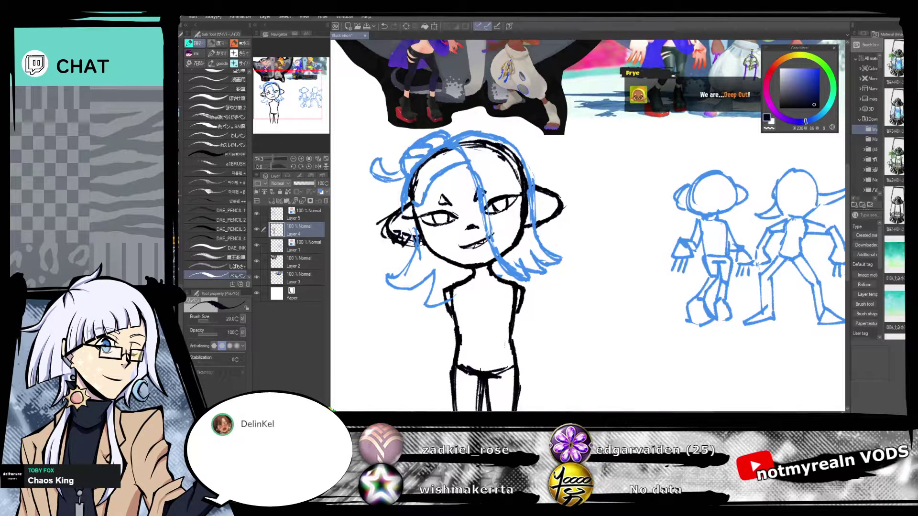
pyautogui.click(316, 166)
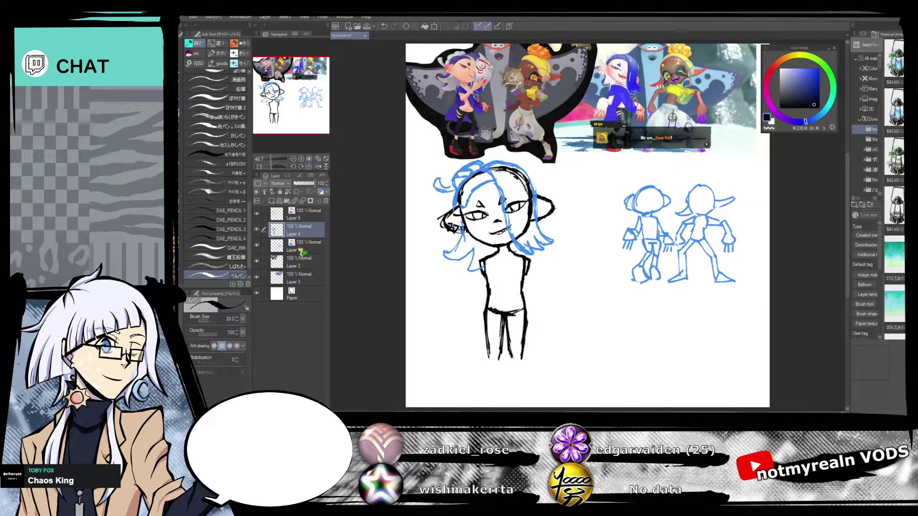
pyautogui.click(257, 230)
pyautogui.click(257, 230)
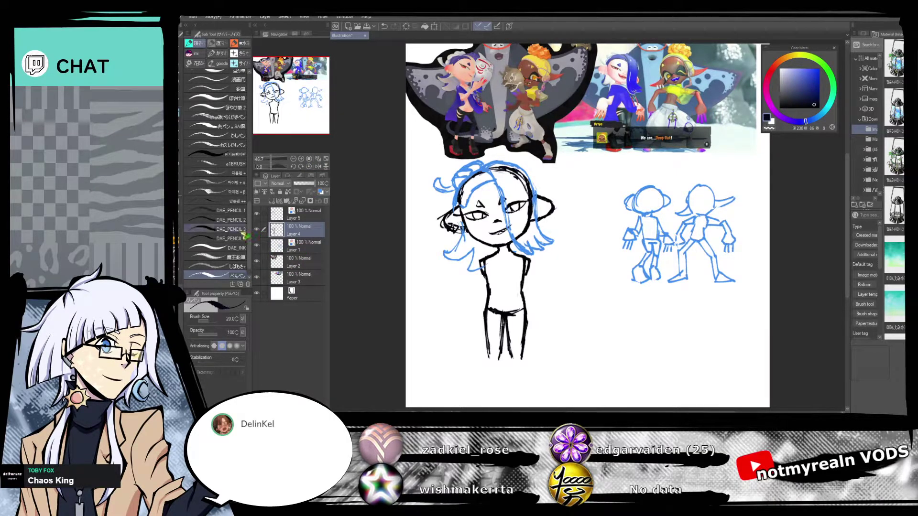
pyautogui.click(182, 190)
pyautogui.moveTo(480, 176); pyautogui.dragTo(460, 197)
pyautogui.moveTo(499, 168)
pyautogui.mouseDown()
pyautogui.moveTo(482, 176)
pyautogui.moveTo(513, 176)
pyautogui.moveTo(528, 196)
pyautogui.moveTo(525, 243)
pyautogui.moveTo(516, 207)
pyautogui.moveTo(510, 215)
pyautogui.mouseUp()
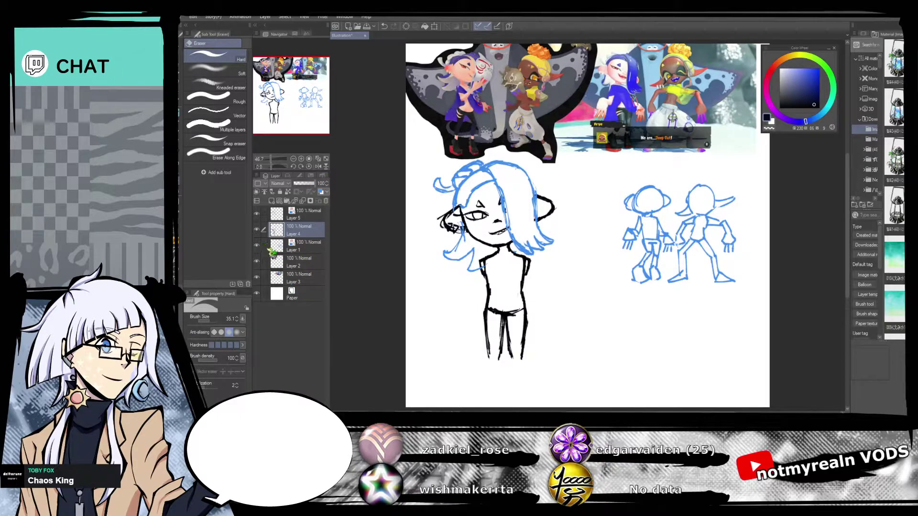
# Delete the three sketch layers, Layer 1, Layer 4 and Layer 5, and add a new empty layer above the references.
pyautogui.click(325, 251)
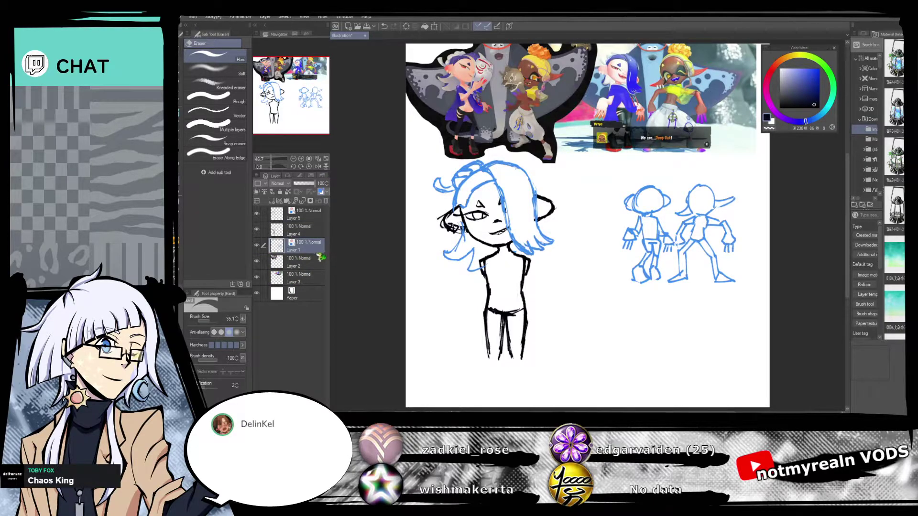
pyautogui.keyDown('shift'); pyautogui.click(274, 215); pyautogui.keyUp('shift')
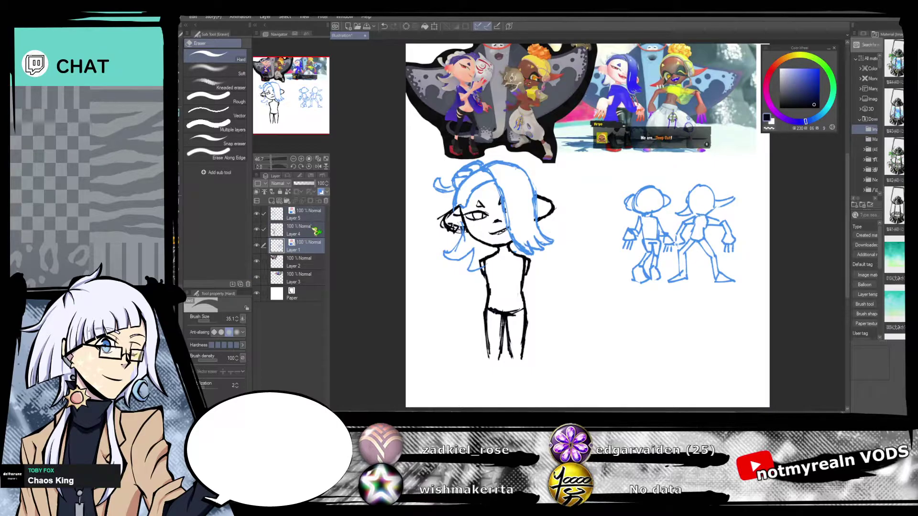
pyautogui.press('Delete')
pyautogui.click(272, 201)
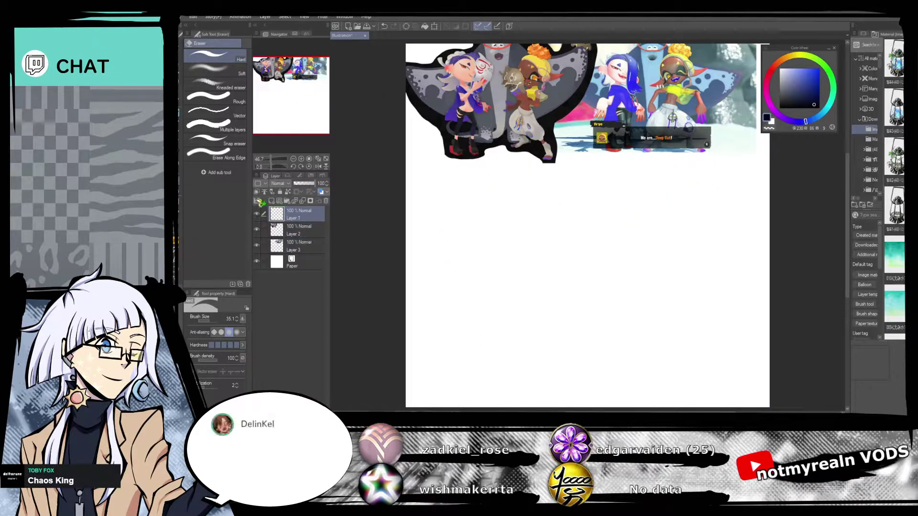
# Sketch a round head outline in black below the reference images, going over its side several times.
pyautogui.click(183, 109)
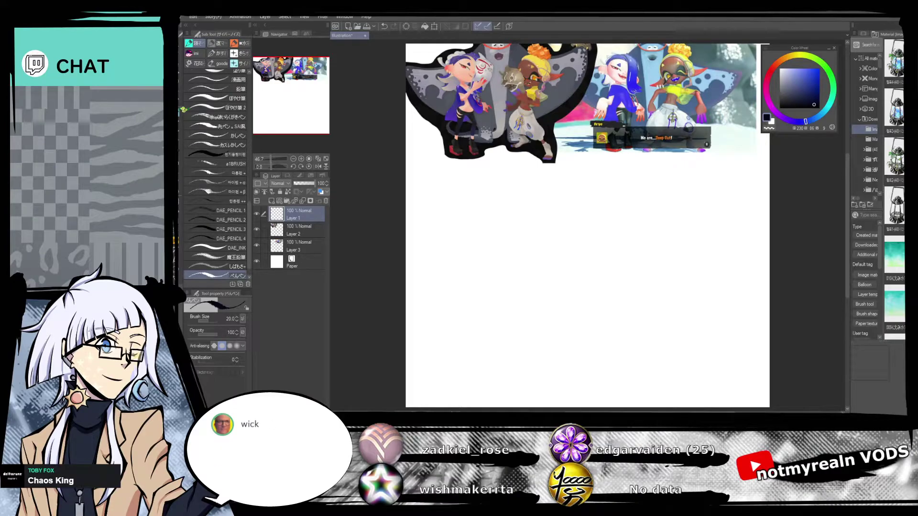
pyautogui.moveTo(532, 193)
pyautogui.mouseDown()
pyautogui.moveTo(501, 207)
pyautogui.moveTo(519, 197)
pyautogui.moveTo(486, 227)
pyautogui.moveTo(520, 190)
pyautogui.moveTo(481, 235)
pyautogui.mouseUp()
pyautogui.moveTo(496, 200); pyautogui.dragTo(485, 244)
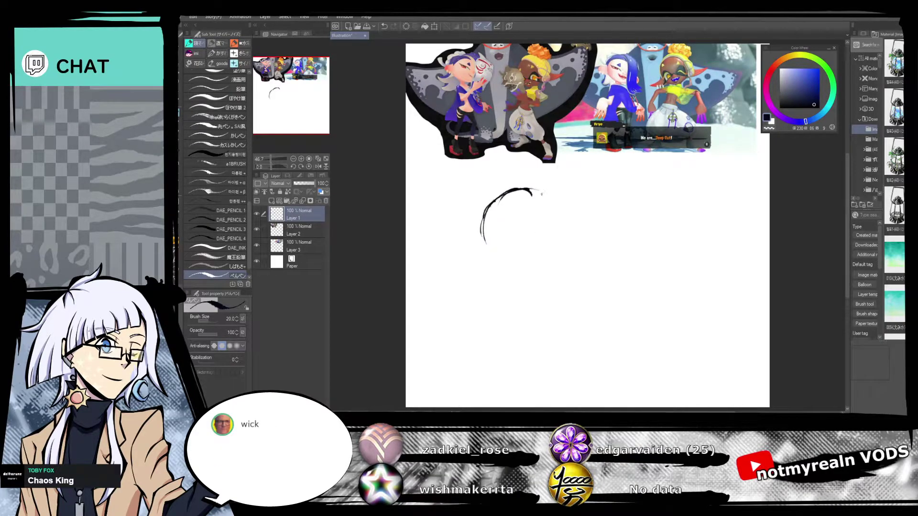
pyautogui.moveTo(532, 190)
pyautogui.mouseDown()
pyautogui.moveTo(555, 218)
pyautogui.moveTo(550, 256)
pyautogui.mouseUp()
pyautogui.moveTo(551, 205); pyautogui.dragTo(546, 262)
pyautogui.moveTo(536, 188)
pyautogui.mouseDown()
pyautogui.moveTo(557, 215)
pyautogui.moveTo(558, 252)
pyautogui.mouseUp()
pyautogui.moveTo(562, 221); pyautogui.dragTo(546, 264)
pyautogui.moveTo(482, 234)
pyautogui.mouseDown()
pyautogui.moveTo(492, 266)
pyautogui.moveTo(528, 268)
pyautogui.moveTo(492, 266)
pyautogui.moveTo(533, 268)
pyautogui.moveTo(554, 253)
pyautogui.mouseUp()
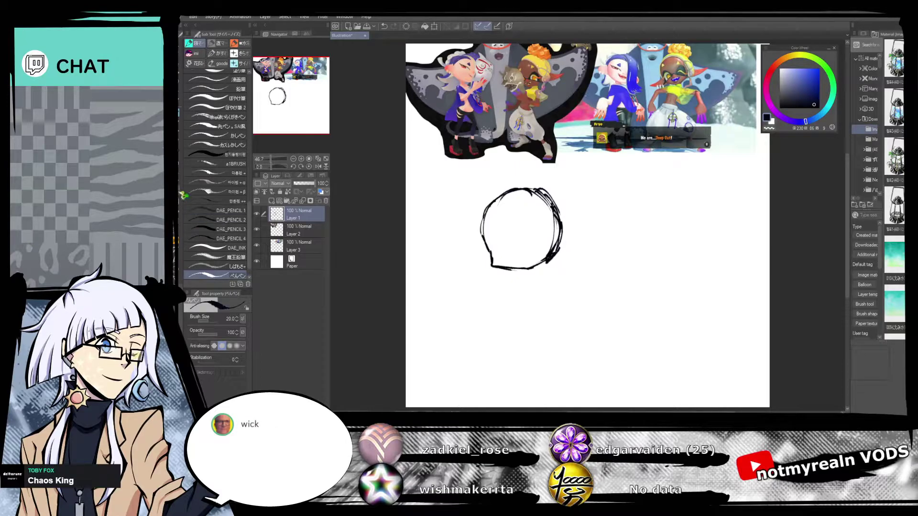
# Erase the upper arc of the head outline and delete the layer with the circle sketch.
pyautogui.press('e')
pyautogui.moveTo(531, 190)
pyautogui.mouseDown()
pyautogui.moveTo(502, 194)
pyautogui.moveTo(484, 210)
pyautogui.mouseUp()
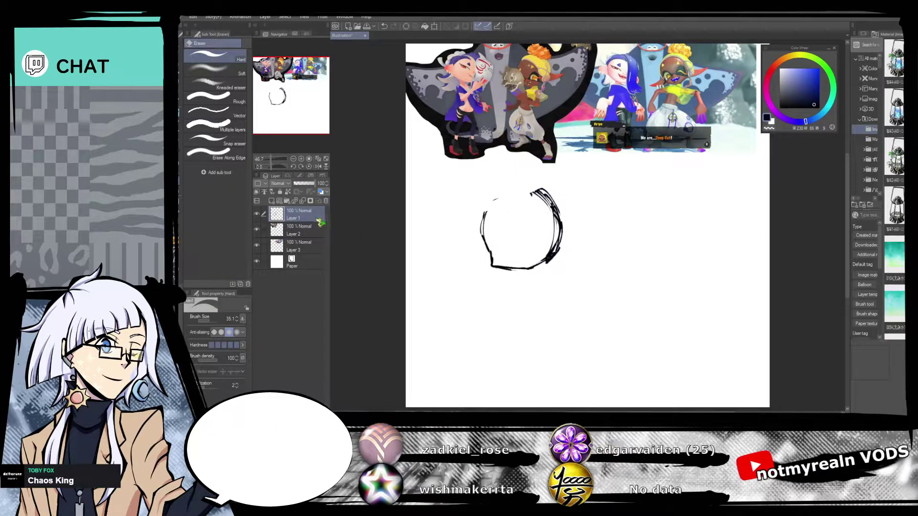
pyautogui.press('Delete')
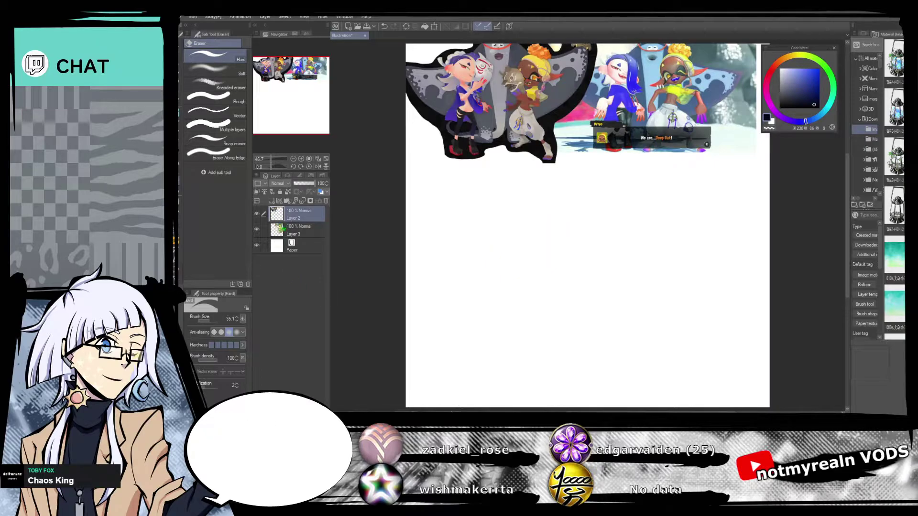
# Start a new layer and draw a wide curved jaw with short cheek lines in black, redoing the jaw curve once.
pyautogui.press('p')
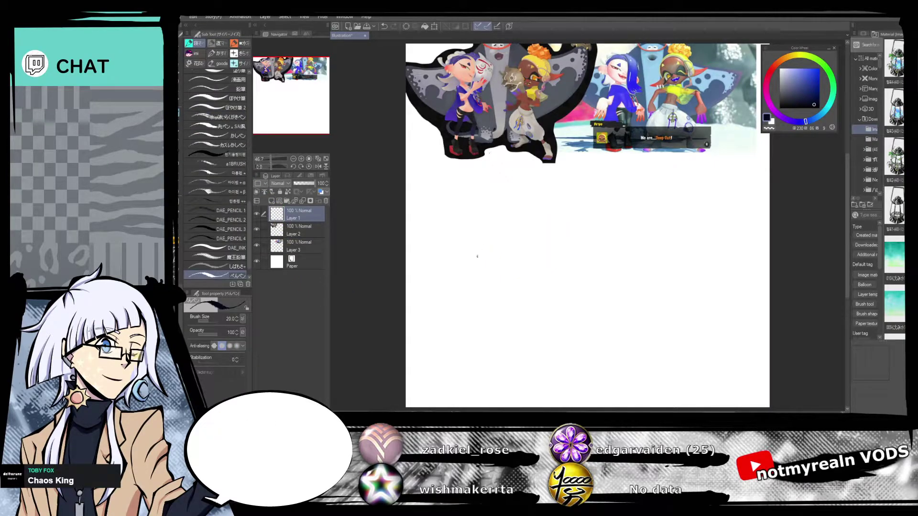
pyautogui.moveTo(457, 253); pyautogui.dragTo(463, 275)
pyautogui.moveTo(464, 276); pyautogui.dragTo(543, 257)
pyautogui.hotkey('ctrl', 'z')
pyautogui.moveTo(463, 277)
pyautogui.mouseDown()
pyautogui.moveTo(521, 276)
pyautogui.moveTo(535, 262)
pyautogui.mouseUp()
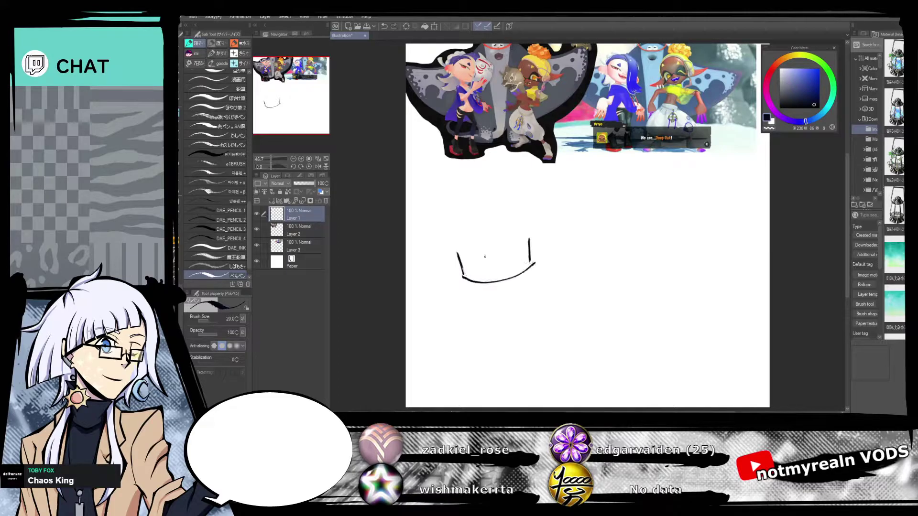
# Close the head above the jaw with a rounded skull outline and strengthen both cheek lines.
pyautogui.moveTo(453, 239)
pyautogui.mouseDown()
pyautogui.moveTo(502, 211)
pyautogui.moveTo(515, 213)
pyautogui.moveTo(531, 246)
pyautogui.mouseUp()
pyautogui.moveTo(490, 205); pyautogui.dragTo(526, 215)
pyautogui.moveTo(456, 228); pyautogui.dragTo(502, 207)
pyautogui.moveTo(491, 218)
pyautogui.mouseDown()
pyautogui.moveTo(520, 212)
pyautogui.moveTo(532, 244)
pyautogui.moveTo(526, 270)
pyautogui.mouseUp()
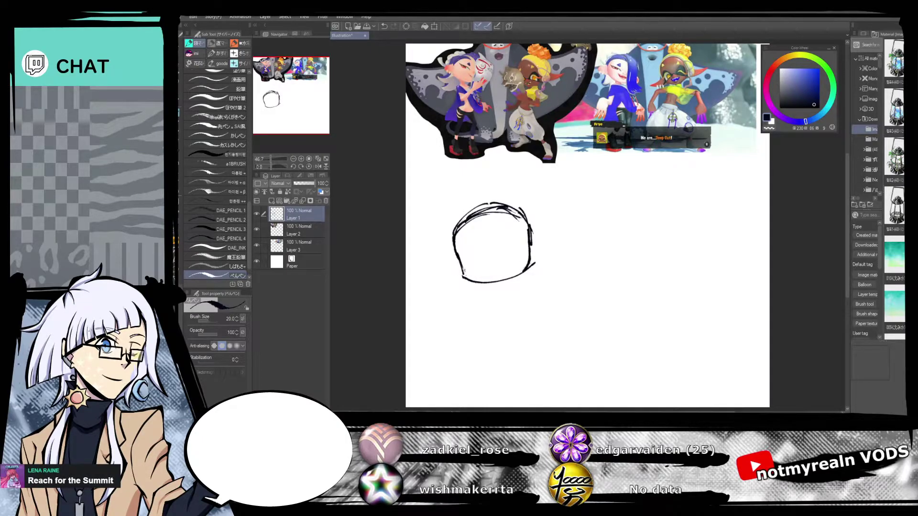
pyautogui.moveTo(458, 266); pyautogui.dragTo(463, 280)
pyautogui.moveTo(518, 212)
pyautogui.mouseDown()
pyautogui.moveTo(534, 248)
pyautogui.moveTo(530, 267)
pyautogui.mouseUp()
# Erase the doubled lines inside the head outline, redraw its upper edge in black and add a small nose mark.
pyautogui.press('e')
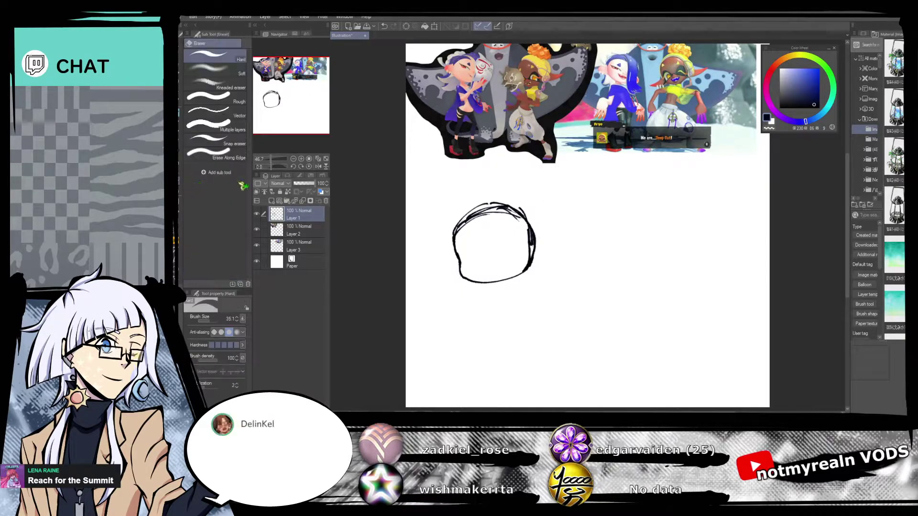
pyautogui.moveTo(476, 216); pyautogui.dragTo(458, 238)
pyautogui.moveTo(517, 211)
pyautogui.mouseDown()
pyautogui.moveTo(506, 215)
pyautogui.moveTo(531, 237)
pyautogui.moveTo(528, 258)
pyautogui.mouseUp()
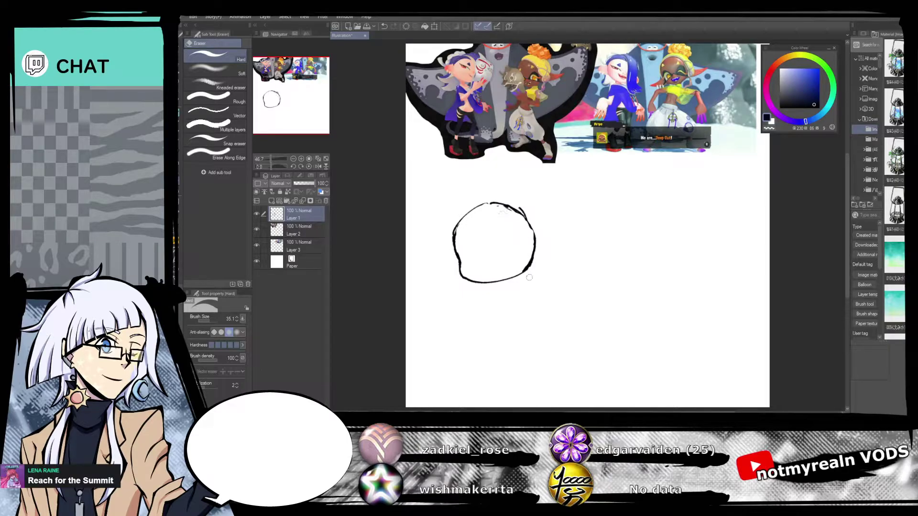
pyautogui.click(183, 117)
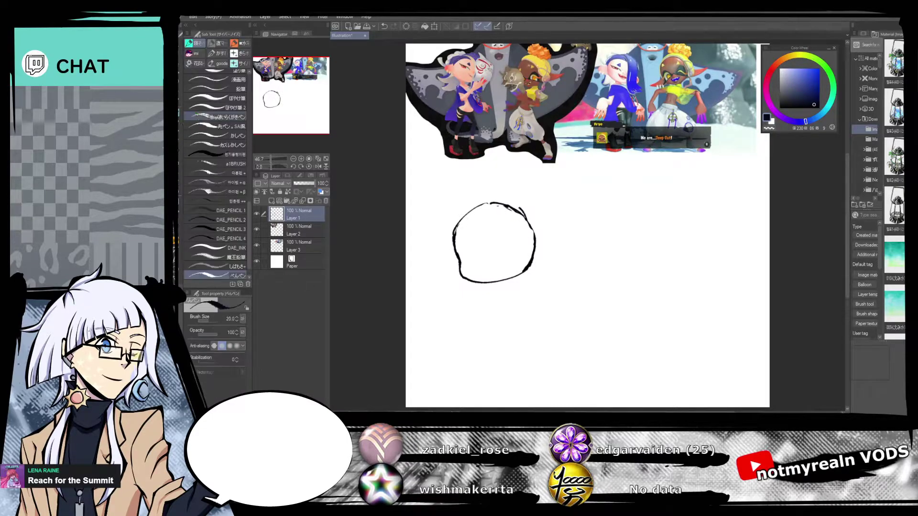
pyautogui.moveTo(461, 220)
pyautogui.mouseDown()
pyautogui.moveTo(495, 205)
pyautogui.moveTo(535, 246)
pyautogui.mouseUp()
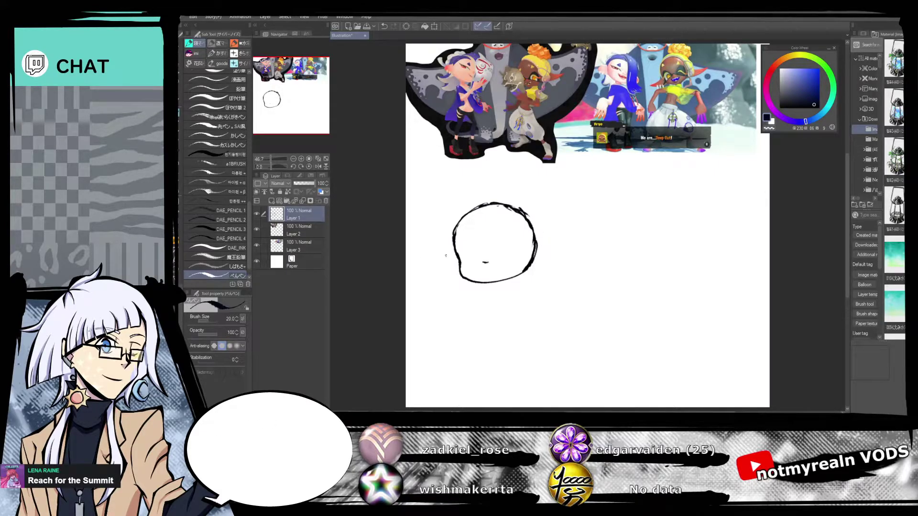
# Add a pointed ear on each side of the head, a slanted open mouth and one eye in black.
pyautogui.moveTo(451, 249)
pyautogui.mouseDown()
pyautogui.moveTo(438, 259)
pyautogui.moveTo(458, 271)
pyautogui.mouseUp()
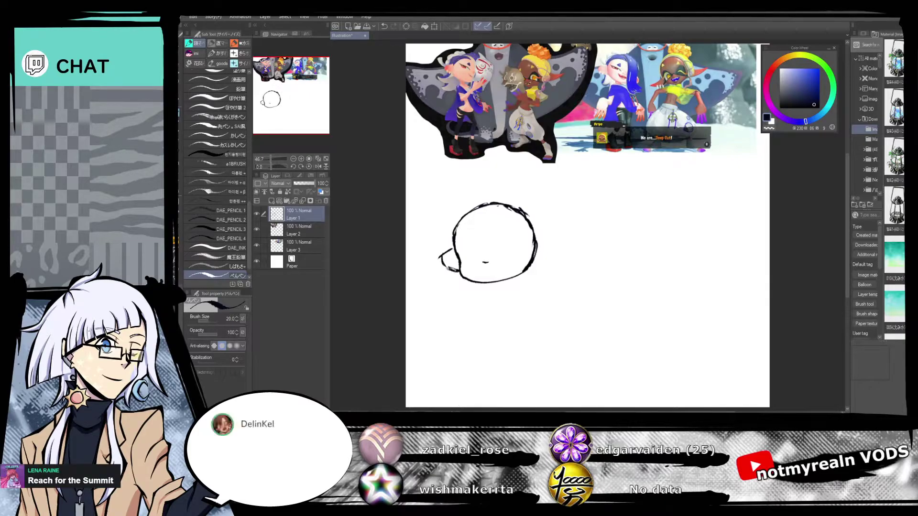
pyautogui.moveTo(524, 240)
pyautogui.mouseDown()
pyautogui.moveTo(551, 251)
pyautogui.moveTo(531, 264)
pyautogui.mouseUp()
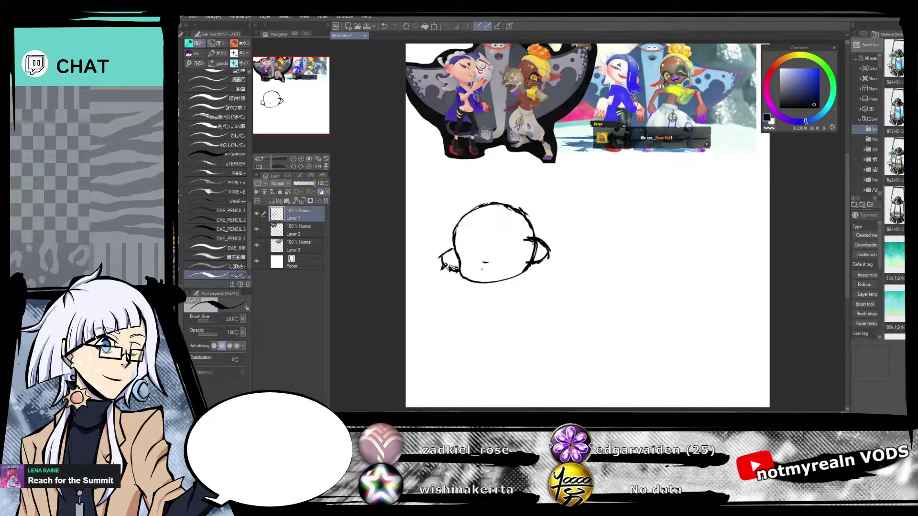
pyautogui.moveTo(479, 271); pyautogui.dragTo(498, 264)
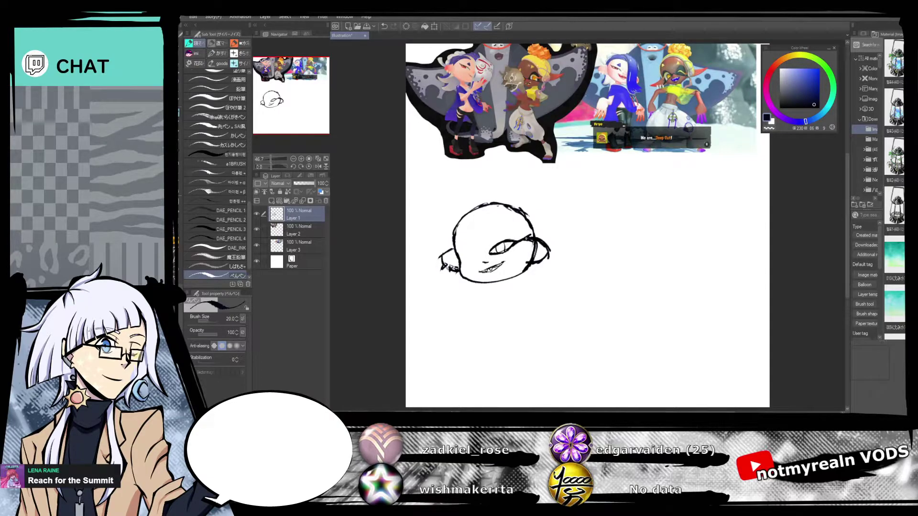
# Undo the last eye stroke and erase the rest of the eye along with the head line crossing the ear beside it.
pyautogui.click(385, 27)
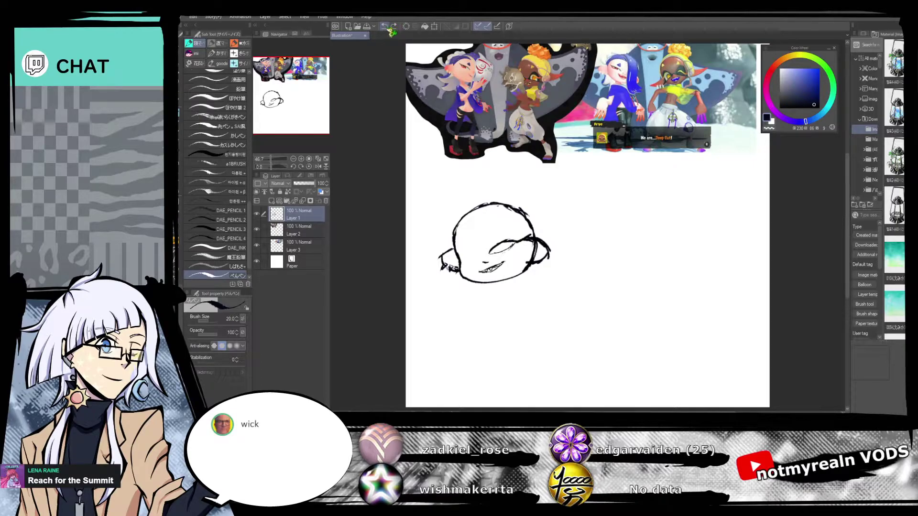
pyautogui.press('e')
pyautogui.moveTo(512, 241)
pyautogui.mouseDown()
pyautogui.moveTo(499, 243)
pyautogui.moveTo(528, 233)
pyautogui.moveTo(530, 257)
pyautogui.mouseUp()
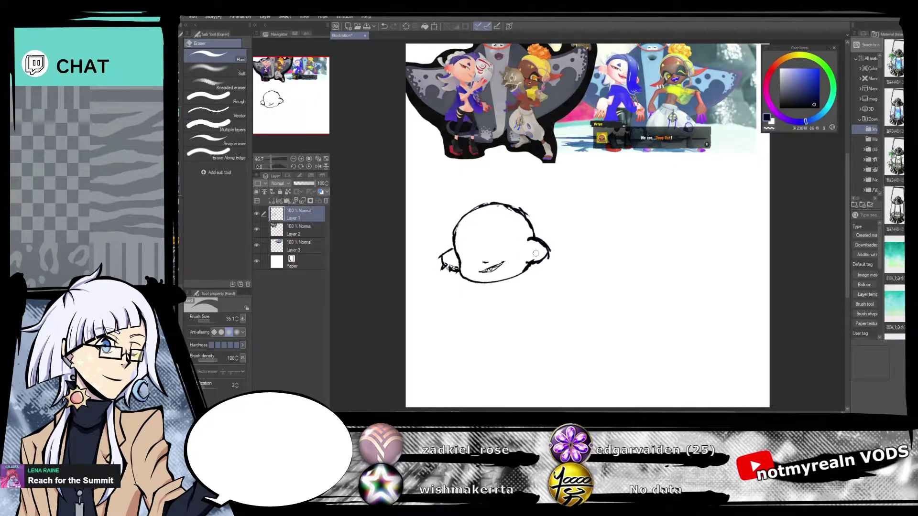
# Redraw the eye in black as a slanted almond outline with an extended upper lid line, undoing the stray stroke at its outer corner.
pyautogui.click(182, 138)
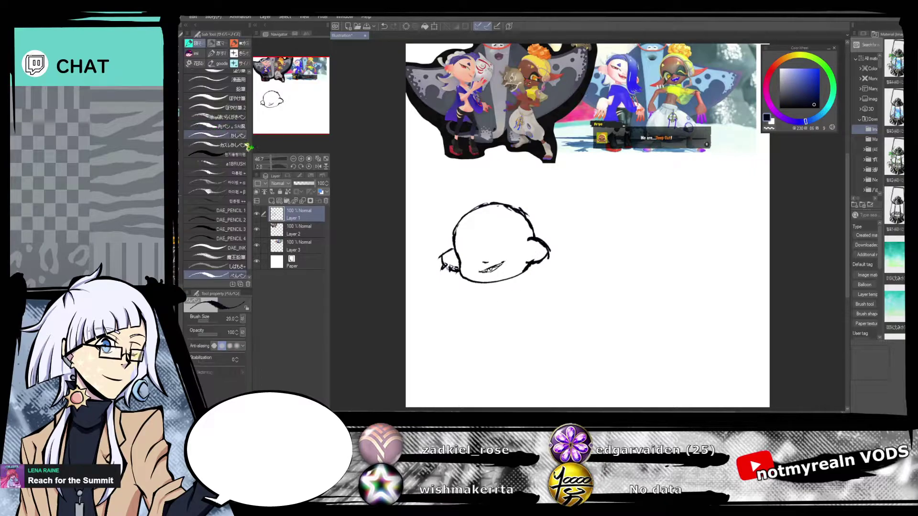
pyautogui.moveTo(271, 159); pyautogui.dragTo(275, 158)
pyautogui.moveTo(477, 283)
pyautogui.mouseDown()
pyautogui.moveTo(674, 229)
pyautogui.moveTo(656, 244)
pyautogui.mouseUp()
pyautogui.moveTo(537, 228)
pyautogui.mouseDown()
pyautogui.moveTo(472, 267)
pyautogui.moveTo(495, 238)
pyautogui.moveTo(595, 214)
pyautogui.moveTo(569, 214)
pyautogui.moveTo(520, 239)
pyautogui.moveTo(585, 213)
pyautogui.moveTo(524, 235)
pyautogui.mouseUp()
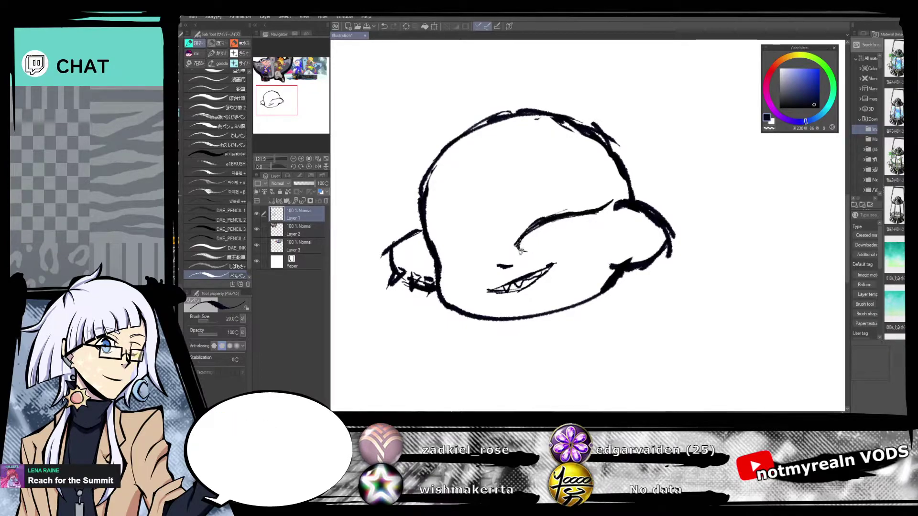
pyautogui.moveTo(519, 250)
pyautogui.mouseDown()
pyautogui.moveTo(566, 240)
pyautogui.moveTo(585, 217)
pyautogui.moveTo(548, 252)
pyautogui.mouseUp()
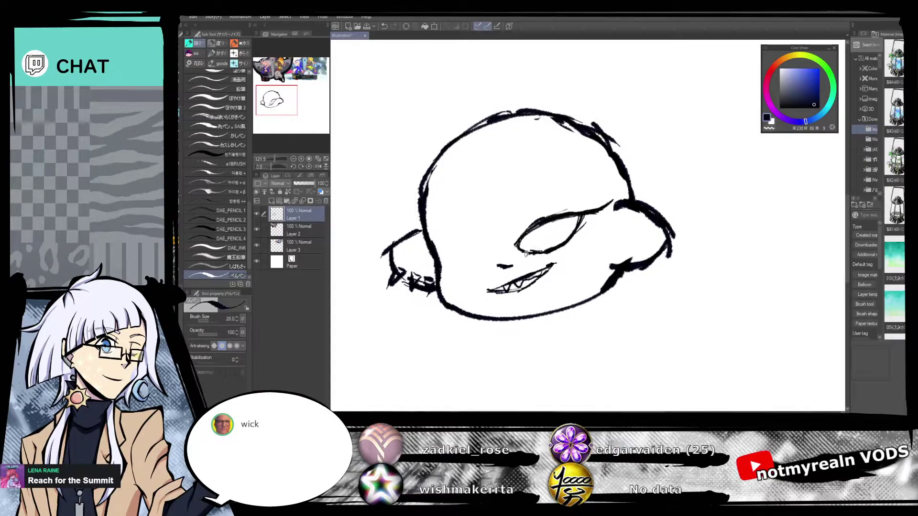
pyautogui.moveTo(587, 218); pyautogui.dragTo(583, 231)
pyautogui.hotkey('ctrl', 'z')
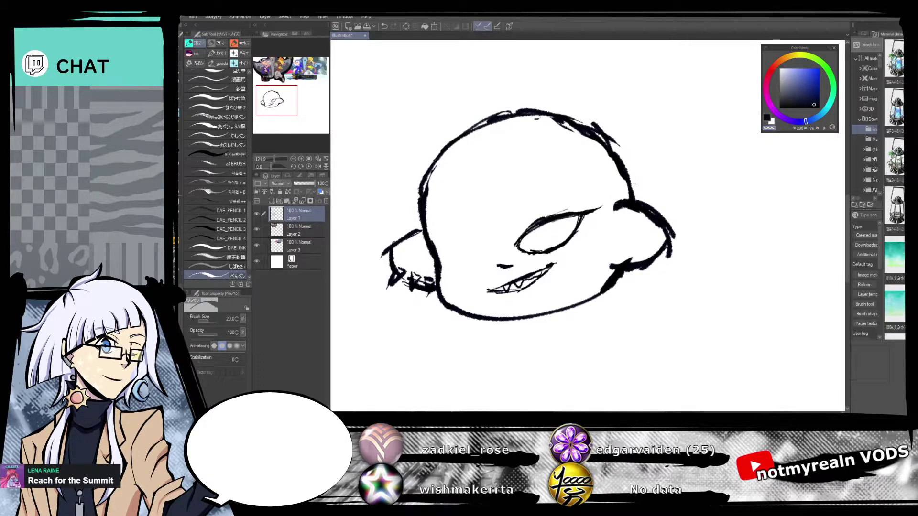
# Draw the eye's iris and pupil, add a small triangular brow mark above it and start the other eye's curved lid.
pyautogui.moveTo(537, 224)
pyautogui.mouseDown()
pyautogui.moveTo(538, 244)
pyautogui.moveTo(556, 223)
pyautogui.moveTo(560, 238)
pyautogui.moveTo(557, 216)
pyautogui.moveTo(556, 245)
pyautogui.mouseUp()
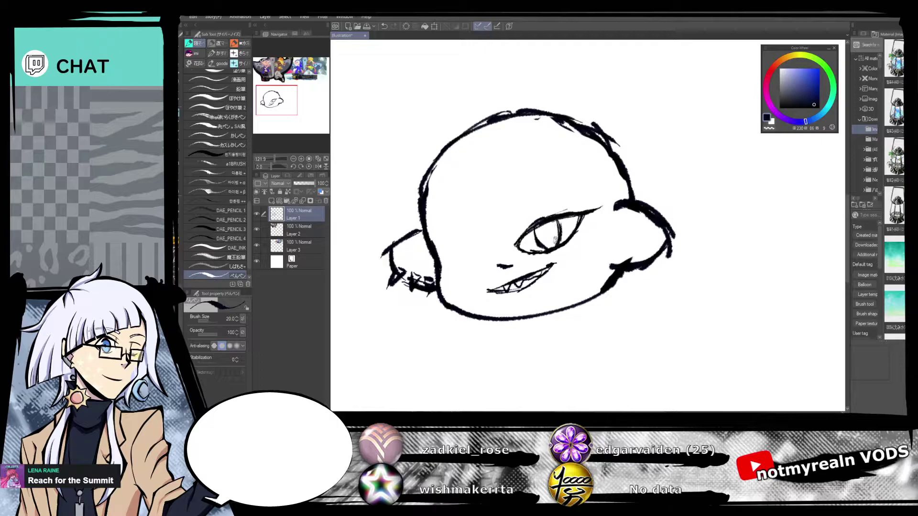
pyautogui.moveTo(526, 209)
pyautogui.mouseDown()
pyautogui.moveTo(519, 197)
pyautogui.moveTo(505, 218)
pyautogui.moveTo(530, 209)
pyautogui.moveTo(522, 199)
pyautogui.mouseUp()
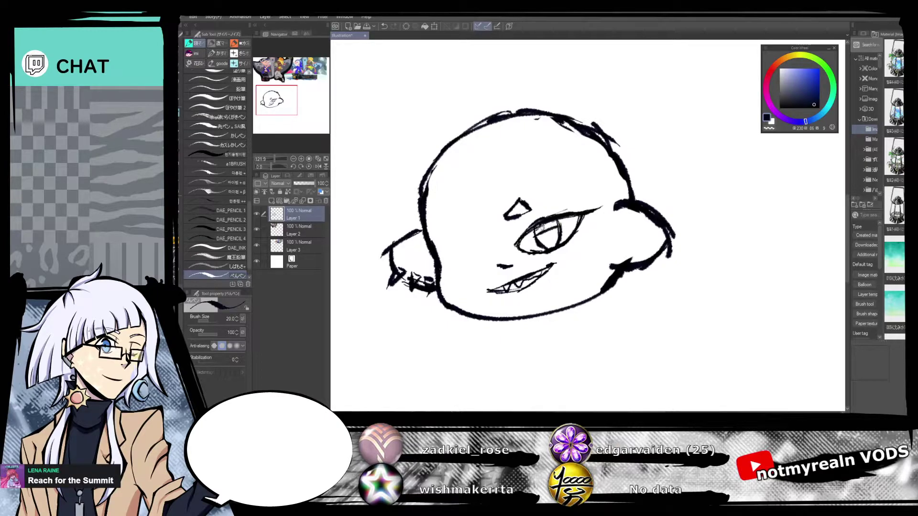
pyautogui.moveTo(544, 232); pyautogui.dragTo(550, 234)
pyautogui.moveTo(597, 252)
pyautogui.mouseDown()
pyautogui.moveTo(582, 226)
pyautogui.moveTo(587, 235)
pyautogui.mouseUp()
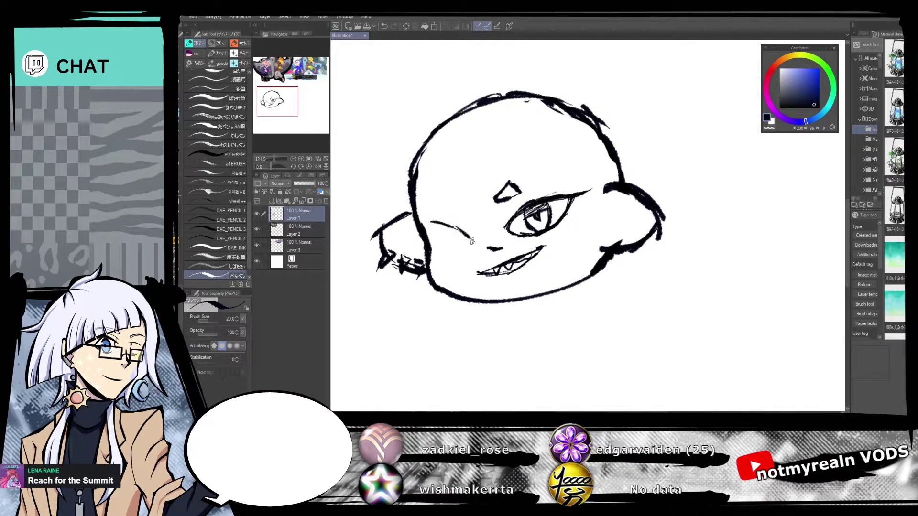
# Undo the latest strokes and redraw the upper lid of the eye on the left side of the face.
pyautogui.moveTo(468, 234); pyautogui.dragTo(475, 241)
pyautogui.click(384, 26)
pyautogui.click(384, 26)
pyautogui.click(384, 26)
pyautogui.moveTo(432, 222); pyautogui.dragTo(470, 235)
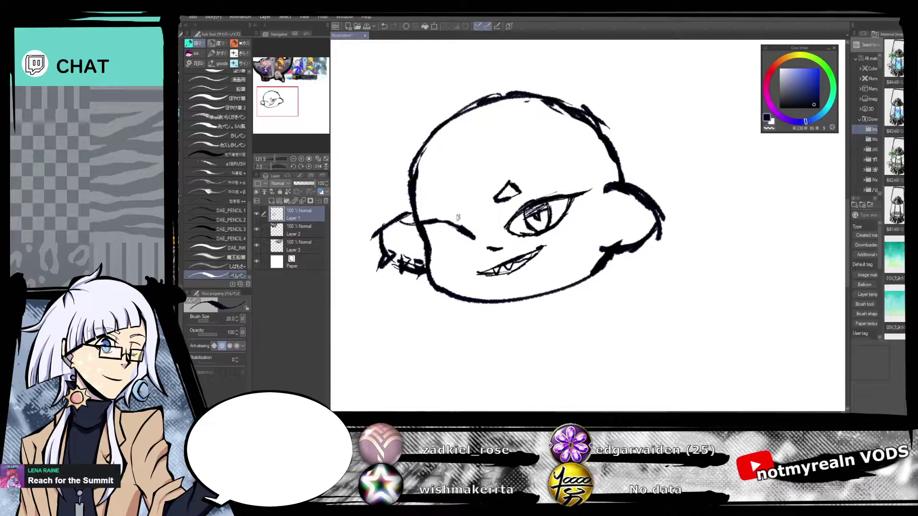
# Draw the lower lid of the left eye, replacing the first slim curve with a deeper one.
pyautogui.moveTo(436, 231); pyautogui.dragTo(464, 246)
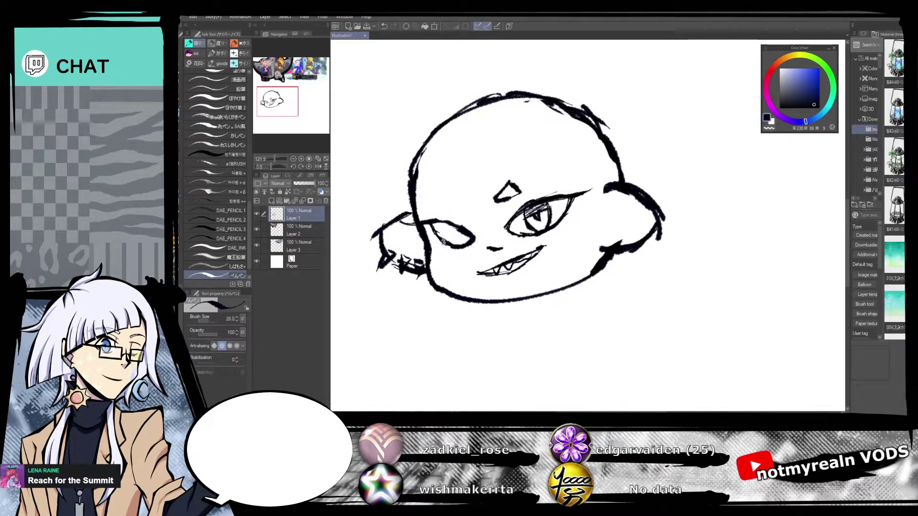
pyautogui.click(384, 26)
pyautogui.click(384, 27)
pyautogui.click(384, 26)
pyautogui.moveTo(430, 225)
pyautogui.mouseDown()
pyautogui.moveTo(449, 250)
pyautogui.moveTo(473, 240)
pyautogui.mouseUp()
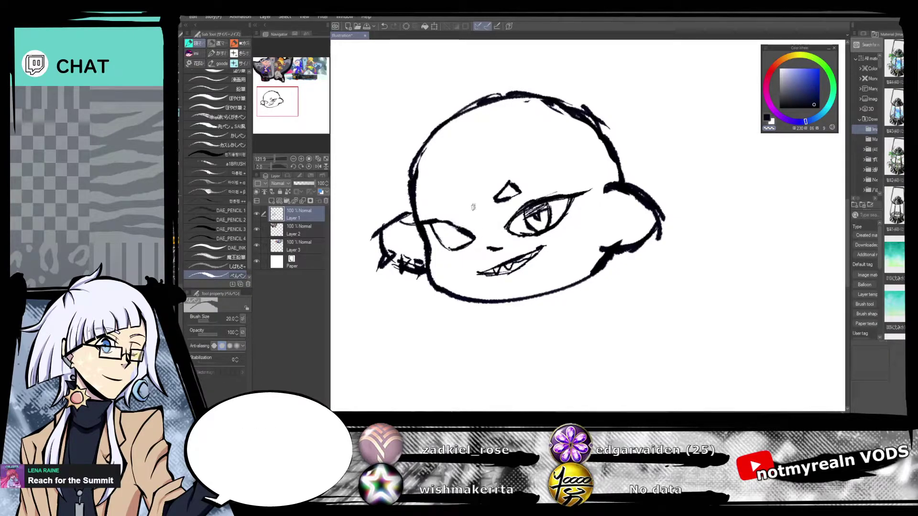
pyautogui.moveTo(275, 166); pyautogui.dragTo(278, 167)
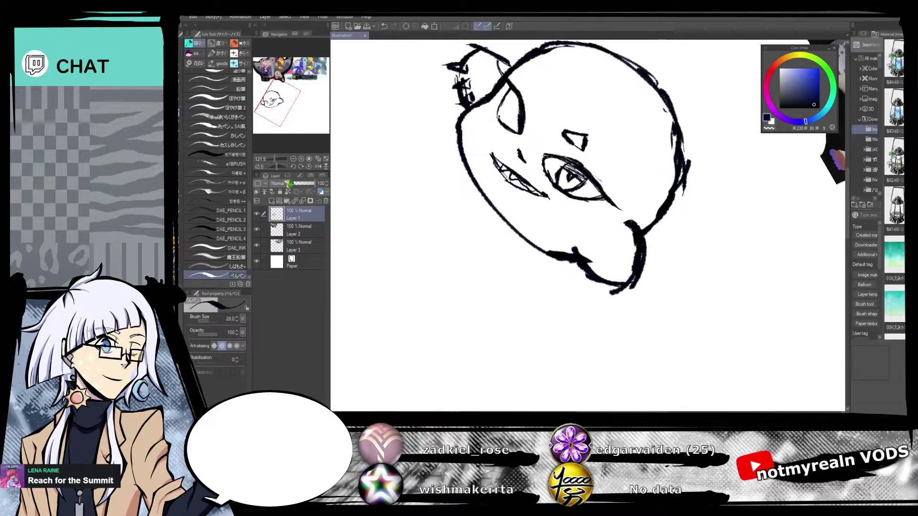
pyautogui.click(309, 166)
pyautogui.moveTo(624, 253); pyautogui.dragTo(613, 247)
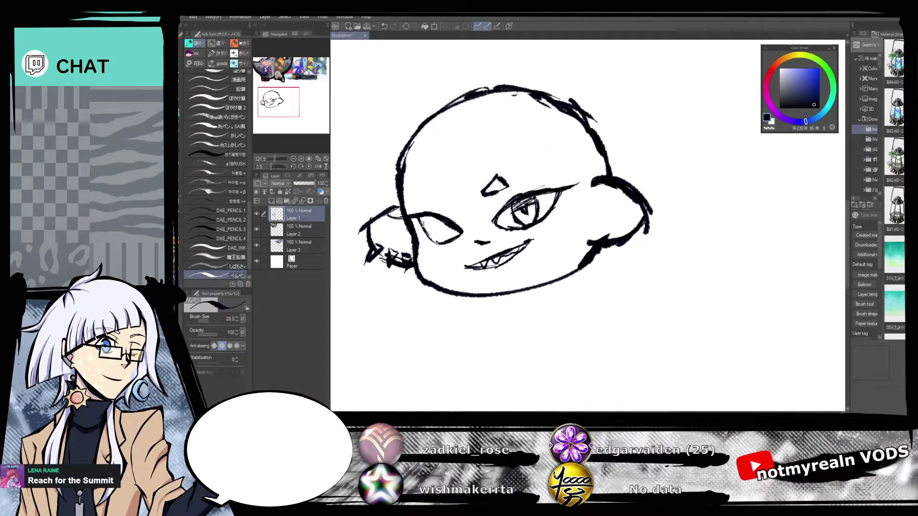
# Add an iris, slit pupil and small brow to the left eye, and reinforce the lower lid of the right eye.
pyautogui.moveTo(432, 216); pyautogui.dragTo(437, 242)
pyautogui.moveTo(433, 218)
pyautogui.mouseDown()
pyautogui.moveTo(449, 230)
pyautogui.moveTo(442, 236)
pyautogui.moveTo(445, 225)
pyautogui.mouseUp()
pyautogui.moveTo(460, 204)
pyautogui.mouseDown()
pyautogui.moveTo(442, 185)
pyautogui.moveTo(439, 202)
pyautogui.moveTo(461, 202)
pyautogui.mouseUp()
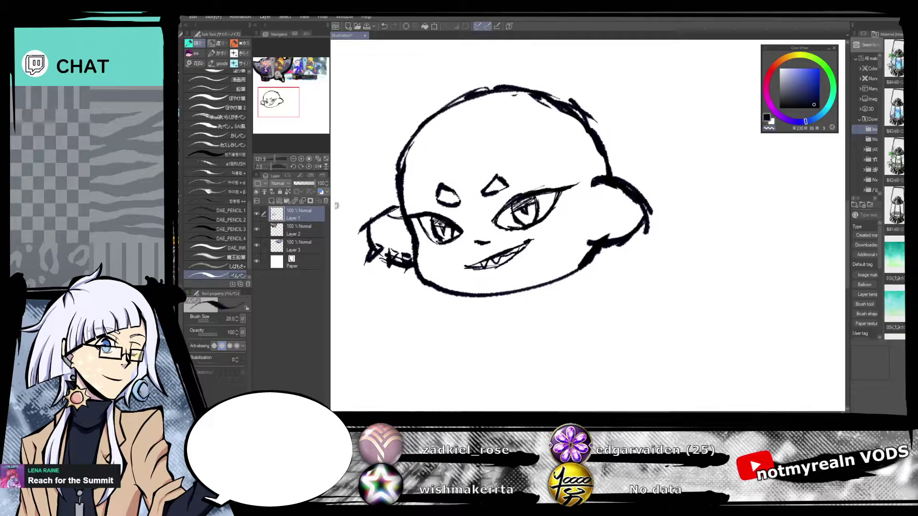
pyautogui.moveTo(452, 188); pyautogui.dragTo(460, 204)
pyautogui.moveTo(291, 99)
pyautogui.mouseDown()
pyautogui.moveTo(282, 64)
pyautogui.moveTo(307, 71)
pyautogui.moveTo(288, 101)
pyautogui.mouseUp()
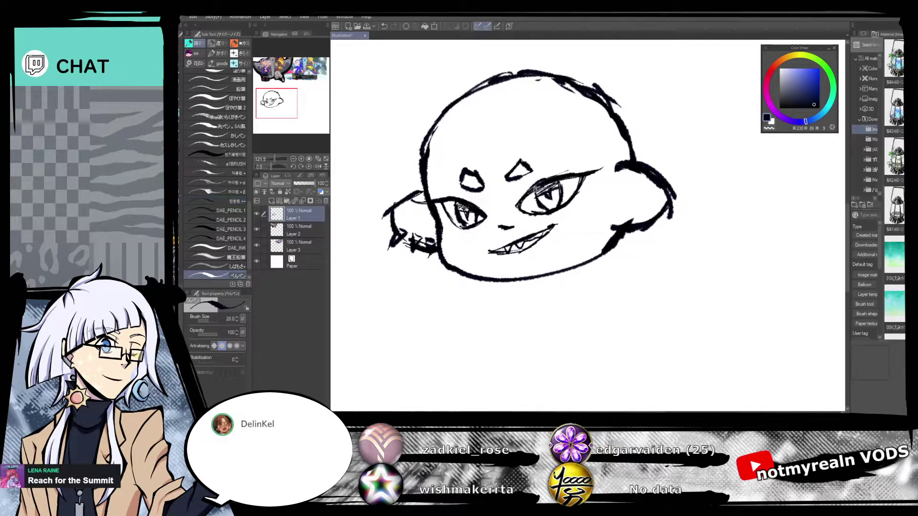
pyautogui.moveTo(527, 216); pyautogui.dragTo(572, 203)
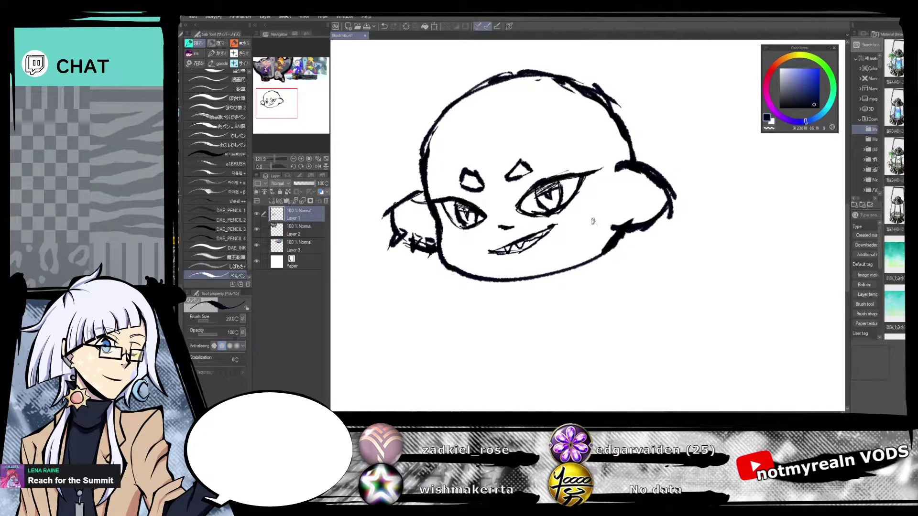
# On a new layer, draw the two long edges of a hair lock from the top of the head down across the face.
pyautogui.click(272, 201)
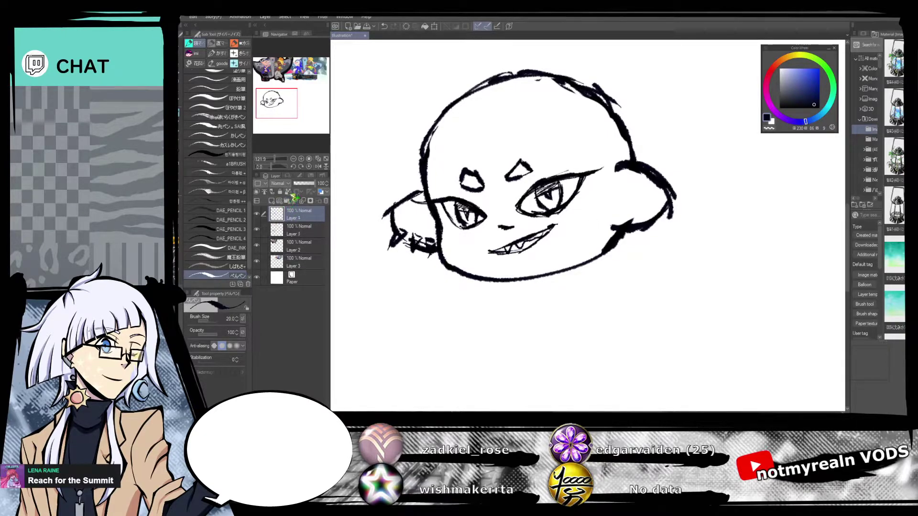
pyautogui.moveTo(667, 237); pyautogui.dragTo(650, 227)
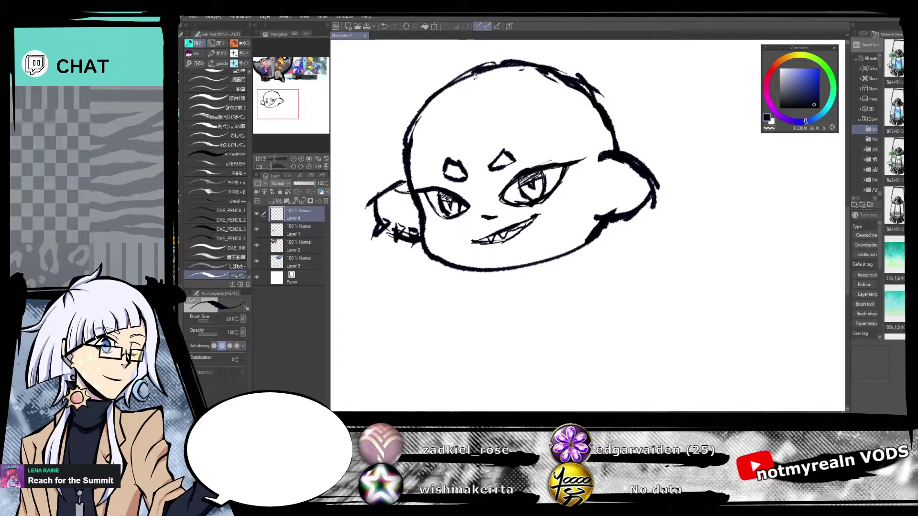
pyautogui.moveTo(478, 72)
pyautogui.mouseDown()
pyautogui.moveTo(474, 116)
pyautogui.moveTo(497, 231)
pyautogui.mouseUp()
pyautogui.moveTo(480, 163)
pyautogui.mouseDown()
pyautogui.moveTo(514, 268)
pyautogui.moveTo(545, 287)
pyautogui.mouseUp()
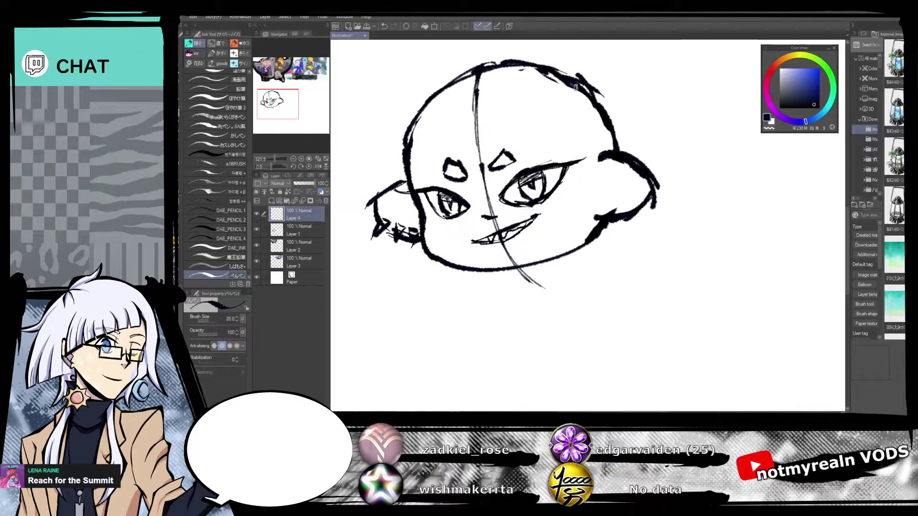
pyautogui.moveTo(574, 86); pyautogui.dragTo(594, 194)
pyautogui.moveTo(579, 112)
pyautogui.mouseDown()
pyautogui.moveTo(596, 234)
pyautogui.moveTo(615, 249)
pyautogui.moveTo(619, 272)
pyautogui.moveTo(629, 273)
pyautogui.moveTo(623, 262)
pyautogui.moveTo(630, 272)
pyautogui.moveTo(598, 269)
pyautogui.moveTo(589, 299)
pyautogui.moveTo(575, 293)
pyautogui.moveTo(594, 295)
pyautogui.moveTo(600, 276)
pyautogui.mouseUp()
# Complete the hair lock with a jagged tip below the chin and a raised curve over the crown.
pyautogui.moveTo(519, 262); pyautogui.dragTo(549, 304)
pyautogui.moveTo(503, 243); pyautogui.dragTo(542, 302)
pyautogui.moveTo(517, 269); pyautogui.dragTo(569, 315)
pyautogui.moveTo(566, 282); pyautogui.dragTo(566, 310)
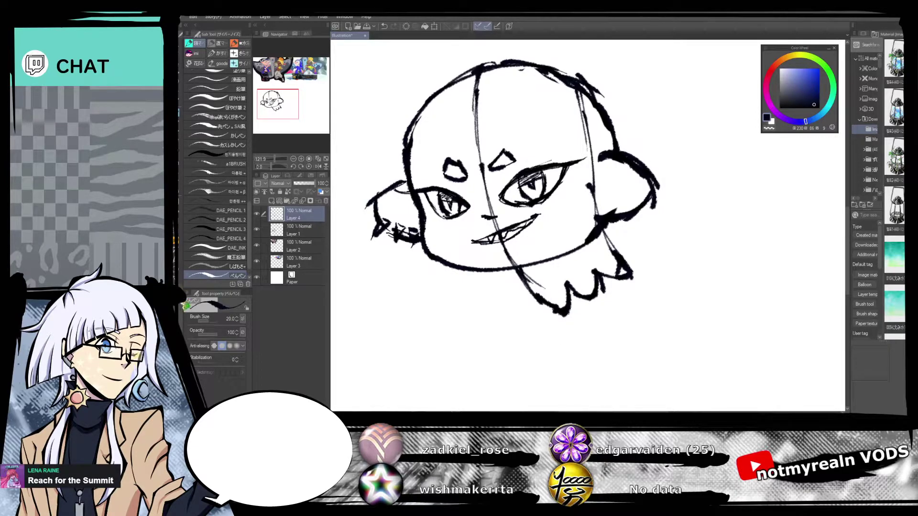
pyautogui.moveTo(487, 86)
pyautogui.mouseDown()
pyautogui.moveTo(458, 132)
pyautogui.moveTo(469, 101)
pyautogui.moveTo(514, 98)
pyautogui.moveTo(545, 116)
pyautogui.mouseUp()
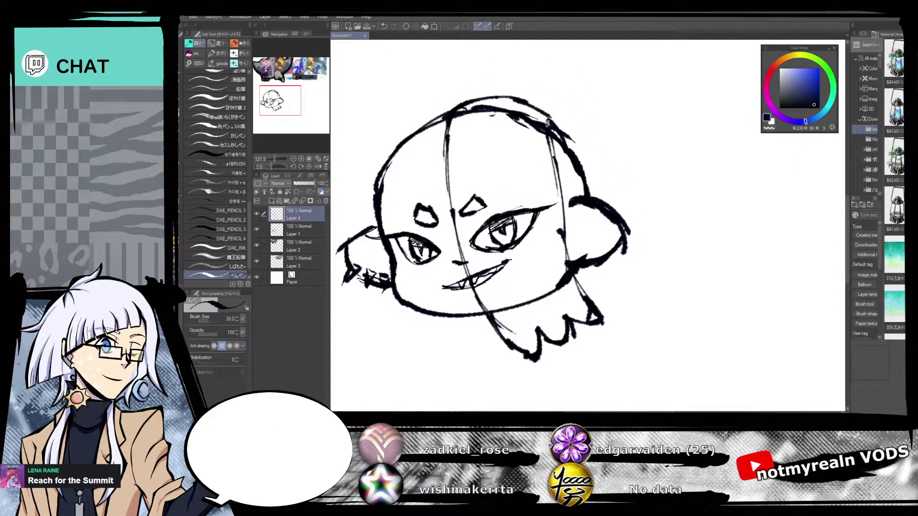
pyautogui.moveTo(476, 103)
pyautogui.mouseDown()
pyautogui.moveTo(539, 111)
pyautogui.moveTo(513, 99)
pyautogui.moveTo(551, 113)
pyautogui.mouseUp()
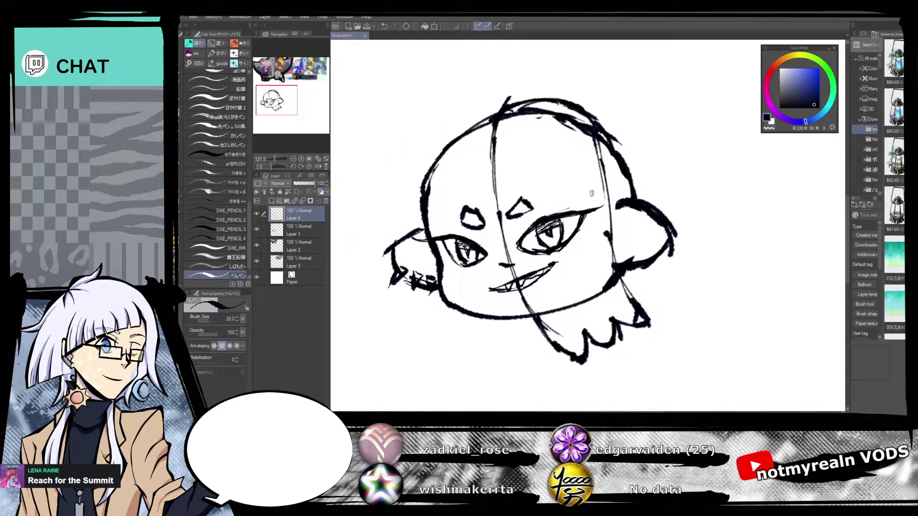
# Shift the hair layer slightly to the right over the face with the Move layer tool.
pyautogui.press('k')
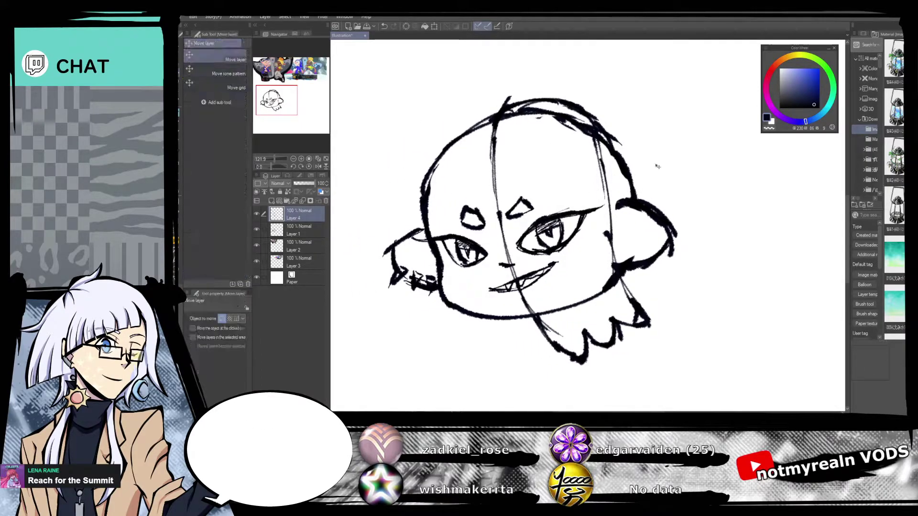
pyautogui.moveTo(696, 209); pyautogui.dragTo(701, 205)
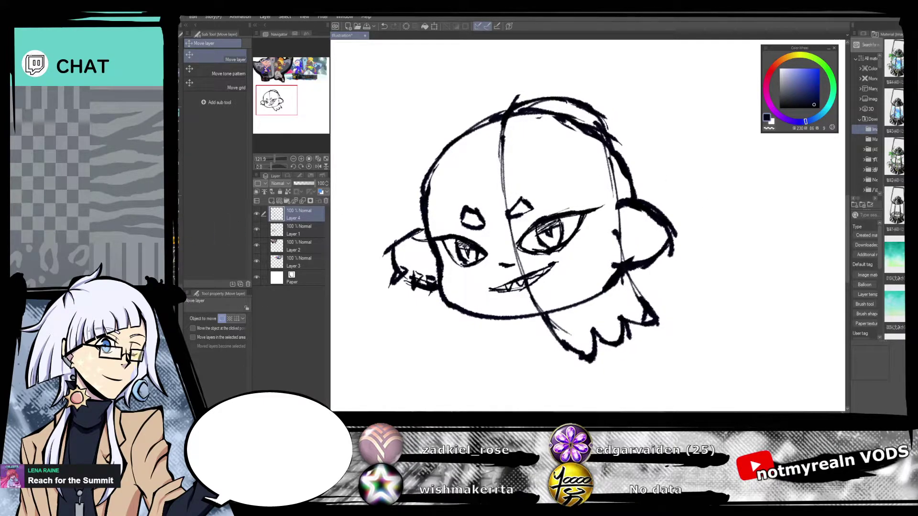
pyautogui.press('p')
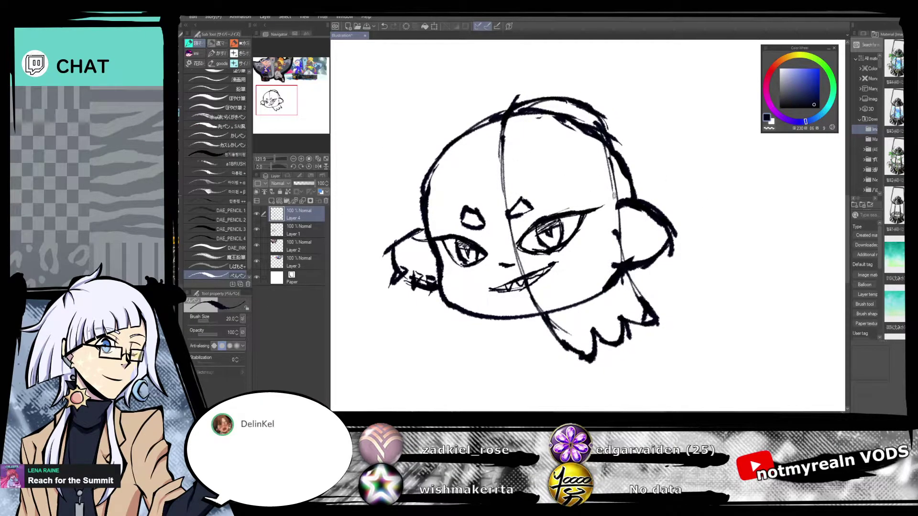
# Draw the hairline from the lock to the left temple and the outer hair contour along the left side of the head.
pyautogui.moveTo(507, 153)
pyautogui.mouseDown()
pyautogui.moveTo(451, 181)
pyautogui.moveTo(472, 166)
pyautogui.moveTo(425, 226)
pyautogui.mouseUp()
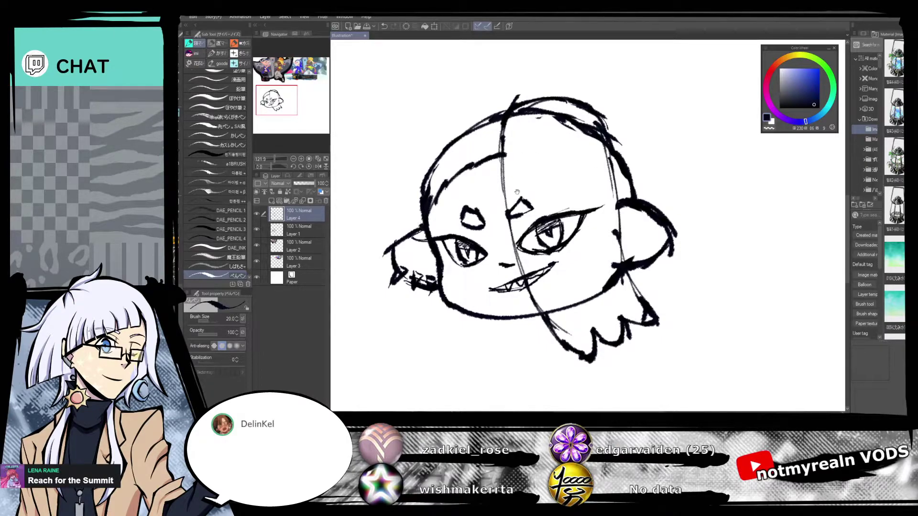
pyautogui.moveTo(514, 189); pyautogui.dragTo(527, 205)
pyautogui.moveTo(517, 127); pyautogui.dragTo(452, 165)
pyautogui.moveTo(486, 138); pyautogui.dragTo(434, 200)
pyautogui.moveTo(464, 152)
pyautogui.mouseDown()
pyautogui.moveTo(436, 200)
pyautogui.moveTo(438, 189)
pyautogui.moveTo(429, 243)
pyautogui.mouseUp()
pyautogui.moveTo(452, 160); pyautogui.dragTo(429, 225)
pyautogui.moveTo(490, 132); pyautogui.dragTo(442, 177)
pyautogui.moveTo(508, 130)
pyautogui.mouseDown()
pyautogui.moveTo(484, 140)
pyautogui.moveTo(512, 135)
pyautogui.mouseUp()
# Draw the hair contour above the right ear and thicken the contour on the left side of the head.
pyautogui.moveTo(620, 142)
pyautogui.mouseDown()
pyautogui.moveTo(642, 161)
pyautogui.moveTo(623, 149)
pyautogui.moveTo(653, 214)
pyautogui.mouseUp()
pyautogui.moveTo(640, 164); pyautogui.dragTo(652, 213)
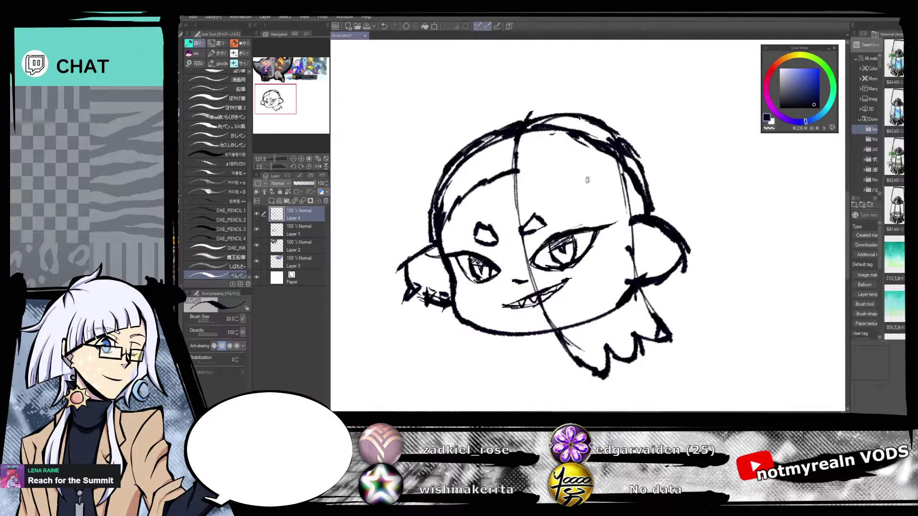
pyautogui.moveTo(534, 164); pyautogui.dragTo(531, 173)
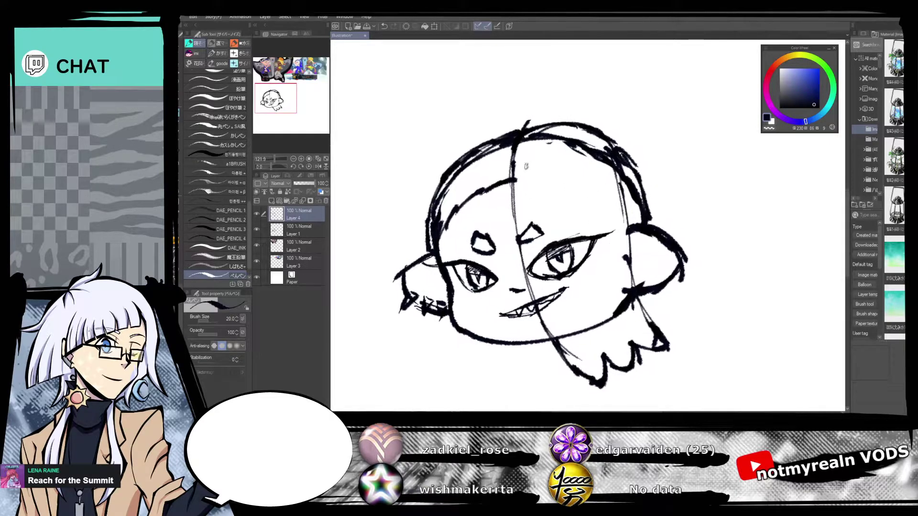
pyautogui.moveTo(517, 133)
pyautogui.mouseDown()
pyautogui.moveTo(460, 158)
pyautogui.moveTo(480, 147)
pyautogui.moveTo(433, 191)
pyautogui.moveTo(436, 242)
pyautogui.mouseUp()
pyautogui.moveTo(653, 196); pyautogui.dragTo(645, 216)
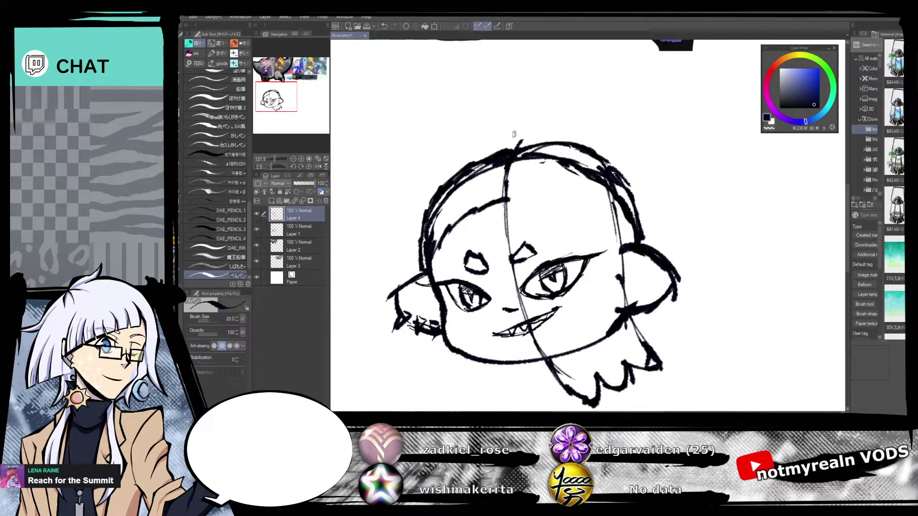
# Draw a braid along the top of the head and add strokes to the hair on its right side.
pyautogui.moveTo(516, 134)
pyautogui.mouseDown()
pyautogui.moveTo(495, 146)
pyautogui.moveTo(513, 135)
pyautogui.moveTo(516, 148)
pyautogui.moveTo(510, 131)
pyautogui.moveTo(520, 128)
pyautogui.moveTo(537, 136)
pyautogui.moveTo(557, 129)
pyautogui.moveTo(552, 142)
pyautogui.moveTo(582, 132)
pyautogui.moveTo(576, 144)
pyautogui.moveTo(583, 124)
pyautogui.moveTo(605, 146)
pyautogui.moveTo(615, 138)
pyautogui.moveTo(604, 160)
pyautogui.mouseUp()
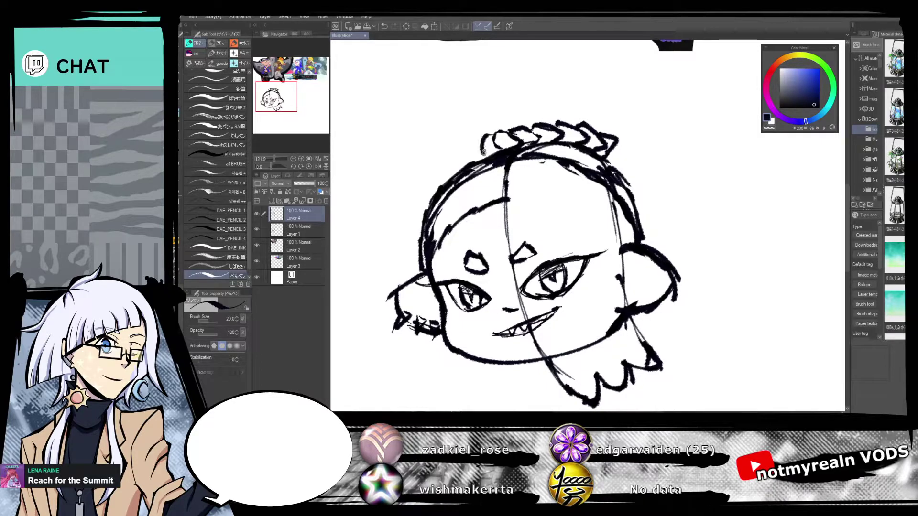
pyautogui.moveTo(654, 123)
pyautogui.mouseDown()
pyautogui.moveTo(644, 176)
pyautogui.moveTo(612, 154)
pyautogui.moveTo(617, 148)
pyautogui.moveTo(631, 172)
pyautogui.moveTo(607, 197)
pyautogui.mouseUp()
pyautogui.moveTo(275, 90)
pyautogui.mouseDown()
pyautogui.moveTo(263, 69)
pyautogui.moveTo(306, 67)
pyautogui.moveTo(281, 102)
pyautogui.mouseUp()
pyautogui.moveTo(755, 215); pyautogui.dragTo(691, 208)
pyautogui.moveTo(614, 107); pyautogui.dragTo(648, 184)
pyautogui.moveTo(633, 299); pyautogui.dragTo(624, 274)
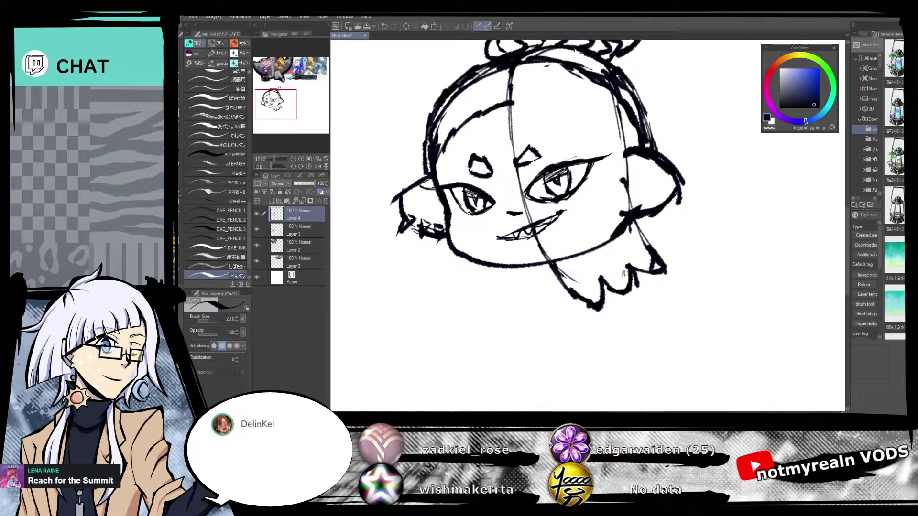
# On Layer 1, erase the right eye, its brow and the part of the mouth covered by the hair lock.
pyautogui.click(300, 231)
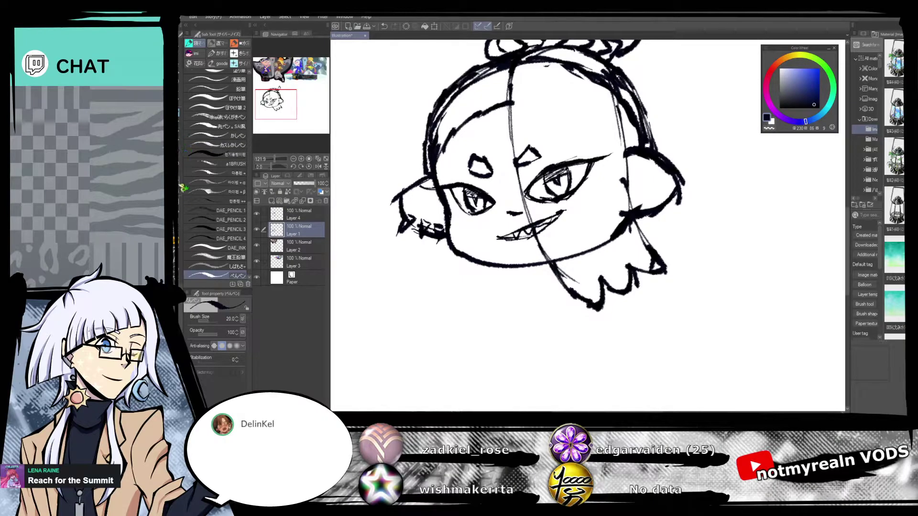
pyautogui.press('e')
pyautogui.moveTo(529, 146)
pyautogui.mouseDown()
pyautogui.moveTo(545, 228)
pyautogui.moveTo(535, 131)
pyautogui.moveTo(576, 165)
pyautogui.moveTo(598, 204)
pyautogui.moveTo(605, 180)
pyautogui.moveTo(597, 190)
pyautogui.mouseUp()
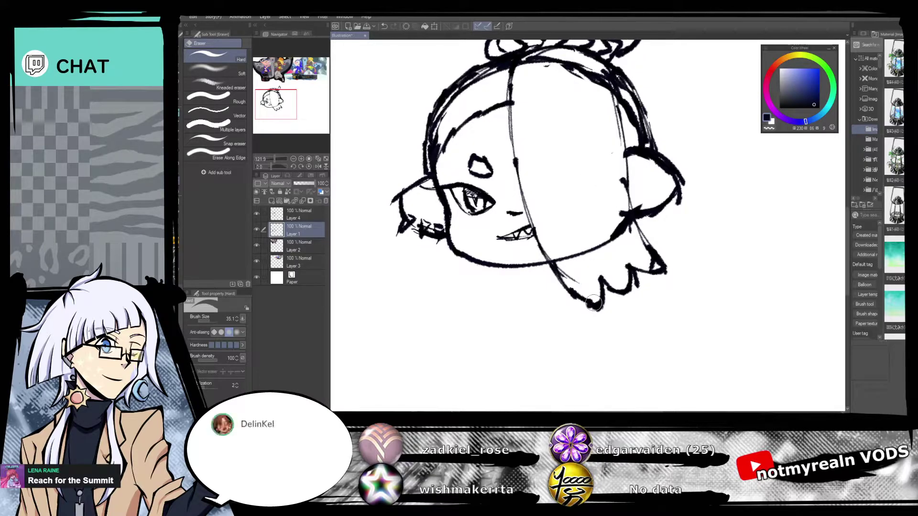
pyautogui.click(308, 241)
pyautogui.click(308, 228)
# Try to erase the left eye below its upper lid and redraw it with a narrower shape.
pyautogui.moveTo(457, 211); pyautogui.dragTo(472, 203)
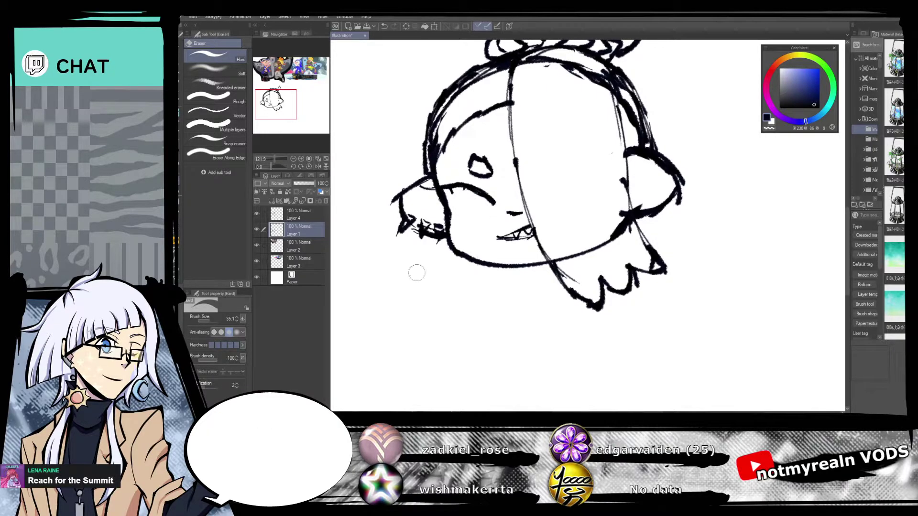
pyautogui.press('p')
pyautogui.moveTo(275, 159); pyautogui.dragTo(278, 157)
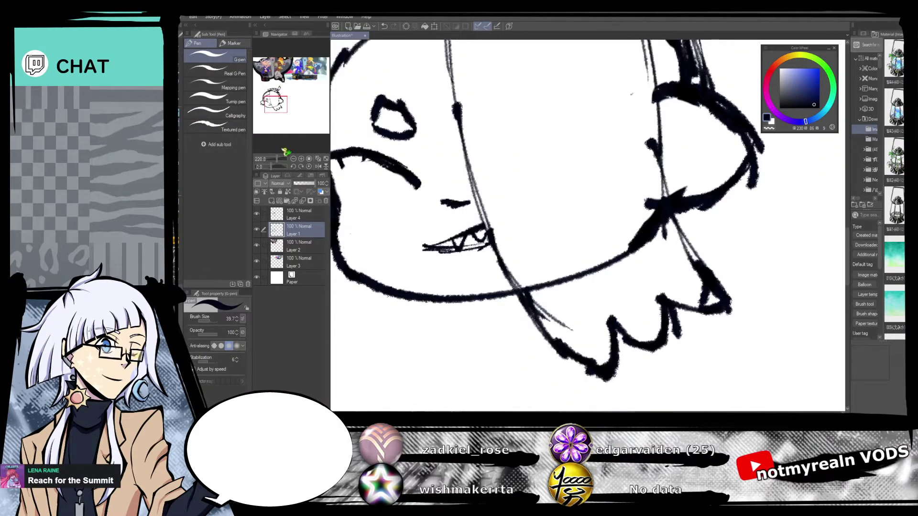
pyautogui.moveTo(452, 201); pyautogui.dragTo(600, 250)
pyautogui.moveTo(516, 233); pyautogui.dragTo(510, 229)
pyautogui.click(384, 25)
pyautogui.press('b')
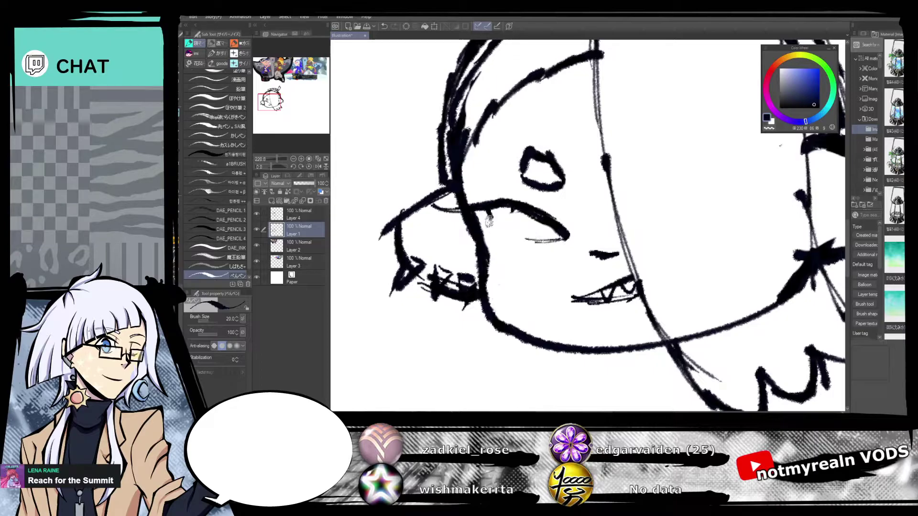
pyautogui.moveTo(490, 211)
pyautogui.mouseDown()
pyautogui.moveTo(539, 241)
pyautogui.moveTo(569, 236)
pyautogui.mouseUp()
pyautogui.press('c')
pyautogui.moveTo(505, 211); pyautogui.dragTo(537, 221)
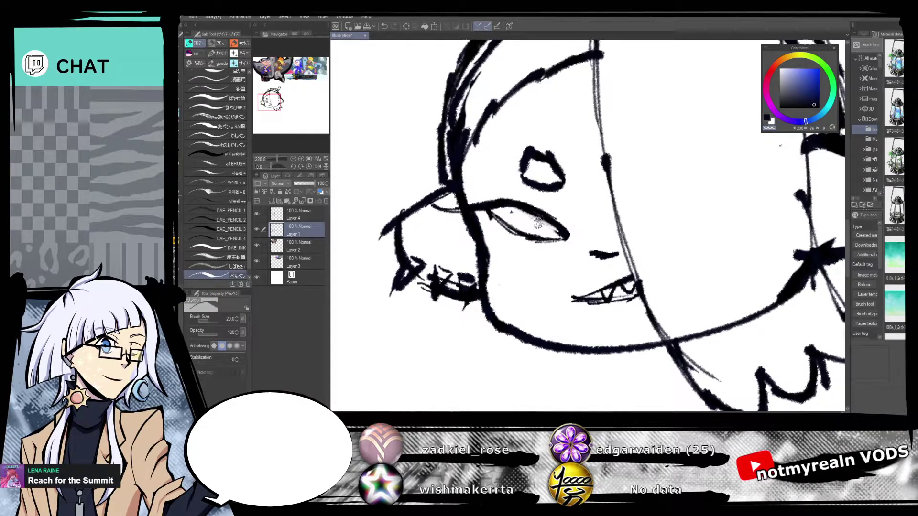
# Undo the left eye's redrawing and erasure back to the version with the iris and slit pupil.
pyautogui.click(385, 26)
pyautogui.click(386, 27)
pyautogui.click(386, 26)
pyautogui.click(386, 26)
pyautogui.click(386, 27)
pyautogui.click(386, 27)
pyautogui.click(386, 26)
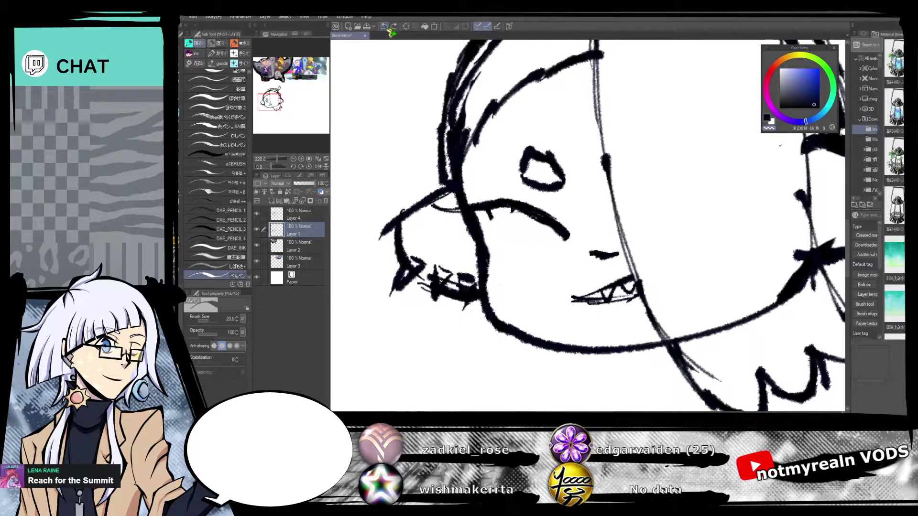
pyautogui.click(393, 28)
pyautogui.click(385, 28)
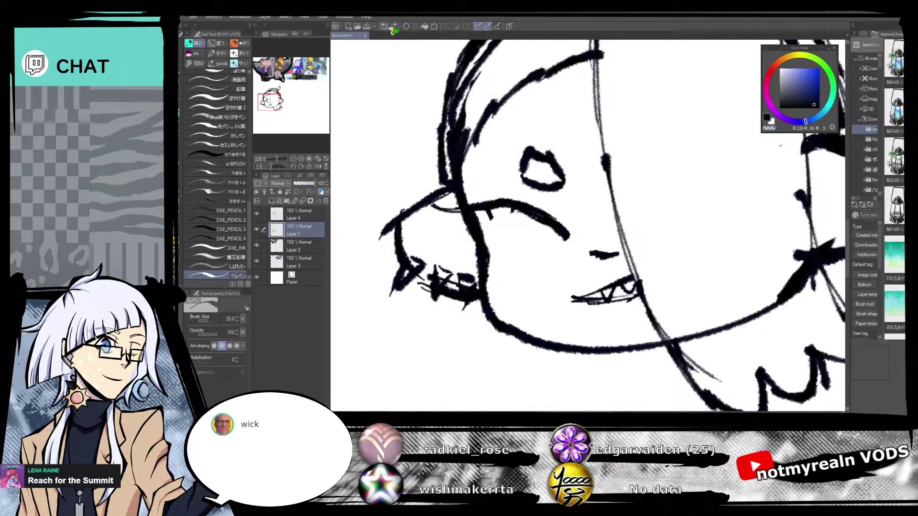
pyautogui.click(393, 28)
# Lasso the left eye, rotate it about 14 degrees counterclockwise, apply the transformation and clear the selection.
pyautogui.press('m')
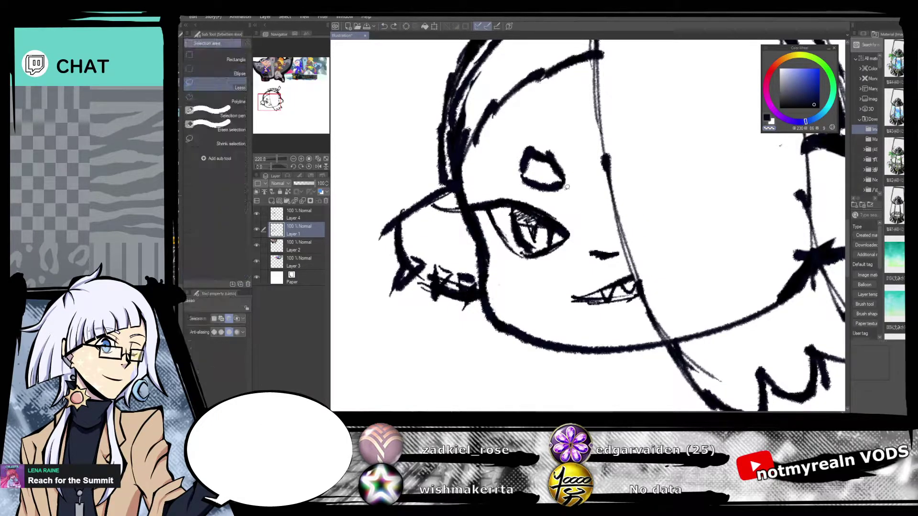
pyautogui.moveTo(579, 221)
pyautogui.mouseDown()
pyautogui.moveTo(543, 269)
pyautogui.moveTo(507, 251)
pyautogui.moveTo(484, 212)
pyautogui.moveTo(489, 194)
pyautogui.moveTo(529, 190)
pyautogui.moveTo(609, 204)
pyautogui.mouseUp()
pyautogui.click(435, 26)
pyautogui.moveTo(570, 233); pyautogui.dragTo(570, 224)
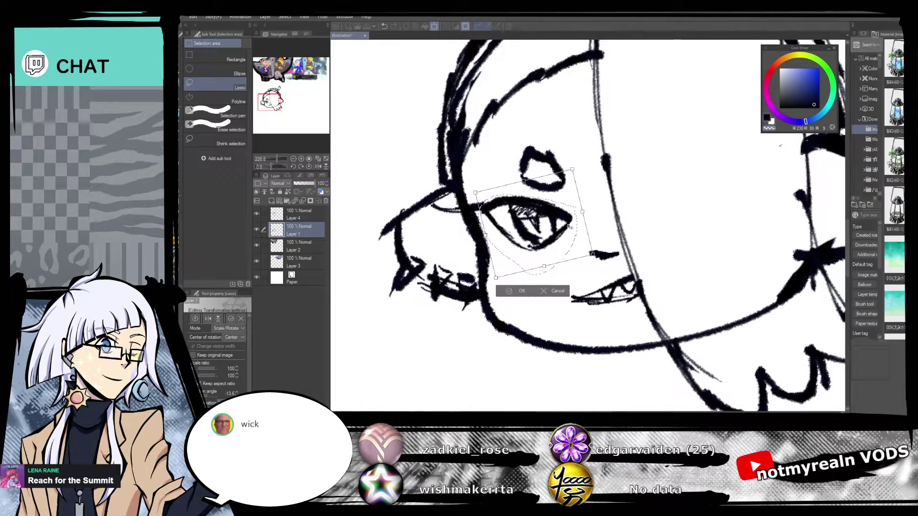
pyautogui.press('Return')
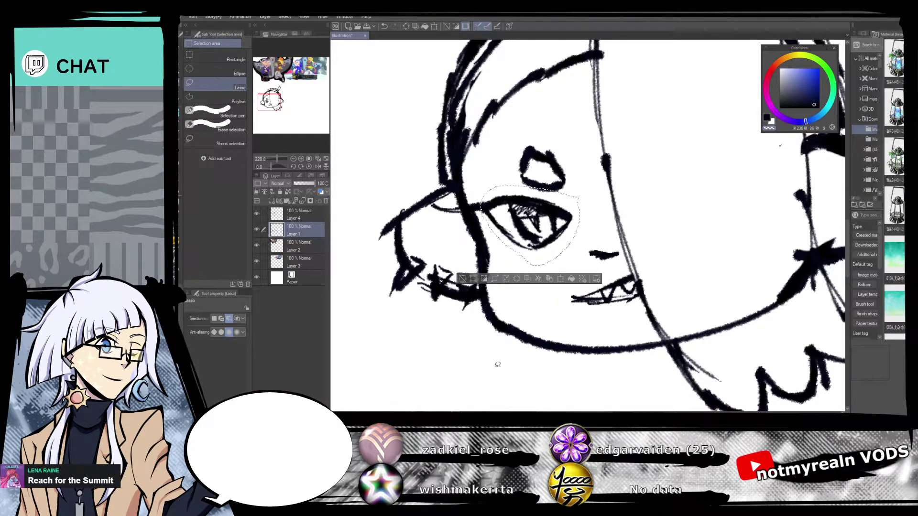
pyautogui.click(462, 278)
pyautogui.moveTo(279, 160); pyautogui.dragTo(273, 172)
pyautogui.hotkey('ctrl', '+')
pyautogui.hotkey('ctrl', '+')
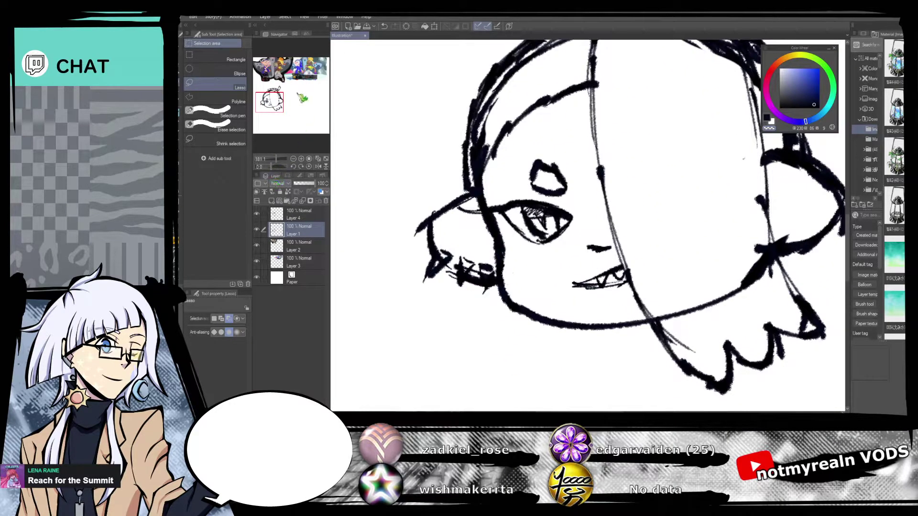
# Try out a narrow almond-shaped eye outline over the reference artwork and erase it again.
pyautogui.click(271, 72)
pyautogui.moveTo(271, 72); pyautogui.dragTo(273, 71)
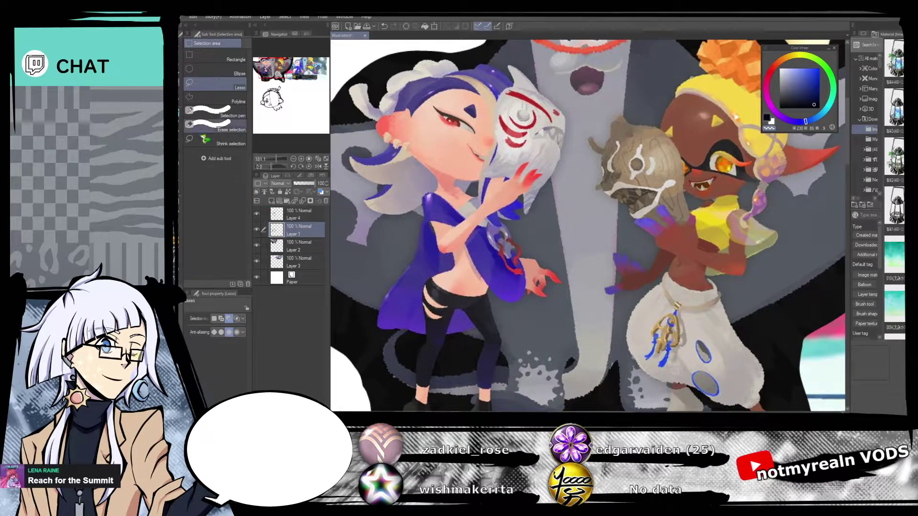
pyautogui.click(182, 122)
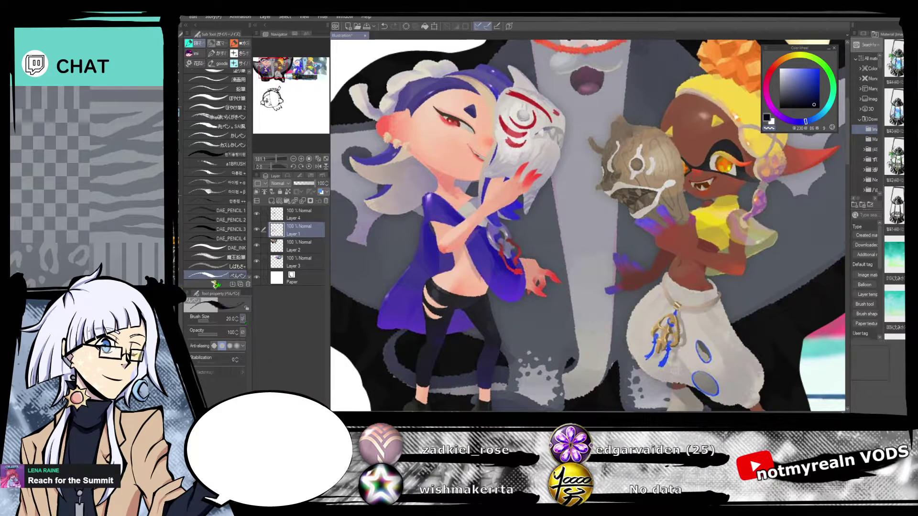
pyautogui.moveTo(599, 274)
pyautogui.mouseDown()
pyautogui.moveTo(574, 263)
pyautogui.moveTo(497, 271)
pyautogui.moveTo(465, 255)
pyautogui.moveTo(538, 285)
pyautogui.moveTo(582, 281)
pyautogui.moveTo(603, 271)
pyautogui.mouseUp()
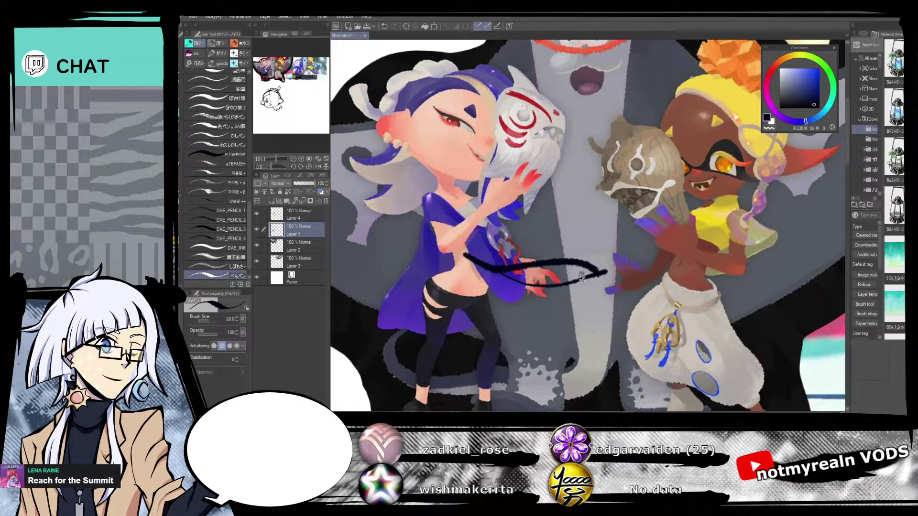
pyautogui.press('e')
pyautogui.moveTo(460, 255)
pyautogui.mouseDown()
pyautogui.moveTo(619, 278)
pyautogui.moveTo(510, 263)
pyautogui.mouseUp()
pyautogui.click(180, 118)
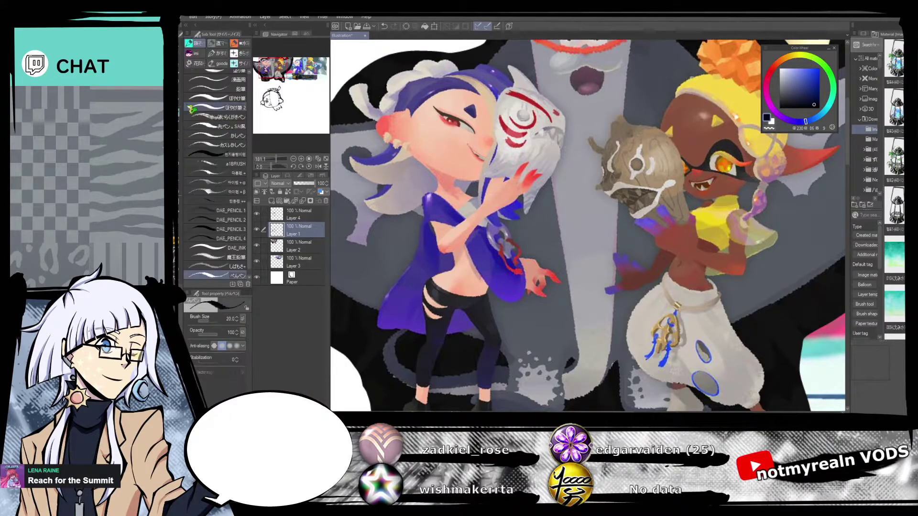
# Erase the part of the jawline that runs across the hair lock.
pyautogui.moveTo(273, 99); pyautogui.dragTo(274, 101)
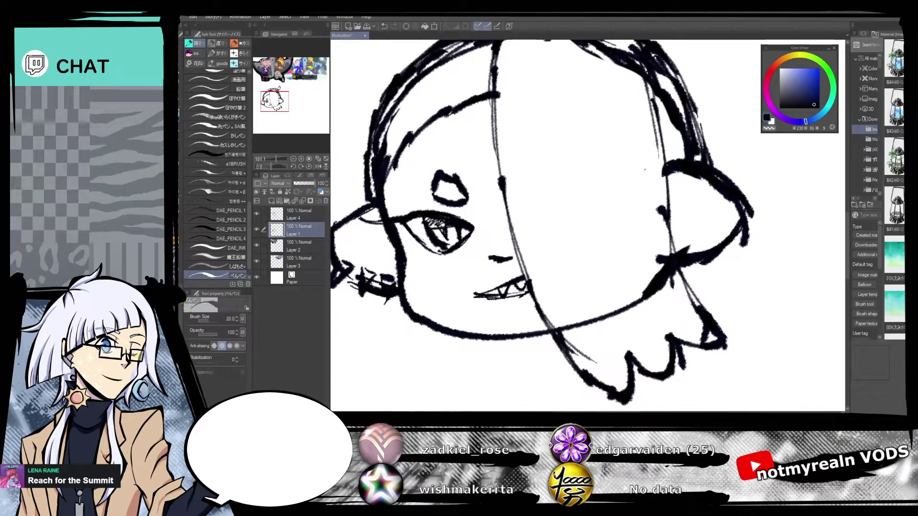
pyautogui.click(183, 177)
pyautogui.moveTo(648, 236)
pyautogui.mouseDown()
pyautogui.moveTo(664, 282)
pyautogui.moveTo(613, 314)
pyautogui.moveTo(569, 336)
pyautogui.mouseUp()
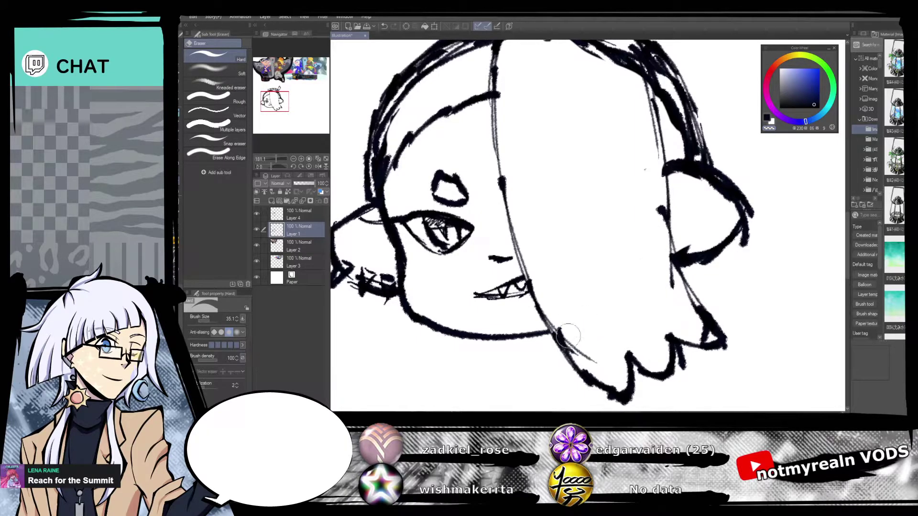
# Erase the left eye below its upper lid and redraw it with a flatter, half-closed lower lid.
pyautogui.moveTo(276, 159)
pyautogui.mouseDown()
pyautogui.moveTo(269, 163)
pyautogui.moveTo(276, 167)
pyautogui.mouseUp()
pyautogui.moveTo(475, 248)
pyautogui.mouseDown()
pyautogui.moveTo(486, 243)
pyautogui.moveTo(449, 244)
pyautogui.mouseUp()
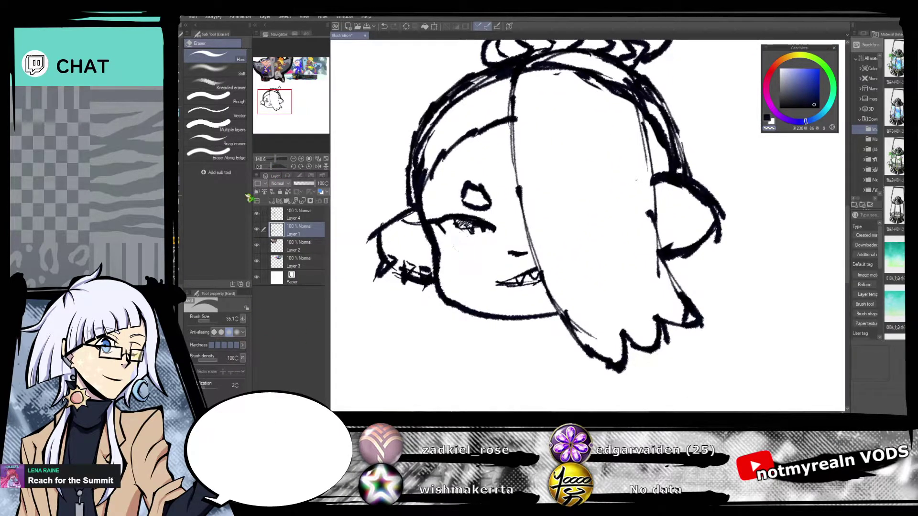
pyautogui.click(179, 115)
pyautogui.moveTo(275, 159); pyautogui.dragTo(276, 159)
pyautogui.moveTo(271, 166); pyautogui.dragTo(277, 168)
pyautogui.moveTo(575, 115); pyautogui.dragTo(557, 163)
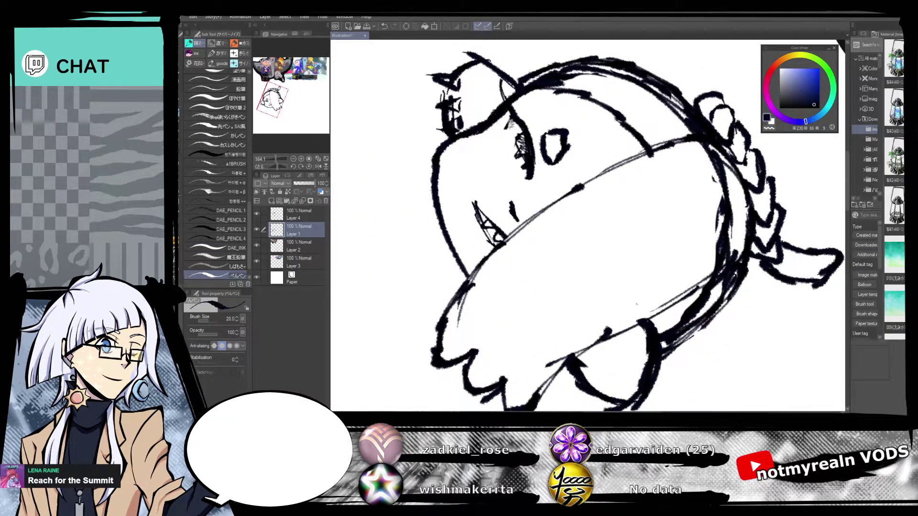
pyautogui.moveTo(506, 134); pyautogui.dragTo(525, 175)
pyautogui.click(308, 166)
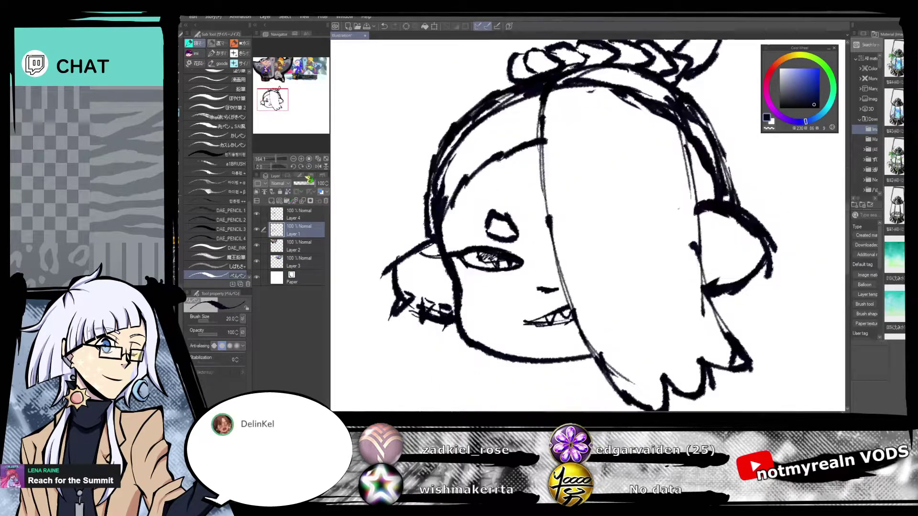
# Erase the toothy mouth beneath the nose.
pyautogui.moveTo(635, 314); pyautogui.dragTo(614, 280)
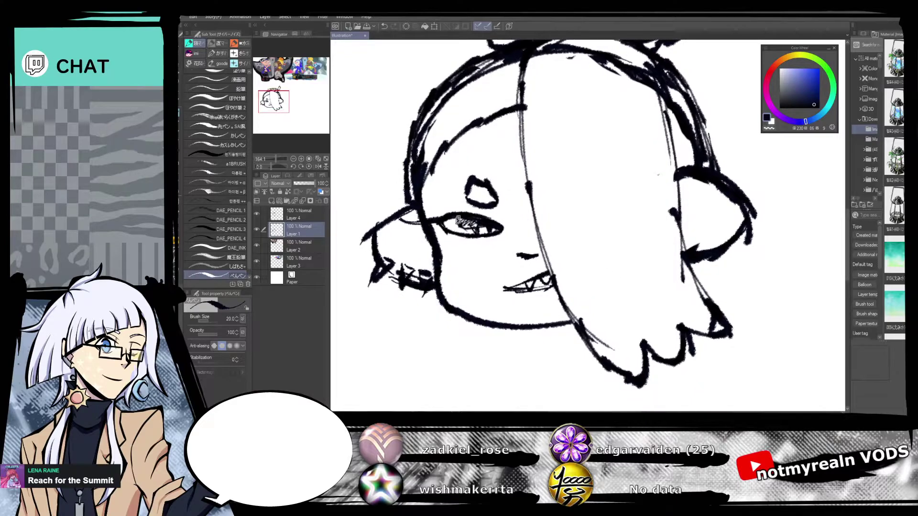
pyautogui.press('e')
pyautogui.moveTo(500, 288); pyautogui.dragTo(567, 274)
# Try to redraw the mouth as a single thin curved smile line, thicken its corner and erase it.
pyautogui.press('p')
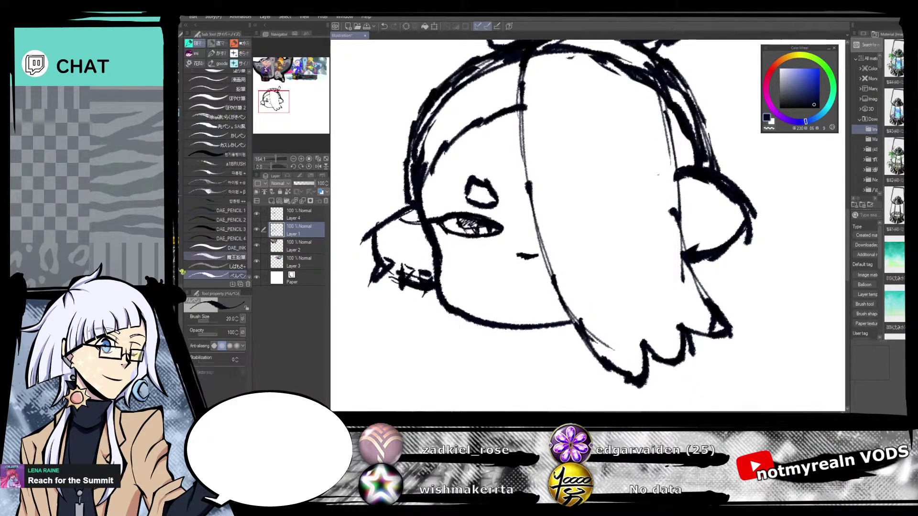
pyautogui.click(268, 166)
pyautogui.moveTo(593, 279)
pyautogui.mouseDown()
pyautogui.moveTo(596, 216)
pyautogui.moveTo(558, 261)
pyautogui.moveTo(601, 205)
pyautogui.mouseUp()
pyautogui.click(308, 166)
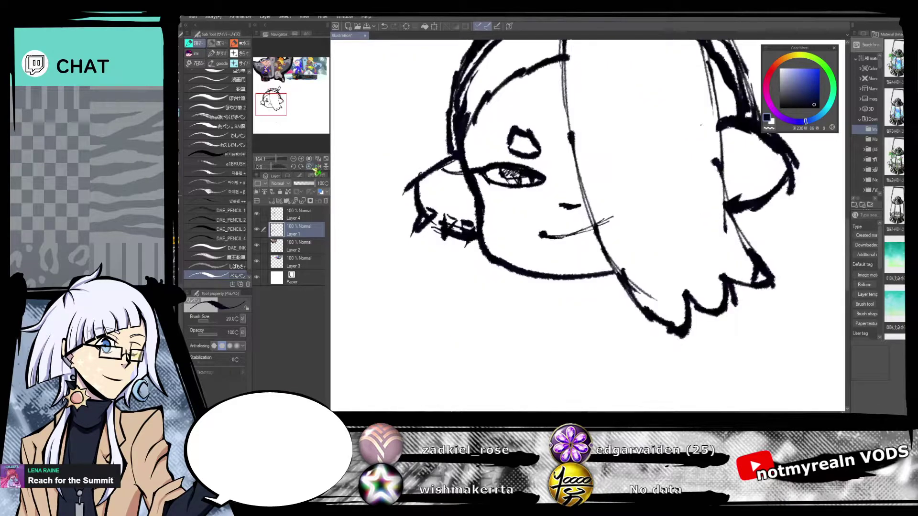
pyautogui.moveTo(661, 235); pyautogui.dragTo(632, 264)
pyautogui.moveTo(513, 266); pyautogui.dragTo(570, 250)
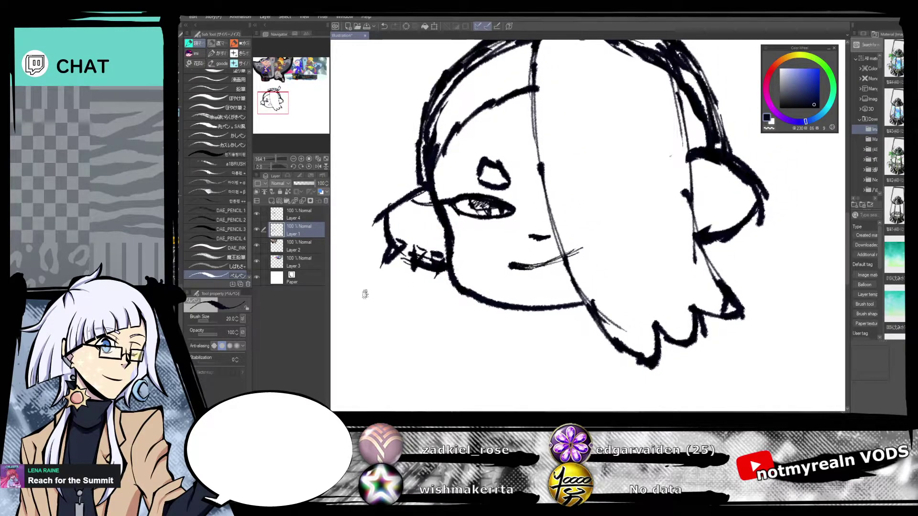
pyautogui.press('e')
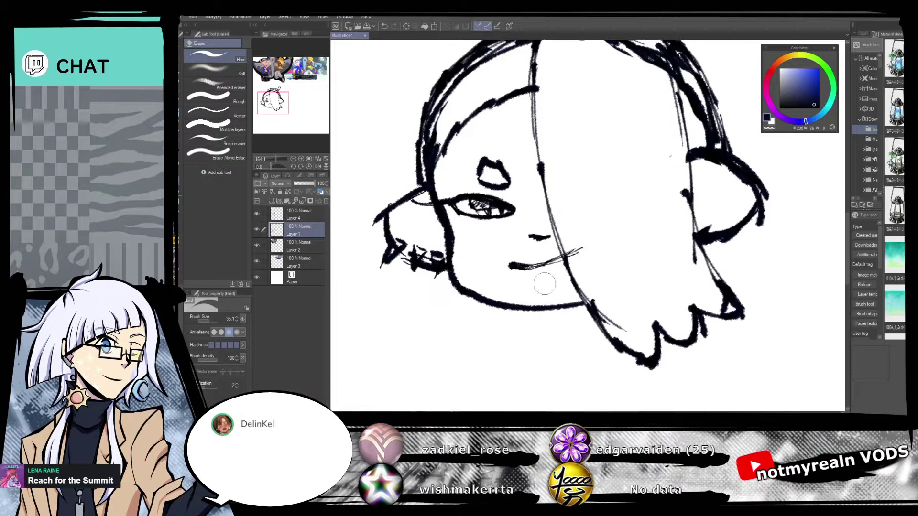
pyautogui.moveTo(510, 266); pyautogui.dragTo(578, 247)
# Draw a new thin grinning mouth with teeth between the nose and the chin.
pyautogui.press('p')
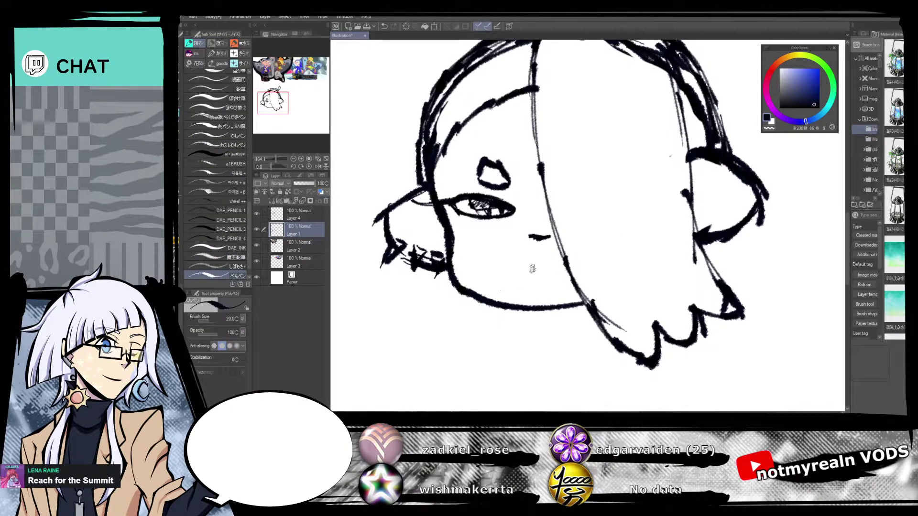
pyautogui.moveTo(509, 264)
pyautogui.mouseDown()
pyautogui.moveTo(585, 247)
pyautogui.moveTo(507, 264)
pyautogui.moveTo(551, 271)
pyautogui.moveTo(585, 249)
pyautogui.moveTo(533, 269)
pyautogui.moveTo(569, 259)
pyautogui.mouseUp()
pyautogui.moveTo(276, 159); pyautogui.dragTo(272, 163)
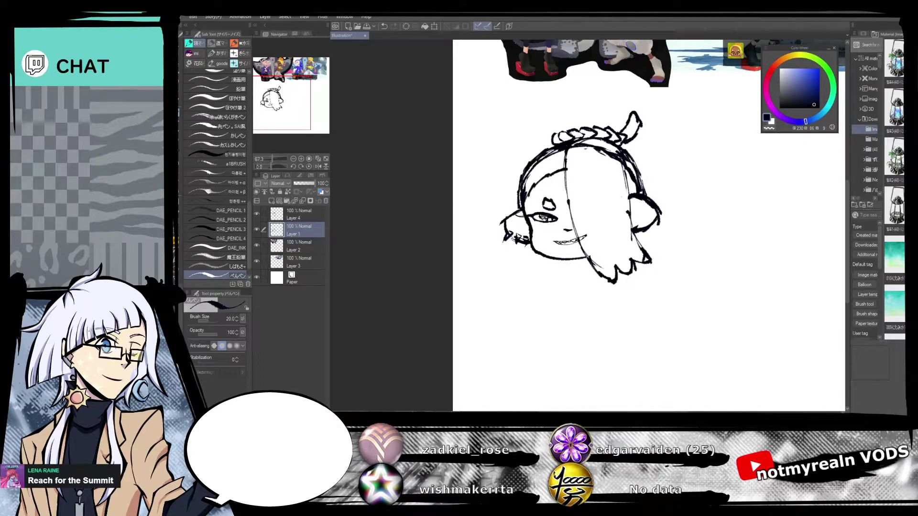
pyautogui.moveTo(601, 187)
pyautogui.mouseDown()
pyautogui.moveTo(605, 267)
pyautogui.moveTo(626, 119)
pyautogui.mouseUp()
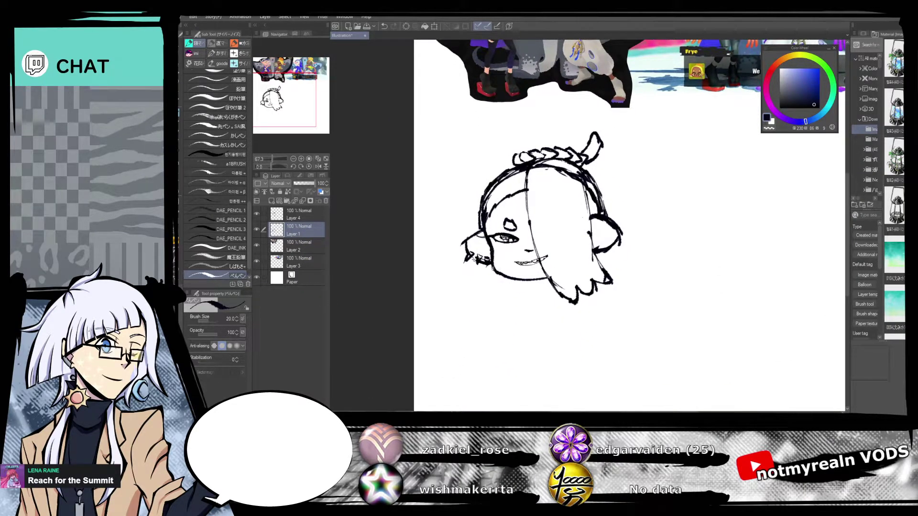
pyautogui.moveTo(600, 225)
pyautogui.mouseDown()
pyautogui.moveTo(625, 313)
pyautogui.moveTo(619, 337)
pyautogui.moveTo(620, 326)
pyautogui.mouseUp()
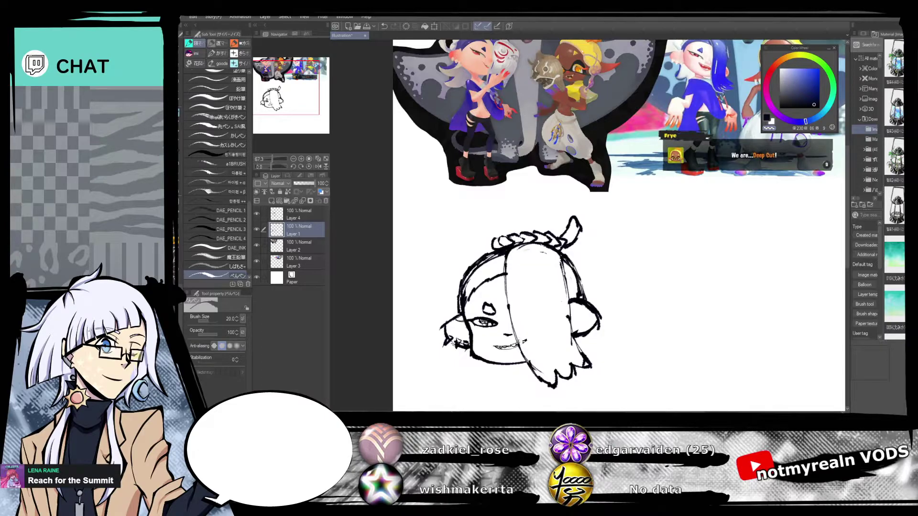
pyautogui.moveTo(599, 389); pyautogui.dragTo(590, 317)
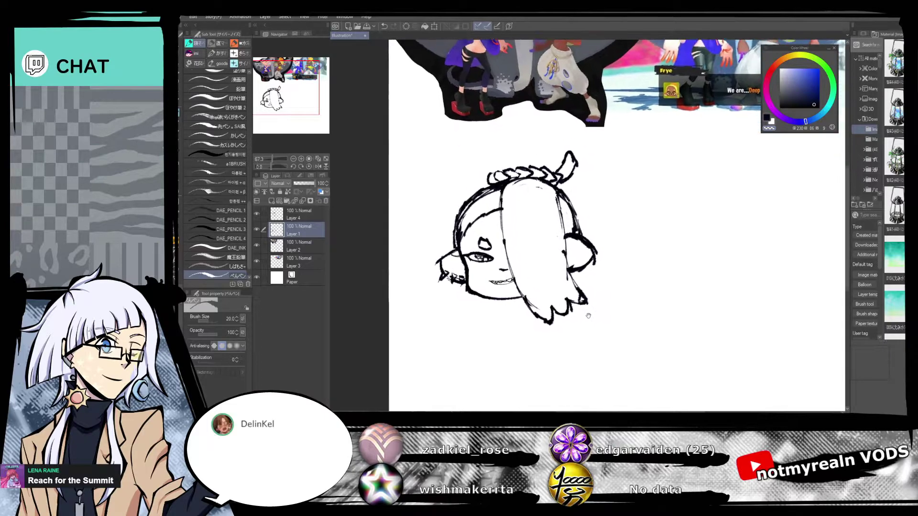
# On Layer 4, redraw the hair lock's right edge and add two round spots, one above the other, inside the lock.
pyautogui.click(302, 214)
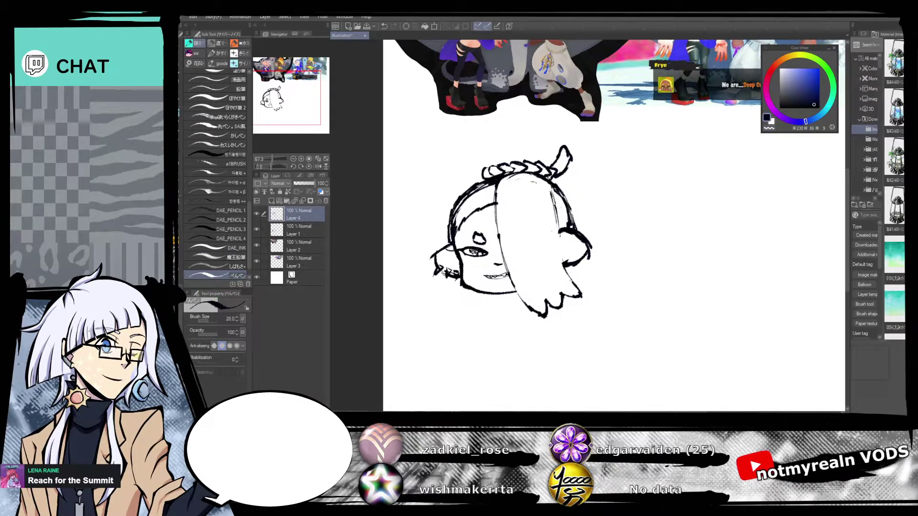
pyautogui.moveTo(554, 200); pyautogui.dragTo(562, 267)
pyautogui.moveTo(493, 154); pyautogui.dragTo(470, 181)
pyautogui.moveTo(483, 233)
pyautogui.mouseDown()
pyautogui.moveTo(485, 225)
pyautogui.moveTo(508, 238)
pyautogui.moveTo(508, 294)
pyautogui.mouseUp()
pyautogui.click(384, 25)
pyautogui.moveTo(512, 262); pyautogui.dragTo(513, 295)
pyautogui.moveTo(623, 265)
pyautogui.mouseDown()
pyautogui.moveTo(590, 362)
pyautogui.moveTo(572, 215)
pyautogui.moveTo(573, 237)
pyautogui.mouseUp()
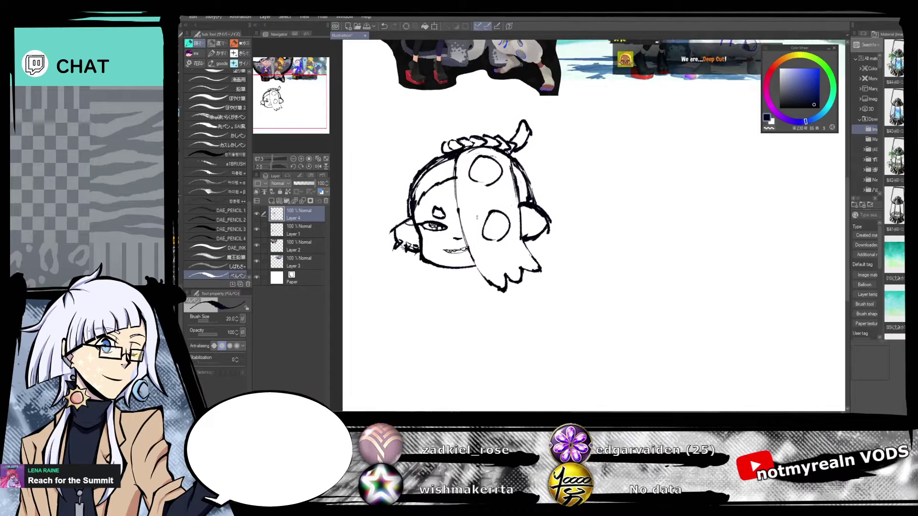
# Go over the hair lock's left edge and its jagged tips with darker strokes.
pyautogui.moveTo(454, 159); pyautogui.dragTo(460, 223)
pyautogui.moveTo(455, 183); pyautogui.dragTo(479, 269)
pyautogui.moveTo(458, 226)
pyautogui.mouseDown()
pyautogui.moveTo(497, 291)
pyautogui.moveTo(520, 281)
pyautogui.mouseUp()
pyautogui.moveTo(523, 266); pyautogui.dragTo(528, 272)
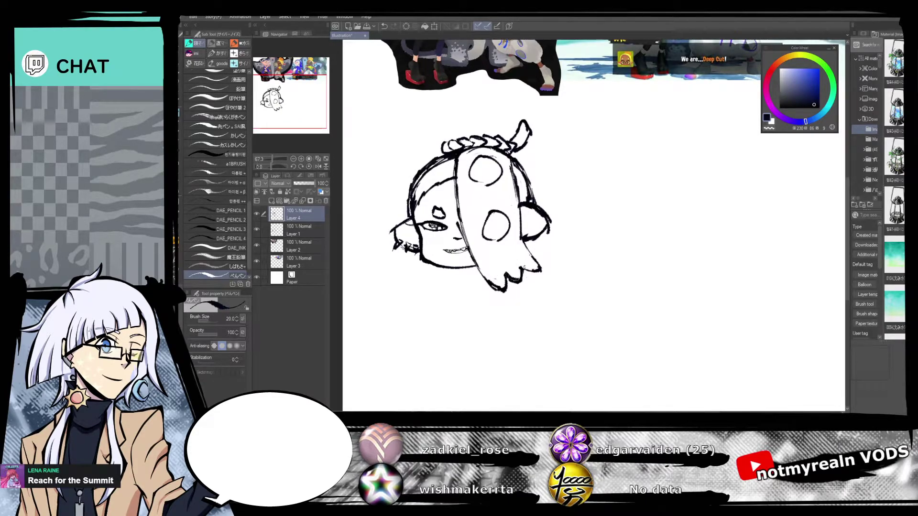
# On Layer 1, sketch the neck and a slim torso with wider hips below the head.
pyautogui.moveTo(528, 332); pyautogui.dragTo(549, 324)
pyautogui.click(307, 234)
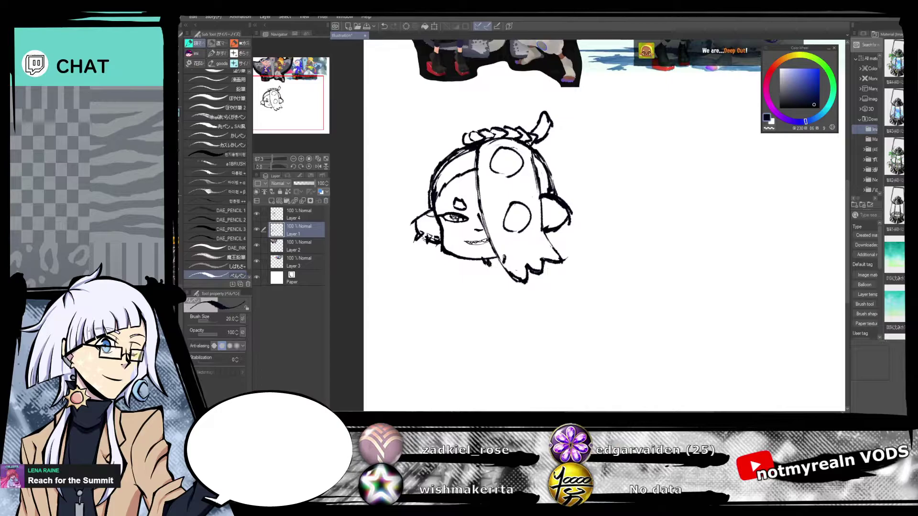
pyautogui.moveTo(533, 307); pyautogui.dragTo(557, 264)
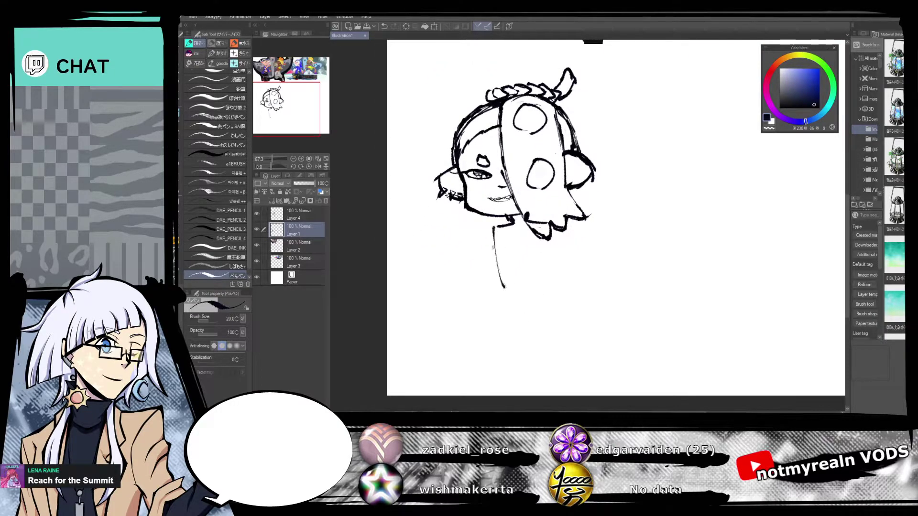
pyautogui.moveTo(548, 241); pyautogui.dragTo(538, 294)
pyautogui.moveTo(481, 303); pyautogui.dragTo(525, 325)
# Sketch one arm stretched outward to the left with a flared end and the other bent across the torso.
pyautogui.moveTo(491, 227)
pyautogui.mouseDown()
pyautogui.moveTo(397, 284)
pyautogui.moveTo(416, 308)
pyautogui.mouseUp()
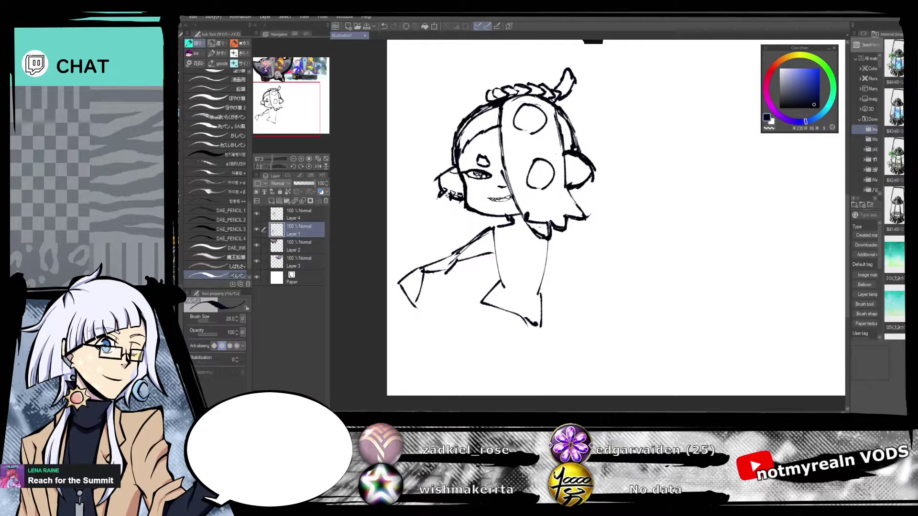
pyautogui.moveTo(558, 246)
pyautogui.mouseDown()
pyautogui.moveTo(551, 226)
pyautogui.moveTo(559, 248)
pyautogui.moveTo(514, 269)
pyautogui.mouseUp()
pyautogui.moveTo(549, 234)
pyautogui.mouseDown()
pyautogui.moveTo(521, 271)
pyautogui.moveTo(481, 269)
pyautogui.moveTo(484, 276)
pyautogui.mouseUp()
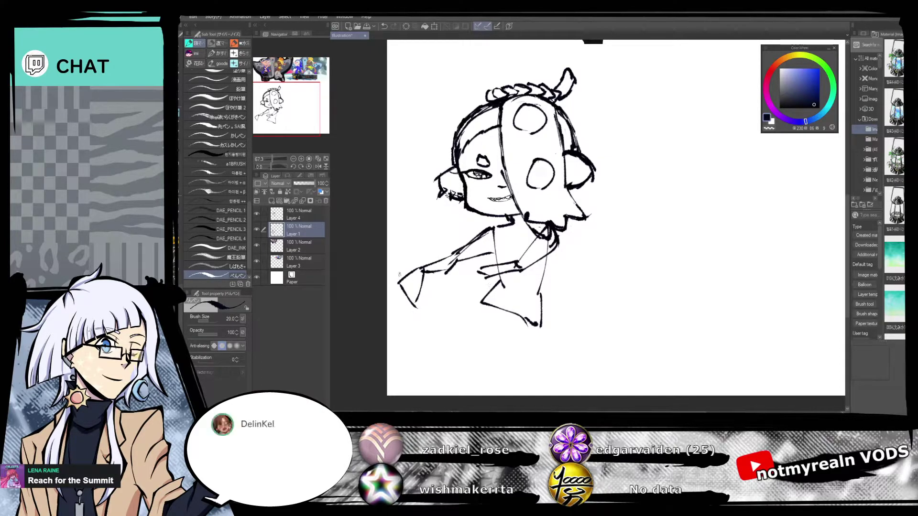
# Erase the outstretched left arm and draw a fan-like shape with inner lines at the end of the bent arm.
pyautogui.click(183, 183)
pyautogui.moveTo(410, 276)
pyautogui.mouseDown()
pyautogui.moveTo(410, 316)
pyautogui.moveTo(416, 293)
pyautogui.moveTo(480, 254)
pyautogui.moveTo(488, 233)
pyautogui.moveTo(453, 248)
pyautogui.mouseUp()
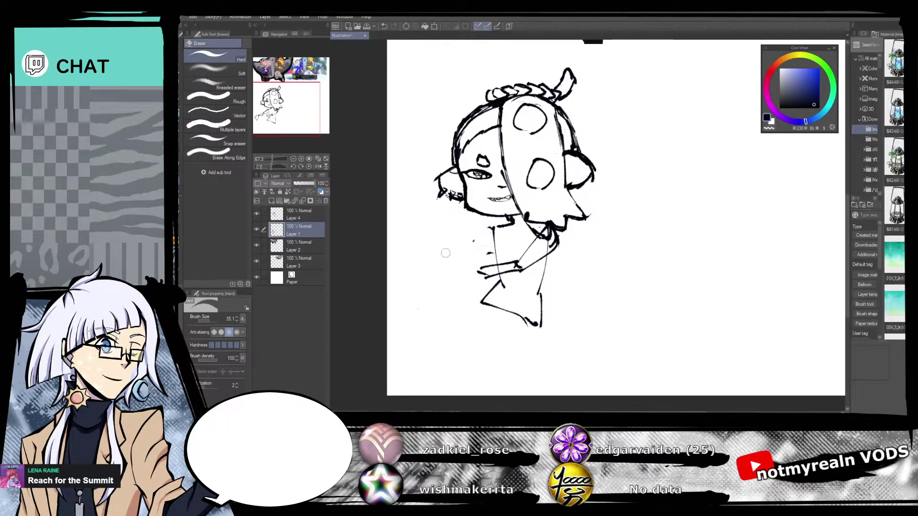
pyautogui.press('p')
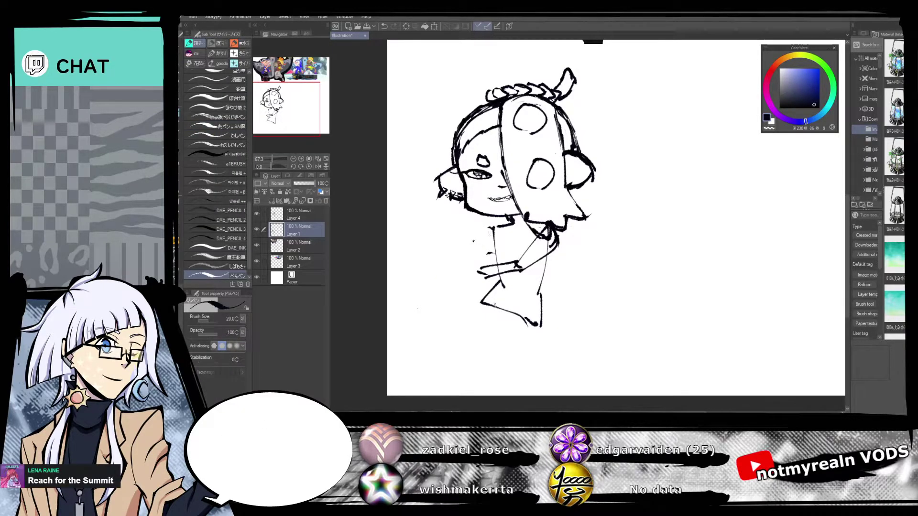
pyautogui.moveTo(478, 264)
pyautogui.mouseDown()
pyautogui.moveTo(440, 282)
pyautogui.moveTo(459, 281)
pyautogui.moveTo(440, 267)
pyautogui.moveTo(433, 274)
pyautogui.moveTo(450, 307)
pyautogui.mouseUp()
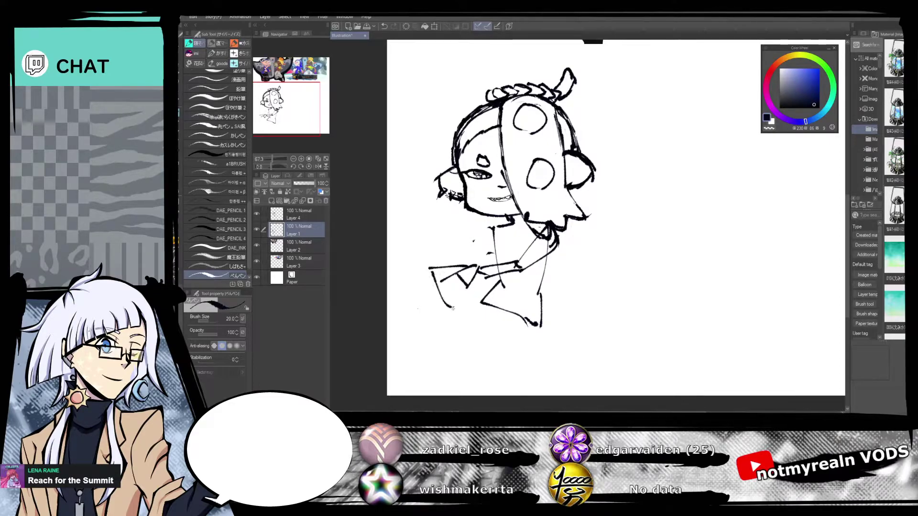
pyautogui.moveTo(476, 279); pyautogui.dragTo(476, 311)
# Lasso the fan-like shape, move it slightly down and away from the body, and clear the selection.
pyautogui.moveTo(577, 268)
pyautogui.mouseDown()
pyautogui.moveTo(563, 290)
pyautogui.moveTo(571, 286)
pyautogui.mouseUp()
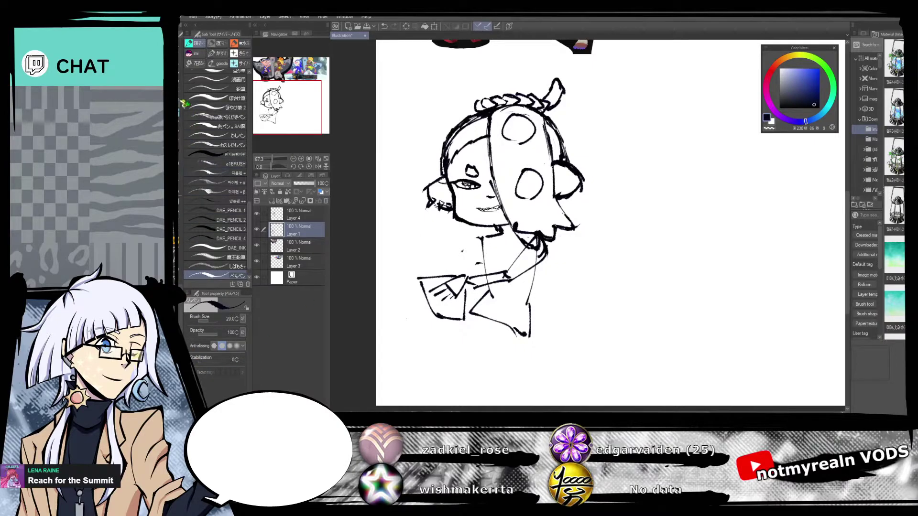
pyautogui.click(180, 83)
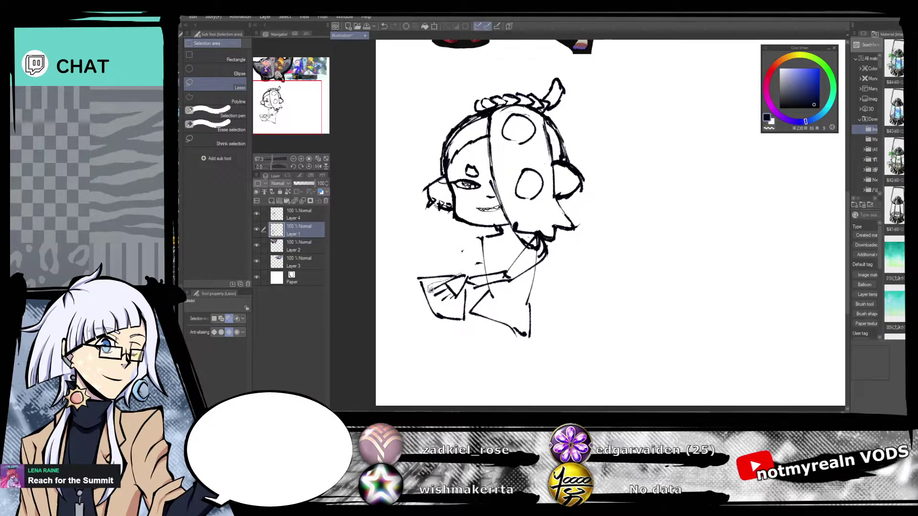
pyautogui.moveTo(452, 305)
pyautogui.mouseDown()
pyautogui.moveTo(466, 299)
pyautogui.moveTo(466, 319)
pyautogui.moveTo(451, 240)
pyautogui.mouseUp()
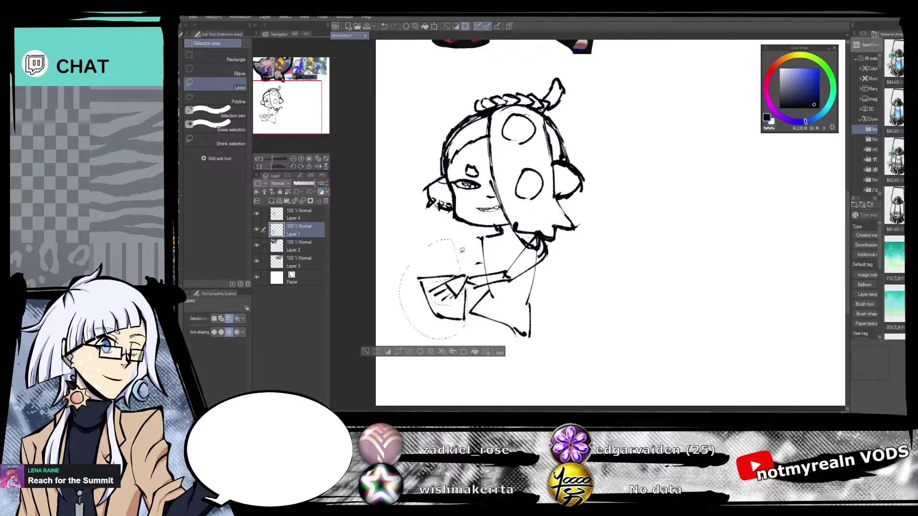
pyautogui.click(184, 74)
pyautogui.moveTo(457, 312); pyautogui.dragTo(444, 319)
pyautogui.click(356, 359)
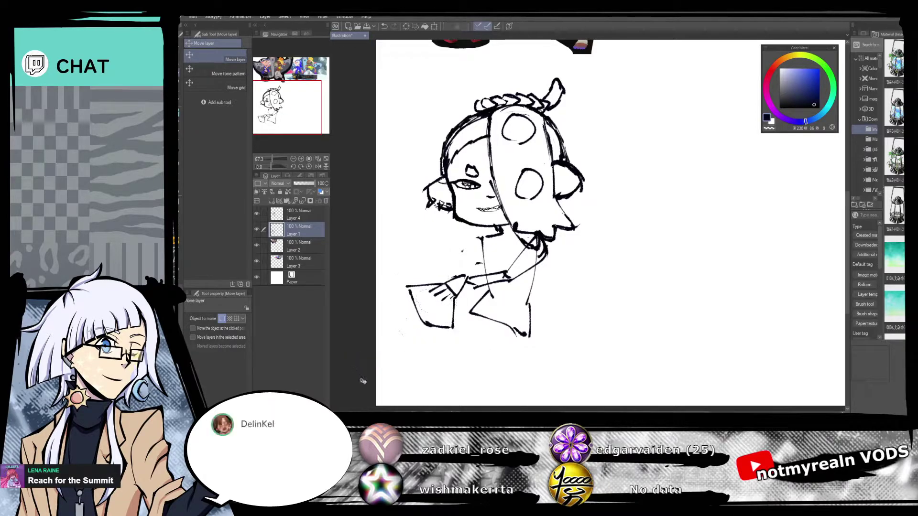
# Sketch the legs from the hips with the pen, one nearly straight and the other raised with a bent knee.
pyautogui.press('p')
pyautogui.scroll(-3, 604, 293)
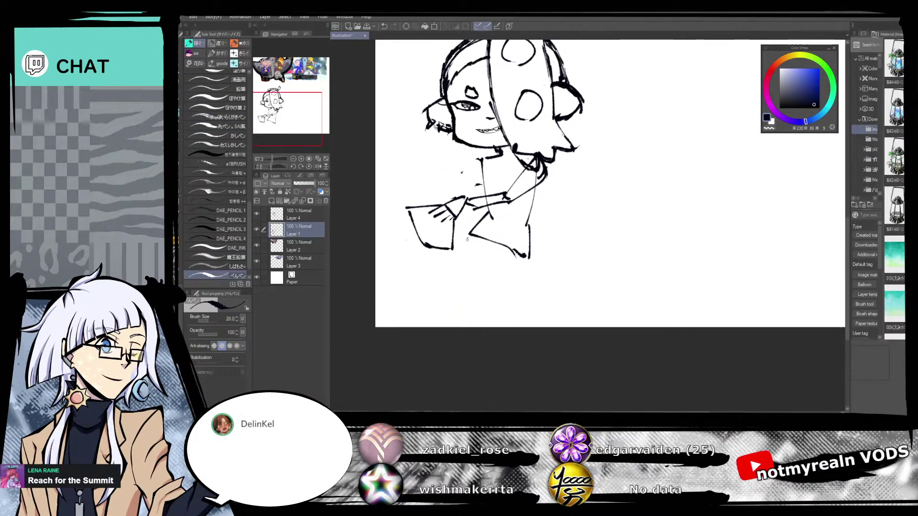
pyautogui.moveTo(470, 235); pyautogui.dragTo(422, 290)
pyautogui.moveTo(528, 256); pyautogui.dragTo(522, 307)
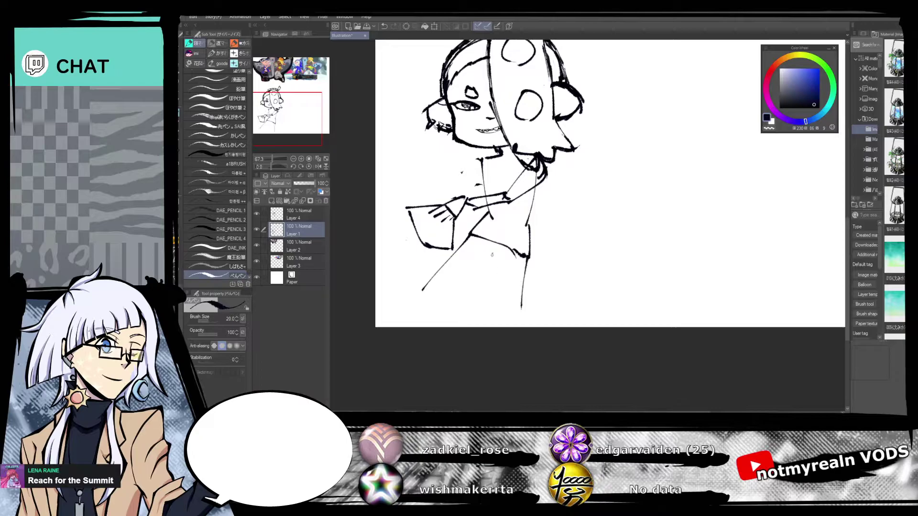
pyautogui.moveTo(489, 242)
pyautogui.mouseDown()
pyautogui.moveTo(501, 248)
pyautogui.moveTo(501, 304)
pyautogui.mouseUp()
pyautogui.moveTo(502, 247); pyautogui.dragTo(503, 307)
pyautogui.moveTo(531, 256); pyautogui.dragTo(520, 311)
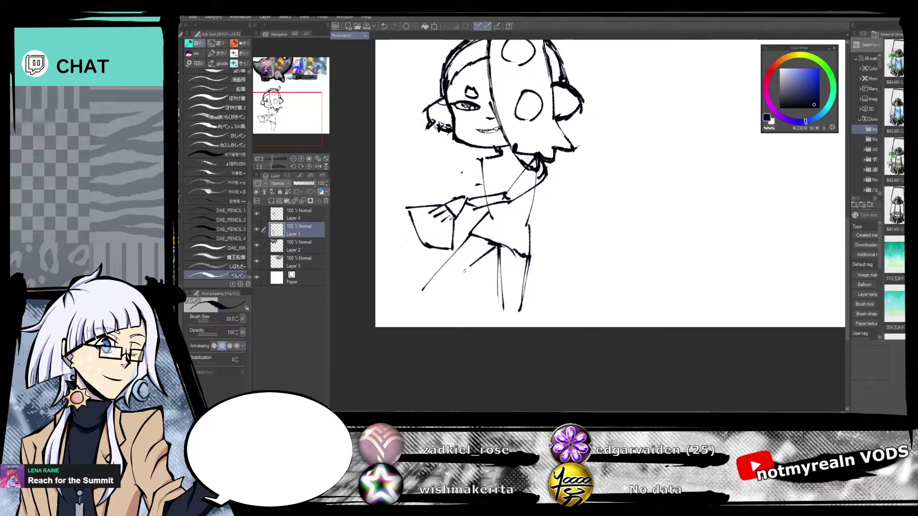
pyautogui.moveTo(499, 247); pyautogui.dragTo(450, 275)
pyautogui.moveTo(470, 236)
pyautogui.mouseDown()
pyautogui.moveTo(439, 273)
pyautogui.moveTo(460, 311)
pyautogui.mouseUp()
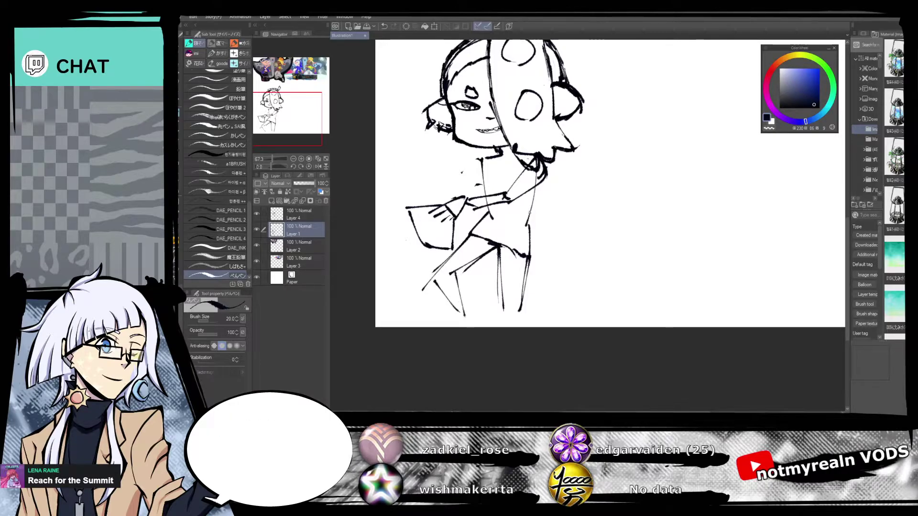
# Undo the raised leg's lower lines and redraw the lower leg as a short pointed shape tucked behind the thigh.
pyautogui.moveTo(567, 228); pyautogui.dragTo(567, 206)
pyautogui.click(385, 26)
pyautogui.click(385, 27)
pyautogui.moveTo(433, 250); pyautogui.dragTo(486, 263)
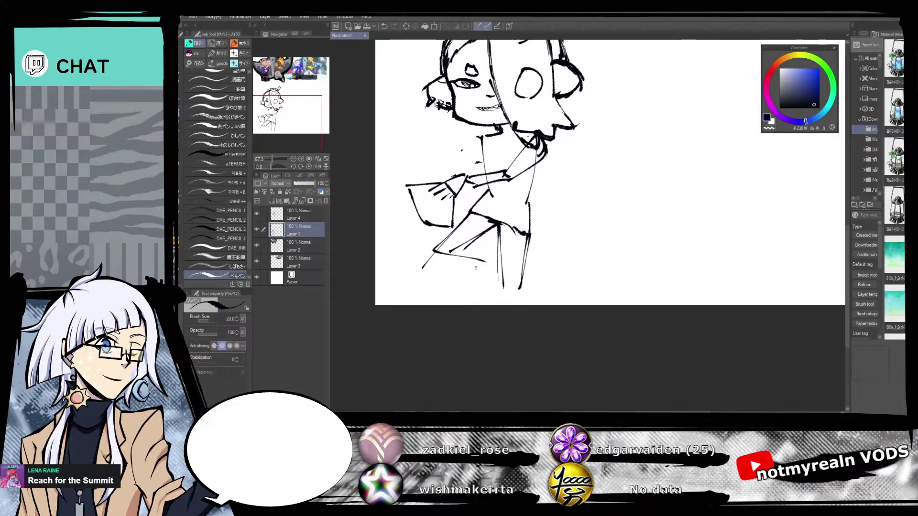
pyautogui.click(385, 26)
pyautogui.moveTo(450, 250)
pyautogui.mouseDown()
pyautogui.moveTo(434, 253)
pyautogui.moveTo(488, 241)
pyautogui.mouseUp()
pyautogui.moveTo(578, 203); pyautogui.dragTo(505, 276)
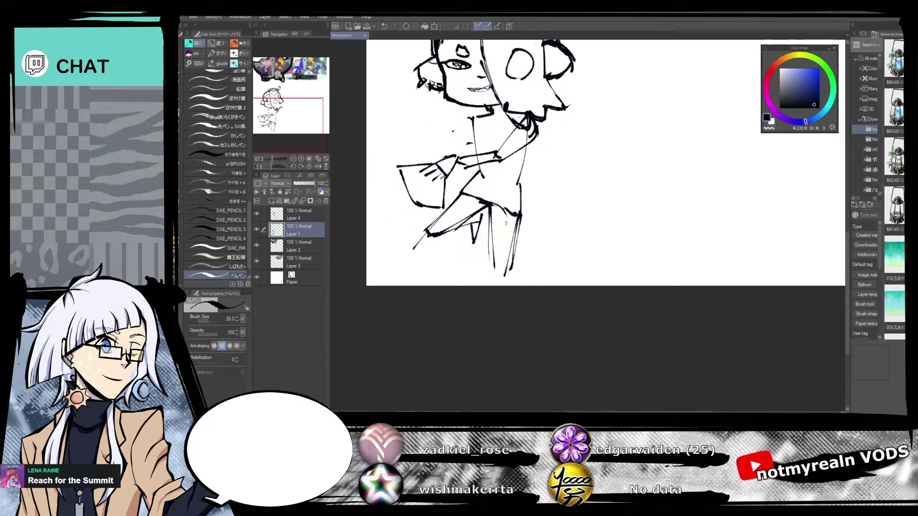
pyautogui.moveTo(562, 142)
pyautogui.mouseDown()
pyautogui.moveTo(573, 277)
pyautogui.moveTo(573, 261)
pyautogui.mouseUp()
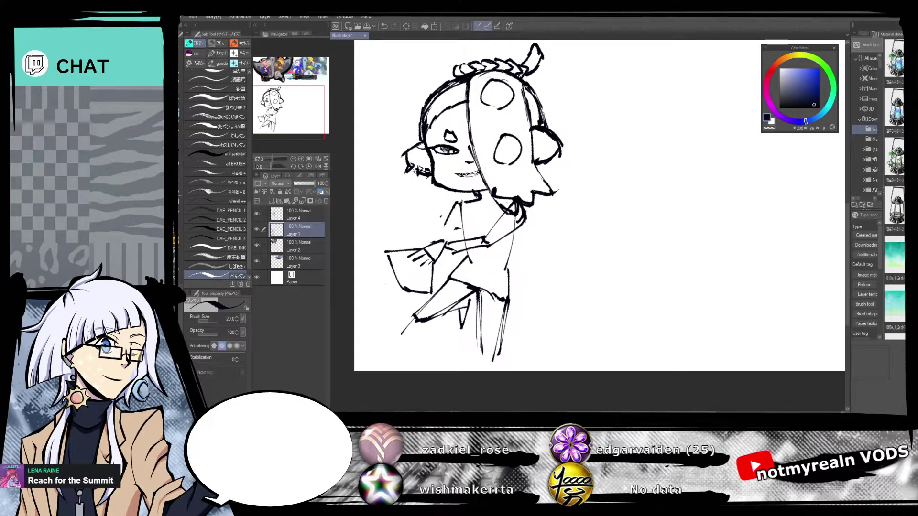
# Sketch the second arm crossing the waist to the right, ending in a hand with fingers and a large rounded sleeve shape.
pyautogui.moveTo(451, 210); pyautogui.dragTo(461, 246)
pyautogui.moveTo(460, 201); pyautogui.dragTo(473, 237)
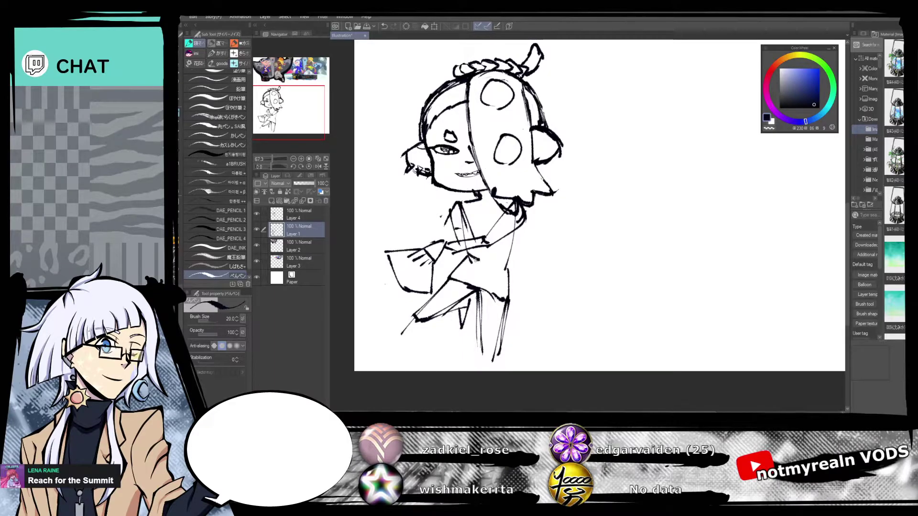
pyautogui.moveTo(482, 246); pyautogui.dragTo(525, 268)
pyautogui.moveTo(538, 253); pyautogui.dragTo(538, 285)
pyautogui.moveTo(514, 271)
pyautogui.mouseDown()
pyautogui.moveTo(538, 283)
pyautogui.moveTo(582, 246)
pyautogui.moveTo(538, 303)
pyautogui.moveTo(530, 278)
pyautogui.mouseUp()
pyautogui.moveTo(544, 204)
pyautogui.mouseDown()
pyautogui.moveTo(519, 268)
pyautogui.moveTo(536, 219)
pyautogui.mouseUp()
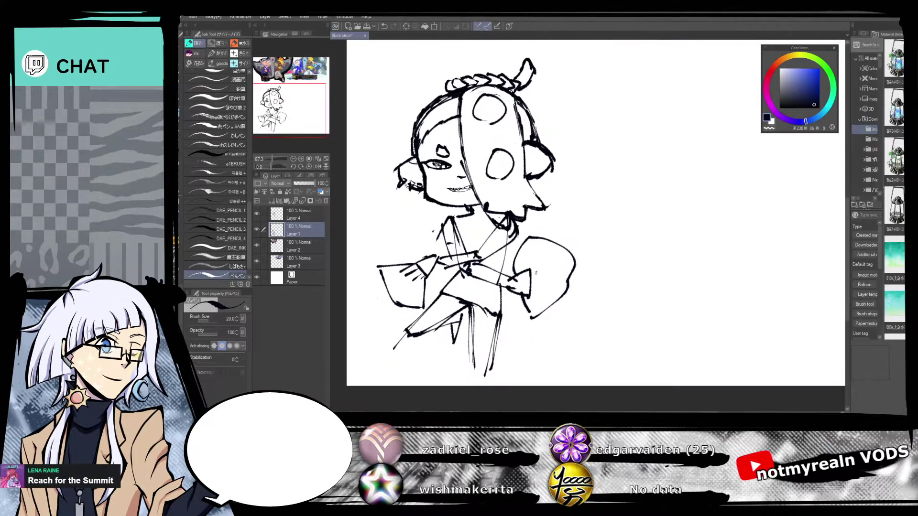
pyautogui.moveTo(528, 286); pyautogui.dragTo(538, 278)
# Lower Layer 1's opacity to 20% and create a new layer above it.
pyautogui.click(318, 159)
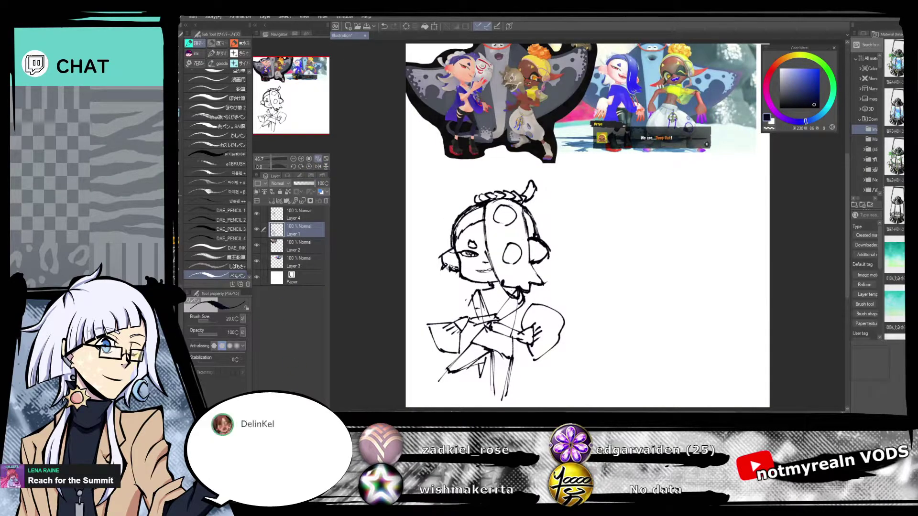
pyautogui.click(306, 184)
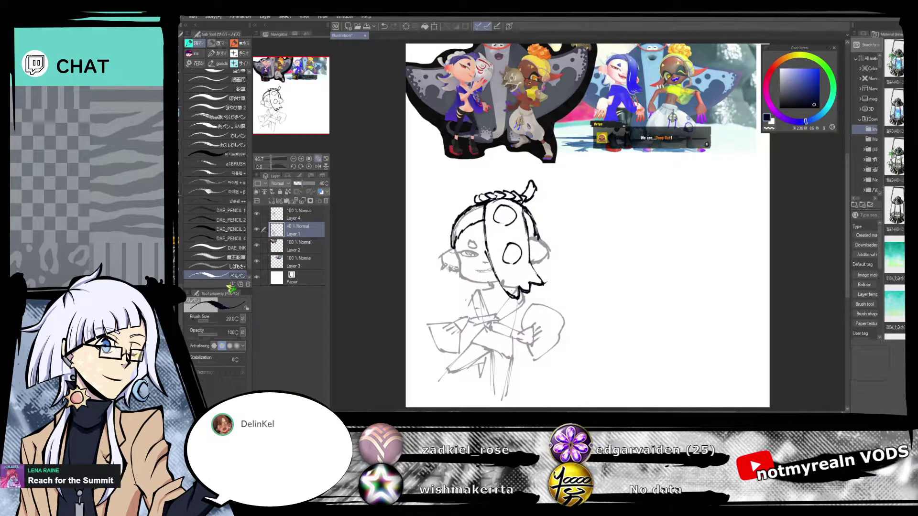
pyautogui.click(298, 184)
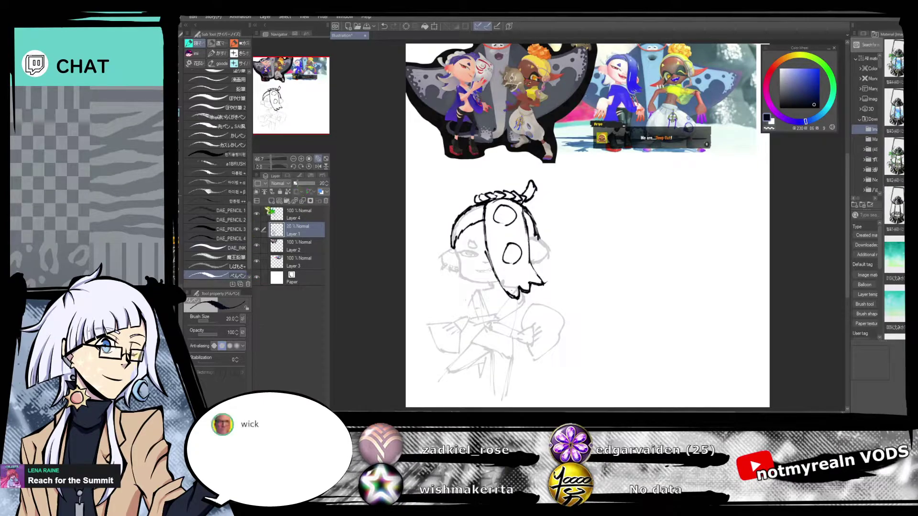
pyautogui.click(272, 201)
# Draw clean outlines of both pointed ears over the faded sketch and add three spiky studs along the left ear's lower edge.
pyautogui.moveTo(275, 159); pyautogui.dragTo(275, 159)
pyautogui.moveTo(435, 203)
pyautogui.mouseDown()
pyautogui.moveTo(669, 170)
pyautogui.moveTo(728, 50)
pyautogui.mouseUp()
pyautogui.moveTo(412, 143)
pyautogui.mouseDown()
pyautogui.moveTo(359, 180)
pyautogui.moveTo(389, 155)
pyautogui.moveTo(371, 167)
pyautogui.moveTo(384, 213)
pyautogui.moveTo(391, 211)
pyautogui.moveTo(361, 193)
pyautogui.moveTo(424, 230)
pyautogui.mouseUp()
pyautogui.moveTo(711, 172); pyautogui.dragTo(587, 163)
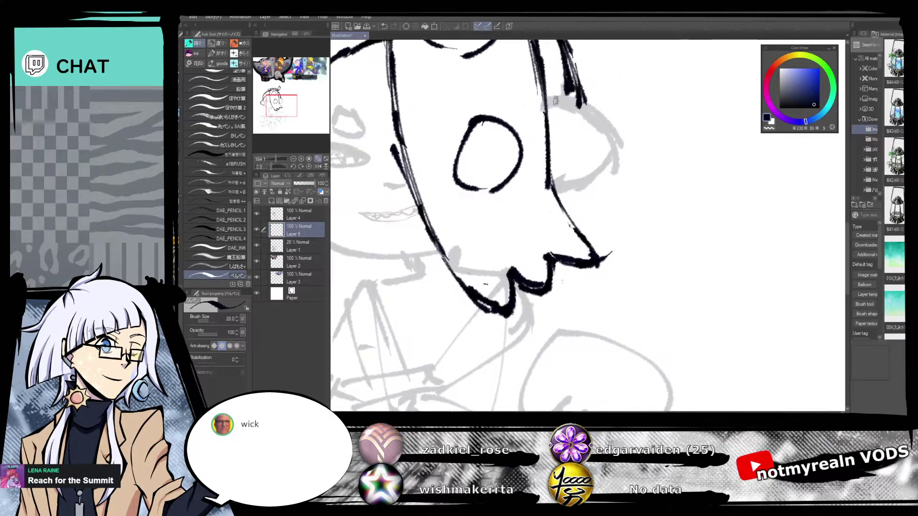
pyautogui.moveTo(549, 99)
pyautogui.mouseDown()
pyautogui.moveTo(620, 146)
pyautogui.moveTo(617, 165)
pyautogui.moveTo(556, 183)
pyautogui.moveTo(733, 215)
pyautogui.mouseUp()
pyautogui.moveTo(411, 202)
pyautogui.mouseDown()
pyautogui.moveTo(423, 209)
pyautogui.moveTo(407, 226)
pyautogui.mouseUp()
pyautogui.moveTo(407, 226)
pyautogui.mouseDown()
pyautogui.moveTo(423, 207)
pyautogui.moveTo(438, 218)
pyautogui.moveTo(430, 211)
pyautogui.moveTo(429, 237)
pyautogui.mouseUp()
pyautogui.moveTo(432, 211)
pyautogui.mouseDown()
pyautogui.moveTo(444, 218)
pyautogui.moveTo(450, 248)
pyautogui.moveTo(462, 234)
pyautogui.mouseUp()
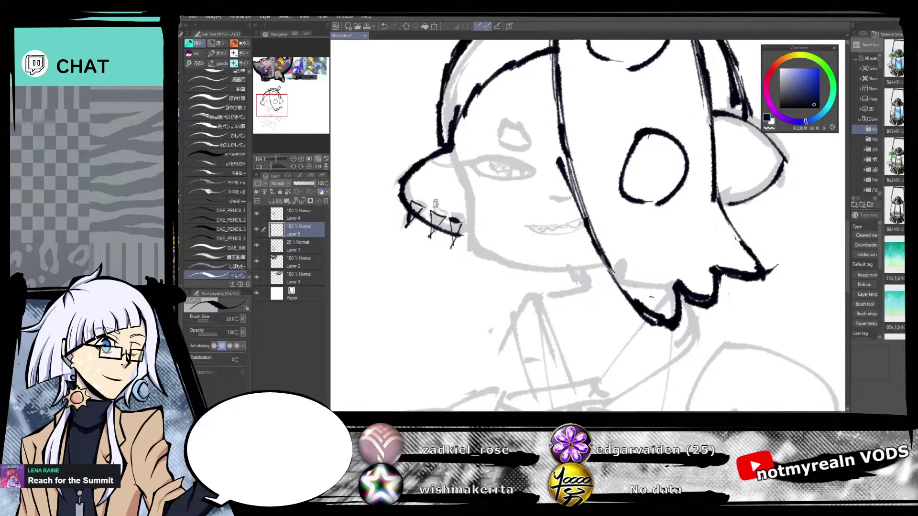
pyautogui.press('x')
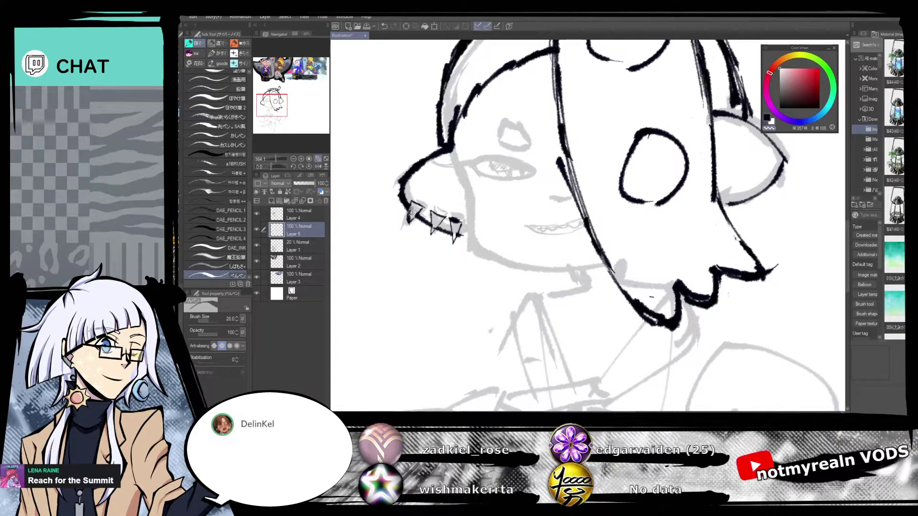
pyautogui.press('c')
# Draw the cheek contour from the left ear toward the jaw, and compare the lines with Layer 1 hidden and shown.
pyautogui.moveTo(276, 158)
pyautogui.mouseDown()
pyautogui.moveTo(265, 161)
pyautogui.moveTo(277, 162)
pyautogui.mouseUp()
pyautogui.moveTo(462, 182)
pyautogui.mouseDown()
pyautogui.moveTo(386, 191)
pyautogui.moveTo(402, 251)
pyautogui.moveTo(419, 268)
pyautogui.mouseUp()
pyautogui.hotkey('ctrl', 'z')
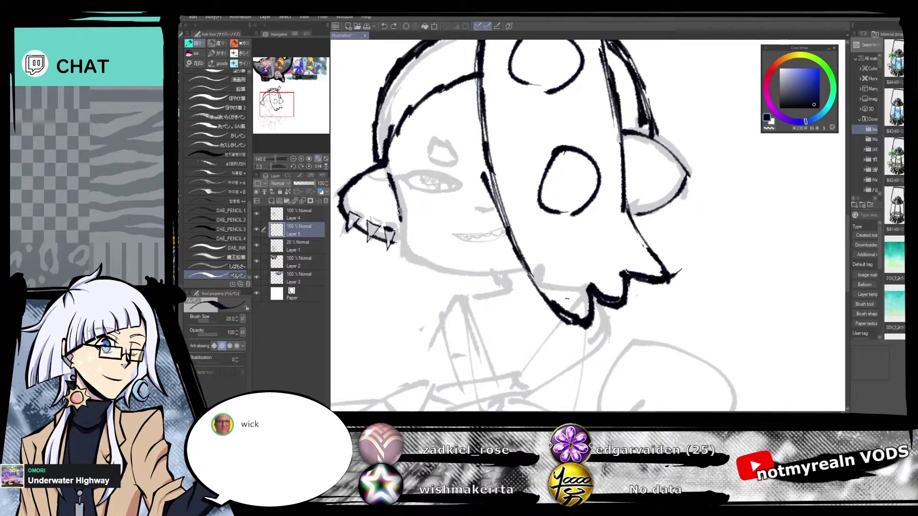
pyautogui.moveTo(400, 211); pyautogui.dragTo(420, 268)
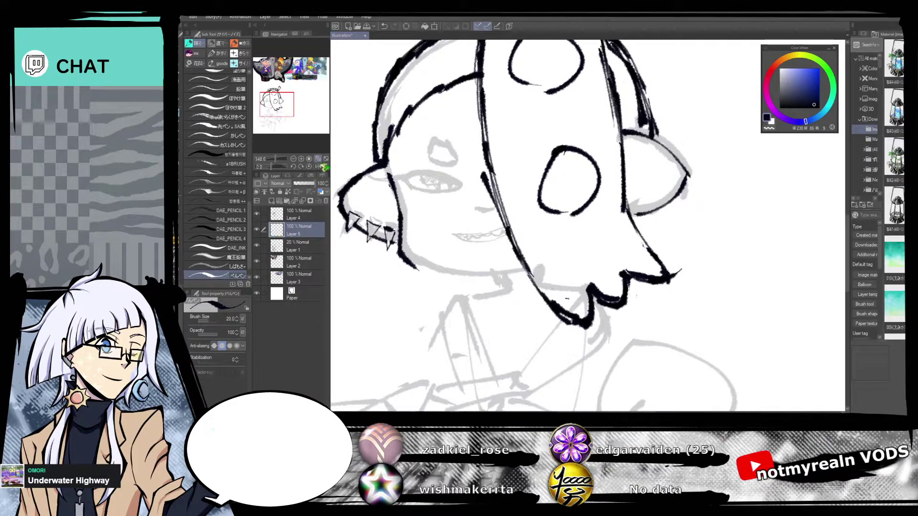
pyautogui.hotkey('ctrl', '0')
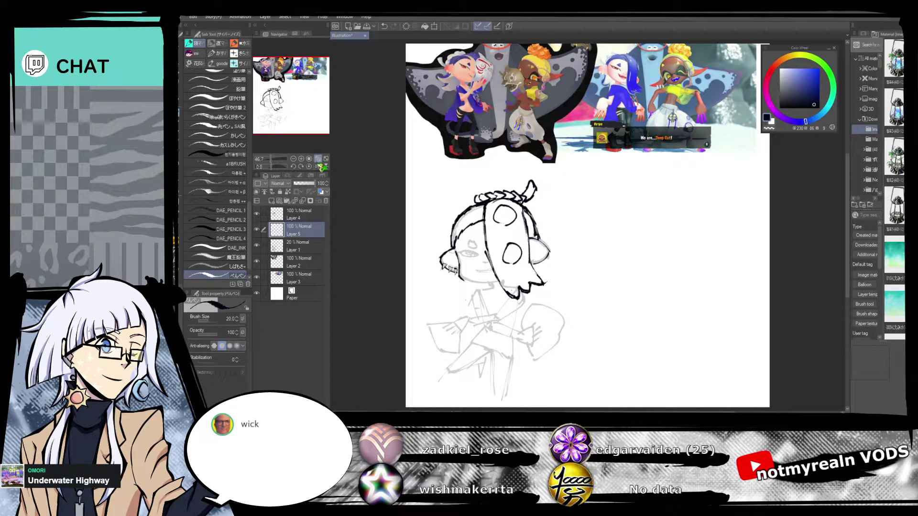
pyautogui.click(257, 260)
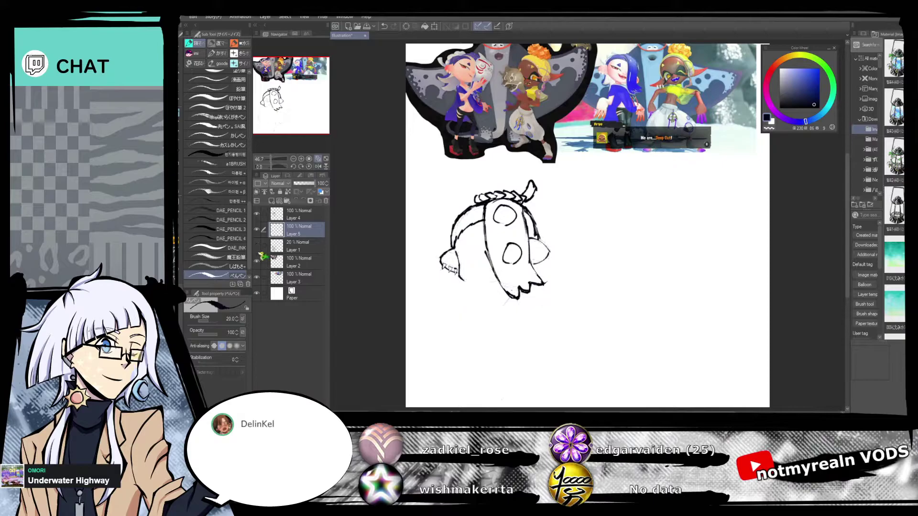
pyautogui.click(256, 247)
# Draw the jaw line below the face and continue with the neck and left shoulder.
pyautogui.moveTo(271, 159); pyautogui.dragTo(274, 158)
pyautogui.moveTo(295, 95); pyautogui.dragTo(278, 106)
pyautogui.moveTo(473, 228); pyautogui.dragTo(534, 236)
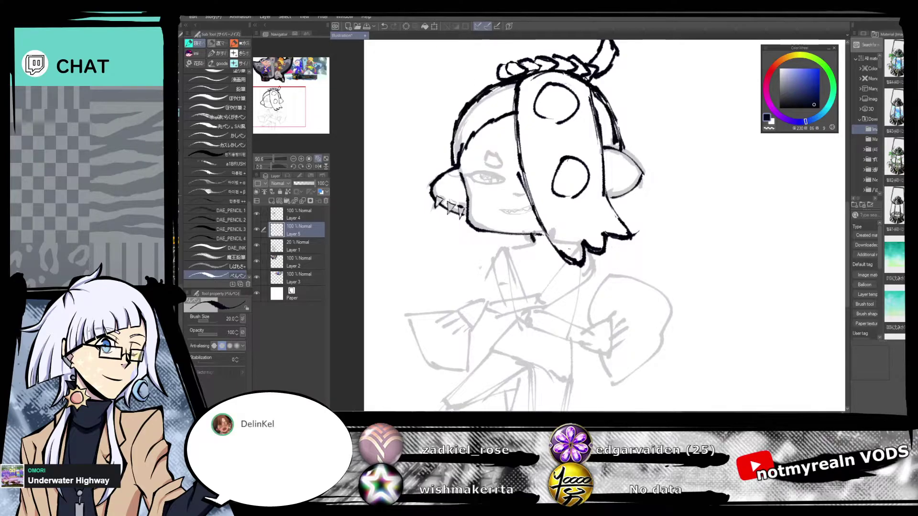
pyautogui.moveTo(530, 242); pyautogui.dragTo(496, 262)
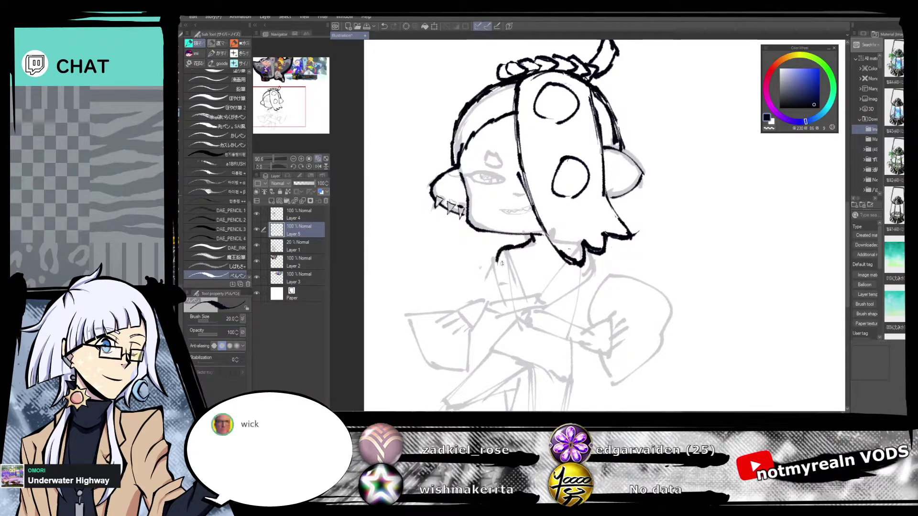
# Draw the two crossed arms with detailed hands over the faded sketch and clean up the left upper arm's lines.
pyautogui.moveTo(595, 258); pyautogui.dragTo(557, 300)
pyautogui.moveTo(559, 261)
pyautogui.mouseDown()
pyautogui.moveTo(533, 296)
pyautogui.moveTo(551, 309)
pyautogui.moveTo(460, 311)
pyautogui.moveTo(472, 331)
pyautogui.moveTo(438, 327)
pyautogui.moveTo(463, 325)
pyautogui.moveTo(458, 303)
pyautogui.moveTo(454, 314)
pyautogui.mouseUp()
pyautogui.moveTo(543, 312); pyautogui.dragTo(495, 280)
pyautogui.moveTo(460, 220); pyautogui.dragTo(468, 259)
pyautogui.moveTo(462, 213)
pyautogui.mouseDown()
pyautogui.moveTo(452, 224)
pyautogui.moveTo(462, 264)
pyautogui.mouseUp()
pyautogui.moveTo(461, 223)
pyautogui.mouseDown()
pyautogui.moveTo(479, 260)
pyautogui.moveTo(549, 320)
pyautogui.moveTo(572, 307)
pyautogui.moveTo(553, 323)
pyautogui.moveTo(527, 313)
pyautogui.mouseUp()
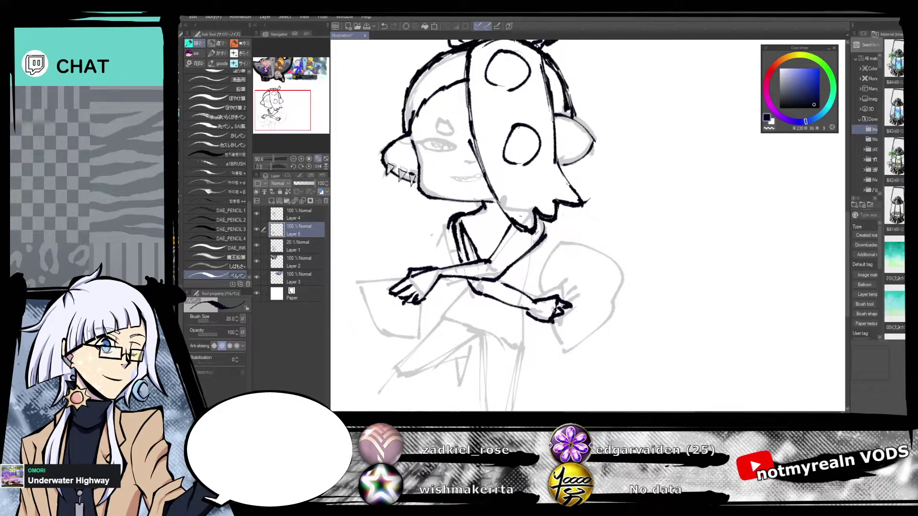
pyautogui.scroll(-3, 554, 306)
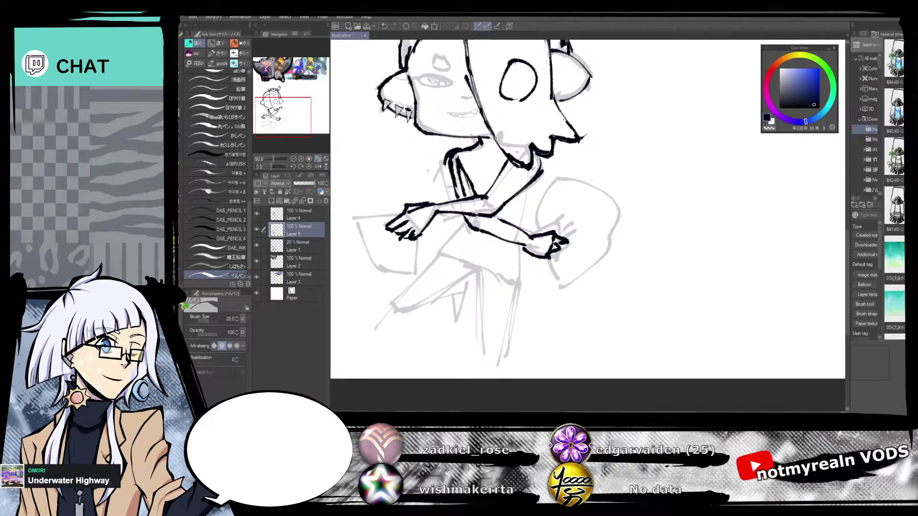
pyautogui.press('c')
pyautogui.moveTo(456, 161); pyautogui.dragTo(461, 184)
# Draw the torso's side, the hips, the straight standing leg and the raised bent leg over the faded sketch.
pyautogui.scroll(-2, 498, 167)
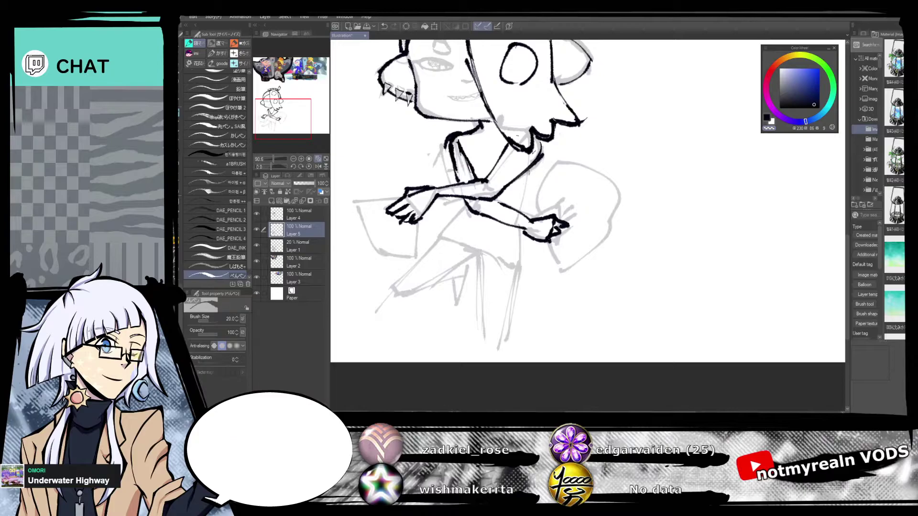
pyautogui.moveTo(540, 160); pyautogui.dragTo(521, 209)
pyautogui.moveTo(532, 176); pyautogui.dragTo(521, 213)
pyautogui.moveTo(467, 204)
pyautogui.mouseDown()
pyautogui.moveTo(392, 284)
pyautogui.moveTo(405, 295)
pyautogui.moveTo(473, 254)
pyautogui.moveTo(472, 262)
pyautogui.mouseUp()
pyautogui.moveTo(525, 290); pyautogui.dragTo(545, 223)
pyautogui.moveTo(504, 193); pyautogui.dragTo(507, 272)
pyautogui.moveTo(538, 162); pyautogui.dragTo(519, 294)
pyautogui.moveTo(536, 211); pyautogui.dragTo(524, 280)
pyautogui.moveTo(518, 227); pyautogui.dragTo(556, 231)
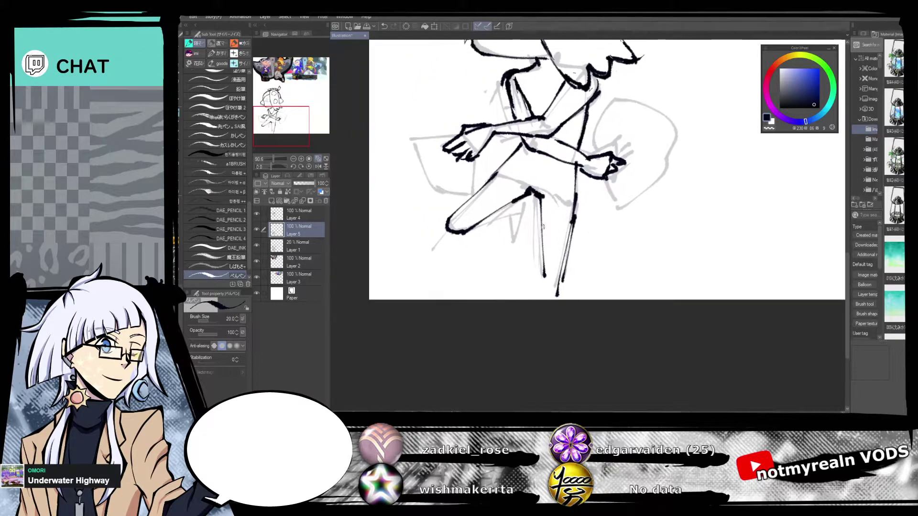
pyautogui.moveTo(463, 234)
pyautogui.mouseDown()
pyautogui.moveTo(520, 207)
pyautogui.moveTo(511, 245)
pyautogui.moveTo(510, 229)
pyautogui.mouseUp()
# Finish the raised leg's pointed lower part and draw curved wrap stripes across the chest and the torso's right side.
pyautogui.moveTo(617, 166)
pyautogui.mouseDown()
pyautogui.moveTo(566, 318)
pyautogui.moveTo(556, 309)
pyautogui.moveTo(554, 341)
pyautogui.moveTo(546, 342)
pyautogui.moveTo(672, 67)
pyautogui.mouseUp()
pyautogui.scroll(10, 554, 310)
pyautogui.moveTo(597, 290)
pyautogui.mouseDown()
pyautogui.moveTo(545, 159)
pyautogui.moveTo(598, 152)
pyautogui.mouseUp()
pyautogui.moveTo(553, 171)
pyautogui.mouseDown()
pyautogui.moveTo(591, 163)
pyautogui.moveTo(579, 173)
pyautogui.mouseUp()
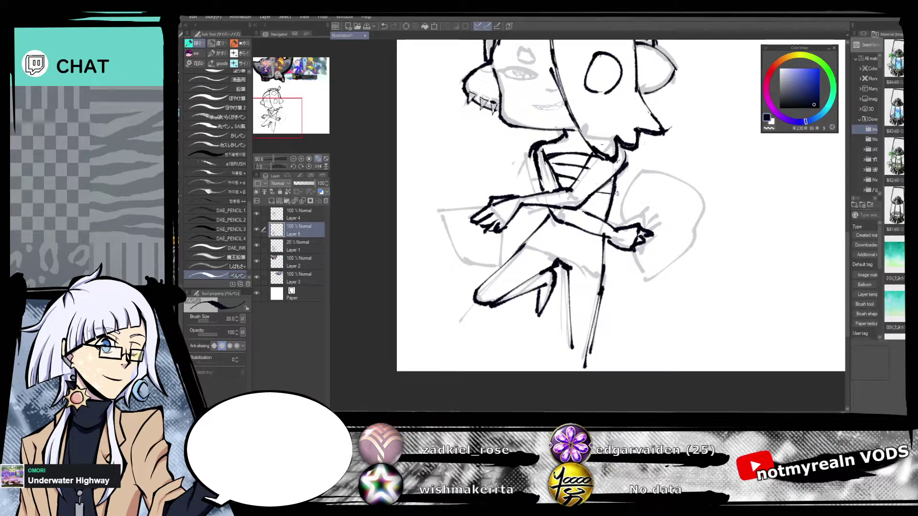
pyautogui.moveTo(606, 81); pyautogui.dragTo(538, 410)
pyautogui.moveTo(536, 363); pyautogui.dragTo(569, 162)
pyautogui.moveTo(564, 344); pyautogui.dragTo(562, 174)
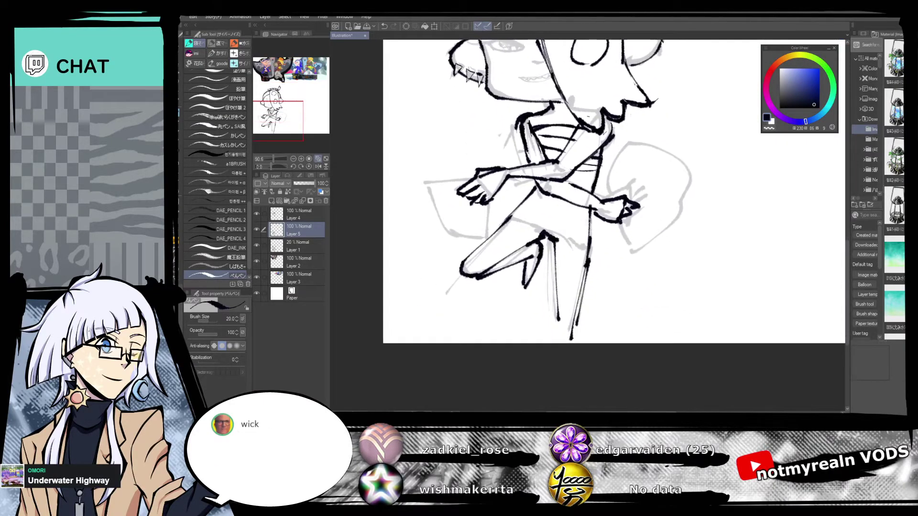
# Draw a curved waistband across the hips and short stripes around the raised thigh, checking the reference images.
pyautogui.moveTo(546, 216); pyautogui.dragTo(566, 223)
pyautogui.moveTo(633, 54)
pyautogui.mouseDown()
pyautogui.moveTo(573, 263)
pyautogui.moveTo(569, 374)
pyautogui.moveTo(644, 27)
pyautogui.mouseUp()
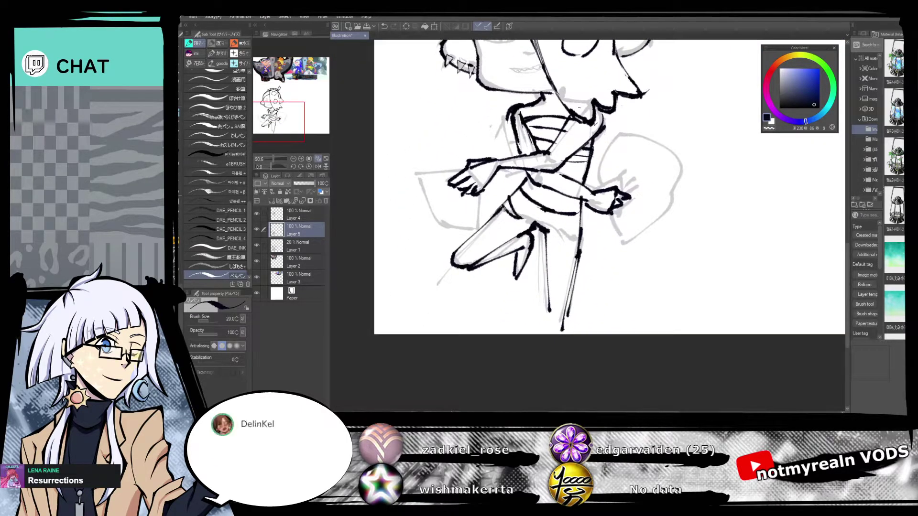
pyautogui.moveTo(504, 222)
pyautogui.mouseDown()
pyautogui.moveTo(526, 326)
pyautogui.moveTo(491, 360)
pyautogui.mouseUp()
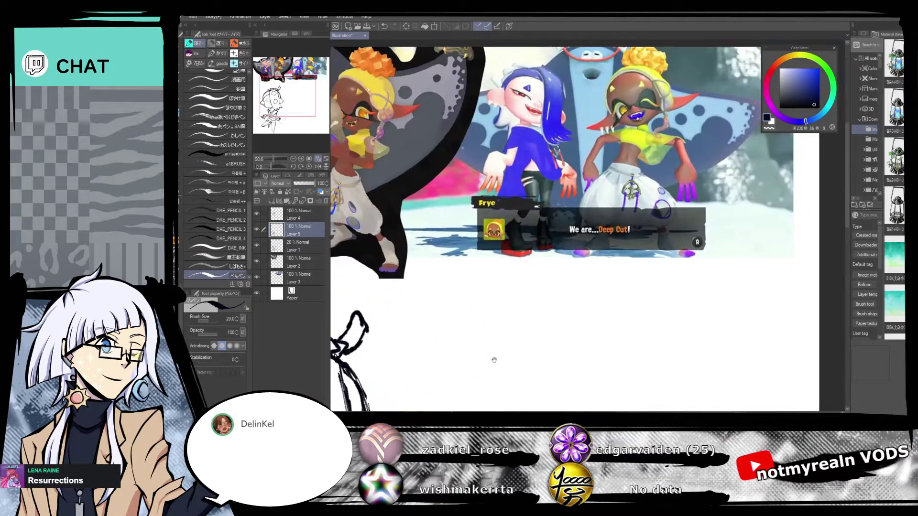
pyautogui.moveTo(506, 317)
pyautogui.mouseDown()
pyautogui.moveTo(641, 251)
pyautogui.moveTo(703, 153)
pyautogui.moveTo(641, 239)
pyautogui.moveTo(642, 358)
pyautogui.moveTo(668, 140)
pyautogui.mouseUp()
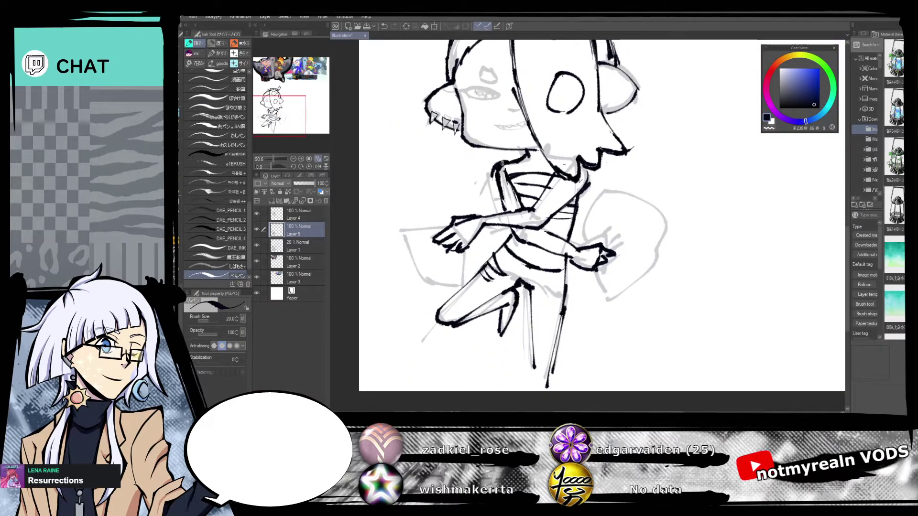
# Create a new layer above Layer 5 with blue layer colour turned on, and check the outfit in the reference images.
pyautogui.click(295, 201)
pyautogui.click(321, 191)
pyautogui.moveTo(536, 89); pyautogui.dragTo(554, 396)
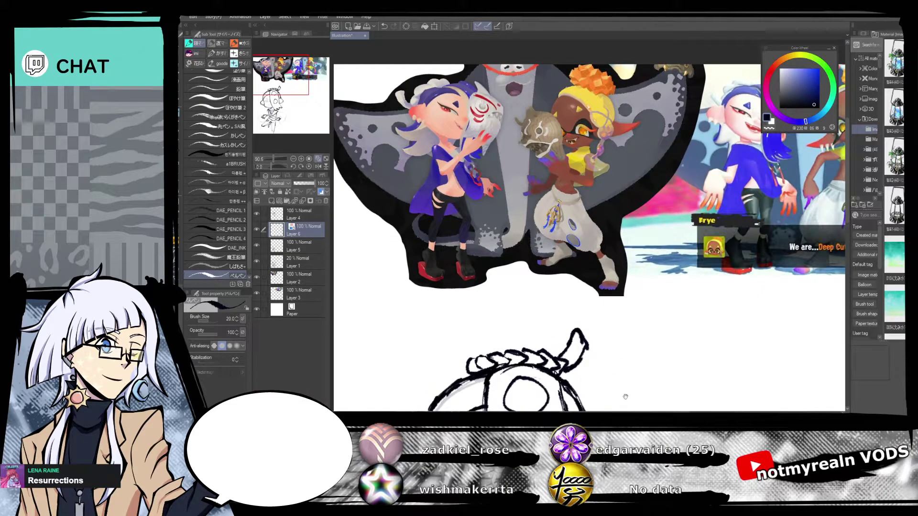
pyautogui.moveTo(630, 399)
pyautogui.mouseDown()
pyautogui.moveTo(605, 274)
pyautogui.moveTo(471, 189)
pyautogui.moveTo(528, 260)
pyautogui.mouseUp()
# Sketch the garment in blue, looping around the left shoulder and draping diagonally across the torso to the right hip.
pyautogui.moveTo(445, 172); pyautogui.dragTo(433, 215)
pyautogui.moveTo(523, 120)
pyautogui.mouseDown()
pyautogui.moveTo(520, 350)
pyautogui.moveTo(497, 367)
pyautogui.moveTo(574, 162)
pyautogui.mouseUp()
pyautogui.moveTo(482, 221)
pyautogui.mouseDown()
pyautogui.moveTo(482, 245)
pyautogui.moveTo(529, 270)
pyautogui.mouseUp()
pyautogui.moveTo(576, 153); pyautogui.dragTo(559, 507)
pyautogui.moveTo(597, 444); pyautogui.dragTo(666, 33)
pyautogui.moveTo(513, 200)
pyautogui.mouseDown()
pyautogui.moveTo(564, 271)
pyautogui.moveTo(589, 235)
pyautogui.mouseUp()
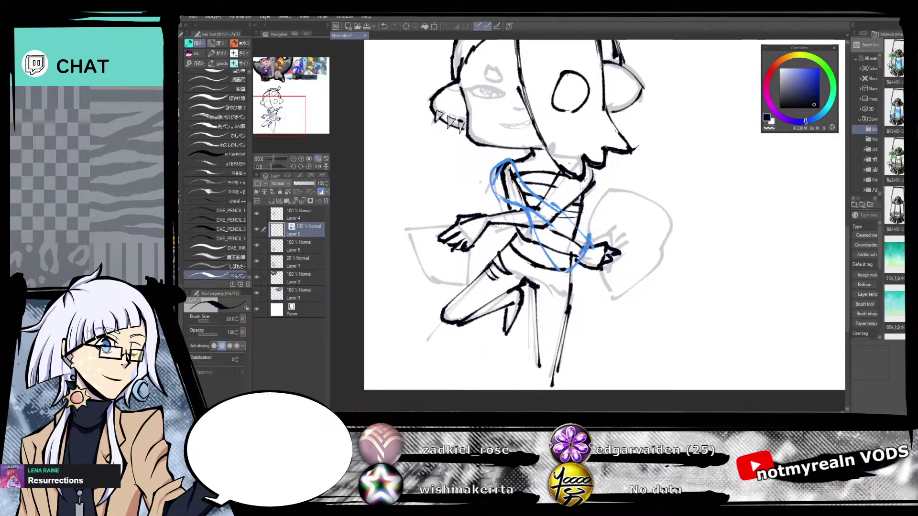
# Sketch the blue sleeve edge from the left shoulder past the left hand and the garment's edge below the right hand.
pyautogui.moveTo(620, 79)
pyautogui.mouseDown()
pyautogui.moveTo(630, 271)
pyautogui.moveTo(562, 311)
pyautogui.moveTo(551, 365)
pyautogui.moveTo(616, 65)
pyautogui.mouseUp()
pyautogui.moveTo(489, 172); pyautogui.dragTo(483, 195)
pyautogui.moveTo(489, 176); pyautogui.dragTo(419, 259)
pyautogui.moveTo(585, 239); pyautogui.dragTo(559, 300)
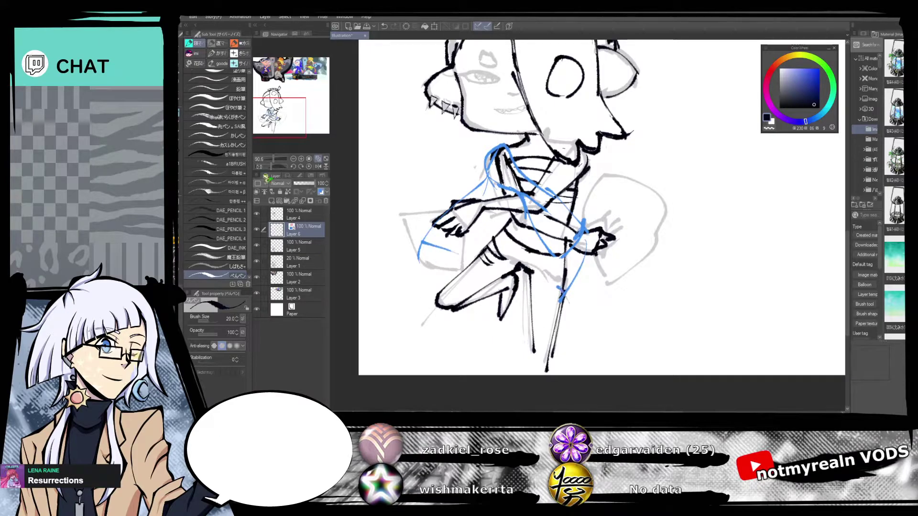
# Delete the four character sketch layers (Layers 1, 4, 5 and 6) and create a new blank layer above the reference image layers.
pyautogui.click(293, 159)
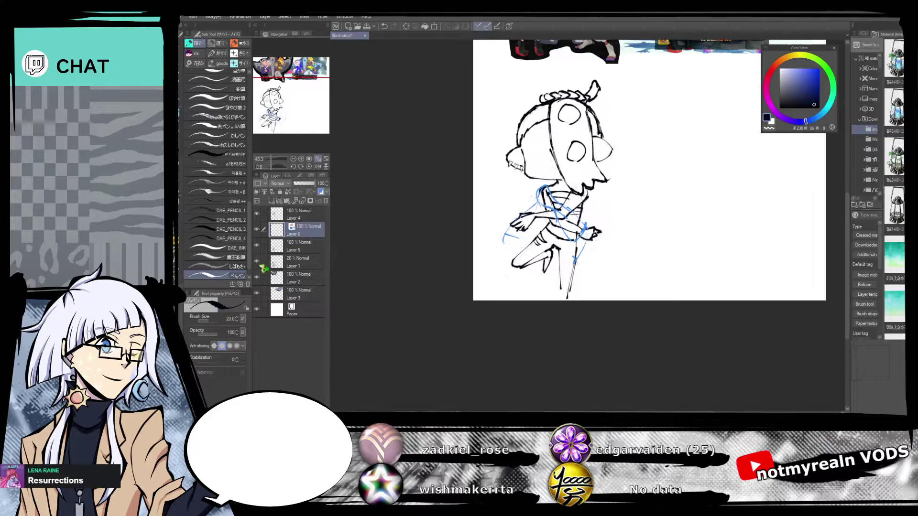
pyautogui.moveTo(263, 265); pyautogui.dragTo(275, 218)
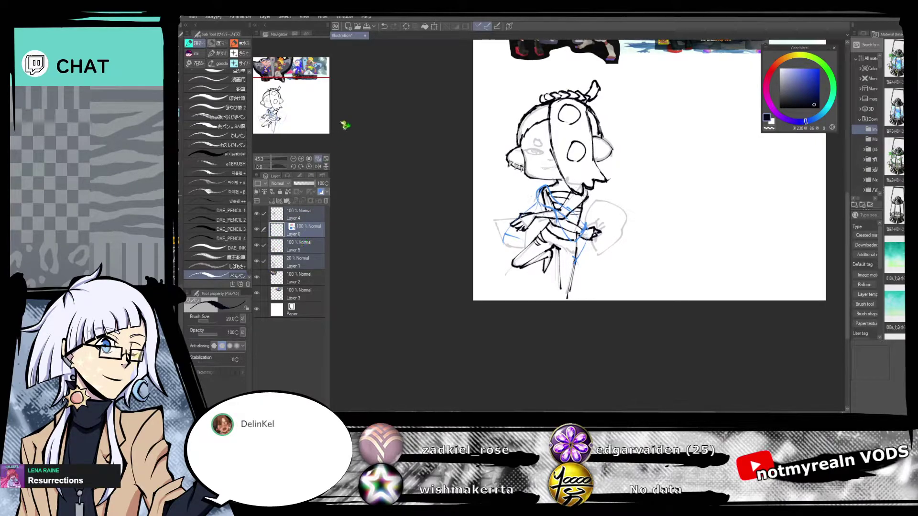
pyautogui.hotkey('ctrl', 'x')
pyautogui.click(272, 200)
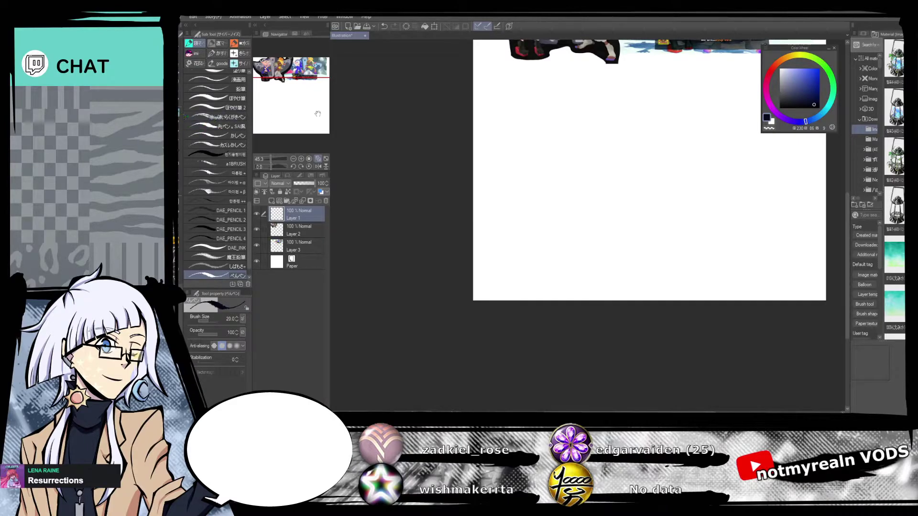
pyautogui.moveTo(600, 103)
pyautogui.mouseDown()
pyautogui.moveTo(527, 304)
pyautogui.moveTo(581, 374)
pyautogui.moveTo(564, 190)
pyautogui.moveTo(564, 211)
pyautogui.moveTo(497, 201)
pyautogui.moveTo(430, 265)
pyautogui.moveTo(504, 300)
pyautogui.mouseUp()
pyautogui.click(385, 28)
pyautogui.click(386, 27)
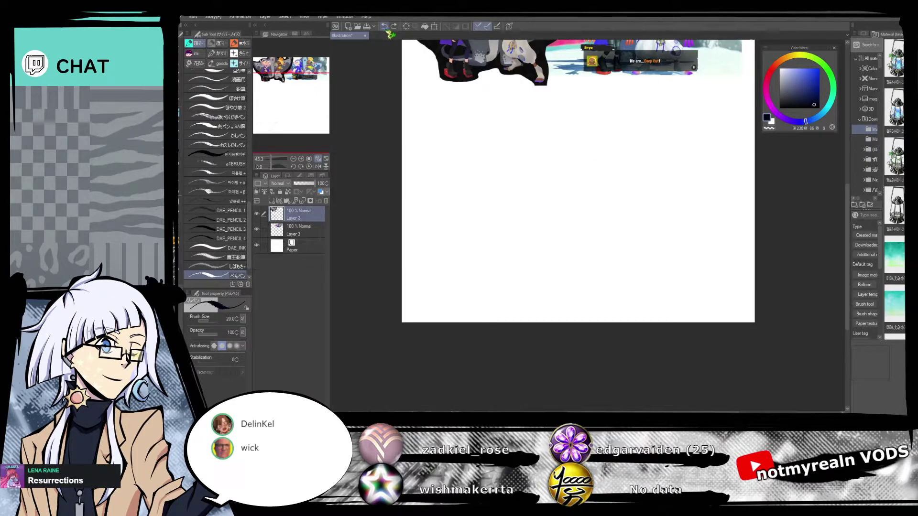
pyautogui.click(386, 27)
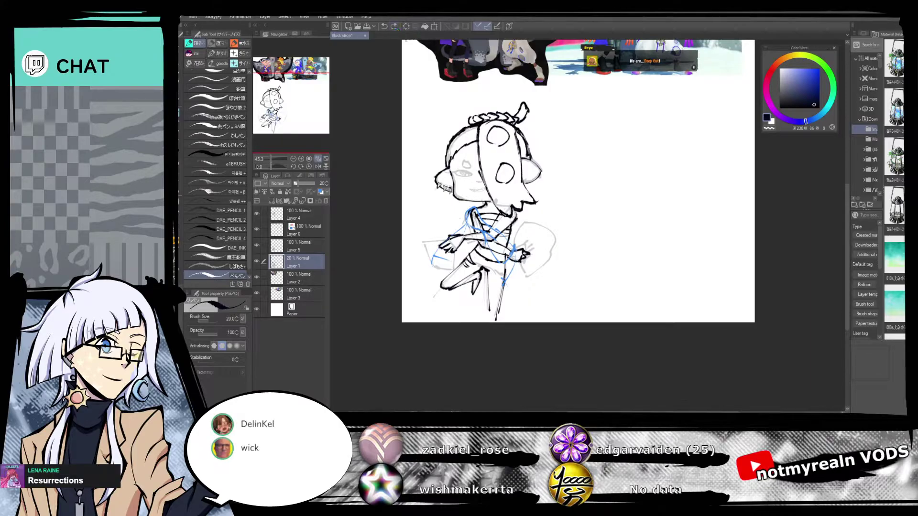
pyautogui.click(395, 27)
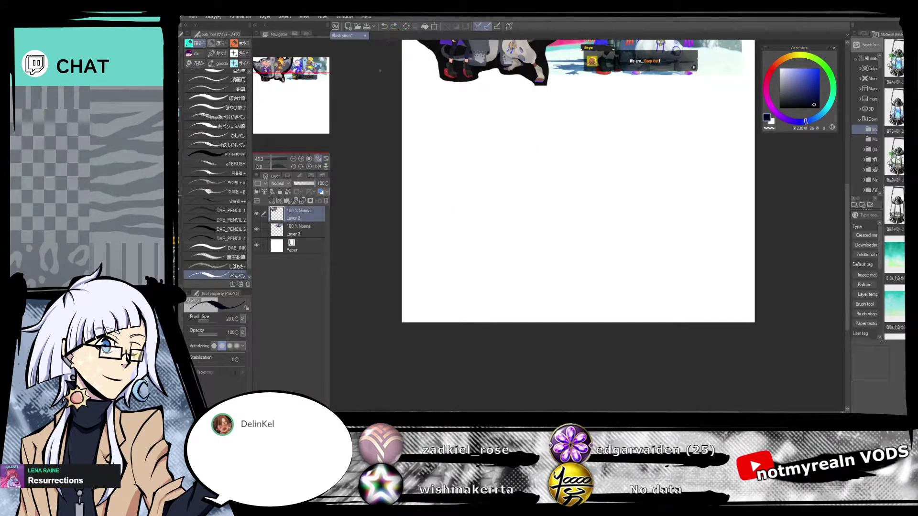
pyautogui.click(271, 201)
# Check the reference images, sketch a pointed V-shaped jaw on the blank canvas, and add a short nose mark inside it.
pyautogui.moveTo(301, 117); pyautogui.dragTo(289, 76)
pyautogui.click(273, 159)
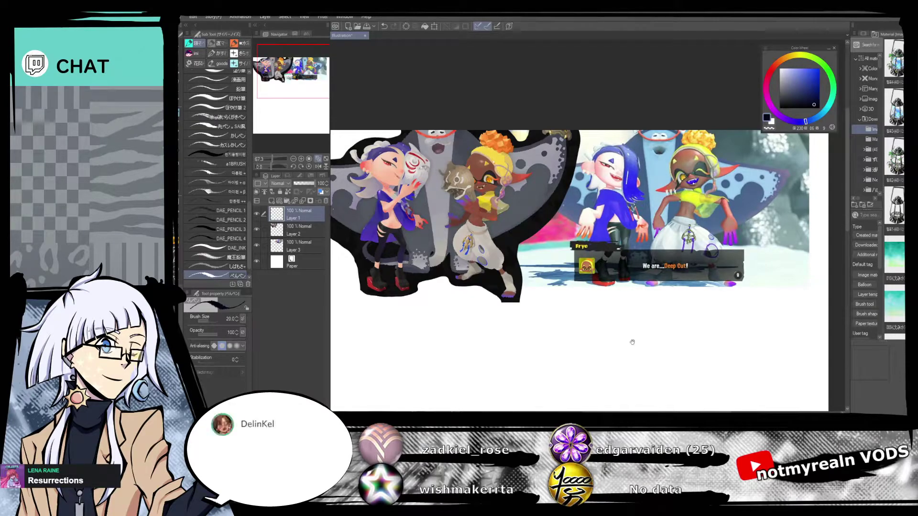
pyautogui.moveTo(632, 343); pyautogui.dragTo(633, 96)
pyautogui.moveTo(616, 149); pyautogui.dragTo(637, 150)
pyautogui.click(270, 159)
pyautogui.moveTo(275, 166); pyautogui.dragTo(275, 167)
pyautogui.moveTo(656, 215); pyautogui.dragTo(573, 265)
pyautogui.moveTo(471, 211); pyautogui.dragTo(480, 241)
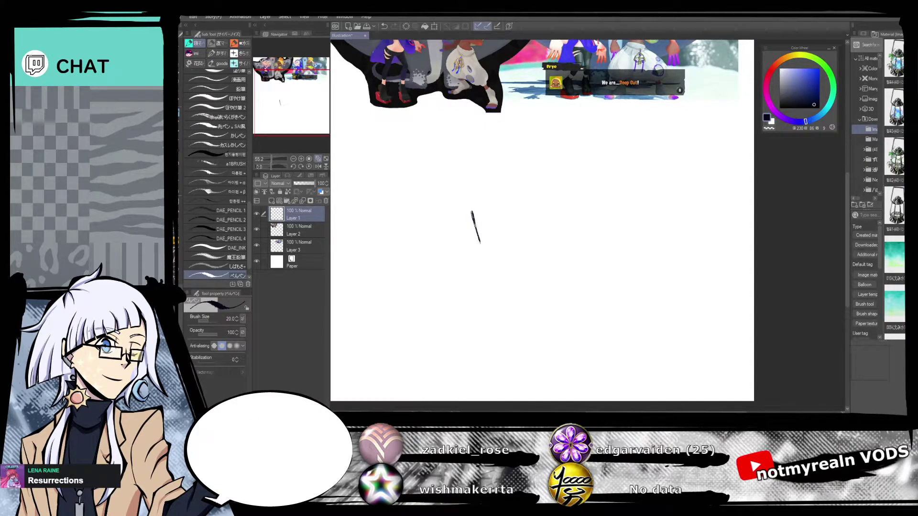
pyautogui.moveTo(475, 231); pyautogui.dragTo(481, 246)
pyautogui.moveTo(519, 276); pyautogui.dragTo(526, 277)
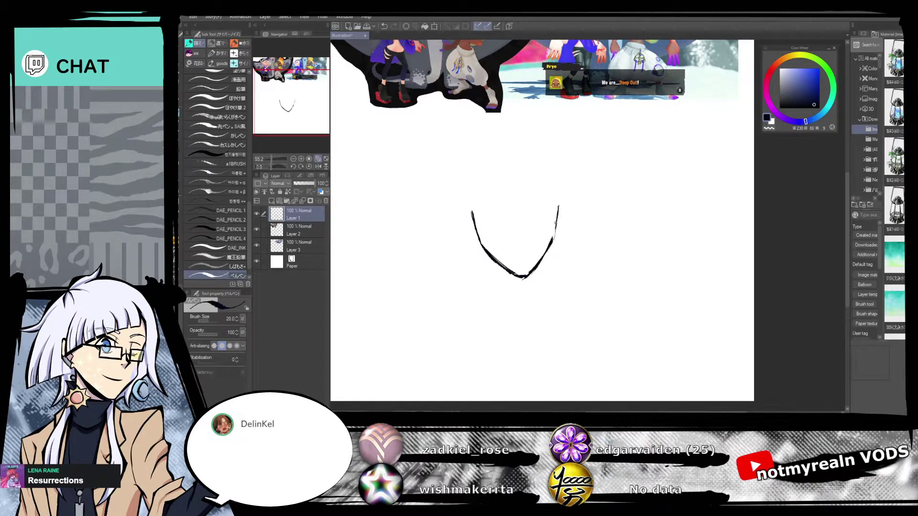
pyautogui.moveTo(558, 207); pyautogui.dragTo(552, 243)
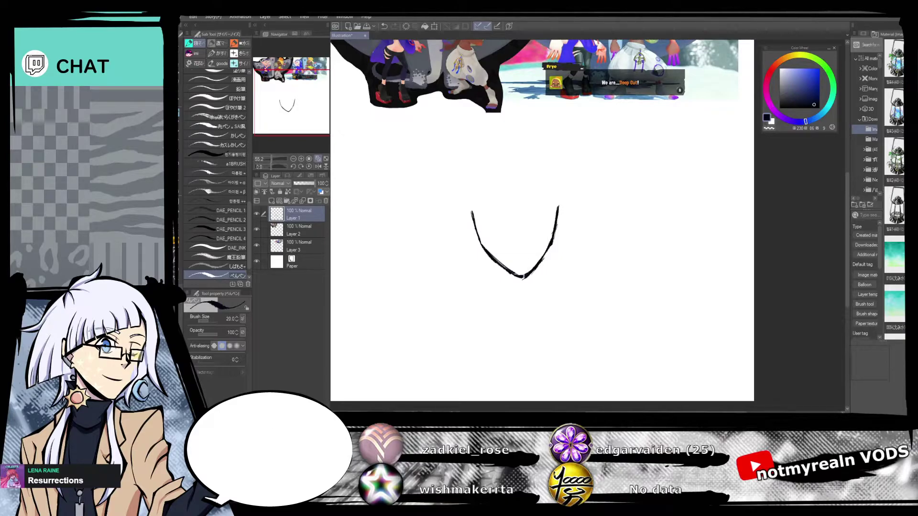
pyautogui.moveTo(562, 240); pyautogui.dragTo(548, 274)
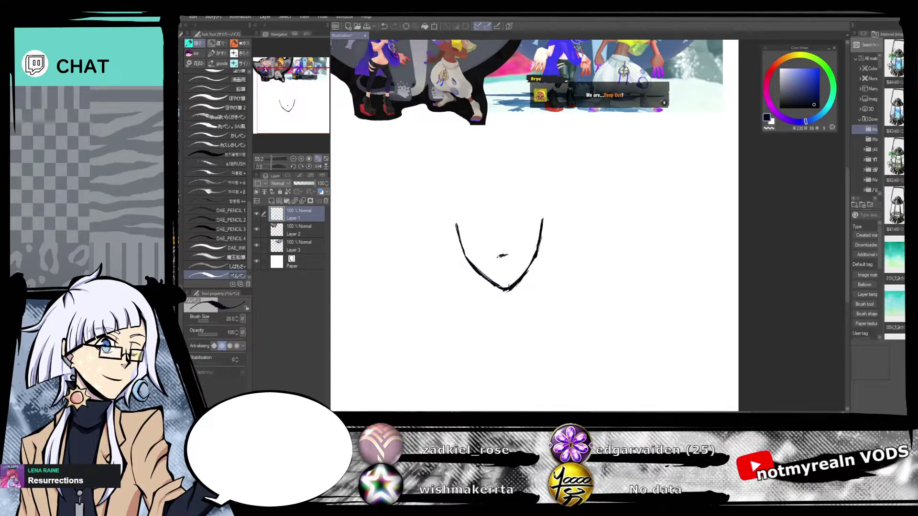
pyautogui.moveTo(564, 223); pyautogui.dragTo(549, 255)
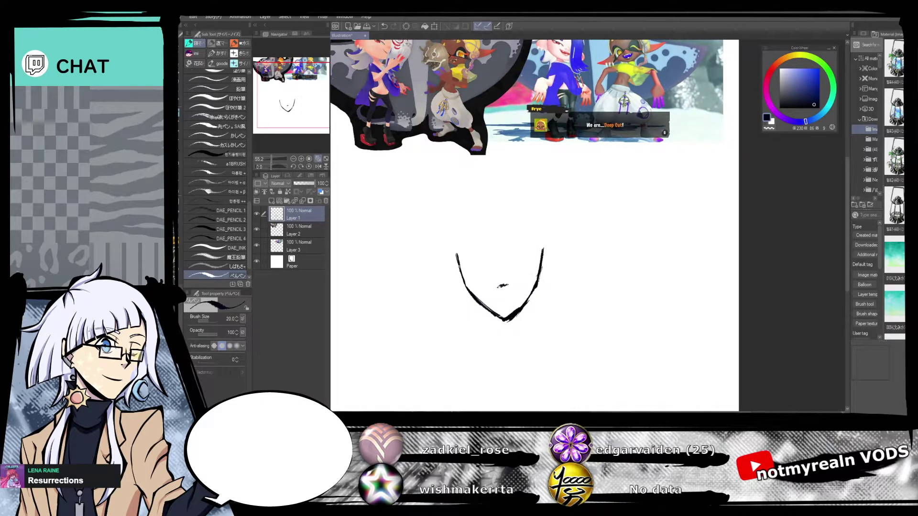
# Close the head with a rounded cranium outline above the jaw and erase the stray outer strokes.
pyautogui.moveTo(457, 224)
pyautogui.mouseDown()
pyautogui.moveTo(510, 199)
pyautogui.moveTo(544, 234)
pyautogui.moveTo(544, 251)
pyautogui.mouseUp()
pyautogui.moveTo(541, 219)
pyautogui.mouseDown()
pyautogui.moveTo(520, 208)
pyautogui.moveTo(466, 213)
pyautogui.moveTo(460, 230)
pyautogui.mouseUp()
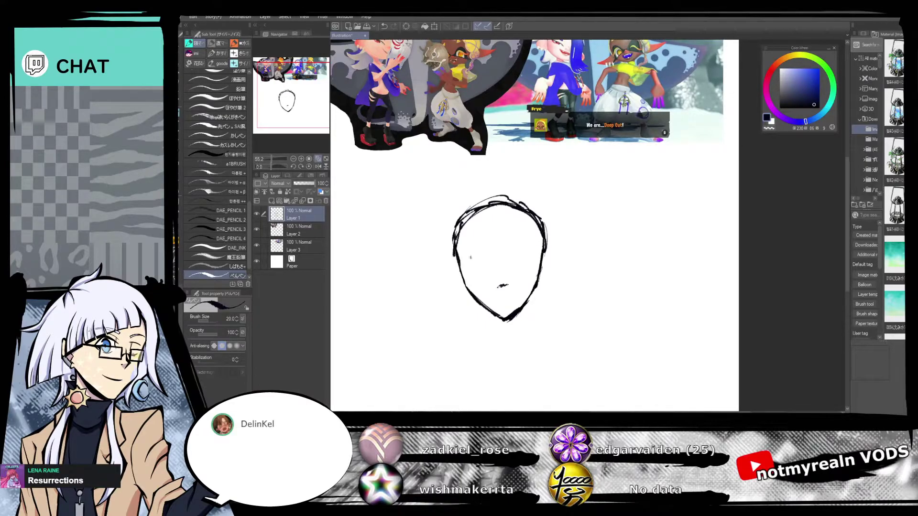
pyautogui.press('e')
pyautogui.moveTo(508, 196); pyautogui.dragTo(453, 227)
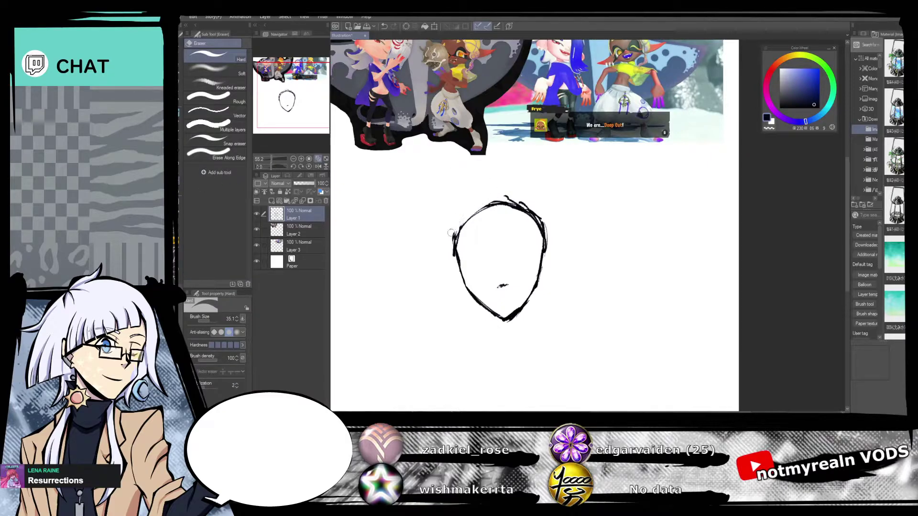
pyautogui.moveTo(529, 205)
pyautogui.mouseDown()
pyautogui.moveTo(503, 192)
pyautogui.moveTo(538, 215)
pyautogui.mouseUp()
pyautogui.press('p')
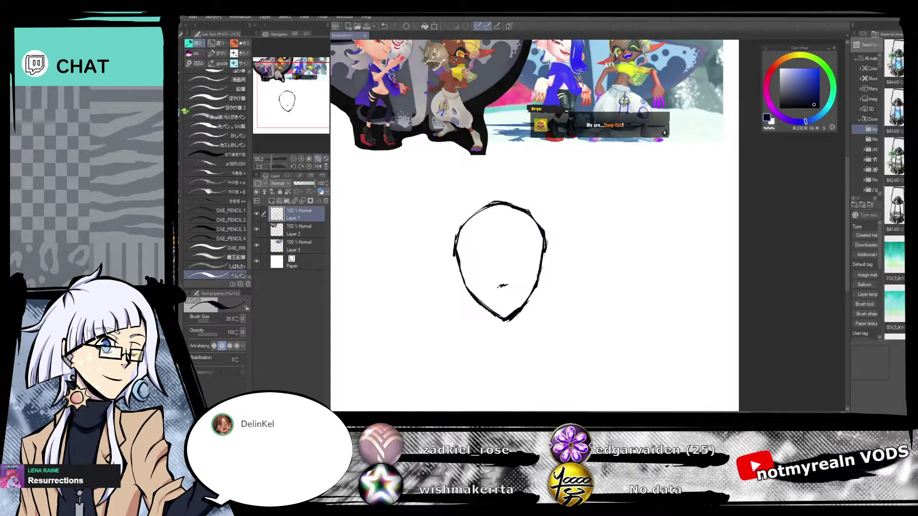
# Study the faces in the reference images and draw an open, grinning mouth outline below the nose.
pyautogui.moveTo(603, 217); pyautogui.dragTo(598, 236)
pyautogui.moveTo(272, 159); pyautogui.dragTo(275, 160)
pyautogui.moveTo(355, 58); pyautogui.dragTo(460, 172)
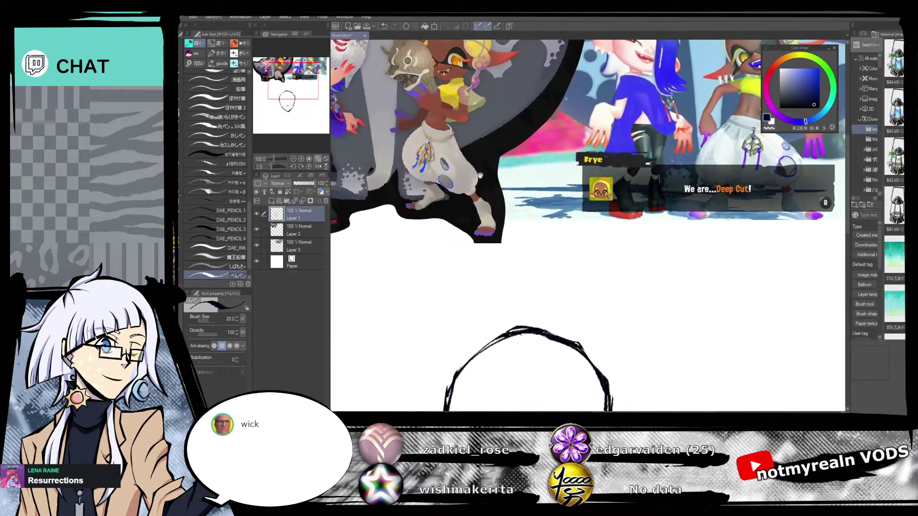
pyautogui.moveTo(696, 270); pyautogui.dragTo(656, 312)
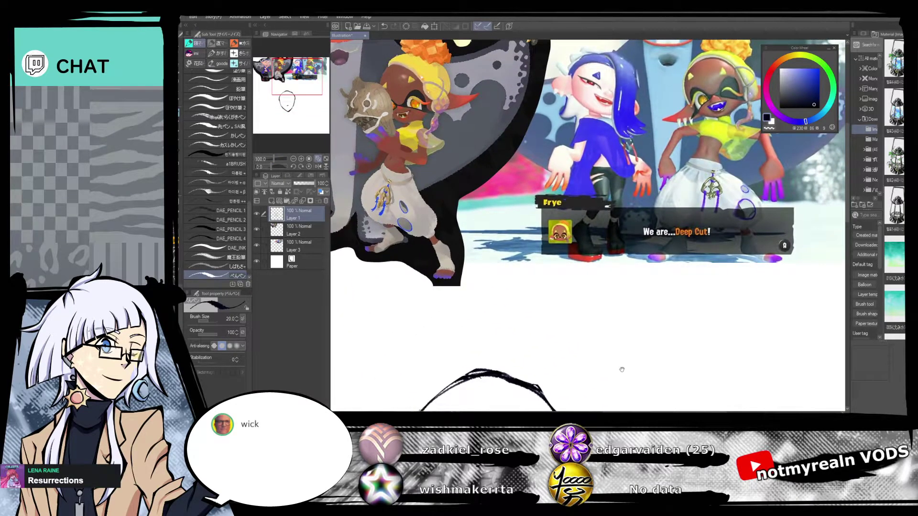
pyautogui.moveTo(618, 381)
pyautogui.mouseDown()
pyautogui.moveTo(610, 277)
pyautogui.moveTo(630, 116)
pyautogui.mouseUp()
pyautogui.moveTo(602, 264); pyautogui.dragTo(602, 243)
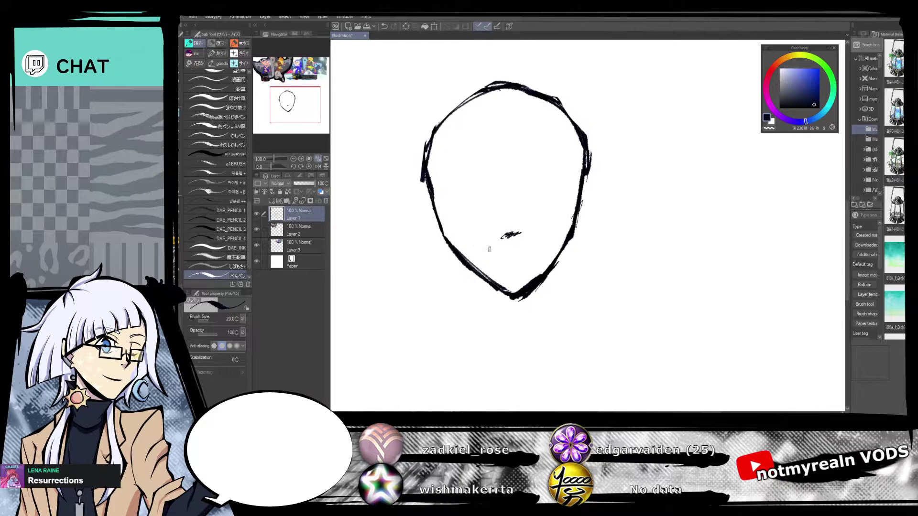
pyautogui.moveTo(487, 248); pyautogui.dragTo(533, 249)
pyautogui.moveTo(542, 245)
pyautogui.mouseDown()
pyautogui.moveTo(530, 266)
pyautogui.moveTo(509, 272)
pyautogui.mouseUp()
# Draw pointed fangs and a tongue line inside the open mouth.
pyautogui.moveTo(301, 109)
pyautogui.mouseDown()
pyautogui.moveTo(302, 75)
pyautogui.moveTo(309, 110)
pyautogui.moveTo(303, 106)
pyautogui.mouseUp()
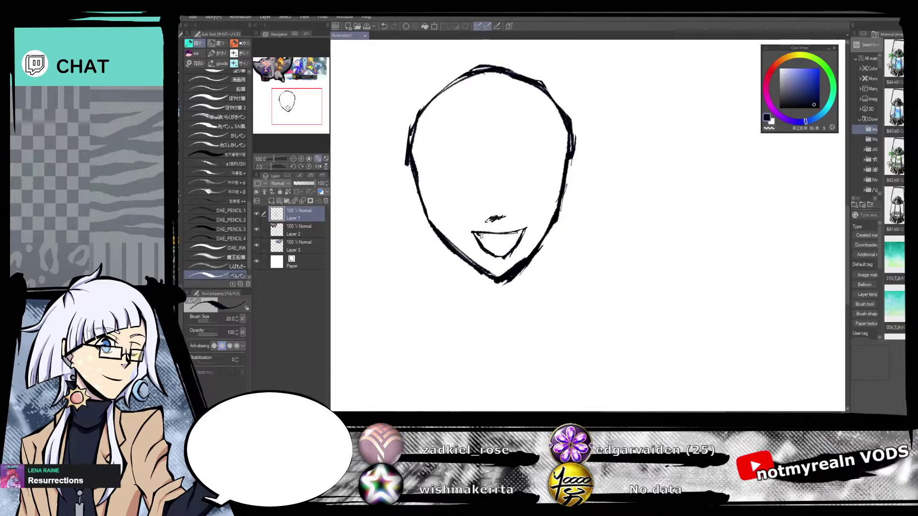
pyautogui.moveTo(497, 234)
pyautogui.mouseDown()
pyautogui.moveTo(504, 243)
pyautogui.moveTo(525, 231)
pyautogui.mouseUp()
pyautogui.moveTo(308, 108)
pyautogui.mouseDown()
pyautogui.moveTo(309, 77)
pyautogui.moveTo(310, 101)
pyautogui.mouseUp()
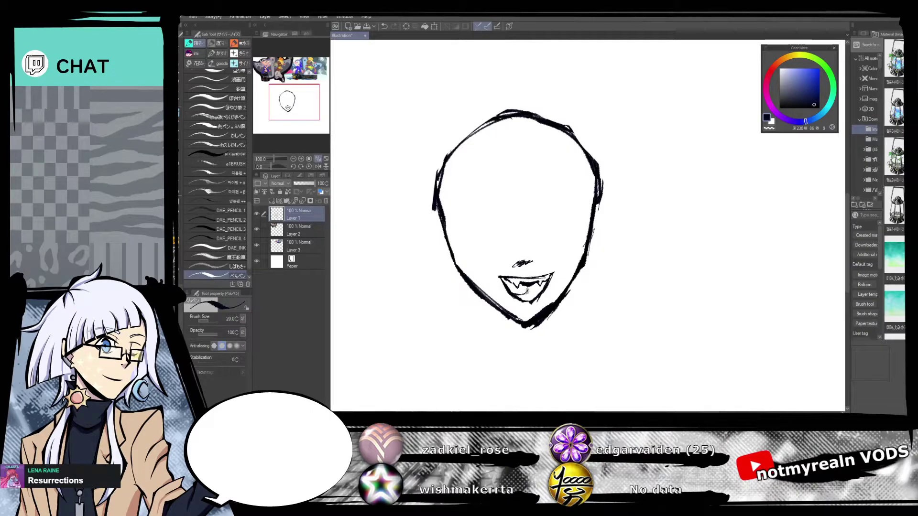
pyautogui.moveTo(526, 289); pyautogui.dragTo(543, 291)
# Draw the right eye as a slanted, peaked outline above the mouth and thin its thick upper lid line.
pyautogui.moveTo(618, 235); pyautogui.dragTo(616, 281)
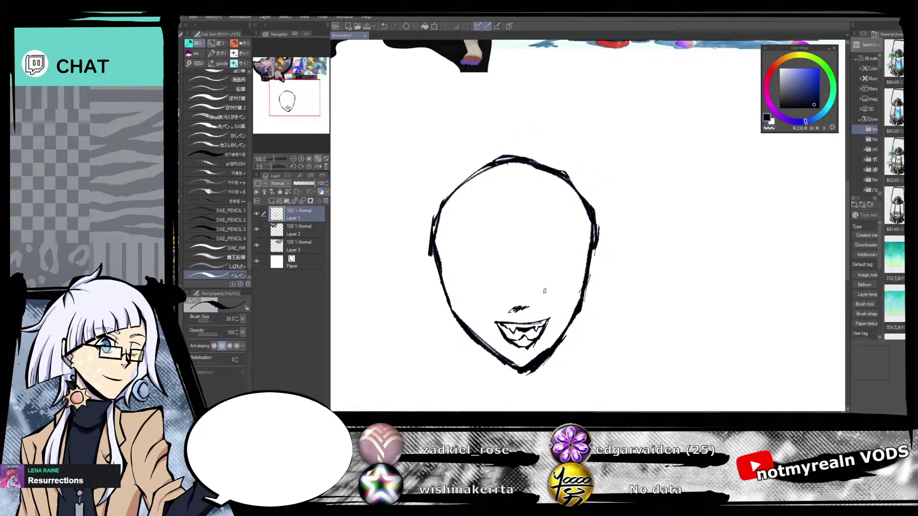
pyautogui.moveTo(532, 291)
pyautogui.mouseDown()
pyautogui.moveTo(568, 284)
pyautogui.moveTo(544, 289)
pyautogui.moveTo(550, 263)
pyautogui.moveTo(571, 264)
pyautogui.mouseUp()
pyautogui.moveTo(558, 255); pyautogui.dragTo(535, 284)
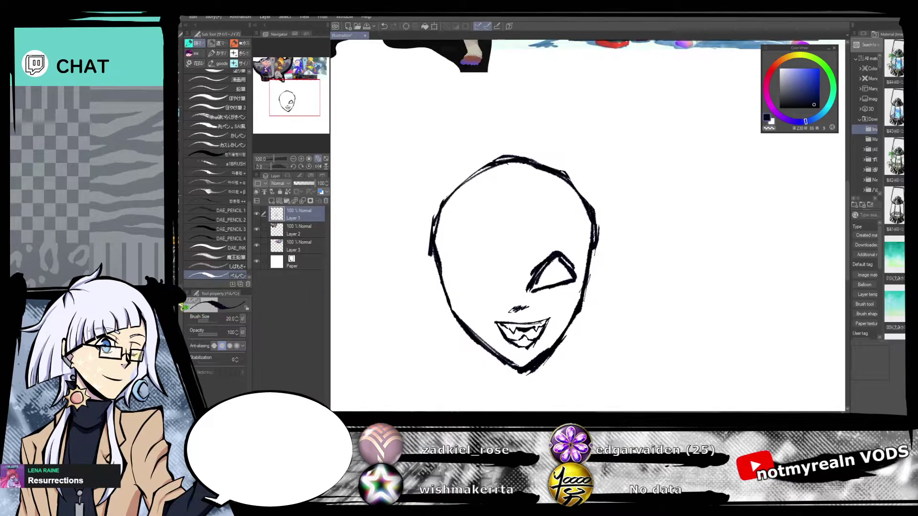
pyautogui.moveTo(541, 259); pyautogui.dragTo(523, 290)
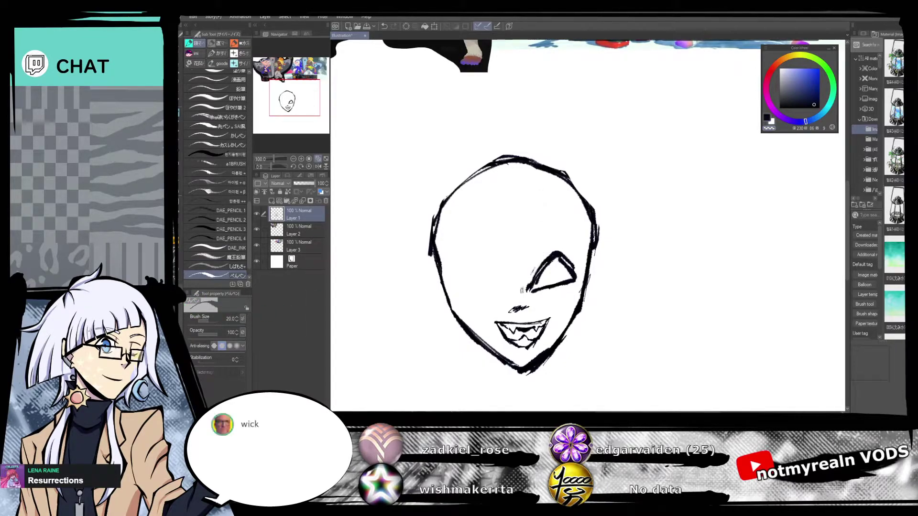
pyautogui.moveTo(557, 260); pyautogui.dragTo(535, 287)
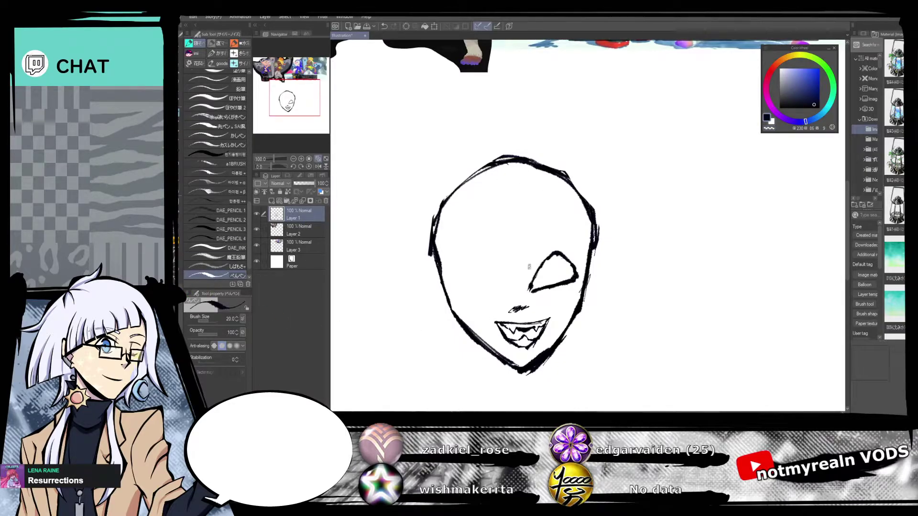
# Check the reference faces and draw a slanted lower lid line for the left eye, undoing the first attempt.
pyautogui.scroll(5, 564, 239)
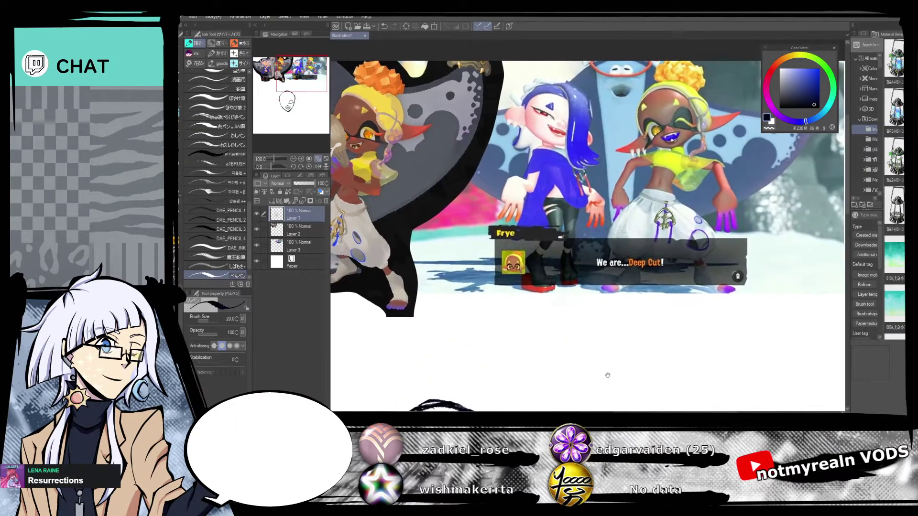
pyautogui.scroll(-5, 601, 391)
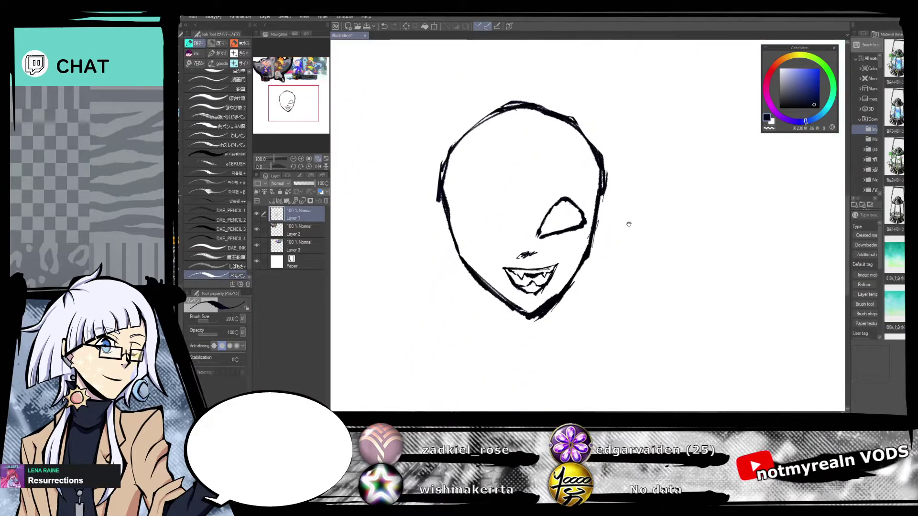
pyautogui.moveTo(450, 276); pyautogui.dragTo(475, 285)
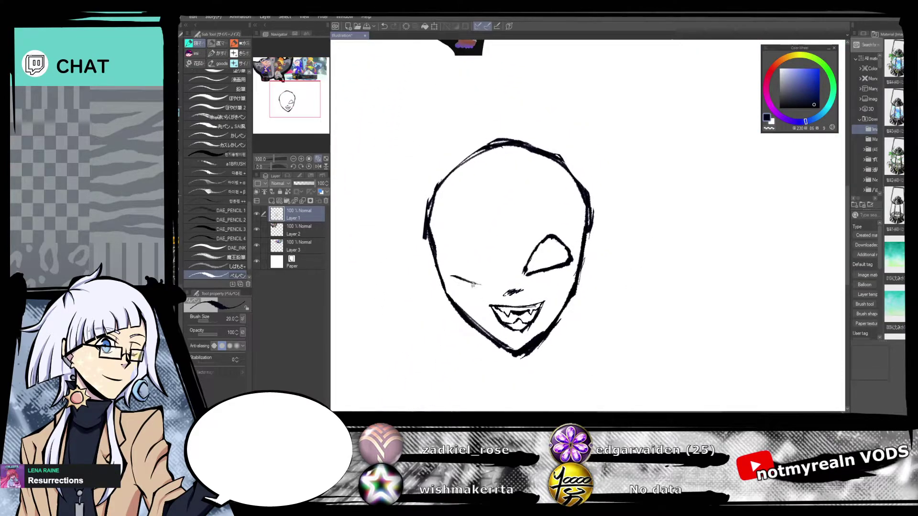
pyautogui.hotkey('ctrl', 'z')
pyautogui.moveTo(274, 168); pyautogui.dragTo(279, 172)
pyautogui.moveTo(464, 155); pyautogui.dragTo(480, 190)
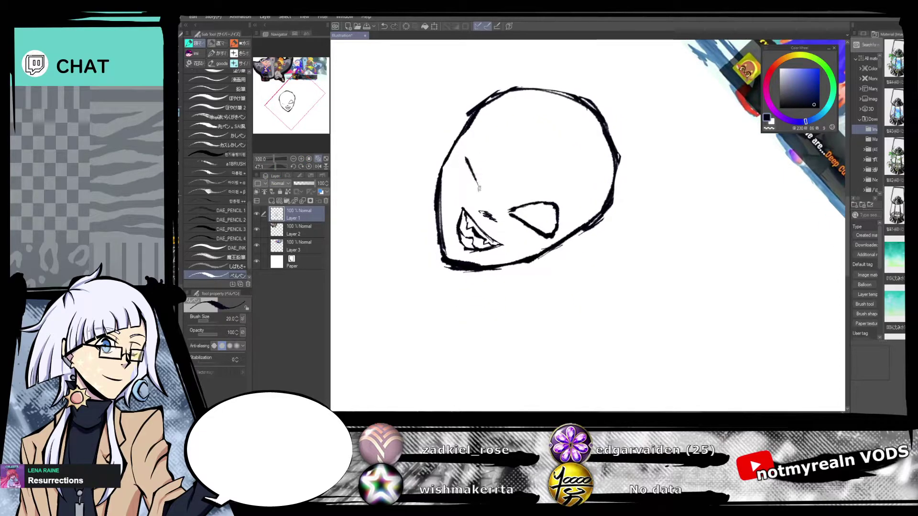
pyautogui.click(309, 166)
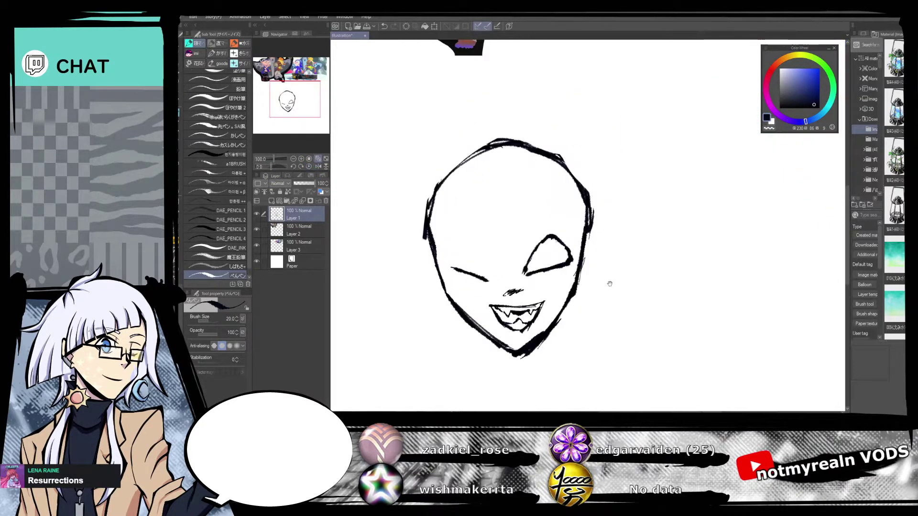
# Lasso the left eye's lower lid line, rotate it slightly, apply the transformation and clear the selection.
pyautogui.click(184, 90)
pyautogui.moveTo(460, 235)
pyautogui.mouseDown()
pyautogui.moveTo(466, 274)
pyautogui.moveTo(478, 232)
pyautogui.moveTo(495, 235)
pyautogui.moveTo(481, 245)
pyautogui.mouseUp()
pyautogui.click(434, 26)
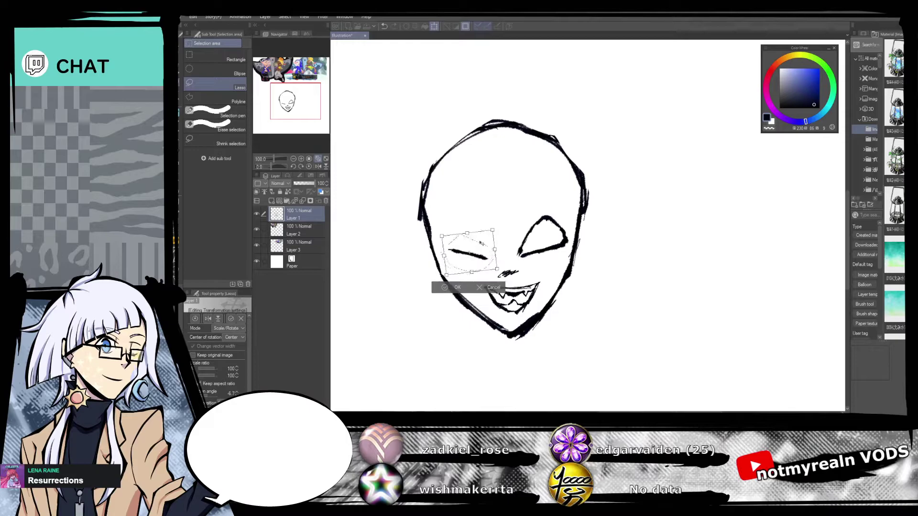
pyautogui.click(449, 287)
pyautogui.click(403, 285)
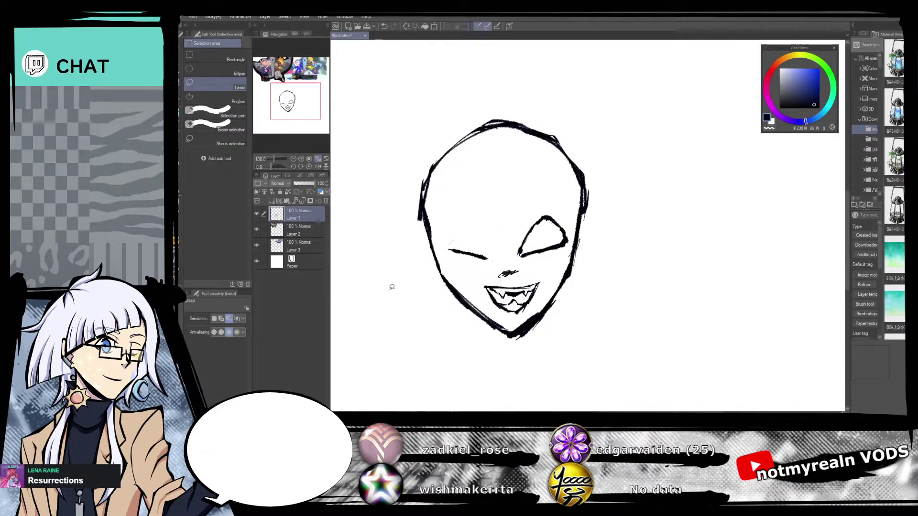
# Draw the peaked upper lid of the left eye above its lower lid line to match the right eye.
pyautogui.press('p')
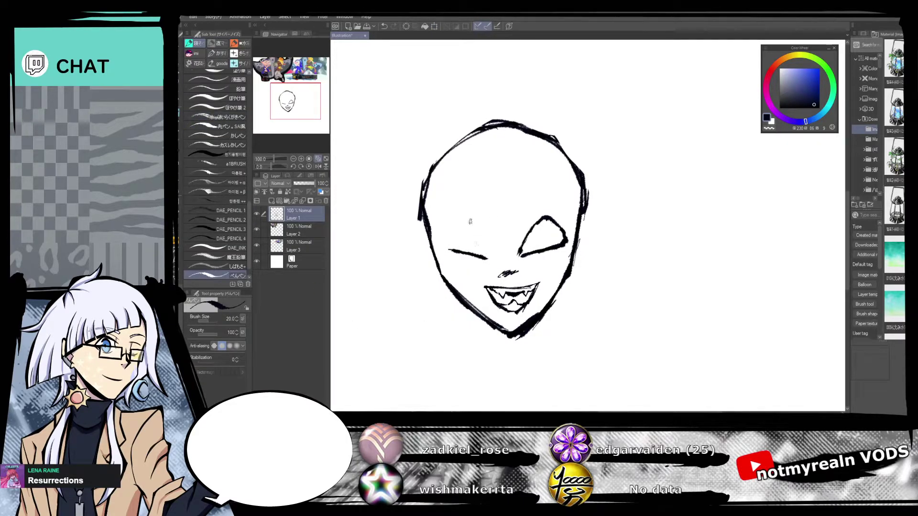
pyautogui.moveTo(481, 235); pyautogui.dragTo(488, 259)
pyautogui.moveTo(471, 223)
pyautogui.mouseDown()
pyautogui.moveTo(454, 229)
pyautogui.moveTo(451, 248)
pyautogui.mouseUp()
pyautogui.moveTo(614, 242); pyautogui.dragTo(608, 249)
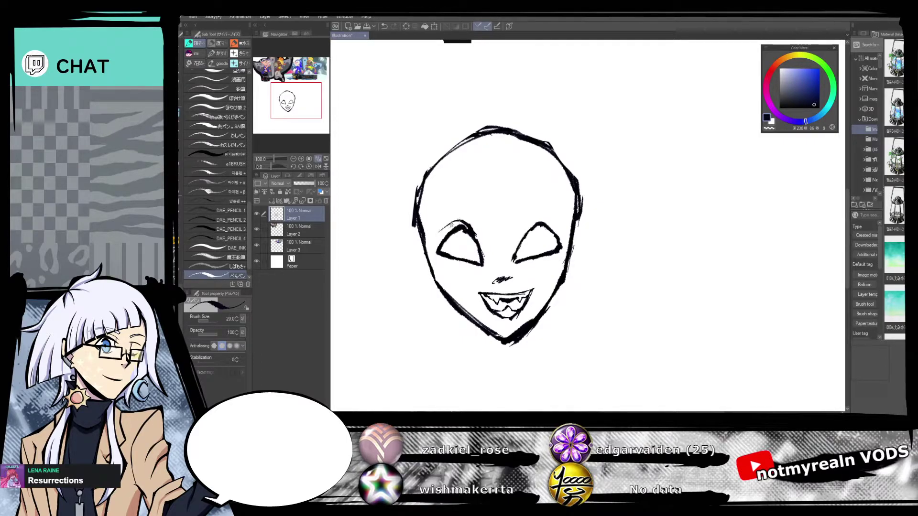
# Clear the trial sweeping curve above the left eye and draw an oval iris inside the right eye.
pyautogui.moveTo(434, 236)
pyautogui.mouseDown()
pyautogui.moveTo(404, 238)
pyautogui.moveTo(448, 233)
pyautogui.moveTo(482, 242)
pyautogui.mouseUp()
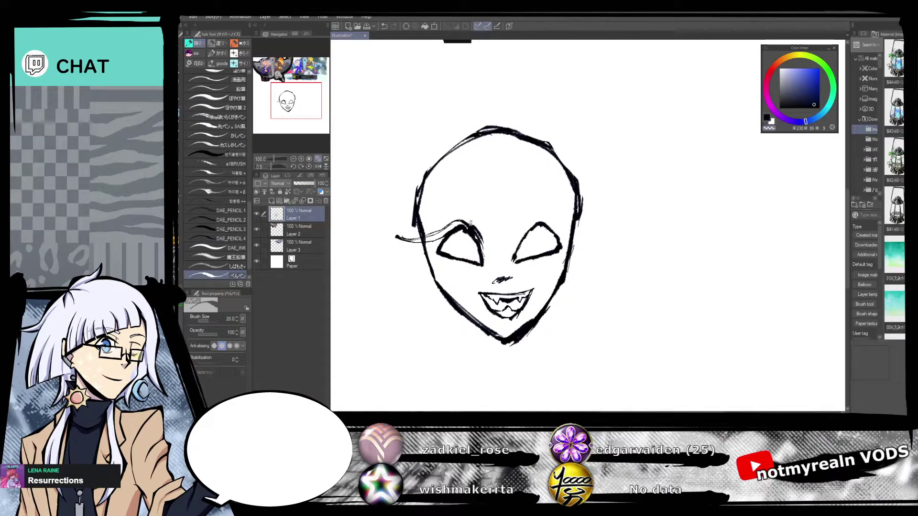
pyautogui.moveTo(405, 234)
pyautogui.mouseDown()
pyautogui.moveTo(429, 230)
pyautogui.moveTo(431, 244)
pyautogui.moveTo(463, 212)
pyautogui.moveTo(529, 237)
pyautogui.moveTo(536, 258)
pyautogui.moveTo(538, 228)
pyautogui.moveTo(546, 253)
pyautogui.mouseUp()
pyautogui.press('c')
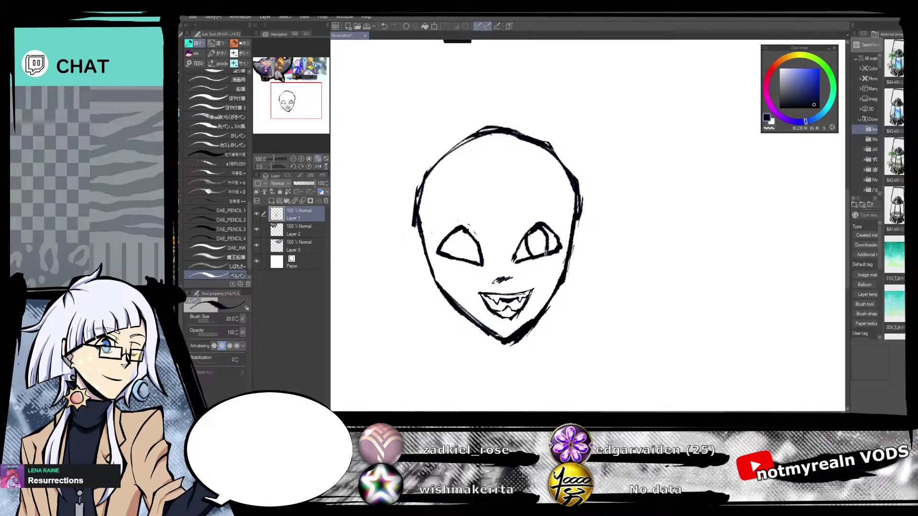
# Undo the right eye's iris, redraw oval irises in both eyes, and check the reference characters while adding a dark bridge mark between the eyes.
pyautogui.click(386, 26)
pyautogui.click(385, 27)
pyautogui.click(386, 26)
pyautogui.moveTo(468, 232)
pyautogui.mouseDown()
pyautogui.moveTo(455, 261)
pyautogui.moveTo(467, 259)
pyautogui.mouseUp()
pyautogui.moveTo(533, 236)
pyautogui.mouseDown()
pyautogui.moveTo(528, 256)
pyautogui.moveTo(542, 254)
pyautogui.mouseUp()
pyautogui.moveTo(628, 66); pyautogui.dragTo(561, 365)
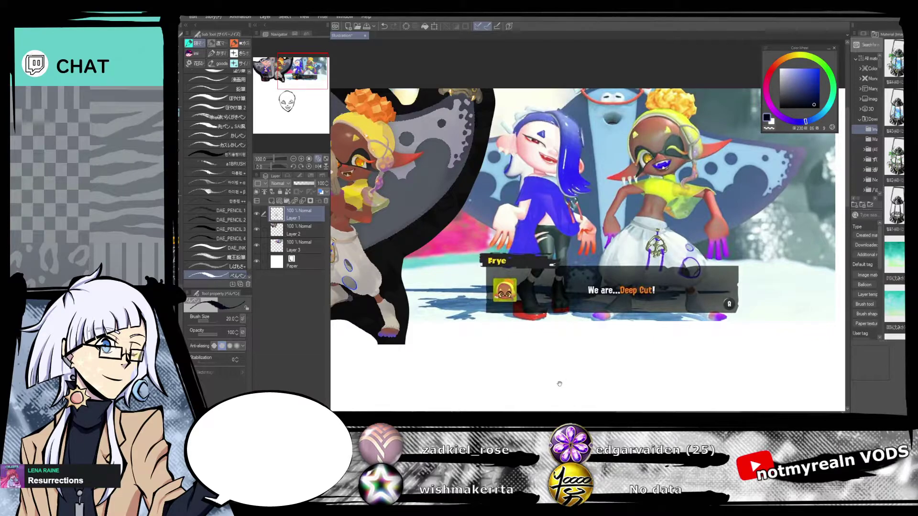
pyautogui.moveTo(559, 391); pyautogui.dragTo(555, 43)
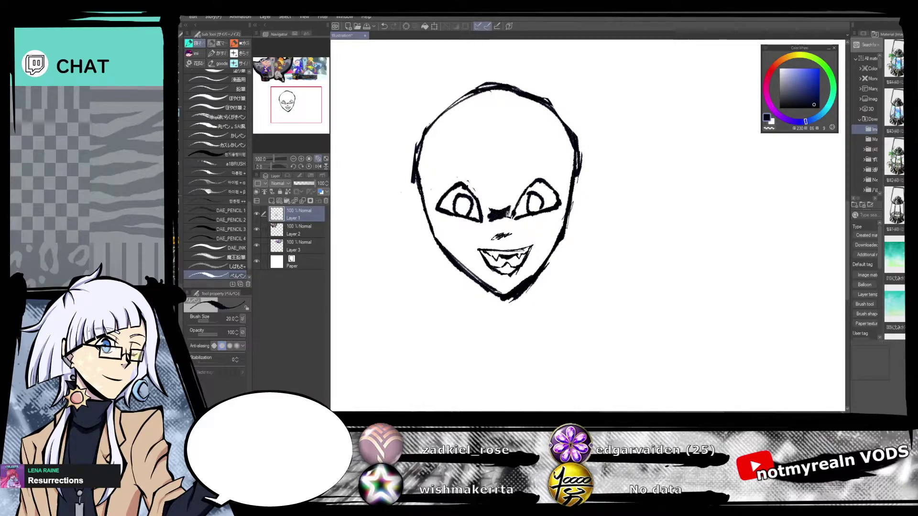
# Erase the oval irises from both eyes using the transparent colour, leaving the eye outlines and the bridge mark.
pyautogui.press('c')
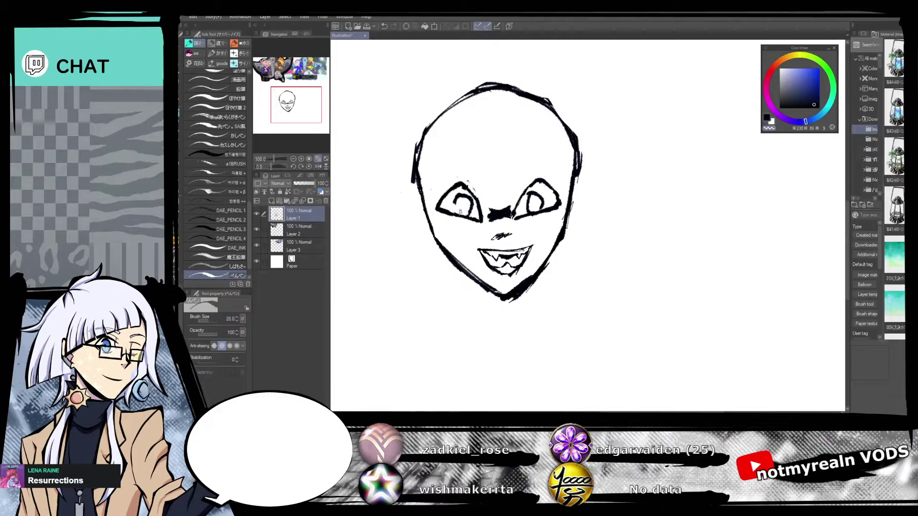
pyautogui.moveTo(450, 204); pyautogui.dragTo(469, 207)
pyautogui.moveTo(541, 181)
pyautogui.mouseDown()
pyautogui.moveTo(521, 211)
pyautogui.moveTo(541, 209)
pyautogui.moveTo(468, 247)
pyautogui.mouseUp()
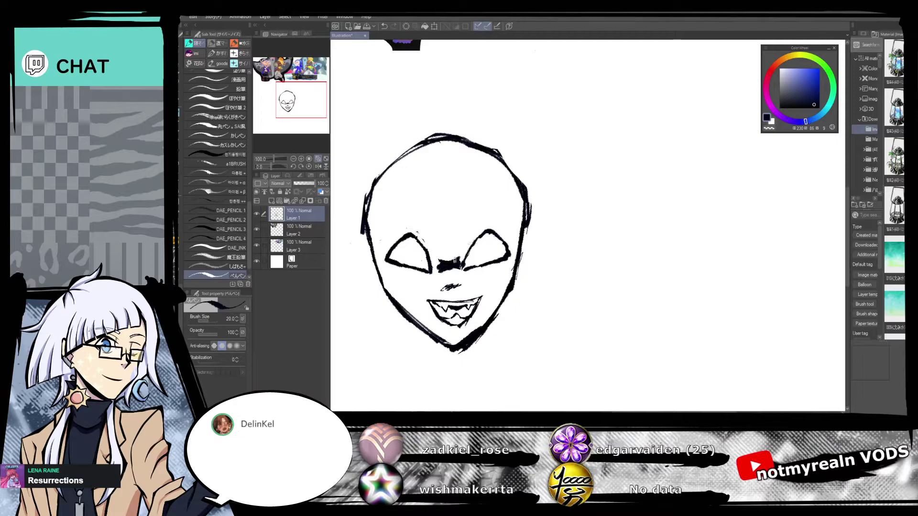
# Thicken the right eye's upper and lower lids into a dark band from the bridge mark and extend a pointed wing past its outer corner.
pyautogui.moveTo(467, 248)
pyautogui.mouseDown()
pyautogui.moveTo(500, 229)
pyautogui.moveTo(488, 227)
pyautogui.mouseUp()
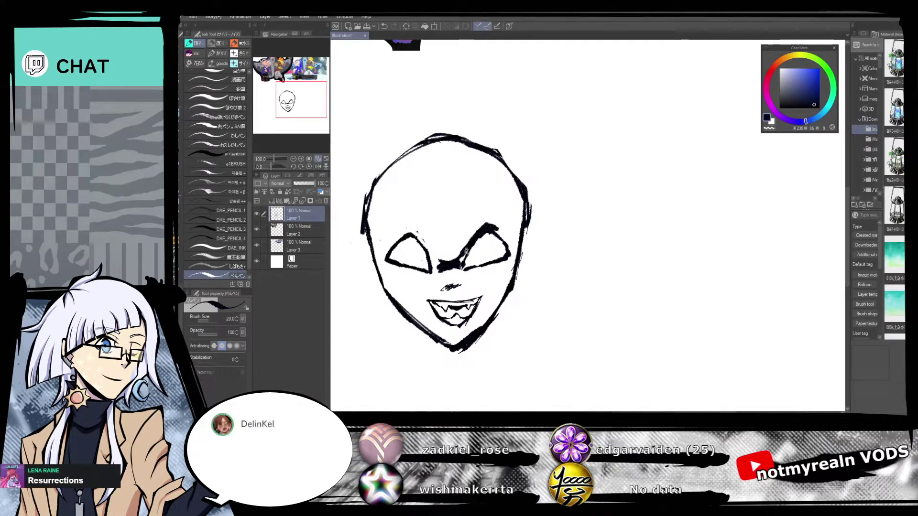
pyautogui.moveTo(467, 242); pyautogui.dragTo(478, 227)
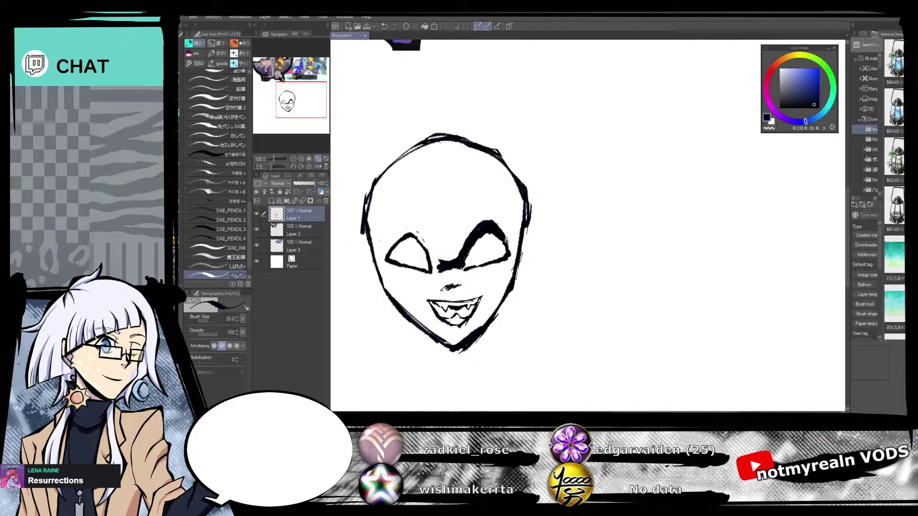
pyautogui.moveTo(516, 279)
pyautogui.mouseDown()
pyautogui.moveTo(542, 251)
pyautogui.moveTo(468, 241)
pyautogui.mouseUp()
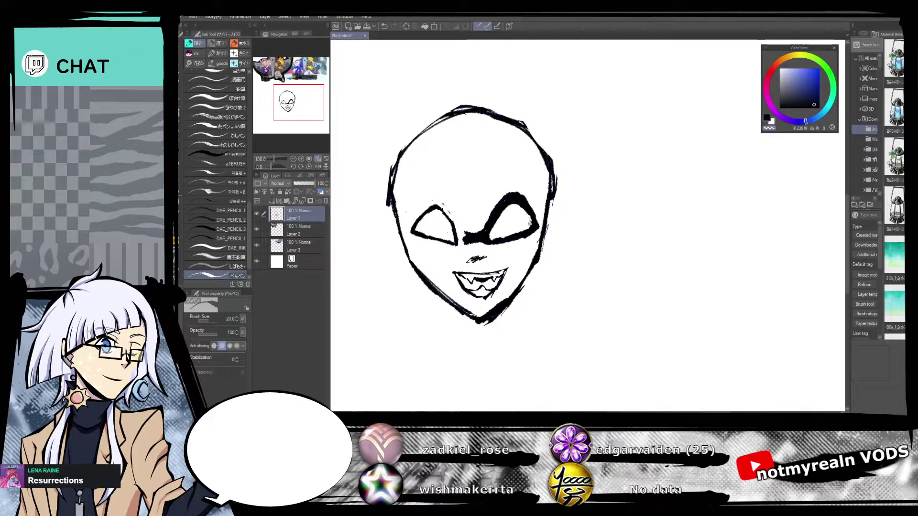
pyautogui.moveTo(551, 304); pyautogui.dragTo(558, 333)
pyautogui.moveTo(270, 167); pyautogui.dragTo(284, 170)
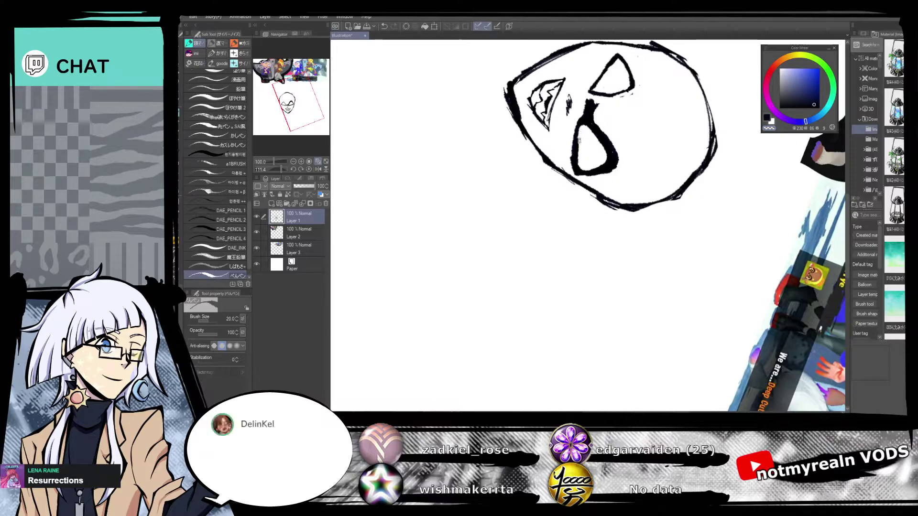
pyautogui.click(309, 169)
pyautogui.moveTo(636, 97)
pyautogui.mouseDown()
pyautogui.moveTo(590, 342)
pyautogui.moveTo(674, 191)
pyautogui.moveTo(688, 106)
pyautogui.mouseUp()
pyautogui.moveTo(626, 271); pyautogui.dragTo(566, 238)
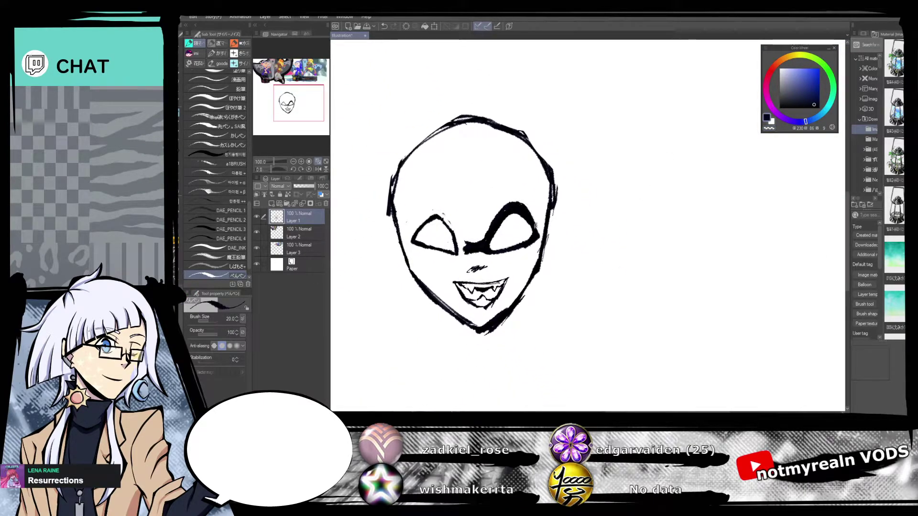
pyautogui.moveTo(539, 232); pyautogui.dragTo(565, 240)
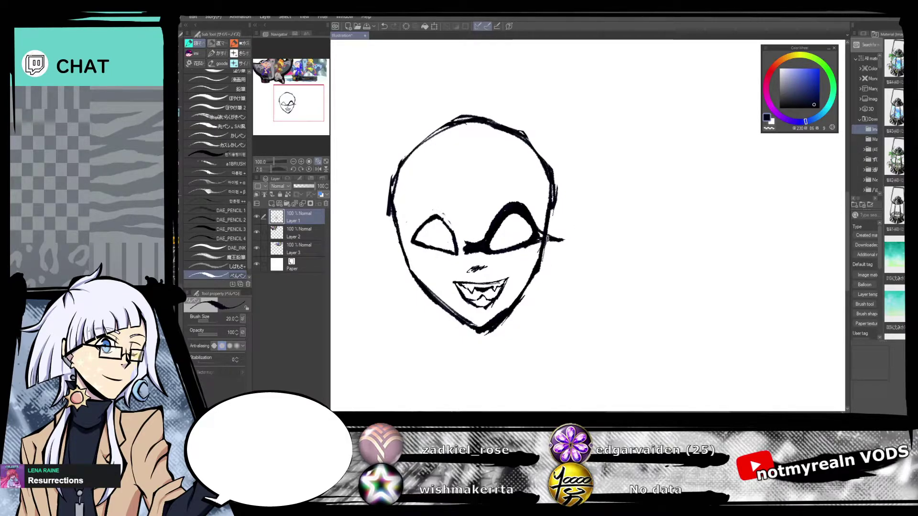
# Thicken the left eye's upper lid and join its inner corner to the dark bridge, rotating the canvas to work along the lower lid.
pyautogui.moveTo(561, 294); pyautogui.dragTo(627, 311)
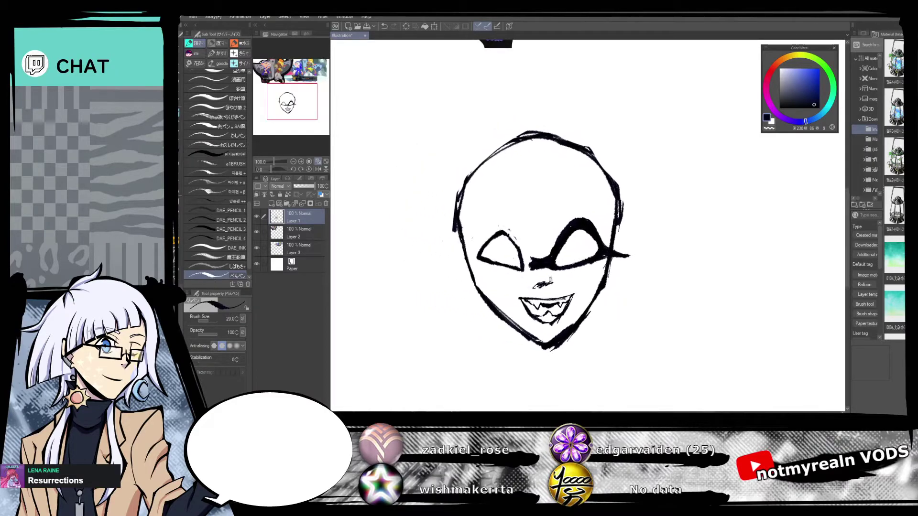
pyautogui.moveTo(503, 227); pyautogui.dragTo(529, 256)
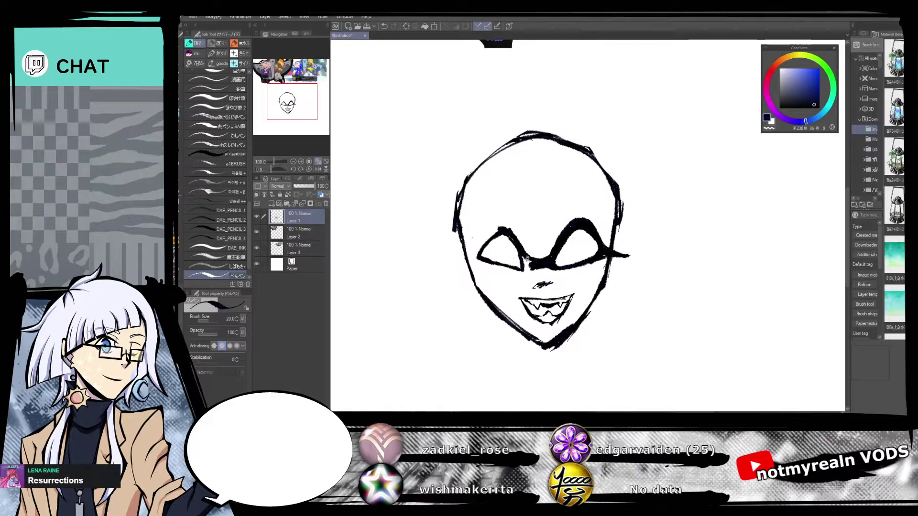
pyautogui.moveTo(530, 261); pyautogui.dragTo(546, 242)
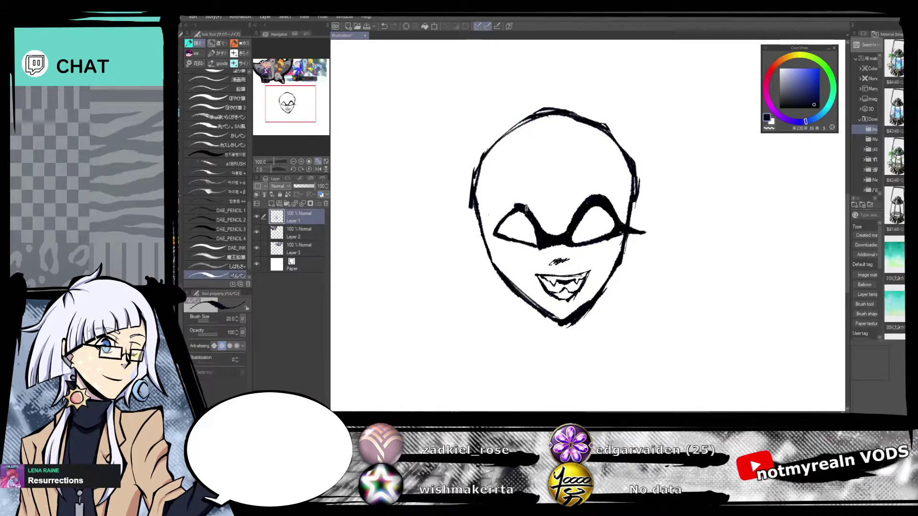
pyautogui.moveTo(511, 210); pyautogui.dragTo(489, 235)
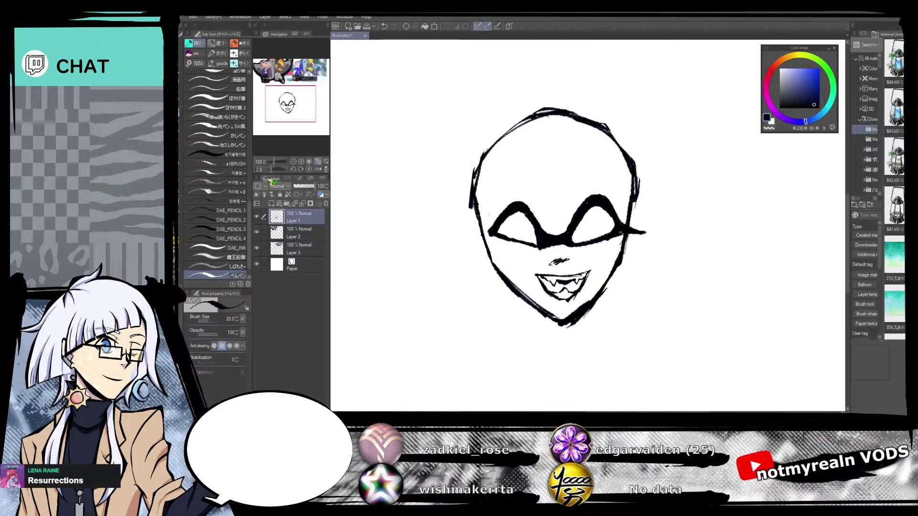
pyautogui.moveTo(282, 170); pyautogui.dragTo(291, 163)
pyautogui.moveTo(513, 171); pyautogui.dragTo(530, 204)
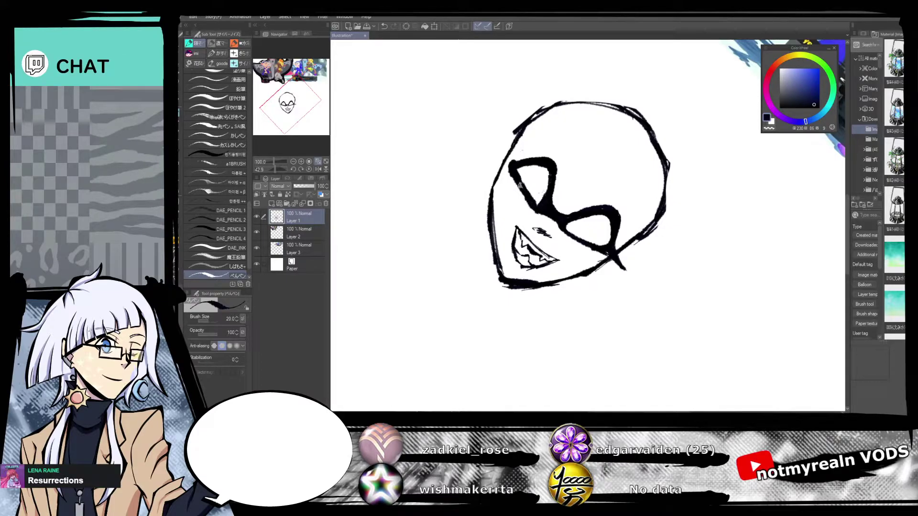
pyautogui.click(308, 169)
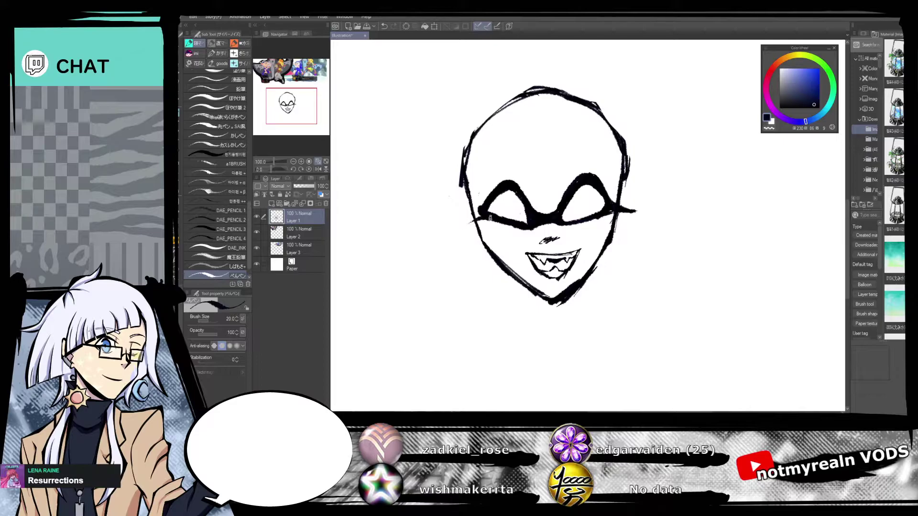
# Draw a pointed wing slanting down past the left eye's outer corner, undoing the first attempt.
pyautogui.moveTo(478, 221); pyautogui.dragTo(458, 229)
pyautogui.hotkey('ctrl', 'z')
pyautogui.moveTo(479, 219); pyautogui.dragTo(463, 226)
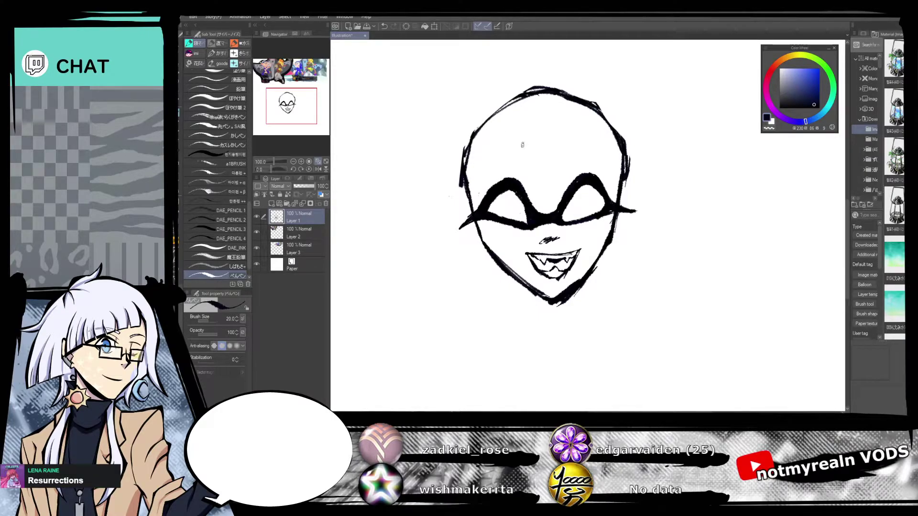
# Thicken the left eye's lower lid line with the canvas rotated, and restore the upright view.
pyautogui.moveTo(279, 169); pyautogui.dragTo(283, 168)
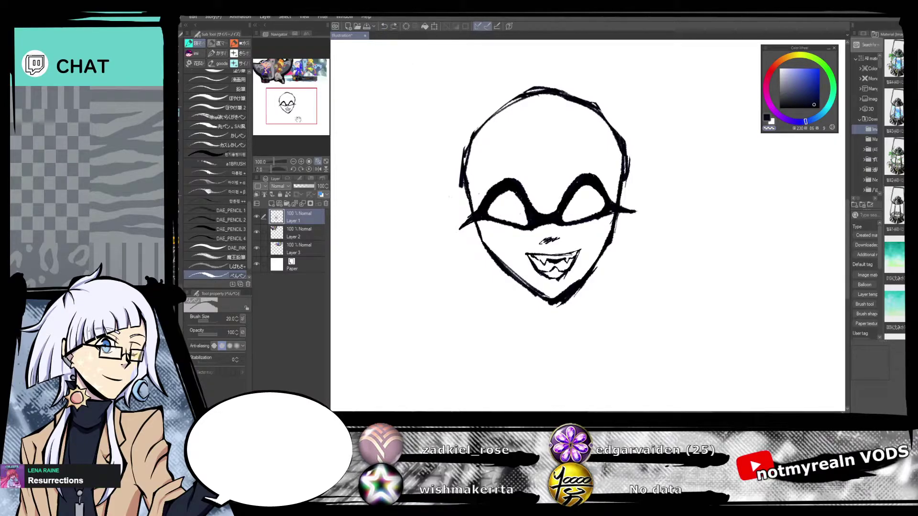
pyautogui.moveTo(281, 170); pyautogui.dragTo(284, 172)
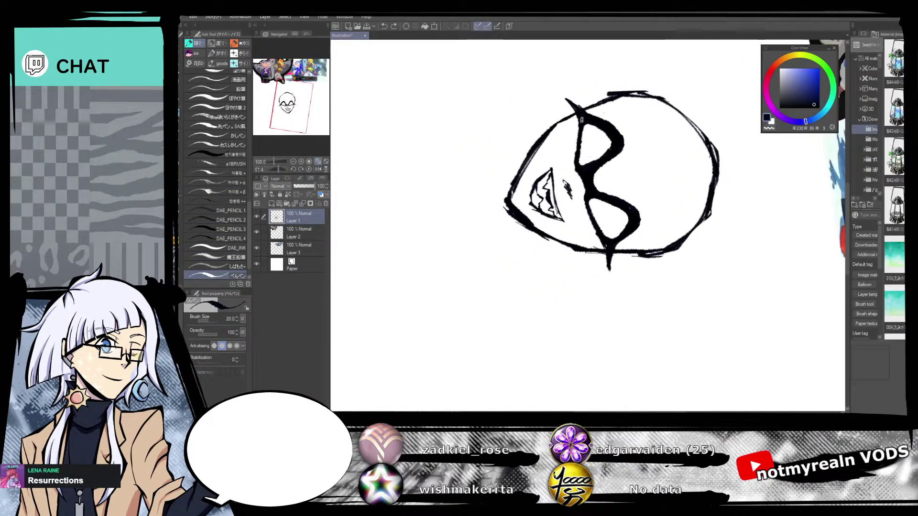
pyautogui.moveTo(581, 116); pyautogui.dragTo(578, 171)
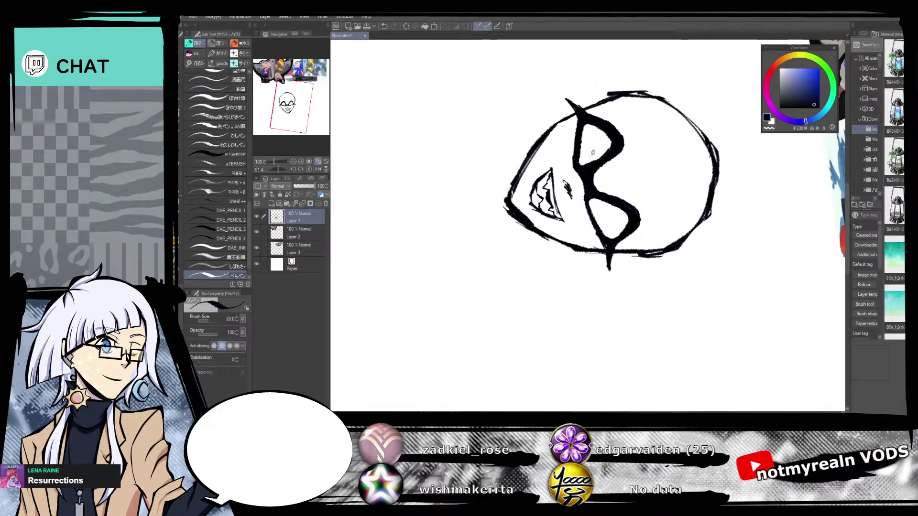
pyautogui.click(309, 170)
pyautogui.moveTo(700, 166)
pyautogui.mouseDown()
pyautogui.moveTo(669, 335)
pyautogui.moveTo(648, 340)
pyautogui.moveTo(647, 371)
pyautogui.moveTo(650, 133)
pyautogui.moveTo(674, 171)
pyautogui.mouseUp()
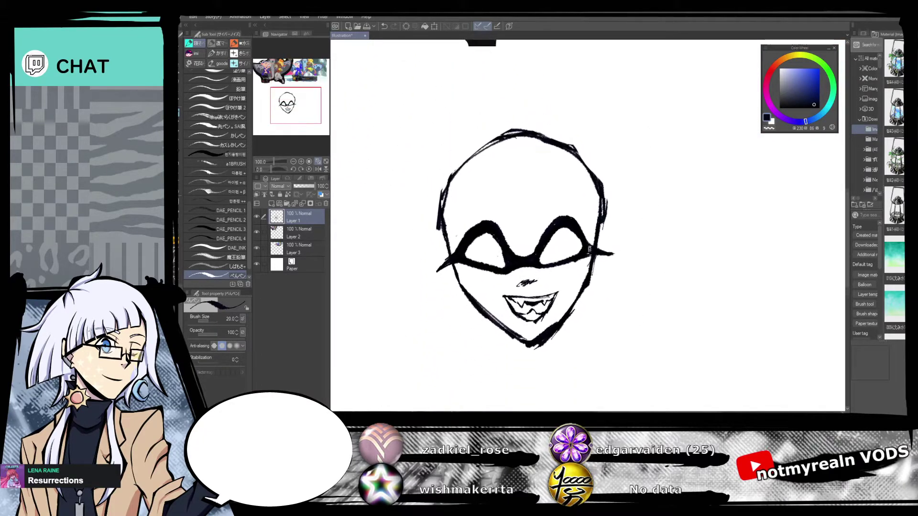
pyautogui.moveTo(477, 239)
pyautogui.mouseDown()
pyautogui.moveTo(475, 261)
pyautogui.moveTo(496, 264)
pyautogui.mouseUp()
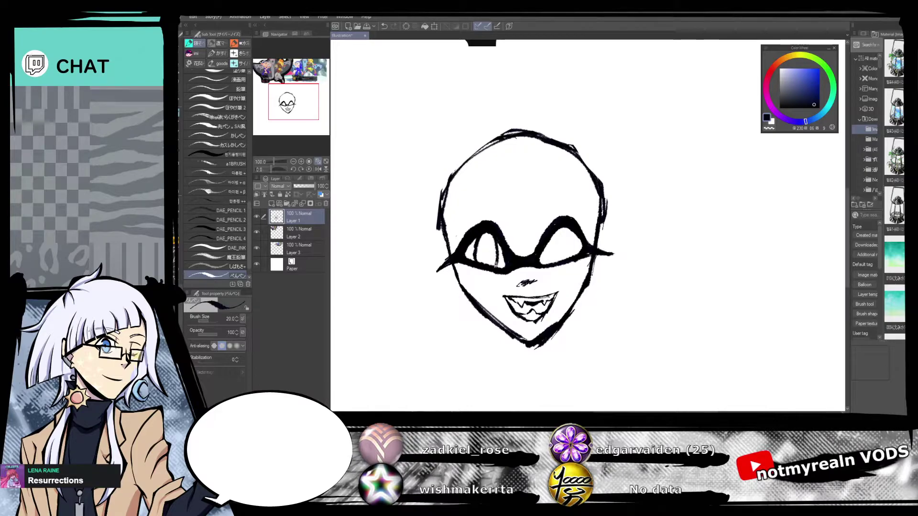
pyautogui.moveTo(551, 238)
pyautogui.mouseDown()
pyautogui.moveTo(556, 260)
pyautogui.moveTo(571, 230)
pyautogui.moveTo(575, 254)
pyautogui.mouseUp()
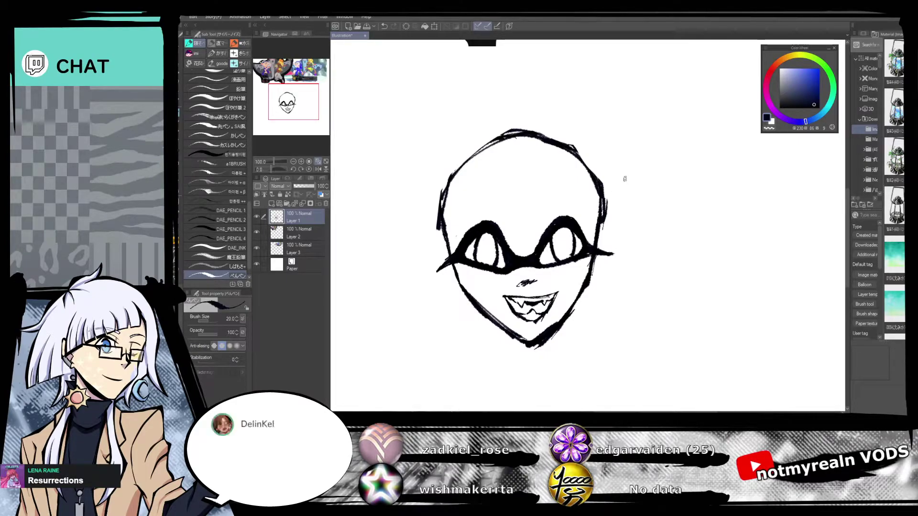
pyautogui.click(385, 27)
pyautogui.click(385, 27)
pyautogui.click(385, 27)
pyautogui.click(386, 27)
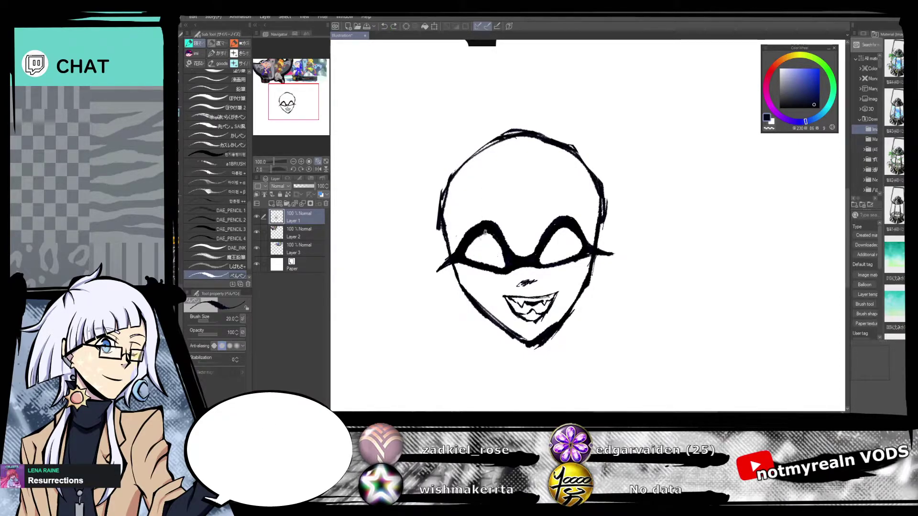
# Draw oval irises inside both masked eyes, undoing a stray stroke in the right one.
pyautogui.moveTo(477, 245)
pyautogui.mouseDown()
pyautogui.moveTo(473, 263)
pyautogui.moveTo(495, 270)
pyautogui.mouseUp()
pyautogui.moveTo(553, 238)
pyautogui.mouseDown()
pyautogui.moveTo(550, 263)
pyautogui.moveTo(560, 266)
pyautogui.mouseUp()
pyautogui.hotkey('ctrl', 'z')
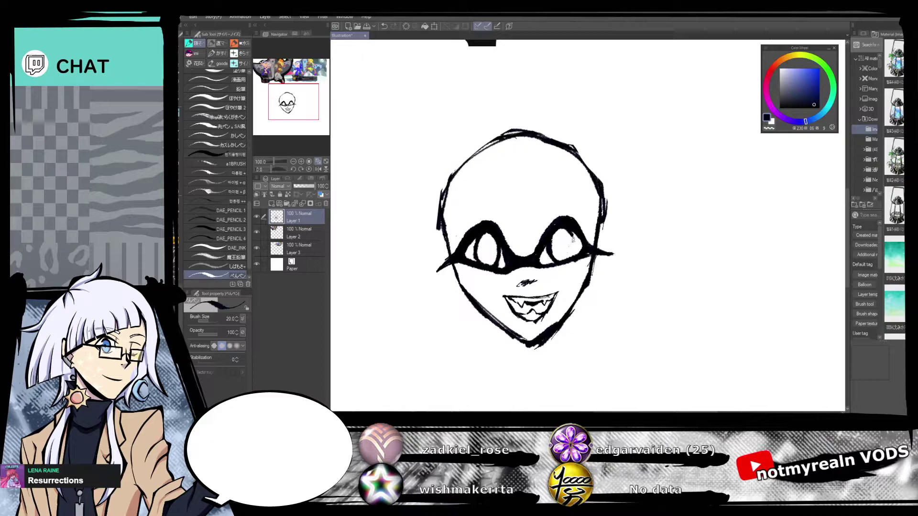
pyautogui.moveTo(613, 315)
pyautogui.mouseDown()
pyautogui.moveTo(618, 225)
pyautogui.moveTo(652, 281)
pyautogui.moveTo(673, 238)
pyautogui.moveTo(577, 331)
pyautogui.moveTo(703, 150)
pyautogui.moveTo(721, 59)
pyautogui.mouseUp()
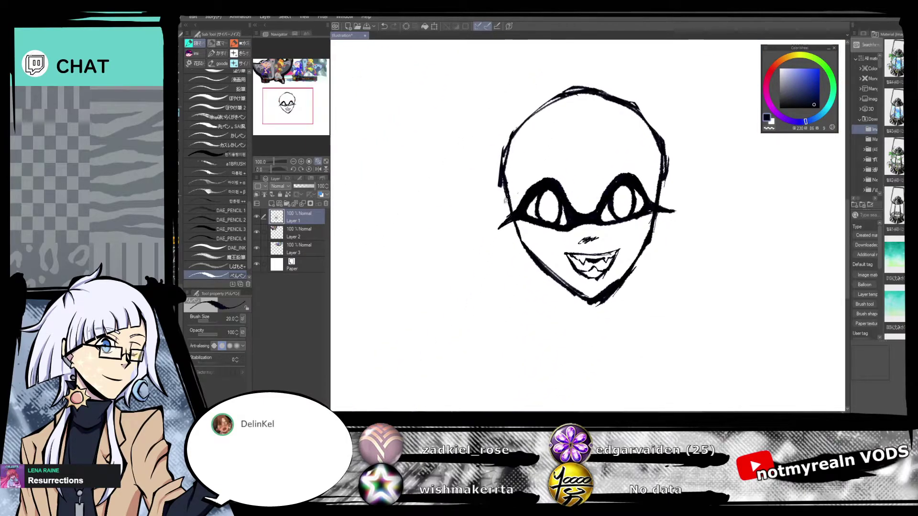
# Draw a long pointed ear sweeping outward and down from the left side of the head.
pyautogui.moveTo(504, 193)
pyautogui.mouseDown()
pyautogui.moveTo(484, 217)
pyautogui.moveTo(415, 242)
pyautogui.moveTo(446, 259)
pyautogui.moveTo(526, 239)
pyautogui.moveTo(520, 246)
pyautogui.mouseUp()
pyautogui.moveTo(742, 76)
pyautogui.mouseDown()
pyautogui.moveTo(594, 308)
pyautogui.moveTo(570, 369)
pyautogui.moveTo(650, 77)
pyautogui.mouseUp()
pyautogui.moveTo(524, 260)
pyautogui.mouseDown()
pyautogui.moveTo(593, 255)
pyautogui.moveTo(575, 244)
pyautogui.mouseUp()
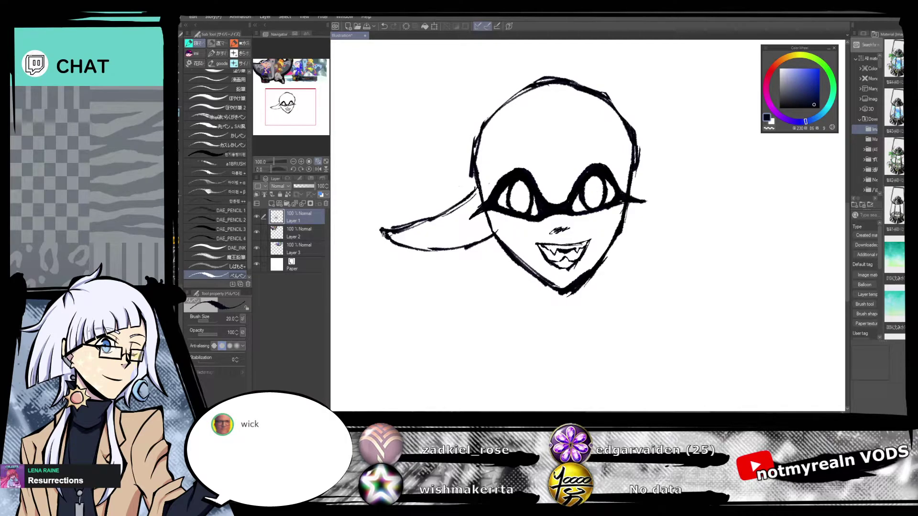
pyautogui.moveTo(681, 234); pyautogui.dragTo(672, 239)
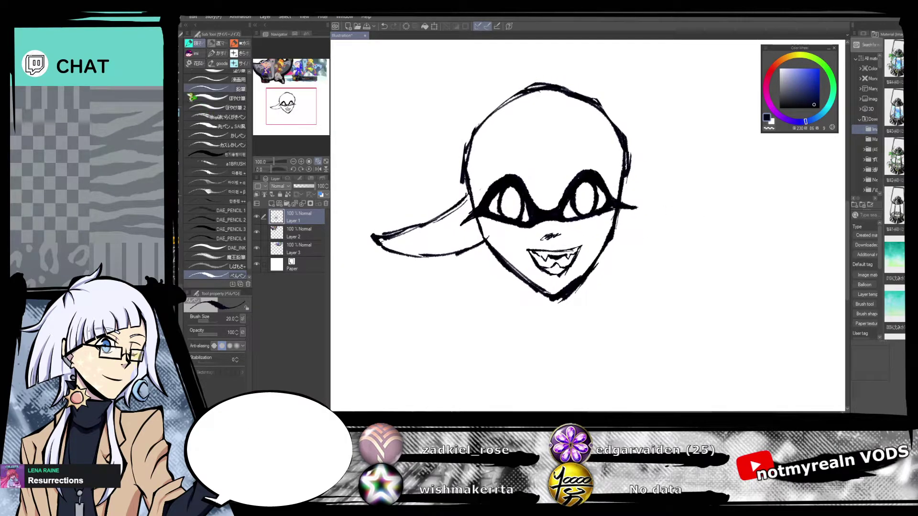
# Lasso the left ear, move it slightly upward and clear the selection.
pyautogui.press('m')
pyautogui.moveTo(471, 195)
pyautogui.mouseDown()
pyautogui.moveTo(457, 234)
pyautogui.moveTo(480, 235)
pyautogui.moveTo(404, 301)
pyautogui.moveTo(404, 149)
pyautogui.mouseUp()
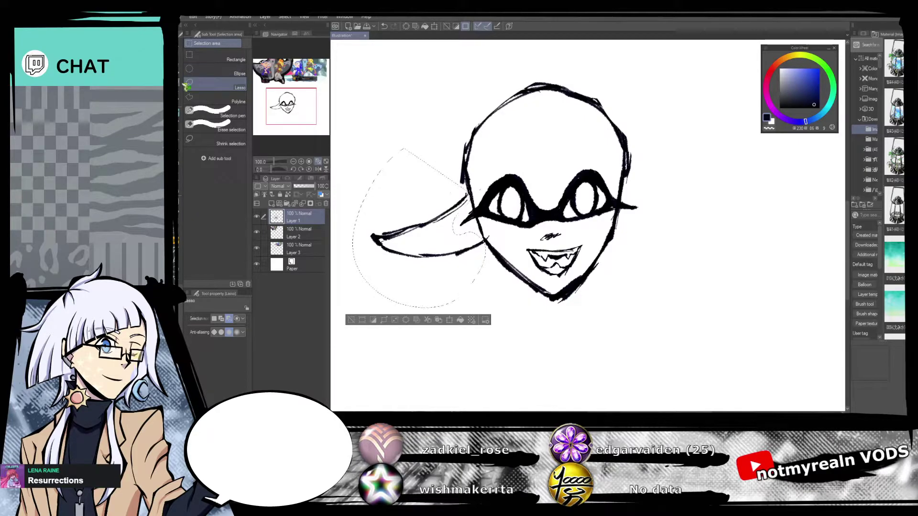
pyautogui.press('k')
pyautogui.moveTo(473, 258); pyautogui.dragTo(471, 248)
pyautogui.click(349, 311)
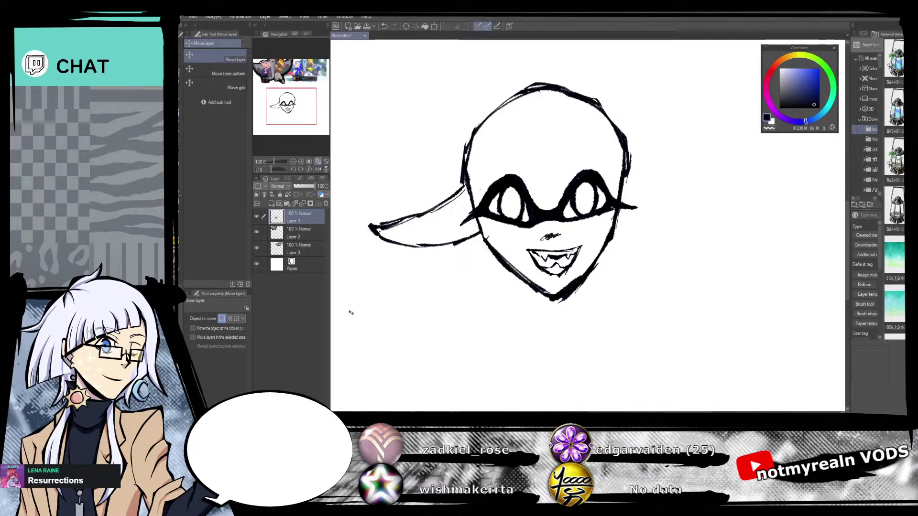
# Draw a long pointed ear extending outward from the right side of the head.
pyautogui.click(182, 165)
pyautogui.moveTo(737, 214); pyautogui.dragTo(696, 210)
pyautogui.moveTo(583, 176)
pyautogui.mouseDown()
pyautogui.moveTo(627, 198)
pyautogui.moveTo(687, 207)
pyautogui.moveTo(639, 229)
pyautogui.moveTo(584, 233)
pyautogui.moveTo(669, 222)
pyautogui.mouseUp()
# Erase the left ear and redraw its upper edge as a curve sweeping outward to match the right ear.
pyautogui.press('e')
pyautogui.moveTo(392, 219)
pyautogui.mouseDown()
pyautogui.moveTo(397, 192)
pyautogui.moveTo(422, 256)
pyautogui.moveTo(461, 184)
pyautogui.moveTo(453, 204)
pyautogui.moveTo(476, 176)
pyautogui.moveTo(476, 130)
pyautogui.mouseUp()
pyautogui.moveTo(478, 230)
pyautogui.mouseDown()
pyautogui.moveTo(491, 225)
pyautogui.moveTo(445, 250)
pyautogui.mouseUp()
pyautogui.press('p')
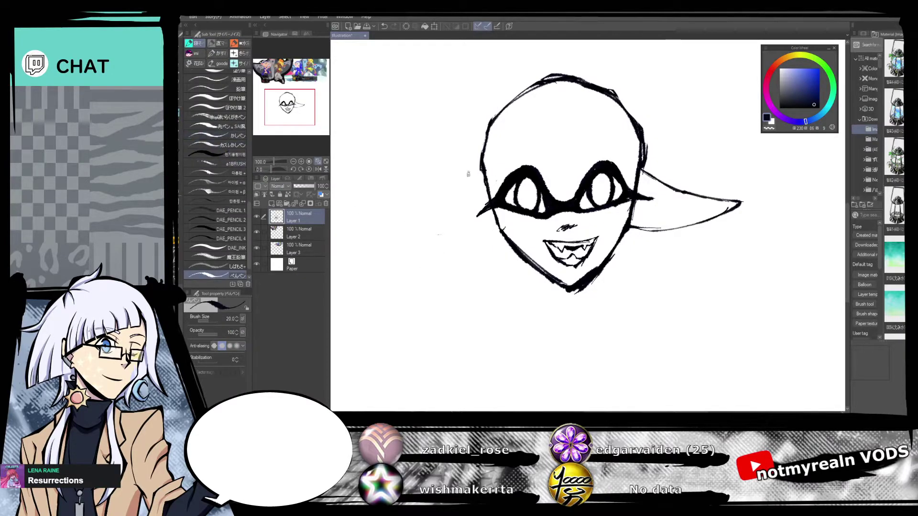
pyautogui.moveTo(429, 203)
pyautogui.mouseDown()
pyautogui.moveTo(481, 176)
pyautogui.moveTo(407, 211)
pyautogui.mouseUp()
pyautogui.moveTo(457, 193); pyautogui.dragTo(393, 213)
pyautogui.moveTo(421, 208); pyautogui.dragTo(387, 213)
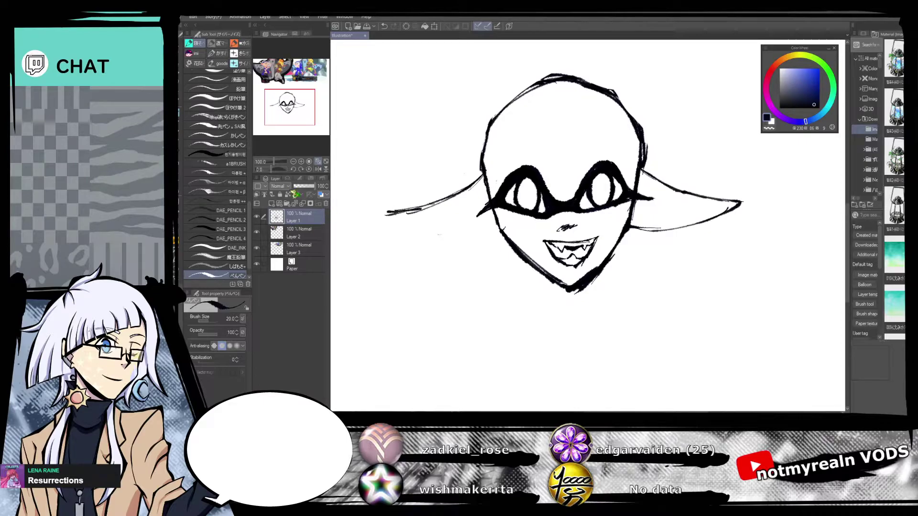
# Draw the left ear's curved lower edge from its tip back to the jaw with the canvas rotated, and reset the rotation.
pyautogui.moveTo(275, 170); pyautogui.dragTo(279, 169)
pyautogui.moveTo(579, 58); pyautogui.dragTo(526, 134)
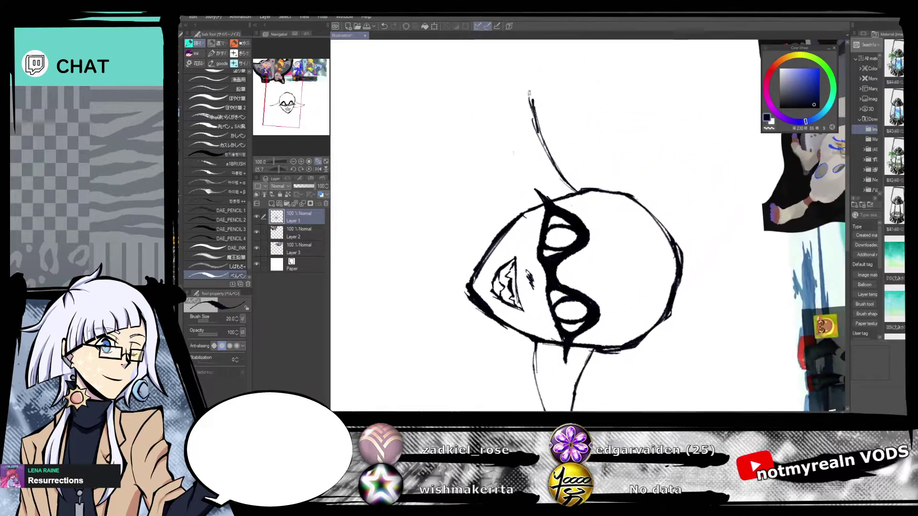
pyautogui.moveTo(531, 98); pyautogui.dragTo(516, 153)
pyautogui.moveTo(526, 118); pyautogui.dragTo(520, 206)
pyautogui.moveTo(516, 172); pyautogui.dragTo(522, 216)
pyautogui.moveTo(526, 124); pyautogui.dragTo(517, 206)
pyautogui.moveTo(531, 101); pyautogui.dragTo(519, 198)
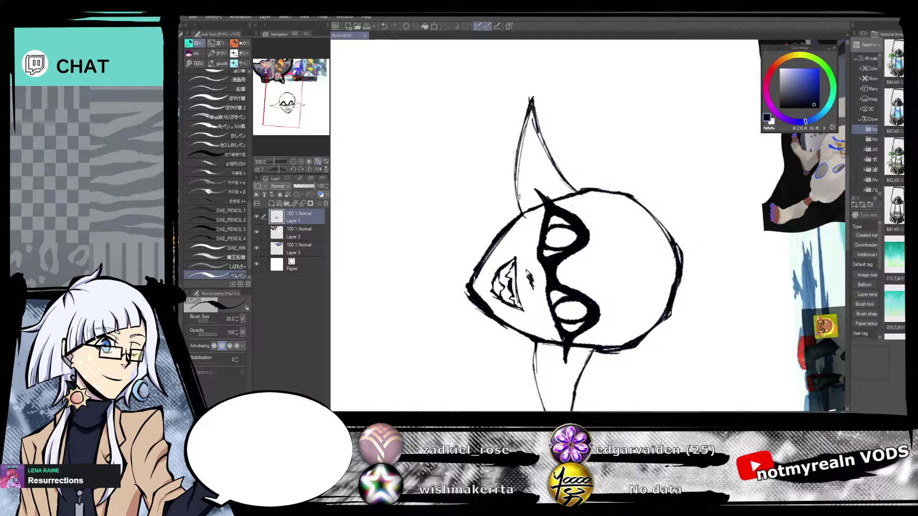
pyautogui.click(309, 170)
# Draw three narrow fang-shaped earrings hanging from the left ear's lower edge.
pyautogui.moveTo(624, 153)
pyautogui.mouseDown()
pyautogui.moveTo(502, 352)
pyautogui.moveTo(653, 170)
pyautogui.mouseUp()
pyautogui.moveTo(459, 329)
pyautogui.mouseDown()
pyautogui.moveTo(469, 232)
pyautogui.moveTo(477, 262)
pyautogui.moveTo(481, 231)
pyautogui.moveTo(493, 258)
pyautogui.moveTo(513, 265)
pyautogui.mouseUp()
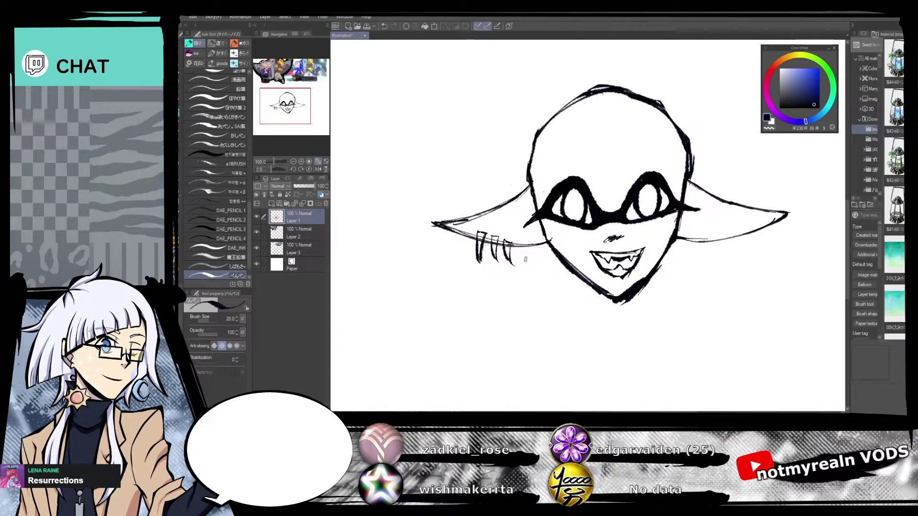
# Check the reference characters and draw two short neck lines below the jaw.
pyautogui.moveTo(740, 261); pyautogui.dragTo(687, 333)
pyautogui.moveTo(720, 234); pyautogui.dragTo(684, 335)
pyautogui.moveTo(701, 253); pyautogui.dragTo(641, 383)
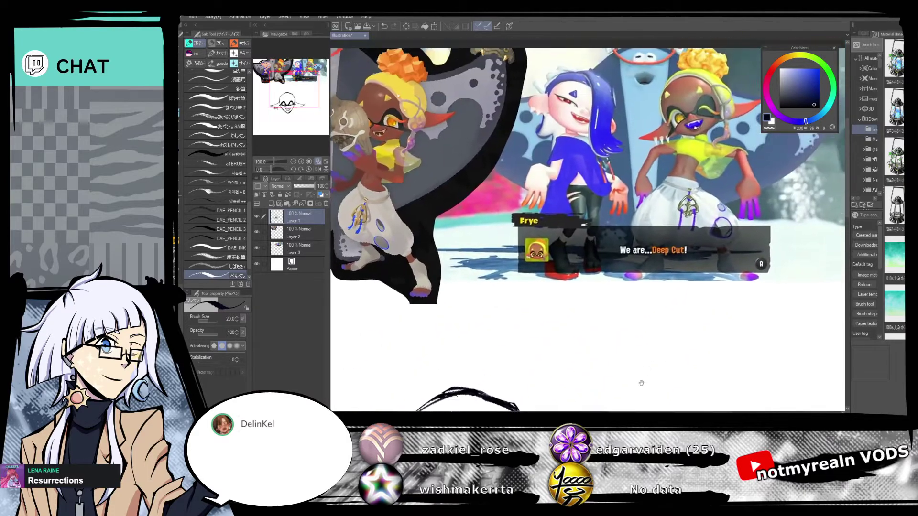
pyautogui.moveTo(686, 297); pyautogui.dragTo(652, 337)
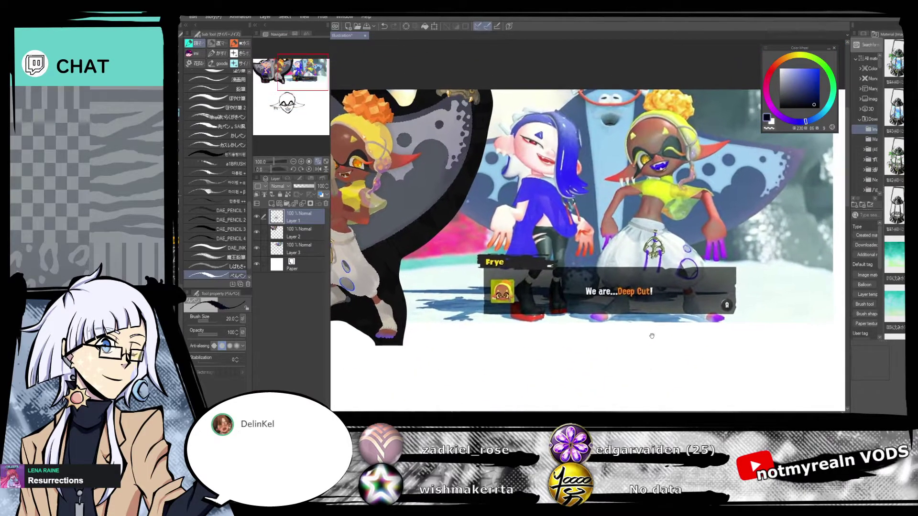
pyautogui.moveTo(634, 372); pyautogui.dragTo(676, 131)
pyautogui.moveTo(574, 380); pyautogui.dragTo(613, 234)
pyautogui.moveTo(497, 255); pyautogui.dragTo(494, 284)
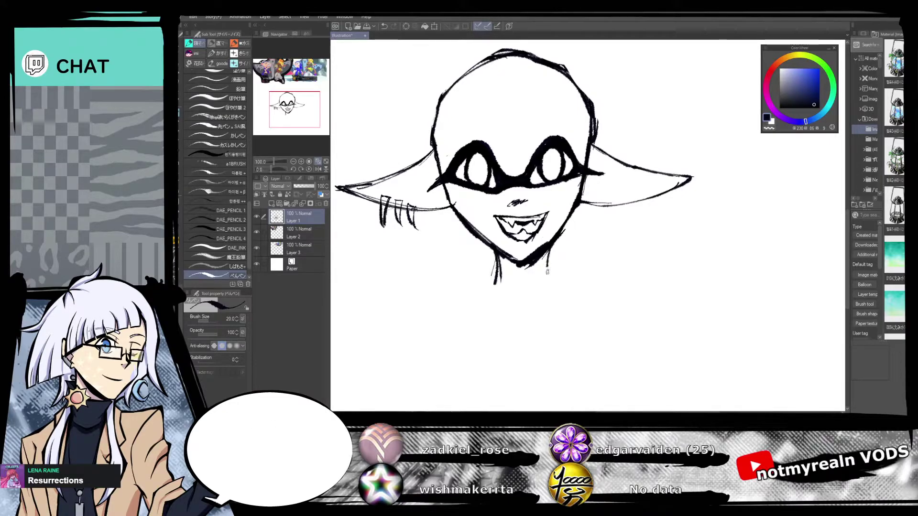
pyautogui.moveTo(546, 258); pyautogui.dragTo(550, 286)
# Draw a small triangular eyebrow above each eye of the mask.
pyautogui.moveTo(606, 165)
pyautogui.mouseDown()
pyautogui.moveTo(562, 248)
pyautogui.moveTo(540, 344)
pyautogui.mouseUp()
pyautogui.moveTo(581, 239); pyautogui.dragTo(528, 387)
pyautogui.moveTo(555, 320)
pyautogui.mouseDown()
pyautogui.moveTo(588, 189)
pyautogui.moveTo(653, 55)
pyautogui.mouseUp()
pyautogui.moveTo(517, 170)
pyautogui.mouseDown()
pyautogui.moveTo(532, 156)
pyautogui.moveTo(548, 167)
pyautogui.mouseUp()
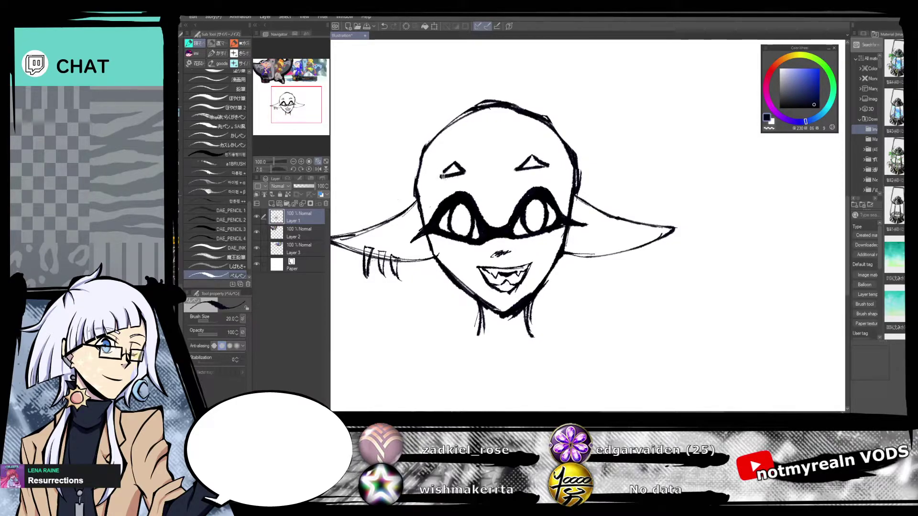
# Undo the stray vertical line, draw sloping shoulder lines outward from the neck, and thicken the neck.
pyautogui.moveTo(616, 352); pyautogui.dragTo(623, 221)
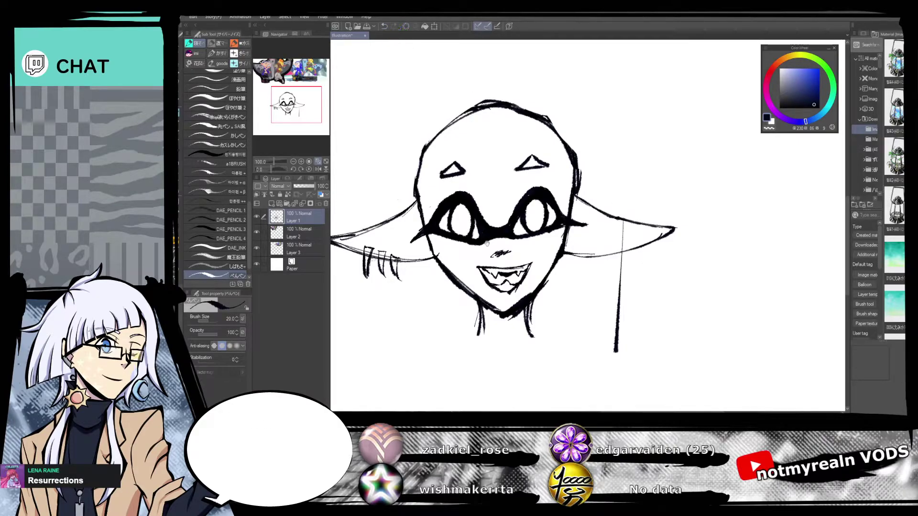
pyautogui.hotkey('ctrl', 'z')
pyautogui.scroll(-4, 486, 149)
pyautogui.moveTo(488, 147); pyautogui.dragTo(409, 181)
pyautogui.moveTo(604, 215); pyautogui.dragTo(652, 312)
pyautogui.moveTo(603, 242); pyautogui.dragTo(699, 280)
pyautogui.moveTo(302, 124)
pyautogui.mouseDown()
pyautogui.moveTo(308, 70)
pyautogui.moveTo(316, 77)
pyautogui.moveTo(310, 118)
pyautogui.mouseUp()
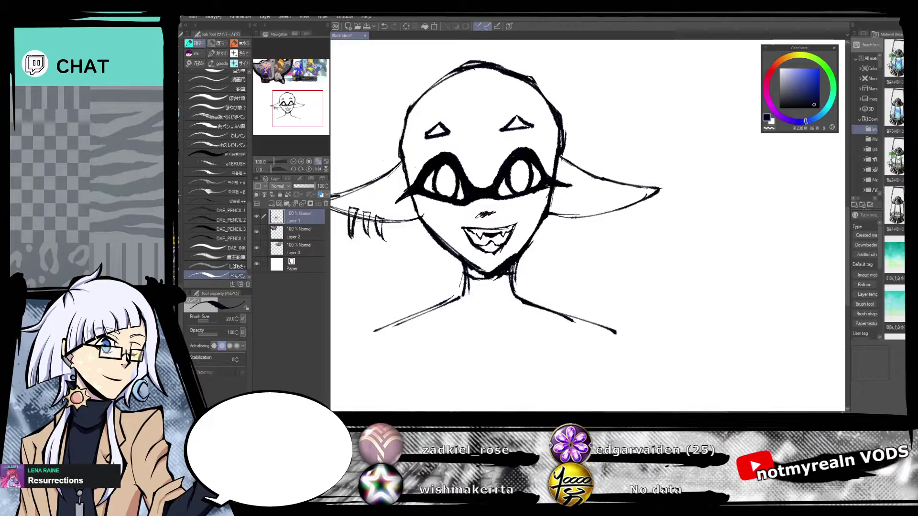
pyautogui.moveTo(465, 273); pyautogui.dragTo(460, 296)
pyautogui.moveTo(301, 91)
pyautogui.mouseDown()
pyautogui.moveTo(313, 77)
pyautogui.moveTo(324, 82)
pyautogui.moveTo(294, 91)
pyautogui.moveTo(293, 118)
pyautogui.mouseUp()
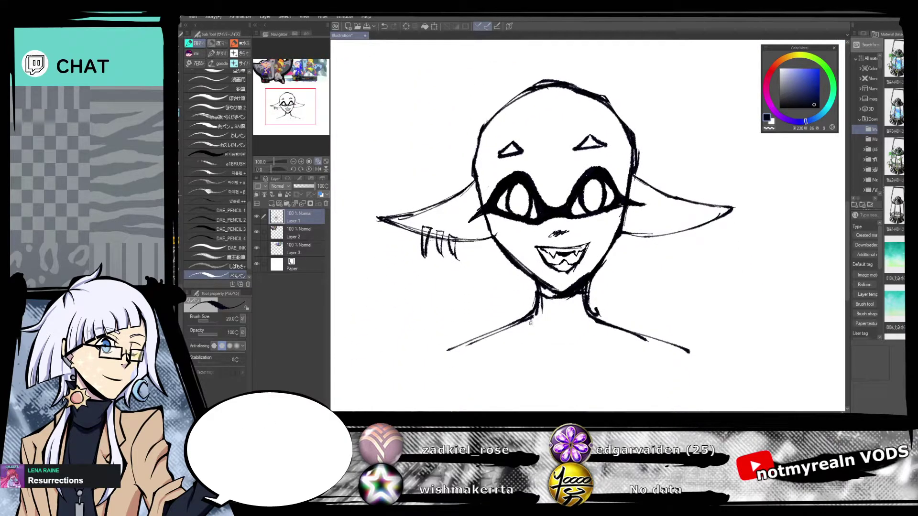
# Draw a curved neckline between the shoulders and short arm lines down from both shoulders.
pyautogui.moveTo(535, 324)
pyautogui.mouseDown()
pyautogui.moveTo(548, 340)
pyautogui.moveTo(595, 320)
pyautogui.mouseUp()
pyautogui.moveTo(560, 162); pyautogui.dragTo(569, 217)
pyautogui.moveTo(608, 115); pyautogui.dragTo(625, 313)
pyautogui.moveTo(628, 377)
pyautogui.mouseDown()
pyautogui.moveTo(628, 117)
pyautogui.moveTo(616, 38)
pyautogui.mouseUp()
pyautogui.moveTo(505, 240); pyautogui.dragTo(472, 255)
pyautogui.moveTo(458, 289); pyautogui.dragTo(455, 293)
pyautogui.moveTo(584, 234)
pyautogui.mouseDown()
pyautogui.moveTo(621, 245)
pyautogui.moveTo(632, 288)
pyautogui.mouseUp()
pyautogui.moveTo(627, 259); pyautogui.dragTo(633, 289)
pyautogui.moveTo(575, 210); pyautogui.dragTo(599, 240)
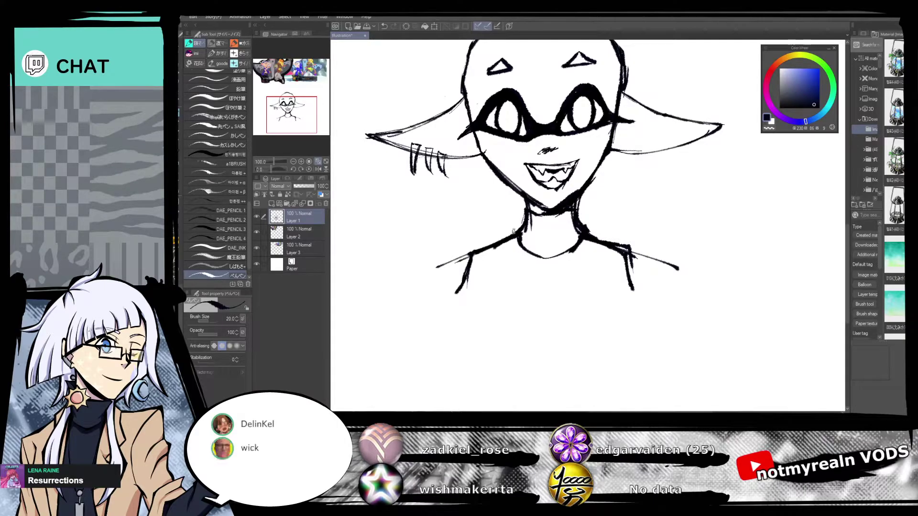
pyautogui.moveTo(302, 113)
pyautogui.mouseDown()
pyautogui.moveTo(306, 58)
pyautogui.moveTo(290, 76)
pyautogui.mouseUp()
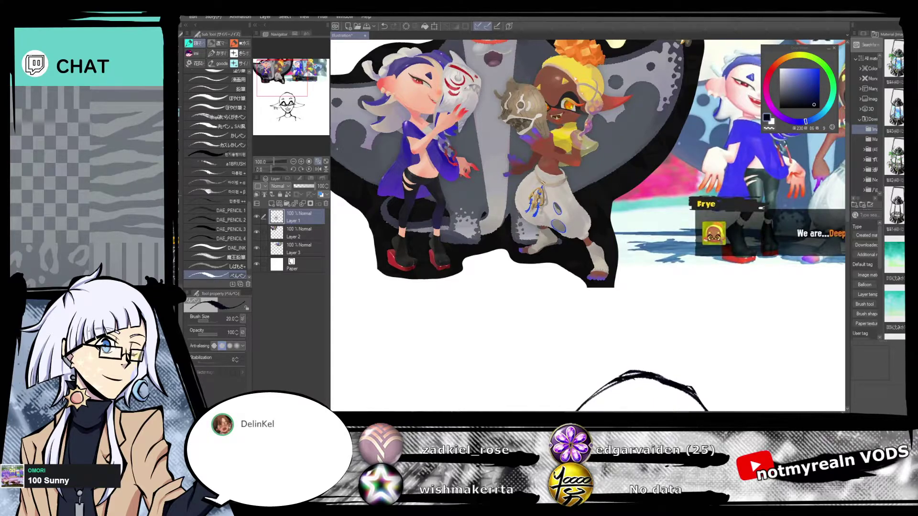
# Consult the references and draw a curved hair strand inside the right side of the head.
pyautogui.moveTo(668, 410); pyautogui.dragTo(582, 159)
pyautogui.moveTo(618, 334)
pyautogui.mouseDown()
pyautogui.moveTo(624, 243)
pyautogui.moveTo(605, 383)
pyautogui.mouseUp()
pyautogui.moveTo(635, 223); pyautogui.dragTo(619, 368)
pyautogui.moveTo(649, 273)
pyautogui.mouseDown()
pyautogui.moveTo(612, 387)
pyautogui.moveTo(642, 53)
pyautogui.mouseUp()
pyautogui.moveTo(466, 128)
pyautogui.mouseDown()
pyautogui.moveTo(497, 109)
pyautogui.moveTo(548, 118)
pyautogui.moveTo(569, 134)
pyautogui.moveTo(580, 171)
pyautogui.mouseUp()
pyautogui.moveTo(558, 119); pyautogui.dragTo(587, 194)
pyautogui.moveTo(606, 127); pyautogui.dragTo(605, 163)
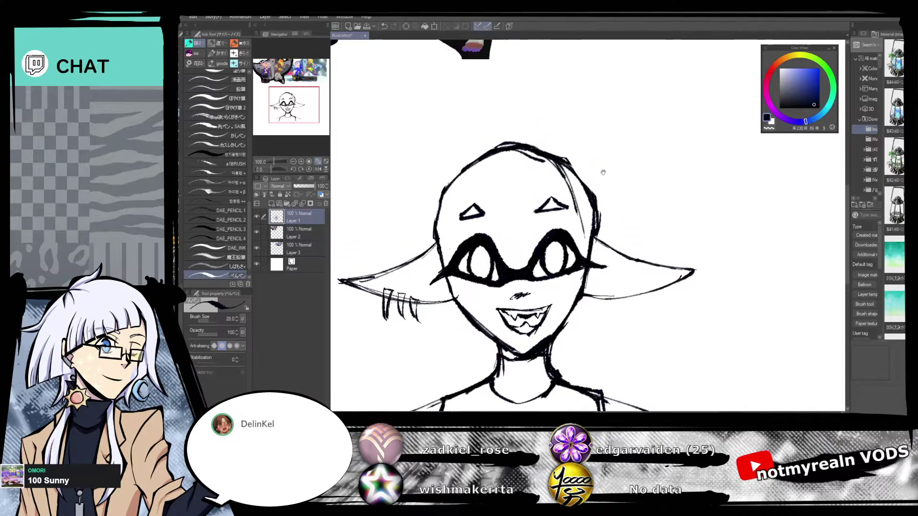
# Thicken the hair strand on the right side of the head and extend it down beside the eye.
pyautogui.scroll(8, 608, 239)
pyautogui.scroll(-7, 617, 286)
pyautogui.moveTo(522, 161)
pyautogui.mouseDown()
pyautogui.moveTo(545, 172)
pyautogui.moveTo(568, 251)
pyautogui.mouseUp()
pyautogui.moveTo(549, 178); pyautogui.dragTo(560, 249)
pyautogui.moveTo(556, 205); pyautogui.dragTo(565, 258)
pyautogui.moveTo(567, 289); pyautogui.dragTo(583, 314)
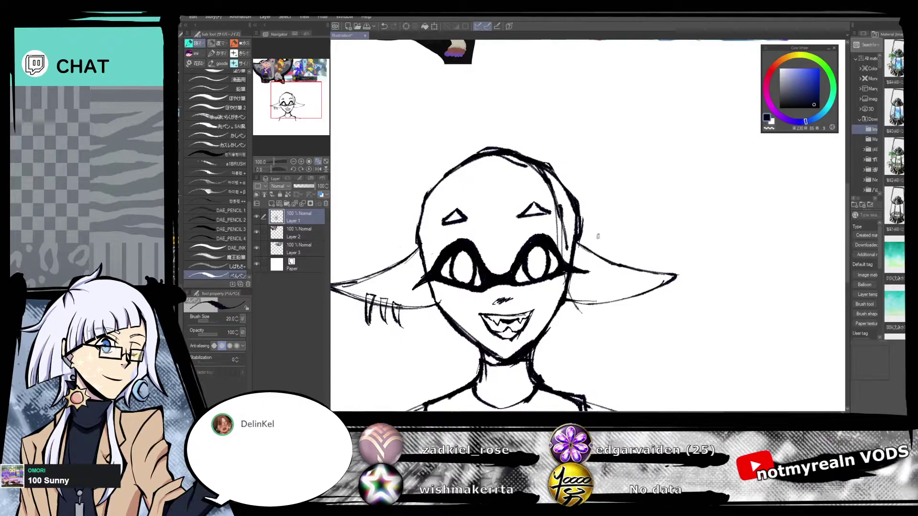
# Draw two crossed narrow bands over the base of the right ear as a hair ornament.
pyautogui.moveTo(641, 170); pyautogui.dragTo(607, 373)
pyautogui.moveTo(651, 294); pyautogui.dragTo(633, 332)
pyautogui.moveTo(628, 364); pyautogui.dragTo(639, 86)
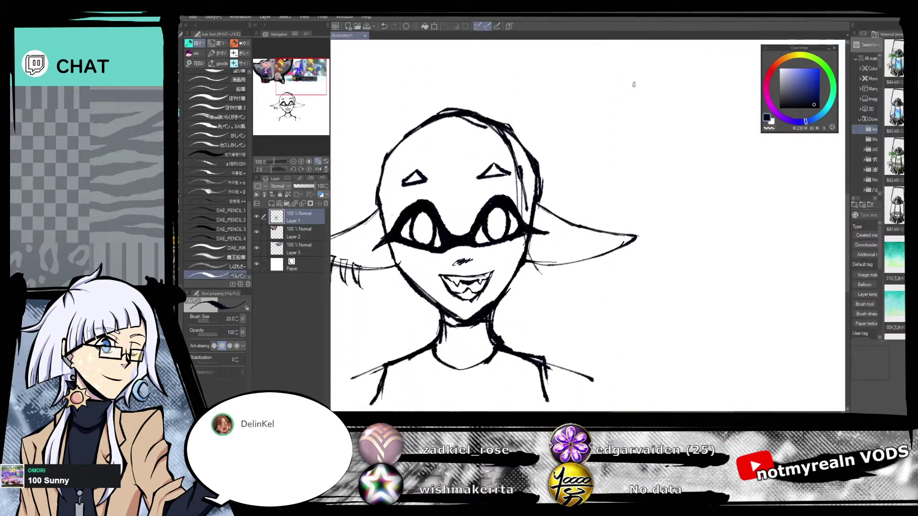
pyautogui.moveTo(514, 187); pyautogui.dragTo(534, 201)
pyautogui.moveTo(537, 205); pyautogui.dragTo(562, 235)
pyautogui.moveTo(515, 189); pyautogui.dragTo(536, 216)
pyautogui.moveTo(546, 220); pyautogui.dragTo(564, 241)
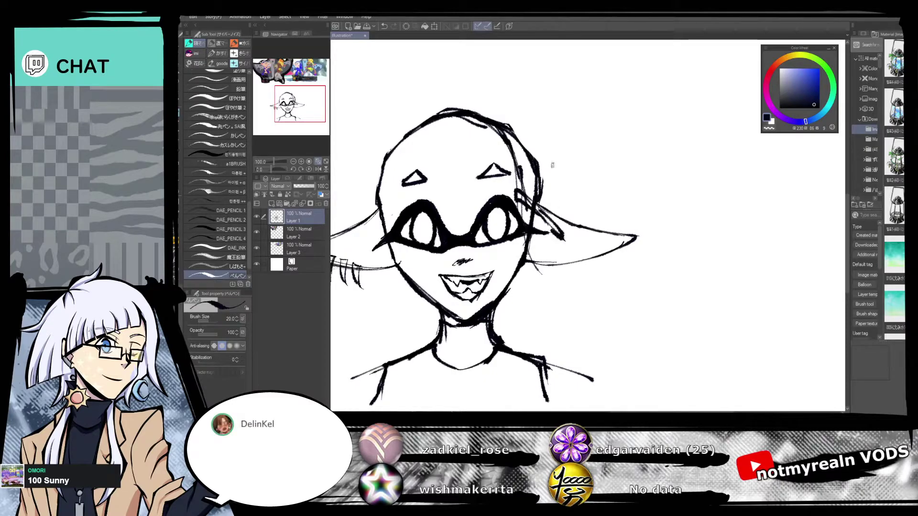
pyautogui.moveTo(560, 187)
pyautogui.mouseDown()
pyautogui.moveTo(539, 205)
pyautogui.moveTo(527, 253)
pyautogui.mouseUp()
pyautogui.moveTo(561, 189); pyautogui.dragTo(528, 249)
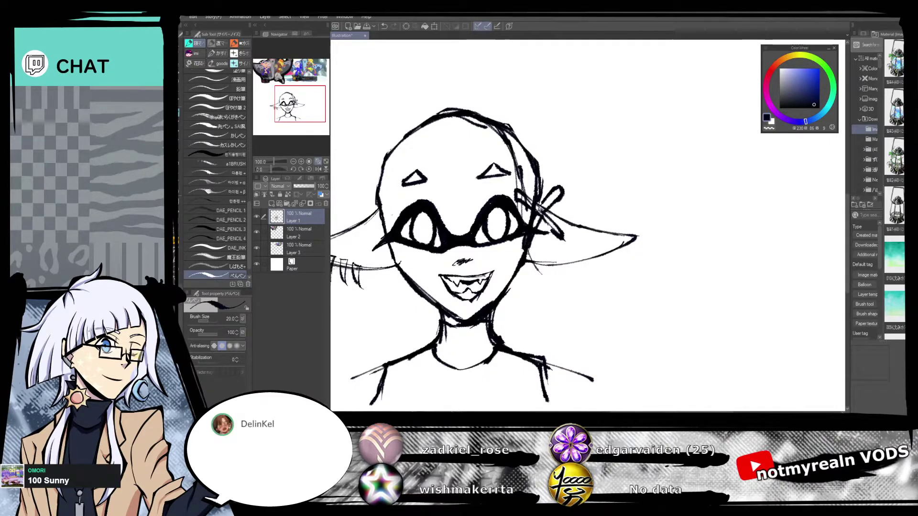
# Draw the outer hair contour around the crossed bands down past the right ear, ending in a small tie.
pyautogui.moveTo(487, 109)
pyautogui.mouseDown()
pyautogui.moveTo(447, 111)
pyautogui.moveTo(501, 105)
pyautogui.mouseUp()
pyautogui.moveTo(445, 109)
pyautogui.mouseDown()
pyautogui.moveTo(494, 96)
pyautogui.moveTo(528, 138)
pyautogui.moveTo(531, 118)
pyautogui.moveTo(559, 186)
pyautogui.moveTo(560, 274)
pyautogui.mouseUp()
pyautogui.moveTo(601, 164)
pyautogui.mouseDown()
pyautogui.moveTo(536, 398)
pyautogui.moveTo(632, 43)
pyautogui.mouseUp()
pyautogui.moveTo(534, 207)
pyautogui.mouseDown()
pyautogui.moveTo(570, 263)
pyautogui.moveTo(547, 386)
pyautogui.moveTo(656, 91)
pyautogui.moveTo(559, 197)
pyautogui.moveTo(574, 185)
pyautogui.mouseUp()
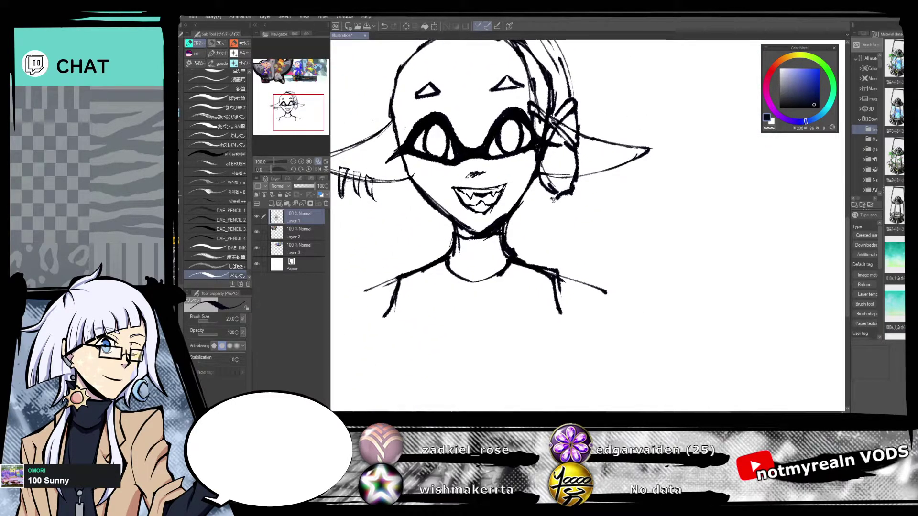
pyautogui.moveTo(641, 127)
pyautogui.mouseDown()
pyautogui.moveTo(559, 367)
pyautogui.moveTo(639, 74)
pyautogui.mouseUp()
pyautogui.moveTo(533, 199)
pyautogui.mouseDown()
pyautogui.moveTo(546, 210)
pyautogui.moveTo(553, 198)
pyautogui.moveTo(554, 219)
pyautogui.mouseUp()
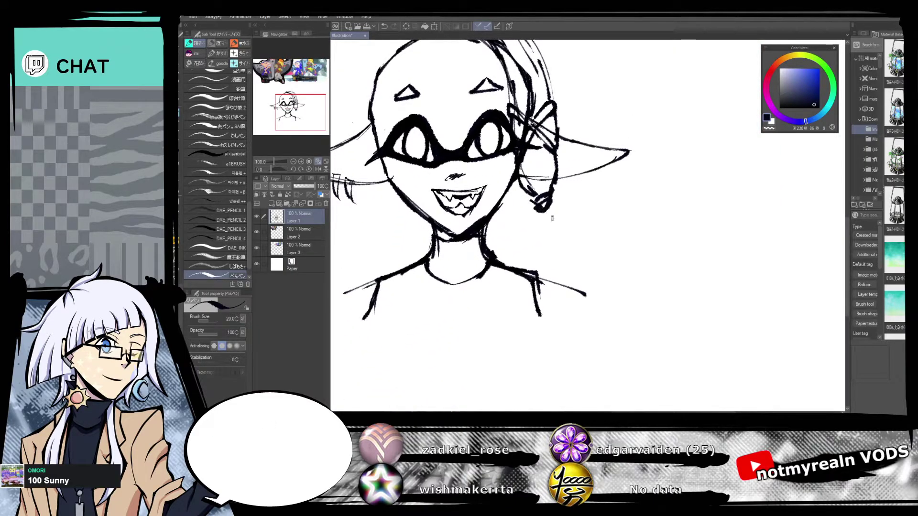
# Consult the references and draw a wavy tail of hair hanging below the small tie.
pyautogui.moveTo(621, 144); pyautogui.dragTo(580, 342)
pyautogui.moveTo(604, 103); pyautogui.dragTo(602, 320)
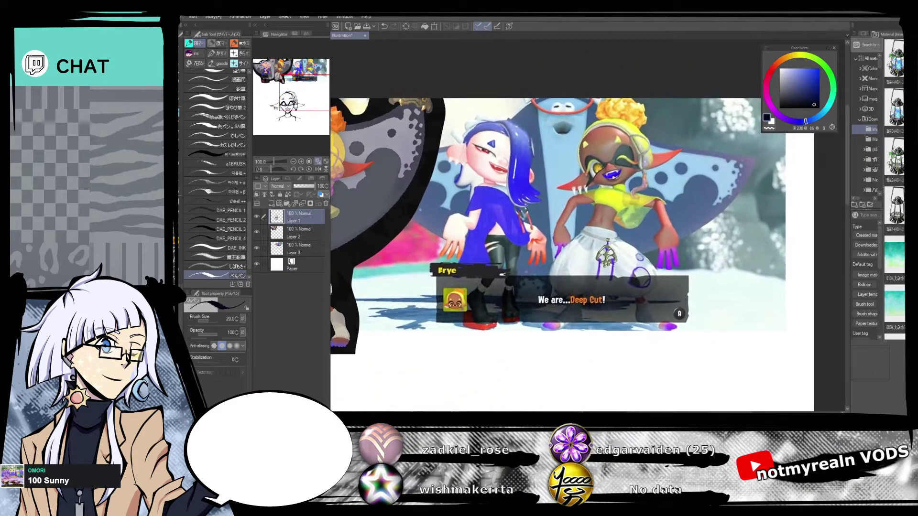
pyautogui.moveTo(576, 410)
pyautogui.mouseDown()
pyautogui.moveTo(580, 279)
pyautogui.moveTo(626, 15)
pyautogui.mouseUp()
pyautogui.moveTo(543, 222)
pyautogui.mouseDown()
pyautogui.moveTo(532, 261)
pyautogui.moveTo(545, 281)
pyautogui.mouseUp()
pyautogui.moveTo(518, 206)
pyautogui.mouseDown()
pyautogui.moveTo(518, 228)
pyautogui.moveTo(534, 235)
pyautogui.moveTo(528, 228)
pyautogui.moveTo(520, 257)
pyautogui.moveTo(539, 265)
pyautogui.mouseUp()
pyautogui.moveTo(522, 211)
pyautogui.mouseDown()
pyautogui.moveTo(531, 229)
pyautogui.moveTo(523, 275)
pyautogui.mouseUp()
# Draw the hair's outer contour over the top of the head and down its left side.
pyautogui.moveTo(553, 177)
pyautogui.mouseDown()
pyautogui.moveTo(582, 305)
pyautogui.moveTo(634, 260)
pyautogui.mouseUp()
pyautogui.moveTo(653, 189)
pyautogui.mouseDown()
pyautogui.moveTo(567, 373)
pyautogui.moveTo(574, 342)
pyautogui.moveTo(700, 120)
pyautogui.mouseUp()
pyautogui.moveTo(513, 155)
pyautogui.mouseDown()
pyautogui.moveTo(474, 159)
pyautogui.moveTo(494, 153)
pyautogui.moveTo(422, 213)
pyautogui.moveTo(432, 207)
pyautogui.moveTo(417, 246)
pyautogui.mouseUp()
pyautogui.moveTo(436, 196); pyautogui.dragTo(425, 248)
pyautogui.moveTo(516, 130)
pyautogui.mouseDown()
pyautogui.moveTo(463, 369)
pyautogui.moveTo(531, 199)
pyautogui.moveTo(523, 155)
pyautogui.moveTo(469, 189)
pyautogui.mouseUp()
pyautogui.moveTo(493, 162); pyautogui.dragTo(449, 237)
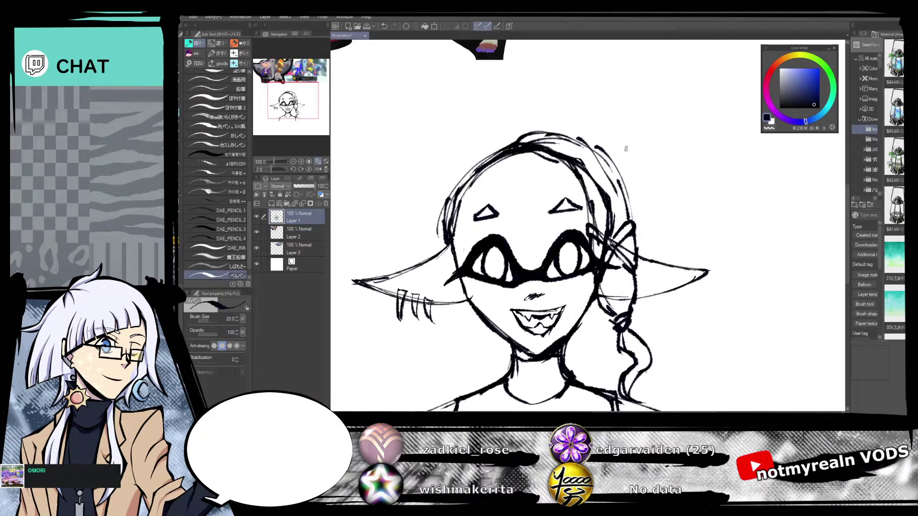
# Hide the finished head sketch layer, add a new layer above it and choose the a1BRUSH.
pyautogui.click(318, 163)
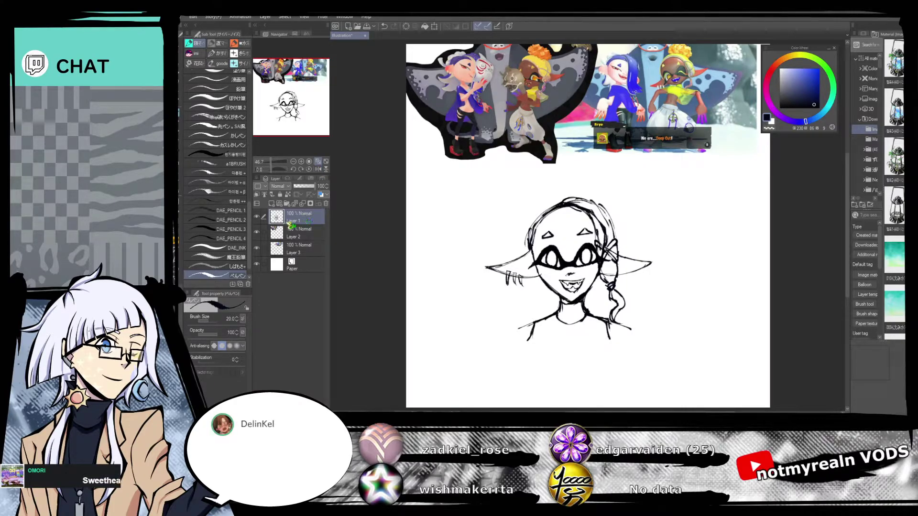
pyautogui.click(257, 217)
pyautogui.click(300, 178)
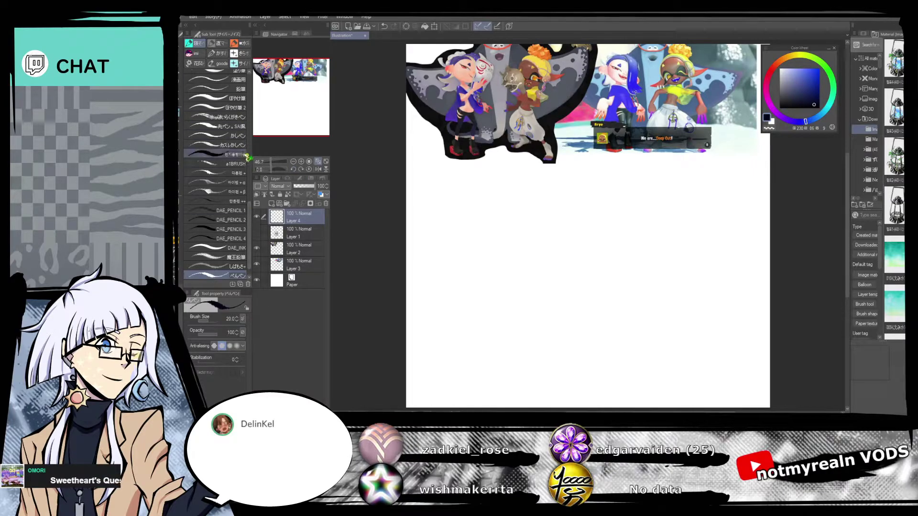
pyautogui.click(225, 164)
pyautogui.moveTo(572, 201); pyautogui.dragTo(530, 252)
pyautogui.moveTo(510, 283); pyautogui.dragTo(646, 253)
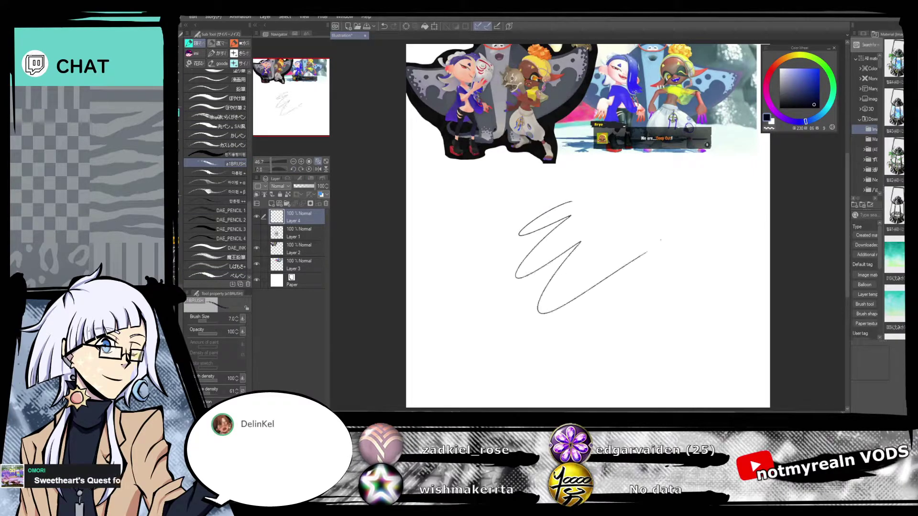
pyautogui.click(385, 27)
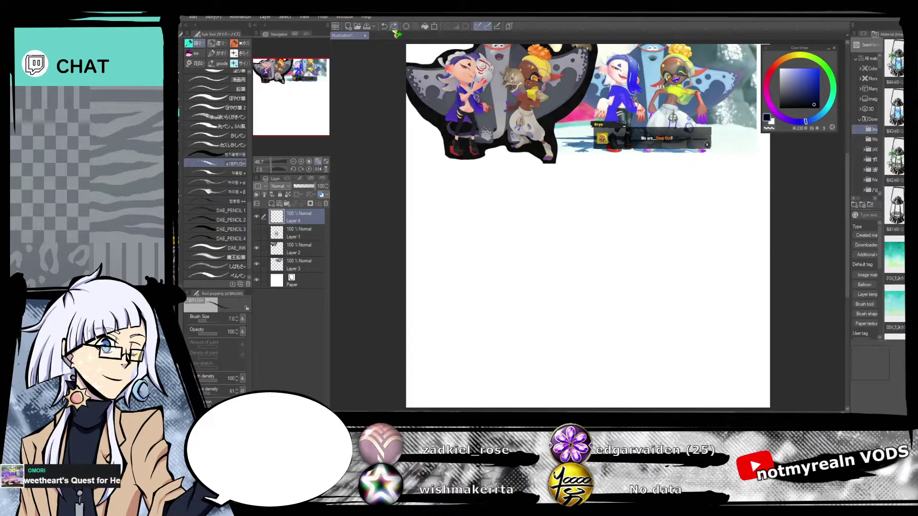
# Rough out a circle for a new head below the references and undo the excess stroke.
pyautogui.moveTo(531, 202)
pyautogui.mouseDown()
pyautogui.moveTo(501, 258)
pyautogui.moveTo(568, 216)
pyautogui.moveTo(576, 267)
pyautogui.moveTo(528, 271)
pyautogui.moveTo(505, 258)
pyautogui.moveTo(531, 276)
pyautogui.moveTo(550, 197)
pyautogui.moveTo(575, 250)
pyautogui.moveTo(524, 276)
pyautogui.moveTo(566, 271)
pyautogui.moveTo(517, 273)
pyautogui.mouseUp()
pyautogui.click(384, 26)
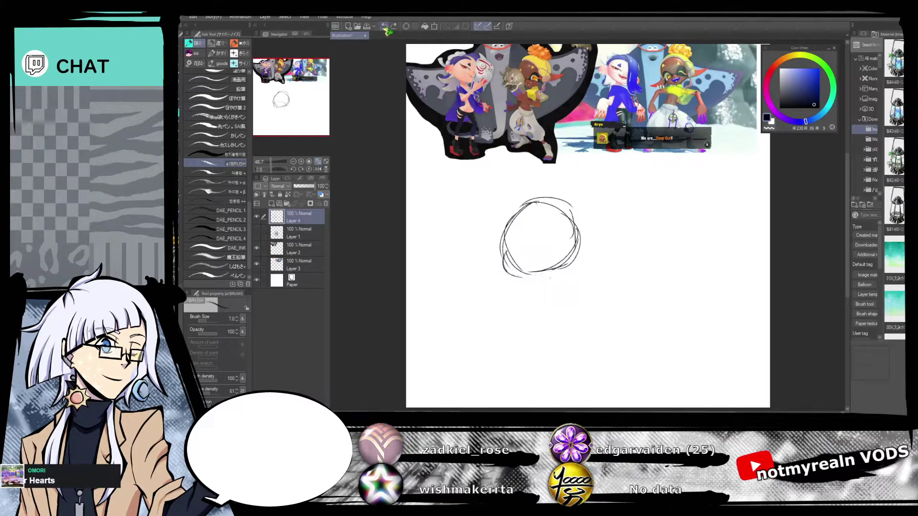
pyautogui.click(384, 26)
pyautogui.click(384, 27)
pyautogui.click(385, 27)
pyautogui.click(394, 26)
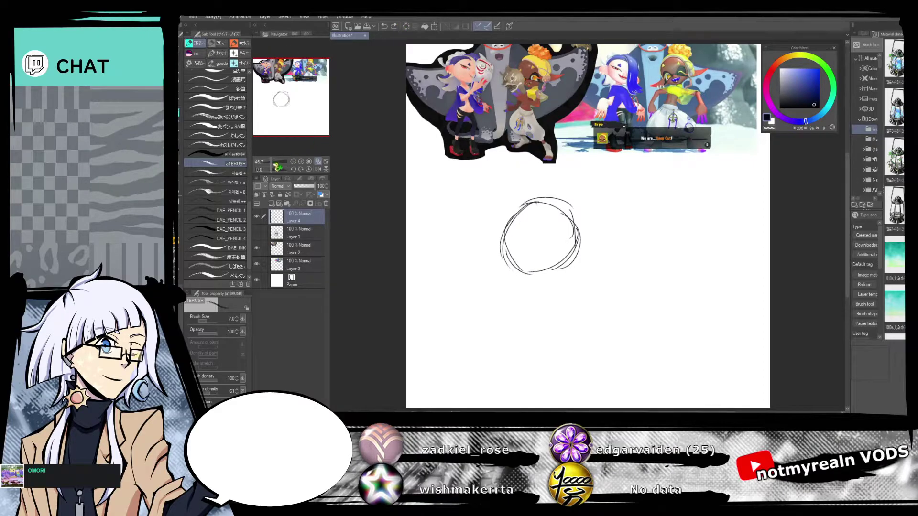
pyautogui.moveTo(274, 162); pyautogui.dragTo(272, 162)
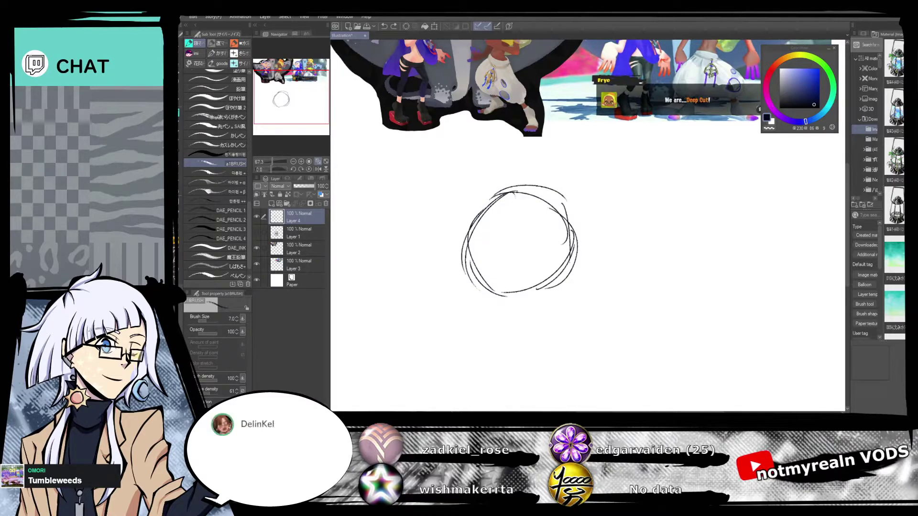
# Widen the head circle with loose overlapping strokes along both sides and the bottom.
pyautogui.moveTo(535, 187)
pyautogui.mouseDown()
pyautogui.moveTo(452, 244)
pyautogui.moveTo(457, 237)
pyautogui.moveTo(454, 266)
pyautogui.moveTo(477, 285)
pyautogui.mouseUp()
pyautogui.moveTo(466, 228)
pyautogui.mouseDown()
pyautogui.moveTo(480, 289)
pyautogui.moveTo(529, 185)
pyautogui.moveTo(571, 198)
pyautogui.moveTo(578, 220)
pyautogui.mouseUp()
pyautogui.moveTo(546, 190)
pyautogui.mouseDown()
pyautogui.moveTo(592, 242)
pyautogui.moveTo(561, 285)
pyautogui.mouseUp()
pyautogui.moveTo(595, 235)
pyautogui.mouseDown()
pyautogui.moveTo(565, 254)
pyautogui.moveTo(587, 262)
pyautogui.moveTo(529, 294)
pyautogui.mouseUp()
pyautogui.moveTo(562, 283); pyautogui.dragTo(506, 292)
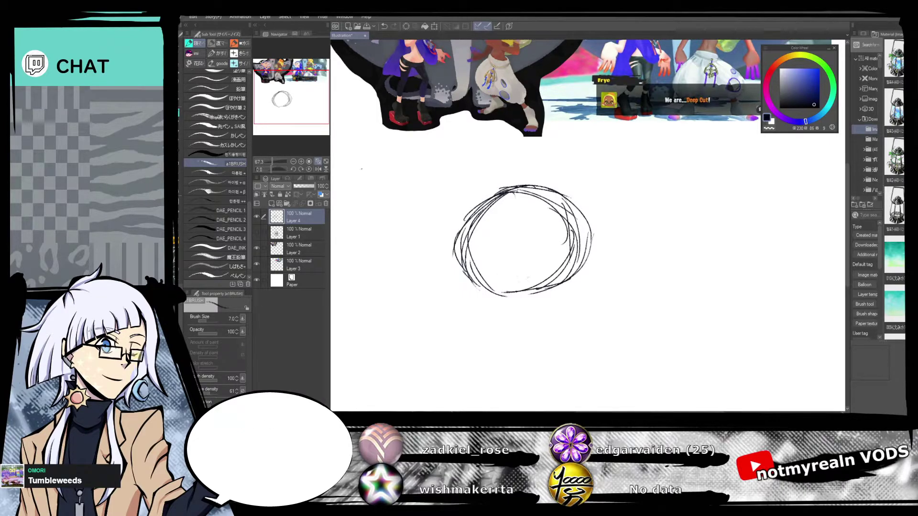
# Build up the head circle's left, top and right edges with repeated darker strokes.
pyautogui.moveTo(347, 141); pyautogui.dragTo(350, 97)
pyautogui.moveTo(472, 167)
pyautogui.mouseDown()
pyautogui.moveTo(524, 141)
pyautogui.moveTo(451, 198)
pyautogui.mouseUp()
pyautogui.moveTo(477, 163)
pyautogui.mouseDown()
pyautogui.moveTo(458, 217)
pyautogui.moveTo(479, 237)
pyautogui.mouseUp()
pyautogui.moveTo(457, 206); pyautogui.dragTo(484, 245)
pyautogui.moveTo(490, 158); pyautogui.dragTo(460, 221)
pyautogui.moveTo(459, 193)
pyautogui.mouseDown()
pyautogui.moveTo(466, 229)
pyautogui.moveTo(485, 243)
pyautogui.mouseUp()
pyautogui.moveTo(460, 193)
pyautogui.mouseDown()
pyautogui.moveTo(470, 231)
pyautogui.moveTo(501, 151)
pyautogui.moveTo(557, 154)
pyautogui.moveTo(587, 197)
pyautogui.moveTo(572, 233)
pyautogui.mouseUp()
pyautogui.moveTo(582, 186); pyautogui.dragTo(576, 225)
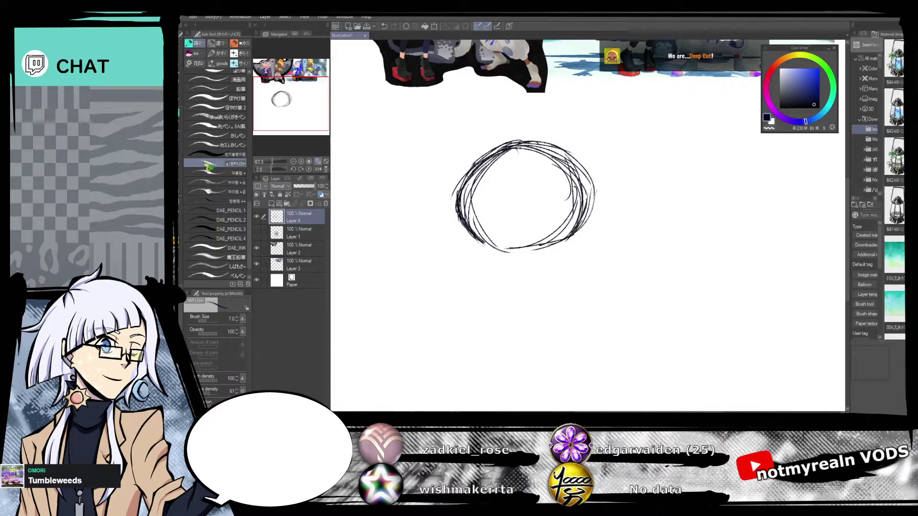
# Erase the stray inner and outer lines around the head circle with the hard eraser.
pyautogui.click(182, 188)
pyautogui.moveTo(528, 157)
pyautogui.mouseDown()
pyautogui.moveTo(515, 154)
pyautogui.moveTo(473, 188)
pyautogui.moveTo(466, 205)
pyautogui.moveTo(478, 233)
pyautogui.mouseUp()
pyautogui.moveTo(535, 151); pyautogui.dragTo(576, 206)
pyautogui.moveTo(564, 169)
pyautogui.mouseDown()
pyautogui.moveTo(581, 197)
pyautogui.moveTo(558, 164)
pyautogui.moveTo(577, 190)
pyautogui.moveTo(578, 211)
pyautogui.moveTo(549, 237)
pyautogui.moveTo(566, 201)
pyautogui.mouseUp()
pyautogui.moveTo(544, 154); pyautogui.dragTo(458, 175)
pyautogui.moveTo(487, 148); pyautogui.dragTo(454, 191)
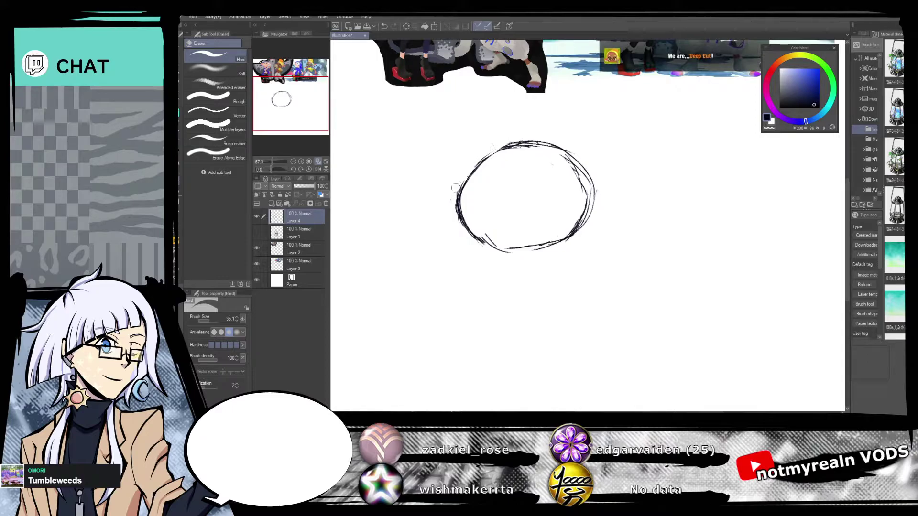
pyautogui.moveTo(573, 166); pyautogui.dragTo(581, 192)
# Retrace the head circle with the a1BRUSH and extend its bottom into a deeper curve.
pyautogui.click(180, 113)
pyautogui.moveTo(510, 146)
pyautogui.mouseDown()
pyautogui.moveTo(462, 179)
pyautogui.moveTo(456, 195)
pyautogui.moveTo(473, 165)
pyautogui.mouseUp()
pyautogui.moveTo(543, 145)
pyautogui.mouseDown()
pyautogui.moveTo(584, 173)
pyautogui.moveTo(590, 216)
pyautogui.moveTo(560, 245)
pyautogui.mouseUp()
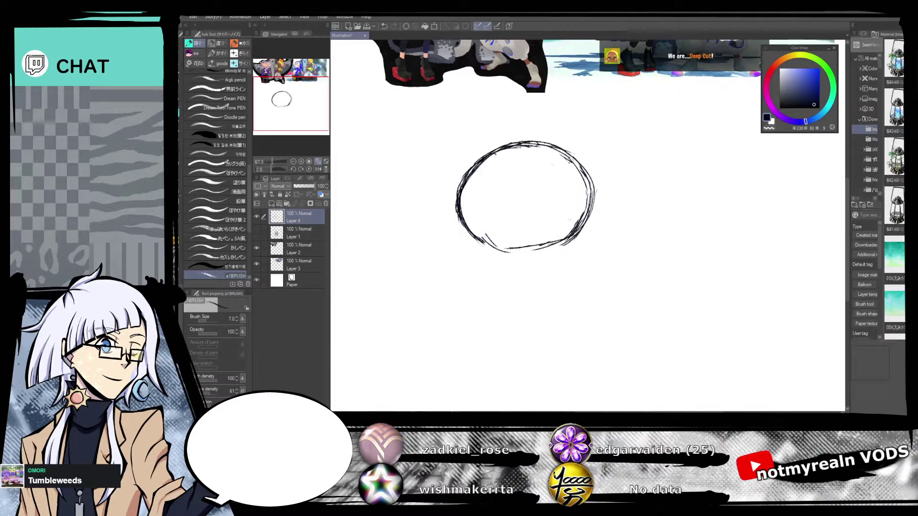
pyautogui.moveTo(473, 235); pyautogui.dragTo(488, 250)
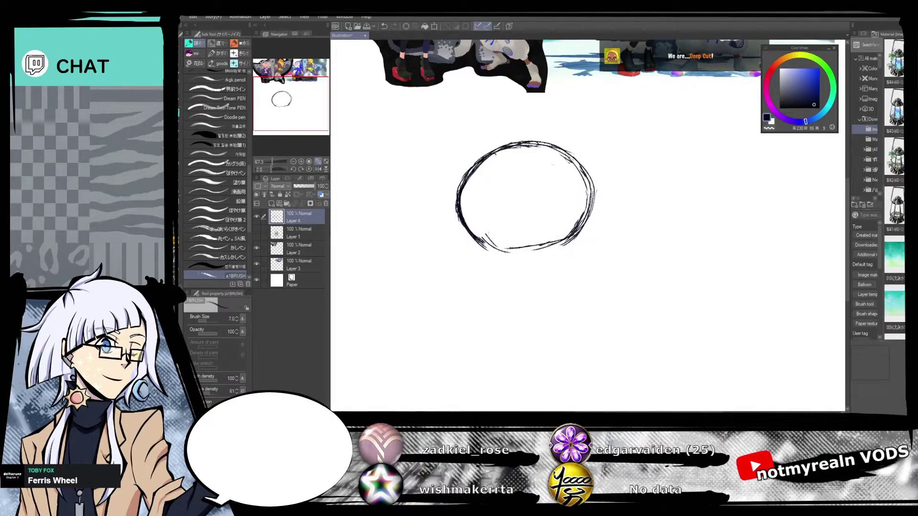
pyautogui.moveTo(479, 241); pyautogui.dragTo(525, 263)
pyautogui.moveTo(587, 213)
pyautogui.mouseDown()
pyautogui.moveTo(563, 248)
pyautogui.moveTo(516, 264)
pyautogui.mouseUp()
pyautogui.moveTo(591, 185)
pyautogui.mouseDown()
pyautogui.moveTo(591, 212)
pyautogui.moveTo(577, 231)
pyautogui.moveTo(535, 264)
pyautogui.moveTo(517, 262)
pyautogui.mouseUp()
pyautogui.moveTo(463, 225)
pyautogui.mouseDown()
pyautogui.moveTo(473, 242)
pyautogui.moveTo(517, 262)
pyautogui.mouseUp()
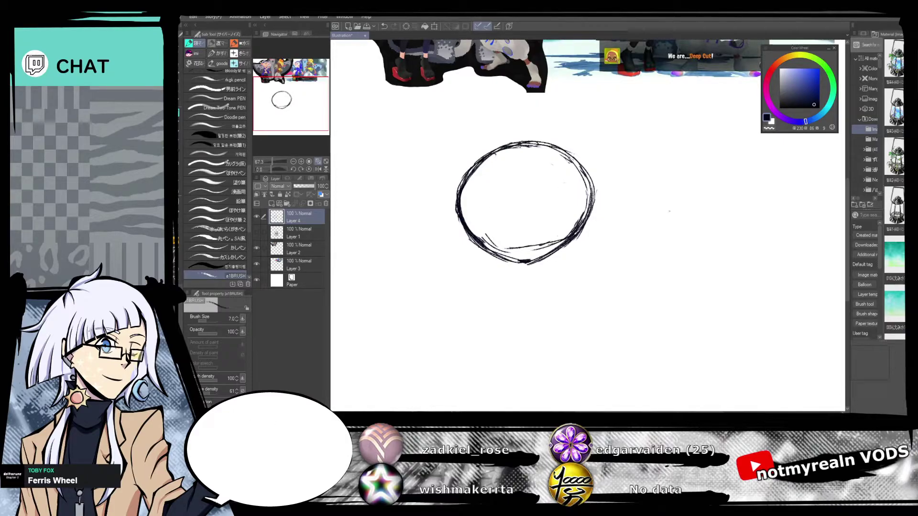
# Erase the old inner lines at the circle's bottom and reinforce its lower right edge.
pyautogui.press('e')
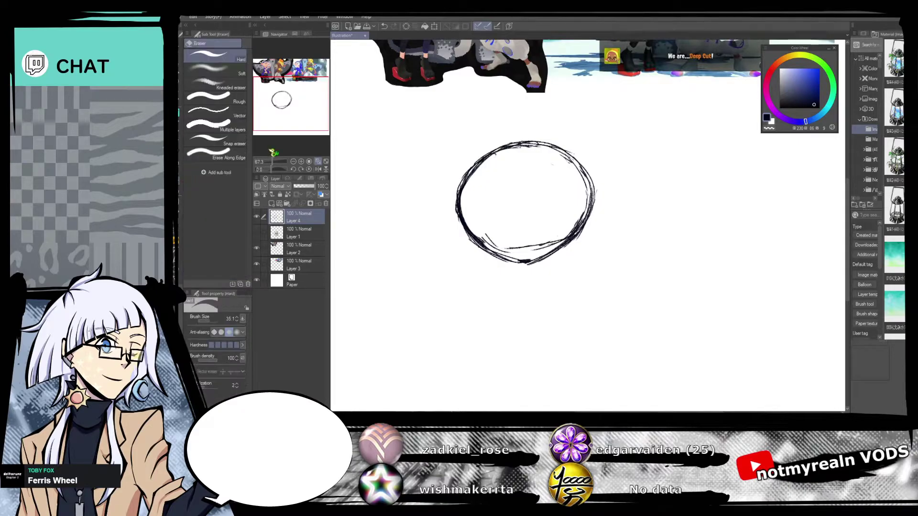
pyautogui.moveTo(472, 224)
pyautogui.mouseDown()
pyautogui.moveTo(502, 250)
pyautogui.moveTo(487, 234)
pyautogui.mouseUp()
pyautogui.moveTo(575, 219)
pyautogui.mouseDown()
pyautogui.moveTo(556, 240)
pyautogui.moveTo(574, 223)
pyautogui.moveTo(531, 249)
pyautogui.mouseUp()
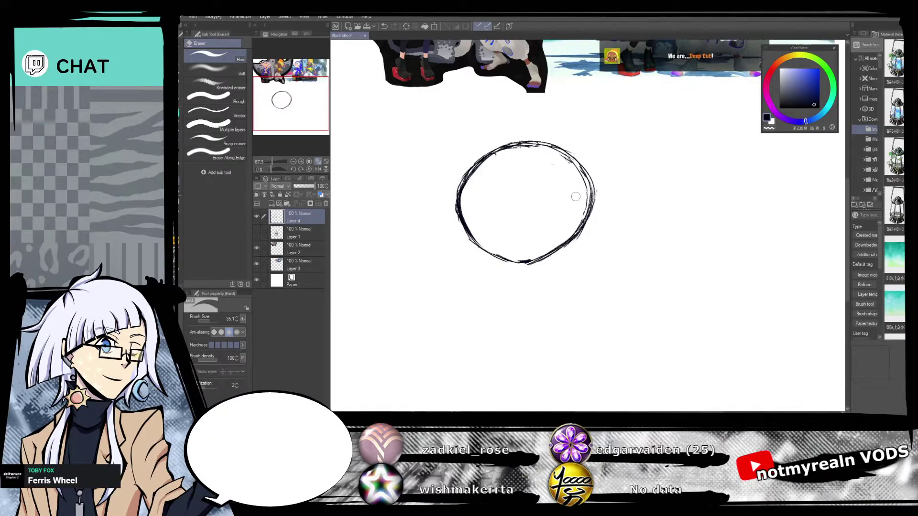
pyautogui.press('b')
pyautogui.moveTo(588, 212)
pyautogui.mouseDown()
pyautogui.moveTo(568, 247)
pyautogui.moveTo(522, 264)
pyautogui.mouseUp()
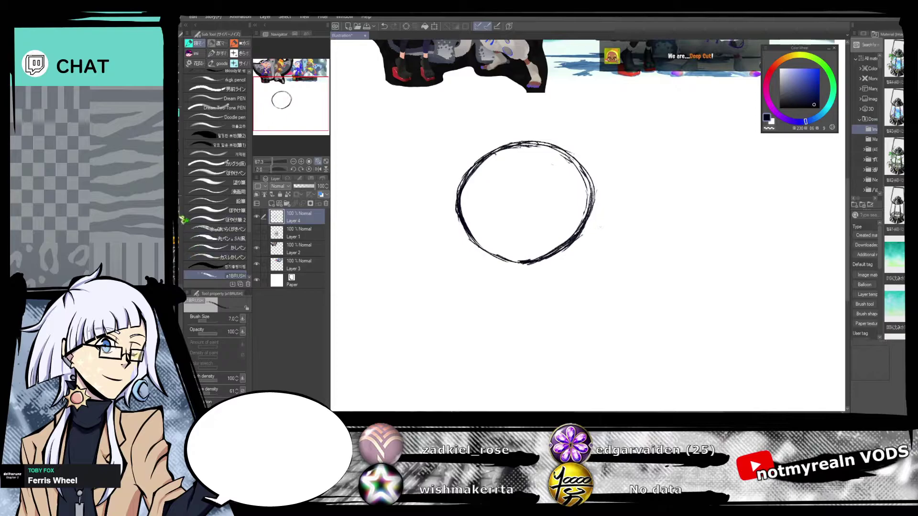
# Erase the stray lines at the head circle's lower right edge and retrace that edge with the a1BRUSH.
pyautogui.press('e')
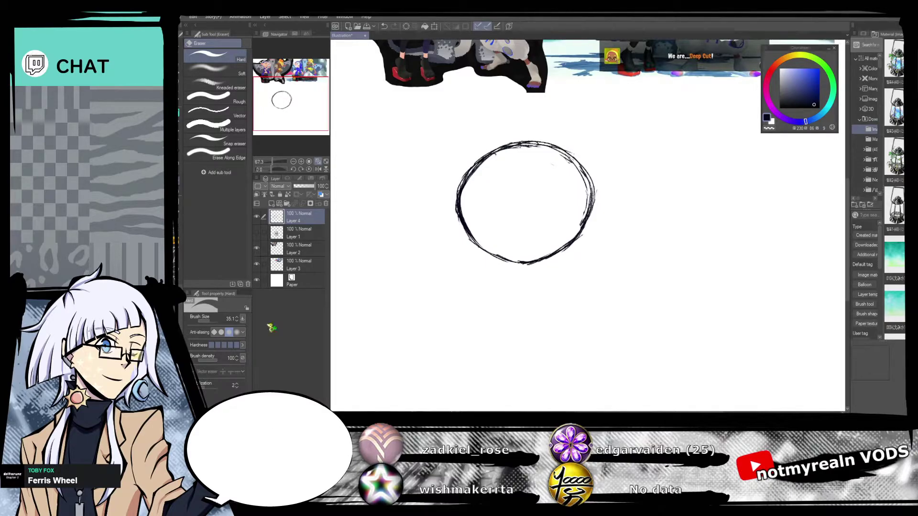
pyautogui.press('b')
pyautogui.moveTo(592, 204)
pyautogui.mouseDown()
pyautogui.moveTo(577, 239)
pyautogui.moveTo(545, 256)
pyautogui.mouseUp()
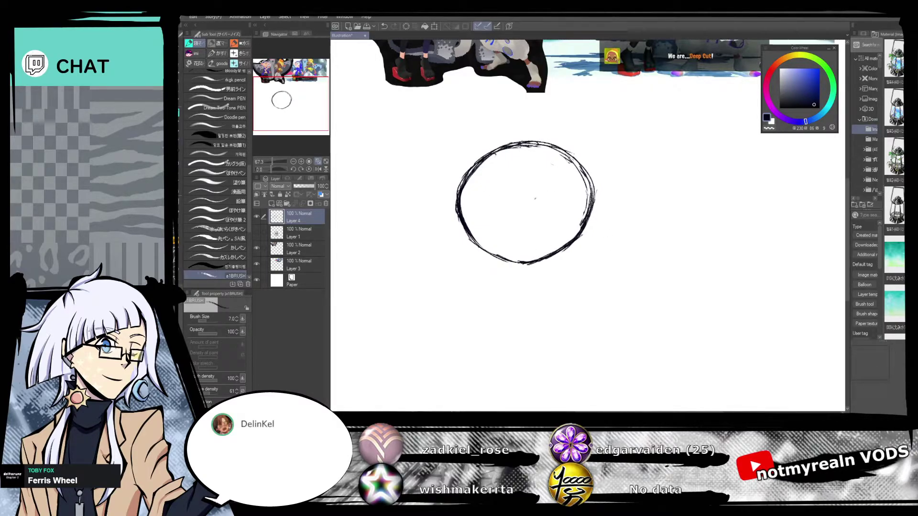
# Draw a small triangular nose low in the head circle and a slanted, sharp-toothed grin below it.
pyautogui.moveTo(527, 217)
pyautogui.mouseDown()
pyautogui.moveTo(518, 223)
pyautogui.moveTo(537, 222)
pyautogui.mouseUp()
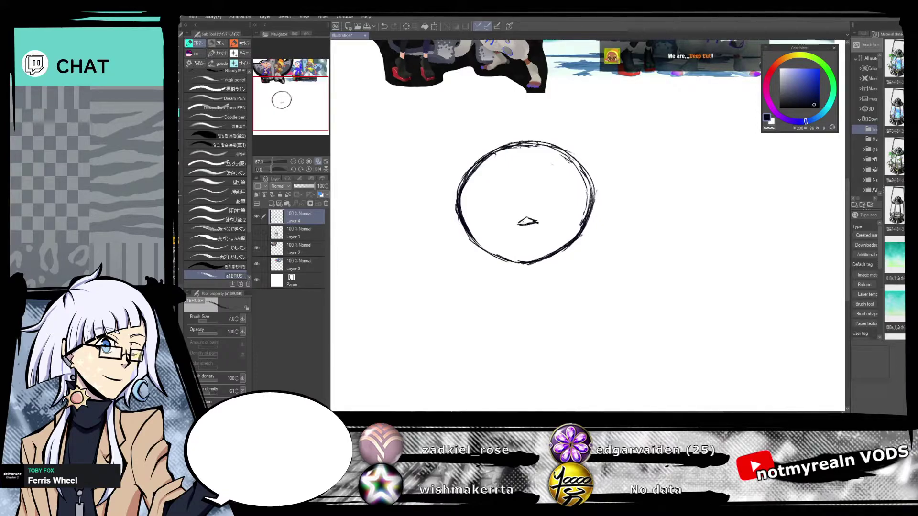
pyautogui.moveTo(641, 146); pyautogui.dragTo(657, 170)
pyautogui.moveTo(509, 225); pyautogui.dragTo(556, 212)
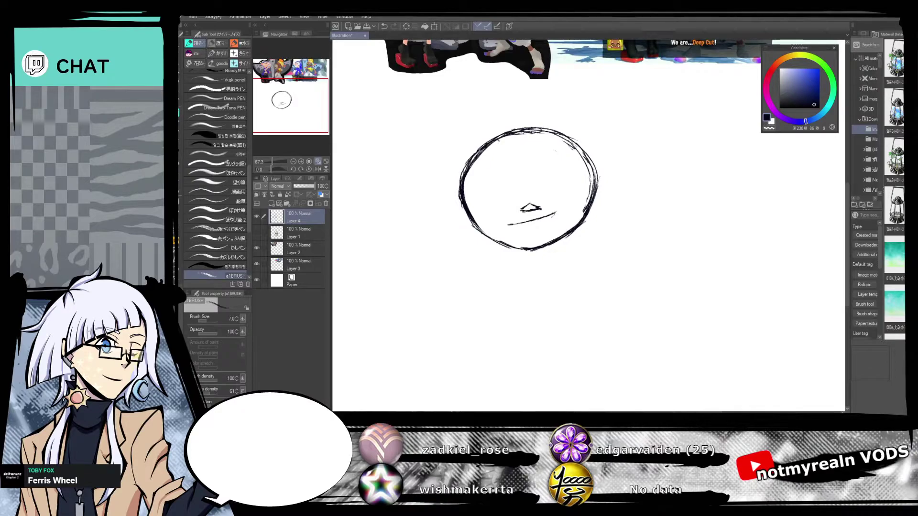
pyautogui.moveTo(555, 214); pyautogui.dragTo(509, 227)
pyautogui.moveTo(526, 222); pyautogui.dragTo(538, 220)
# Draw a rounded ear on each side of the head and add small jagged marks along the left ear's lower edge.
pyautogui.moveTo(607, 191)
pyautogui.mouseDown()
pyautogui.moveTo(609, 279)
pyautogui.moveTo(639, 349)
pyautogui.moveTo(639, 282)
pyautogui.moveTo(573, 226)
pyautogui.moveTo(562, 227)
pyautogui.moveTo(576, 339)
pyautogui.moveTo(573, 233)
pyautogui.moveTo(576, 298)
pyautogui.moveTo(567, 326)
pyautogui.moveTo(600, 192)
pyautogui.mouseUp()
pyautogui.moveTo(474, 216)
pyautogui.mouseDown()
pyautogui.moveTo(444, 241)
pyautogui.moveTo(482, 257)
pyautogui.mouseUp()
pyautogui.moveTo(679, 250); pyautogui.dragTo(642, 238)
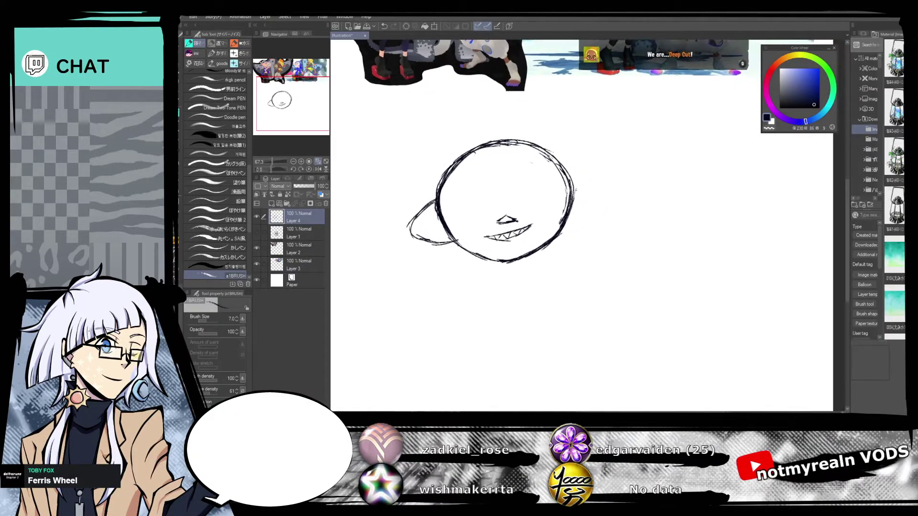
pyautogui.moveTo(572, 187)
pyautogui.mouseDown()
pyautogui.moveTo(608, 206)
pyautogui.moveTo(599, 200)
pyautogui.moveTo(607, 204)
pyautogui.moveTo(596, 221)
pyautogui.moveTo(565, 228)
pyautogui.mouseUp()
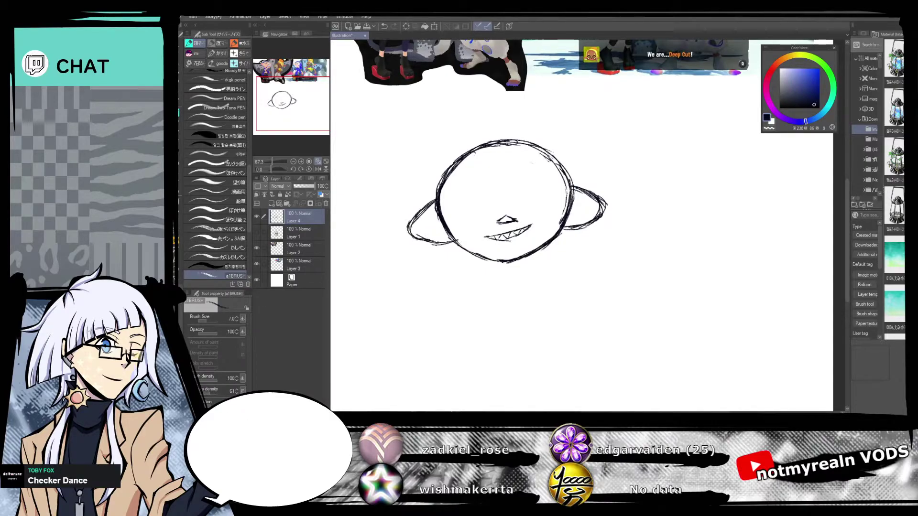
pyautogui.moveTo(579, 188); pyautogui.dragTo(605, 208)
pyautogui.moveTo(439, 240); pyautogui.dragTo(447, 238)
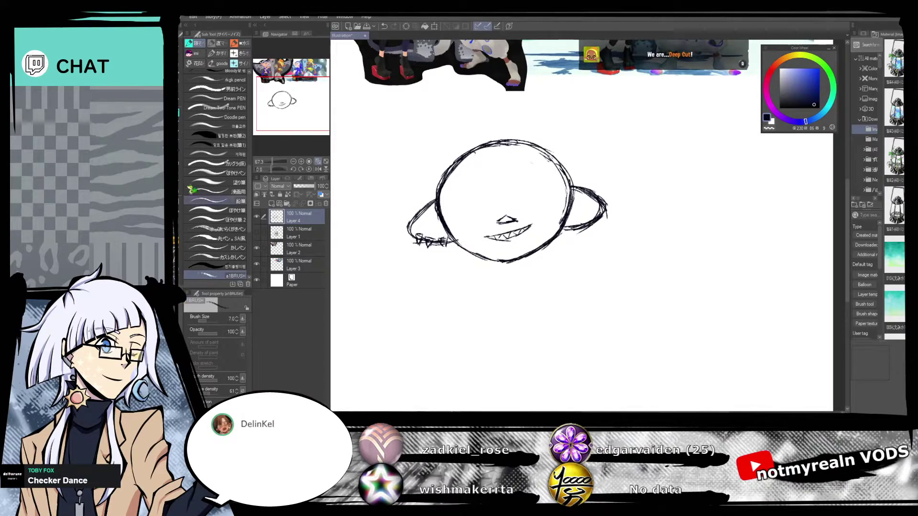
# Trim the outer edges of both ears with the hard eraser and redraw the left ear's outer line.
pyautogui.press('e')
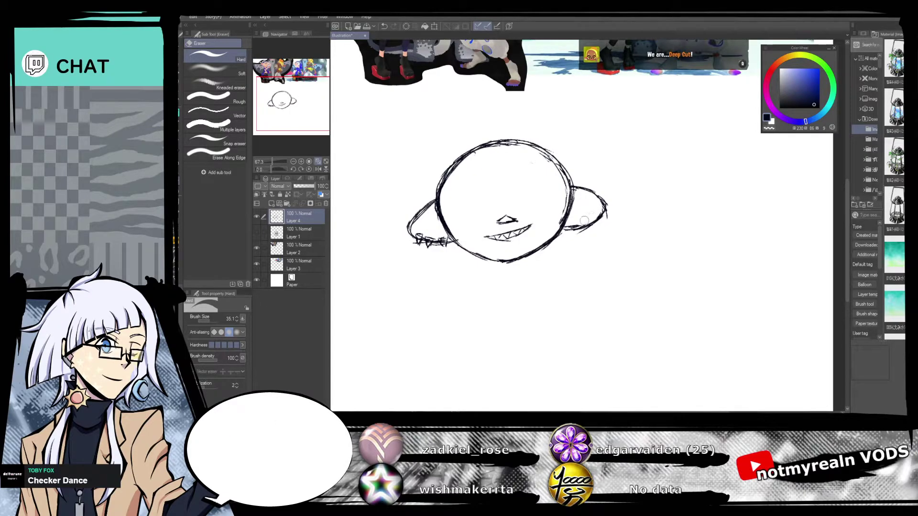
pyautogui.moveTo(602, 193); pyautogui.dragTo(608, 216)
pyautogui.moveTo(427, 199)
pyautogui.mouseDown()
pyautogui.moveTo(405, 234)
pyautogui.moveTo(417, 226)
pyautogui.mouseUp()
pyautogui.click(182, 114)
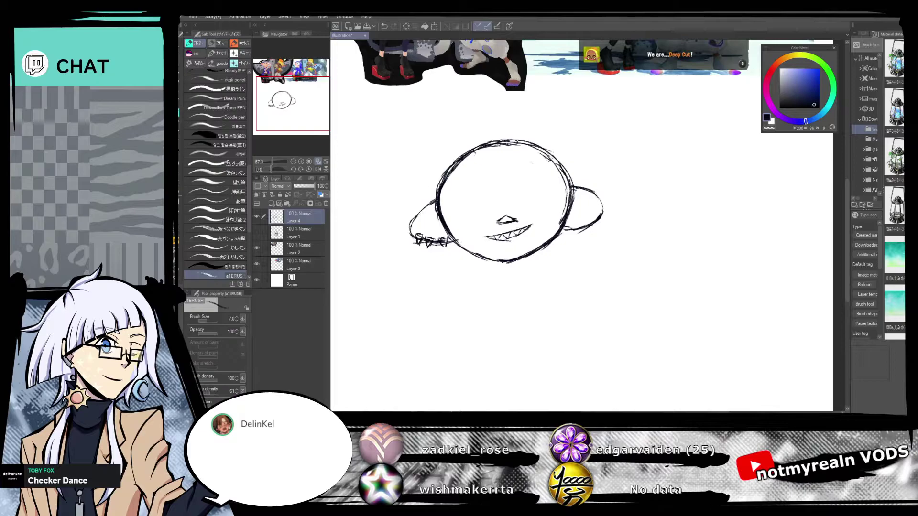
pyautogui.moveTo(436, 198); pyautogui.dragTo(410, 230)
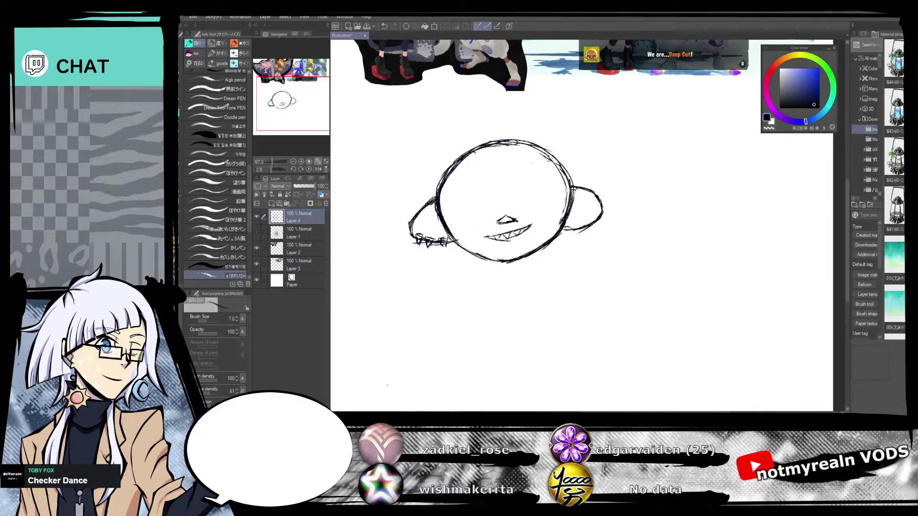
# Try a narrow slanted right eye reaching the head's edge, and erase it.
pyautogui.moveTo(619, 168)
pyautogui.mouseDown()
pyautogui.moveTo(615, 293)
pyautogui.moveTo(613, 198)
pyautogui.mouseUp()
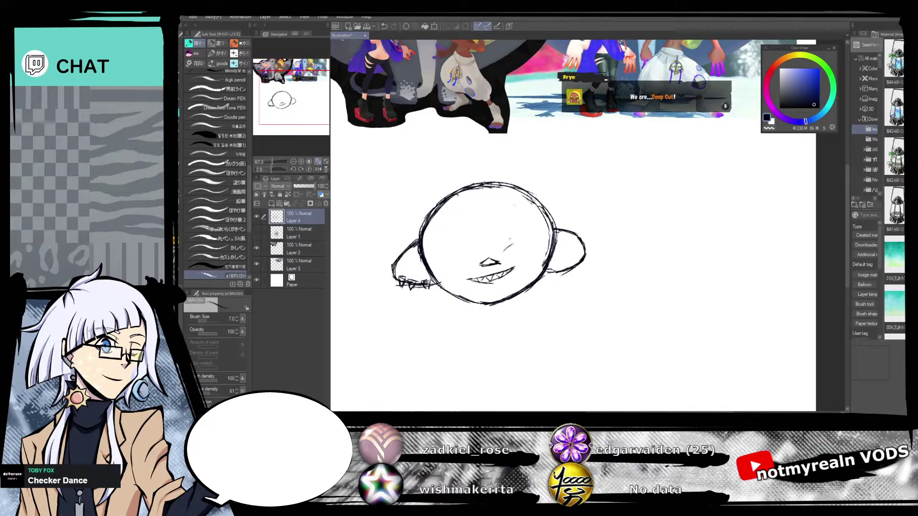
pyautogui.moveTo(503, 251); pyautogui.dragTo(535, 235)
pyautogui.moveTo(596, 174); pyautogui.dragTo(658, 309)
pyautogui.moveTo(668, 363)
pyautogui.mouseDown()
pyautogui.moveTo(652, 203)
pyautogui.moveTo(652, 243)
pyautogui.mouseUp()
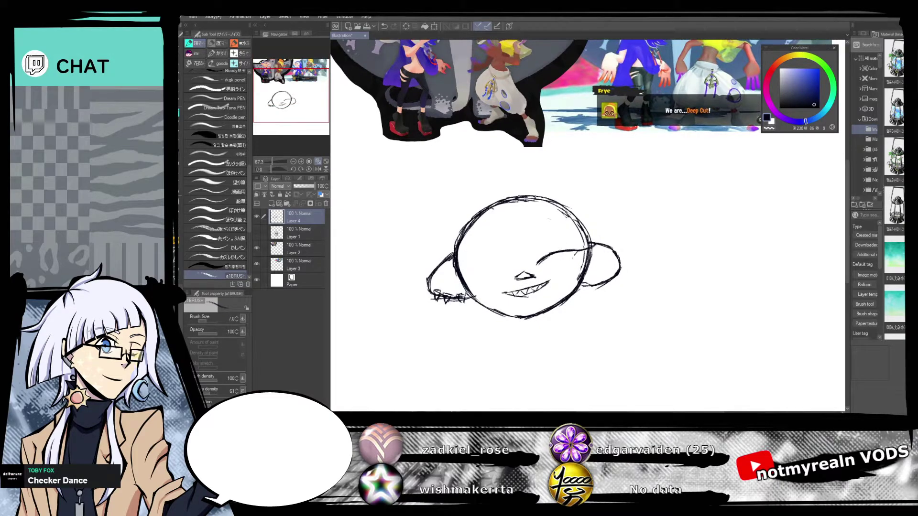
pyautogui.moveTo(559, 264)
pyautogui.mouseDown()
pyautogui.moveTo(539, 265)
pyautogui.moveTo(555, 264)
pyautogui.mouseUp()
pyautogui.moveTo(617, 201)
pyautogui.mouseDown()
pyautogui.moveTo(629, 299)
pyautogui.moveTo(609, 335)
pyautogui.moveTo(617, 255)
pyautogui.mouseUp()
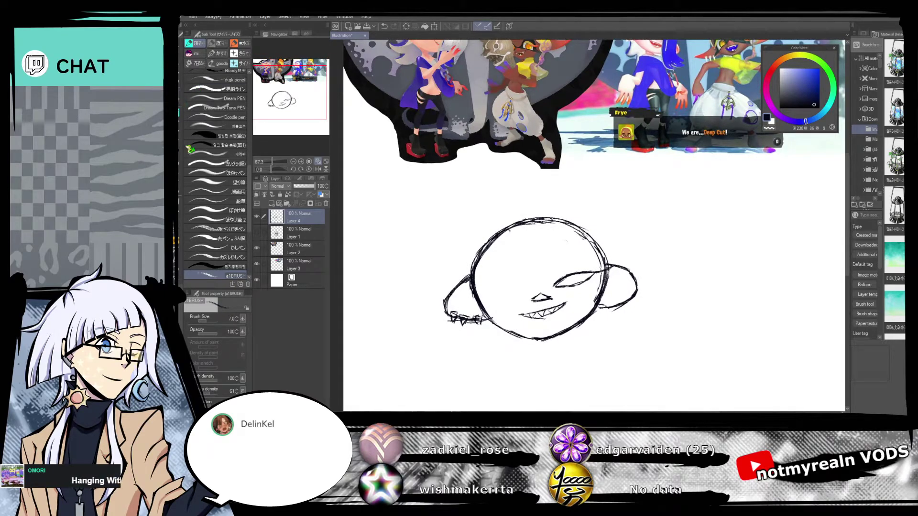
pyautogui.click(184, 185)
pyautogui.moveTo(555, 286)
pyautogui.mouseDown()
pyautogui.moveTo(596, 267)
pyautogui.moveTo(592, 293)
pyautogui.moveTo(596, 245)
pyautogui.mouseUp()
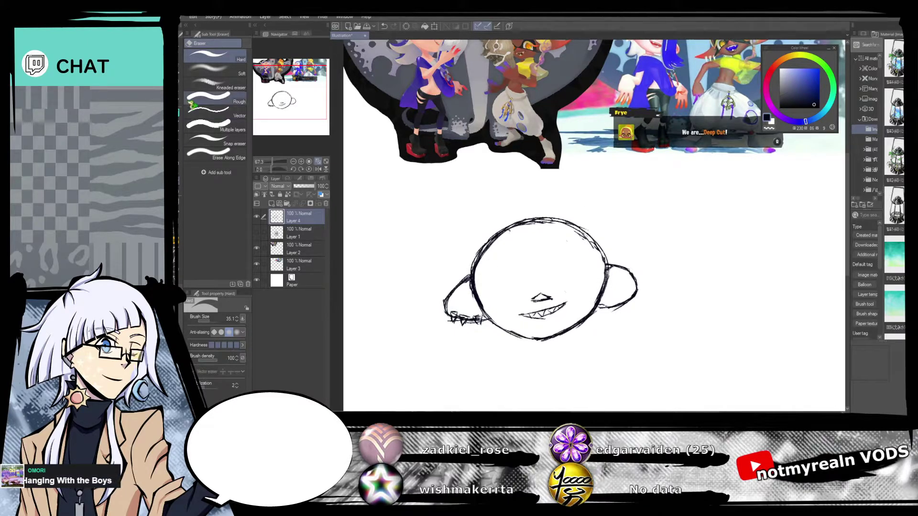
# Sketch a narrow right eye with a pupil and a short brow mark, and erase the brow and the eye's inner corner.
pyautogui.press('b')
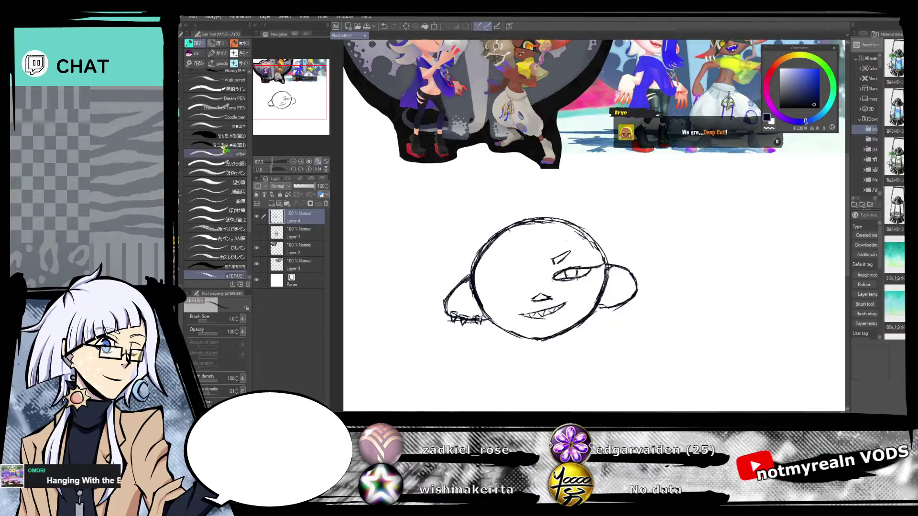
pyautogui.click(183, 186)
pyautogui.moveTo(555, 261); pyautogui.dragTo(575, 248)
pyautogui.moveTo(670, 224)
pyautogui.mouseDown()
pyautogui.moveTo(704, 354)
pyautogui.moveTo(694, 373)
pyautogui.moveTo(688, 286)
pyautogui.moveTo(658, 235)
pyautogui.moveTo(651, 284)
pyautogui.moveTo(668, 271)
pyautogui.moveTo(675, 298)
pyautogui.mouseUp()
pyautogui.moveTo(586, 291); pyautogui.dragTo(560, 306)
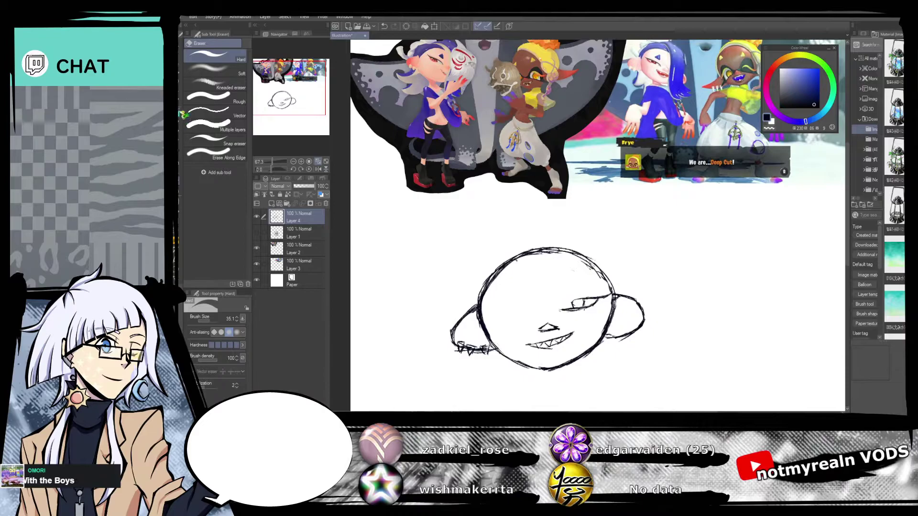
# Redraw the narrow right eye's lid and inner corner and add a pointed brow mark above it.
pyautogui.press('b')
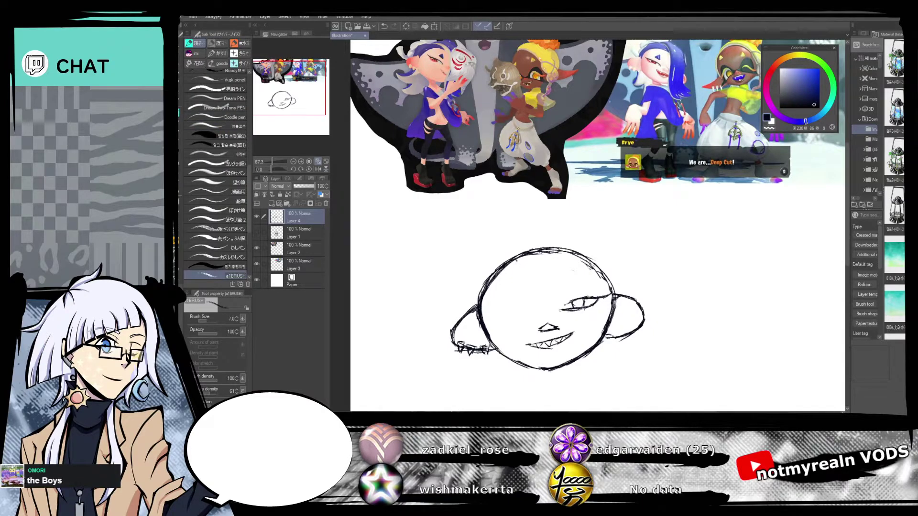
pyautogui.moveTo(561, 309); pyautogui.dragTo(583, 299)
pyautogui.click(384, 26)
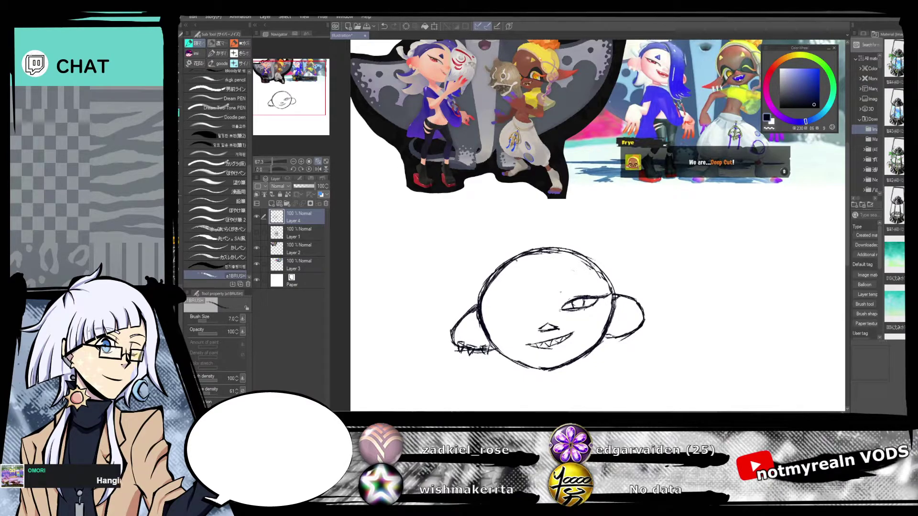
pyautogui.moveTo(561, 297); pyautogui.dragTo(575, 286)
pyautogui.moveTo(657, 247); pyautogui.dragTo(625, 287)
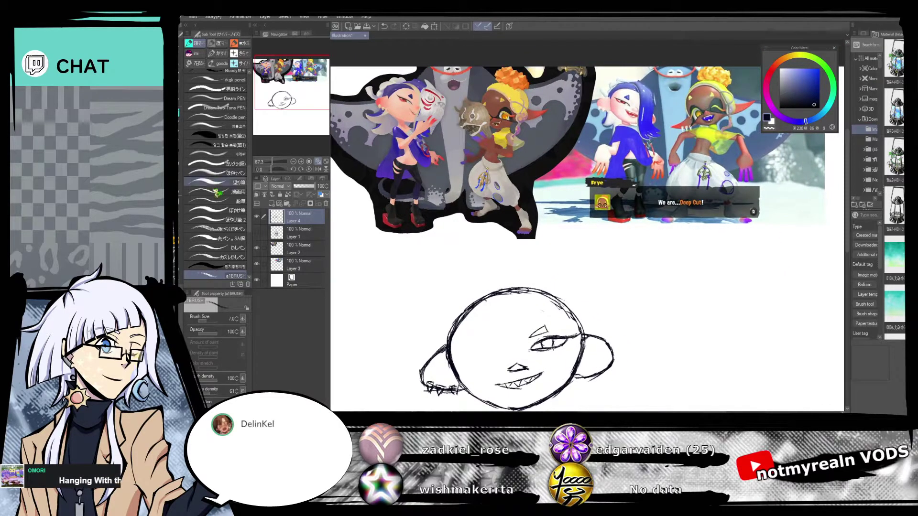
# Erase the narrow right eye together with its brow mark.
pyautogui.press('e')
pyautogui.moveTo(526, 338)
pyautogui.mouseDown()
pyautogui.moveTo(553, 360)
pyautogui.moveTo(562, 329)
pyautogui.moveTo(572, 345)
pyautogui.mouseUp()
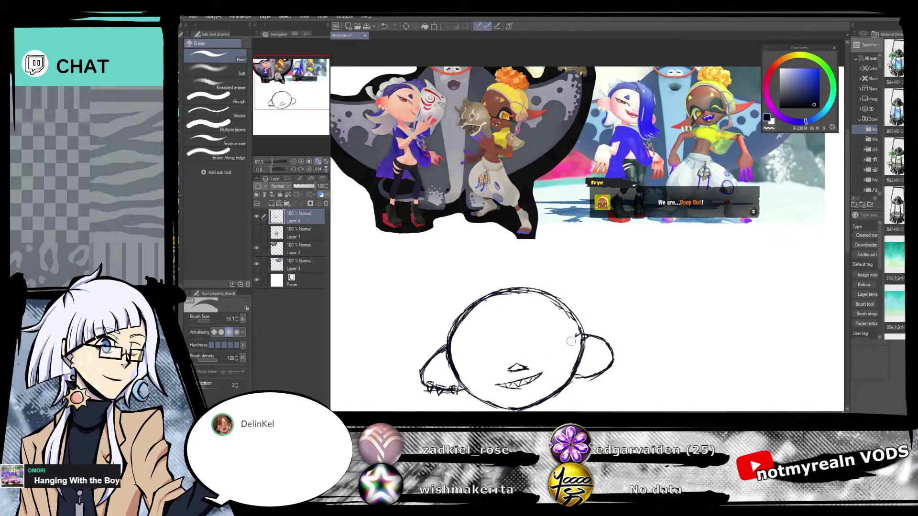
pyautogui.moveTo(596, 276)
pyautogui.mouseDown()
pyautogui.moveTo(584, 342)
pyautogui.moveTo(594, 272)
pyautogui.mouseUp()
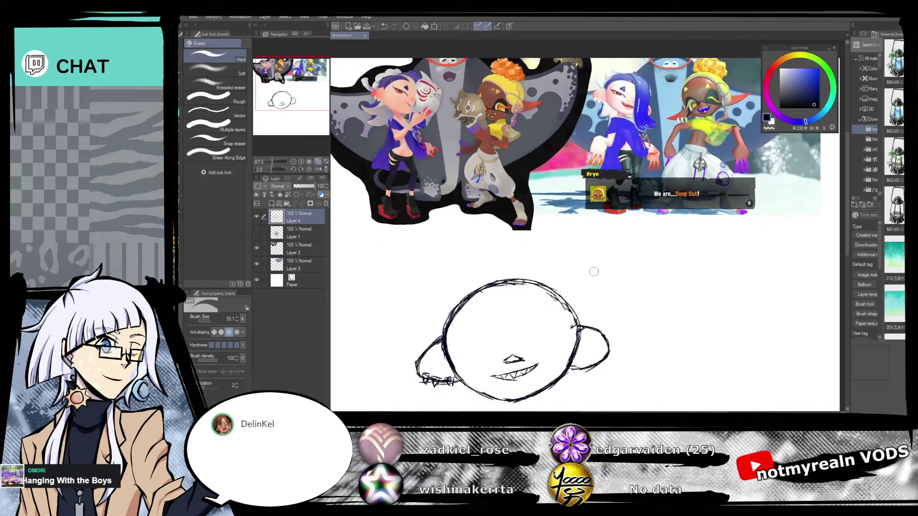
# Try a wide arched right eye and a short line above the nose, and undo those strokes.
pyautogui.press('b')
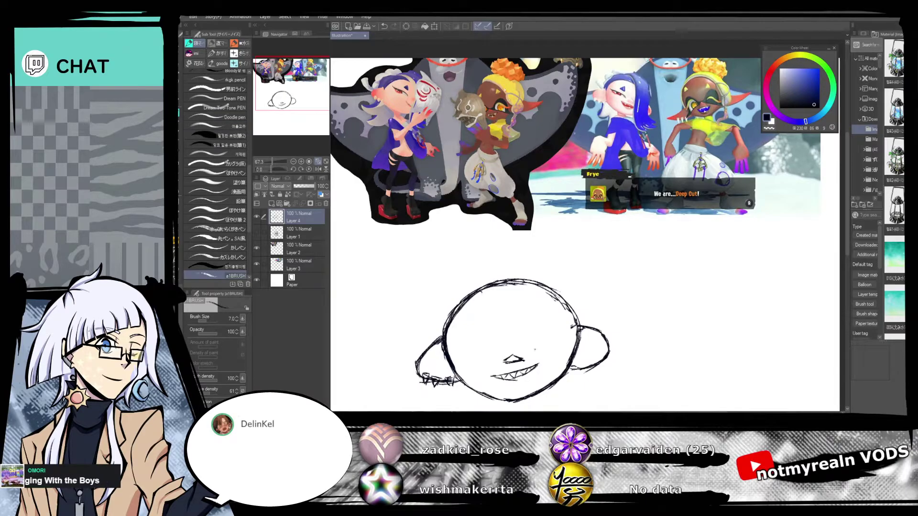
pyautogui.moveTo(529, 351)
pyautogui.mouseDown()
pyautogui.moveTo(567, 345)
pyautogui.moveTo(553, 329)
pyautogui.moveTo(573, 342)
pyautogui.mouseUp()
pyautogui.moveTo(499, 351); pyautogui.dragTo(515, 355)
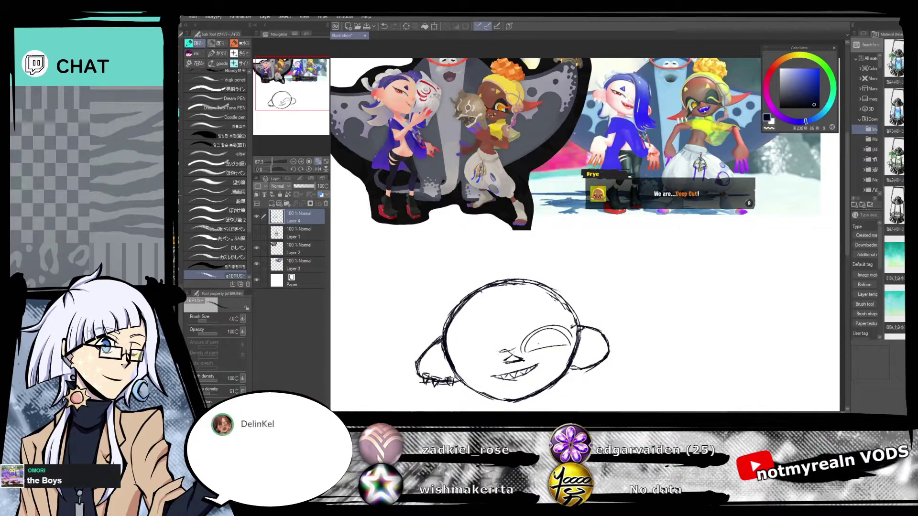
pyautogui.click(384, 26)
pyautogui.click(384, 25)
pyautogui.click(384, 25)
pyautogui.click(385, 26)
# Try a thin leaf-shaped outline above the head's upper left, and erase it.
pyautogui.moveTo(457, 153)
pyautogui.mouseDown()
pyautogui.moveTo(486, 178)
pyautogui.moveTo(484, 149)
pyautogui.moveTo(489, 181)
pyautogui.mouseUp()
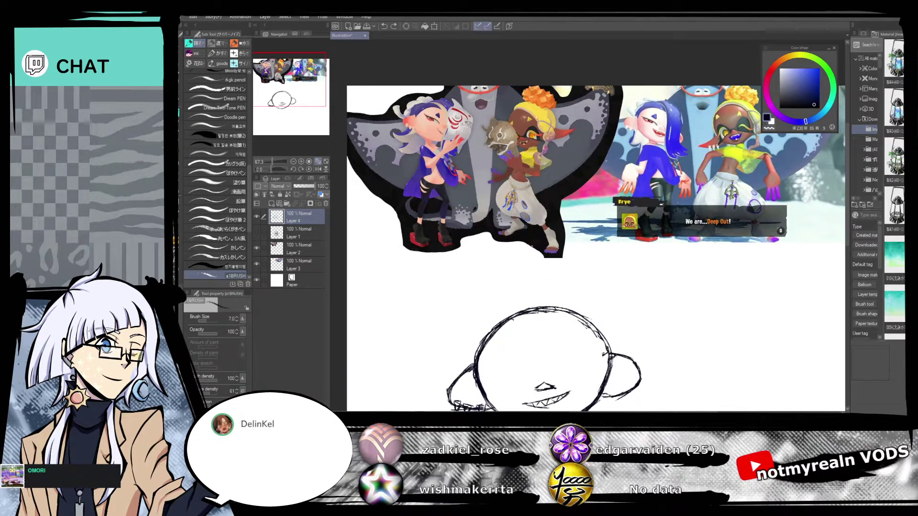
pyautogui.moveTo(441, 306)
pyautogui.mouseDown()
pyautogui.moveTo(520, 282)
pyautogui.moveTo(442, 308)
pyautogui.mouseUp()
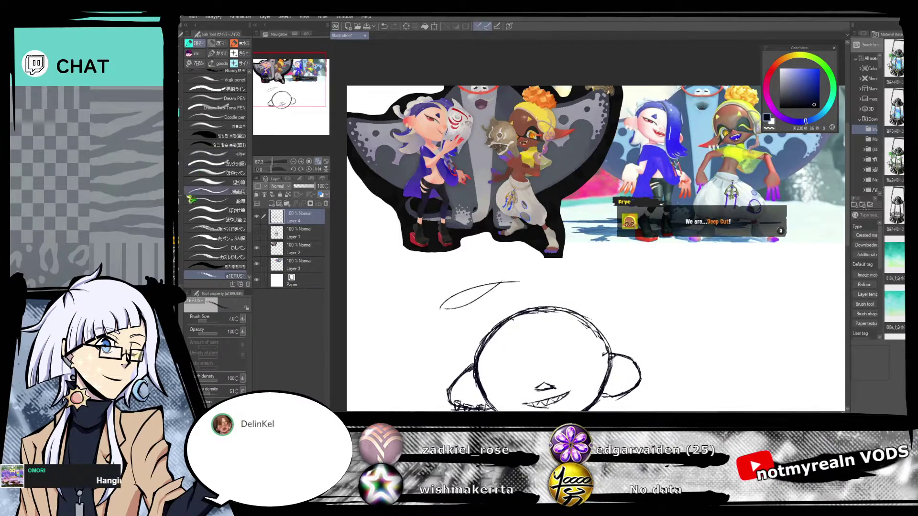
pyautogui.press('e')
pyautogui.moveTo(519, 282); pyautogui.dragTo(418, 323)
pyautogui.moveTo(477, 303); pyautogui.dragTo(387, 326)
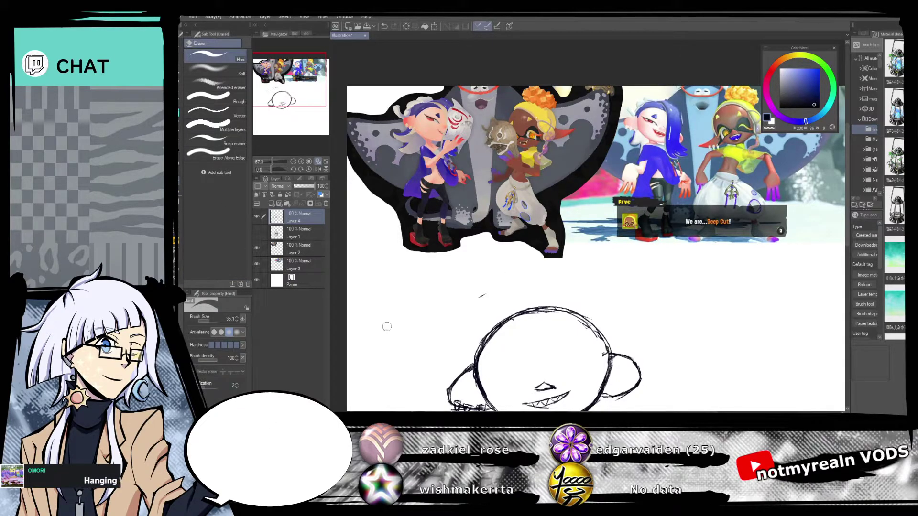
# Draw the right eye with the a1BRUSH: a long upper lid reaching the head's edge, a slanted outer side and a lower lid.
pyautogui.click(180, 113)
pyautogui.moveTo(272, 162); pyautogui.dragTo(275, 162)
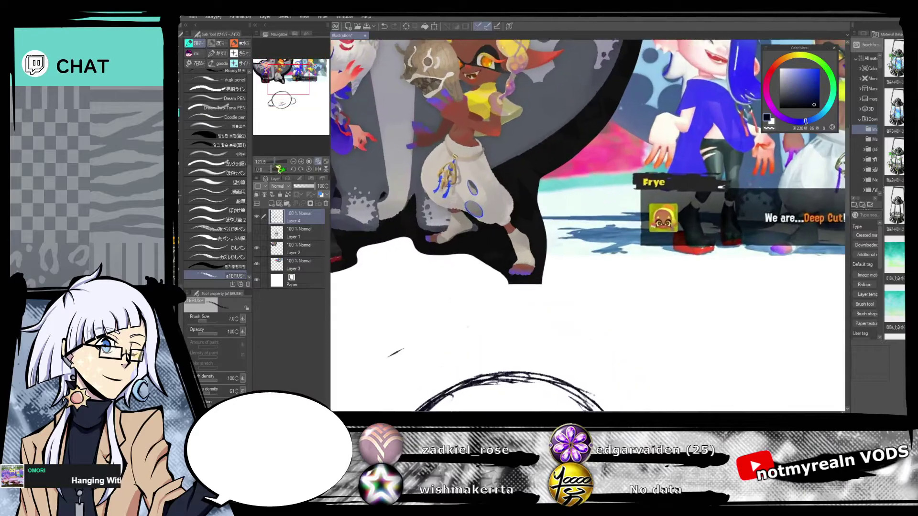
pyautogui.moveTo(299, 90); pyautogui.dragTo(298, 106)
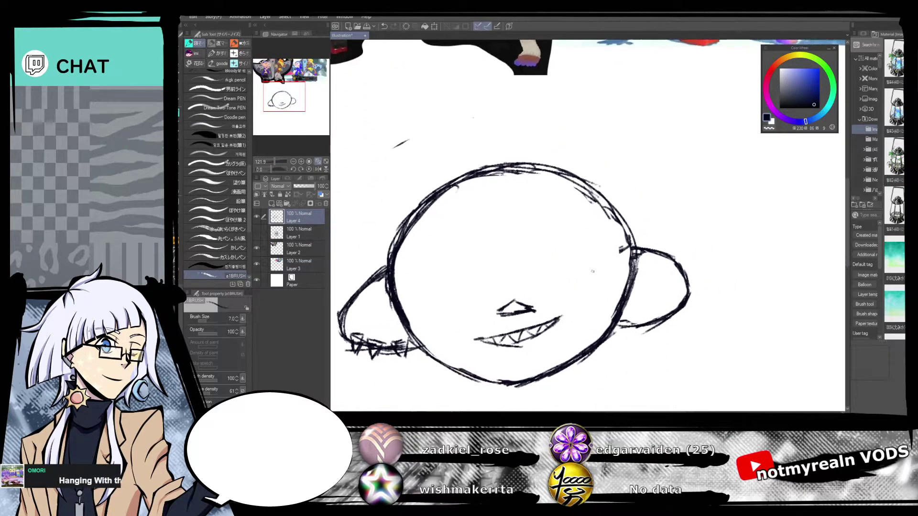
pyautogui.moveTo(531, 281)
pyautogui.mouseDown()
pyautogui.moveTo(543, 268)
pyautogui.moveTo(619, 257)
pyautogui.moveTo(607, 259)
pyautogui.mouseUp()
pyautogui.moveTo(559, 265)
pyautogui.mouseDown()
pyautogui.moveTo(586, 262)
pyautogui.moveTo(567, 263)
pyautogui.mouseUp()
pyautogui.moveTo(540, 274)
pyautogui.mouseDown()
pyautogui.moveTo(566, 263)
pyautogui.moveTo(533, 280)
pyautogui.mouseUp()
pyautogui.moveTo(602, 258)
pyautogui.mouseDown()
pyautogui.moveTo(560, 293)
pyautogui.moveTo(577, 289)
pyautogui.mouseUp()
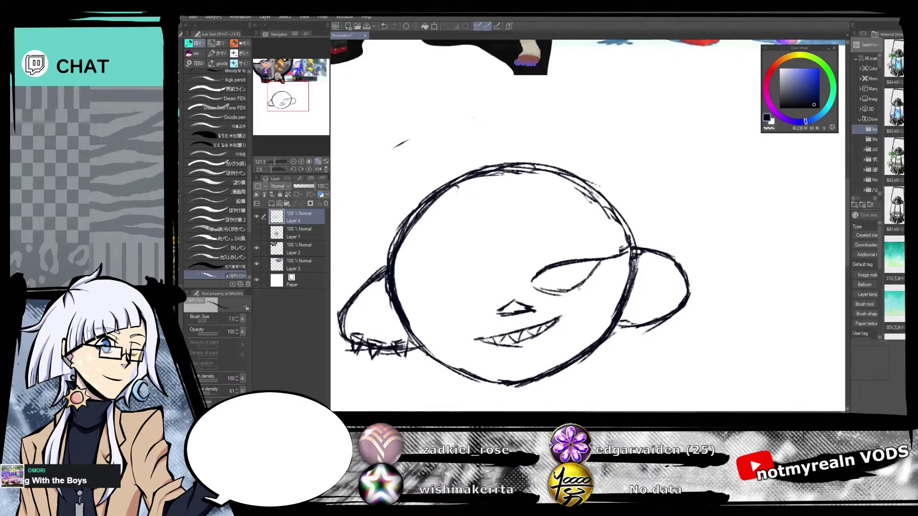
# Undo the right eye's lower lid and redraw it, closing the eye outline with a darker slanted outer side.
pyautogui.click(384, 27)
pyautogui.click(384, 27)
pyautogui.click(394, 26)
pyautogui.click(384, 26)
pyautogui.click(384, 26)
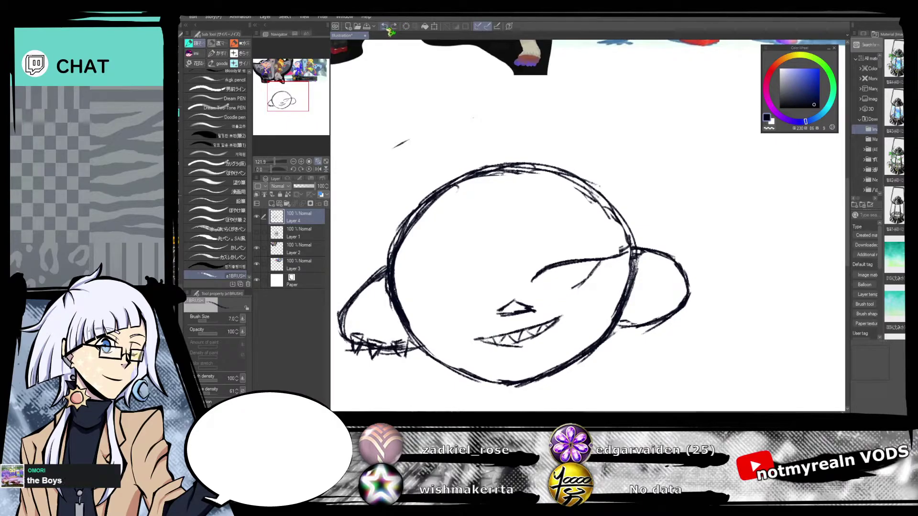
pyautogui.moveTo(533, 281); pyautogui.dragTo(570, 289)
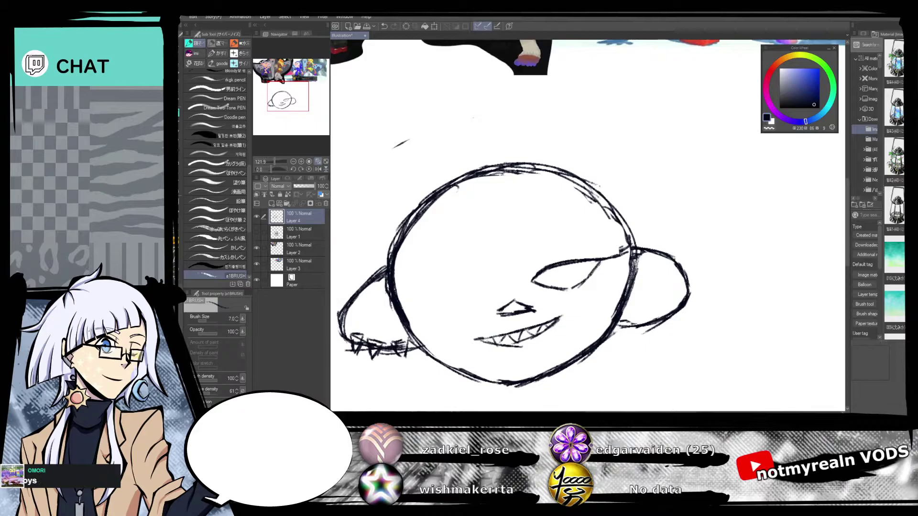
pyautogui.moveTo(602, 263)
pyautogui.mouseDown()
pyautogui.moveTo(580, 286)
pyautogui.moveTo(562, 287)
pyautogui.mouseUp()
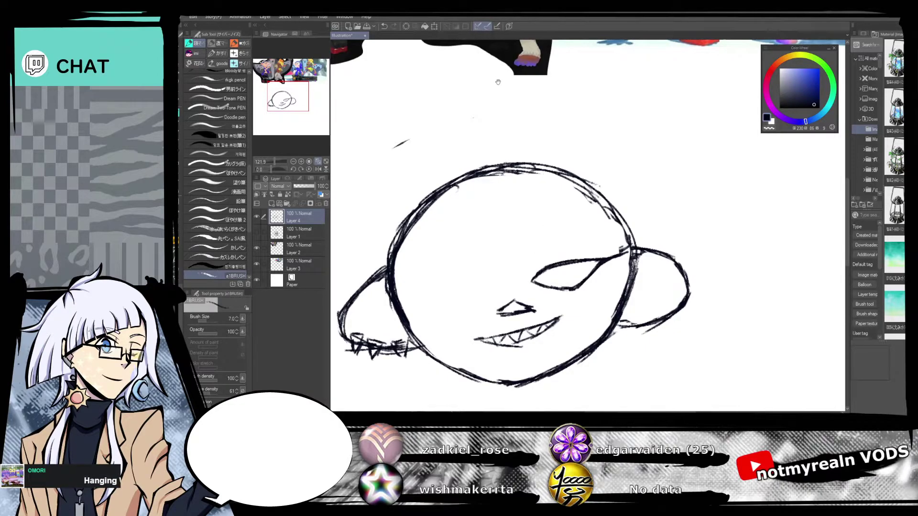
# Add an oval iris inside the right eye, a triangular brow mark above it, and extend the outer lid line.
pyautogui.moveTo(493, 80); pyautogui.dragTo(569, 330)
pyautogui.moveTo(619, 381); pyautogui.dragTo(574, 106)
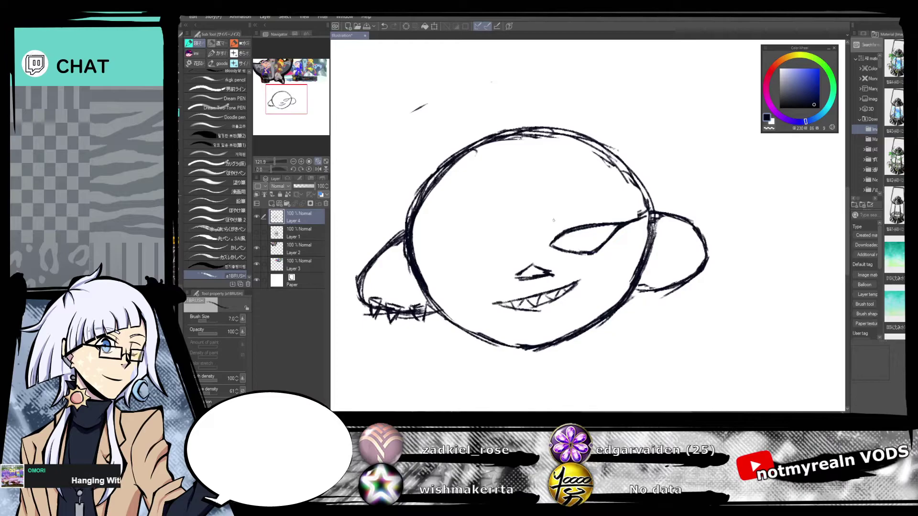
pyautogui.moveTo(550, 223)
pyautogui.mouseDown()
pyautogui.moveTo(576, 214)
pyautogui.moveTo(550, 223)
pyautogui.moveTo(586, 252)
pyautogui.moveTo(596, 249)
pyautogui.mouseUp()
pyautogui.moveTo(558, 296); pyautogui.dragTo(576, 306)
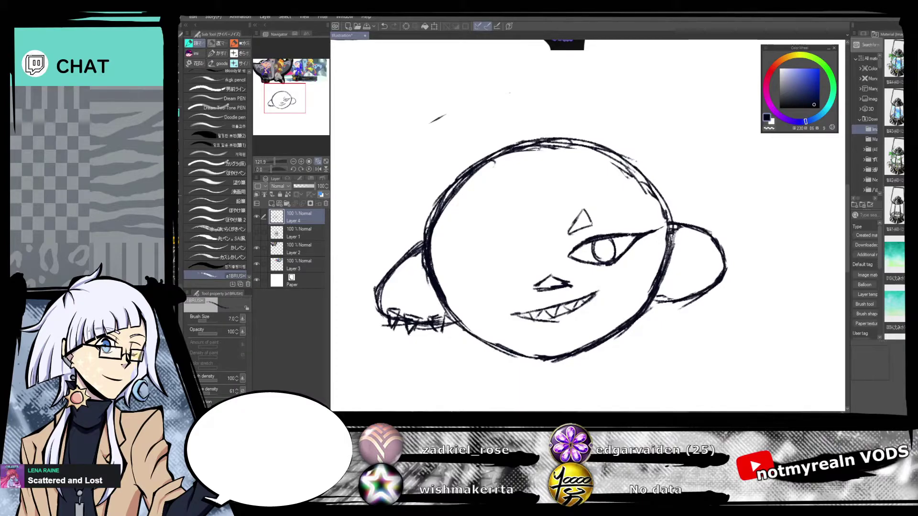
pyautogui.moveTo(645, 233); pyautogui.dragTo(657, 230)
# Draw the left eye with a long upper lid reaching the head's edge, a lower lid, an oval iris and a triangular brow mark above.
pyautogui.moveTo(513, 264)
pyautogui.mouseDown()
pyautogui.moveTo(488, 249)
pyautogui.moveTo(431, 263)
pyautogui.mouseUp()
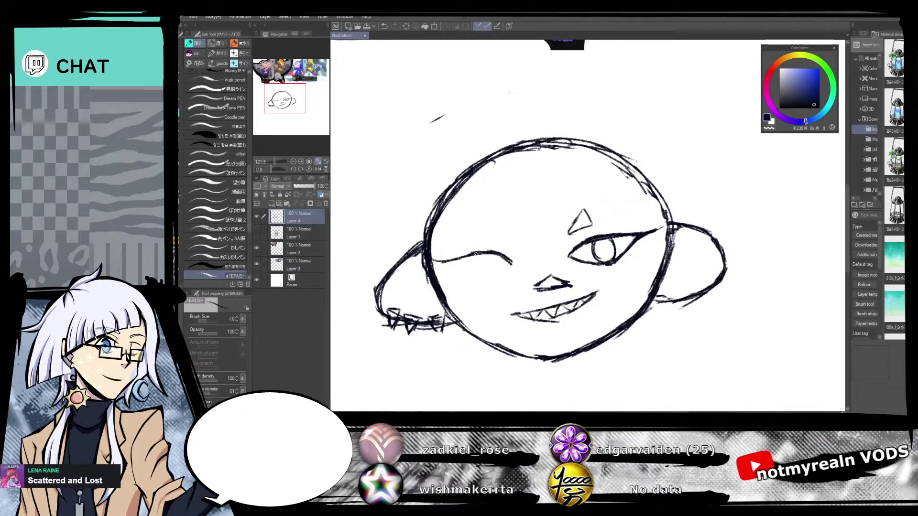
pyautogui.moveTo(512, 264); pyautogui.dragTo(500, 273)
pyautogui.moveTo(479, 273); pyautogui.dragTo(487, 279)
pyautogui.click(385, 27)
pyautogui.moveTo(452, 263)
pyautogui.mouseDown()
pyautogui.moveTo(481, 277)
pyautogui.moveTo(516, 265)
pyautogui.moveTo(479, 252)
pyautogui.moveTo(509, 260)
pyautogui.mouseUp()
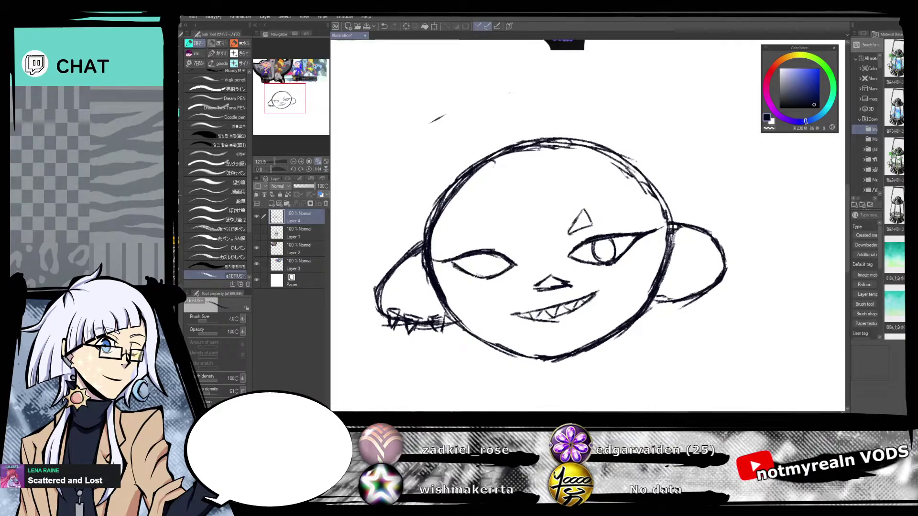
pyautogui.moveTo(479, 254)
pyautogui.mouseDown()
pyautogui.moveTo(472, 268)
pyautogui.moveTo(479, 278)
pyautogui.moveTo(491, 274)
pyautogui.mouseUp()
pyautogui.moveTo(510, 245); pyautogui.dragTo(496, 226)
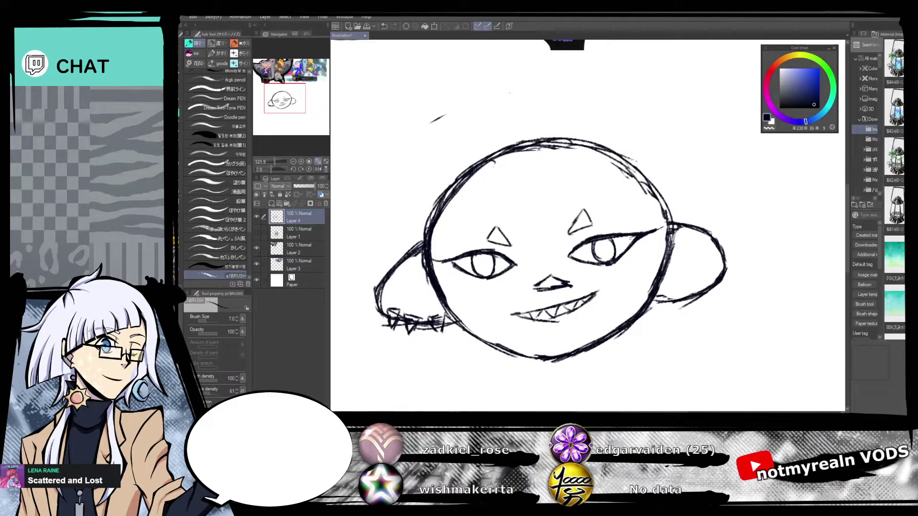
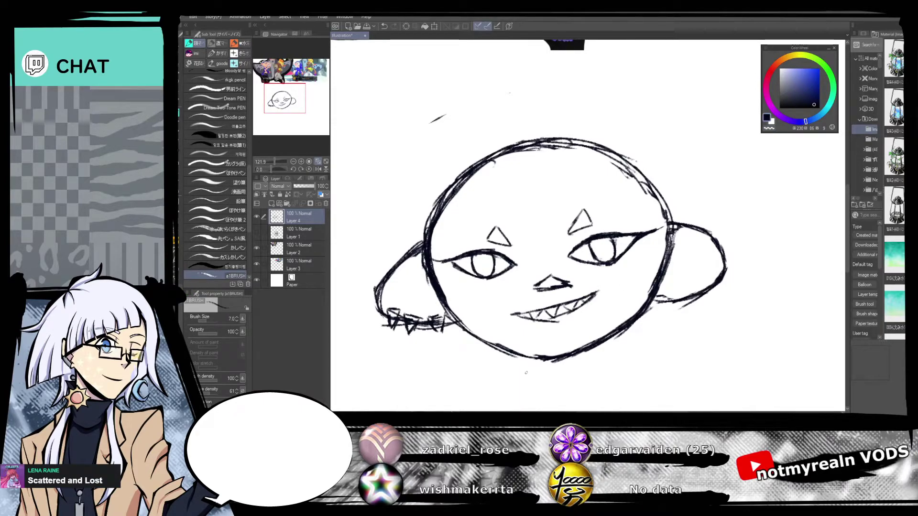
# On a new layer, draw a long curved hair edge from the crown across the face past the chin, and nested ovals atop the head.
pyautogui.moveTo(302, 106)
pyautogui.mouseDown()
pyautogui.moveTo(285, 84)
pyautogui.moveTo(312, 80)
pyautogui.moveTo(302, 107)
pyautogui.mouseUp()
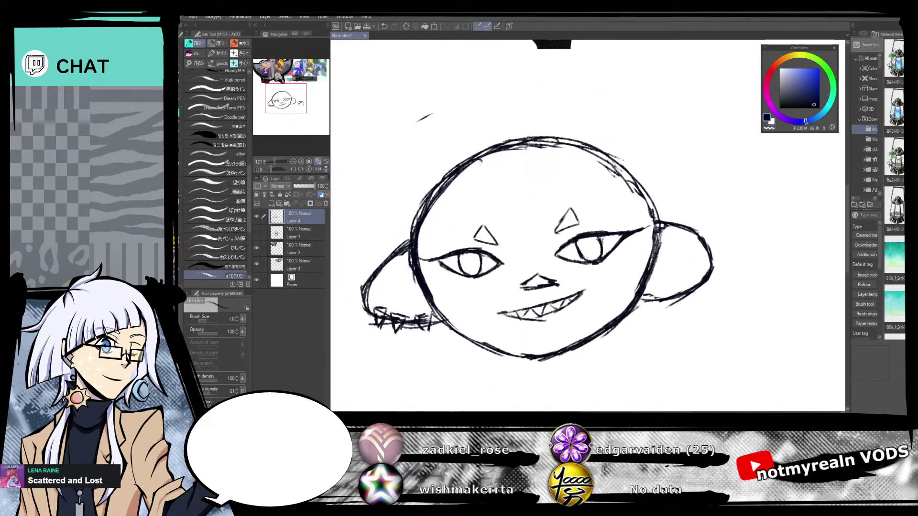
pyautogui.click(284, 205)
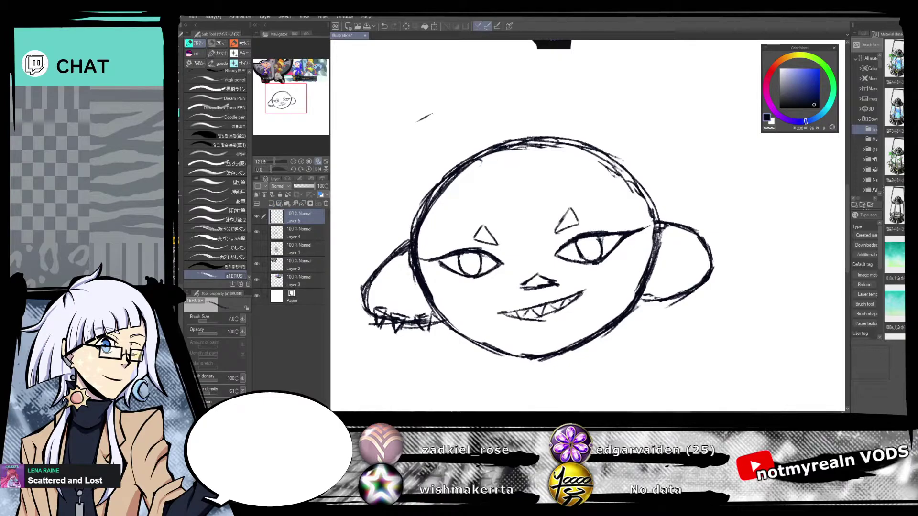
pyautogui.moveTo(503, 147); pyautogui.dragTo(549, 218)
pyautogui.moveTo(526, 165); pyautogui.dragTo(560, 273)
pyautogui.moveTo(545, 208); pyautogui.dragTo(571, 321)
pyautogui.moveTo(555, 259)
pyautogui.mouseDown()
pyautogui.moveTo(580, 341)
pyautogui.moveTo(621, 369)
pyautogui.mouseUp()
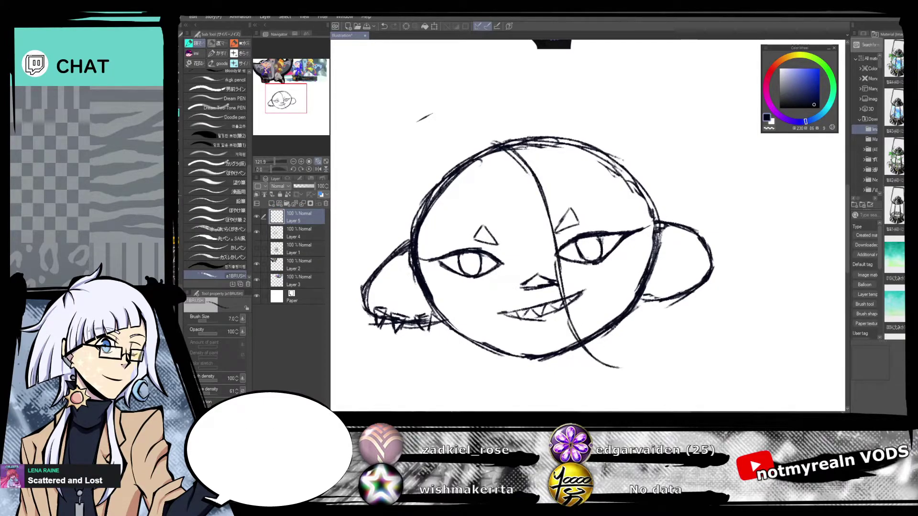
pyautogui.moveTo(577, 300); pyautogui.dragTo(602, 309)
pyautogui.moveTo(512, 152)
pyautogui.mouseDown()
pyautogui.moveTo(588, 126)
pyautogui.moveTo(629, 132)
pyautogui.moveTo(635, 149)
pyautogui.moveTo(593, 131)
pyautogui.moveTo(636, 143)
pyautogui.mouseUp()
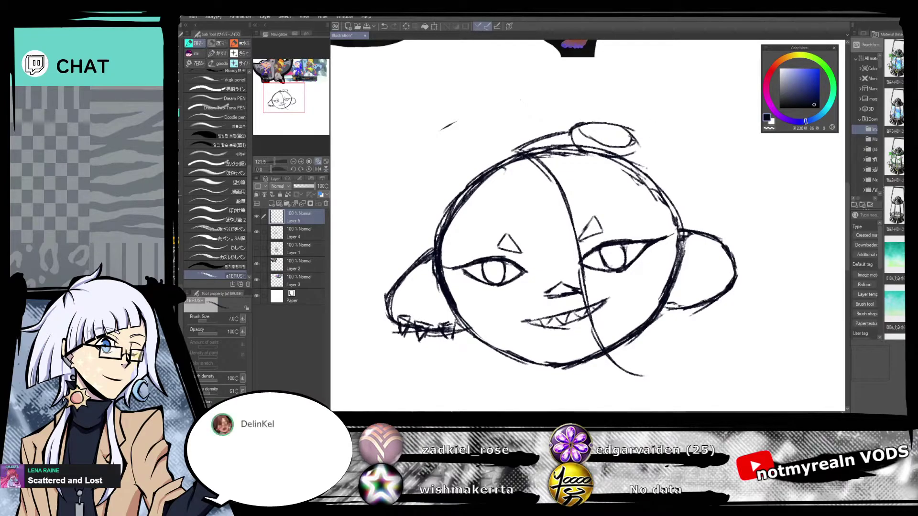
# Try wide nested ovals on the hair above the right eye, and erase them.
pyautogui.moveTo(641, 186)
pyautogui.mouseDown()
pyautogui.moveTo(631, 234)
pyautogui.moveTo(665, 224)
pyautogui.mouseUp()
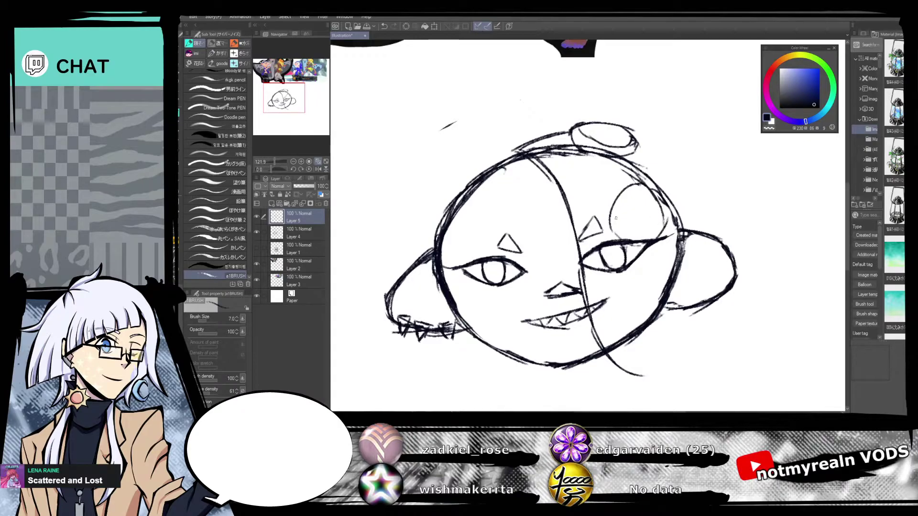
pyautogui.moveTo(634, 189)
pyautogui.mouseDown()
pyautogui.moveTo(623, 238)
pyautogui.moveTo(650, 232)
pyautogui.mouseUp()
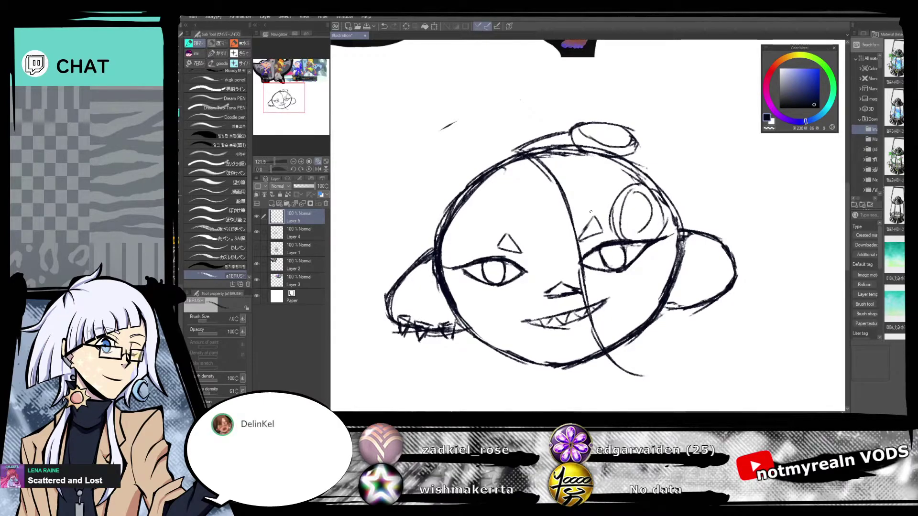
pyautogui.click(258, 218)
pyautogui.click(257, 219)
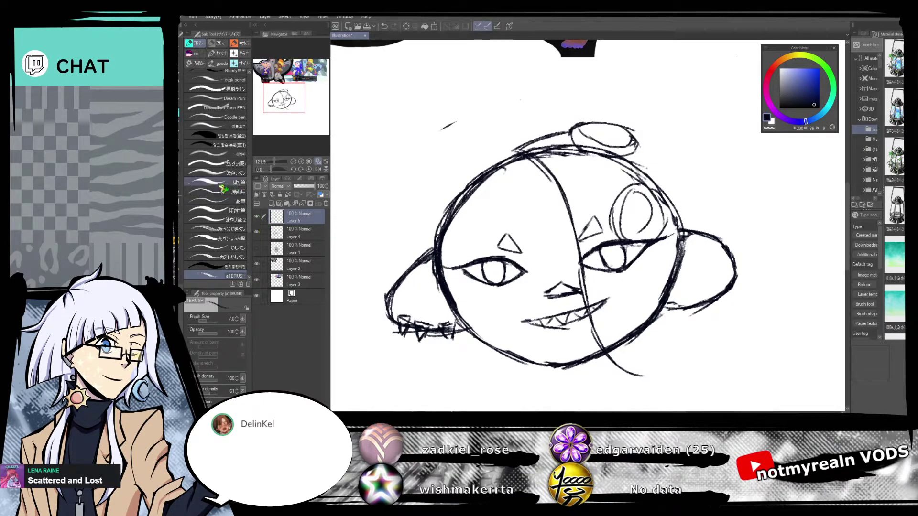
pyautogui.click(180, 182)
pyautogui.moveTo(633, 190)
pyautogui.mouseDown()
pyautogui.moveTo(643, 216)
pyautogui.moveTo(664, 221)
pyautogui.mouseUp()
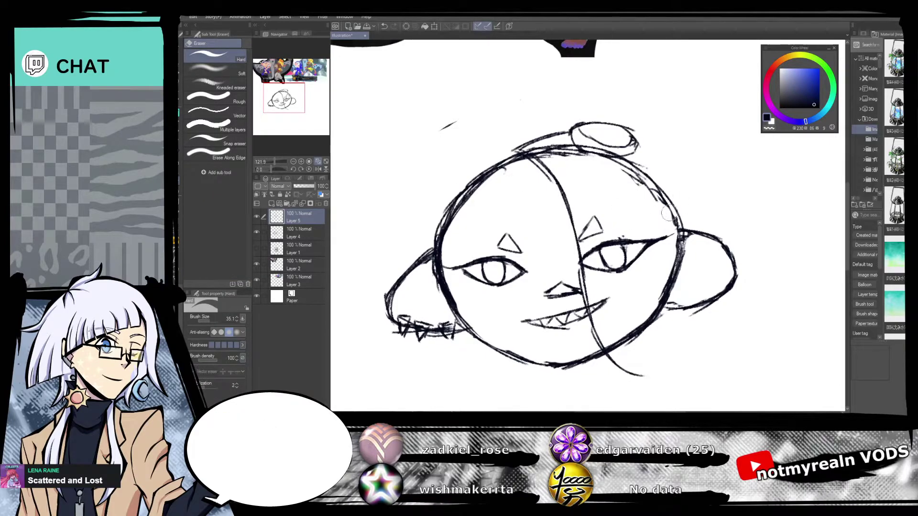
# Draw a narrow upright oval with a smaller oval inside it on the hair above the right eye.
pyautogui.press('b')
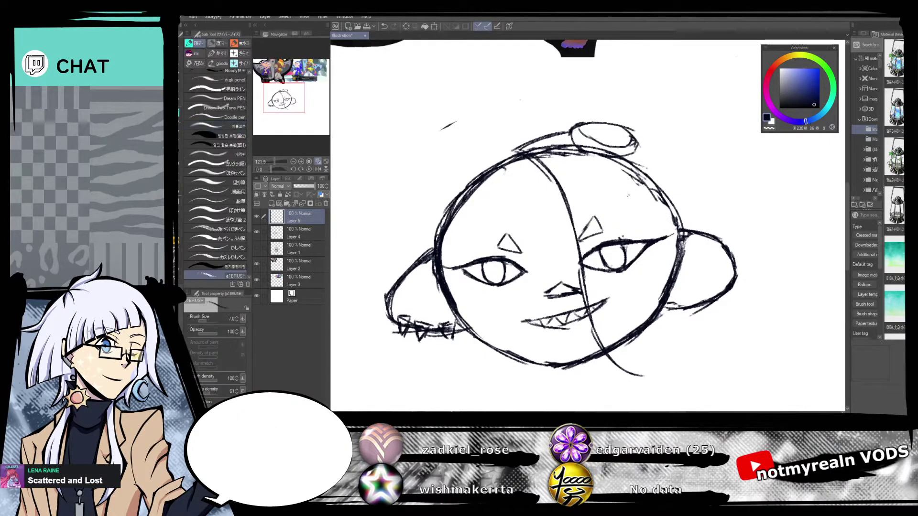
pyautogui.moveTo(632, 186)
pyautogui.mouseDown()
pyautogui.moveTo(617, 198)
pyautogui.moveTo(614, 233)
pyautogui.mouseUp()
pyautogui.moveTo(623, 191)
pyautogui.mouseDown()
pyautogui.moveTo(612, 205)
pyautogui.moveTo(617, 238)
pyautogui.mouseUp()
pyautogui.moveTo(643, 196); pyautogui.dragTo(651, 240)
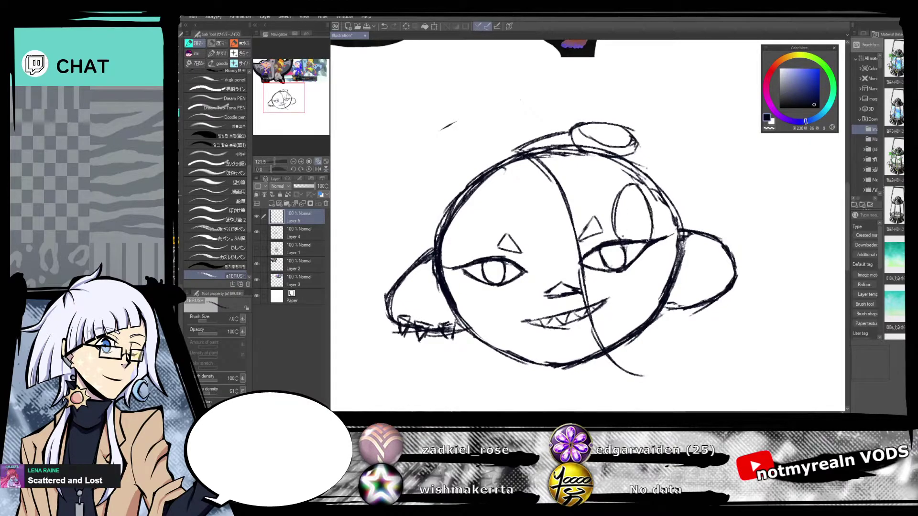
pyautogui.moveTo(631, 193); pyautogui.dragTo(650, 240)
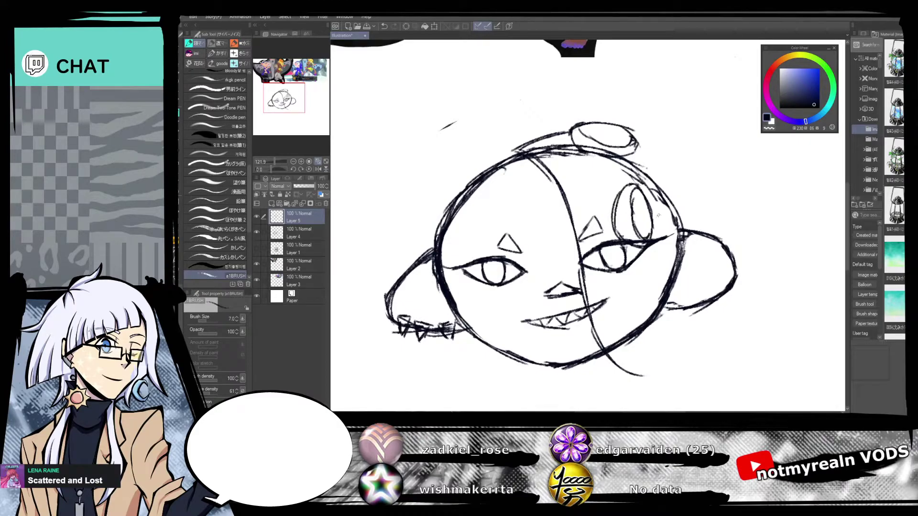
# Give the hair layer a blue layer colour and draw the hair's outer edge over the right ear, ending in wavy tips below the chin.
pyautogui.click(321, 195)
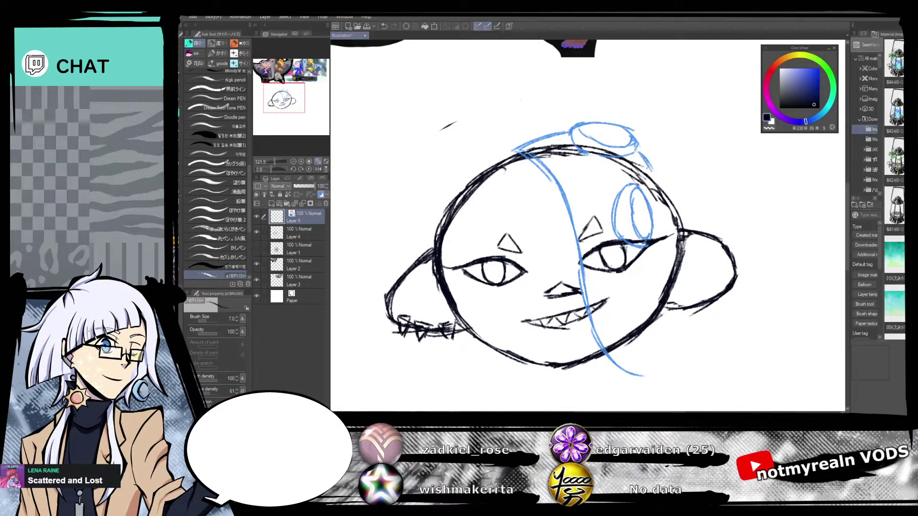
pyautogui.moveTo(643, 164); pyautogui.dragTo(661, 191)
pyautogui.moveTo(642, 151); pyautogui.dragTo(665, 212)
pyautogui.moveTo(701, 285); pyautogui.dragTo(662, 238)
pyautogui.moveTo(601, 103)
pyautogui.mouseDown()
pyautogui.moveTo(644, 184)
pyautogui.moveTo(648, 251)
pyautogui.mouseUp()
pyautogui.moveTo(640, 213)
pyautogui.mouseDown()
pyautogui.moveTo(663, 280)
pyautogui.moveTo(678, 290)
pyautogui.moveTo(646, 301)
pyautogui.mouseUp()
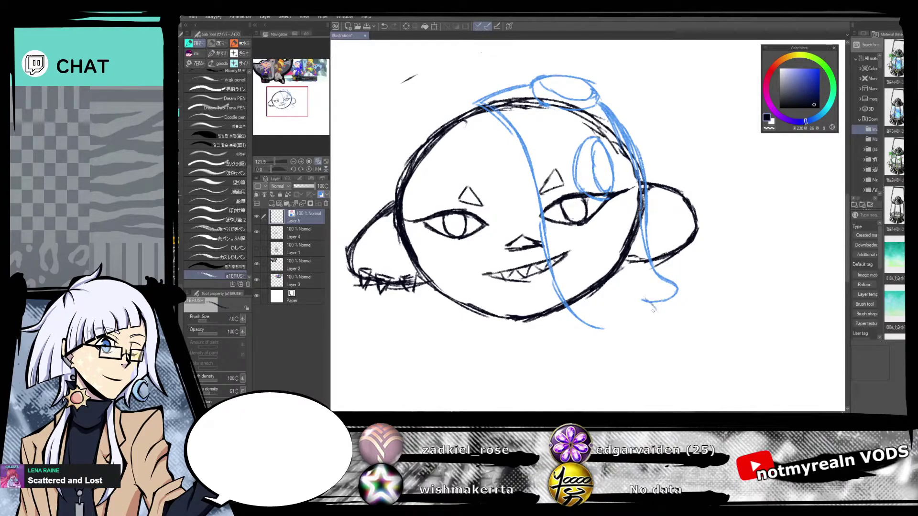
pyautogui.moveTo(655, 318)
pyautogui.mouseDown()
pyautogui.moveTo(622, 335)
pyautogui.moveTo(592, 330)
pyautogui.mouseUp()
pyautogui.moveTo(528, 114); pyautogui.dragTo(540, 156)
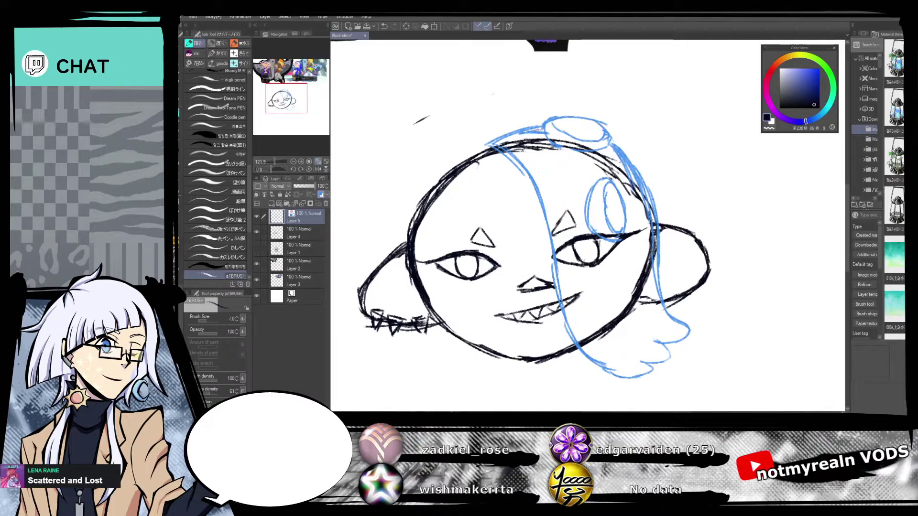
# On Layer 4, erase the right eye, brow, and the head, mouth and ear lines covered by the large hair lock.
pyautogui.click(306, 235)
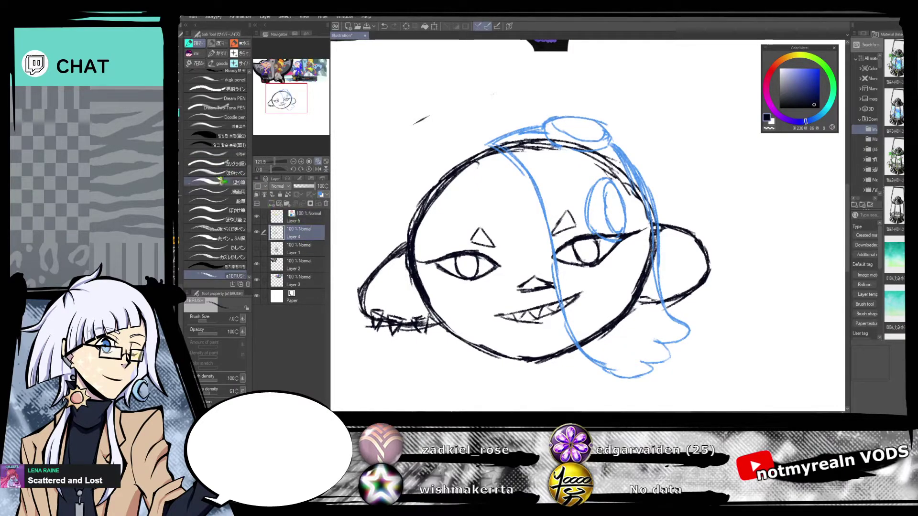
pyautogui.click(182, 183)
pyautogui.moveTo(562, 221)
pyautogui.mouseDown()
pyautogui.moveTo(571, 302)
pyautogui.moveTo(613, 244)
pyautogui.moveTo(648, 222)
pyautogui.moveTo(654, 236)
pyautogui.moveTo(651, 269)
pyautogui.moveTo(595, 324)
pyautogui.moveTo(597, 349)
pyautogui.moveTo(649, 214)
pyautogui.moveTo(616, 170)
pyautogui.moveTo(641, 216)
pyautogui.moveTo(612, 160)
pyautogui.moveTo(626, 165)
pyautogui.moveTo(502, 148)
pyautogui.mouseUp()
pyautogui.moveTo(577, 221); pyautogui.dragTo(587, 208)
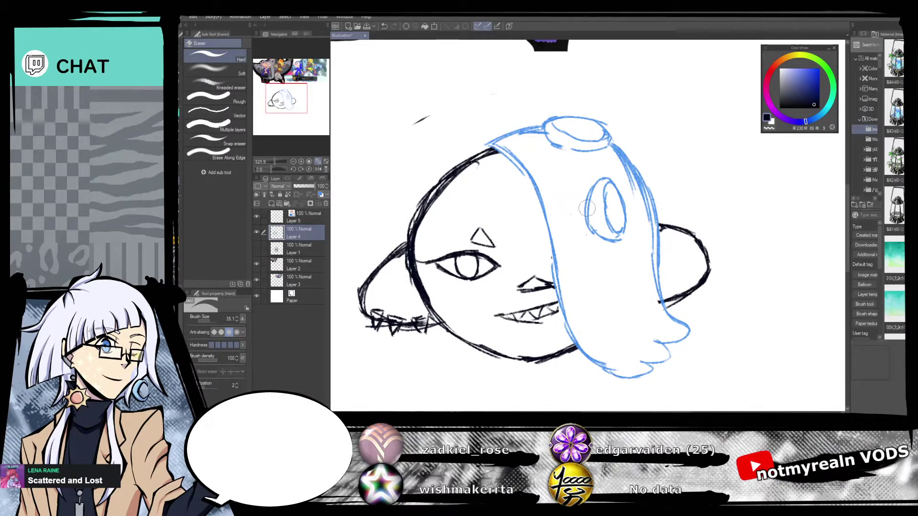
pyautogui.click(181, 115)
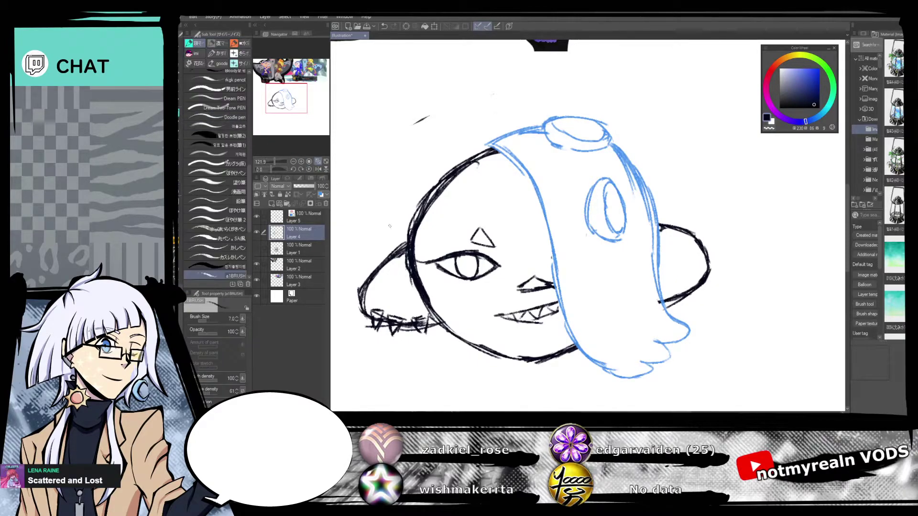
pyautogui.click(258, 232)
pyautogui.click(258, 232)
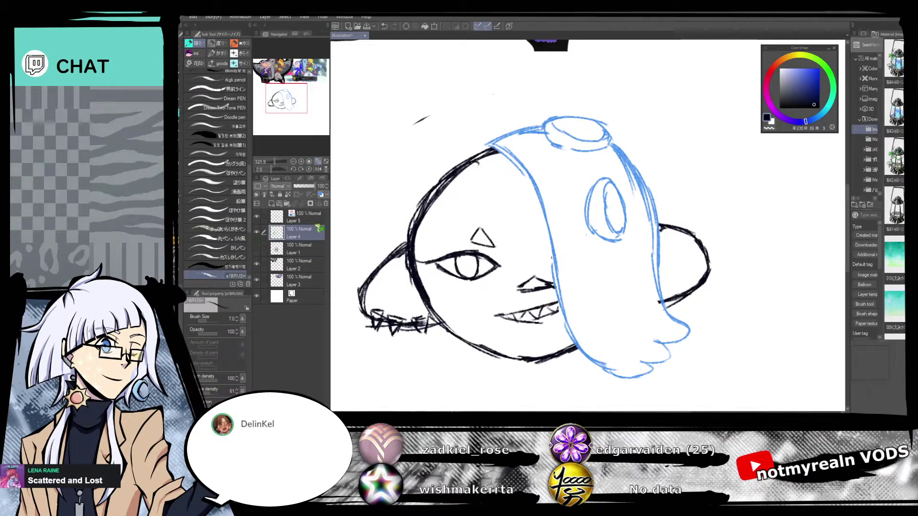
# On Layer 5, draw a curved hairline across the forehead to the left ear and an outer hair contour along the head's upper left.
pyautogui.click(301, 217)
pyautogui.moveTo(494, 189)
pyautogui.mouseDown()
pyautogui.moveTo(531, 188)
pyautogui.moveTo(491, 188)
pyautogui.moveTo(539, 179)
pyautogui.moveTo(471, 203)
pyautogui.moveTo(408, 242)
pyautogui.mouseUp()
pyautogui.moveTo(567, 273); pyautogui.dragTo(599, 282)
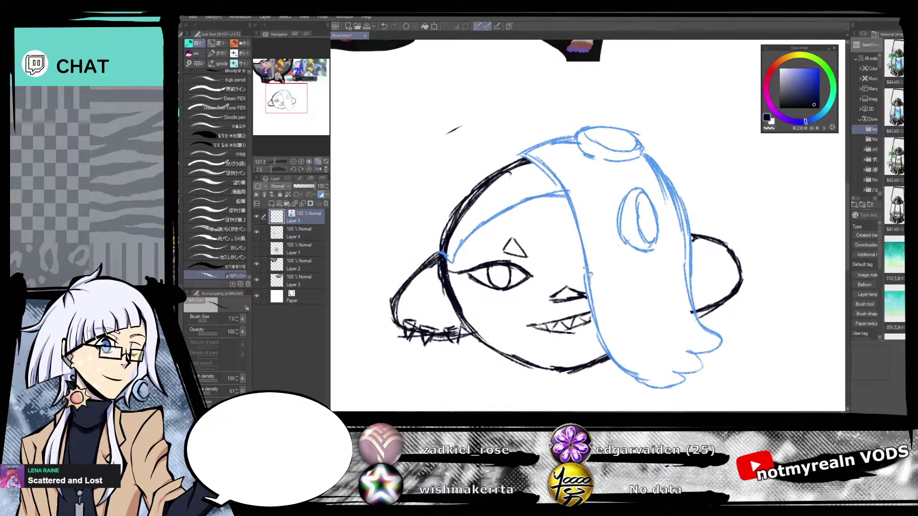
pyautogui.moveTo(492, 167)
pyautogui.mouseDown()
pyautogui.moveTo(516, 158)
pyautogui.moveTo(461, 193)
pyautogui.moveTo(437, 234)
pyautogui.mouseUp()
pyautogui.moveTo(462, 191)
pyautogui.mouseDown()
pyautogui.moveTo(432, 252)
pyautogui.moveTo(440, 130)
pyautogui.moveTo(435, 140)
pyautogui.mouseUp()
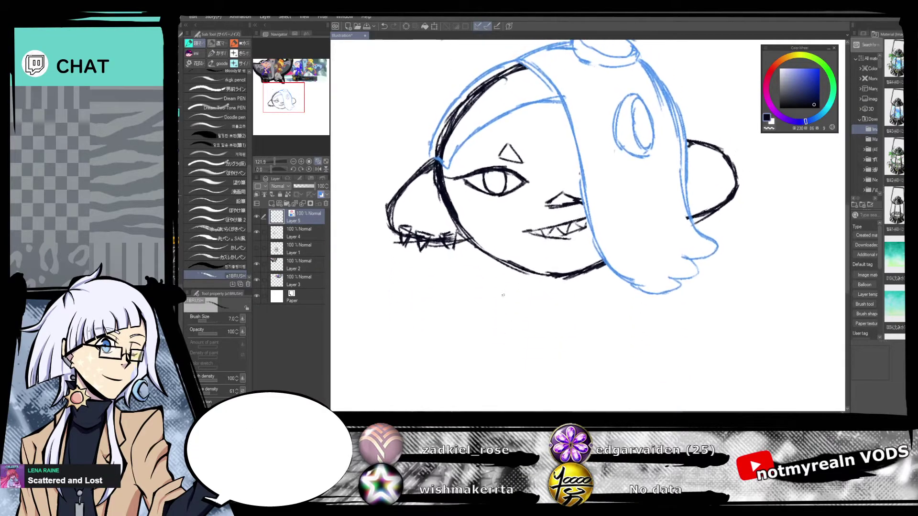
# Draw a jagged outline below the left ear, with one point sweeping outward and a second pointing down under the chin.
pyautogui.moveTo(448, 237)
pyautogui.mouseDown()
pyautogui.moveTo(417, 304)
pyautogui.moveTo(390, 313)
pyautogui.moveTo(441, 329)
pyautogui.moveTo(482, 327)
pyautogui.moveTo(483, 359)
pyautogui.mouseUp()
pyautogui.moveTo(488, 321); pyautogui.dragTo(502, 385)
pyautogui.scroll(-5, 526, 335)
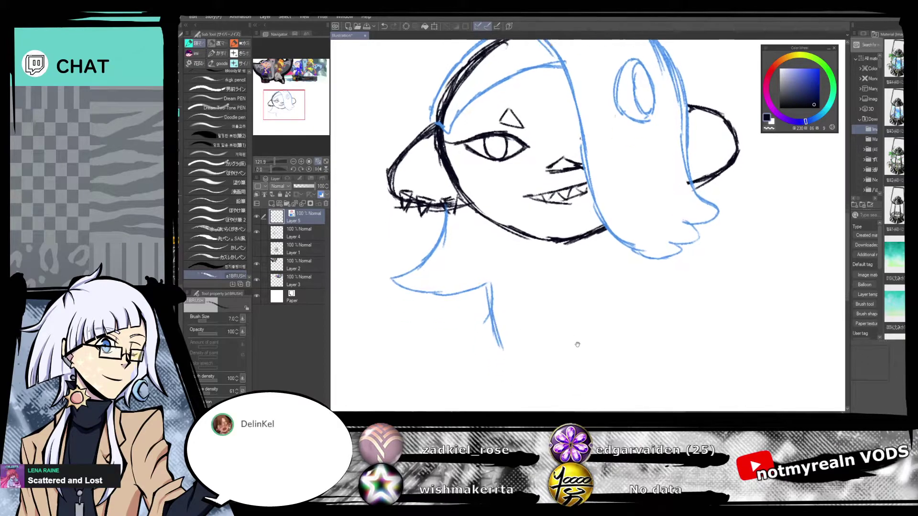
pyautogui.moveTo(572, 222); pyautogui.dragTo(533, 284)
pyautogui.moveTo(563, 239); pyautogui.dragTo(515, 291)
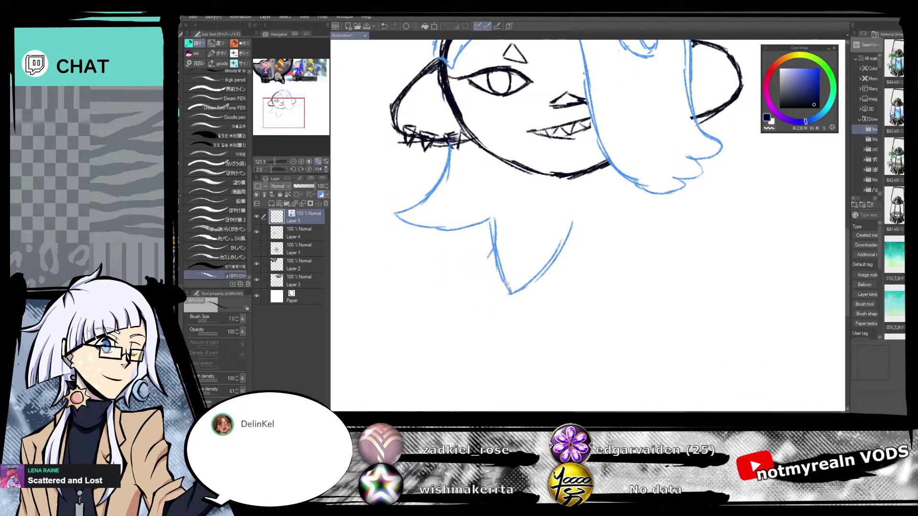
# Extend the jagged outline with a third point to the right and join it up to the large hair lock's tips.
pyautogui.moveTo(668, 219); pyautogui.dragTo(675, 255)
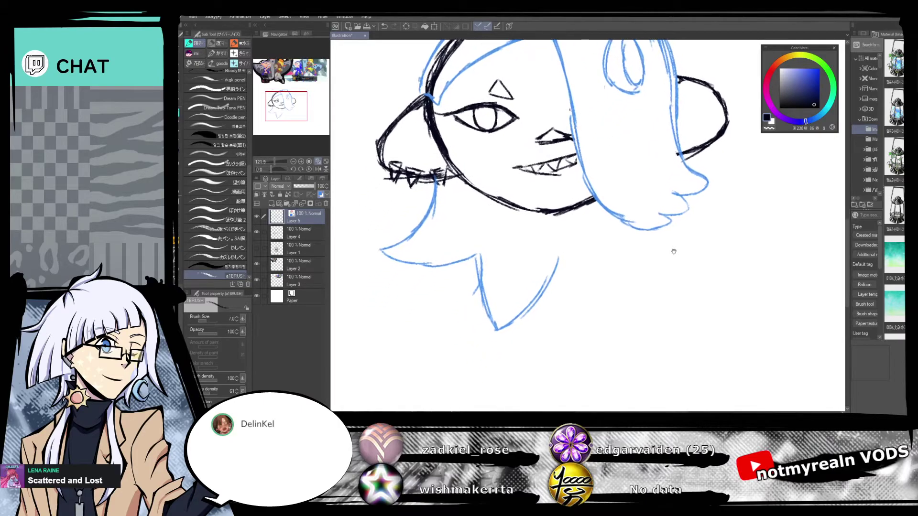
pyautogui.moveTo(558, 259)
pyautogui.mouseDown()
pyautogui.moveTo(573, 287)
pyautogui.moveTo(619, 297)
pyautogui.moveTo(602, 393)
pyautogui.mouseUp()
pyautogui.moveTo(616, 99); pyautogui.dragTo(645, 148)
pyautogui.moveTo(649, 350); pyautogui.dragTo(654, 271)
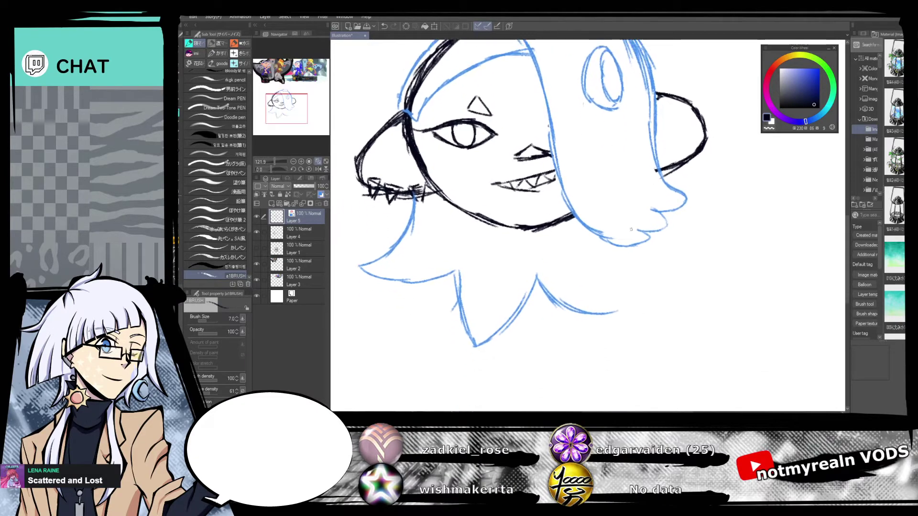
pyautogui.moveTo(622, 243)
pyautogui.mouseDown()
pyautogui.moveTo(627, 275)
pyautogui.moveTo(648, 304)
pyautogui.moveTo(609, 316)
pyautogui.moveTo(649, 297)
pyautogui.moveTo(603, 381)
pyautogui.moveTo(614, 397)
pyautogui.mouseUp()
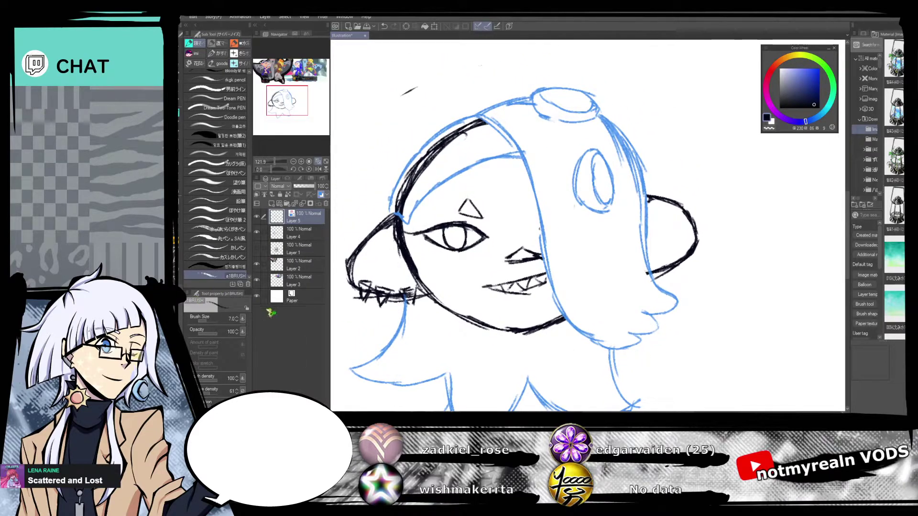
# Draw a twisted rope of small loops along the head's upper left, with two curled strands at its lower end.
pyautogui.moveTo(406, 112); pyautogui.dragTo(451, 190)
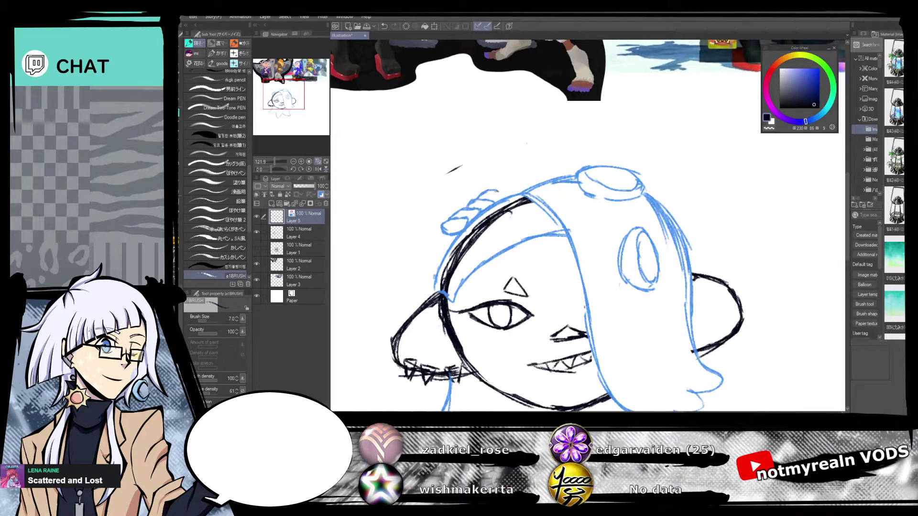
pyautogui.moveTo(493, 187); pyautogui.dragTo(520, 191)
pyautogui.moveTo(580, 140)
pyautogui.mouseDown()
pyautogui.moveTo(626, 366)
pyautogui.moveTo(433, 211)
pyautogui.moveTo(445, 248)
pyautogui.moveTo(478, 245)
pyautogui.mouseUp()
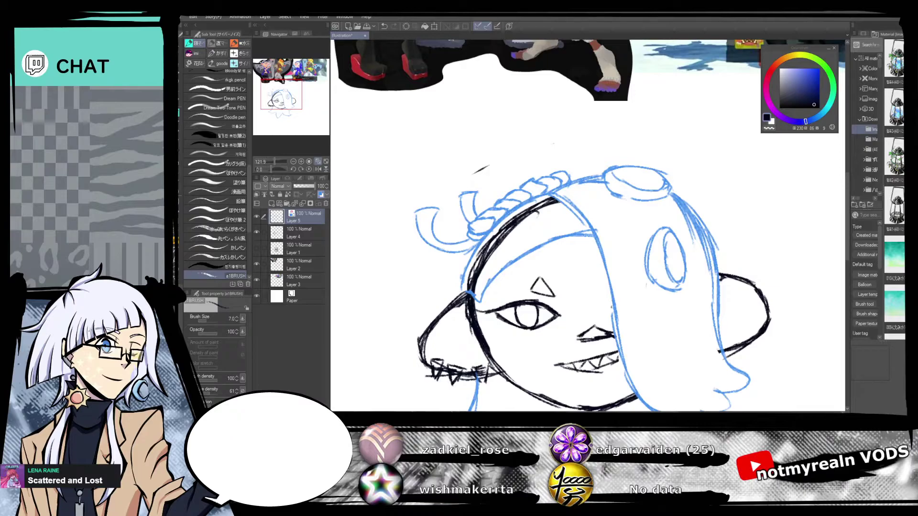
# Turn off the hair layer's blue colour, and on Layer 4 erase the head outline between the rope and the left ear.
pyautogui.moveTo(649, 344); pyautogui.dragTo(635, 261)
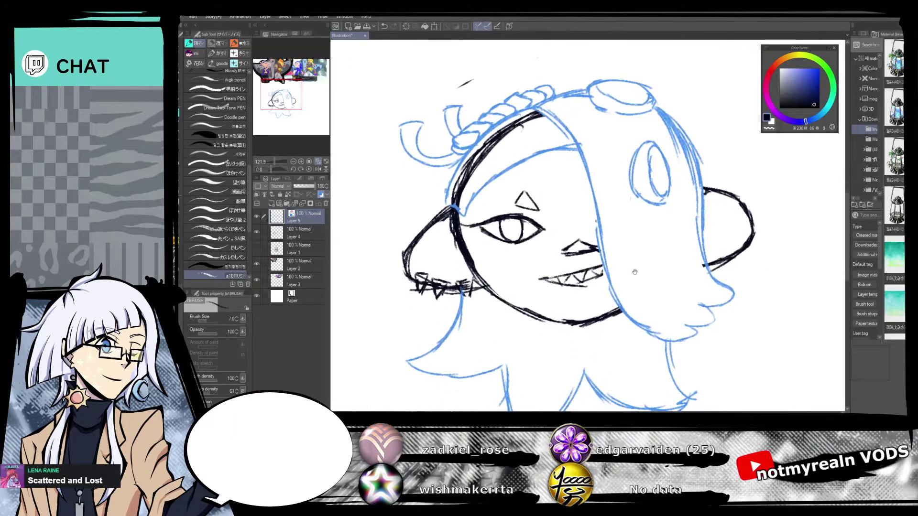
pyautogui.moveTo(645, 320); pyautogui.dragTo(627, 296)
pyautogui.click(321, 194)
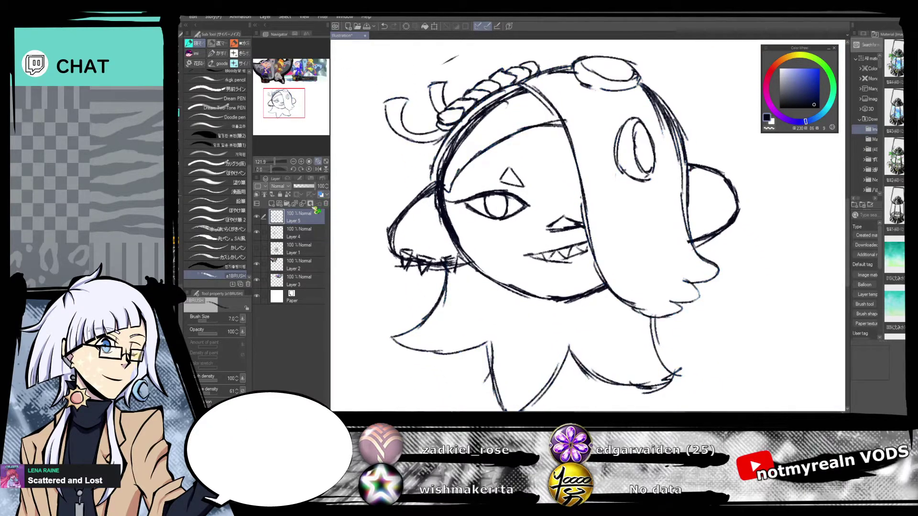
pyautogui.click(288, 238)
pyautogui.click(258, 234)
pyautogui.click(258, 234)
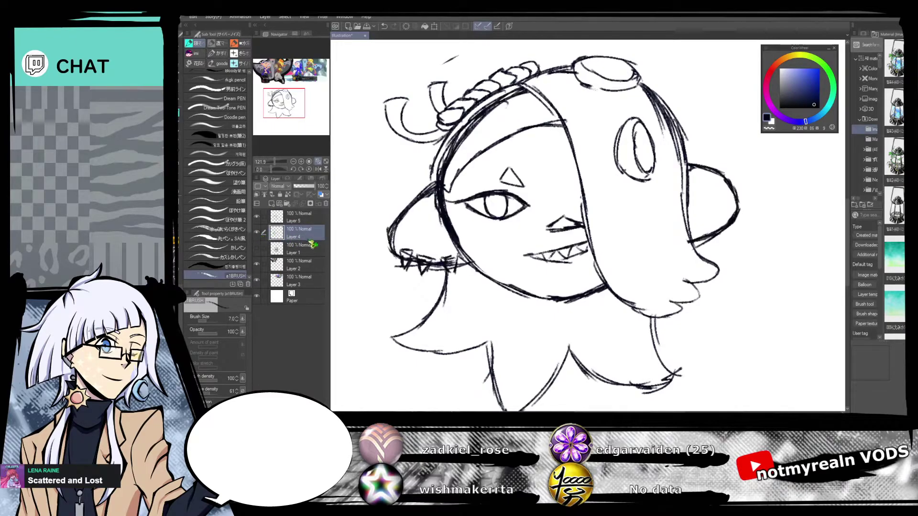
pyautogui.press('e')
pyautogui.moveTo(471, 122); pyautogui.dragTo(440, 178)
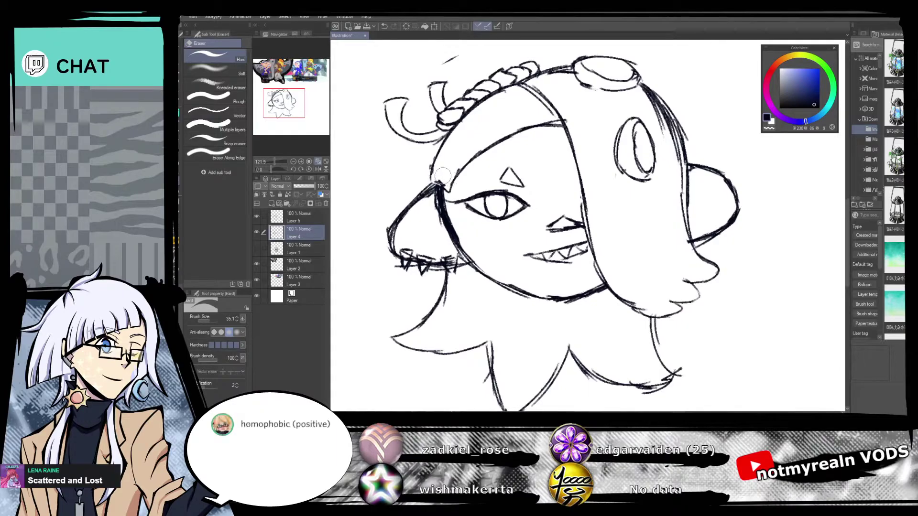
# Erase the eye and the small triangle mark above it from the second character's face on Layer 4.
pyautogui.moveTo(275, 162); pyautogui.dragTo(274, 161)
pyautogui.moveTo(585, 80)
pyautogui.mouseDown()
pyautogui.moveTo(559, 318)
pyautogui.moveTo(621, 397)
pyautogui.mouseUp()
pyautogui.moveTo(693, 379)
pyautogui.mouseDown()
pyautogui.moveTo(684, 304)
pyautogui.moveTo(617, 52)
pyautogui.mouseUp()
pyautogui.moveTo(505, 145)
pyautogui.mouseDown()
pyautogui.moveTo(499, 183)
pyautogui.moveTo(468, 217)
pyautogui.moveTo(448, 219)
pyautogui.moveTo(429, 190)
pyautogui.moveTo(429, 206)
pyautogui.moveTo(434, 181)
pyautogui.moveTo(424, 180)
pyautogui.moveTo(432, 218)
pyautogui.mouseUp()
pyautogui.moveTo(424, 186); pyautogui.dragTo(439, 230)
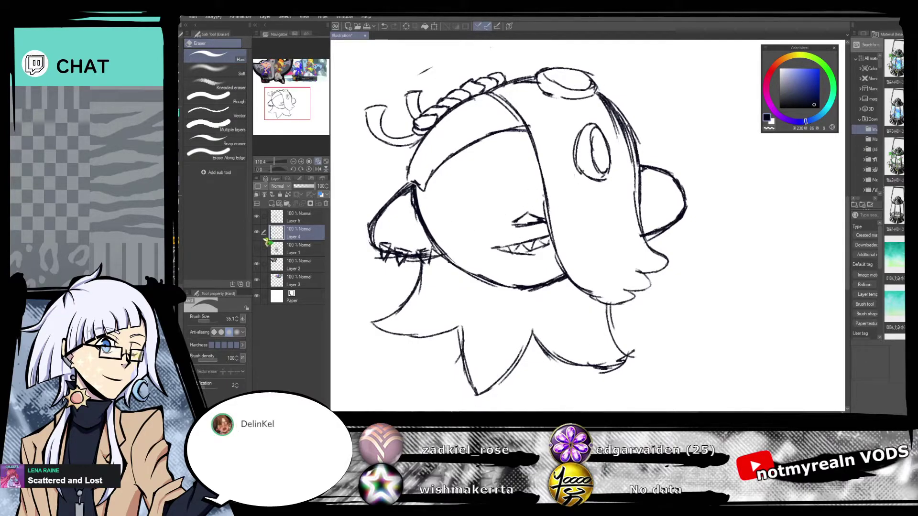
# On Layer 5, clean up the large hair lock's right outer edge by erasing the doubled lines and redrawing the contour.
pyautogui.click(311, 222)
pyautogui.moveTo(598, 99)
pyautogui.mouseDown()
pyautogui.moveTo(624, 142)
pyautogui.moveTo(619, 136)
pyautogui.moveTo(637, 239)
pyautogui.mouseUp()
pyautogui.moveTo(627, 199); pyautogui.dragTo(637, 240)
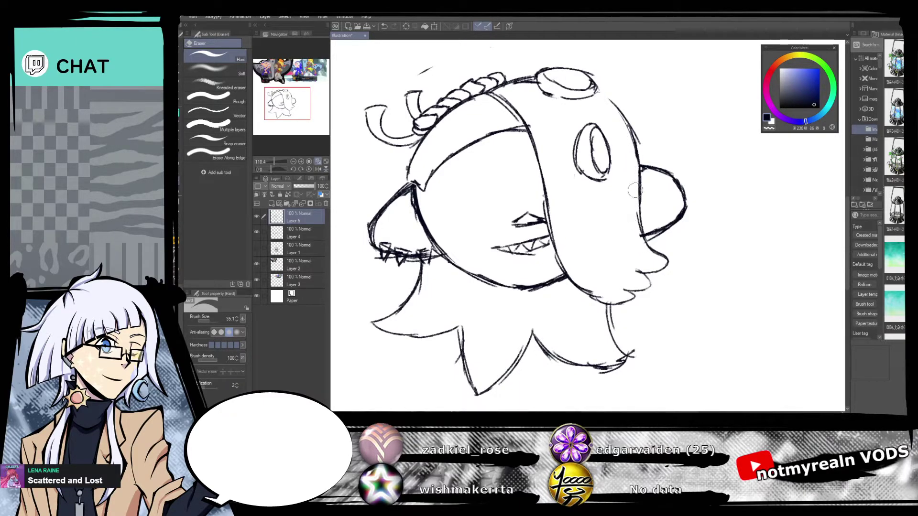
pyautogui.press('b')
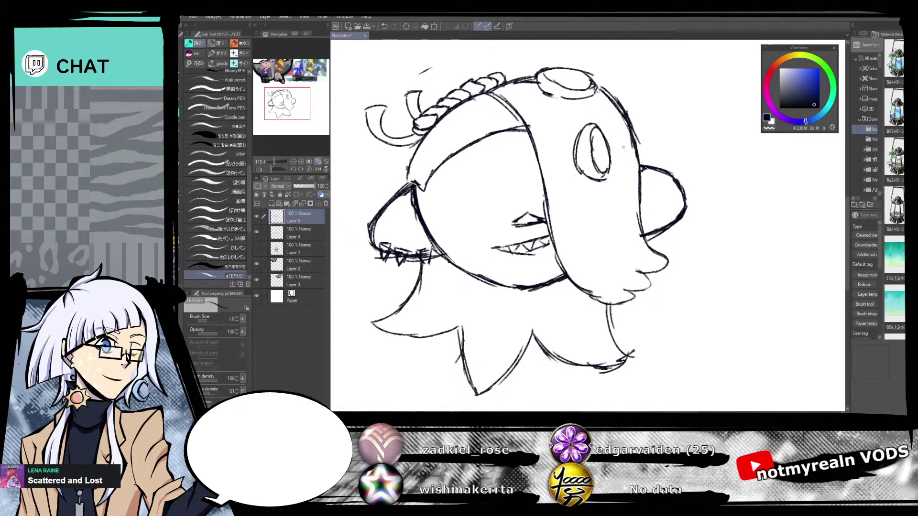
# On Layer 4, draw a wavy upper eyelid line from the left edge of the face toward the nose.
pyautogui.click(299, 234)
pyautogui.moveTo(660, 62)
pyautogui.mouseDown()
pyautogui.moveTo(679, 81)
pyautogui.moveTo(720, 376)
pyautogui.moveTo(739, 385)
pyautogui.moveTo(655, 73)
pyautogui.moveTo(741, 91)
pyautogui.mouseUp()
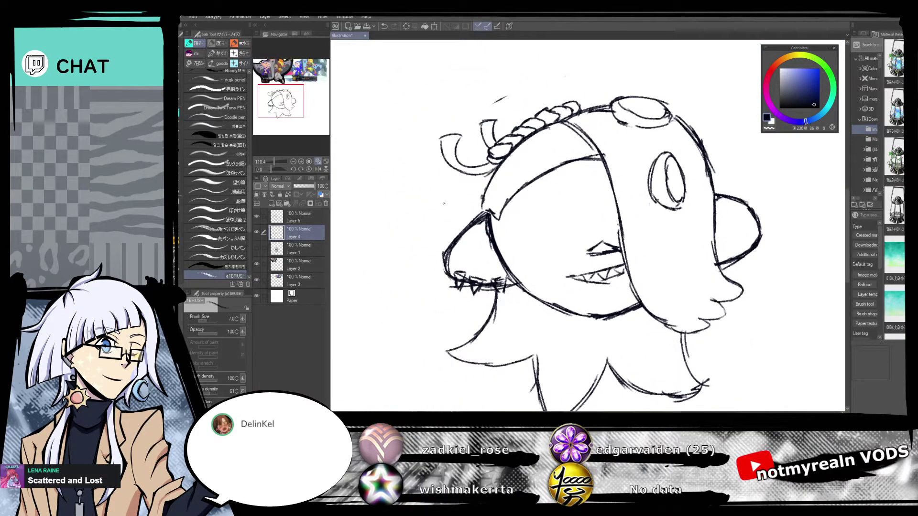
pyautogui.moveTo(274, 170); pyautogui.dragTo(267, 170)
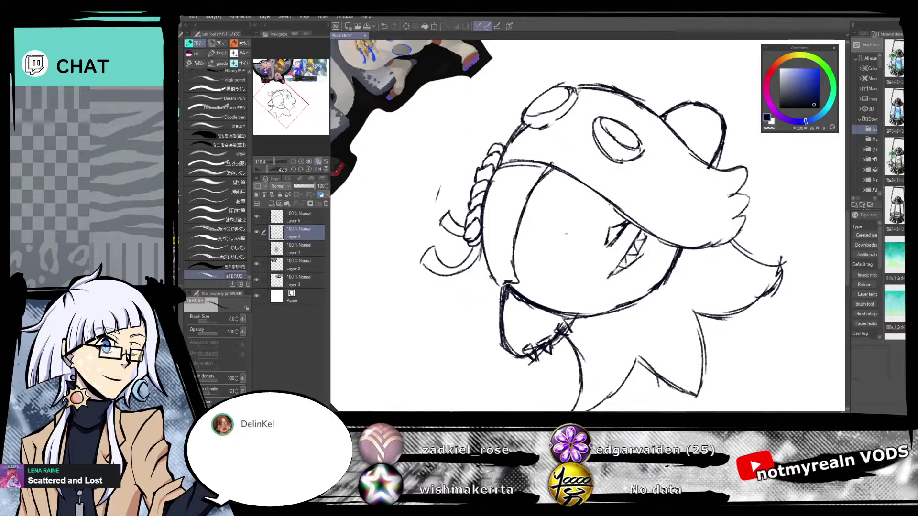
pyautogui.moveTo(588, 230)
pyautogui.mouseDown()
pyautogui.moveTo(545, 260)
pyautogui.moveTo(551, 252)
pyautogui.moveTo(540, 291)
pyautogui.mouseUp()
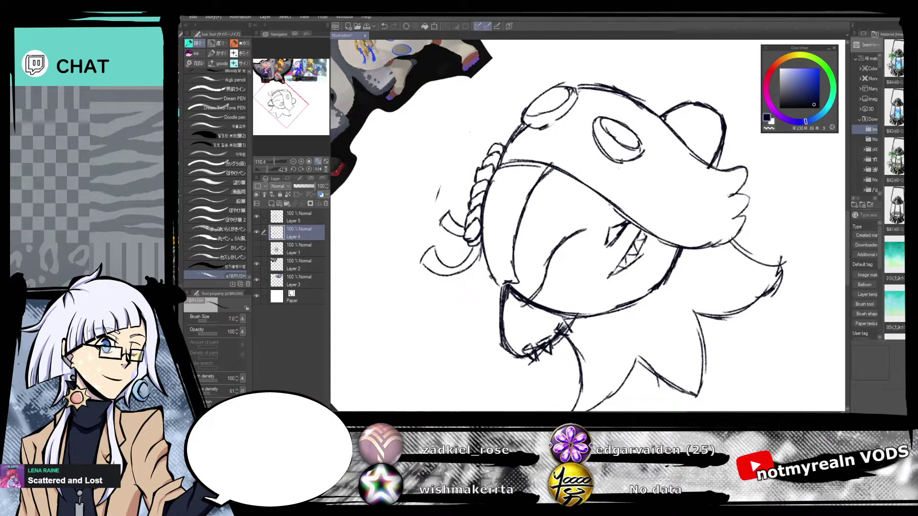
pyautogui.click(309, 169)
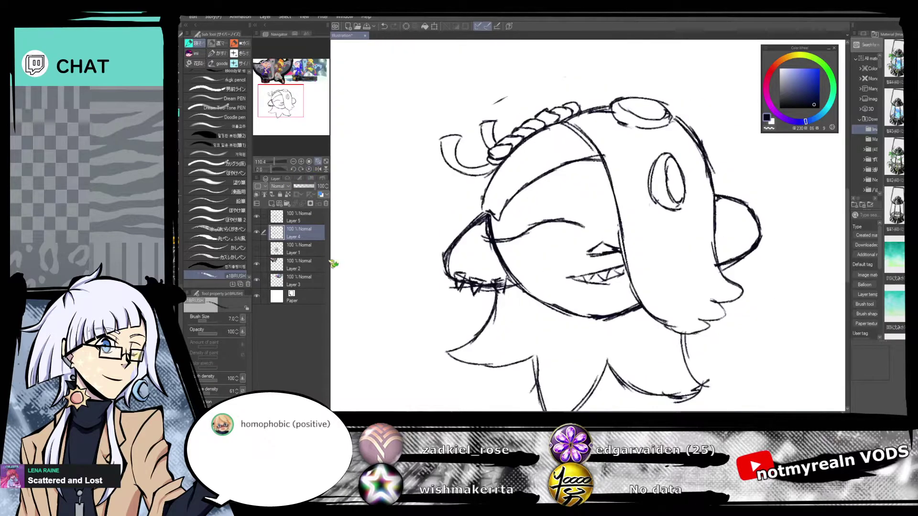
pyautogui.moveTo(711, 290); pyautogui.dragTo(698, 289)
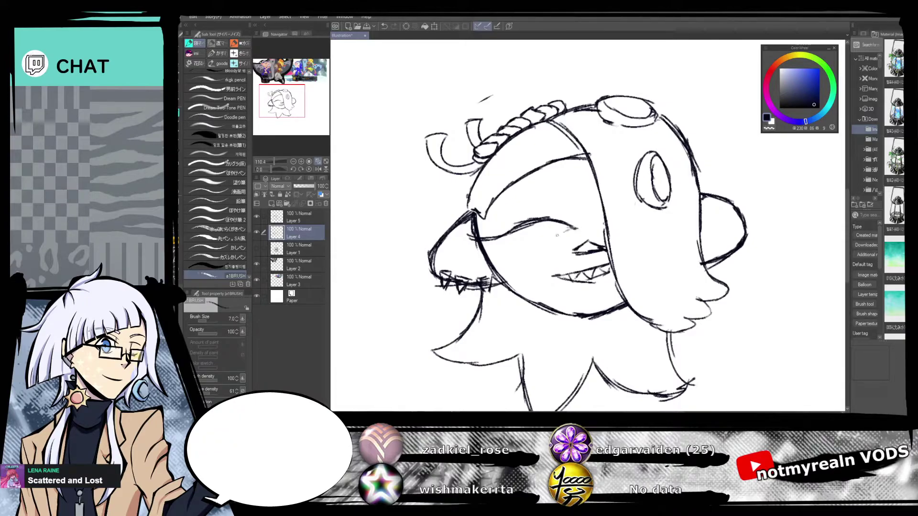
# Sketch a diamond and a long flat sliver in the blank area beside the head as shape studies, checking the reference.
pyautogui.moveTo(748, 127)
pyautogui.mouseDown()
pyautogui.moveTo(695, 230)
pyautogui.moveTo(658, 241)
pyautogui.mouseUp()
pyautogui.moveTo(580, 206); pyautogui.dragTo(633, 162)
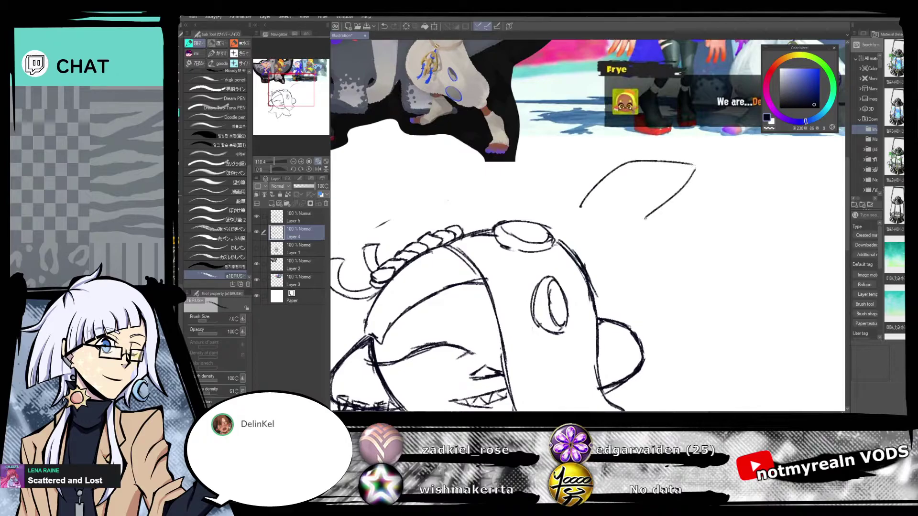
pyautogui.moveTo(731, 328); pyautogui.dragTo(690, 321)
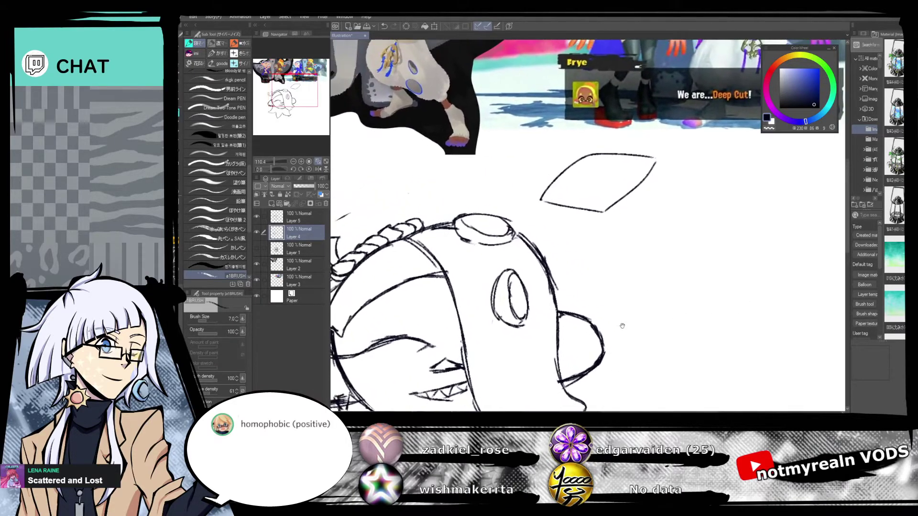
pyautogui.moveTo(621, 323); pyautogui.dragTo(746, 346)
pyautogui.moveTo(591, 126); pyautogui.dragTo(688, 324)
pyautogui.moveTo(656, 256); pyautogui.dragTo(664, 273)
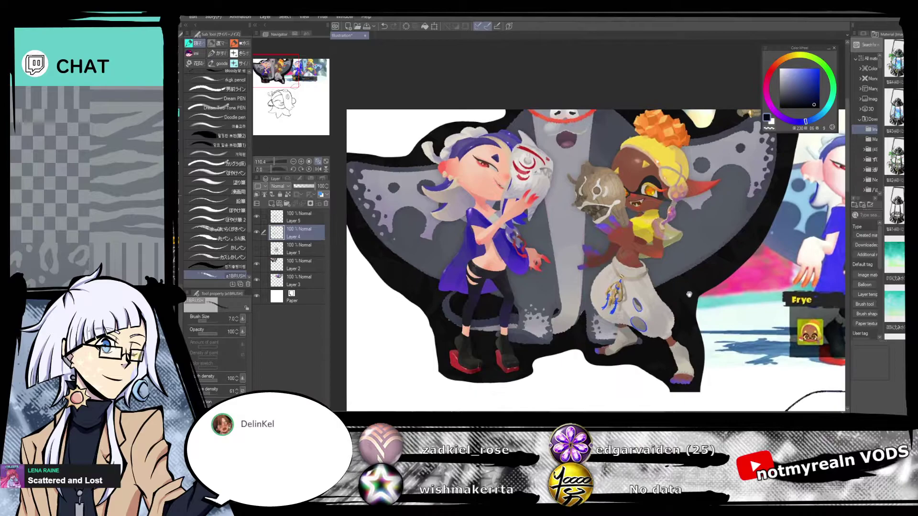
pyautogui.moveTo(741, 317); pyautogui.dragTo(462, 45)
pyautogui.moveTo(543, 233)
pyautogui.mouseDown()
pyautogui.moveTo(669, 229)
pyautogui.moveTo(551, 238)
pyautogui.mouseUp()
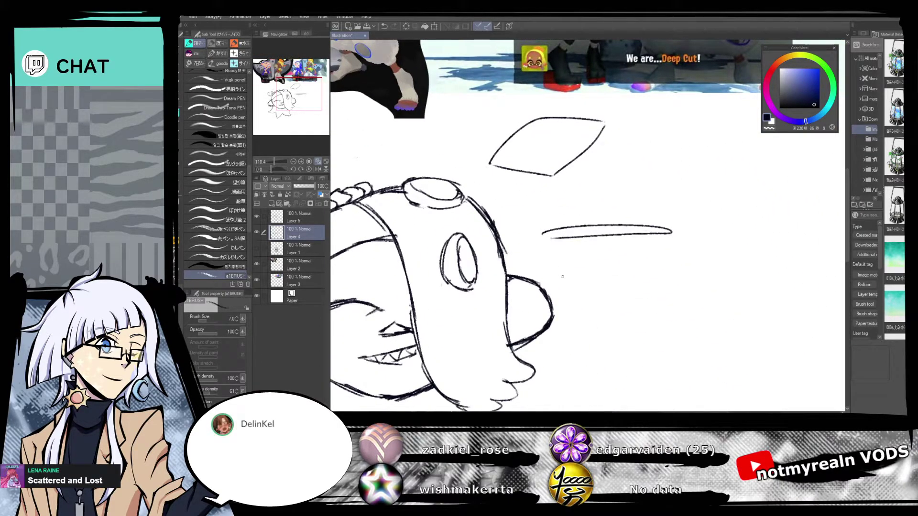
# Erase the sliver and diamond studies beside the head.
pyautogui.press('e')
pyautogui.moveTo(666, 242); pyautogui.dragTo(552, 230)
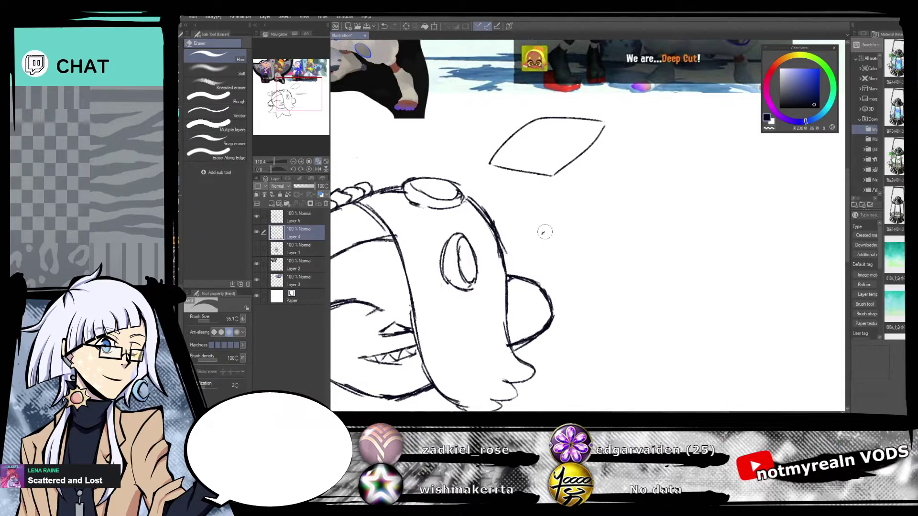
pyautogui.moveTo(574, 174)
pyautogui.mouseDown()
pyautogui.moveTo(491, 165)
pyautogui.moveTo(526, 131)
pyautogui.moveTo(576, 115)
pyautogui.moveTo(591, 136)
pyautogui.moveTo(612, 136)
pyautogui.mouseUp()
pyautogui.moveTo(518, 227); pyautogui.dragTo(686, 157)
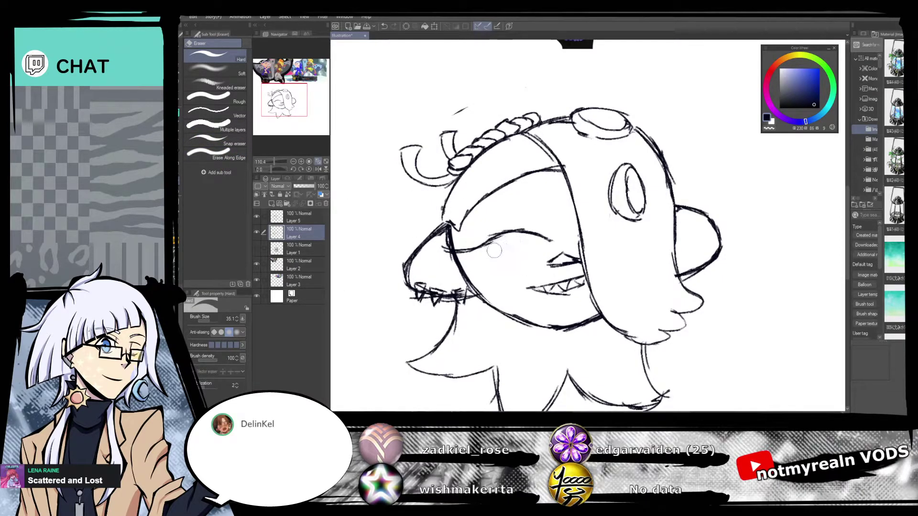
# Complete the eye under the wavy lid line with a lower lid and a round iris.
pyautogui.click(181, 113)
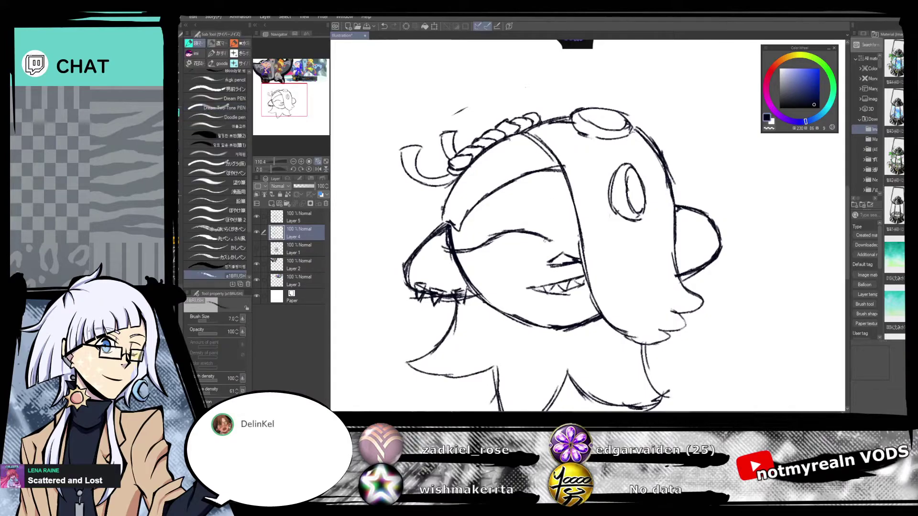
pyautogui.moveTo(517, 254)
pyautogui.mouseDown()
pyautogui.moveTo(483, 246)
pyautogui.moveTo(523, 245)
pyautogui.mouseUp()
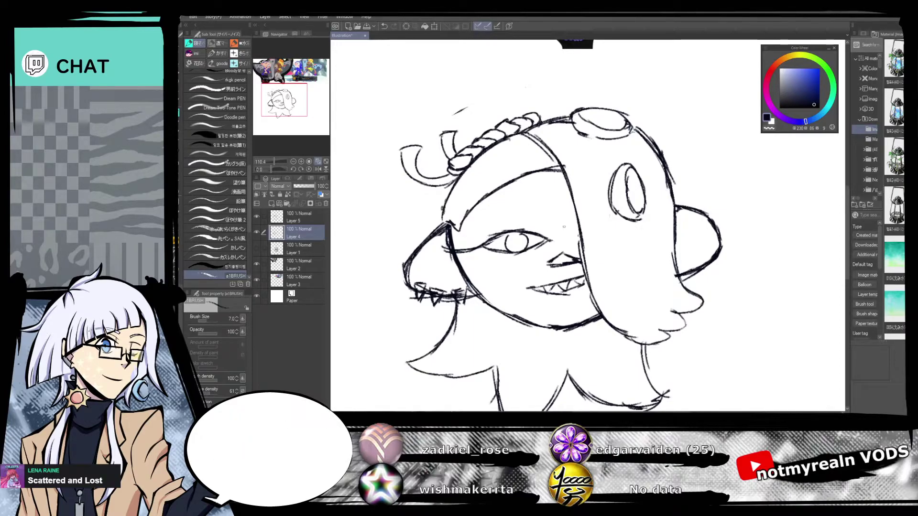
# Undo the strokes traced over the reference character's eye and erase the sketched eye from the head.
pyautogui.scroll(10, 564, 226)
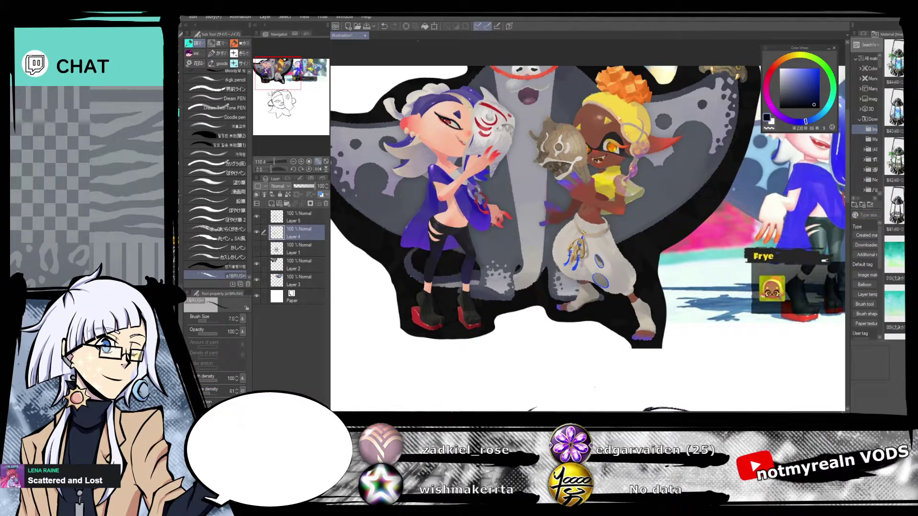
pyautogui.click(385, 27)
pyautogui.click(385, 27)
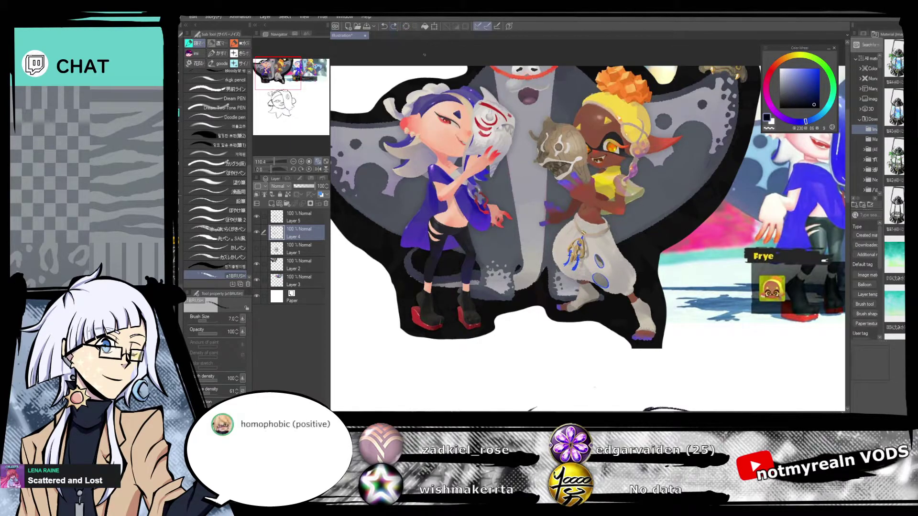
pyautogui.moveTo(282, 98); pyautogui.dragTo(287, 105)
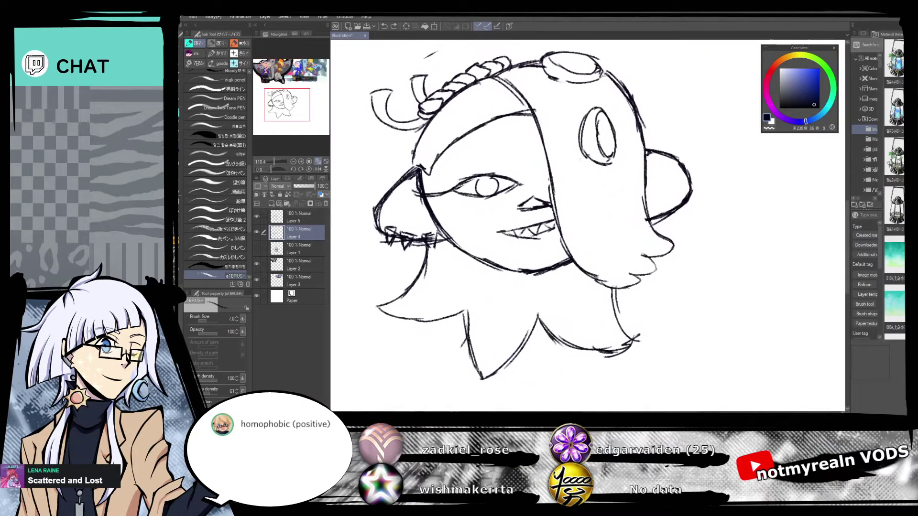
pyautogui.click(181, 184)
pyautogui.moveTo(519, 184)
pyautogui.mouseDown()
pyautogui.moveTo(474, 201)
pyautogui.moveTo(472, 189)
pyautogui.moveTo(435, 196)
pyautogui.mouseUp()
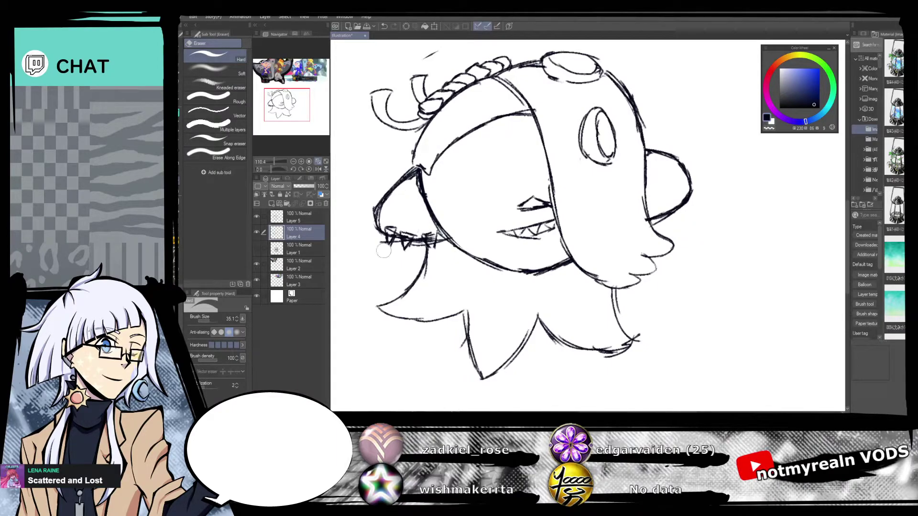
# Redraw the upper eyelid as a gentle wavy line running from the left face edge to above the nose.
pyautogui.click(181, 118)
pyautogui.moveTo(545, 221); pyautogui.dragTo(548, 228)
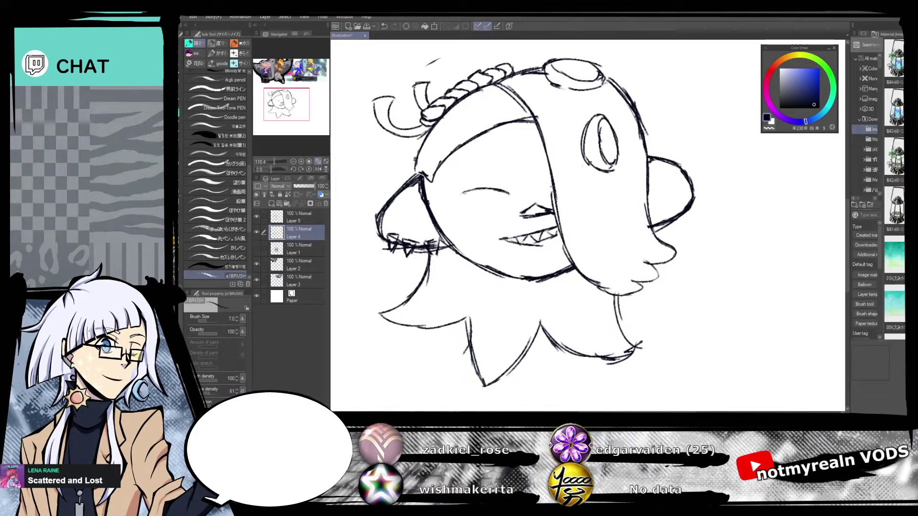
pyautogui.moveTo(462, 193); pyautogui.dragTo(483, 189)
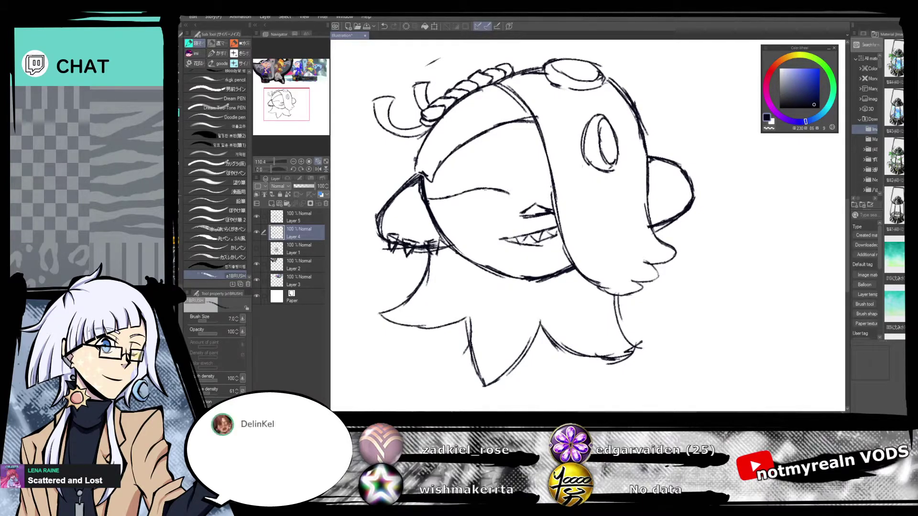
pyautogui.moveTo(457, 193); pyautogui.dragTo(486, 188)
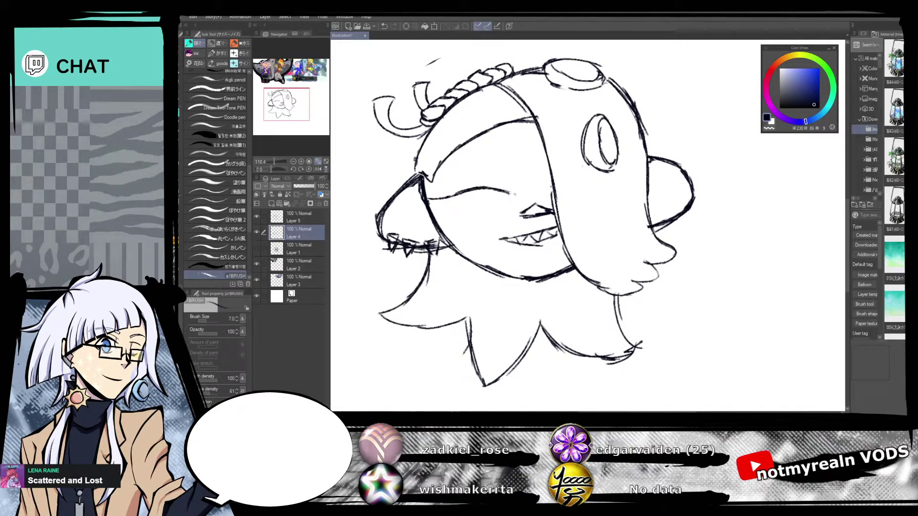
# Shade the triangular nose with dark hatching.
pyautogui.moveTo(276, 162); pyautogui.dragTo(277, 161)
pyautogui.moveTo(555, 231); pyautogui.dragTo(658, 254)
pyautogui.moveTo(588, 206)
pyautogui.mouseDown()
pyautogui.moveTo(652, 230)
pyautogui.moveTo(636, 237)
pyautogui.moveTo(653, 243)
pyautogui.mouseUp()
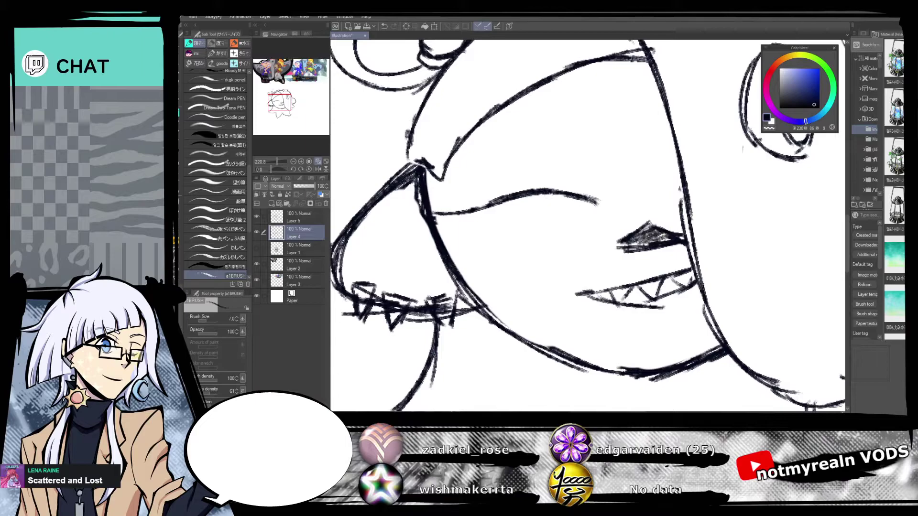
# Close the eye with a lower lid line to form a narrow almond and draw the iris inside.
pyautogui.moveTo(590, 218)
pyautogui.mouseDown()
pyautogui.moveTo(607, 215)
pyautogui.moveTo(576, 219)
pyautogui.moveTo(638, 208)
pyautogui.moveTo(555, 219)
pyautogui.moveTo(537, 205)
pyautogui.mouseUp()
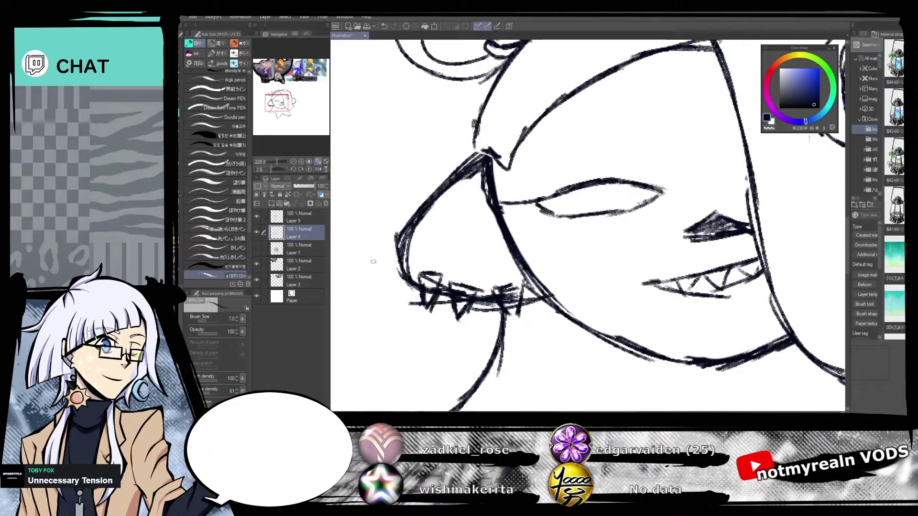
pyautogui.moveTo(278, 163); pyautogui.dragTo(275, 163)
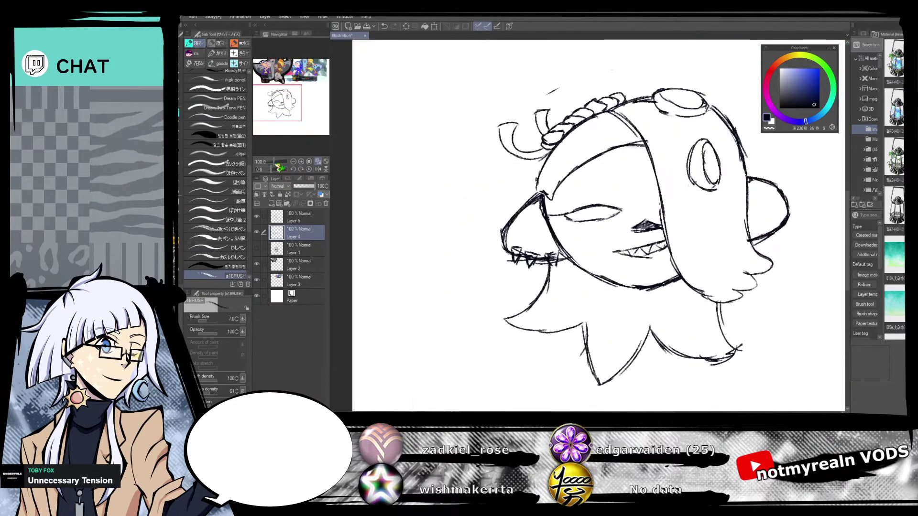
pyautogui.moveTo(586, 208)
pyautogui.mouseDown()
pyautogui.moveTo(587, 221)
pyautogui.moveTo(605, 221)
pyautogui.mouseUp()
pyautogui.moveTo(714, 293)
pyautogui.mouseDown()
pyautogui.moveTo(660, 267)
pyautogui.moveTo(637, 316)
pyautogui.mouseUp()
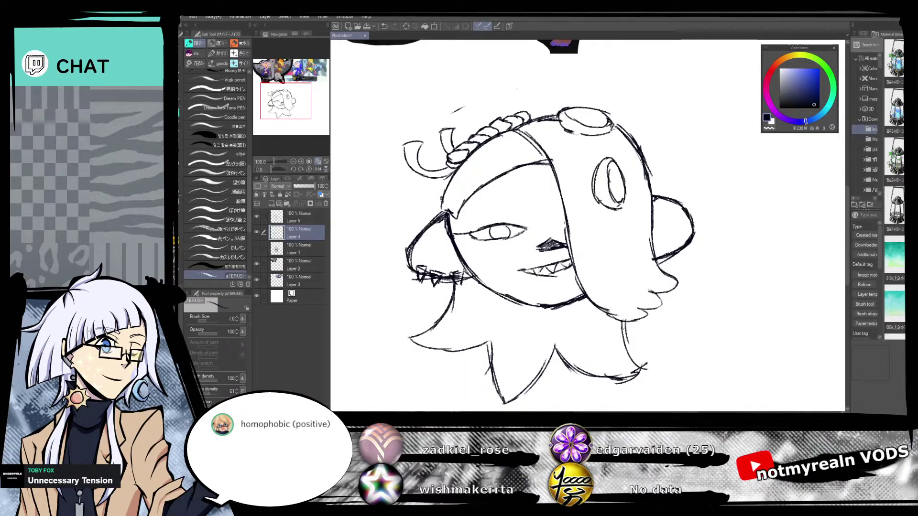
# Thicken the upper eyelid into a dark wing tapering to a point at the eye's outer corner.
pyautogui.moveTo(277, 162); pyautogui.dragTo(278, 175)
pyautogui.click(276, 170)
pyautogui.moveTo(438, 49); pyautogui.dragTo(455, 137)
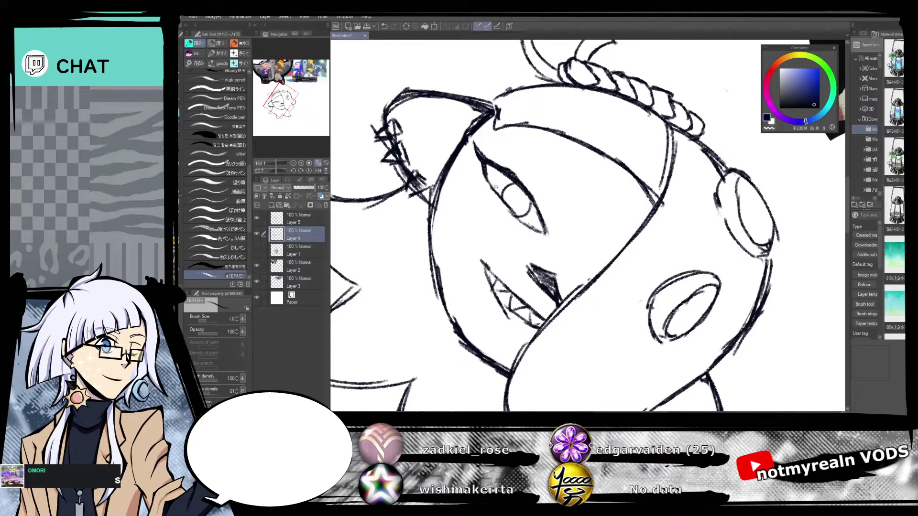
pyautogui.moveTo(276, 172); pyautogui.dragTo(280, 175)
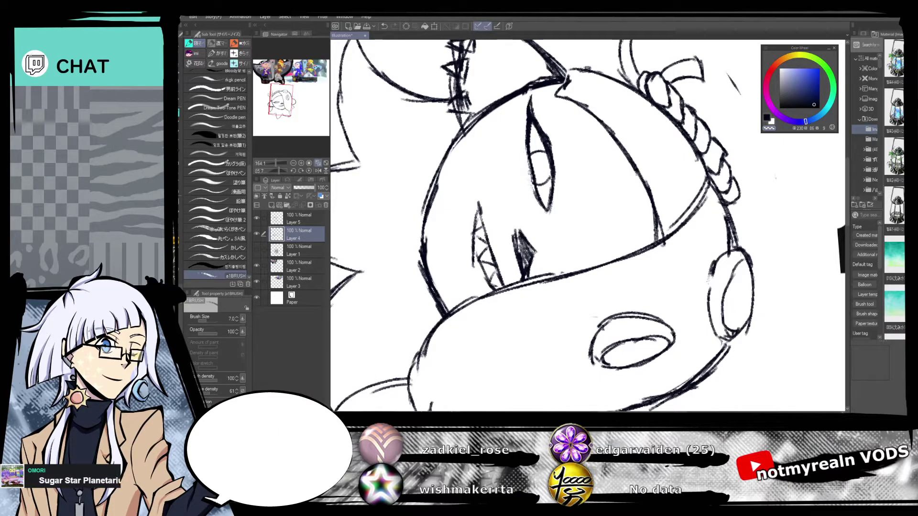
pyautogui.click(309, 171)
pyautogui.moveTo(676, 354)
pyautogui.mouseDown()
pyautogui.moveTo(644, 265)
pyautogui.moveTo(645, 286)
pyautogui.moveTo(642, 277)
pyautogui.mouseUp()
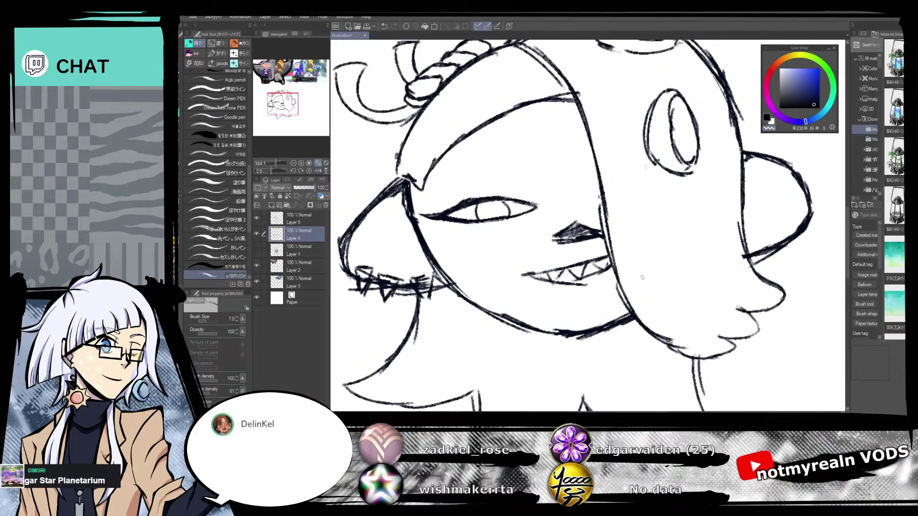
# Redraw the eye's lower lid line and refine the iris between the lids.
pyautogui.moveTo(274, 171); pyautogui.dragTo(265, 172)
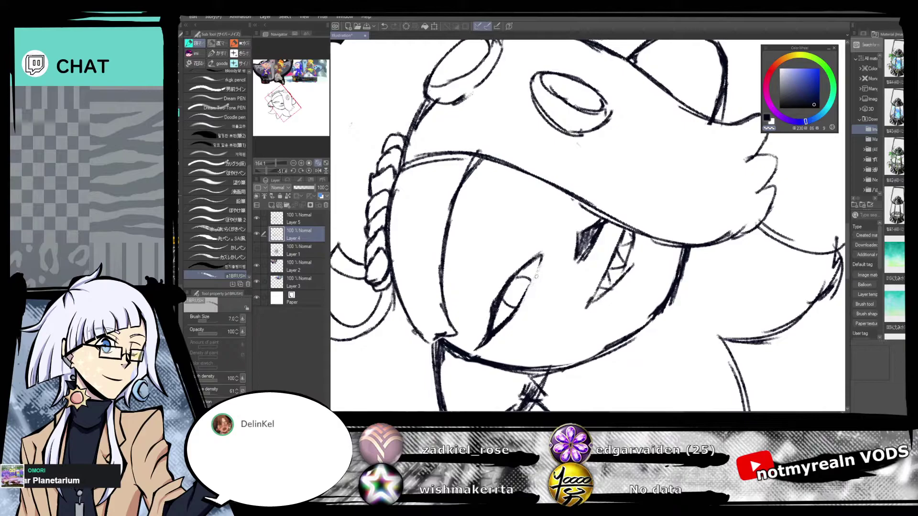
pyautogui.click(308, 171)
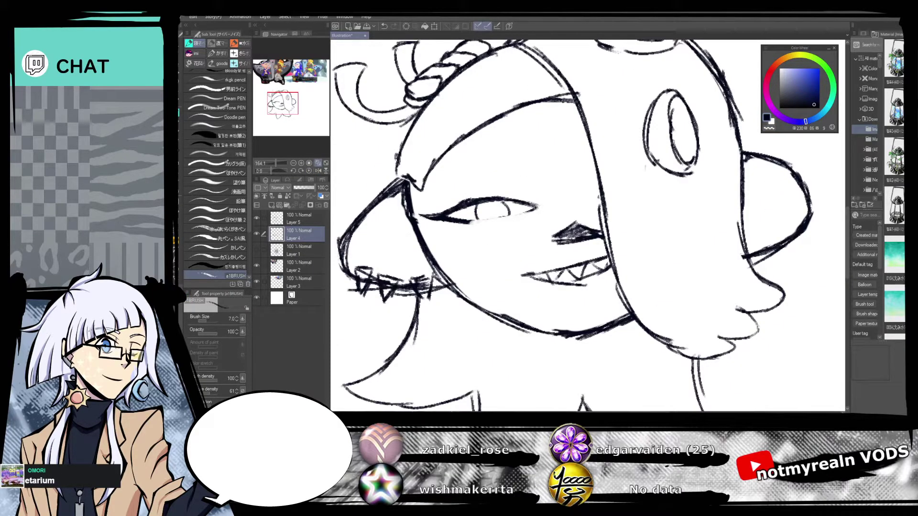
pyautogui.moveTo(532, 208)
pyautogui.mouseDown()
pyautogui.moveTo(505, 223)
pyautogui.moveTo(474, 222)
pyautogui.mouseUp()
pyautogui.moveTo(643, 167); pyautogui.dragTo(645, 219)
pyautogui.moveTo(639, 302); pyautogui.dragTo(654, 273)
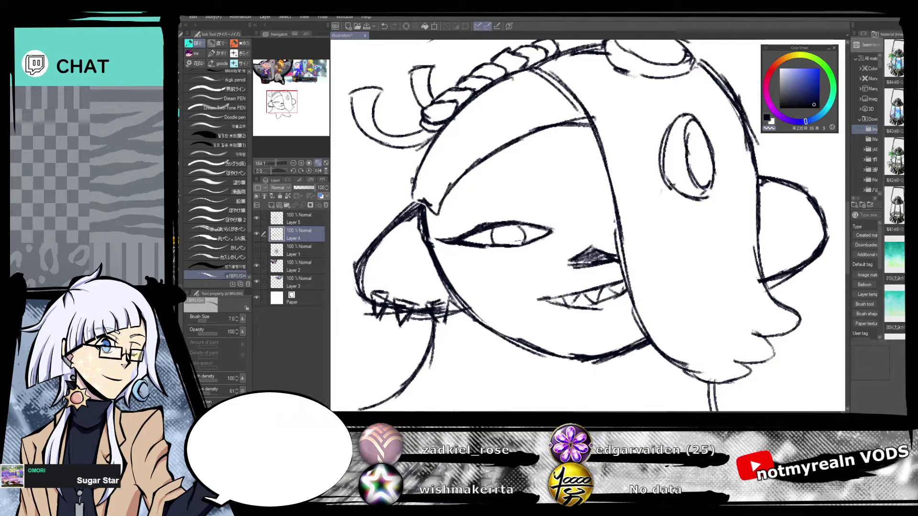
pyautogui.press('c')
pyautogui.moveTo(518, 223); pyautogui.dragTo(522, 244)
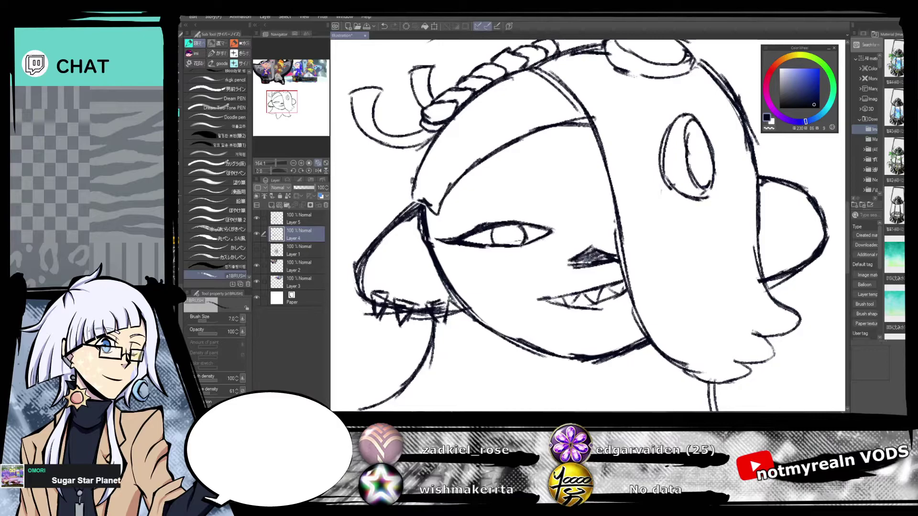
# Draw a small triangle mark above the inner part of the eye.
pyautogui.moveTo(277, 163); pyautogui.dragTo(276, 168)
pyautogui.moveTo(549, 206)
pyautogui.mouseDown()
pyautogui.moveTo(533, 194)
pyautogui.moveTo(525, 211)
pyautogui.mouseUp()
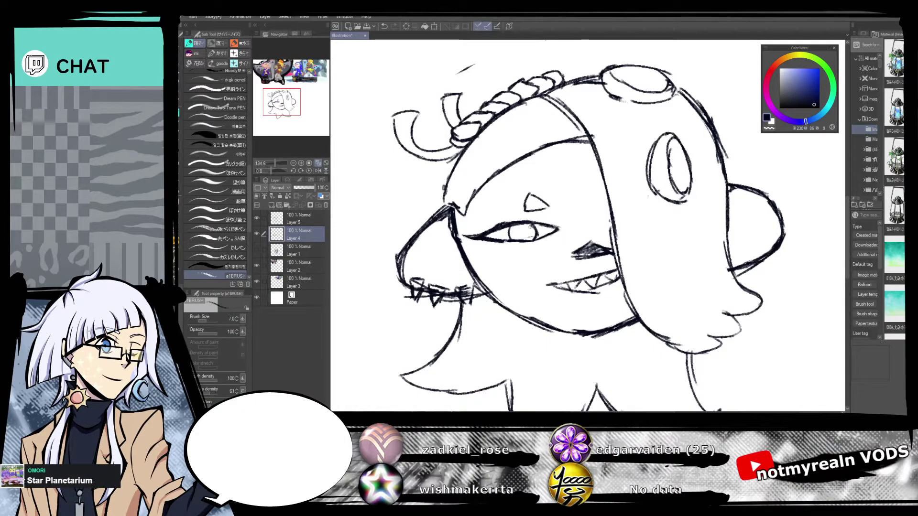
# Draw a slit pupil inside the iris, then erase the nose and redraw it as a smaller dark mark.
pyautogui.moveTo(727, 319)
pyautogui.mouseDown()
pyautogui.moveTo(693, 294)
pyautogui.moveTo(693, 328)
pyautogui.moveTo(680, 305)
pyautogui.mouseUp()
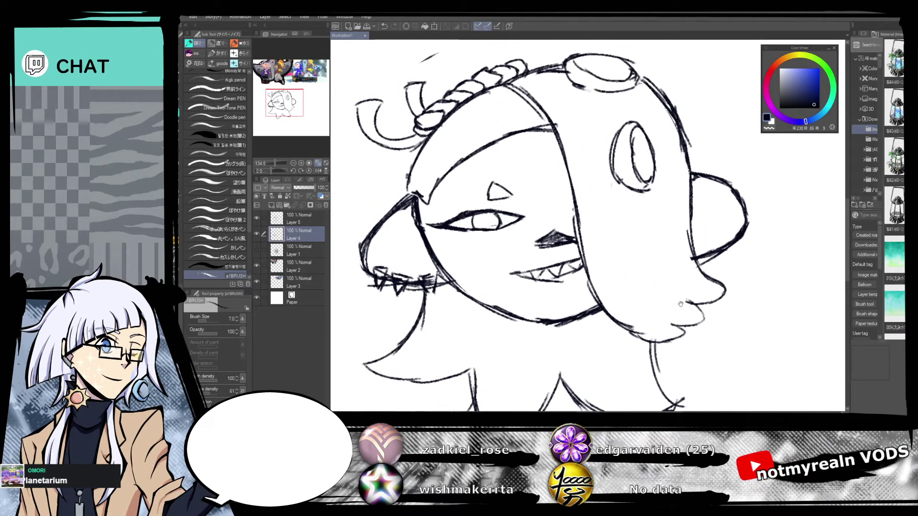
pyautogui.moveTo(473, 220)
pyautogui.mouseDown()
pyautogui.moveTo(501, 213)
pyautogui.moveTo(482, 225)
pyautogui.mouseUp()
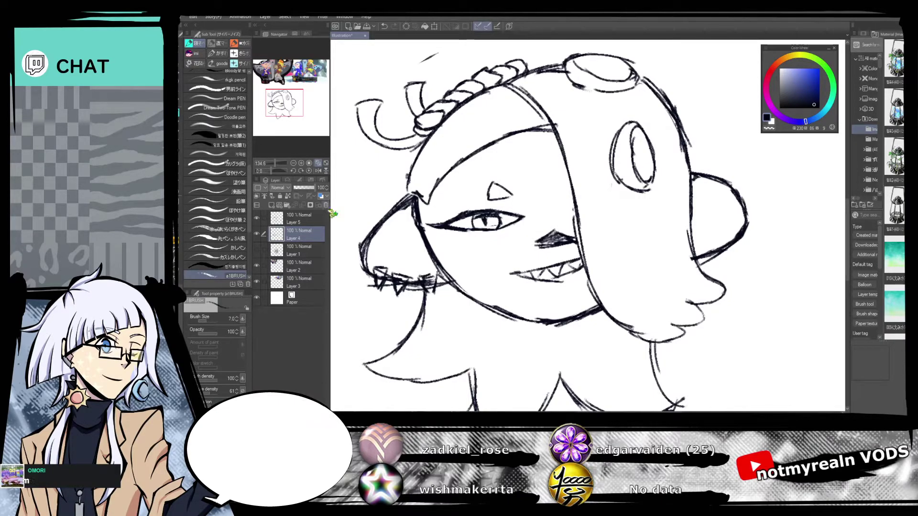
pyautogui.moveTo(279, 164)
pyautogui.mouseDown()
pyautogui.moveTo(273, 168)
pyautogui.moveTo(286, 167)
pyautogui.mouseUp()
pyautogui.click(275, 164)
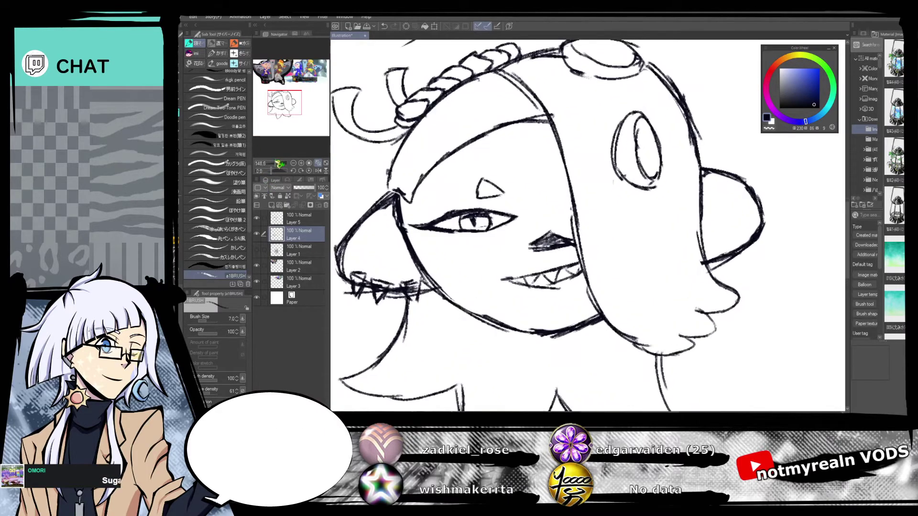
pyautogui.press('e')
pyautogui.moveTo(545, 238); pyautogui.dragTo(563, 234)
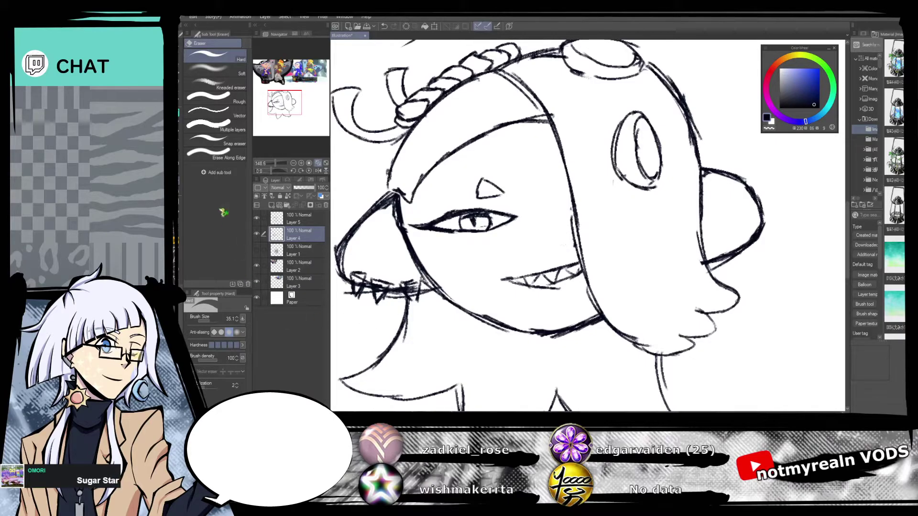
pyautogui.press('p')
pyautogui.moveTo(541, 247)
pyautogui.mouseDown()
pyautogui.moveTo(567, 241)
pyautogui.moveTo(554, 245)
pyautogui.mouseUp()
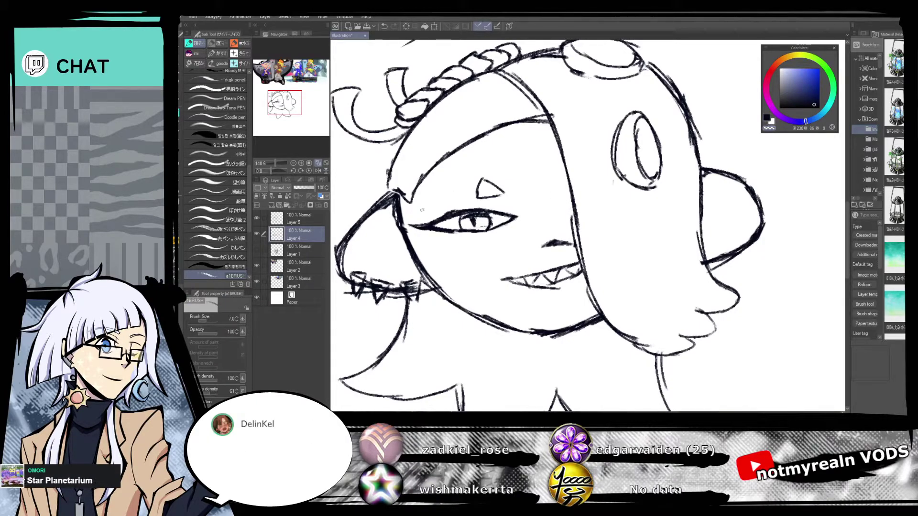
# Strengthen the lines of the toothed smile and clean the doubled line along the hair parting.
pyautogui.click(327, 224)
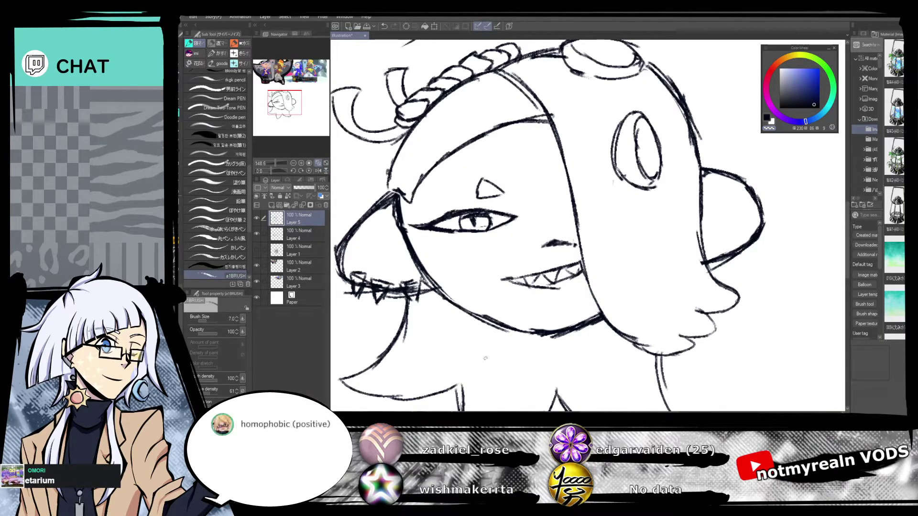
pyautogui.click(305, 239)
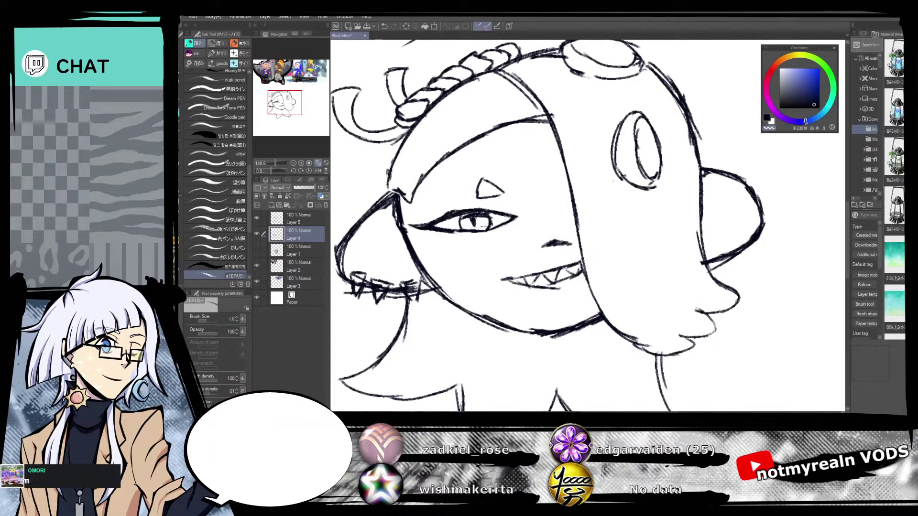
pyautogui.click(300, 222)
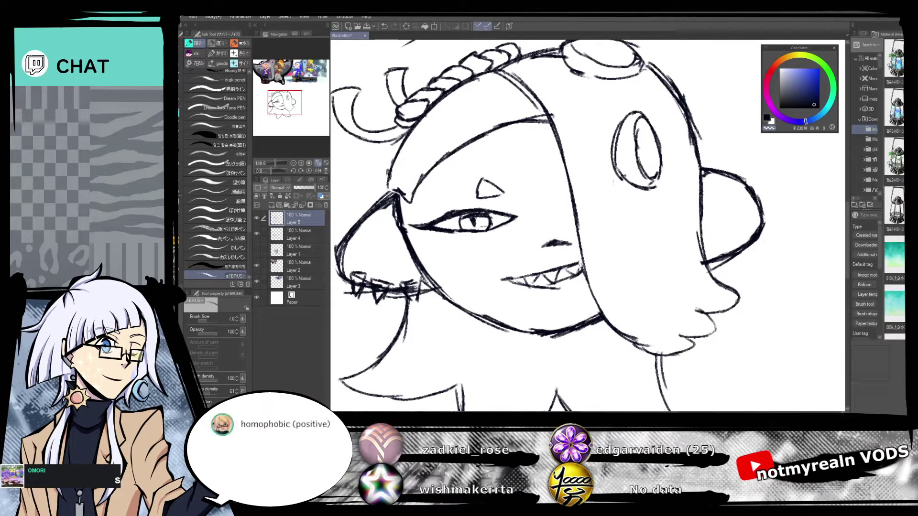
pyautogui.click(302, 236)
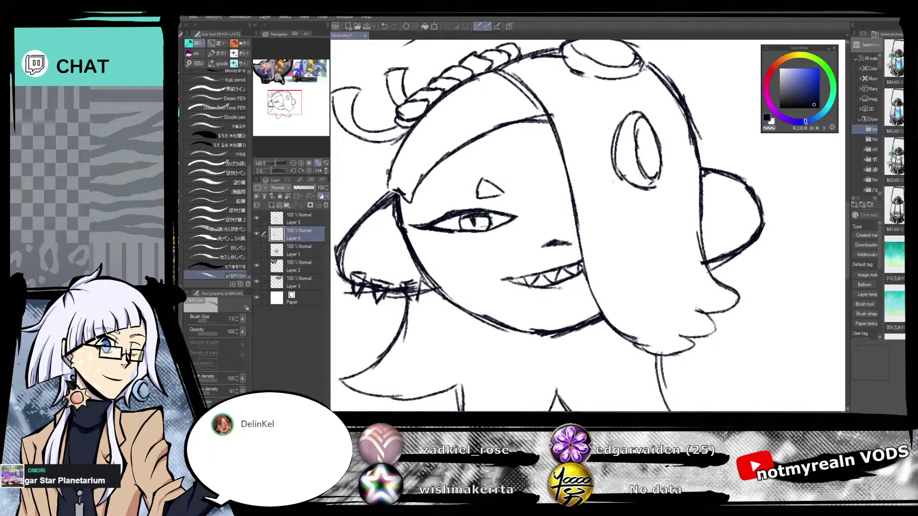
pyautogui.moveTo(549, 261); pyautogui.dragTo(587, 303)
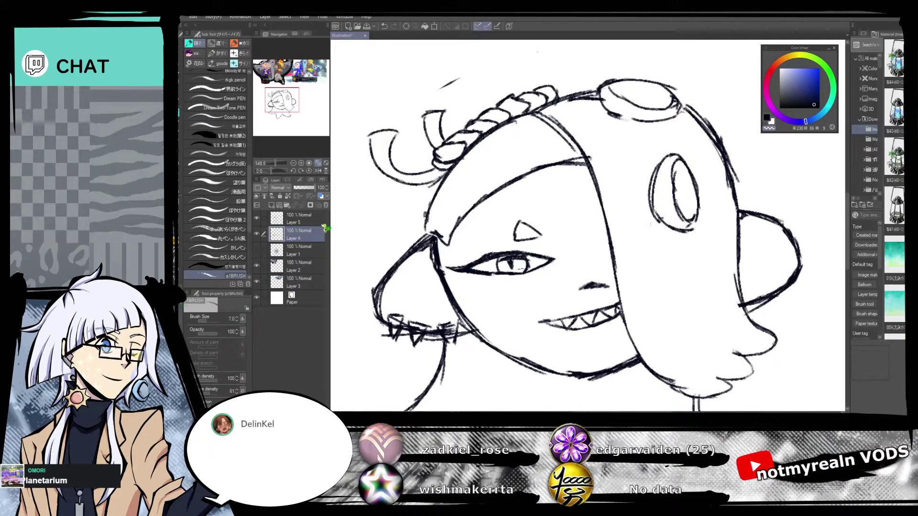
pyautogui.click(308, 219)
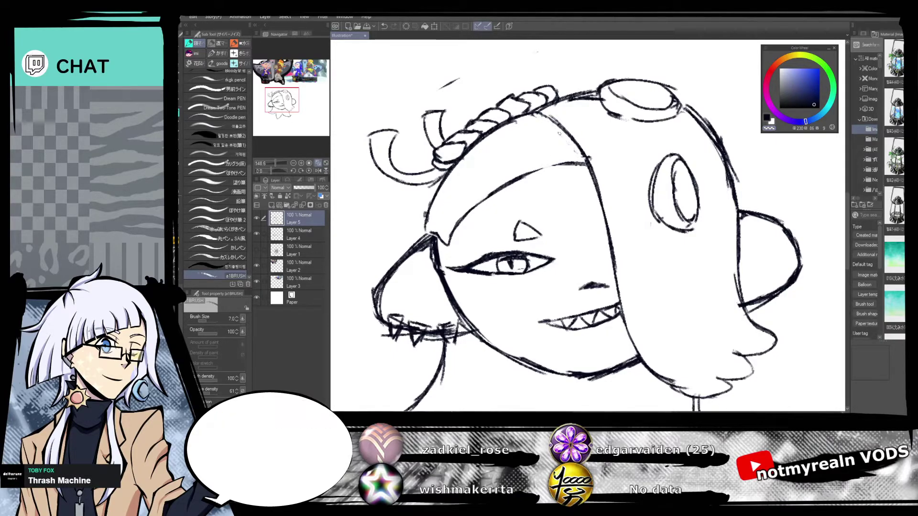
# Merge the top layer into the sketch layer below and shift the head sketch slightly left on the canvas.
pyautogui.moveTo(276, 163); pyautogui.dragTo(271, 170)
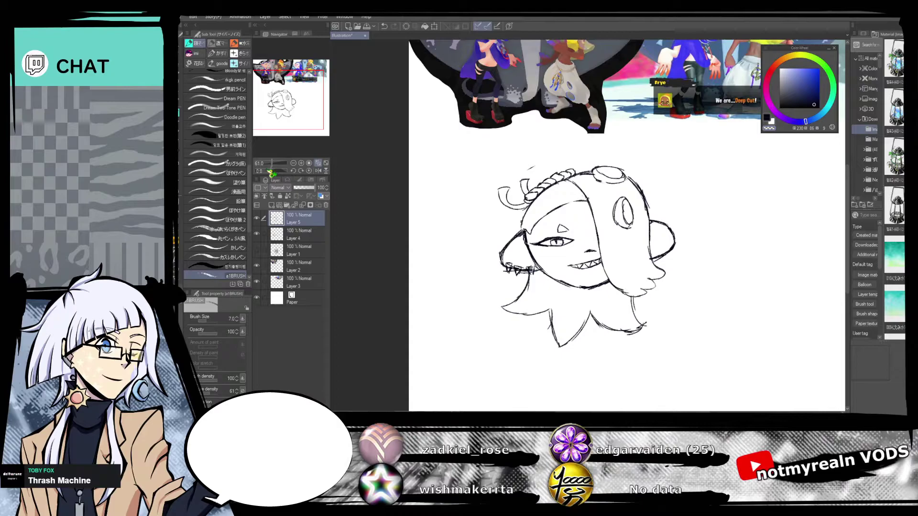
pyautogui.click(181, 79)
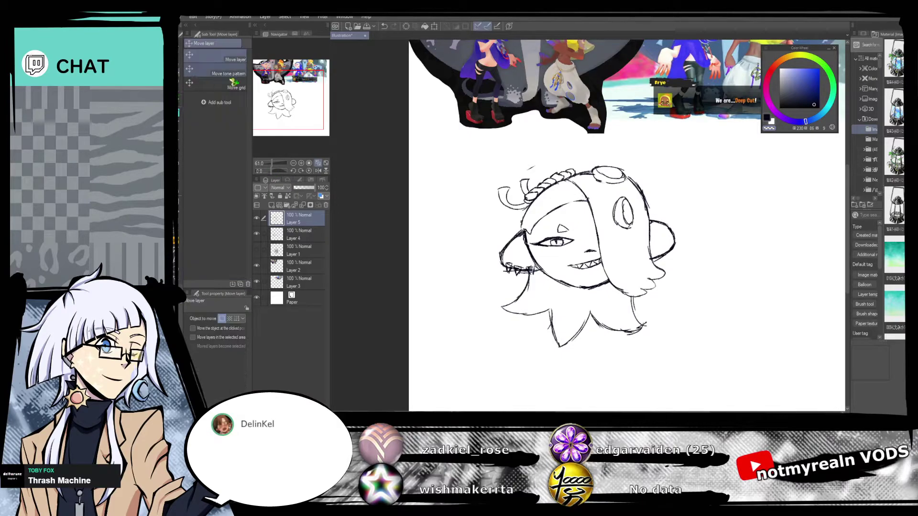
pyautogui.click(302, 205)
pyautogui.click(257, 219)
pyautogui.click(257, 218)
pyautogui.moveTo(723, 233); pyautogui.dragTo(682, 223)
pyautogui.click(181, 118)
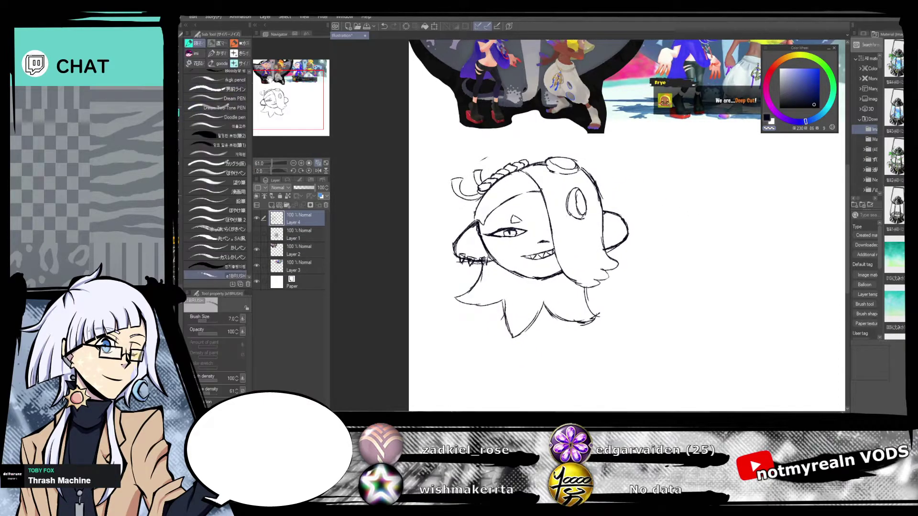
# Add a new layer and sketch the rounded upper arc of another head to the right of the existing one.
pyautogui.click(272, 205)
pyautogui.moveTo(812, 233)
pyautogui.mouseDown()
pyautogui.moveTo(583, 239)
pyautogui.moveTo(651, 230)
pyautogui.mouseUp()
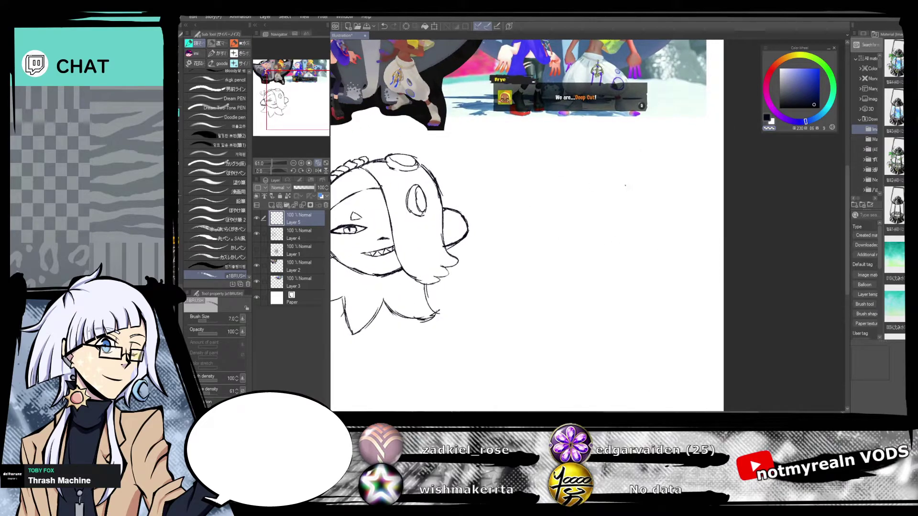
pyautogui.moveTo(586, 251)
pyautogui.mouseDown()
pyautogui.moveTo(605, 313)
pyautogui.moveTo(665, 236)
pyautogui.moveTo(638, 205)
pyautogui.mouseUp()
pyautogui.moveTo(679, 138)
pyautogui.mouseDown()
pyautogui.moveTo(609, 149)
pyautogui.moveTo(594, 174)
pyautogui.mouseUp()
pyautogui.moveTo(639, 139); pyautogui.dragTo(596, 174)
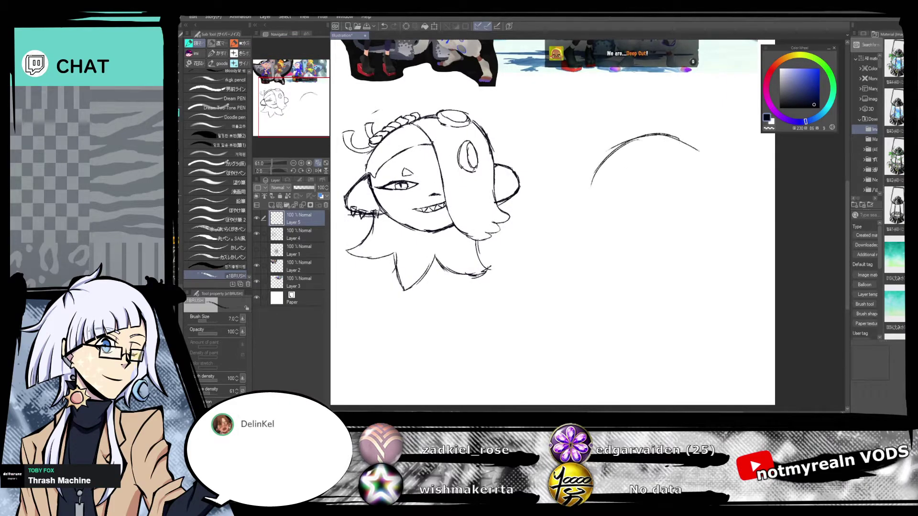
pyautogui.moveTo(693, 150)
pyautogui.mouseDown()
pyautogui.moveTo(711, 188)
pyautogui.moveTo(693, 221)
pyautogui.mouseUp()
pyautogui.moveTo(630, 140); pyautogui.dragTo(587, 187)
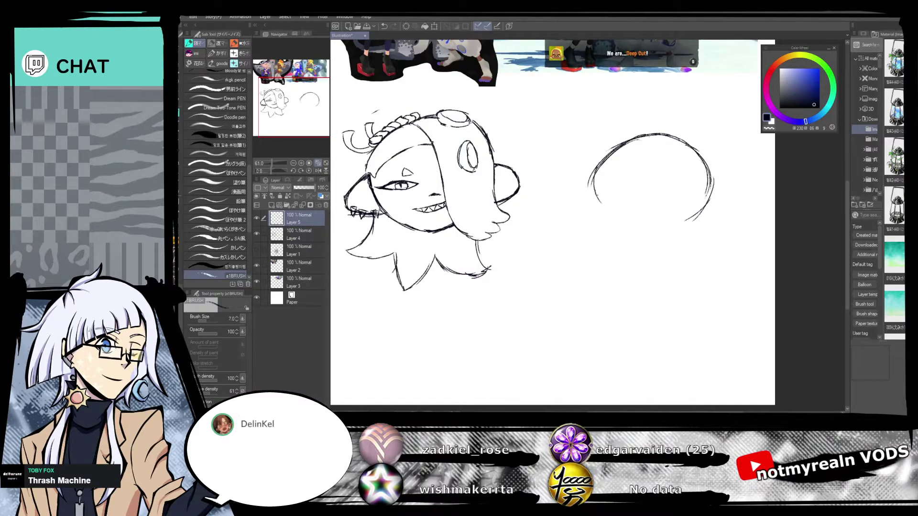
# Reinforce the new head's arc with extra strokes and curve both sides further down and inward.
pyautogui.moveTo(713, 205); pyautogui.dragTo(712, 257)
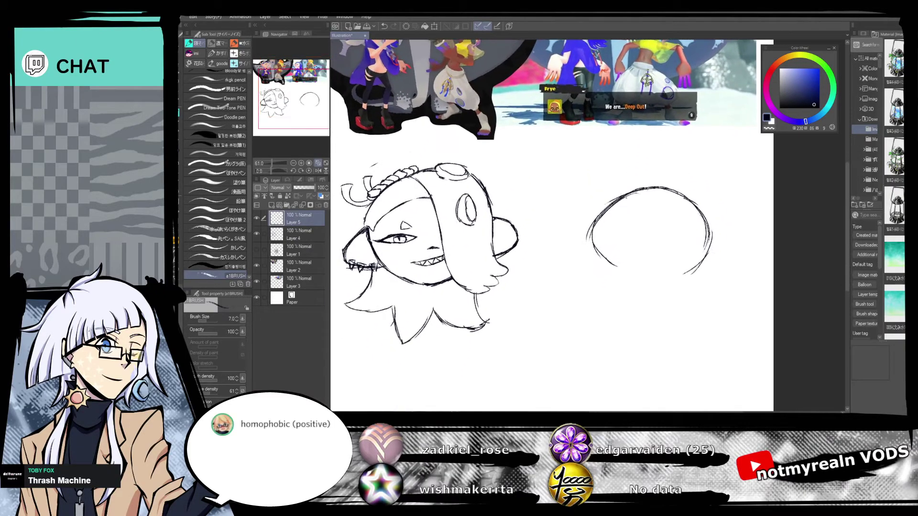
pyautogui.moveTo(617, 199); pyautogui.dragTo(593, 241)
pyautogui.moveTo(659, 190); pyautogui.dragTo(705, 222)
pyautogui.moveTo(568, 160); pyautogui.dragTo(647, 272)
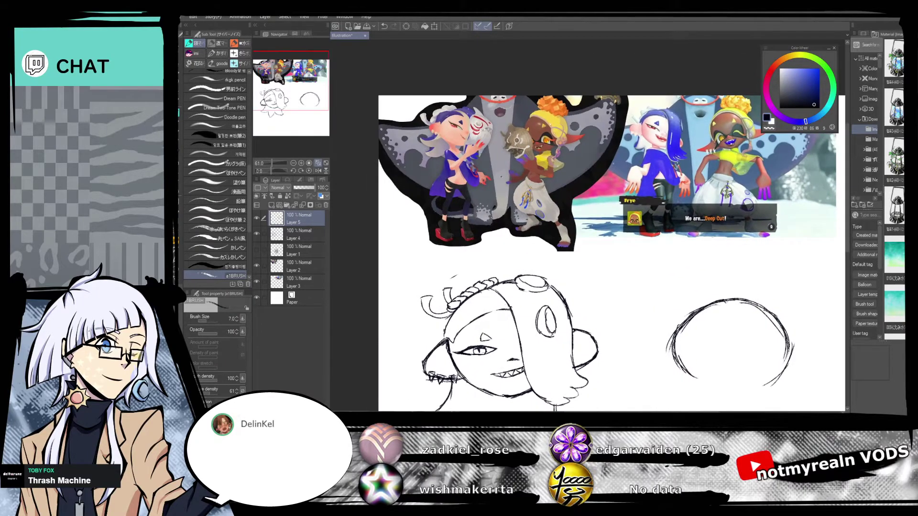
pyautogui.moveTo(720, 334); pyautogui.dragTo(644, 175)
pyautogui.moveTo(713, 186)
pyautogui.mouseDown()
pyautogui.moveTo(709, 207)
pyautogui.moveTo(679, 234)
pyautogui.mouseUp()
pyautogui.moveTo(640, 141); pyautogui.dragTo(605, 191)
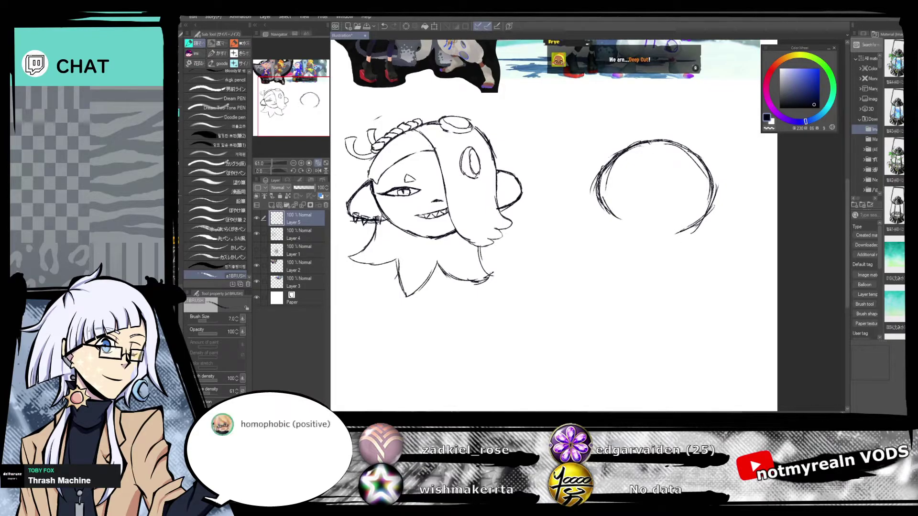
pyautogui.moveTo(738, 176); pyautogui.dragTo(739, 188)
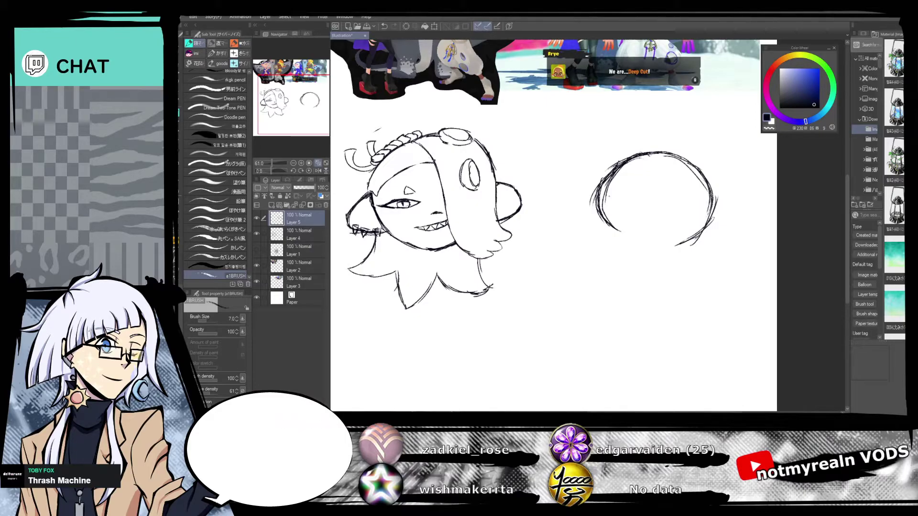
# Erase the lower ends of the new head's arc where they curve inward.
pyautogui.moveTo(631, 177)
pyautogui.mouseDown()
pyautogui.moveTo(623, 375)
pyautogui.moveTo(600, 299)
pyautogui.moveTo(562, 289)
pyautogui.moveTo(555, 306)
pyautogui.mouseUp()
pyautogui.press('e')
pyautogui.moveTo(562, 272); pyautogui.dragTo(558, 298)
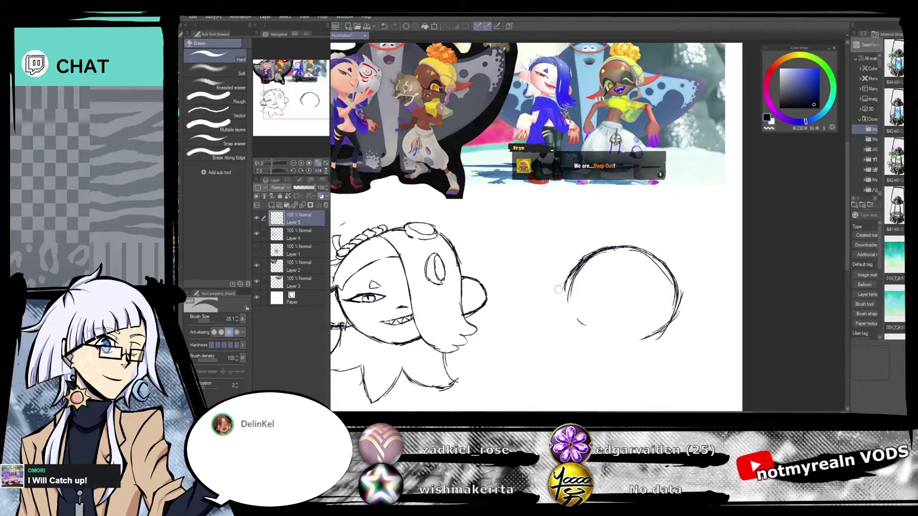
pyautogui.moveTo(681, 284)
pyautogui.mouseDown()
pyautogui.moveTo(678, 325)
pyautogui.moveTo(637, 341)
pyautogui.mouseUp()
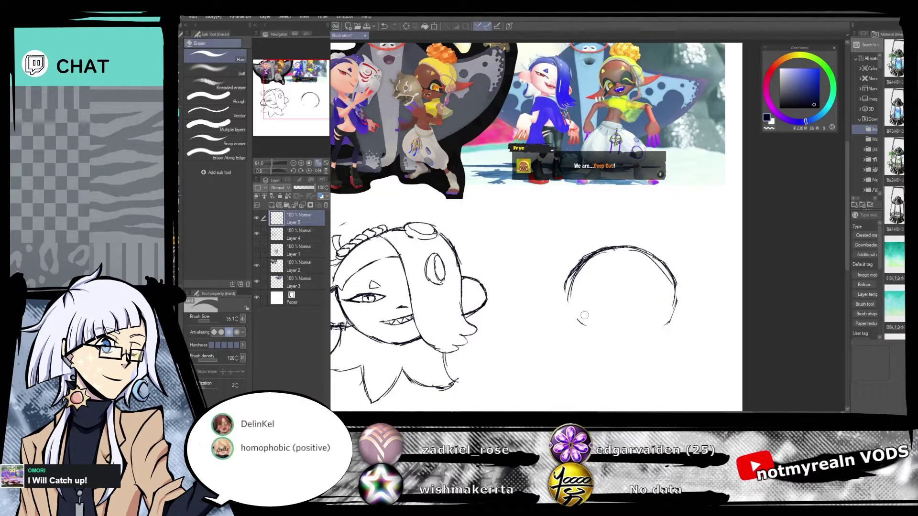
# Redraw both sides of the head arc with darker, straighter strokes reaching down to the cheeks.
pyautogui.click(182, 113)
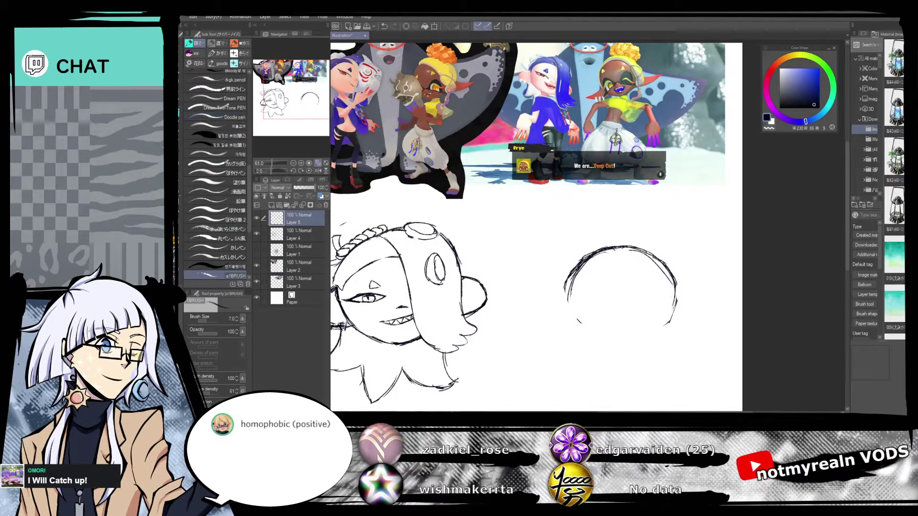
pyautogui.moveTo(569, 277); pyautogui.dragTo(567, 324)
pyautogui.moveTo(635, 248)
pyautogui.mouseDown()
pyautogui.moveTo(671, 269)
pyautogui.moveTo(675, 307)
pyautogui.mouseUp()
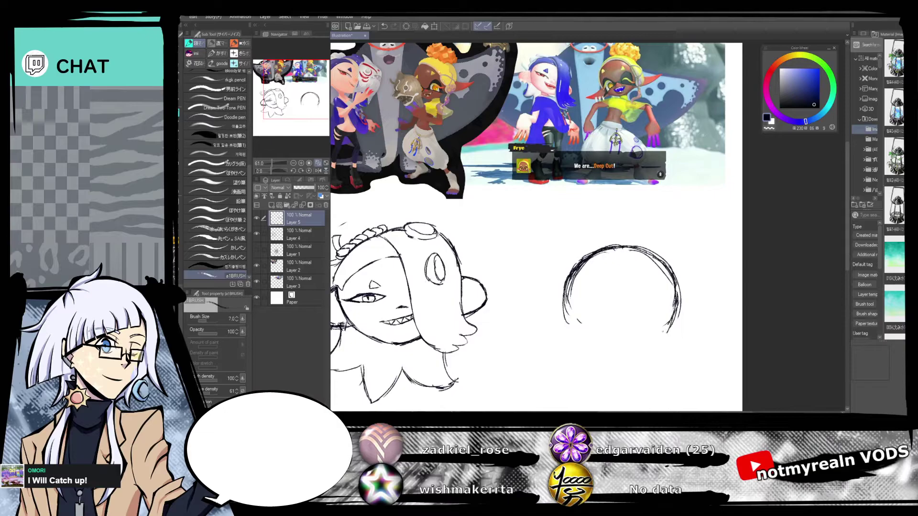
pyautogui.moveTo(684, 389); pyautogui.dragTo(674, 279)
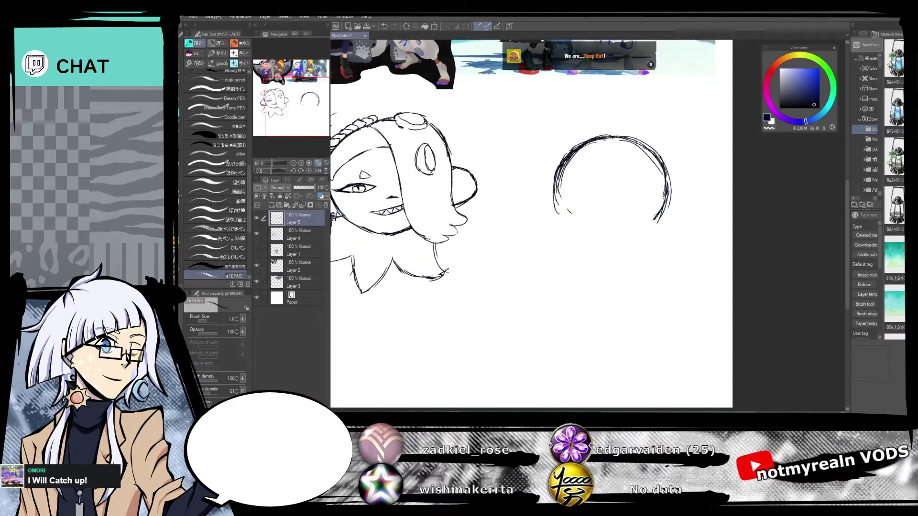
pyautogui.moveTo(693, 196); pyautogui.dragTo(663, 254)
pyautogui.moveTo(664, 222); pyautogui.dragTo(669, 241)
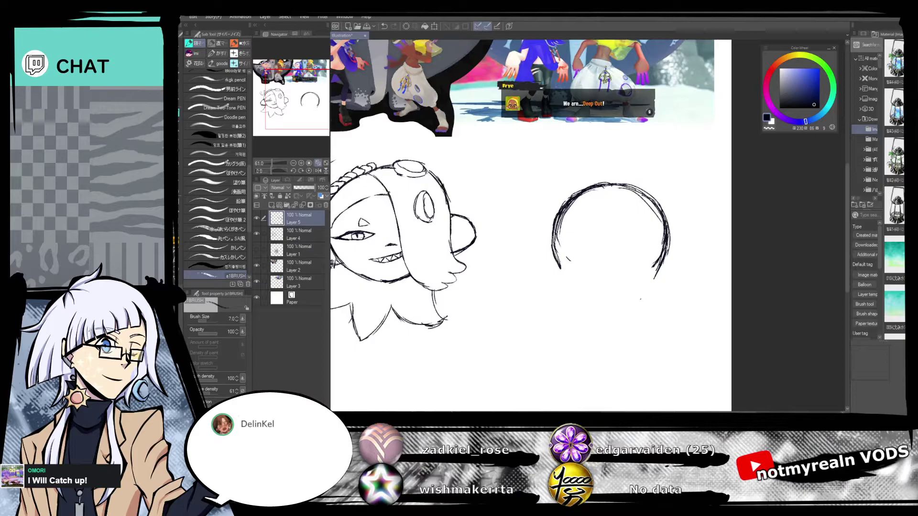
# Erase the loose sketch lines along the inside of the head arc.
pyautogui.moveTo(648, 156)
pyautogui.mouseDown()
pyautogui.moveTo(639, 246)
pyautogui.moveTo(655, 190)
pyautogui.mouseUp()
pyautogui.click(181, 184)
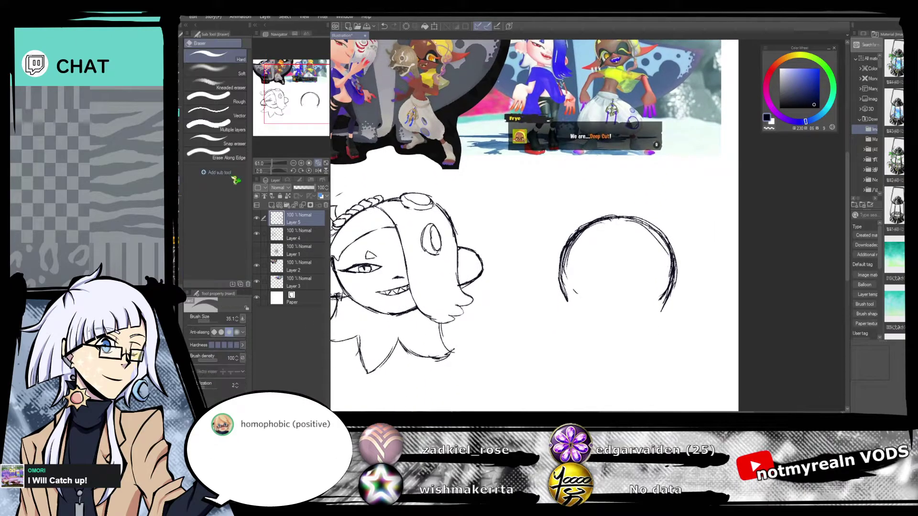
pyautogui.moveTo(588, 233); pyautogui.dragTo(568, 271)
pyautogui.moveTo(625, 223)
pyautogui.mouseDown()
pyautogui.moveTo(661, 254)
pyautogui.moveTo(658, 240)
pyautogui.moveTo(634, 226)
pyautogui.moveTo(667, 259)
pyautogui.moveTo(658, 296)
pyautogui.mouseUp()
pyautogui.moveTo(689, 207)
pyautogui.mouseDown()
pyautogui.moveTo(699, 303)
pyautogui.moveTo(713, 230)
pyautogui.moveTo(680, 211)
pyautogui.mouseUp()
pyautogui.press('b')
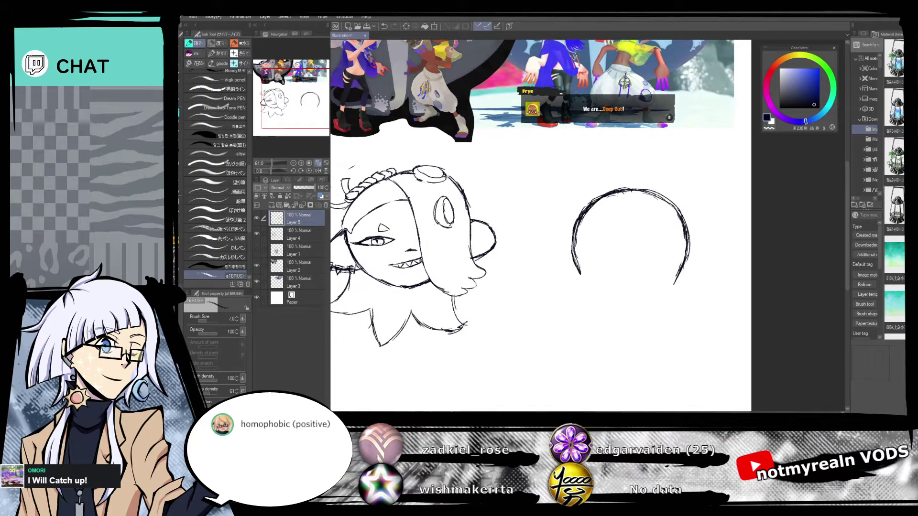
# Trim the ragged inner edges on both sides of the head arc, thinning the lower right end.
pyautogui.moveTo(720, 271)
pyautogui.mouseDown()
pyautogui.moveTo(710, 343)
pyautogui.moveTo(715, 336)
pyautogui.moveTo(679, 330)
pyautogui.moveTo(671, 355)
pyautogui.mouseUp()
pyautogui.moveTo(697, 309); pyautogui.dragTo(709, 329)
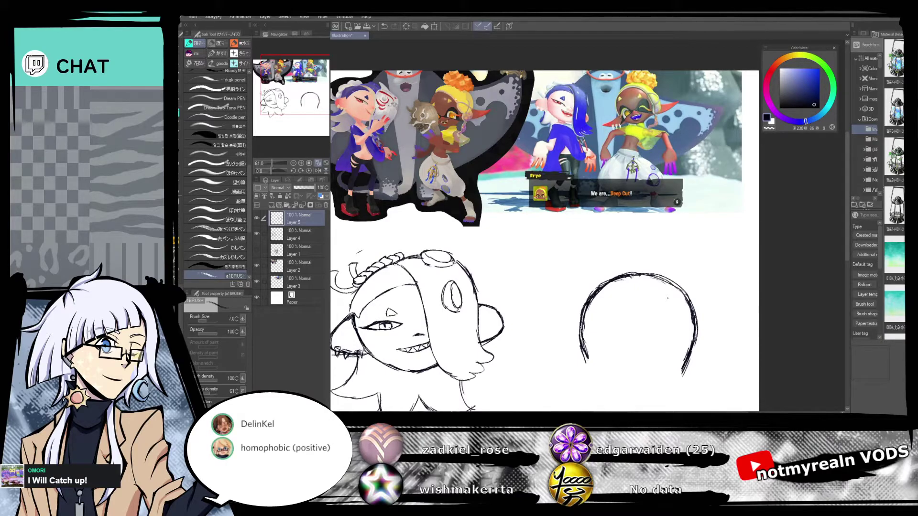
pyautogui.moveTo(645, 313); pyautogui.dragTo(651, 258)
pyautogui.moveTo(272, 163); pyautogui.dragTo(274, 165)
pyautogui.moveTo(651, 311); pyautogui.dragTo(752, 328)
pyautogui.moveTo(566, 317)
pyautogui.mouseDown()
pyautogui.moveTo(820, 320)
pyautogui.moveTo(496, 242)
pyautogui.mouseUp()
pyautogui.moveTo(711, 245); pyautogui.dragTo(697, 255)
pyautogui.moveTo(574, 156); pyautogui.dragTo(547, 271)
pyautogui.press('e')
pyautogui.moveTo(521, 168)
pyautogui.mouseDown()
pyautogui.moveTo(512, 165)
pyautogui.moveTo(493, 192)
pyautogui.moveTo(483, 270)
pyautogui.moveTo(476, 254)
pyautogui.mouseUp()
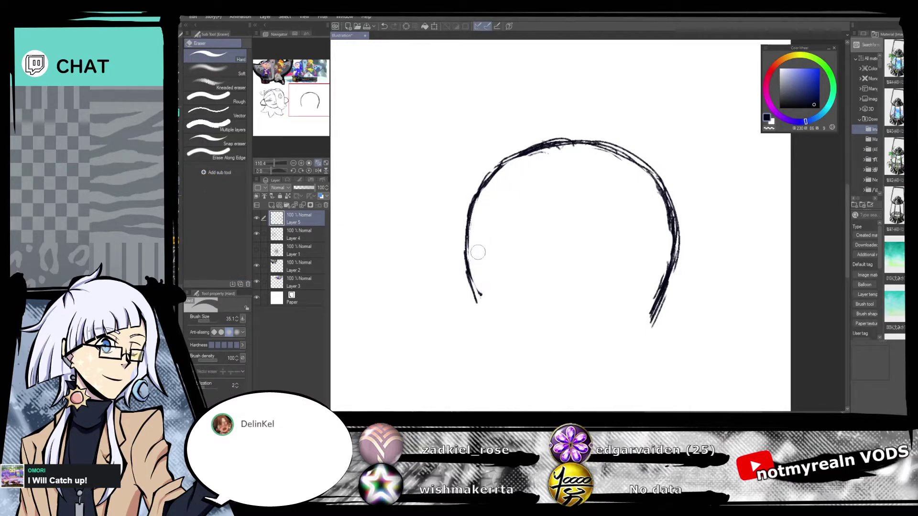
pyautogui.moveTo(659, 244); pyautogui.dragTo(643, 301)
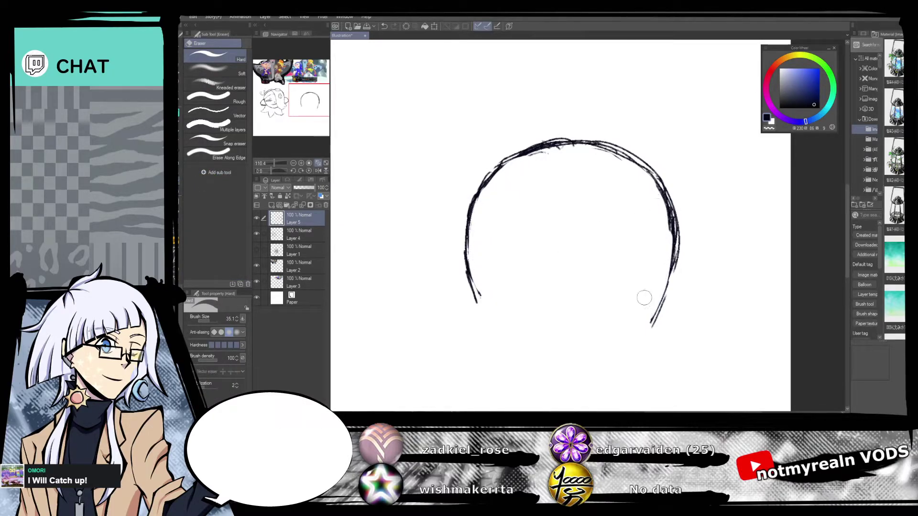
# Restroke the lower right side of the head arc to smooth its curve.
pyautogui.press('p')
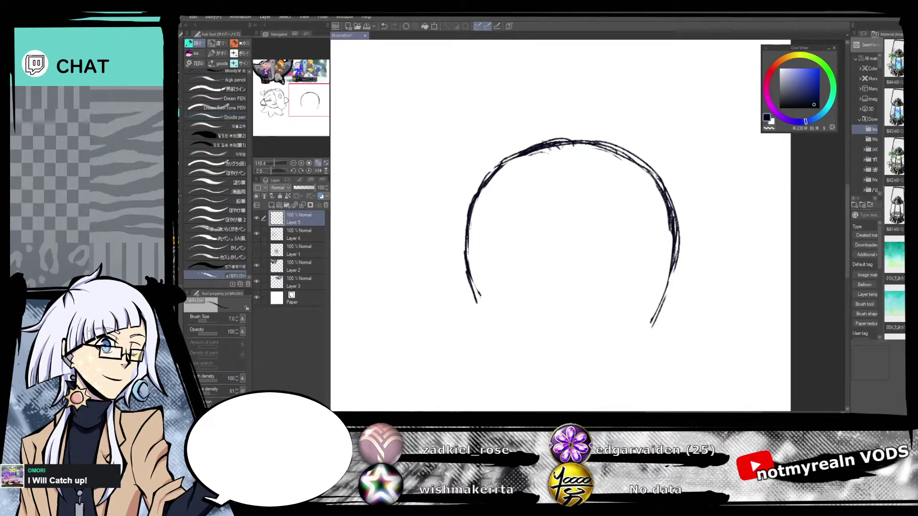
pyautogui.moveTo(672, 224); pyautogui.dragTo(664, 273)
pyautogui.moveTo(675, 245); pyautogui.dragTo(664, 297)
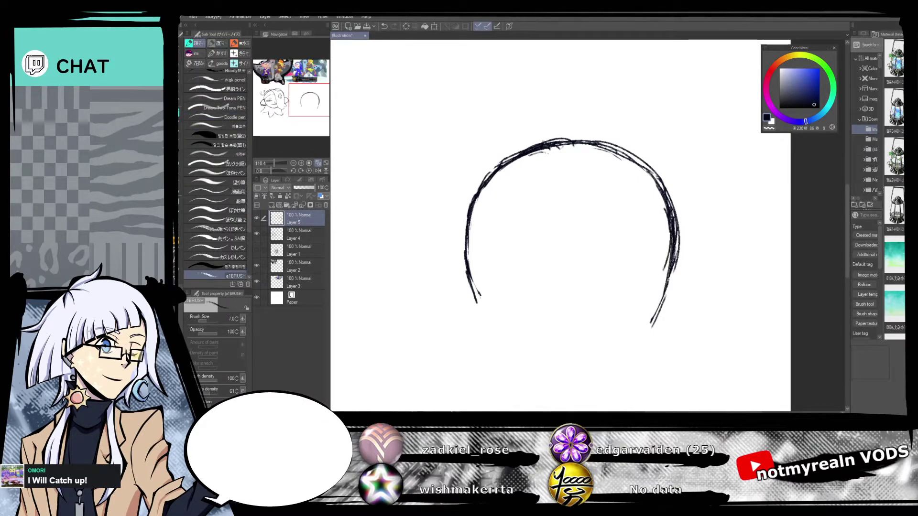
# Close the head arc with curved strokes along the chin to form a full round outline.
pyautogui.moveTo(275, 165); pyautogui.dragTo(272, 166)
pyautogui.moveTo(523, 257); pyautogui.dragTo(546, 286)
pyautogui.moveTo(597, 331); pyautogui.dragTo(638, 321)
pyautogui.moveTo(669, 256); pyautogui.dragTo(618, 286)
pyautogui.moveTo(668, 264); pyautogui.dragTo(618, 286)
pyautogui.moveTo(702, 260); pyautogui.dragTo(701, 303)
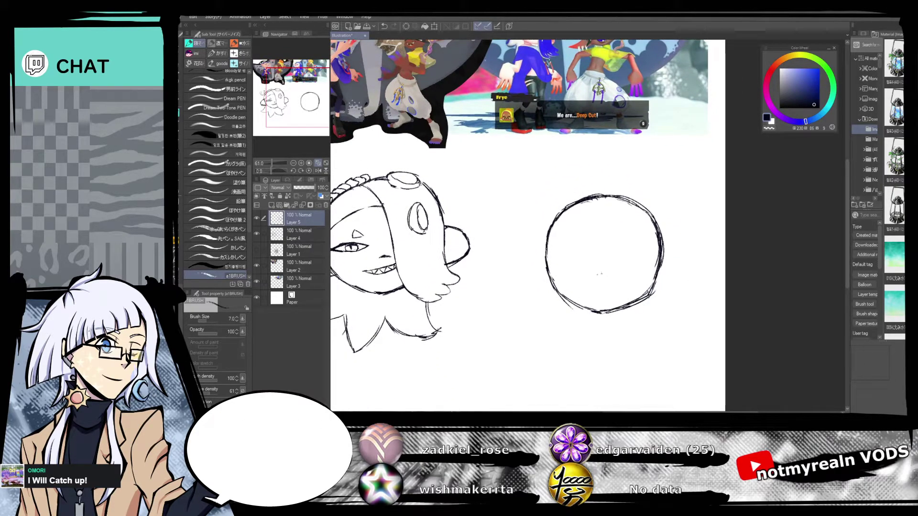
# Draw a small dark nose mark in the lower middle of the round head.
pyautogui.moveTo(597, 276)
pyautogui.mouseDown()
pyautogui.moveTo(607, 277)
pyautogui.moveTo(623, 334)
pyautogui.moveTo(670, 194)
pyautogui.moveTo(648, 314)
pyautogui.moveTo(672, 276)
pyautogui.mouseUp()
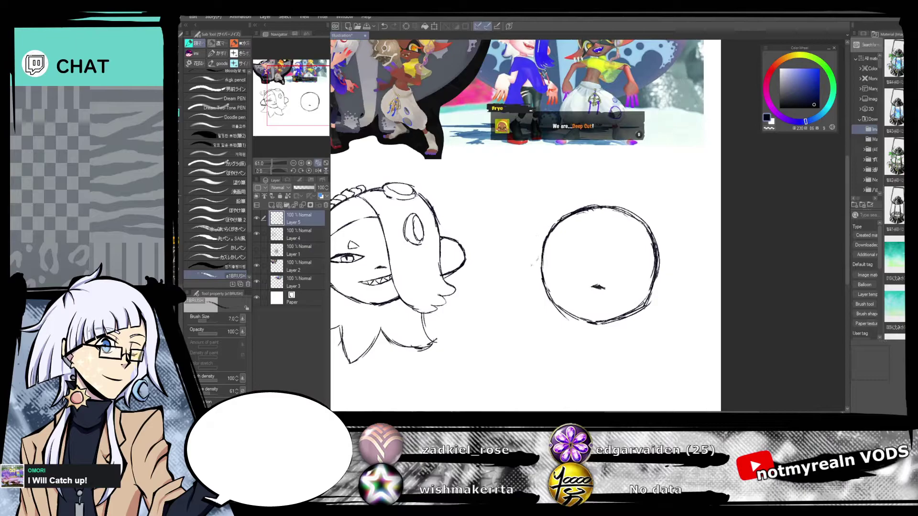
pyautogui.moveTo(499, 277)
pyautogui.mouseDown()
pyautogui.moveTo(541, 258)
pyautogui.moveTo(473, 276)
pyautogui.moveTo(508, 292)
pyautogui.mouseUp()
pyautogui.moveTo(501, 293); pyautogui.dragTo(518, 297)
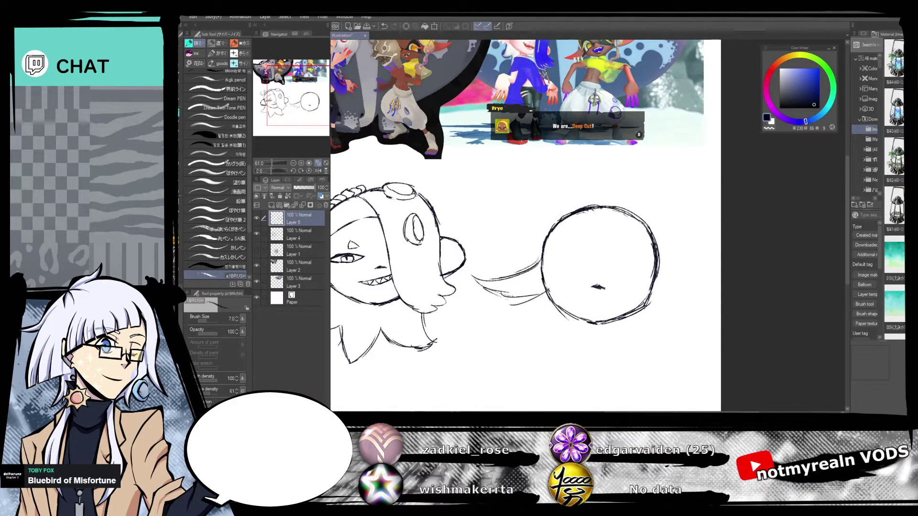
pyautogui.press('e')
pyautogui.moveTo(478, 267)
pyautogui.mouseDown()
pyautogui.moveTo(506, 323)
pyautogui.moveTo(509, 234)
pyautogui.moveTo(516, 252)
pyautogui.mouseUp()
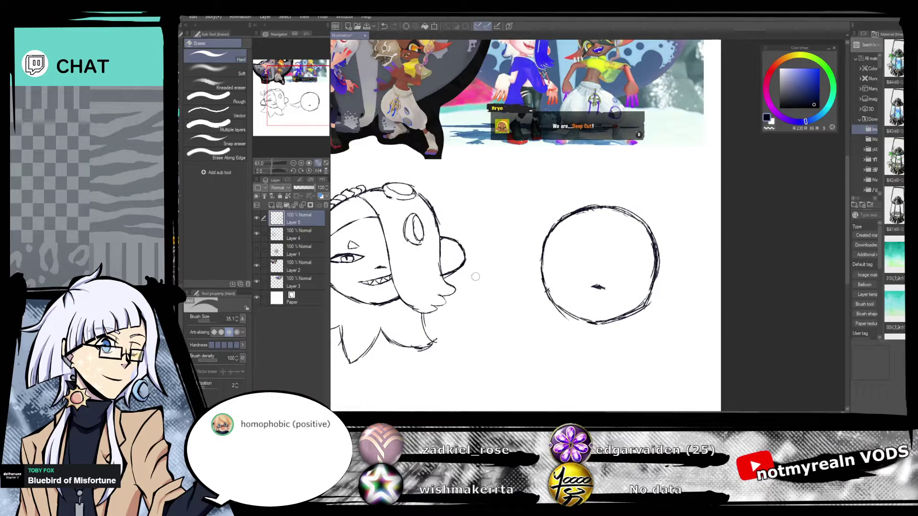
# Move the finished head sketch on Layer 4 slightly left, farther away from the round head.
pyautogui.click(325, 163)
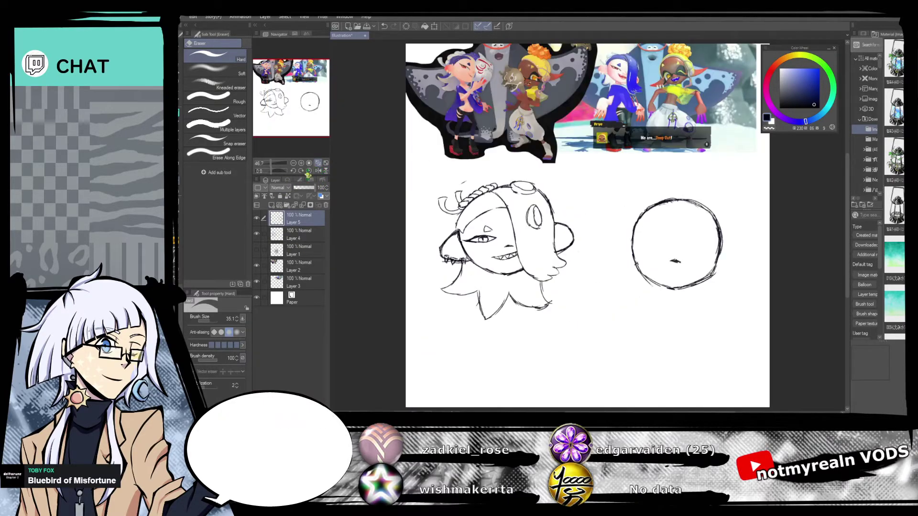
pyautogui.click(293, 253)
pyautogui.click(300, 239)
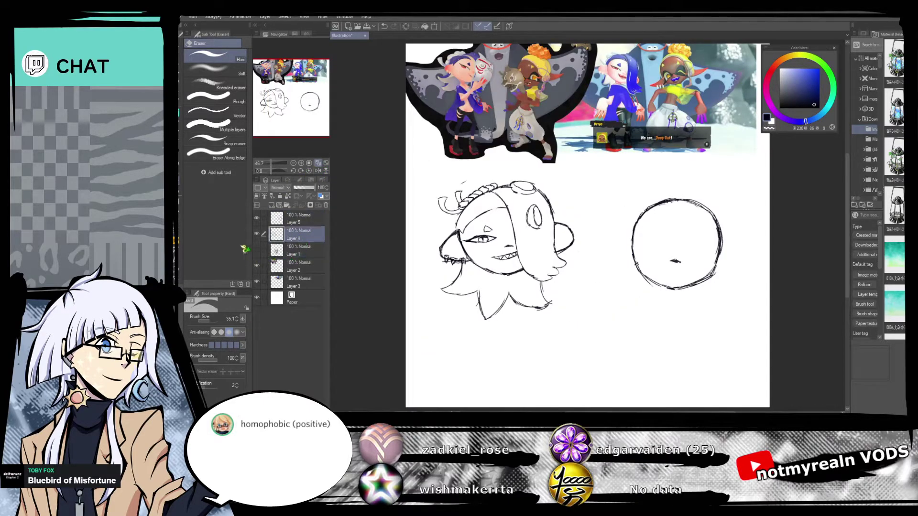
pyautogui.click(182, 71)
pyautogui.moveTo(648, 211); pyautogui.dragTo(617, 222)
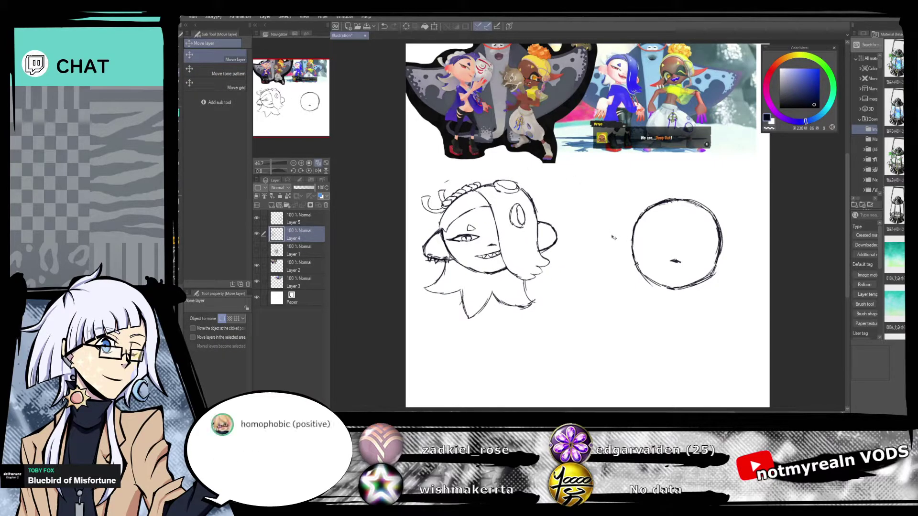
# Return to the drawing brush and make the earlier character sketch on Layer 1 visible.
pyautogui.click(180, 116)
pyautogui.click(276, 163)
pyautogui.moveTo(293, 105); pyautogui.dragTo(318, 79)
pyautogui.moveTo(549, 202); pyautogui.dragTo(591, 232)
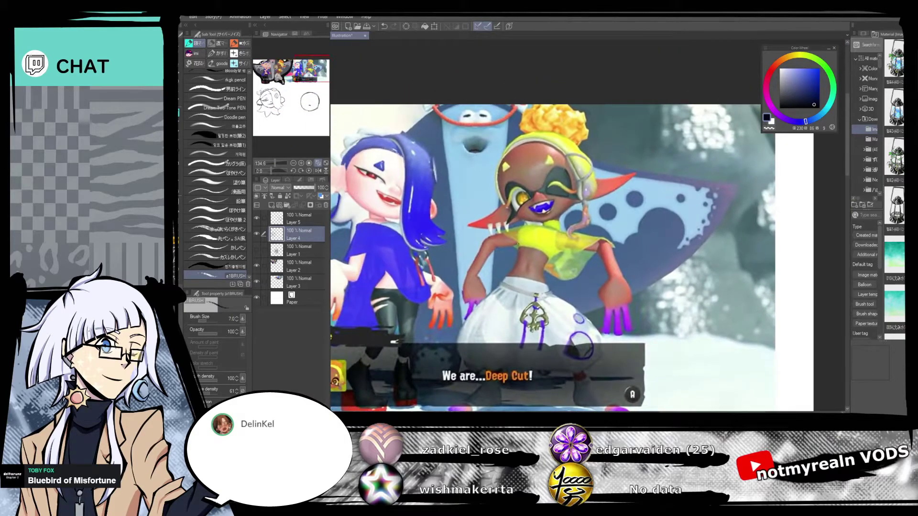
pyautogui.moveTo(314, 73); pyautogui.dragTo(309, 107)
pyautogui.moveTo(276, 163); pyautogui.dragTo(271, 164)
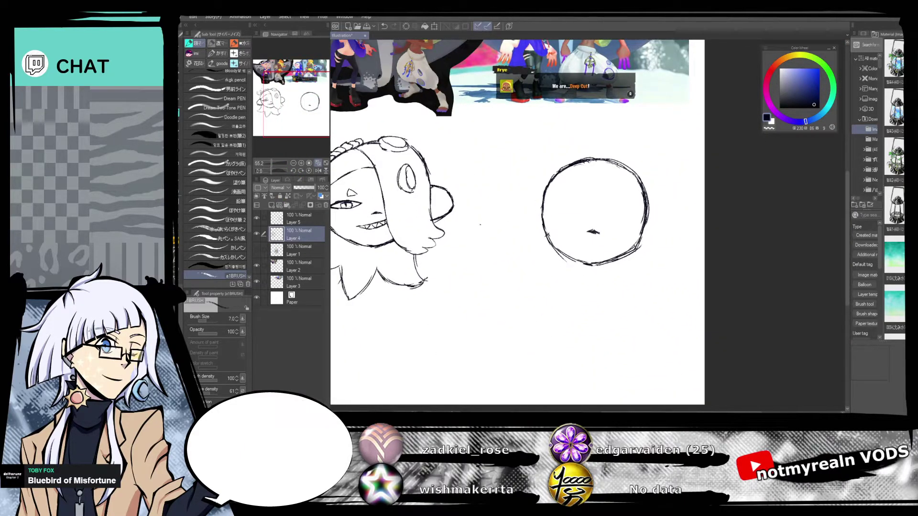
pyautogui.click(258, 250)
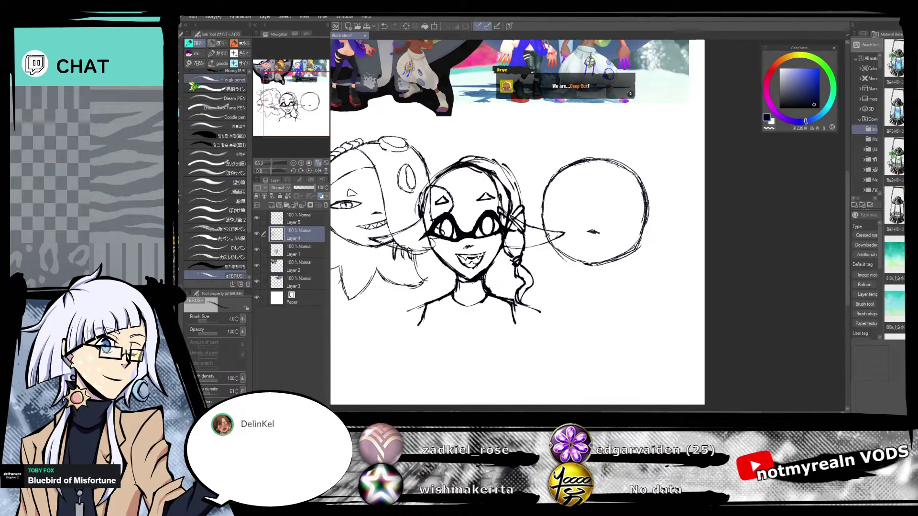
# Move the masked character sketch on Layer 1 down and slightly right on the canvas, and hide that layer.
pyautogui.press('k')
pyautogui.click(301, 250)
pyautogui.moveTo(594, 249); pyautogui.dragTo(623, 319)
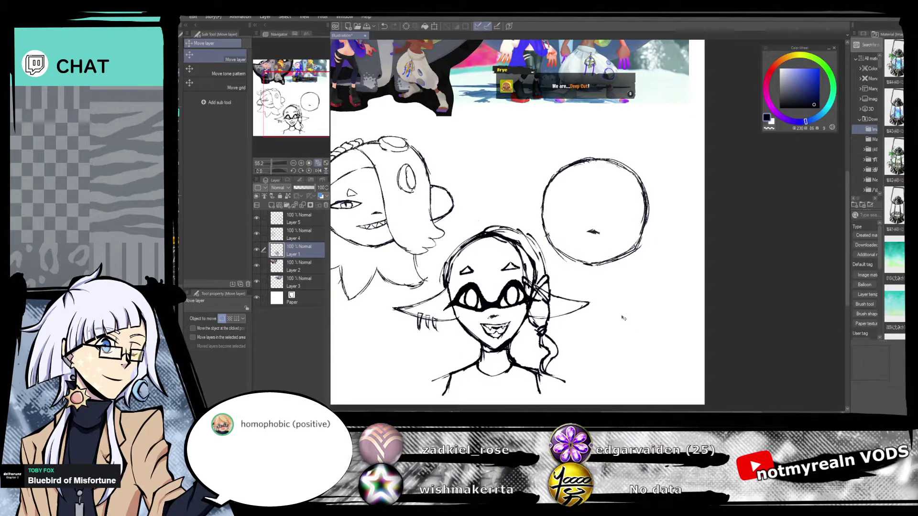
pyautogui.click(258, 252)
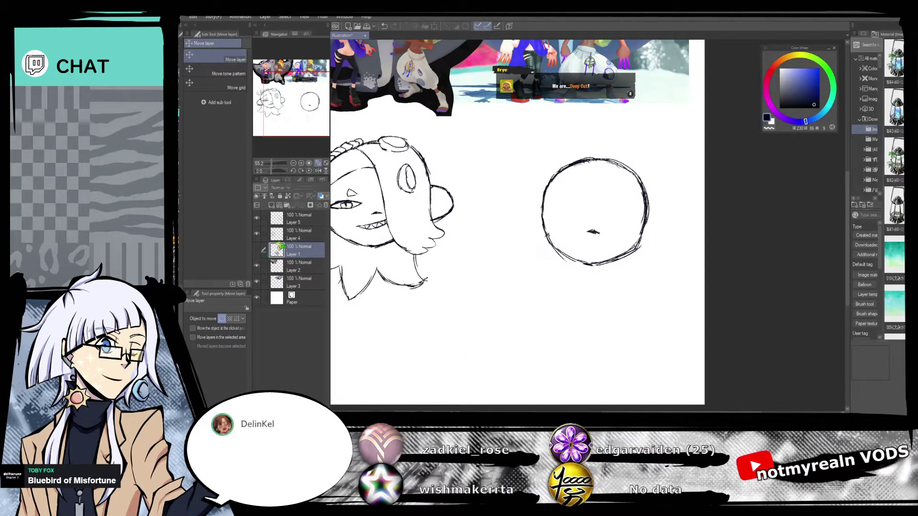
# On Layer 5, sketch a long pointed ear extending from the left side of the blank circular head.
pyautogui.click(302, 224)
pyautogui.press('b')
pyautogui.moveTo(271, 164); pyautogui.dragTo(273, 163)
pyautogui.moveTo(671, 277); pyautogui.dragTo(699, 272)
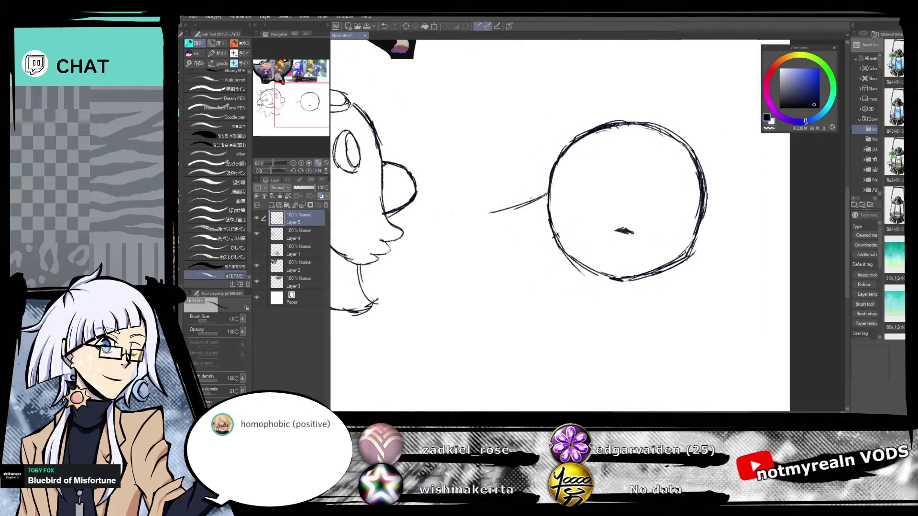
pyautogui.moveTo(505, 208)
pyautogui.mouseDown()
pyautogui.moveTo(465, 212)
pyautogui.moveTo(511, 241)
pyautogui.mouseUp()
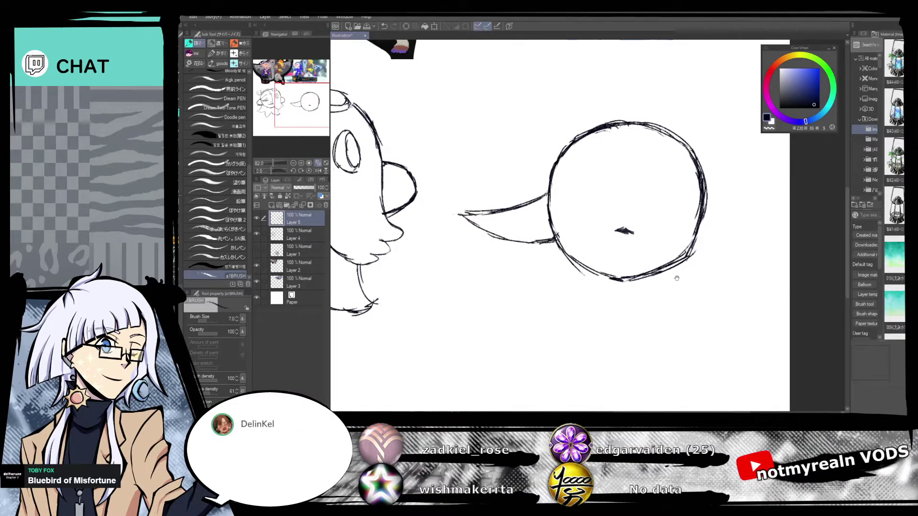
pyautogui.moveTo(676, 278); pyautogui.dragTo(643, 275)
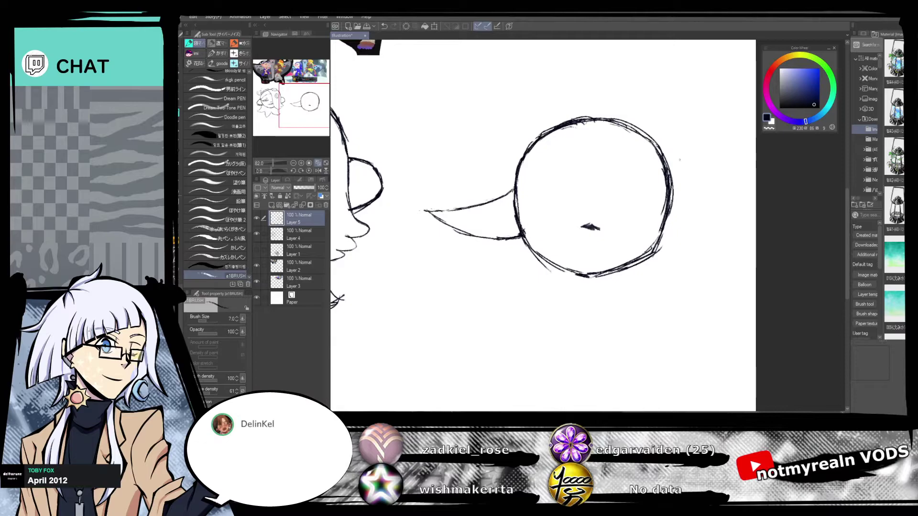
# Add three small pointed fang shapes along the lower edge of the left ear.
pyautogui.moveTo(598, 151)
pyautogui.mouseDown()
pyautogui.moveTo(598, 264)
pyautogui.moveTo(626, 352)
pyautogui.moveTo(667, 108)
pyautogui.mouseUp()
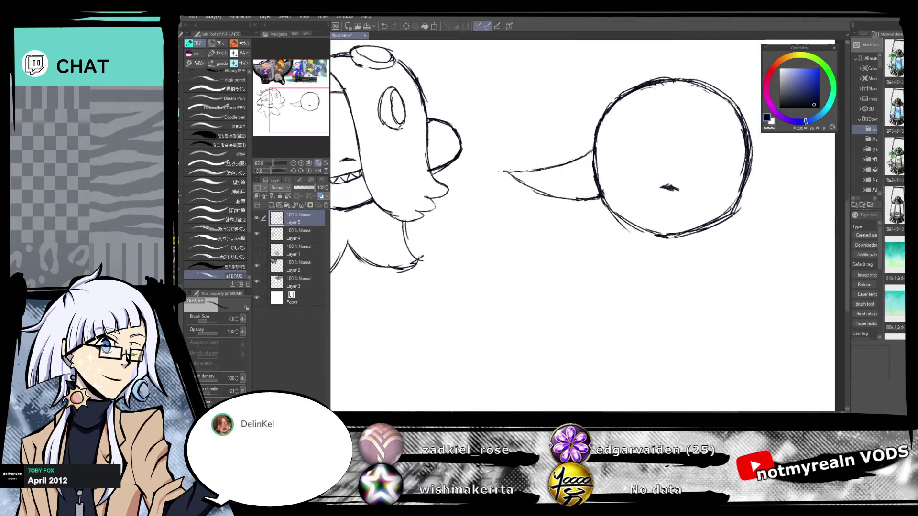
pyautogui.moveTo(668, 175); pyautogui.dragTo(633, 262)
pyautogui.moveTo(586, 333); pyautogui.dragTo(615, 304)
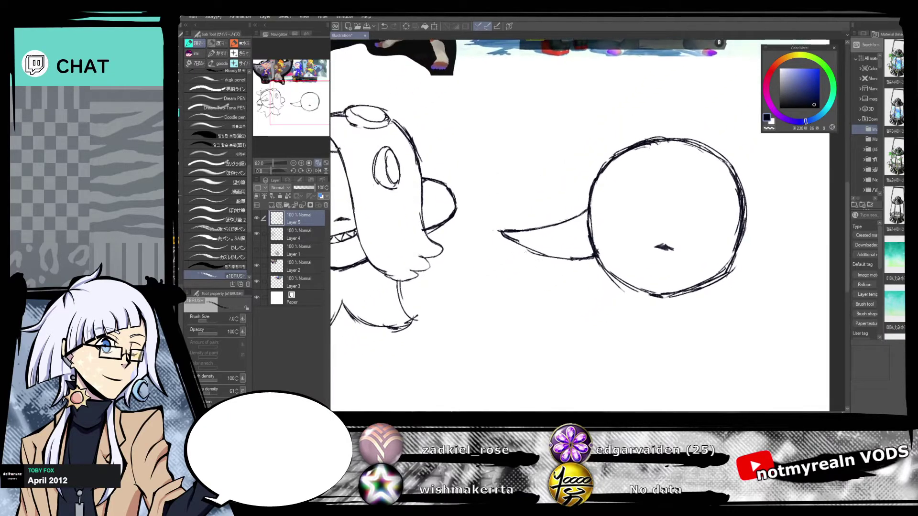
pyautogui.moveTo(534, 246); pyautogui.dragTo(558, 269)
# Reposition the Layer 5 head sketch slightly lower and farther left on the canvas, closer to the neighbouring head.
pyautogui.moveTo(650, 215)
pyautogui.mouseDown()
pyautogui.moveTo(531, 305)
pyautogui.moveTo(523, 211)
pyautogui.moveTo(580, 175)
pyautogui.mouseUp()
pyautogui.press('k')
pyautogui.moveTo(681, 169); pyautogui.dragTo(611, 268)
pyautogui.press('b')
pyautogui.moveTo(617, 364)
pyautogui.mouseDown()
pyautogui.moveTo(560, 221)
pyautogui.moveTo(598, 290)
pyautogui.mouseUp()
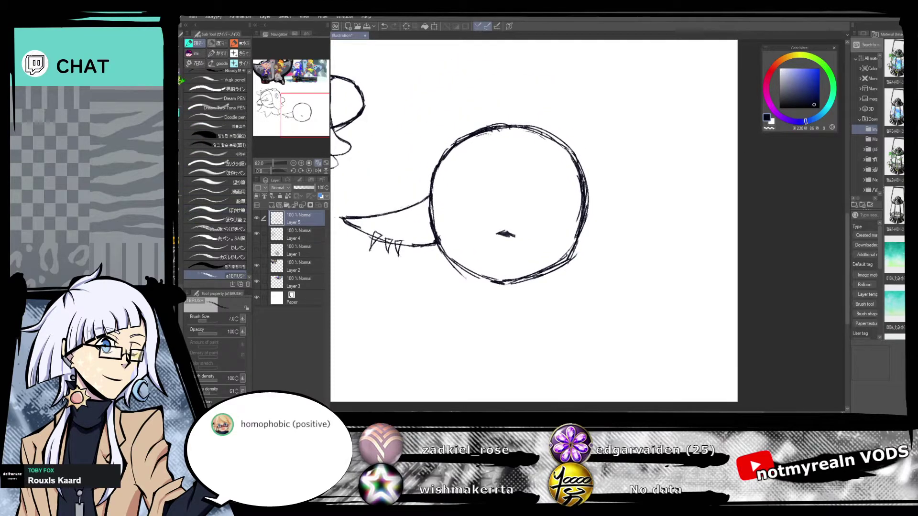
pyautogui.click(180, 72)
pyautogui.moveTo(586, 154); pyautogui.dragTo(581, 131)
pyautogui.moveTo(607, 210)
pyautogui.mouseDown()
pyautogui.moveTo(684, 208)
pyautogui.moveTo(610, 191)
pyautogui.mouseUp()
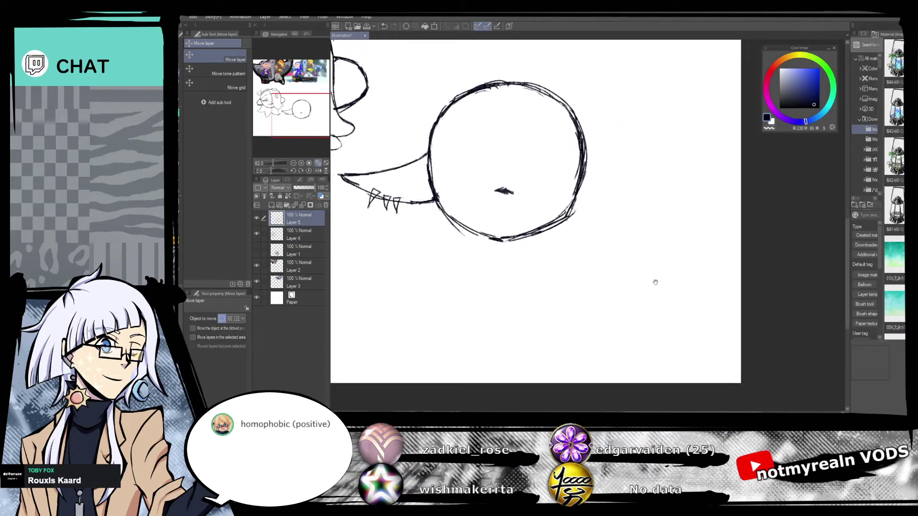
pyautogui.moveTo(599, 292); pyautogui.dragTo(615, 295)
pyautogui.click(182, 121)
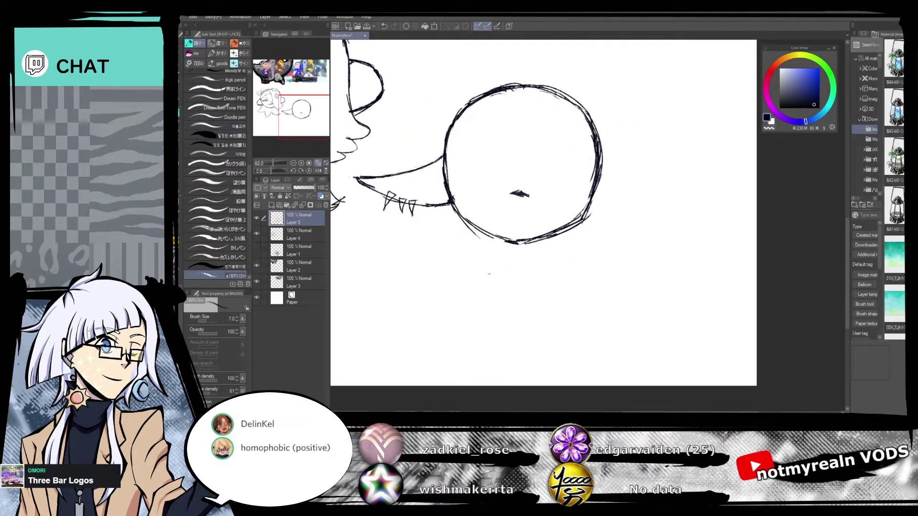
# Sketch a matching long pointed ear on the right side of the circular head.
pyautogui.moveTo(270, 171); pyautogui.dragTo(273, 180)
pyautogui.click(309, 171)
pyautogui.moveTo(704, 297); pyautogui.dragTo(731, 309)
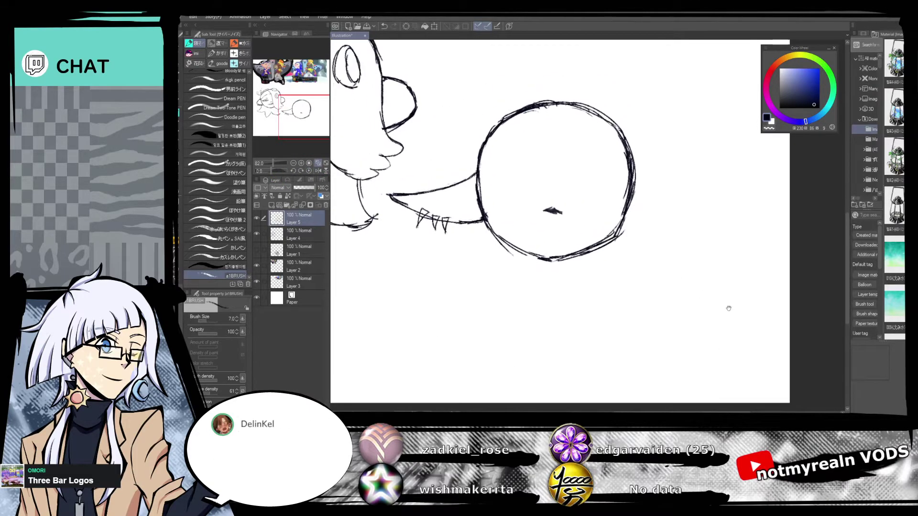
pyautogui.moveTo(270, 171); pyautogui.dragTo(274, 185)
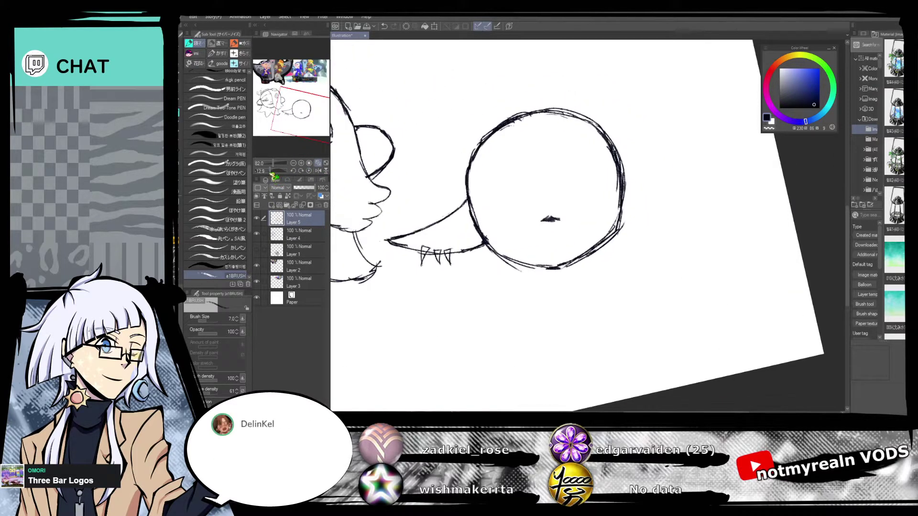
pyautogui.moveTo(639, 191)
pyautogui.mouseDown()
pyautogui.moveTo(712, 200)
pyautogui.moveTo(712, 210)
pyautogui.moveTo(638, 232)
pyautogui.mouseUp()
pyautogui.moveTo(637, 200); pyautogui.dragTo(634, 234)
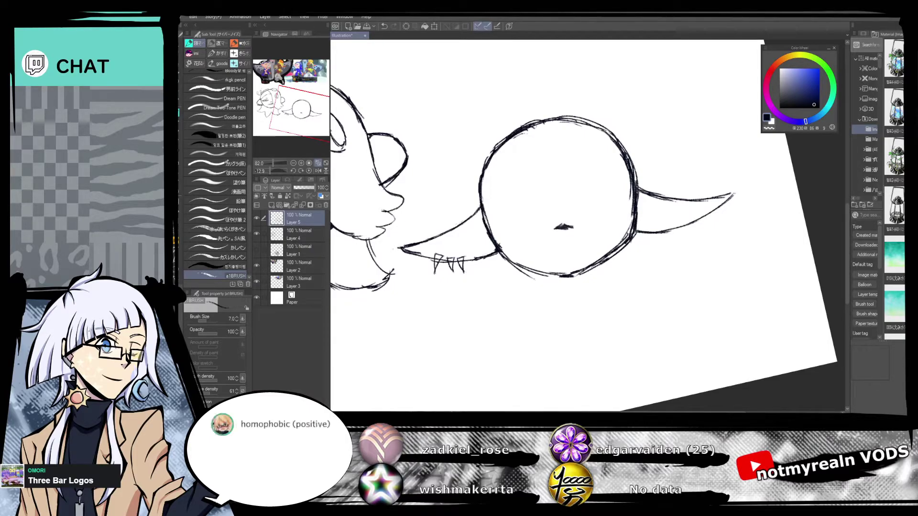
pyautogui.click(309, 171)
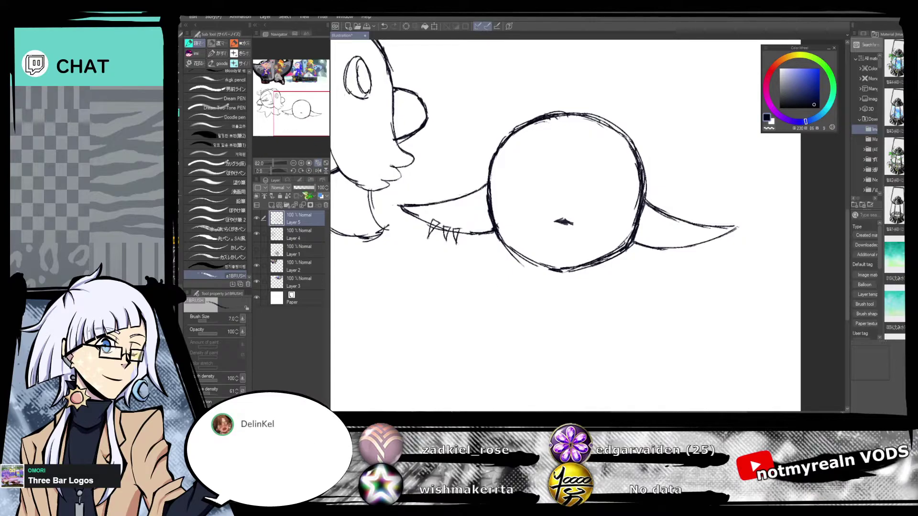
# Draw an open grinning mouth with jagged teeth below the nose on the circular head.
pyautogui.moveTo(271, 171); pyautogui.dragTo(271, 179)
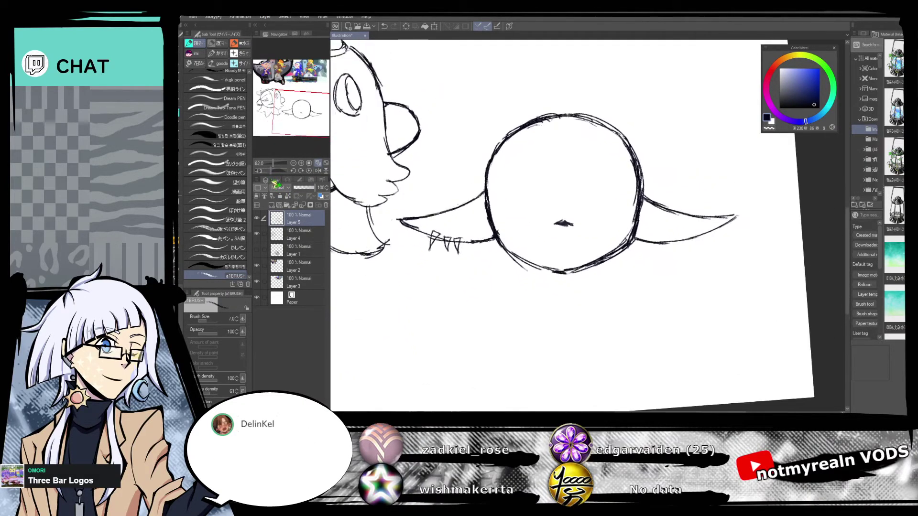
pyautogui.moveTo(708, 256); pyautogui.dragTo(721, 332)
pyautogui.moveTo(689, 244)
pyautogui.mouseDown()
pyautogui.moveTo(673, 325)
pyautogui.moveTo(678, 359)
pyautogui.moveTo(701, 234)
pyautogui.mouseUp()
pyautogui.moveTo(571, 359)
pyautogui.mouseDown()
pyautogui.moveTo(682, 260)
pyautogui.moveTo(617, 238)
pyautogui.mouseUp()
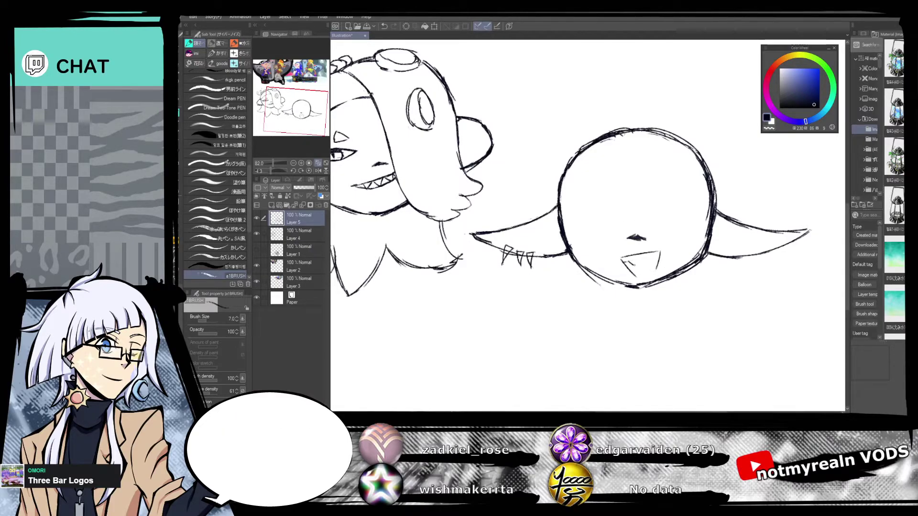
pyautogui.moveTo(633, 259); pyautogui.dragTo(652, 257)
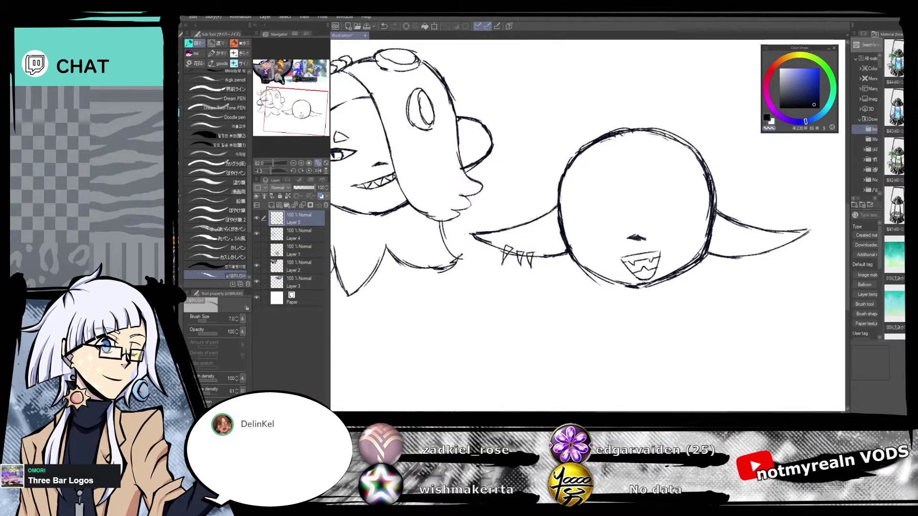
# Draw the right eye as a half-dome outline with a slanted lower lid, replacing the first eye stroke.
pyautogui.moveTo(740, 290); pyautogui.dragTo(727, 303)
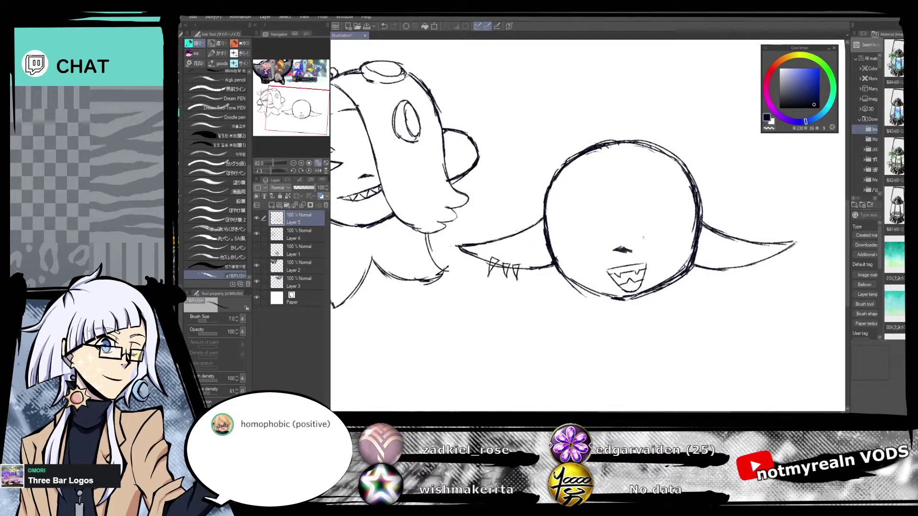
pyautogui.moveTo(649, 233); pyautogui.dragTo(660, 229)
pyautogui.hotkey('ctrl', 'z')
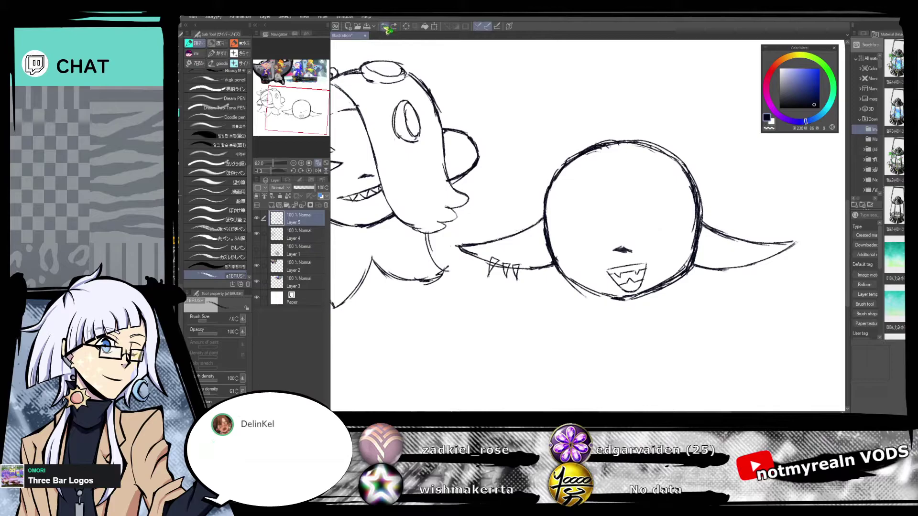
pyautogui.moveTo(662, 239)
pyautogui.mouseDown()
pyautogui.moveTo(679, 235)
pyautogui.moveTo(637, 230)
pyautogui.moveTo(679, 221)
pyautogui.moveTo(682, 232)
pyautogui.mouseUp()
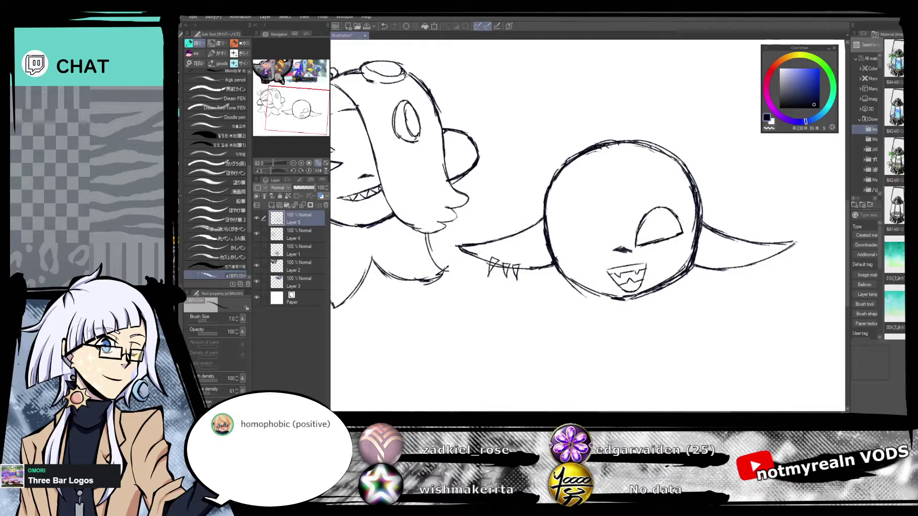
pyautogui.moveTo(642, 221); pyautogui.dragTo(636, 242)
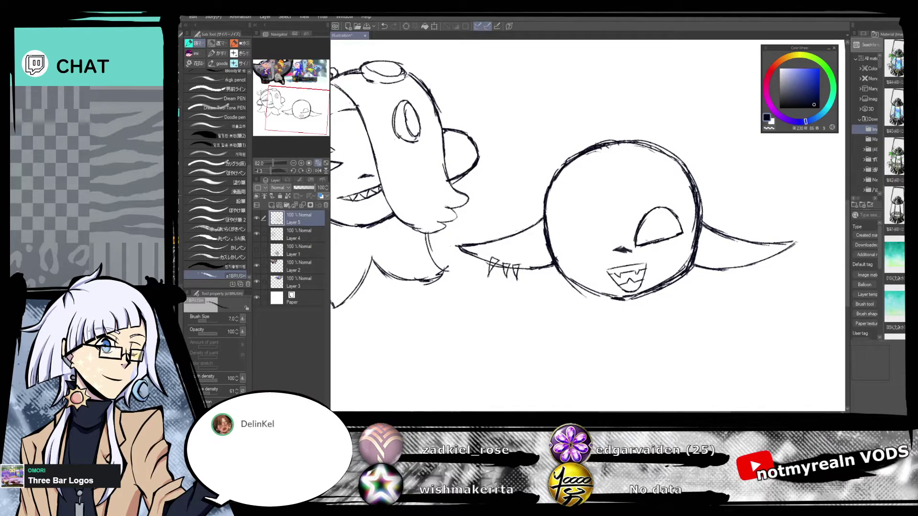
# Lasso the right eye, nudge it slightly up and outward from the nose, and deselect it.
pyautogui.moveTo(737, 264); pyautogui.dragTo(723, 291)
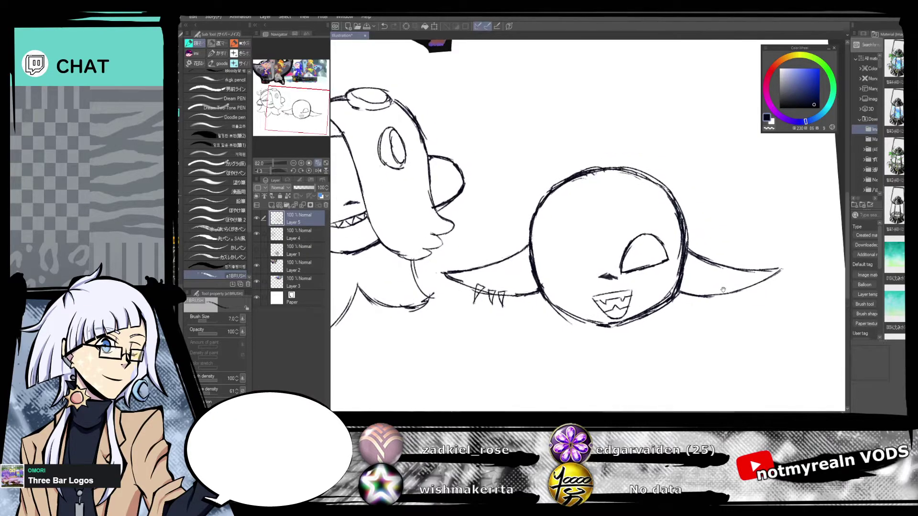
pyautogui.click(183, 88)
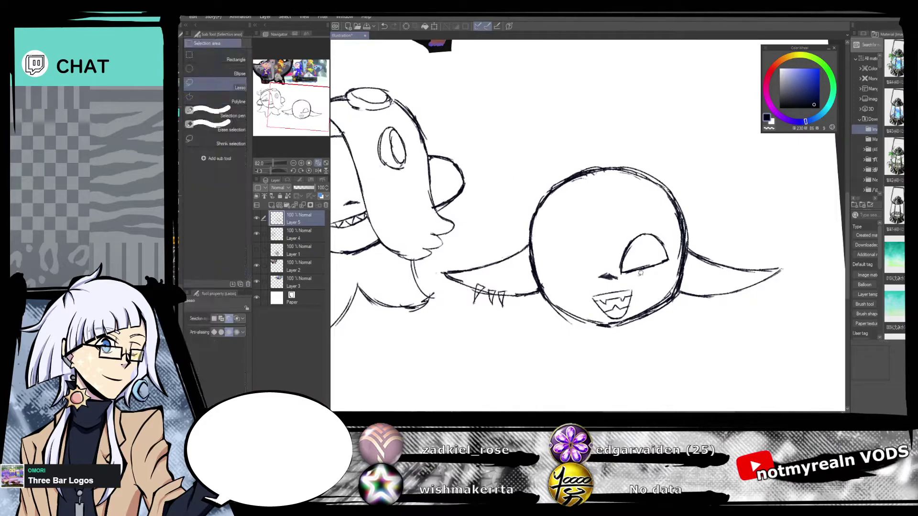
pyautogui.moveTo(676, 261)
pyautogui.mouseDown()
pyautogui.moveTo(623, 239)
pyautogui.moveTo(619, 274)
pyautogui.mouseUp()
pyautogui.press('k')
pyautogui.moveTo(656, 227); pyautogui.dragTo(659, 223)
pyautogui.hotkey('ctrl', 'd')
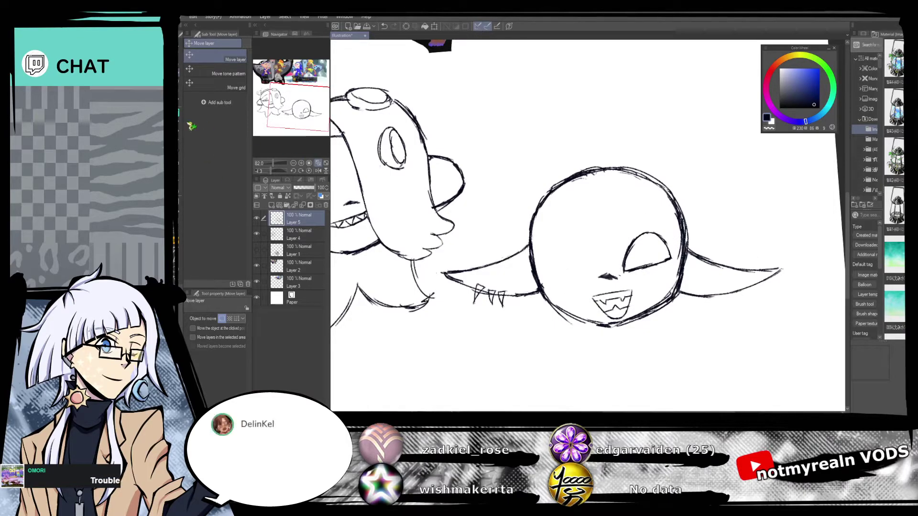
# Draw the left eye with a slanted lower lid and a domed upper outline, mirroring the right eye.
pyautogui.press('b')
pyautogui.moveTo(551, 267); pyautogui.dragTo(577, 274)
pyautogui.moveTo(674, 301); pyautogui.dragTo(666, 304)
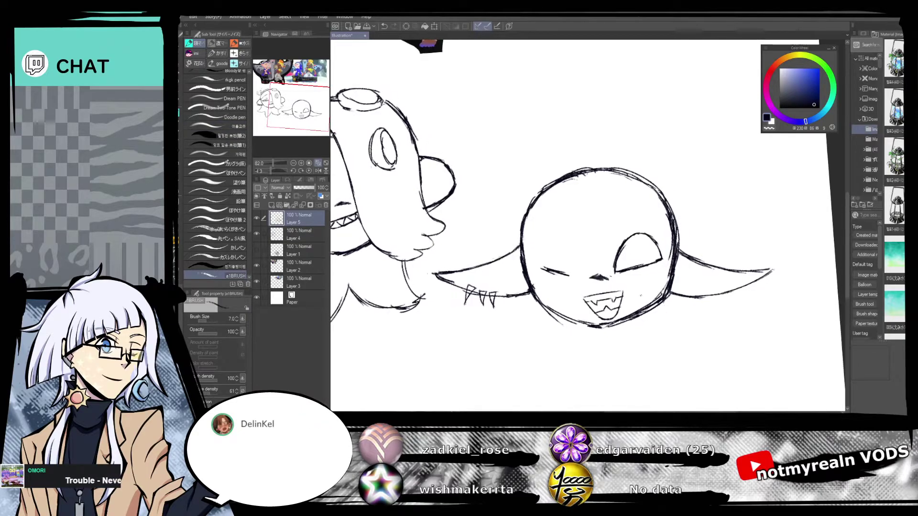
pyautogui.moveTo(543, 268); pyautogui.dragTo(555, 271)
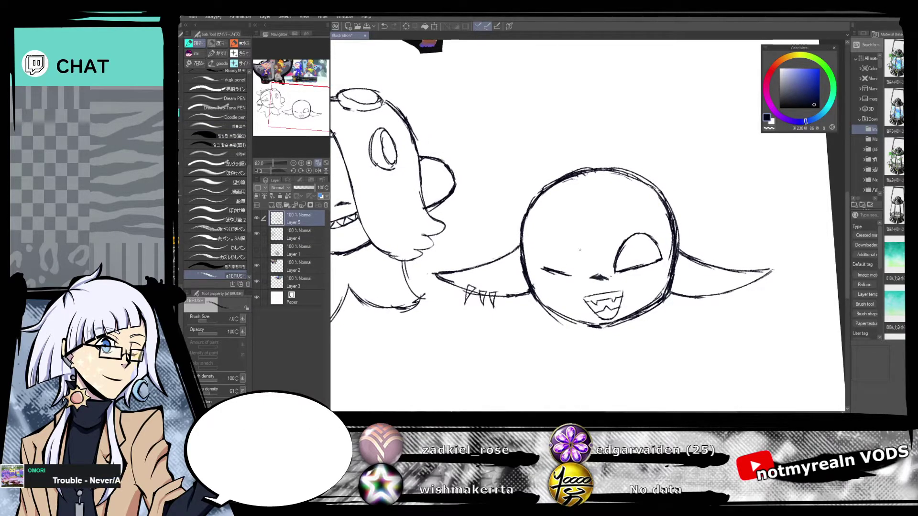
pyautogui.moveTo(738, 190); pyautogui.dragTo(814, 241)
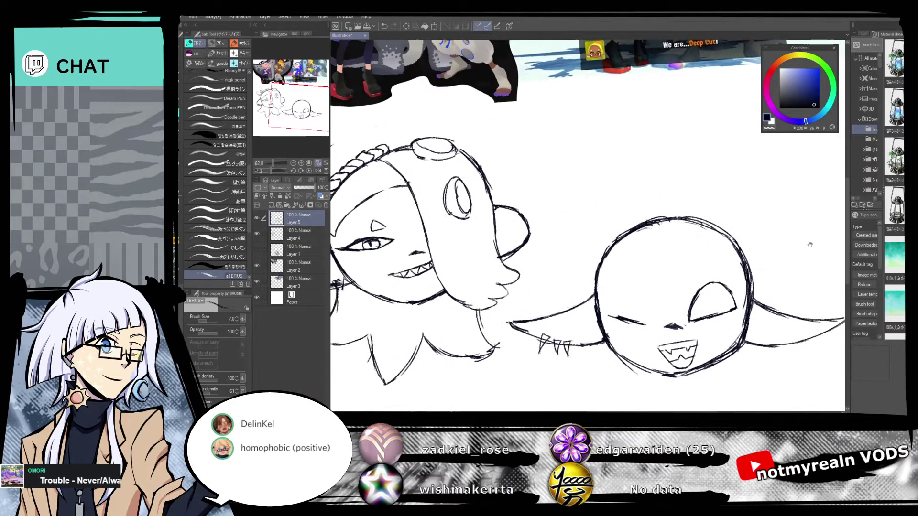
pyautogui.moveTo(512, 295); pyautogui.dragTo(572, 278)
pyautogui.moveTo(718, 278)
pyautogui.mouseDown()
pyautogui.moveTo(599, 275)
pyautogui.moveTo(568, 302)
pyautogui.moveTo(576, 253)
pyautogui.moveTo(555, 243)
pyautogui.mouseUp()
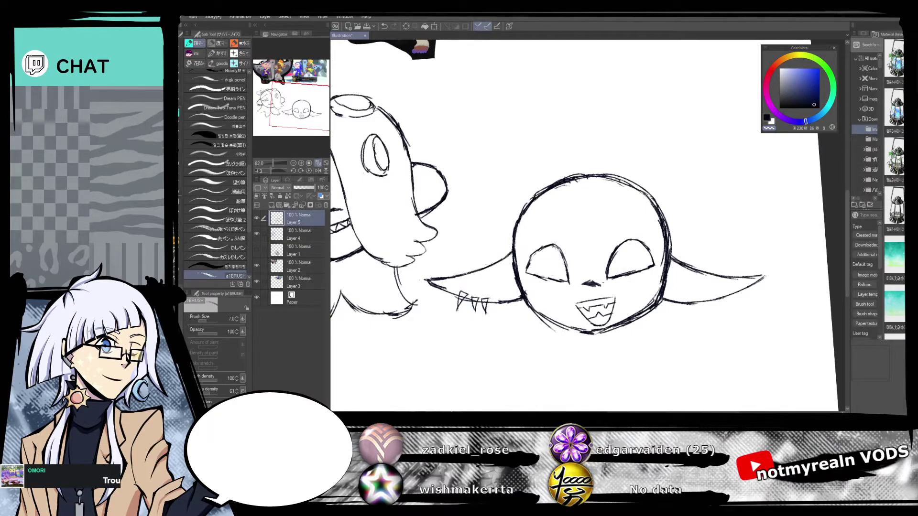
pyautogui.moveTo(555, 245); pyautogui.dragTo(569, 277)
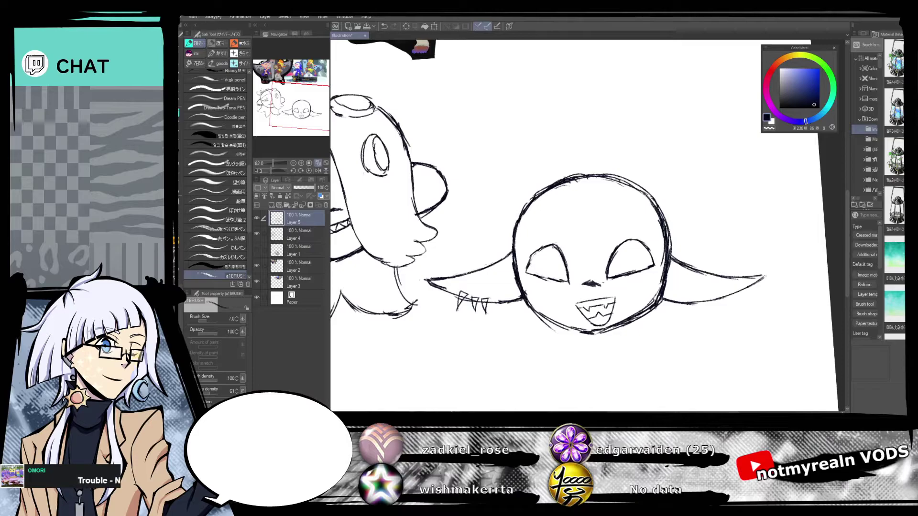
pyautogui.moveTo(545, 248); pyautogui.dragTo(529, 261)
# Check the character reference images and retrace the inner side of the right eye's outline at a closer zoom.
pyautogui.moveTo(631, 152); pyautogui.dragTo(764, 307)
pyautogui.moveTo(741, 245); pyautogui.dragTo(592, 373)
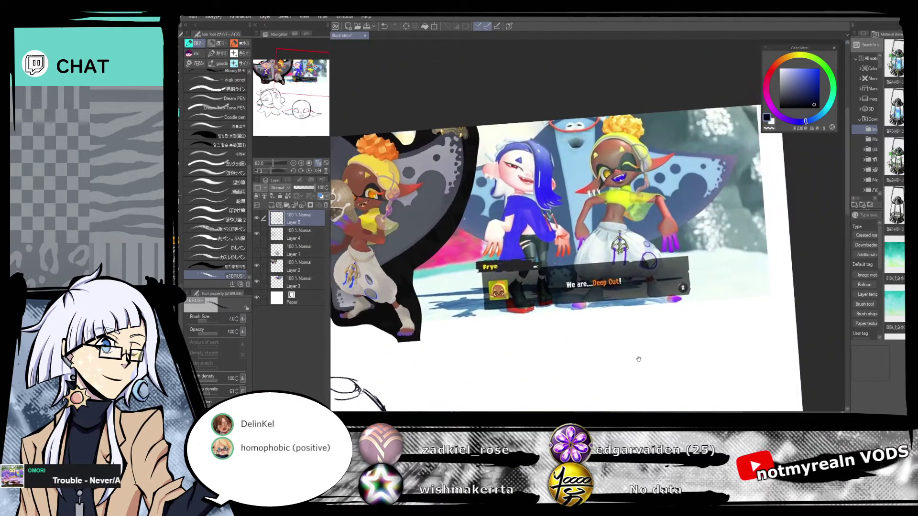
pyautogui.moveTo(685, 378)
pyautogui.mouseDown()
pyautogui.moveTo(672, 121)
pyautogui.moveTo(673, 151)
pyautogui.mouseUp()
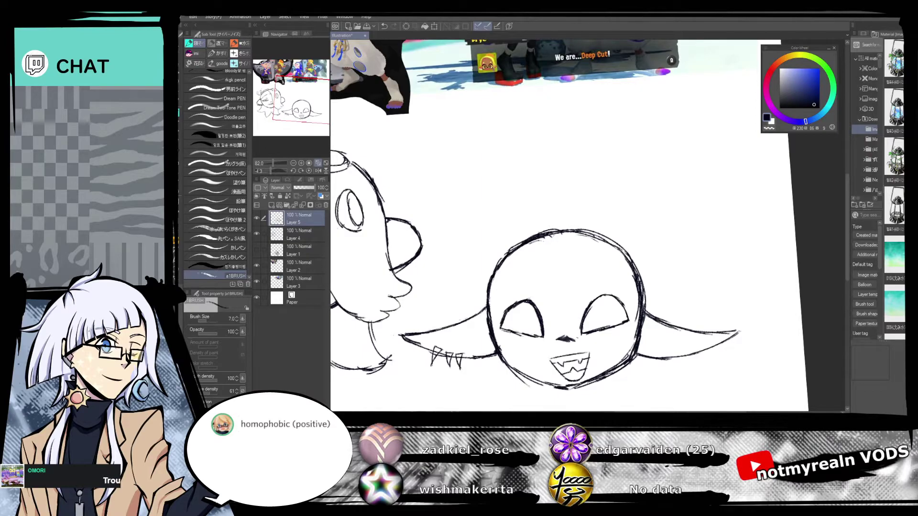
pyautogui.moveTo(574, 215)
pyautogui.mouseDown()
pyautogui.moveTo(572, 246)
pyautogui.moveTo(586, 205)
pyautogui.mouseUp()
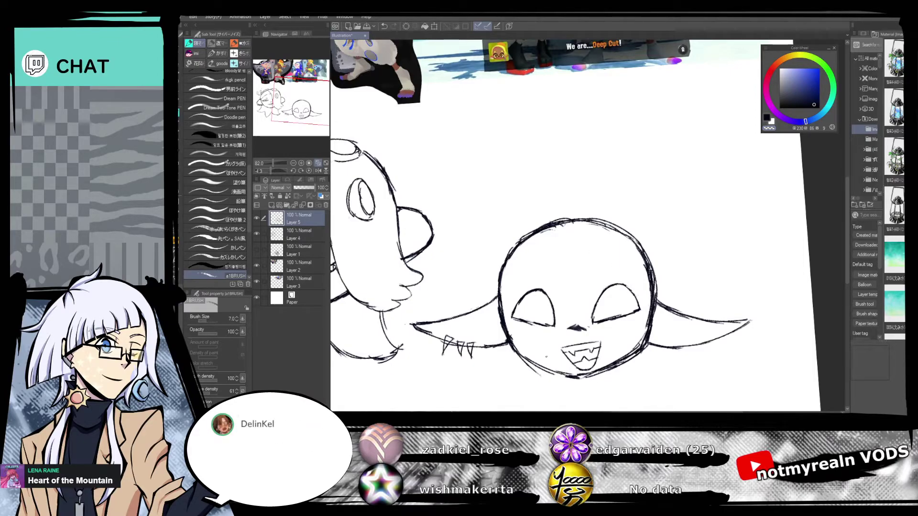
pyautogui.press('c')
pyautogui.moveTo(588, 287); pyautogui.dragTo(586, 227)
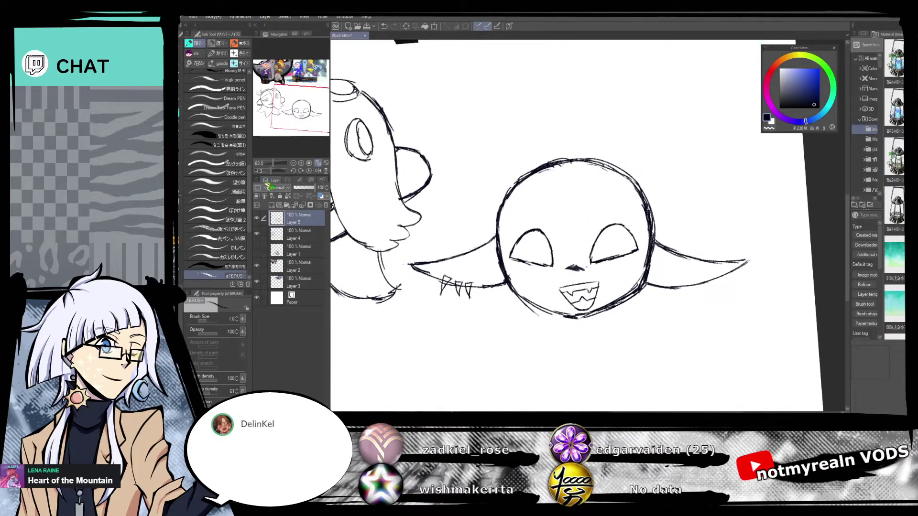
pyautogui.scroll(4, 595, 227)
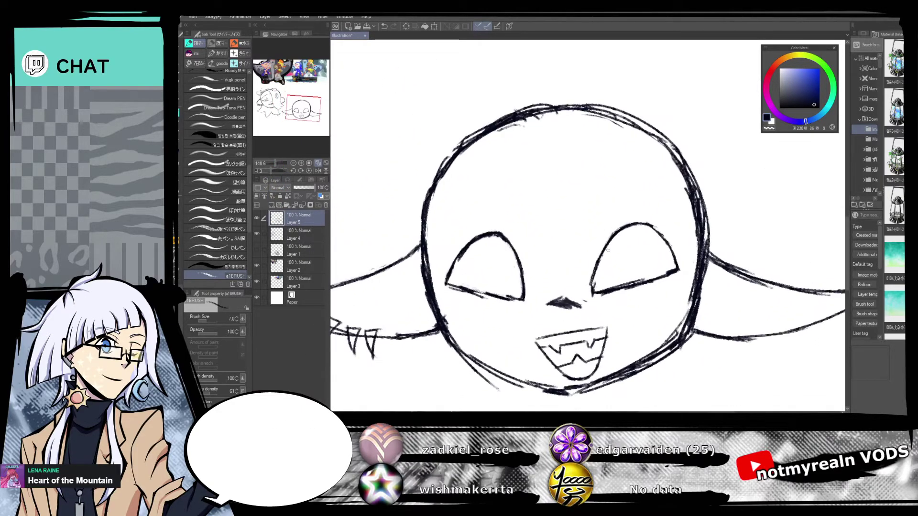
pyautogui.moveTo(609, 244); pyautogui.dragTo(591, 293)
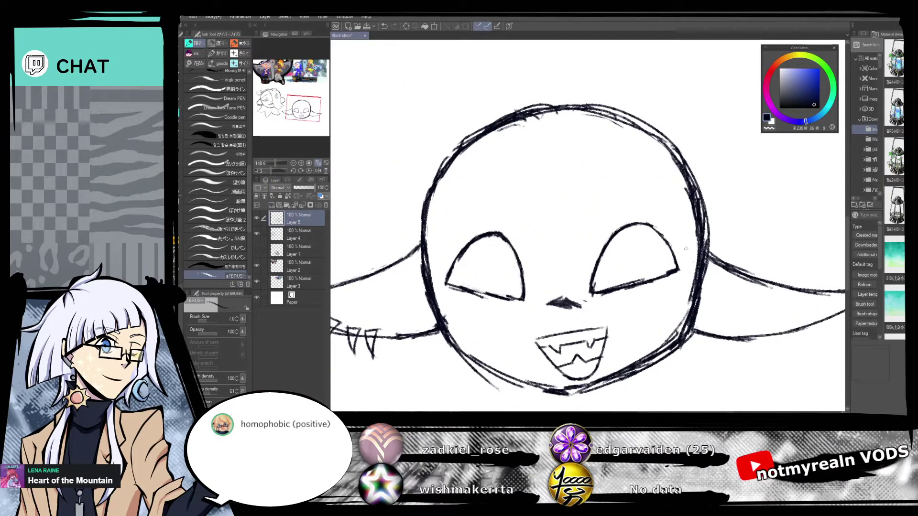
# Touch up both eye outlines and draw a round iris resting on each eye's lower lid, redrawing the right one.
pyautogui.moveTo(651, 225); pyautogui.dragTo(667, 240)
pyautogui.moveTo(447, 285); pyautogui.dragTo(525, 303)
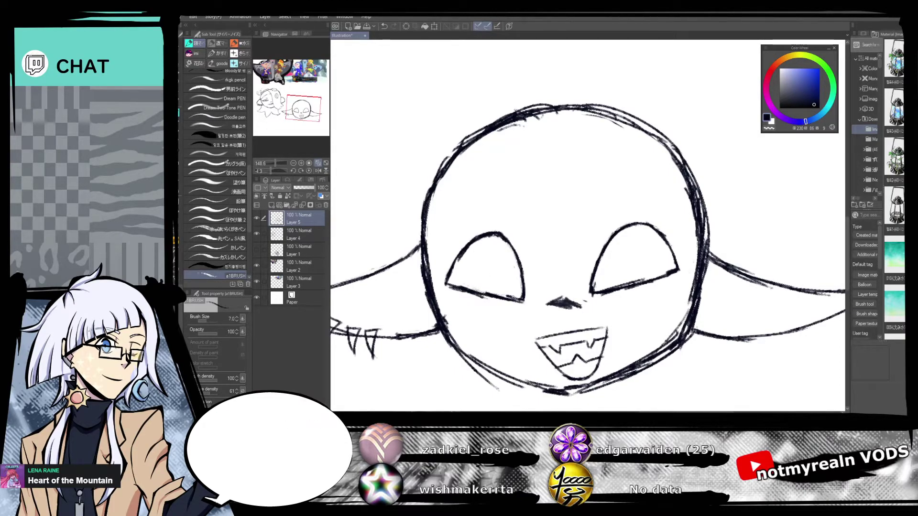
pyautogui.moveTo(615, 348); pyautogui.dragTo(616, 340)
pyautogui.moveTo(496, 246)
pyautogui.mouseDown()
pyautogui.moveTo(500, 285)
pyautogui.moveTo(518, 270)
pyautogui.moveTo(503, 290)
pyautogui.mouseUp()
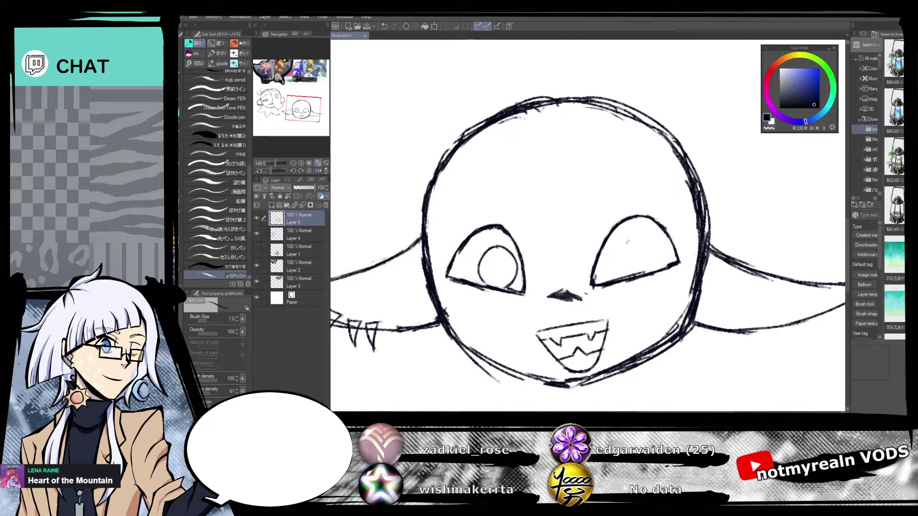
pyautogui.moveTo(623, 242); pyautogui.dragTo(620, 279)
pyautogui.moveTo(625, 240); pyautogui.dragTo(621, 277)
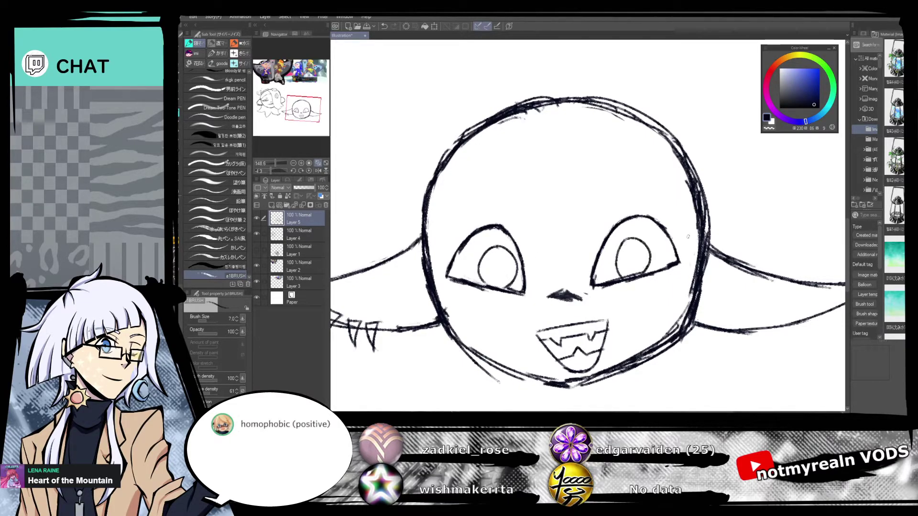
pyautogui.hotkey('ctrl', 'z')
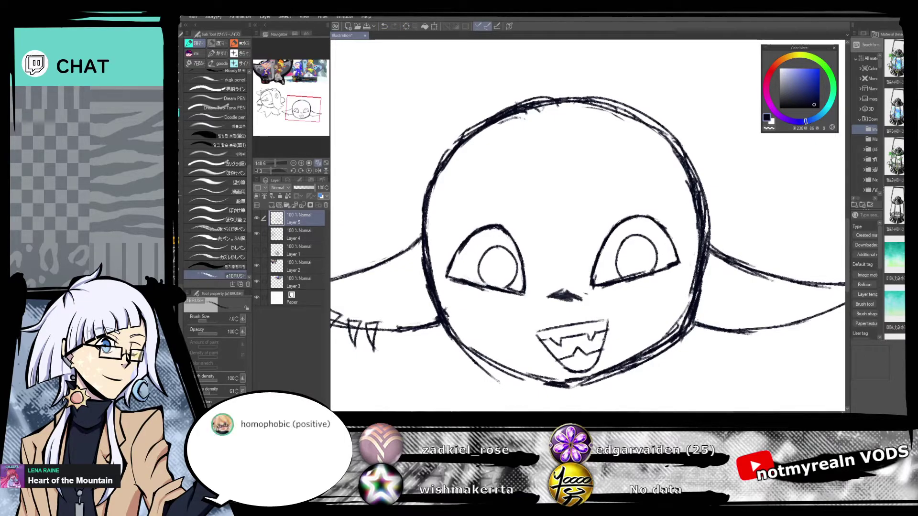
pyautogui.moveTo(649, 315); pyautogui.dragTo(674, 309)
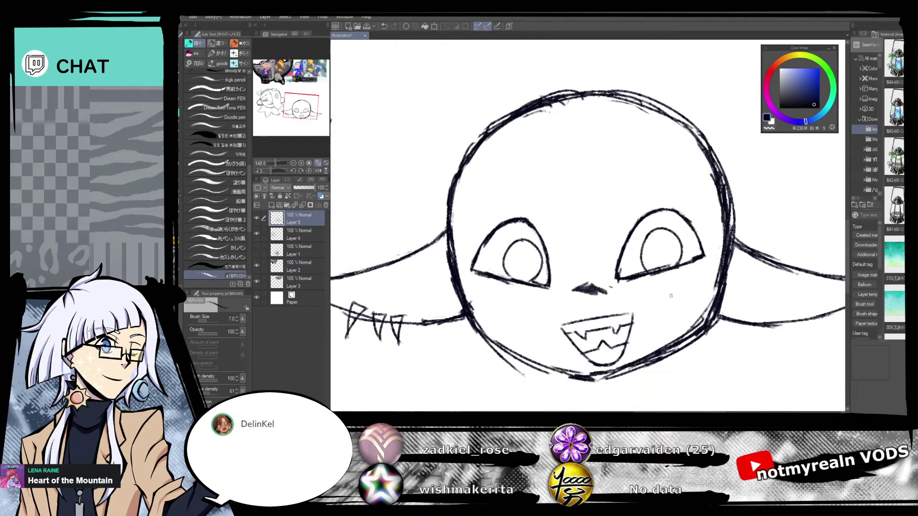
pyautogui.moveTo(595, 265)
pyautogui.mouseDown()
pyautogui.moveTo(603, 261)
pyautogui.moveTo(579, 268)
pyautogui.moveTo(610, 283)
pyautogui.mouseUp()
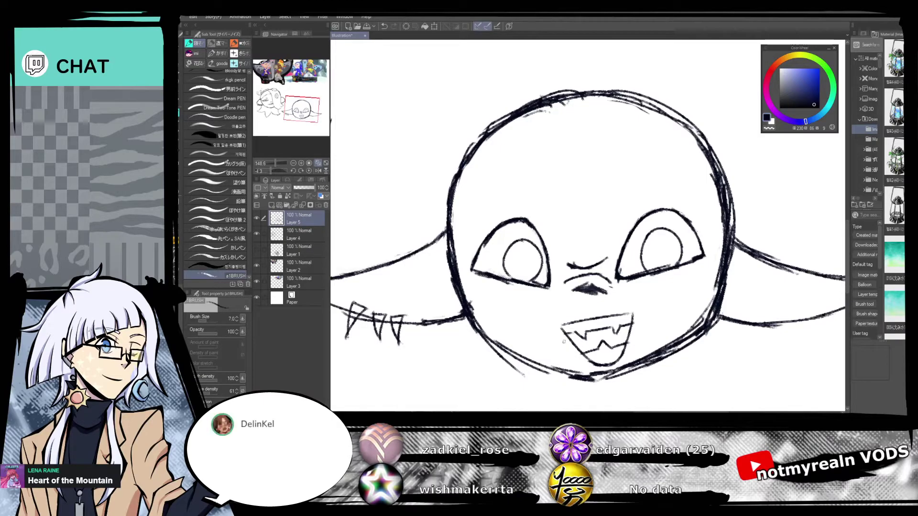
pyautogui.click(180, 184)
pyautogui.moveTo(574, 256)
pyautogui.mouseDown()
pyautogui.moveTo(570, 272)
pyautogui.moveTo(594, 263)
pyautogui.moveTo(604, 283)
pyautogui.moveTo(618, 287)
pyautogui.mouseUp()
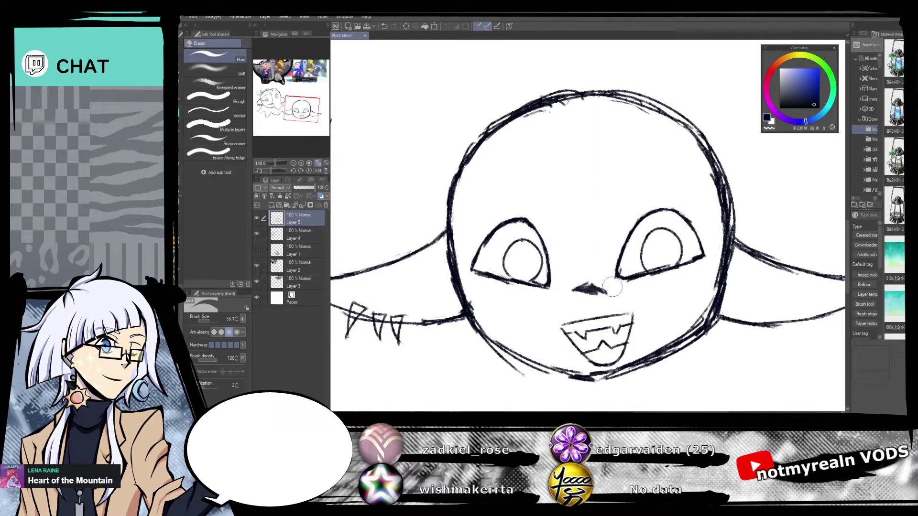
pyautogui.press('b')
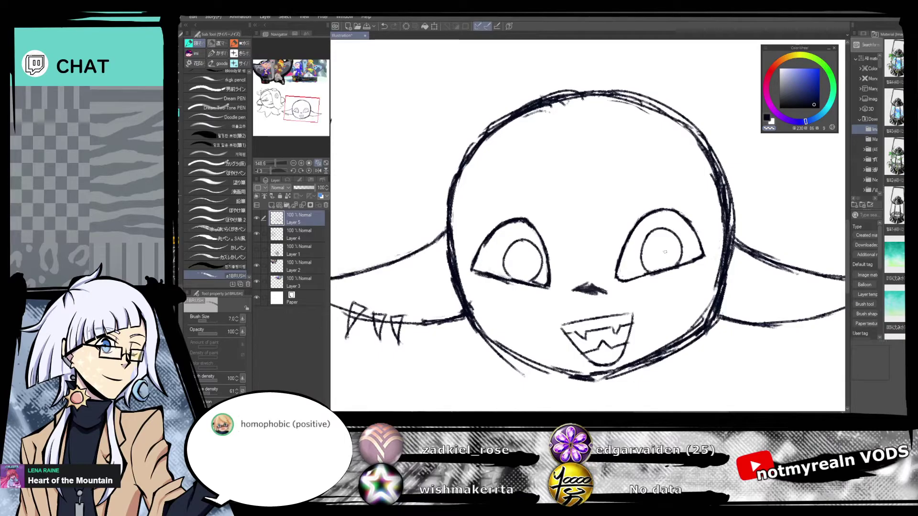
# Check the Deep Cut reference image and link the inner eye corners with a small line arching over the nose.
pyautogui.press('c')
pyautogui.moveTo(271, 171); pyautogui.dragTo(276, 170)
pyautogui.click(309, 171)
pyautogui.moveTo(552, 77); pyautogui.dragTo(474, 454)
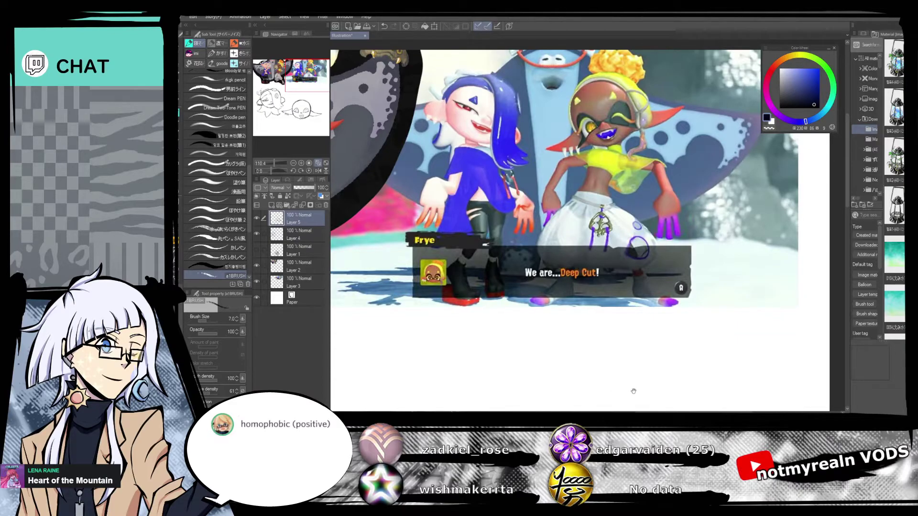
pyautogui.moveTo(627, 375); pyautogui.dragTo(674, 62)
pyautogui.moveTo(543, 330)
pyautogui.mouseDown()
pyautogui.moveTo(543, 249)
pyautogui.moveTo(565, 250)
pyautogui.mouseUp()
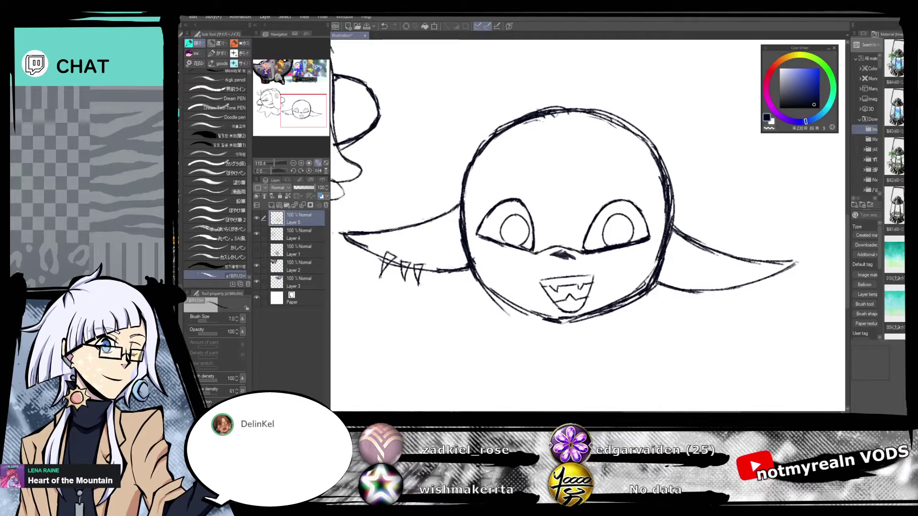
# Thicken the slanted lower lid of the left eye with the canvas rotated, and restore the upright view.
pyautogui.moveTo(271, 171); pyautogui.dragTo(277, 172)
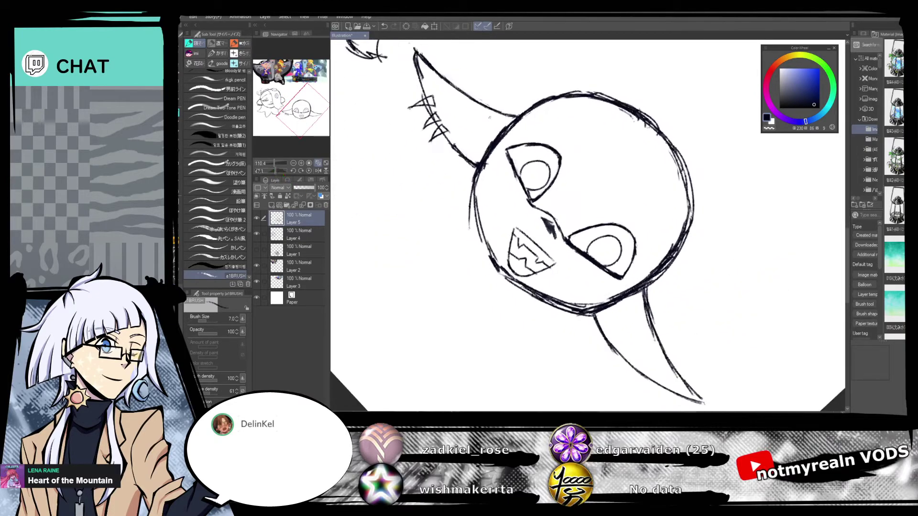
pyautogui.moveTo(505, 151); pyautogui.dragTo(516, 173)
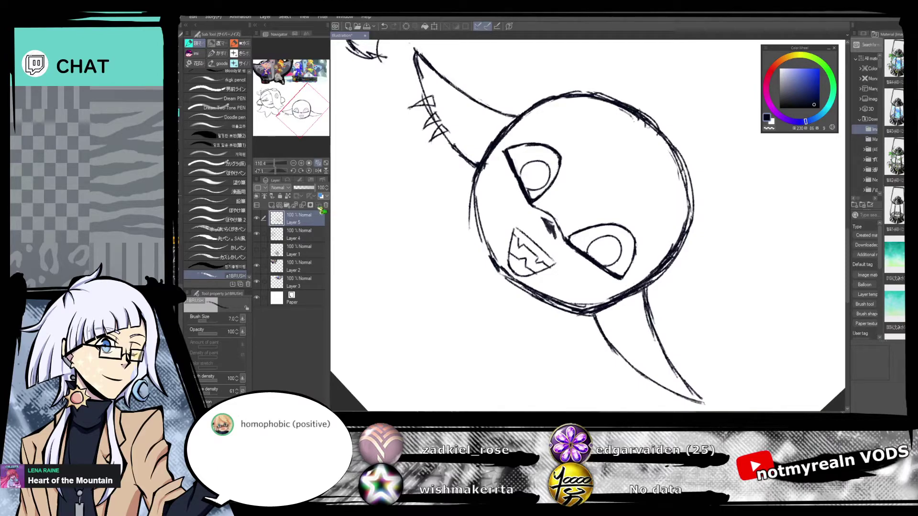
pyautogui.click(309, 171)
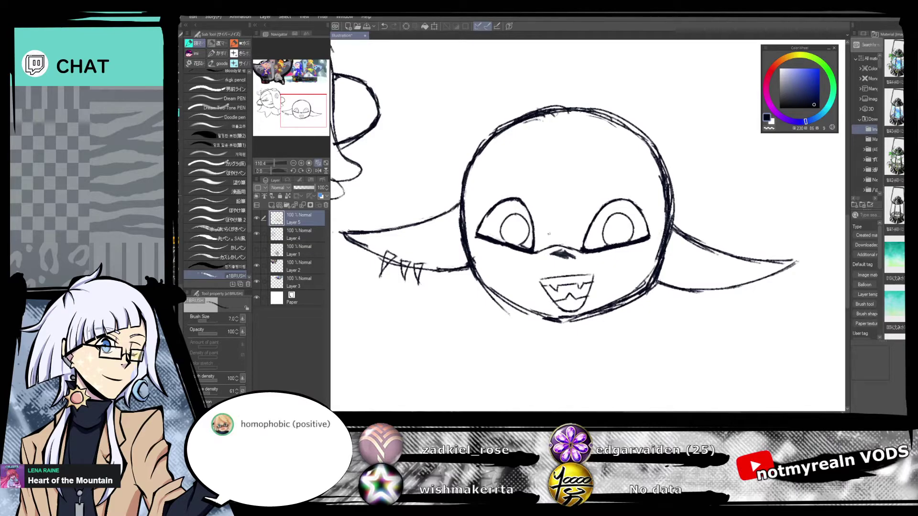
# Draw the upper edge of the mask bridge between the eyes and fill it solid dark above the nose.
pyautogui.moveTo(557, 240); pyautogui.dragTo(575, 237)
pyautogui.moveTo(583, 237); pyautogui.dragTo(579, 247)
pyautogui.moveTo(583, 236); pyautogui.dragTo(574, 247)
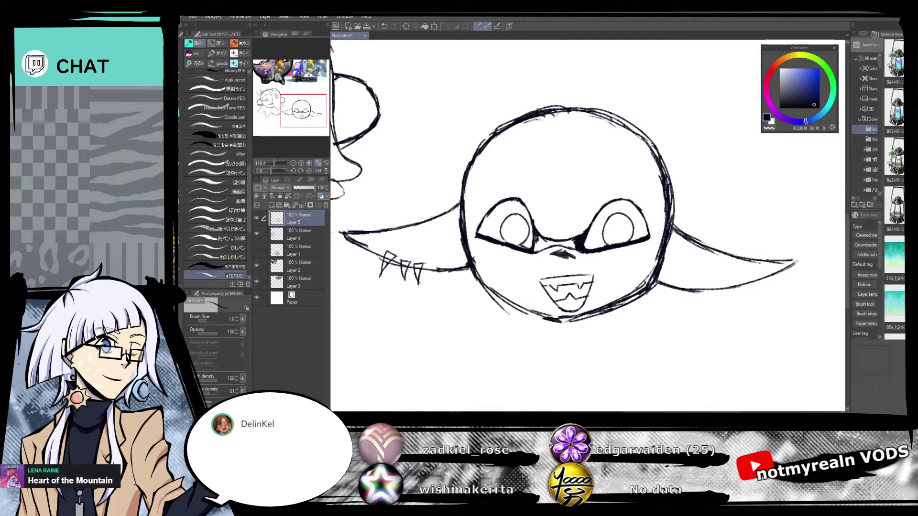
pyautogui.moveTo(545, 243)
pyautogui.mouseDown()
pyautogui.moveTo(553, 245)
pyautogui.moveTo(539, 250)
pyautogui.moveTo(578, 244)
pyautogui.mouseUp()
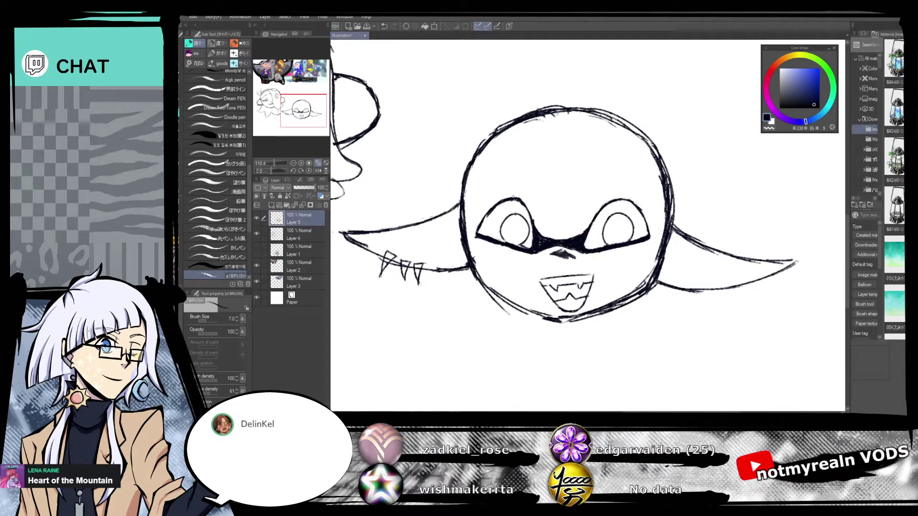
# Thicken the inner upper edges of both eyes into dark bands that flow into the mask bridge.
pyautogui.moveTo(523, 198); pyautogui.dragTo(540, 234)
pyautogui.moveTo(614, 199); pyautogui.dragTo(581, 235)
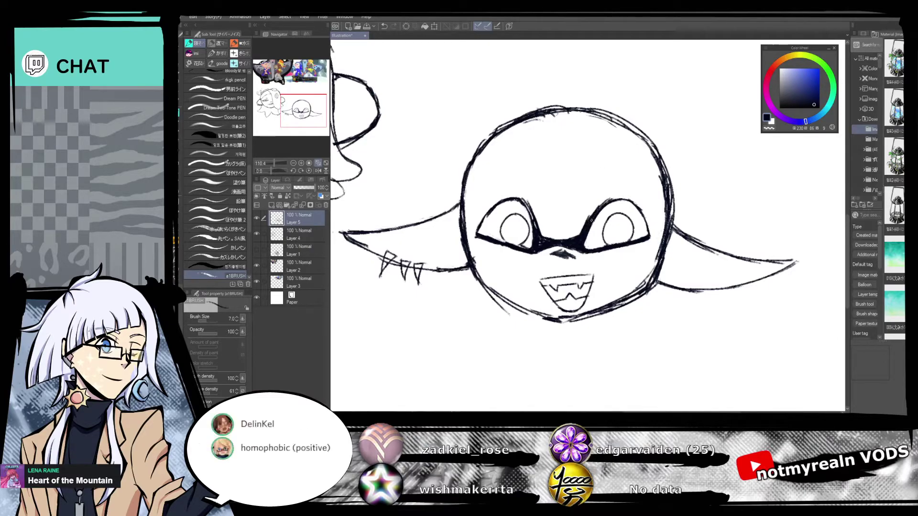
pyautogui.moveTo(616, 207); pyautogui.dragTo(638, 226)
pyautogui.moveTo(565, 227)
pyautogui.mouseDown()
pyautogui.moveTo(555, 255)
pyautogui.moveTo(561, 259)
pyautogui.mouseUp()
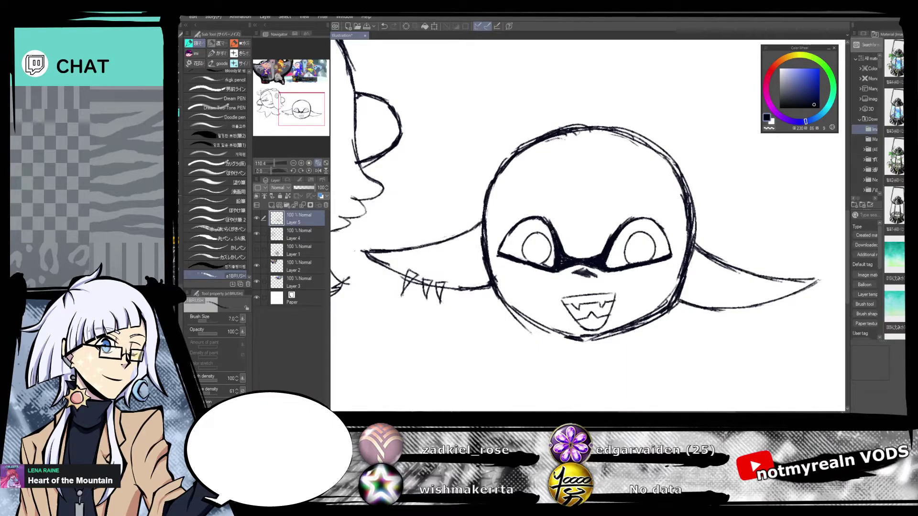
# Outline and fill a thick dark mask band over the right eye, and start a line extending from its outer corner.
pyautogui.moveTo(753, 259)
pyautogui.mouseDown()
pyautogui.moveTo(706, 234)
pyautogui.moveTo(688, 208)
pyautogui.mouseUp()
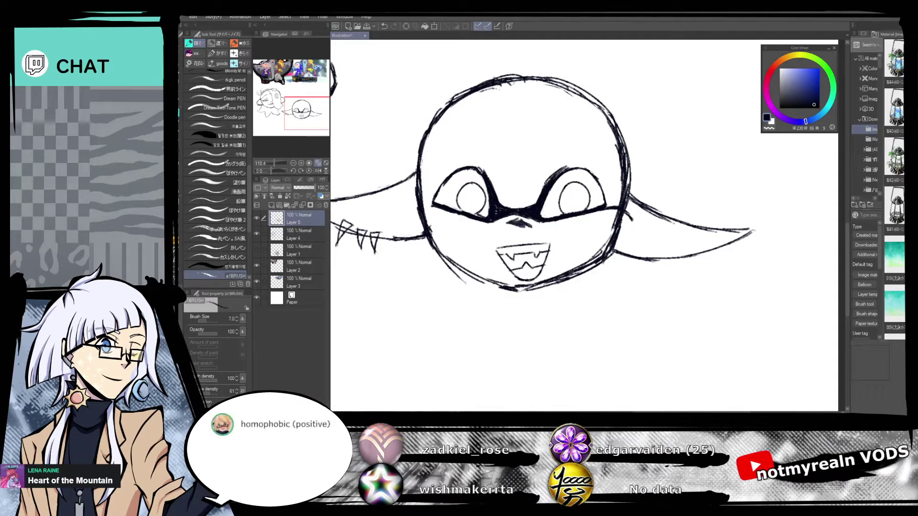
pyautogui.moveTo(559, 173)
pyautogui.mouseDown()
pyautogui.moveTo(594, 165)
pyautogui.moveTo(609, 207)
pyautogui.mouseUp()
pyautogui.moveTo(593, 168); pyautogui.dragTo(603, 191)
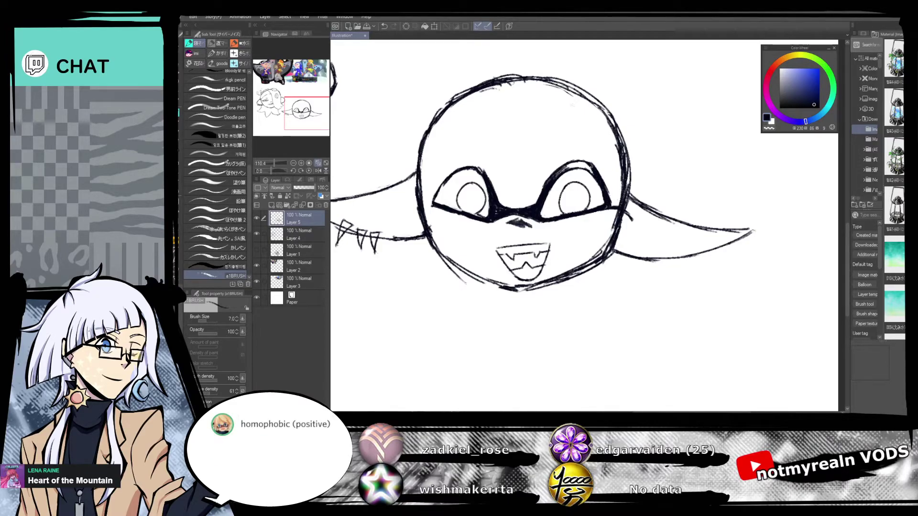
pyautogui.moveTo(580, 161)
pyautogui.mouseDown()
pyautogui.moveTo(551, 174)
pyautogui.moveTo(561, 169)
pyautogui.mouseUp()
pyautogui.moveTo(582, 163)
pyautogui.mouseDown()
pyautogui.moveTo(561, 171)
pyautogui.moveTo(590, 167)
pyautogui.moveTo(580, 163)
pyautogui.mouseUp()
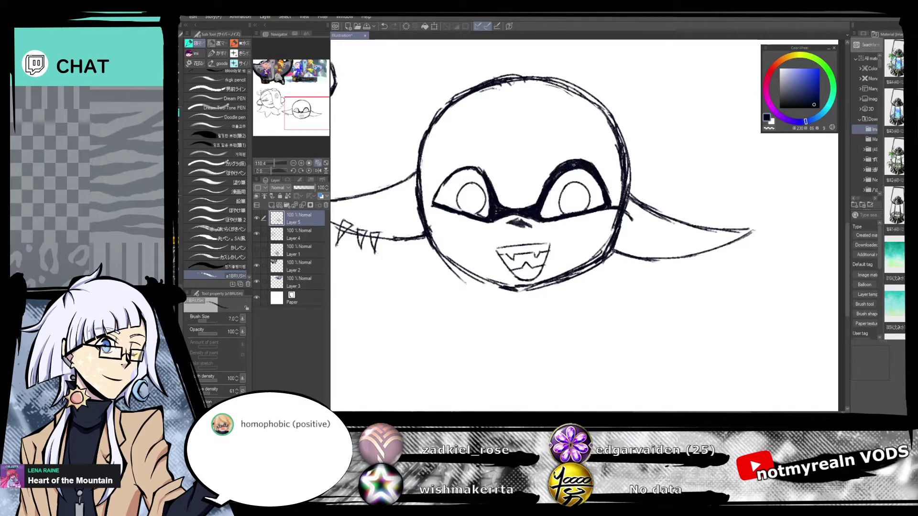
pyautogui.moveTo(307, 113)
pyautogui.mouseDown()
pyautogui.moveTo(314, 71)
pyautogui.moveTo(310, 109)
pyautogui.mouseUp()
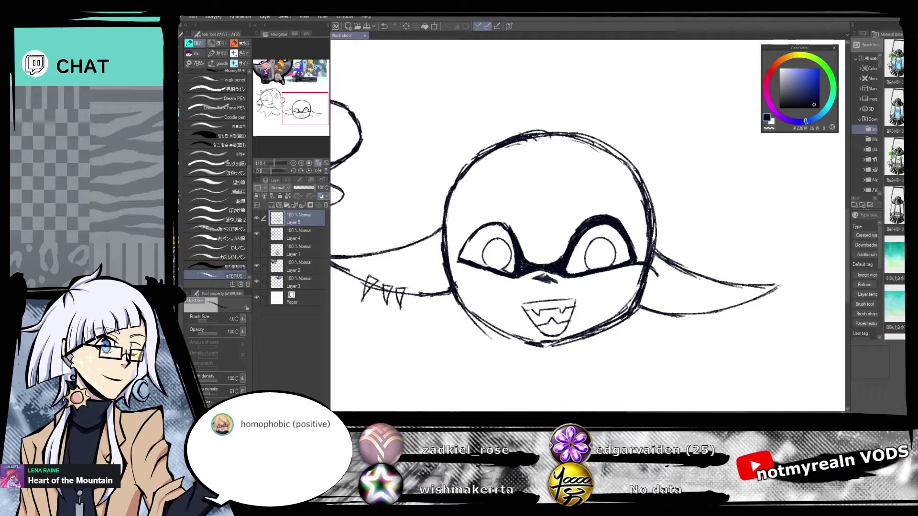
pyautogui.moveTo(564, 248); pyautogui.dragTo(608, 210)
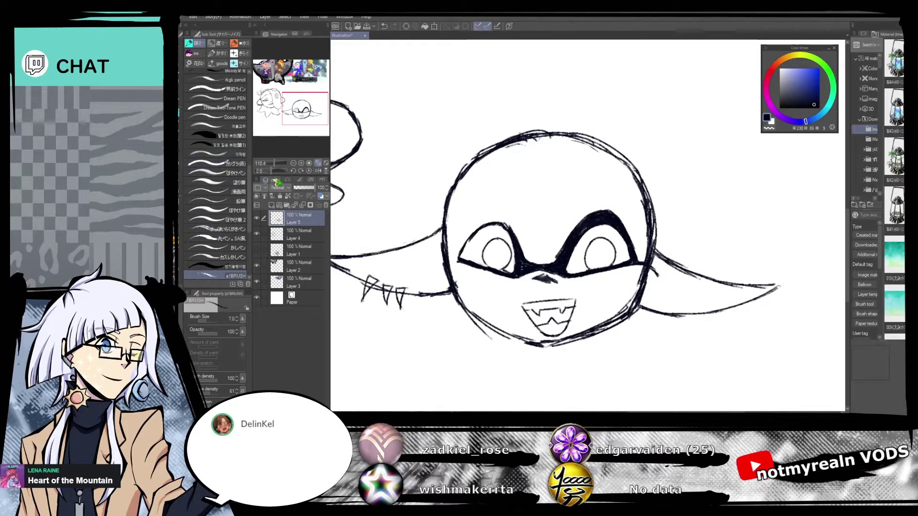
# Draw a pointed wing at the right eye's outer corner and clear the head outline around it.
pyautogui.moveTo(271, 171); pyautogui.dragTo(274, 171)
pyautogui.moveTo(701, 269); pyautogui.dragTo(660, 207)
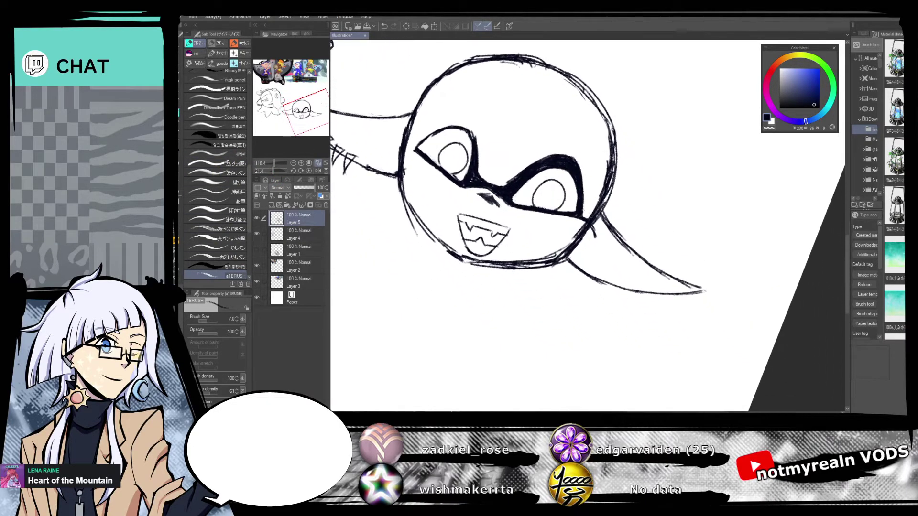
pyautogui.moveTo(583, 210); pyautogui.dragTo(596, 237)
pyautogui.moveTo(591, 223); pyautogui.dragTo(596, 232)
pyautogui.moveTo(316, 120)
pyautogui.mouseDown()
pyautogui.moveTo(317, 89)
pyautogui.moveTo(308, 119)
pyautogui.moveTo(317, 119)
pyautogui.mouseUp()
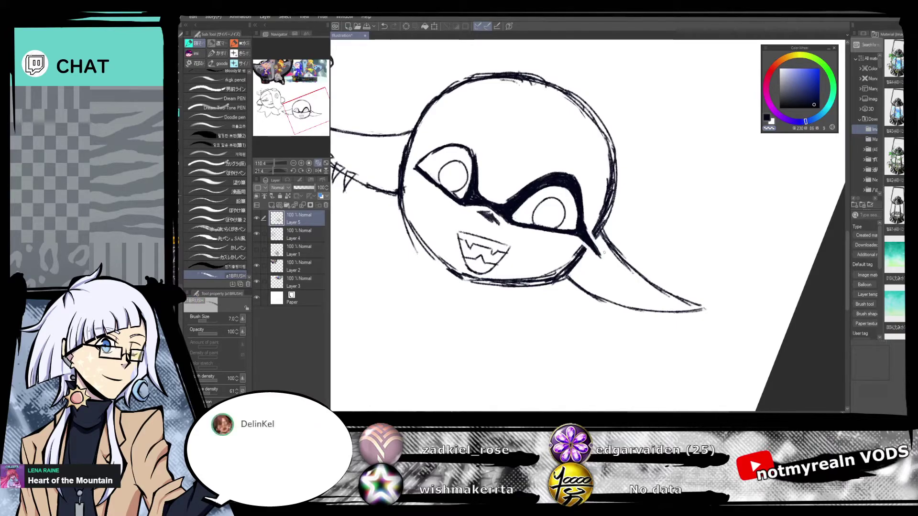
pyautogui.moveTo(278, 176); pyautogui.dragTo(275, 173)
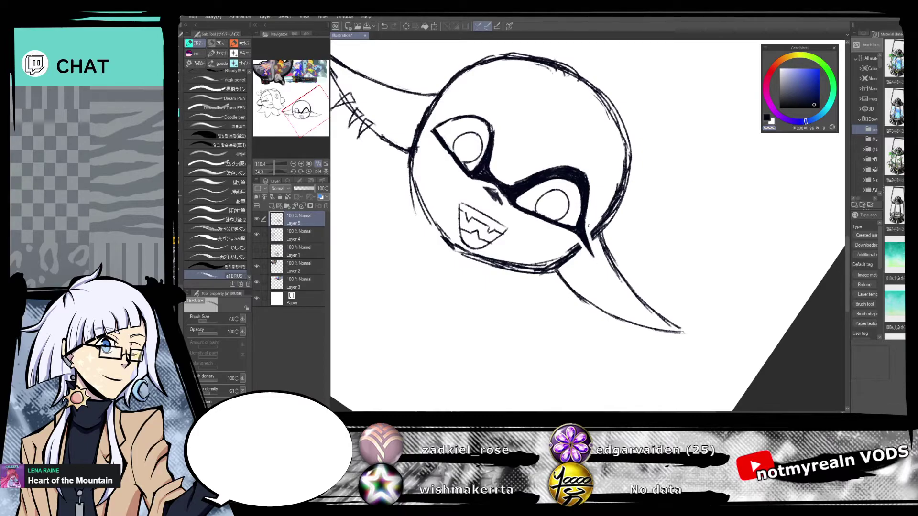
pyautogui.press('c')
pyautogui.click(310, 172)
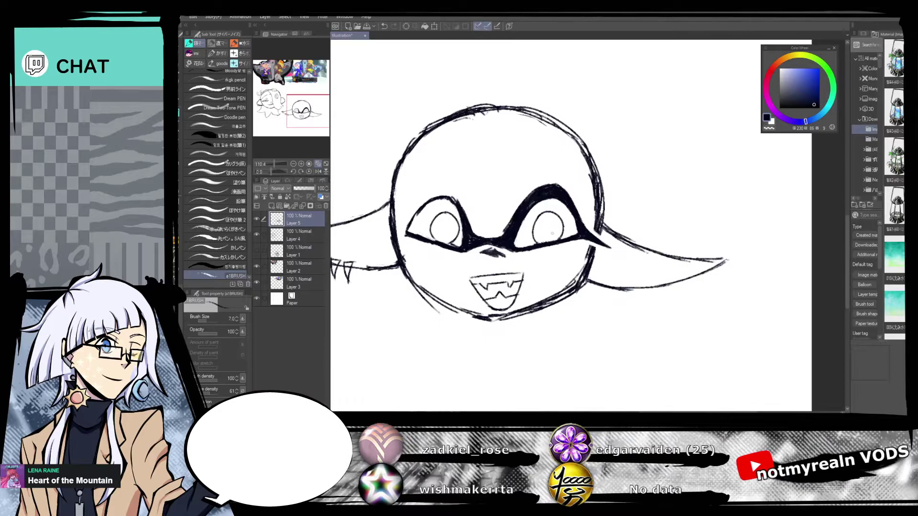
# Draw and fill the matching thick mask band over the left eye, ending in a pointed wing past the head outline.
pyautogui.moveTo(577, 310); pyautogui.dragTo(659, 320)
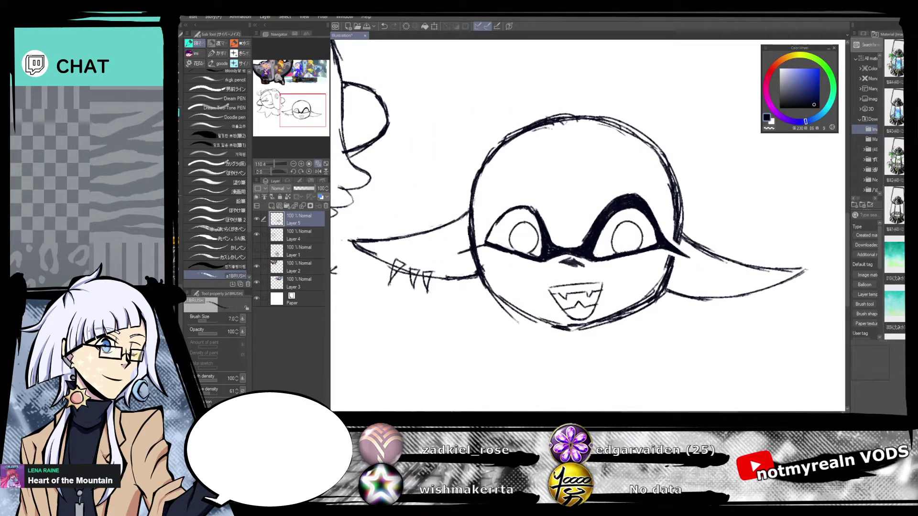
pyautogui.moveTo(530, 199); pyautogui.dragTo(550, 233)
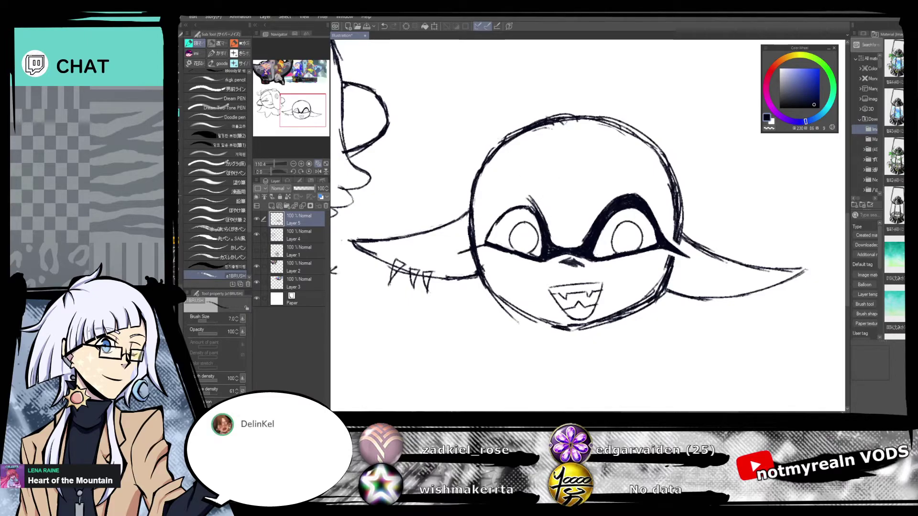
pyautogui.moveTo(531, 196)
pyautogui.mouseDown()
pyautogui.moveTo(494, 214)
pyautogui.moveTo(482, 235)
pyautogui.mouseUp()
pyautogui.moveTo(502, 208); pyautogui.dragTo(491, 225)
pyautogui.moveTo(526, 199)
pyautogui.mouseDown()
pyautogui.moveTo(500, 213)
pyautogui.moveTo(519, 204)
pyautogui.mouseUp()
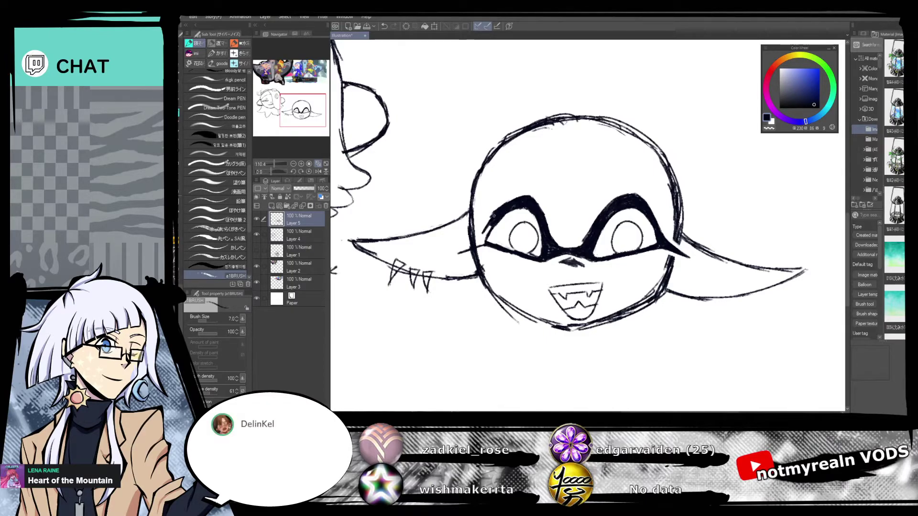
pyautogui.moveTo(480, 245); pyautogui.dragTo(491, 227)
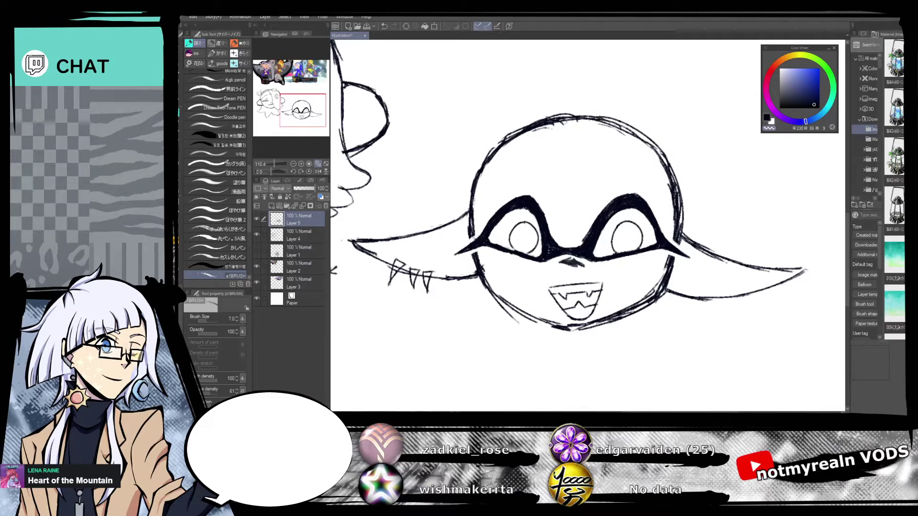
# Draw a thin curved white strip with dark edges from the left side of the head across the left eye's mask band.
pyautogui.press('c')
pyautogui.moveTo(317, 74); pyautogui.dragTo(308, 107)
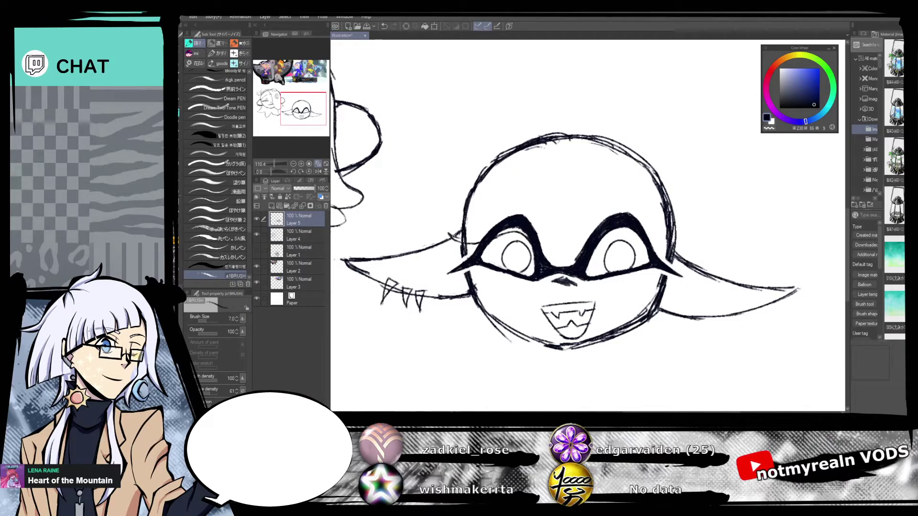
pyautogui.moveTo(469, 239); pyautogui.dragTo(491, 234)
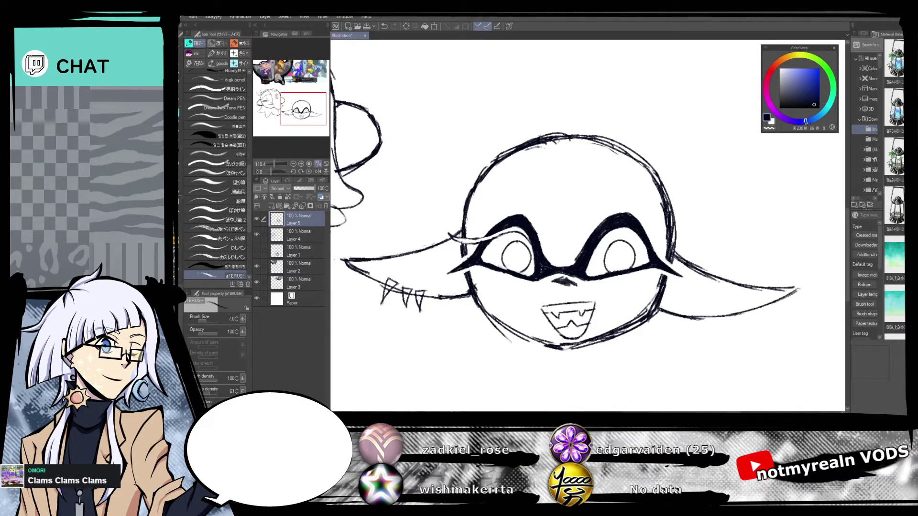
# Draw the mirrored thin curved strip across the right eye's mask band, and review the whole head zoomed out.
pyautogui.moveTo(703, 300); pyautogui.dragTo(656, 288)
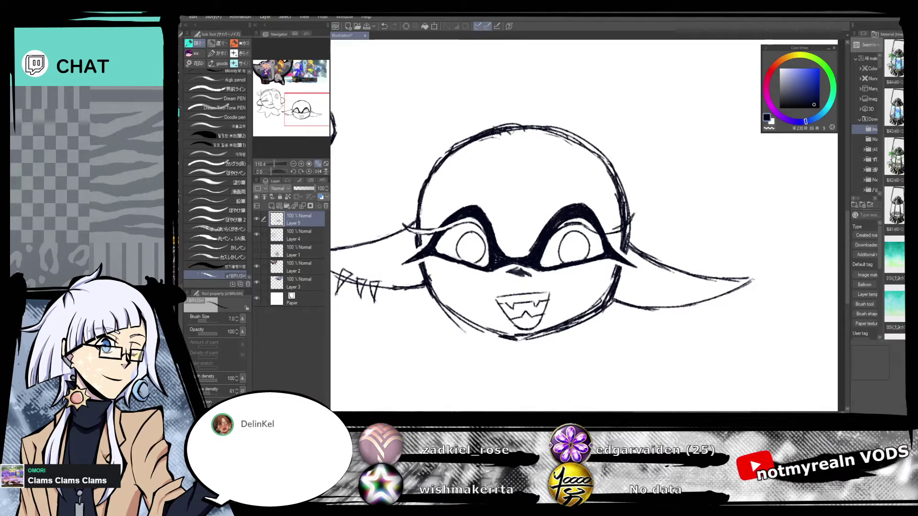
pyautogui.press('c')
pyautogui.moveTo(272, 171); pyautogui.dragTo(278, 172)
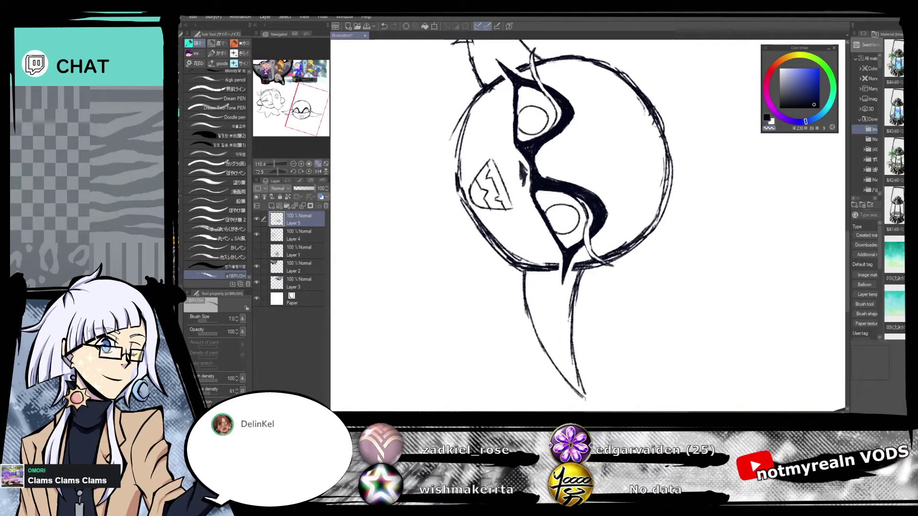
pyautogui.click(309, 172)
pyautogui.moveTo(274, 164); pyautogui.dragTo(272, 164)
pyautogui.moveTo(719, 146)
pyautogui.mouseDown()
pyautogui.moveTo(696, 360)
pyautogui.moveTo(670, 279)
pyautogui.moveTo(682, 186)
pyautogui.mouseUp()
pyautogui.moveTo(643, 266); pyautogui.dragTo(648, 258)
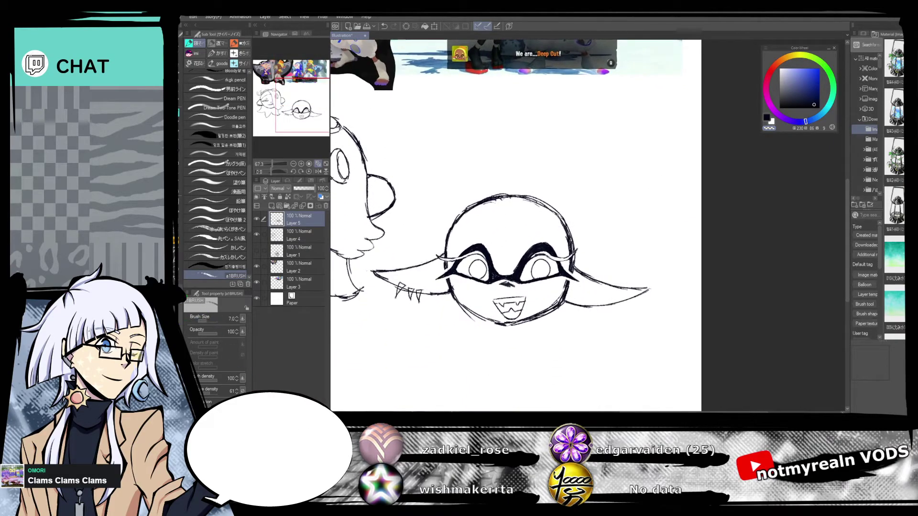
# Draw two small mirrored triangular eyebrow marks on the forehead above the mask.
pyautogui.moveTo(272, 164); pyautogui.dragTo(275, 164)
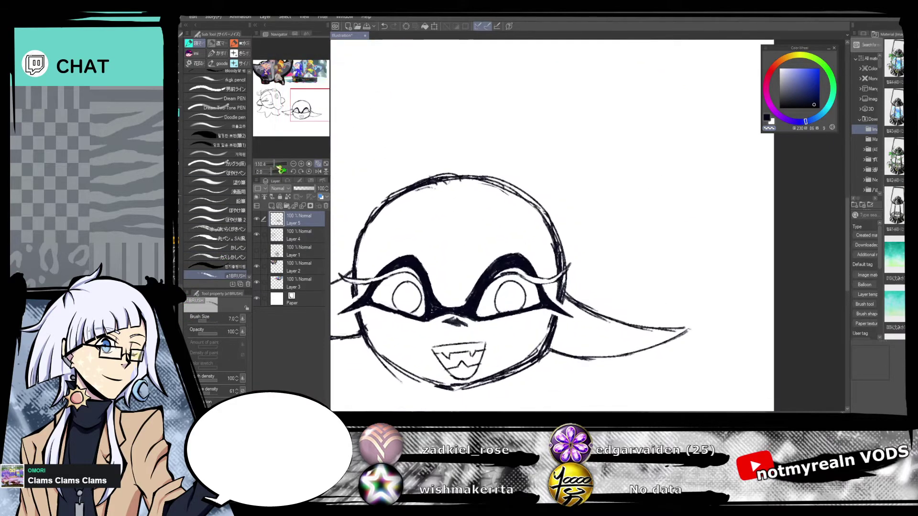
pyautogui.moveTo(508, 288); pyautogui.dragTo(610, 232)
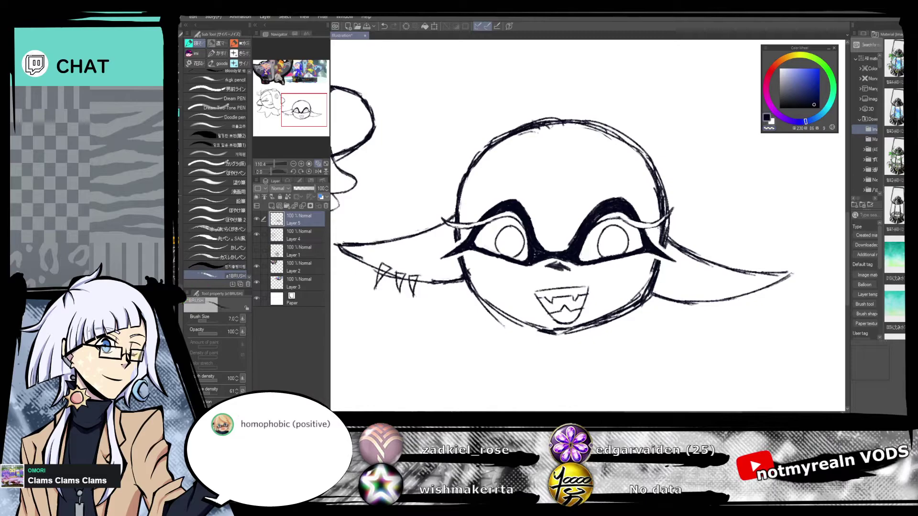
pyautogui.moveTo(633, 219)
pyautogui.mouseDown()
pyautogui.moveTo(647, 258)
pyautogui.moveTo(604, 367)
pyautogui.mouseUp()
pyautogui.scroll(-10, 601, 372)
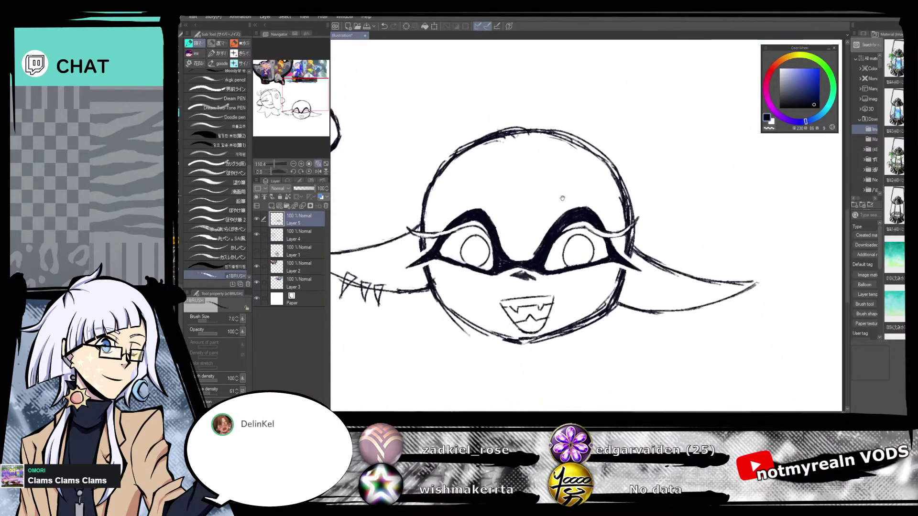
pyautogui.moveTo(565, 189); pyautogui.dragTo(551, 213)
pyautogui.moveTo(490, 188); pyautogui.dragTo(481, 199)
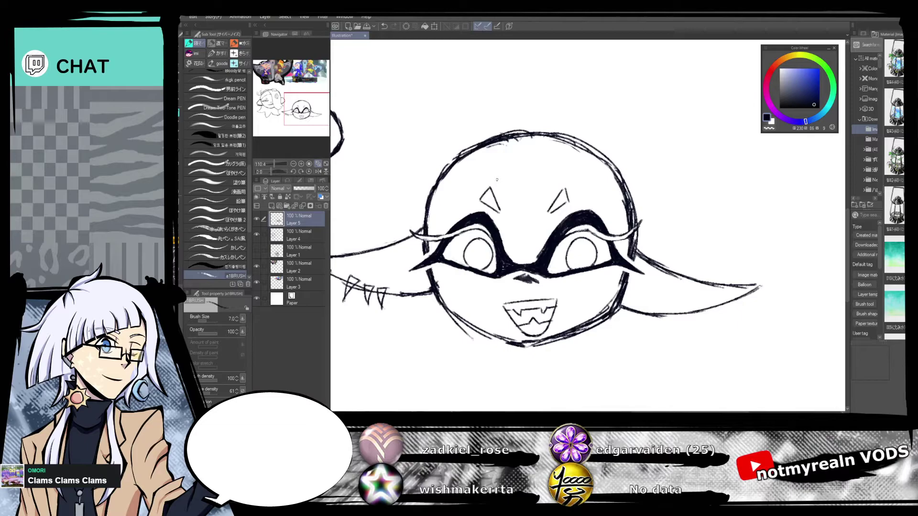
pyautogui.moveTo(292, 76)
pyautogui.mouseDown()
pyautogui.moveTo(316, 80)
pyautogui.moveTo(300, 132)
pyautogui.moveTo(296, 75)
pyautogui.moveTo(311, 125)
pyautogui.moveTo(309, 117)
pyautogui.mouseUp()
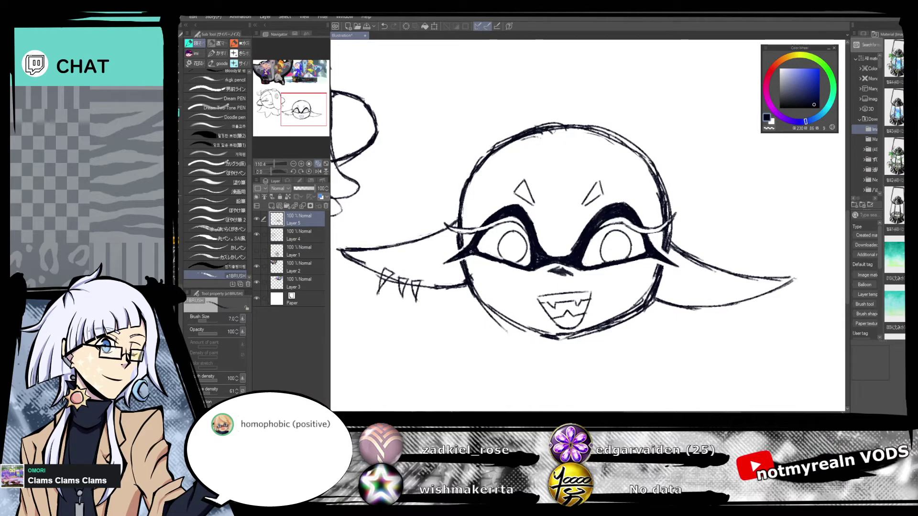
# Examine Frye's hair, headband and side tentacle in the Deep Cut reference image.
pyautogui.moveTo(304, 79); pyautogui.dragTo(307, 71)
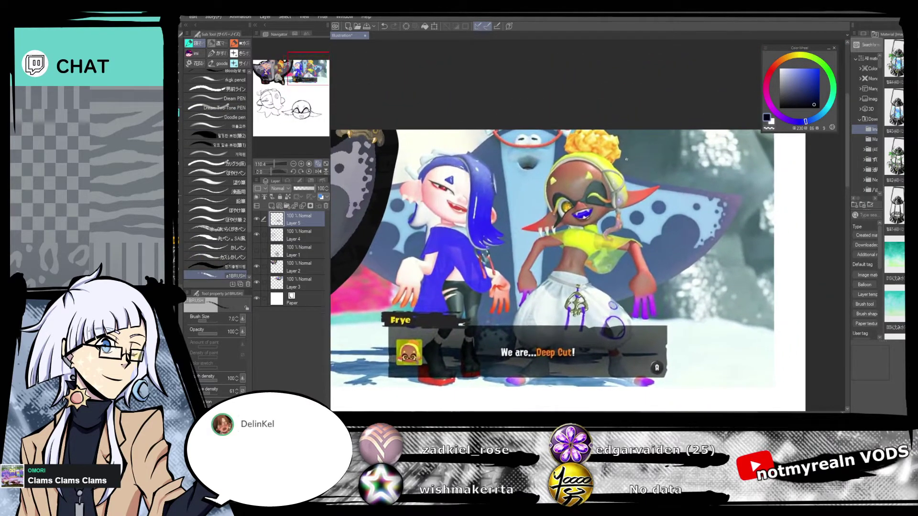
pyautogui.moveTo(637, 149)
pyautogui.mouseDown()
pyautogui.moveTo(631, 163)
pyautogui.moveTo(684, 156)
pyautogui.mouseUp()
pyautogui.moveTo(620, 131); pyautogui.dragTo(604, 176)
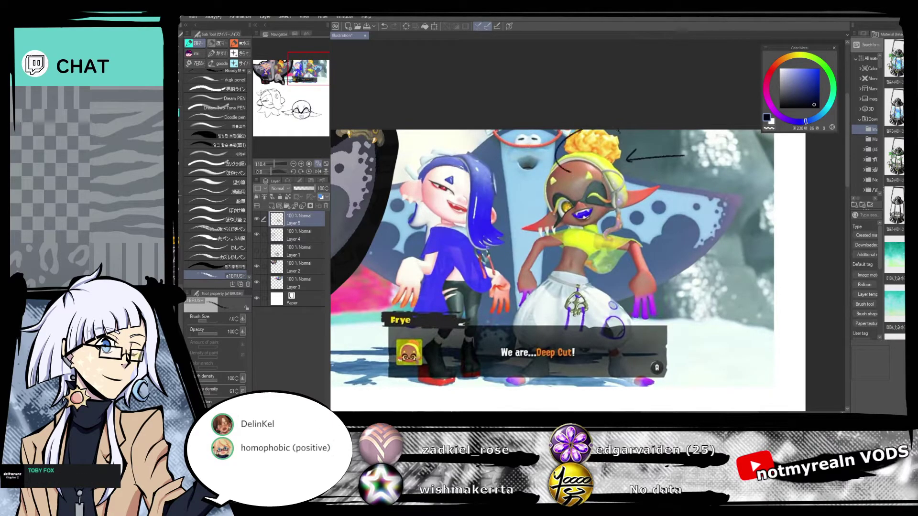
pyautogui.doubleClick(384, 25)
pyautogui.moveTo(272, 172); pyautogui.dragTo(276, 173)
pyautogui.moveTo(727, 271); pyautogui.dragTo(666, 289)
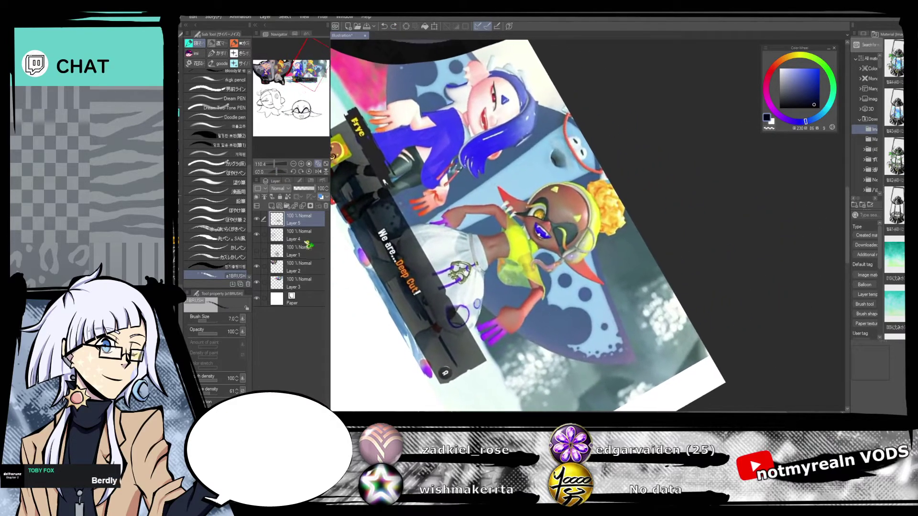
pyautogui.click(309, 172)
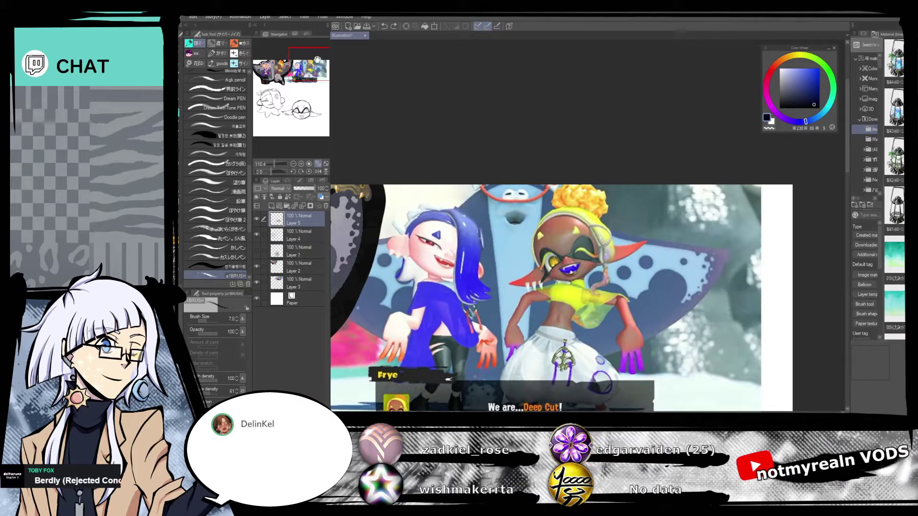
pyautogui.moveTo(313, 71); pyautogui.dragTo(309, 121)
# Add a new layer above Layer 5 and turn on its blue layer color.
pyautogui.click(272, 206)
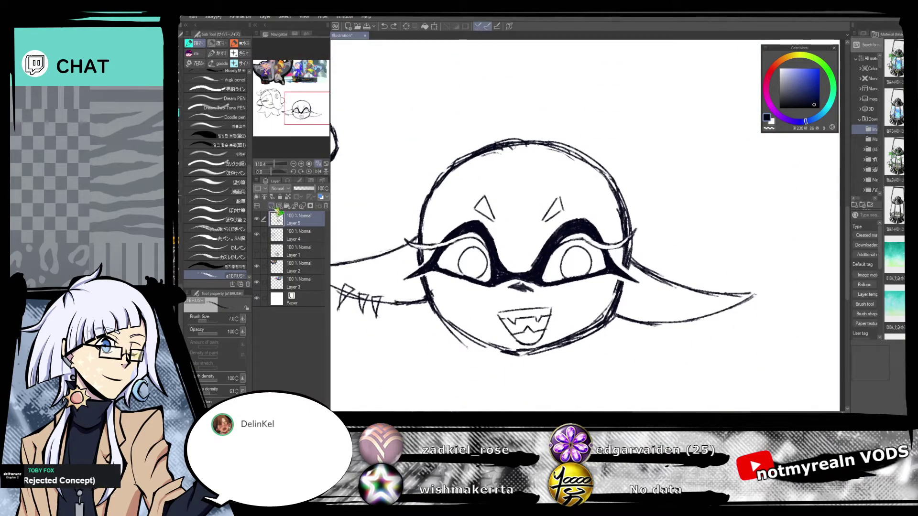
pyautogui.moveTo(441, 72)
pyautogui.mouseDown()
pyautogui.moveTo(435, 373)
pyautogui.moveTo(475, 101)
pyautogui.moveTo(497, 43)
pyautogui.mouseUp()
pyautogui.moveTo(647, 314)
pyautogui.mouseDown()
pyautogui.moveTo(612, 165)
pyautogui.moveTo(614, 198)
pyautogui.mouseUp()
pyautogui.moveTo(488, 95); pyautogui.dragTo(552, 95)
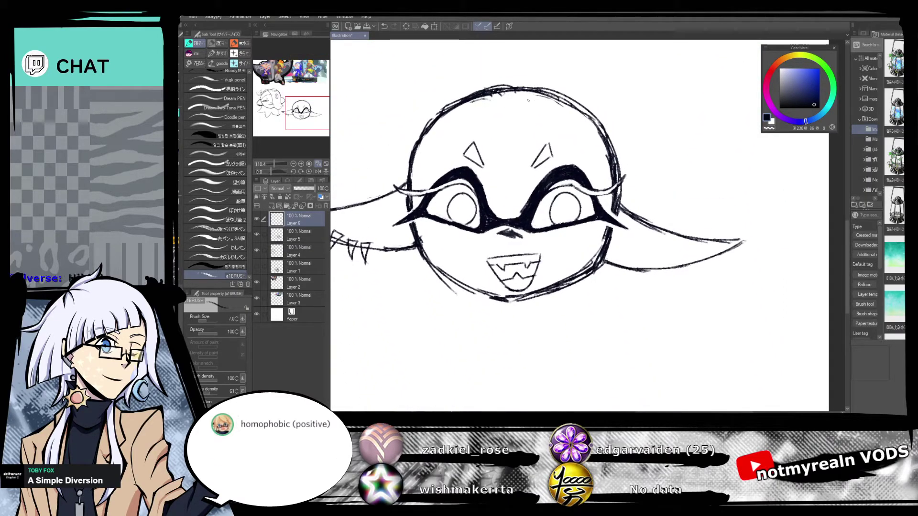
pyautogui.click(321, 197)
# Sketch the hanging tentacle's inner edge from the top of the head down past the right eye to below the ear.
pyautogui.moveTo(461, 99)
pyautogui.mouseDown()
pyautogui.moveTo(538, 93)
pyautogui.moveTo(565, 110)
pyautogui.moveTo(588, 158)
pyautogui.mouseUp()
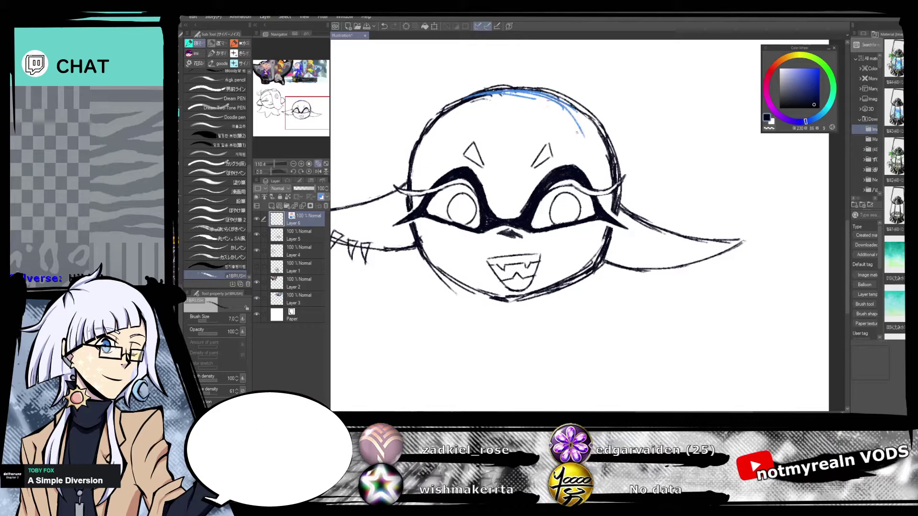
pyautogui.moveTo(578, 111); pyautogui.dragTo(601, 188)
pyautogui.moveTo(582, 132); pyautogui.dragTo(595, 198)
pyautogui.moveTo(310, 120)
pyautogui.mouseDown()
pyautogui.moveTo(312, 81)
pyautogui.moveTo(295, 78)
pyautogui.moveTo(321, 85)
pyautogui.moveTo(301, 101)
pyautogui.moveTo(281, 72)
pyautogui.moveTo(309, 110)
pyautogui.mouseUp()
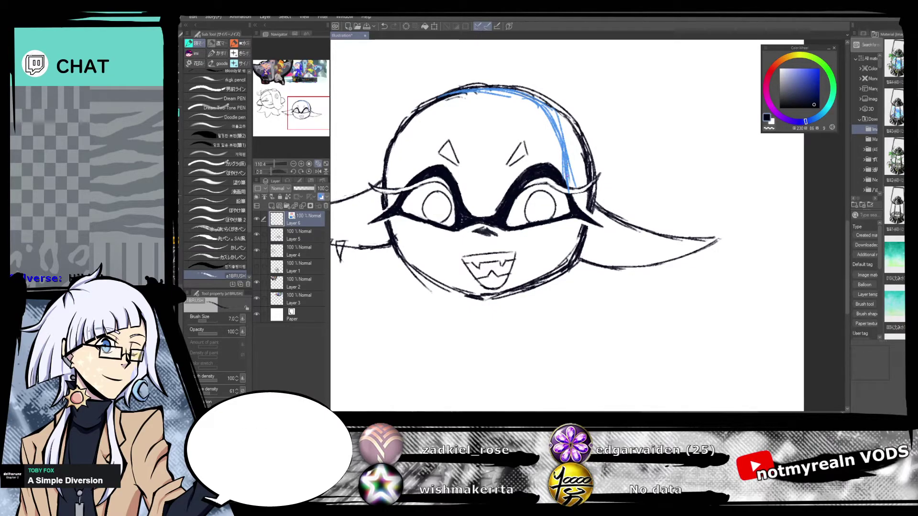
pyautogui.moveTo(563, 158); pyautogui.dragTo(587, 273)
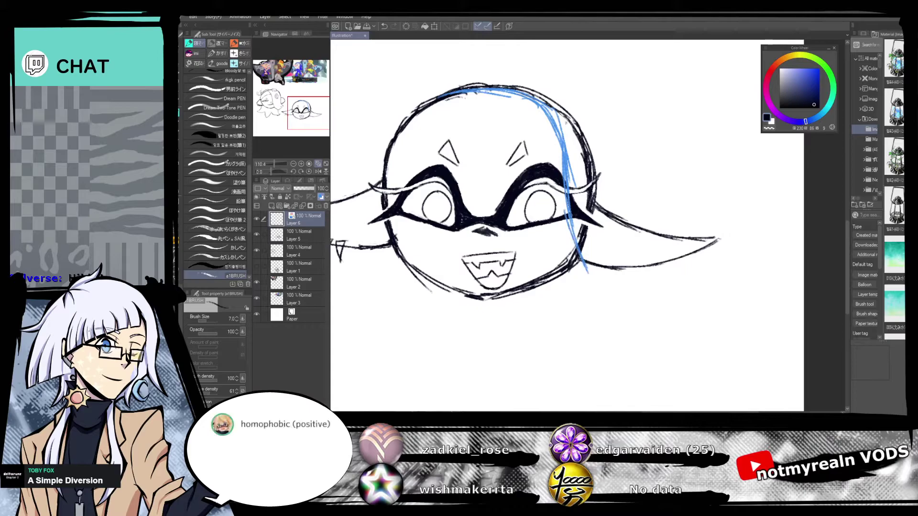
# Sketch the tentacle's outer edge from the crown around the right side of the head, tapering in below the ear.
pyautogui.moveTo(466, 87); pyautogui.dragTo(520, 76)
pyautogui.moveTo(527, 79)
pyautogui.mouseDown()
pyautogui.moveTo(578, 105)
pyautogui.moveTo(594, 137)
pyautogui.mouseUp()
pyautogui.moveTo(555, 89); pyautogui.dragTo(615, 203)
pyautogui.moveTo(601, 135); pyautogui.dragTo(621, 248)
pyautogui.moveTo(618, 206); pyautogui.dragTo(600, 289)
pyautogui.moveTo(617, 221); pyautogui.dragTo(588, 293)
# Draw a small tie at the tentacle's narrow end with a curled teardrop tip hanging beneath it.
pyautogui.moveTo(567, 204)
pyautogui.mouseDown()
pyautogui.moveTo(596, 294)
pyautogui.moveTo(597, 283)
pyautogui.moveTo(586, 299)
pyautogui.moveTo(631, 247)
pyautogui.moveTo(609, 252)
pyautogui.moveTo(604, 279)
pyautogui.moveTo(607, 253)
pyautogui.moveTo(603, 306)
pyautogui.mouseUp()
pyautogui.hotkey('ctrl', 'z')
pyautogui.moveTo(587, 251)
pyautogui.mouseDown()
pyautogui.moveTo(578, 273)
pyautogui.moveTo(606, 304)
pyautogui.mouseUp()
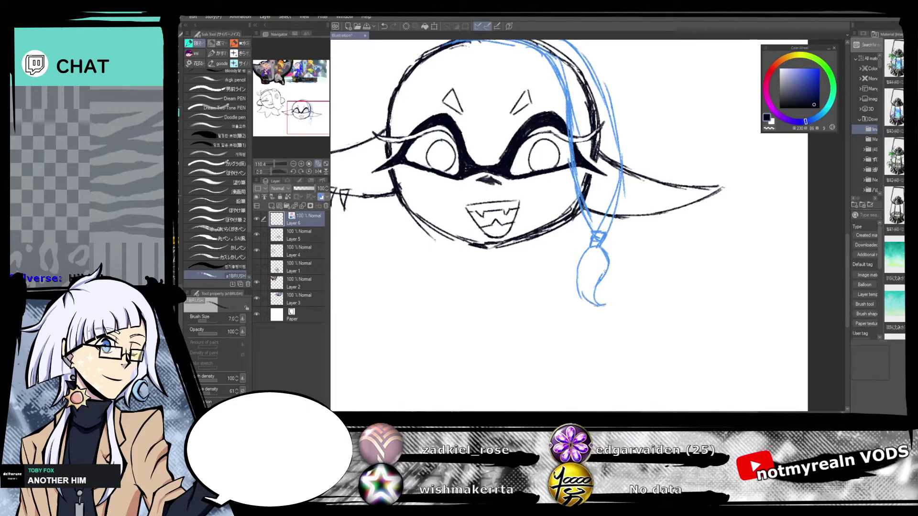
pyautogui.moveTo(592, 250); pyautogui.dragTo(584, 301)
# Erase the curled tip below the tie and redraw it slimmer with a hooked end.
pyautogui.moveTo(279, 76); pyautogui.dragTo(319, 110)
pyautogui.click(180, 183)
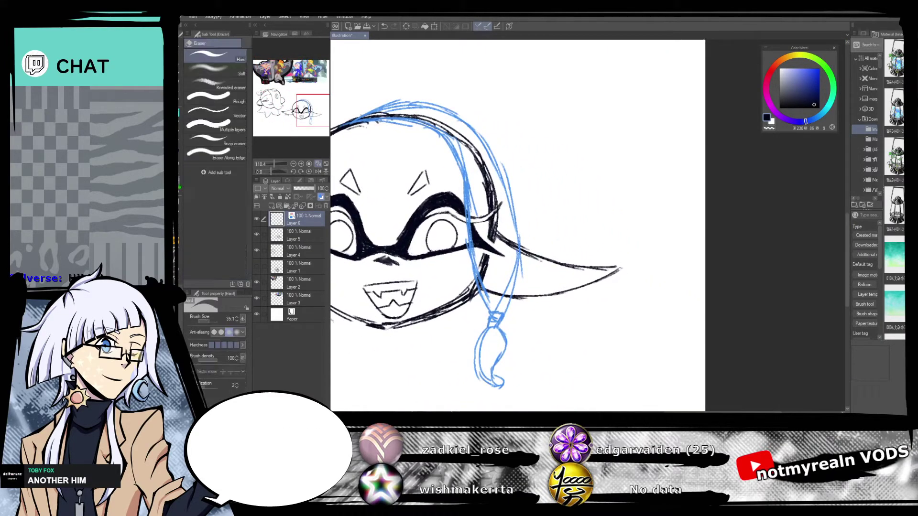
pyautogui.moveTo(514, 367)
pyautogui.mouseDown()
pyautogui.moveTo(544, 278)
pyautogui.moveTo(480, 305)
pyautogui.mouseUp()
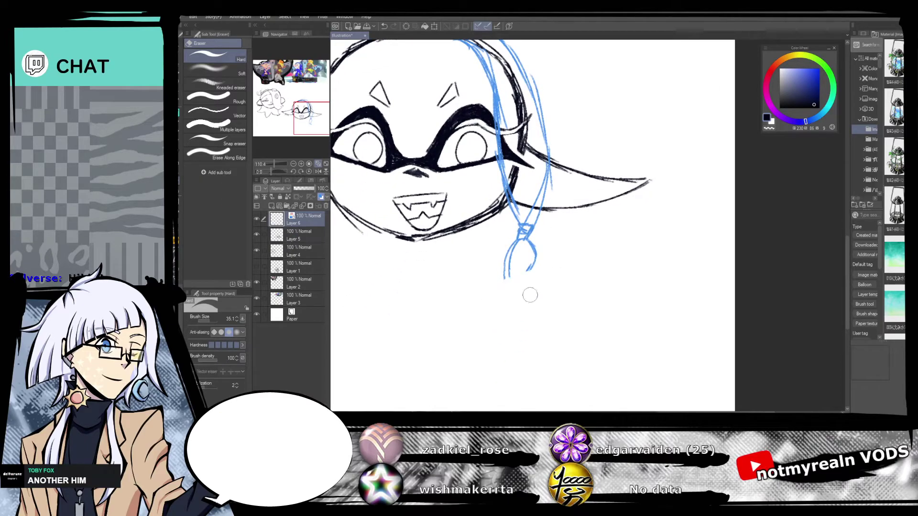
pyautogui.moveTo(553, 263); pyautogui.dragTo(529, 268)
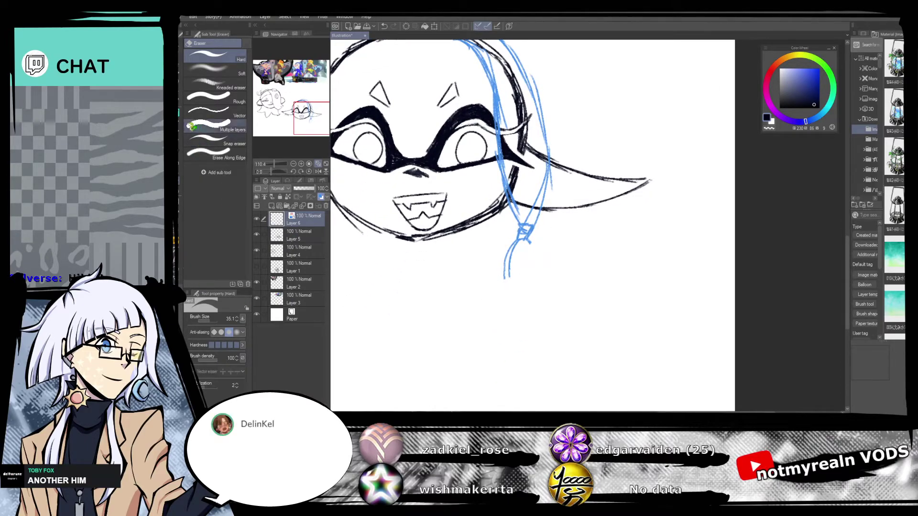
pyautogui.press('b')
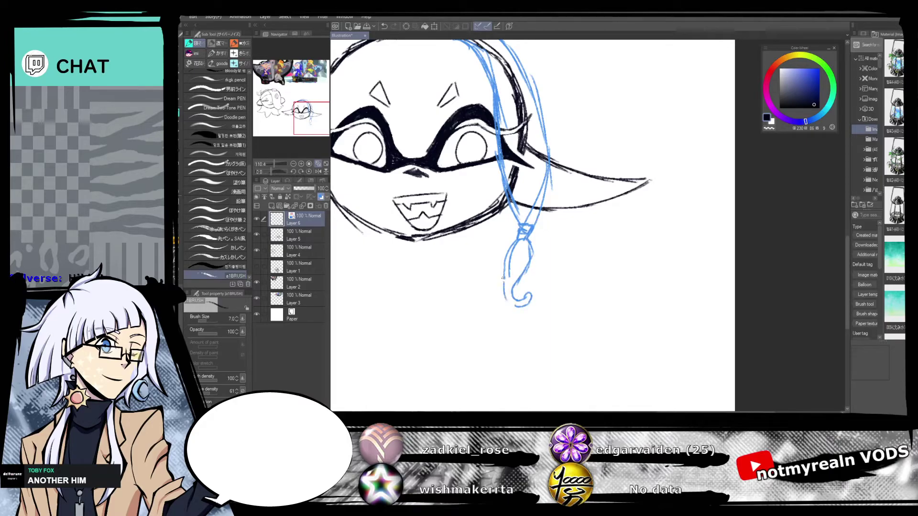
pyautogui.moveTo(506, 260); pyautogui.dragTo(515, 304)
pyautogui.moveTo(567, 229); pyautogui.dragTo(582, 301)
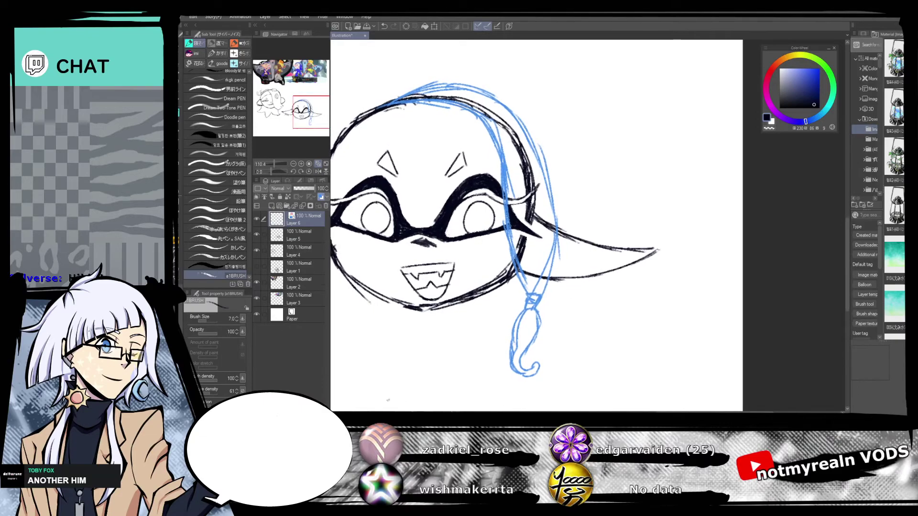
# Draw crossing twist lines across the tentacle beside the right eye, with its sides bulging outward below the crossing.
pyautogui.moveTo(517, 183)
pyautogui.mouseDown()
pyautogui.moveTo(503, 169)
pyautogui.moveTo(556, 227)
pyautogui.mouseUp()
pyautogui.moveTo(500, 175); pyautogui.dragTo(550, 211)
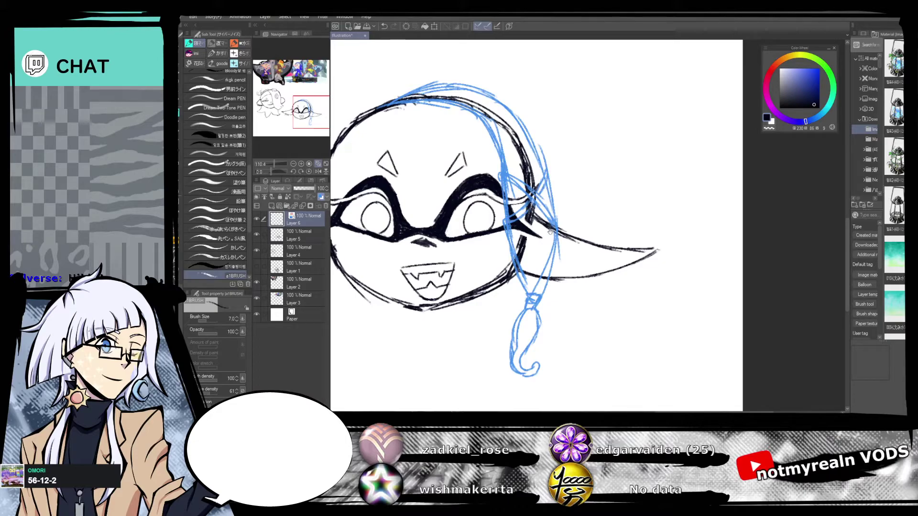
pyautogui.moveTo(549, 232); pyautogui.dragTo(548, 242)
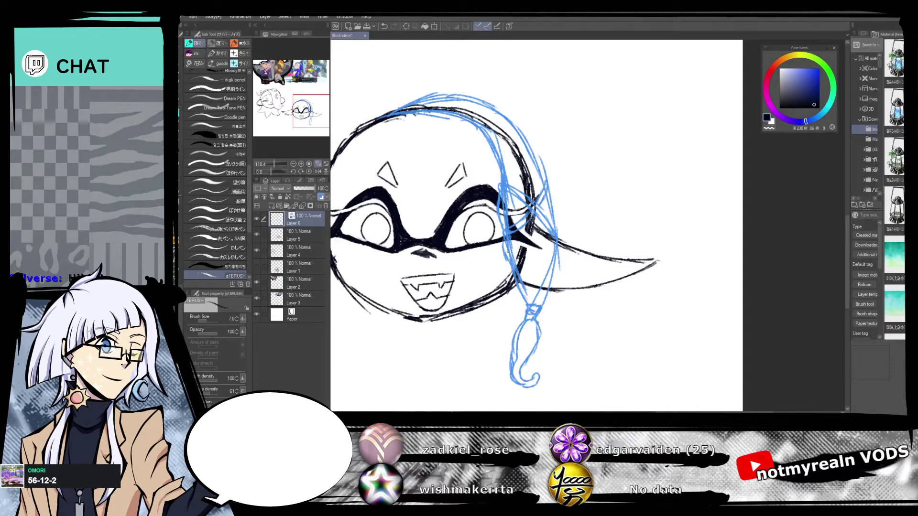
pyautogui.moveTo(315, 118)
pyautogui.mouseDown()
pyautogui.moveTo(306, 75)
pyautogui.moveTo(319, 119)
pyautogui.mouseUp()
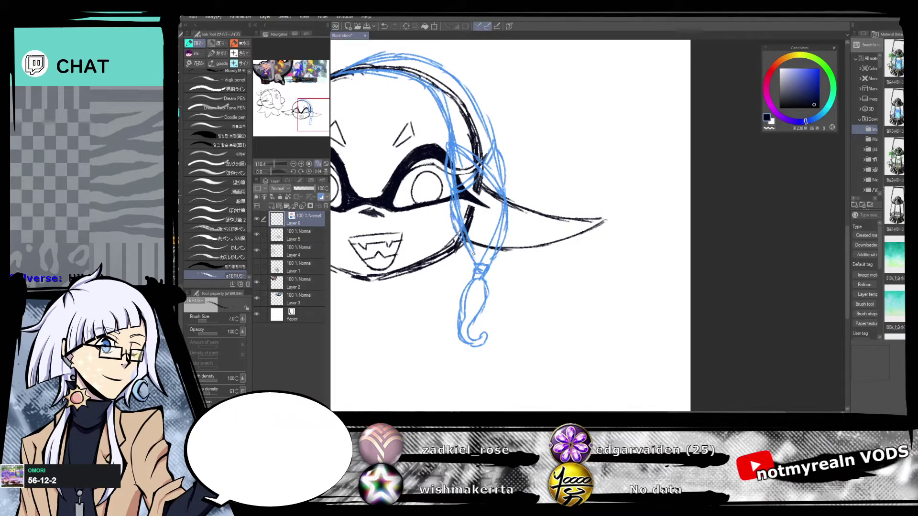
# Erase the overlapping guide lines around the tentacle's twist and redraw the outer edge just above it.
pyautogui.press('e')
pyautogui.moveTo(458, 178)
pyautogui.mouseDown()
pyautogui.moveTo(463, 221)
pyautogui.moveTo(482, 252)
pyautogui.moveTo(497, 222)
pyautogui.moveTo(494, 237)
pyautogui.moveTo(455, 175)
pyautogui.moveTo(456, 194)
pyautogui.mouseUp()
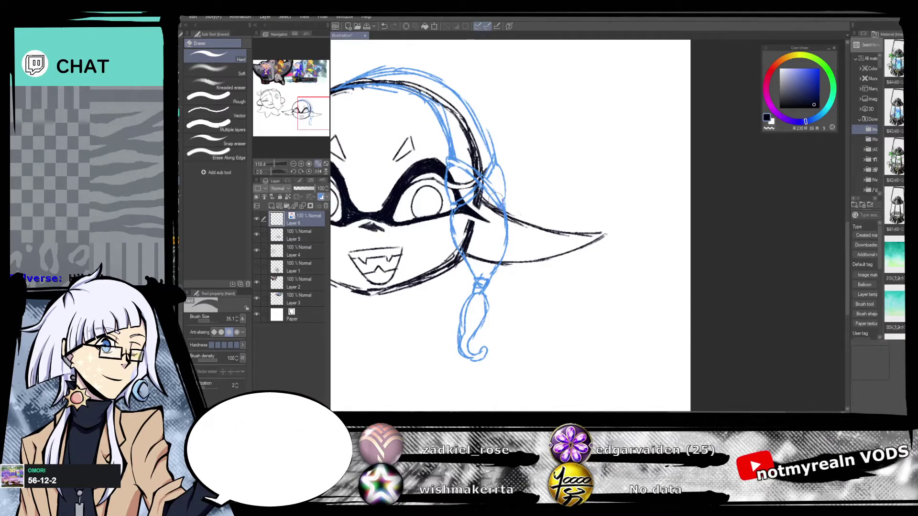
pyautogui.moveTo(508, 211); pyautogui.dragTo(496, 200)
pyautogui.click(182, 113)
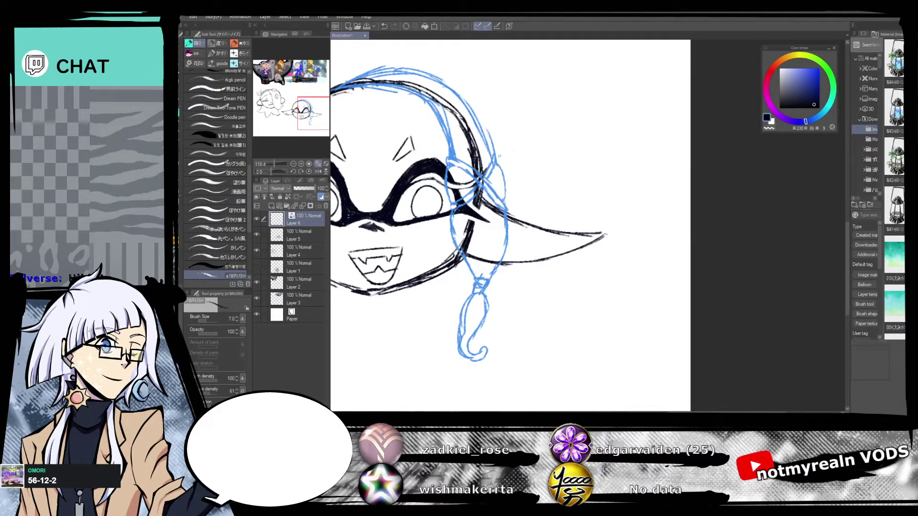
pyautogui.moveTo(497, 158); pyautogui.dragTo(512, 177)
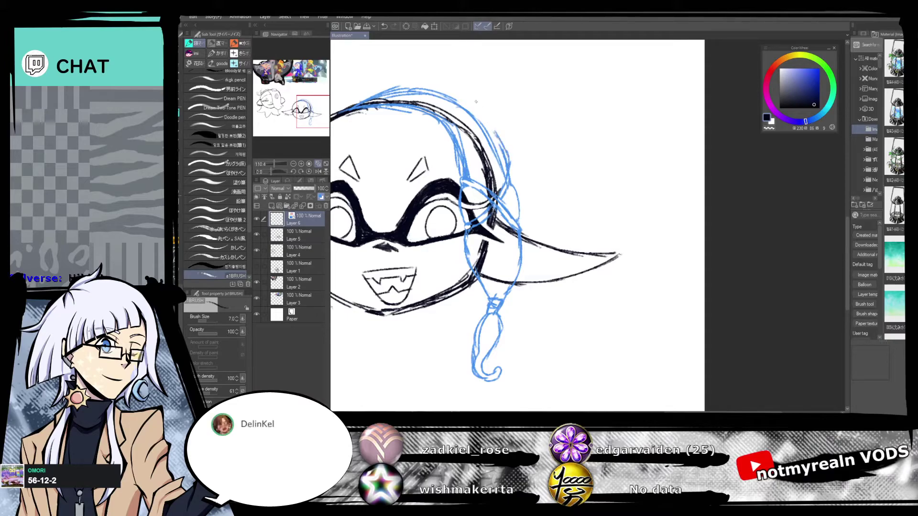
# Redraw the tentacle's upper outer curve fuller and erase the doubled lines along its upper section.
pyautogui.moveTo(271, 171); pyautogui.dragTo(272, 171)
pyautogui.moveTo(480, 89); pyautogui.dragTo(513, 106)
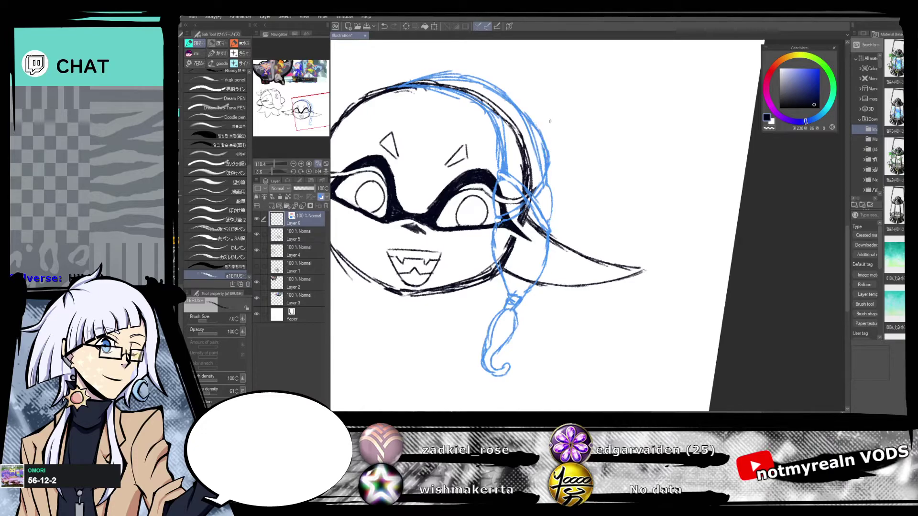
pyautogui.press('e')
pyautogui.moveTo(498, 106)
pyautogui.mouseDown()
pyautogui.moveTo(508, 163)
pyautogui.moveTo(512, 111)
pyautogui.moveTo(536, 168)
pyautogui.mouseUp()
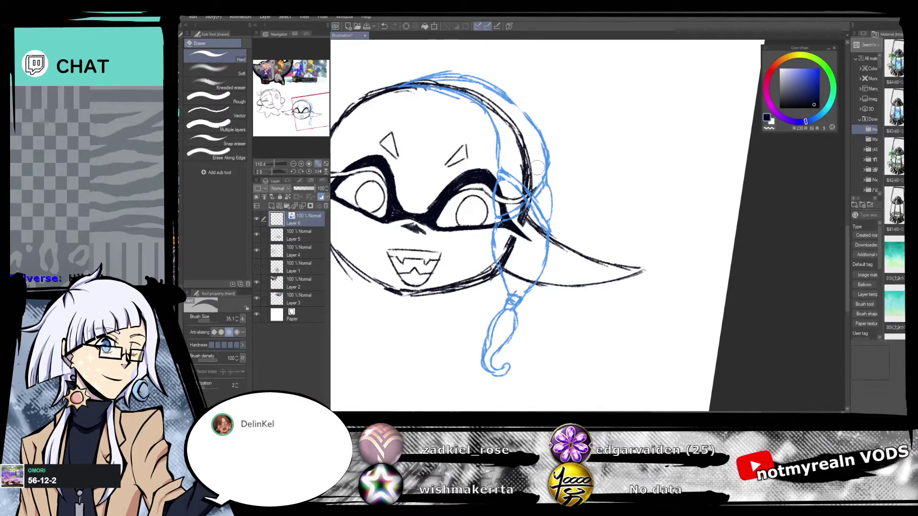
pyautogui.click(309, 171)
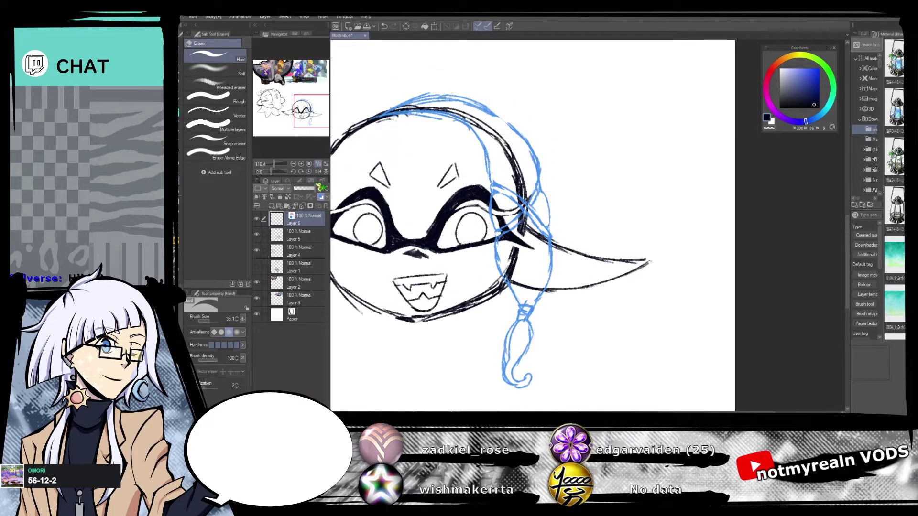
pyautogui.moveTo(564, 262); pyautogui.dragTo(668, 281)
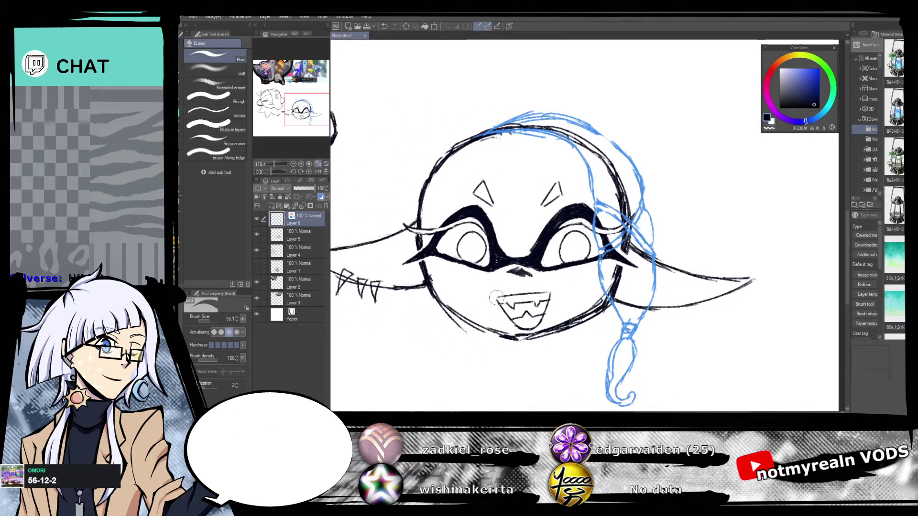
# On Layer 5, shade the upper part of both irises and draw a narrow oval pupil in each eye.
pyautogui.click(181, 115)
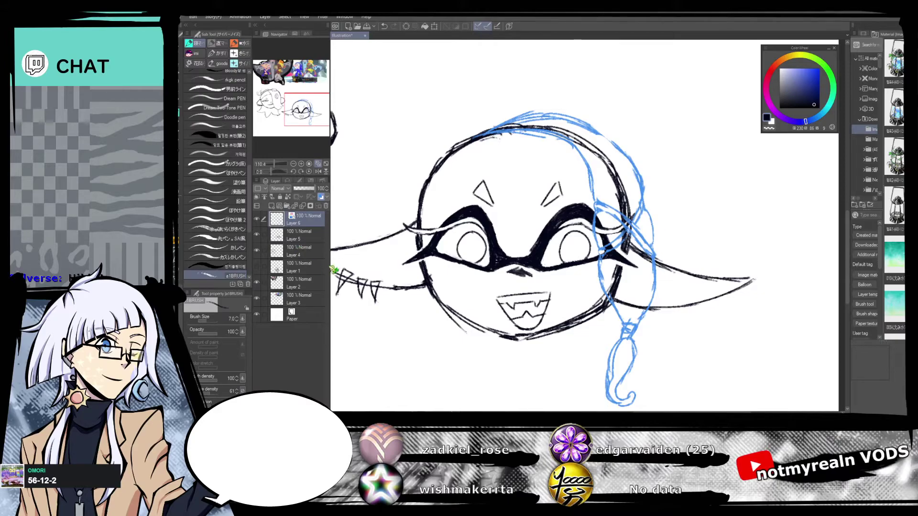
pyautogui.click(300, 235)
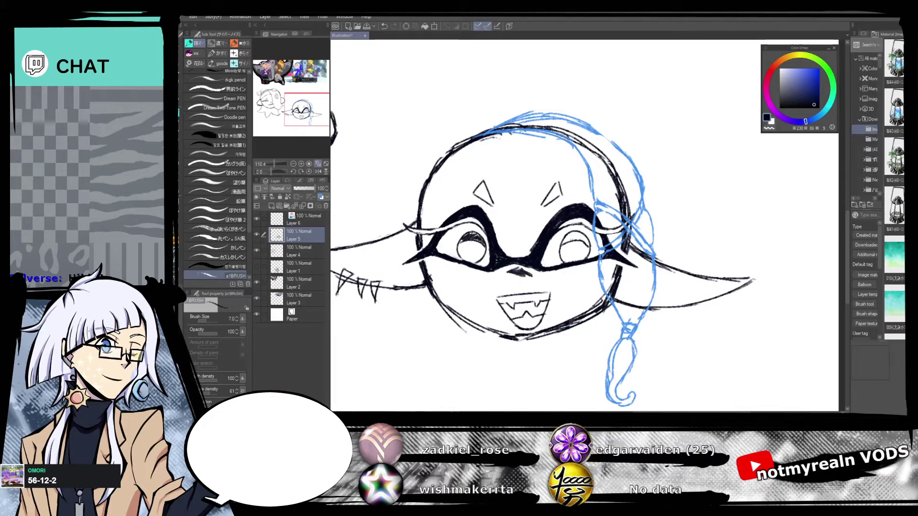
pyautogui.moveTo(564, 244); pyautogui.dragTo(579, 239)
pyautogui.moveTo(575, 240); pyautogui.dragTo(577, 258)
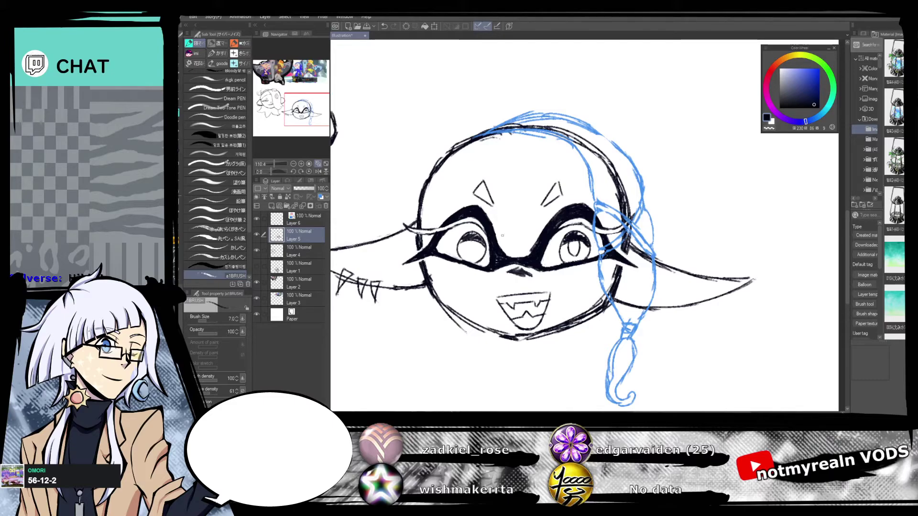
pyautogui.moveTo(472, 241); pyautogui.dragTo(471, 257)
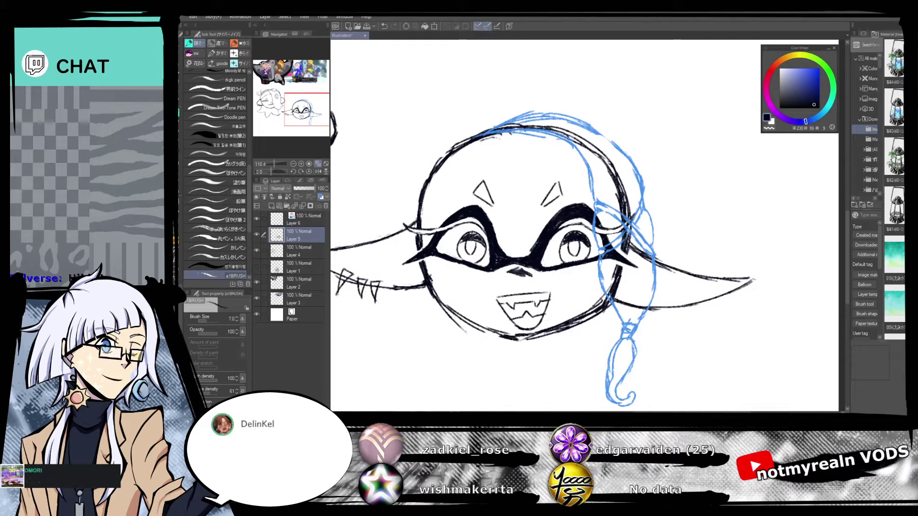
pyautogui.moveTo(312, 121)
pyautogui.mouseDown()
pyautogui.moveTo(273, 116)
pyautogui.moveTo(305, 120)
pyautogui.mouseUp()
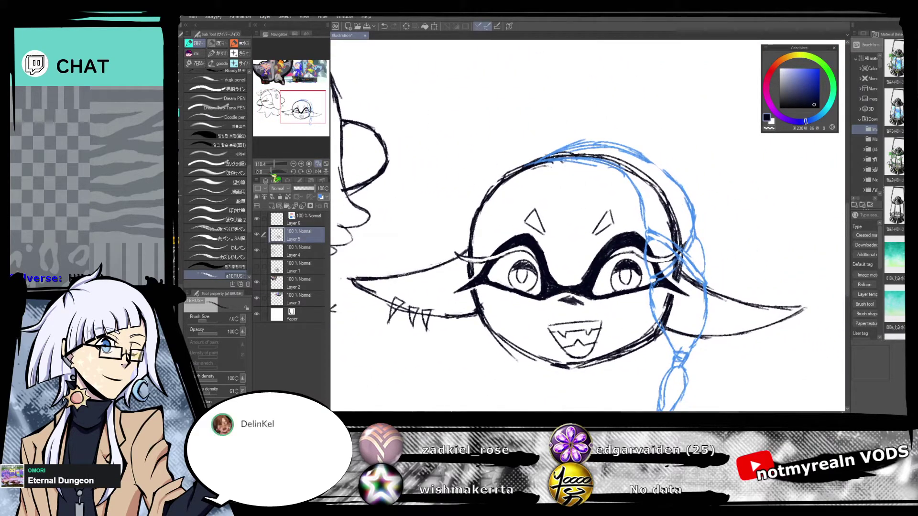
# On Layer 5, refine the pupils in both of Frye's eyes into darker, more pointed slits.
pyautogui.click(308, 270)
pyautogui.moveTo(313, 93); pyautogui.dragTo(278, 91)
pyautogui.click(310, 251)
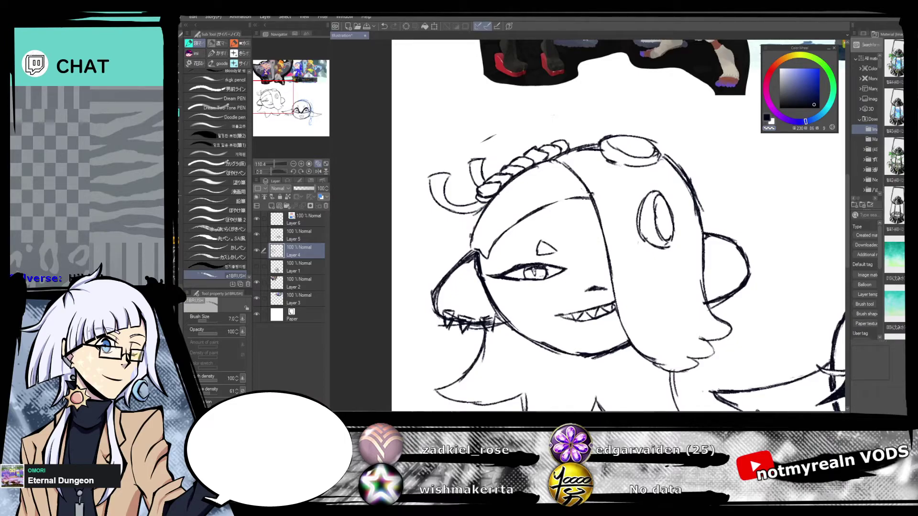
pyautogui.moveTo(273, 98); pyautogui.dragTo(304, 111)
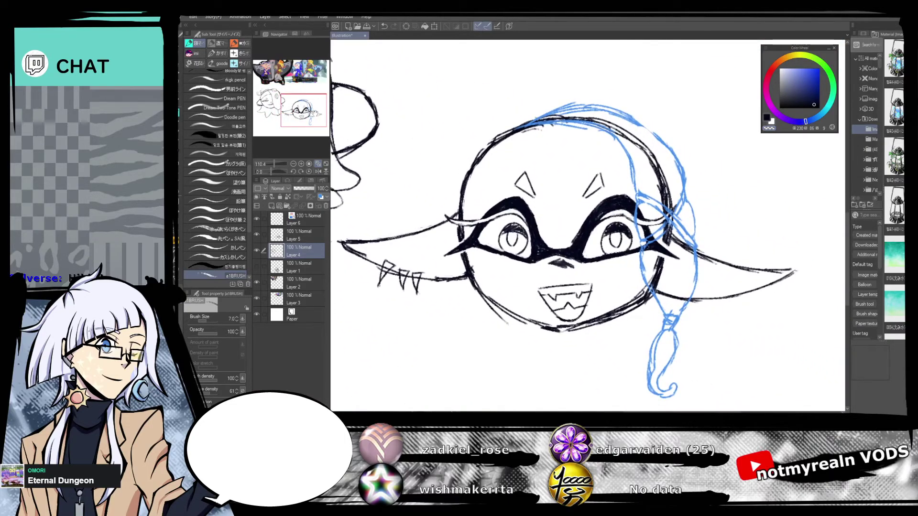
pyautogui.click(306, 236)
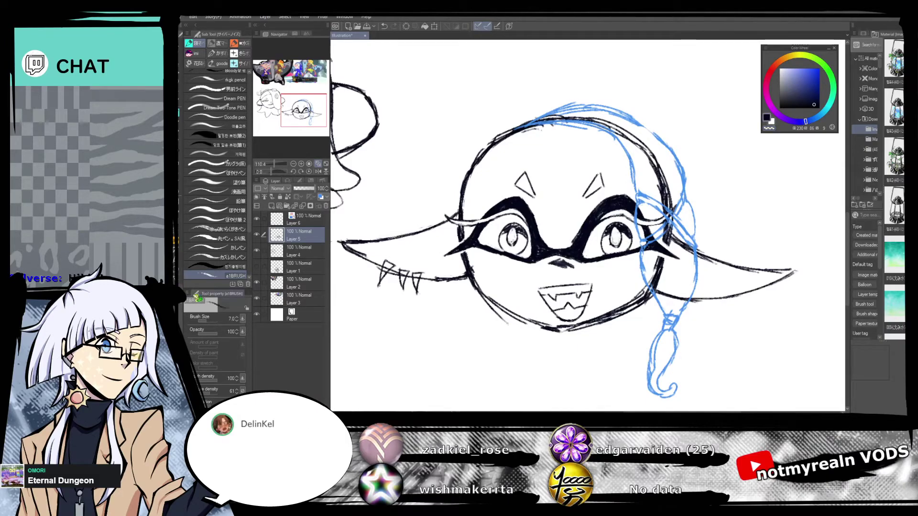
# On Layer 6, extend Frye's hair band around the left side of her head with outer and inner edges down to the ear.
pyautogui.moveTo(622, 113); pyautogui.dragTo(644, 125)
pyautogui.click(312, 222)
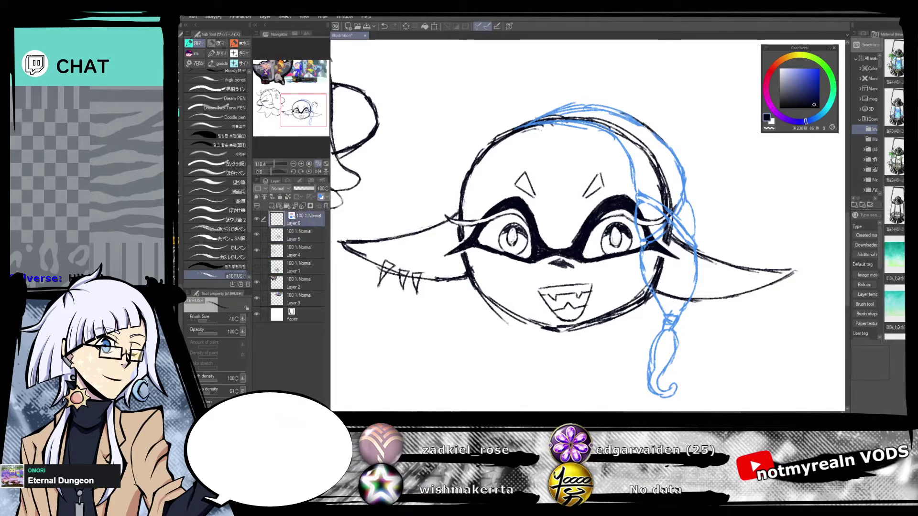
pyautogui.click(319, 79)
pyautogui.moveTo(319, 79); pyautogui.dragTo(301, 109)
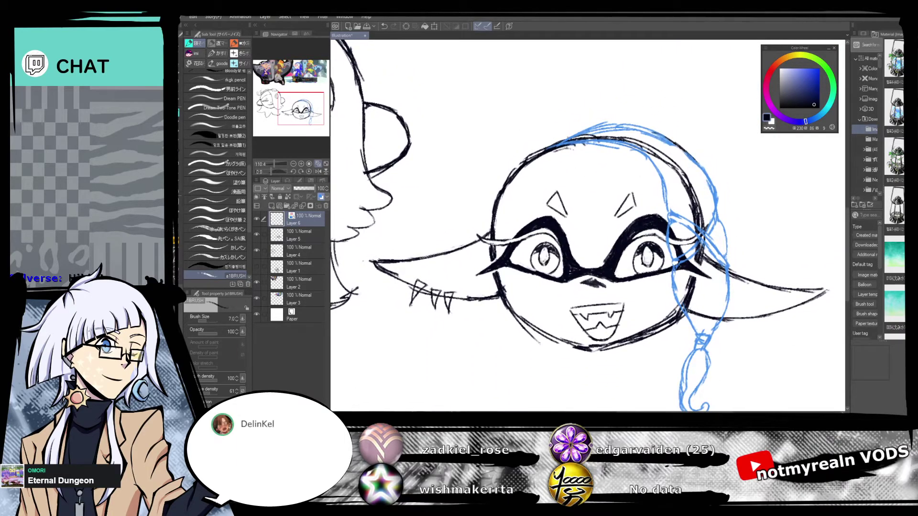
pyautogui.moveTo(526, 159); pyautogui.dragTo(493, 235)
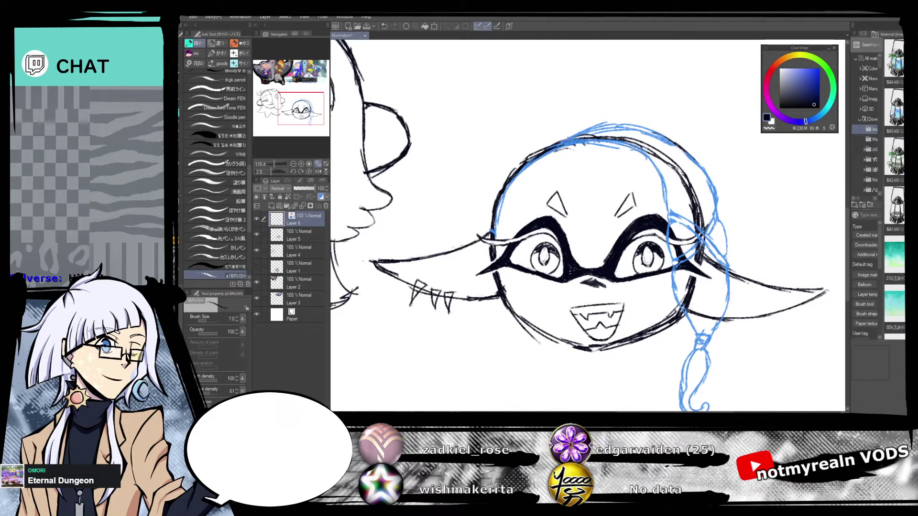
pyautogui.moveTo(561, 143); pyautogui.dragTo(498, 191)
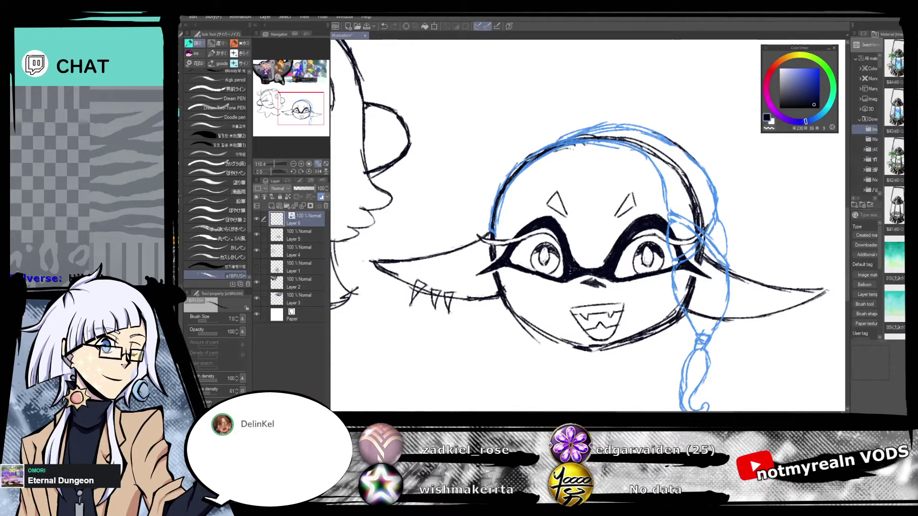
pyautogui.moveTo(469, 237)
pyautogui.mouseDown()
pyautogui.moveTo(744, 346)
pyautogui.moveTo(766, 340)
pyautogui.moveTo(539, 249)
pyautogui.mouseUp()
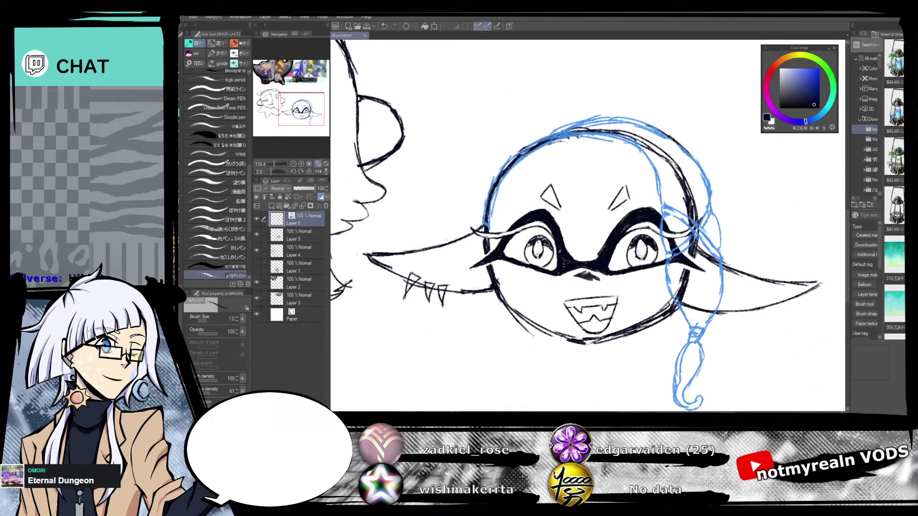
pyautogui.moveTo(310, 97)
pyautogui.mouseDown()
pyautogui.moveTo(291, 64)
pyautogui.moveTo(311, 73)
pyautogui.moveTo(313, 97)
pyautogui.mouseUp()
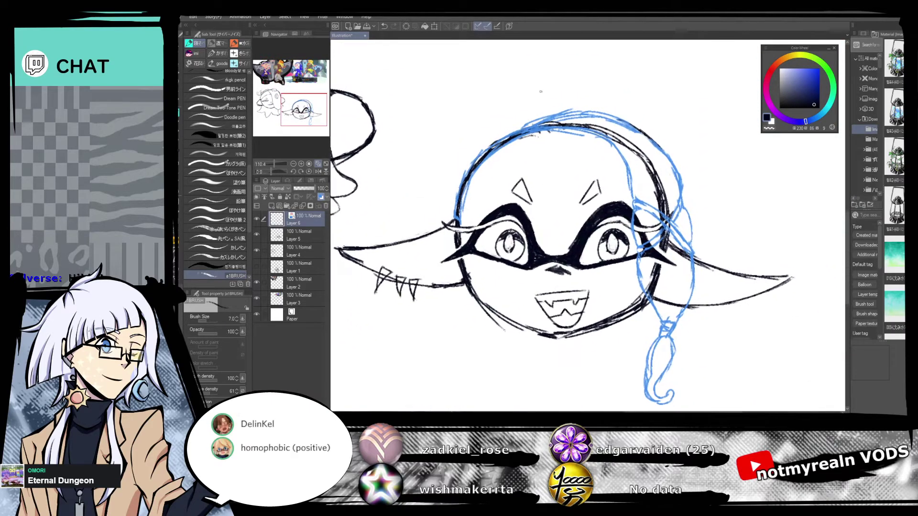
pyautogui.moveTo(534, 137)
pyautogui.mouseDown()
pyautogui.moveTo(489, 162)
pyautogui.moveTo(461, 221)
pyautogui.mouseUp()
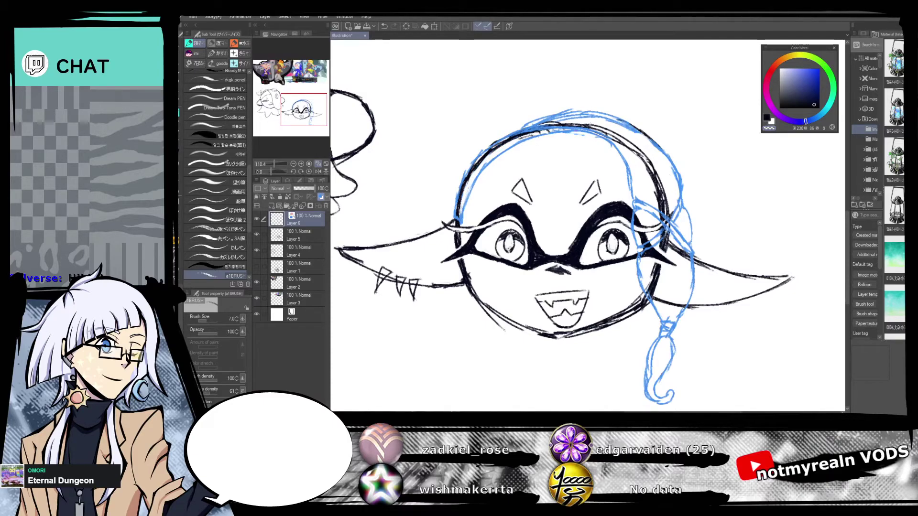
# On Layer 5, erase the head and ear lines that run beneath the hair band and the twisted tentacle.
pyautogui.click(301, 239)
pyautogui.press('e')
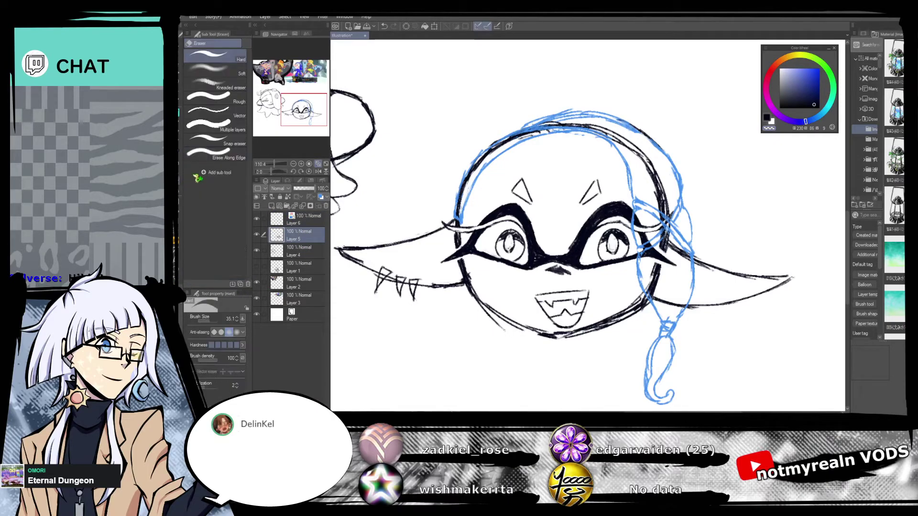
pyautogui.moveTo(608, 126)
pyautogui.mouseDown()
pyautogui.moveTo(585, 126)
pyautogui.moveTo(577, 113)
pyautogui.moveTo(533, 120)
pyautogui.moveTo(494, 147)
pyautogui.moveTo(460, 211)
pyautogui.mouseUp()
pyautogui.moveTo(600, 127)
pyautogui.mouseDown()
pyautogui.moveTo(651, 154)
pyautogui.moveTo(664, 205)
pyautogui.moveTo(648, 178)
pyautogui.moveTo(658, 178)
pyautogui.mouseUp()
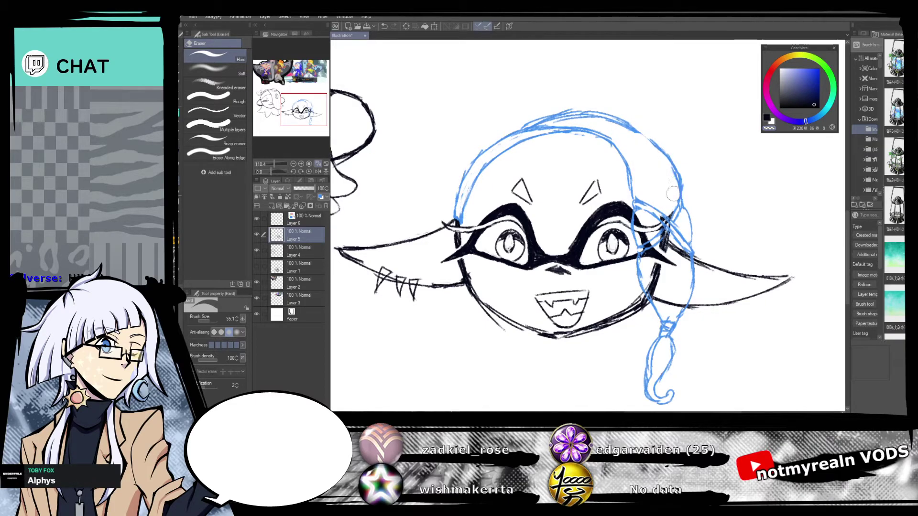
pyautogui.moveTo(680, 235)
pyautogui.mouseDown()
pyautogui.moveTo(661, 208)
pyautogui.moveTo(644, 225)
pyautogui.moveTo(642, 215)
pyautogui.moveTo(648, 262)
pyautogui.moveTo(657, 269)
pyautogui.moveTo(681, 243)
pyautogui.moveTo(681, 265)
pyautogui.moveTo(658, 285)
pyautogui.moveTo(657, 299)
pyautogui.moveTo(678, 301)
pyautogui.mouseUp()
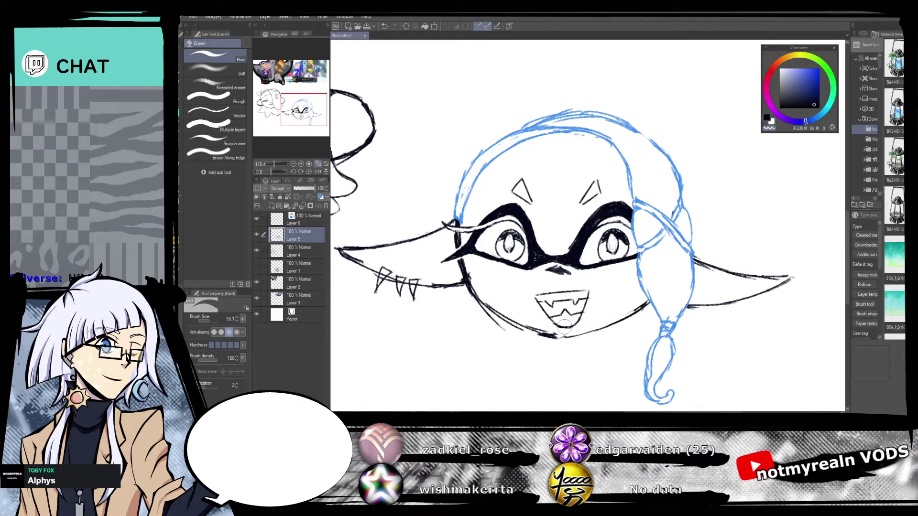
# Redraw Frye's right jawline with the brush, from the tentacle down to the chin, using a rotated canvas view.
pyautogui.click(182, 117)
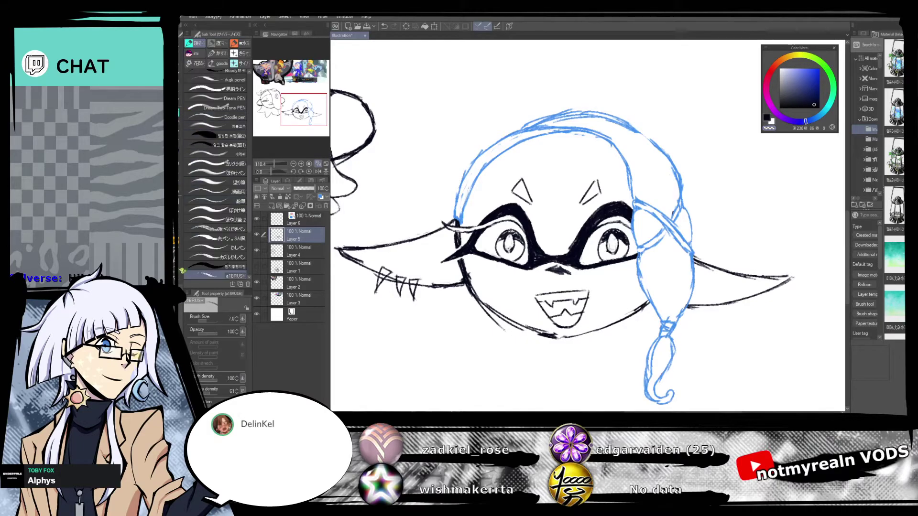
pyautogui.moveTo(271, 171); pyautogui.dragTo(268, 172)
pyautogui.moveTo(588, 225); pyautogui.dragTo(544, 179)
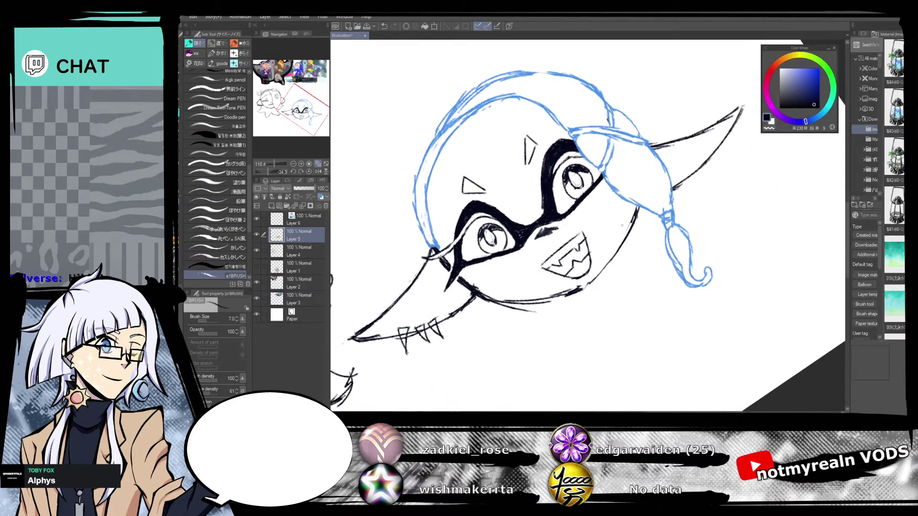
pyautogui.moveTo(627, 228); pyautogui.dragTo(578, 289)
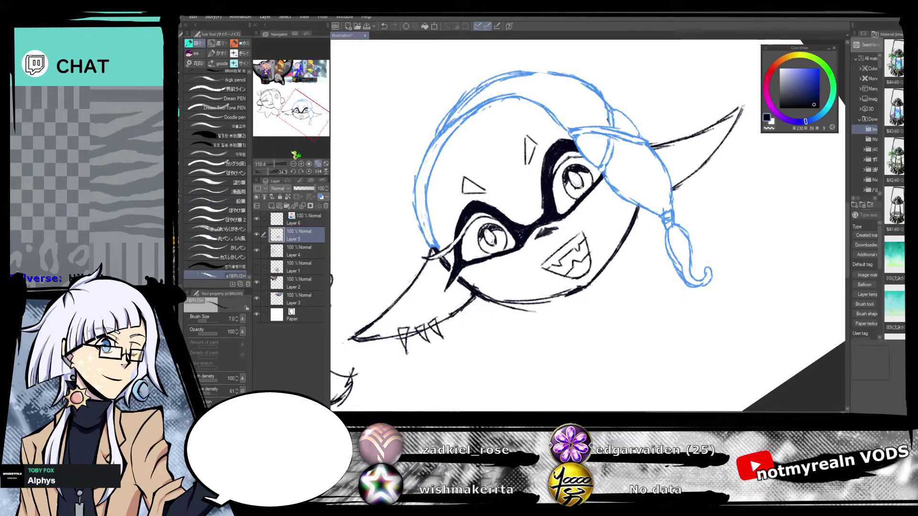
pyautogui.click(309, 172)
pyautogui.moveTo(302, 101)
pyautogui.mouseDown()
pyautogui.moveTo(312, 74)
pyautogui.moveTo(307, 99)
pyautogui.mouseUp()
# Toggle the visibility of the sketch layers to check their contents, and turn off the blue layer color on Layer 6.
pyautogui.click(257, 235)
pyautogui.click(258, 235)
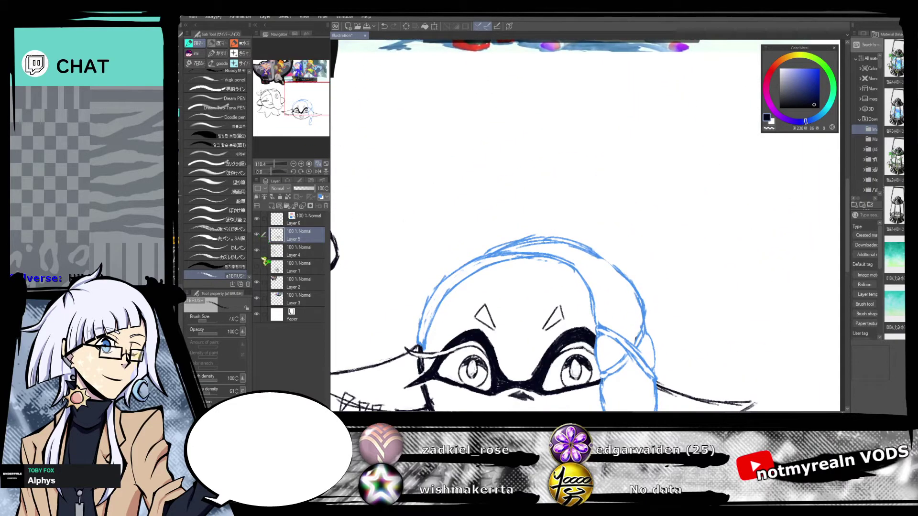
pyautogui.click(258, 251)
pyautogui.click(257, 251)
pyautogui.click(257, 250)
pyautogui.click(257, 250)
pyautogui.click(257, 219)
pyautogui.click(257, 219)
pyautogui.click(287, 221)
pyautogui.click(321, 197)
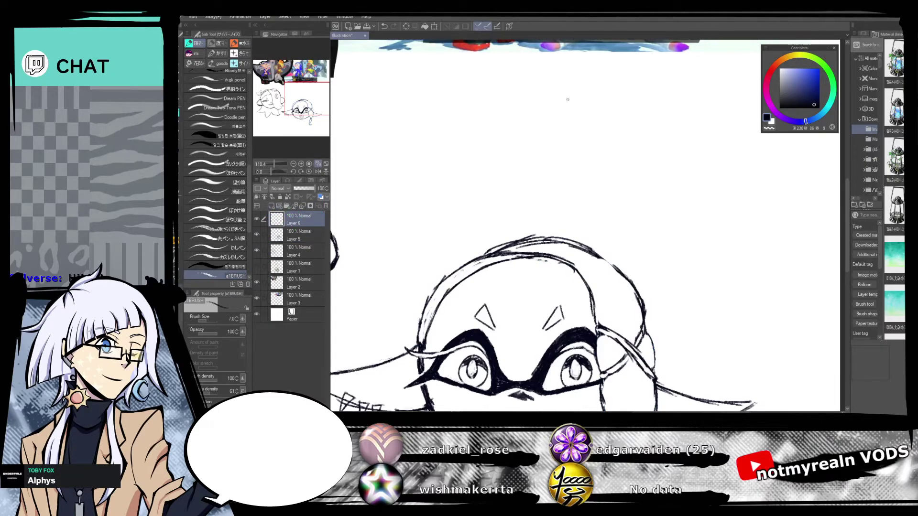
# Examine Frye's hair bun and head shape in the reference images and compare them with the sketch.
pyautogui.moveTo(314, 111); pyautogui.dragTo(295, 78)
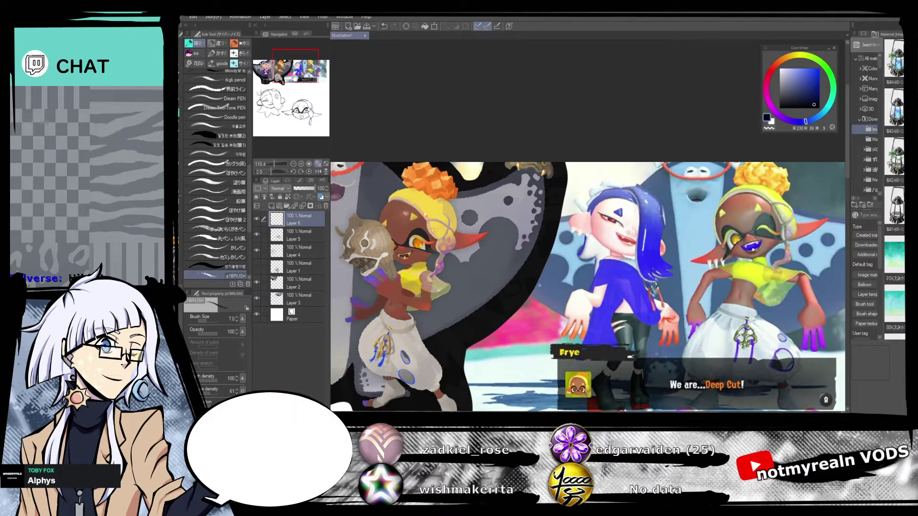
pyautogui.moveTo(308, 67); pyautogui.dragTo(316, 96)
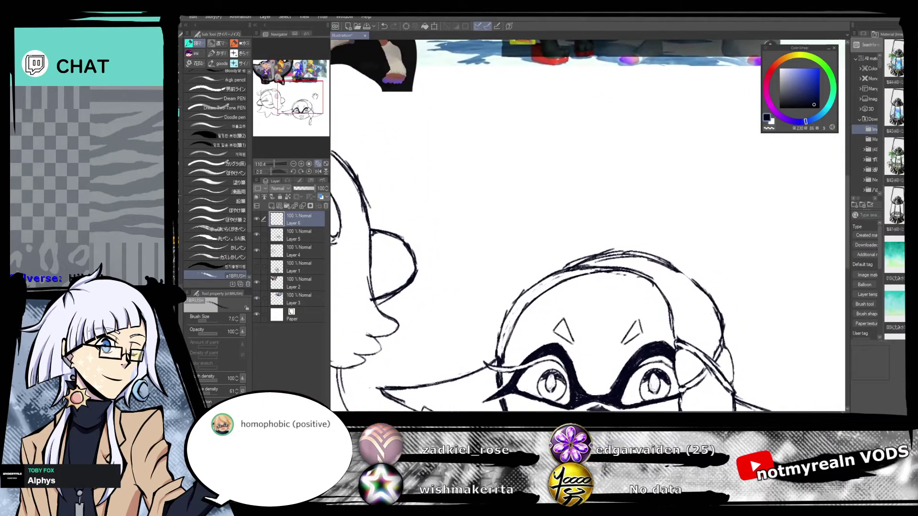
pyautogui.scroll(10, 698, 361)
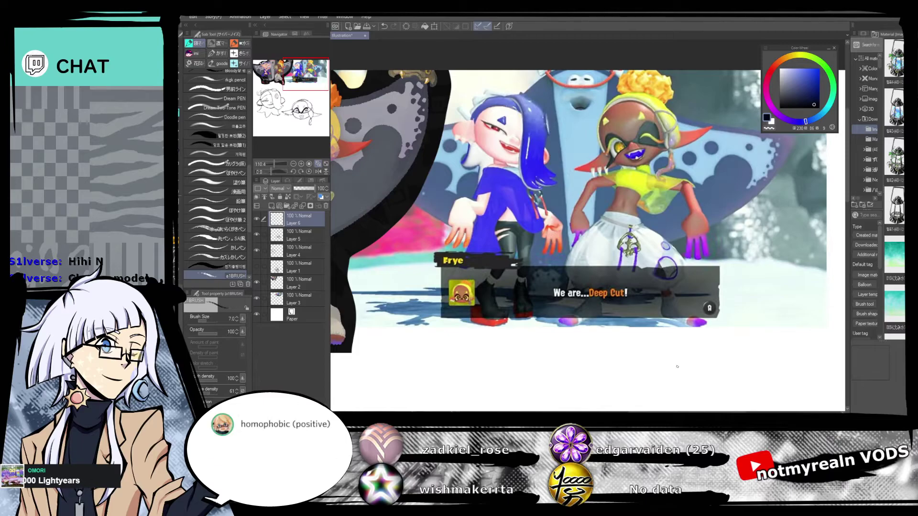
pyautogui.moveTo(677, 367)
pyautogui.mouseDown()
pyautogui.moveTo(669, 416)
pyautogui.moveTo(647, 428)
pyautogui.moveTo(639, 144)
pyautogui.moveTo(710, 78)
pyautogui.moveTo(695, 76)
pyautogui.moveTo(707, 205)
pyautogui.moveTo(727, 188)
pyautogui.moveTo(680, 376)
pyautogui.mouseUp()
pyautogui.moveTo(703, 168)
pyautogui.mouseDown()
pyautogui.moveTo(676, 324)
pyautogui.moveTo(667, 330)
pyautogui.moveTo(645, 21)
pyautogui.mouseUp()
pyautogui.moveTo(633, 299); pyautogui.dragTo(658, 147)
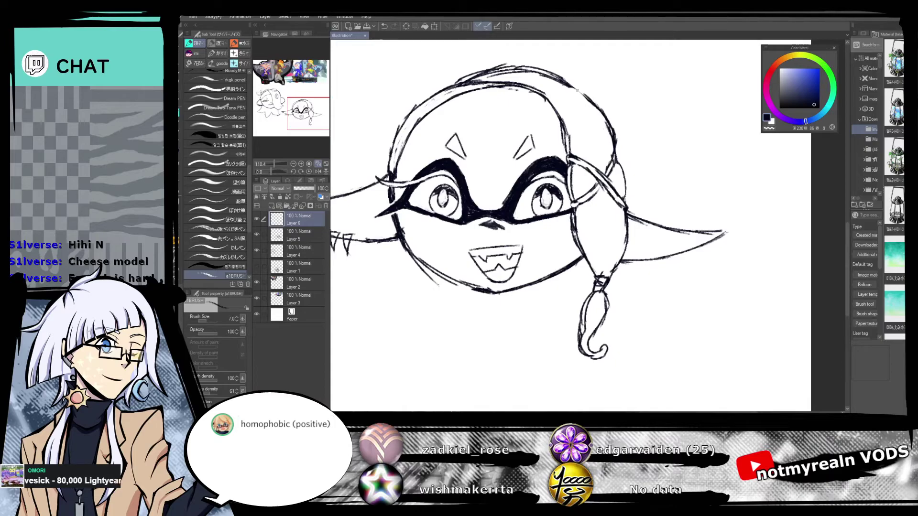
pyautogui.moveTo(608, 149); pyautogui.dragTo(651, 400)
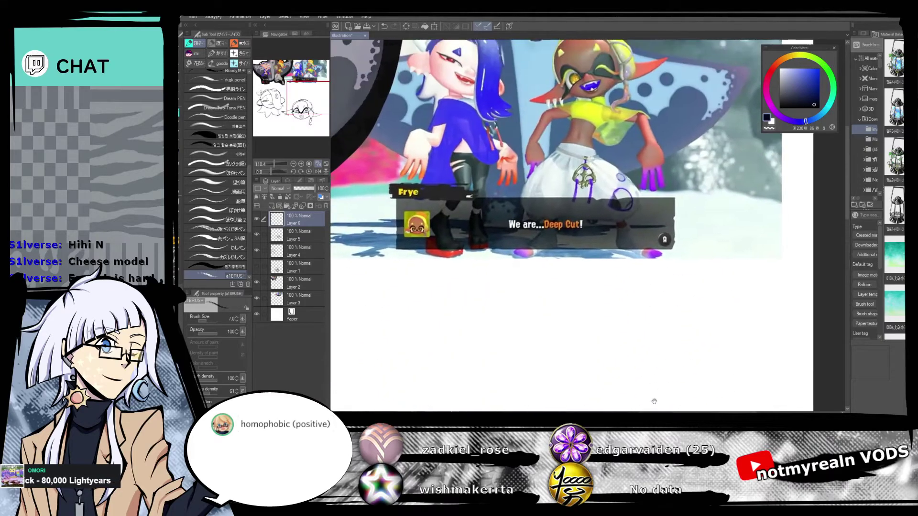
pyautogui.moveTo(670, 306); pyautogui.dragTo(697, 332)
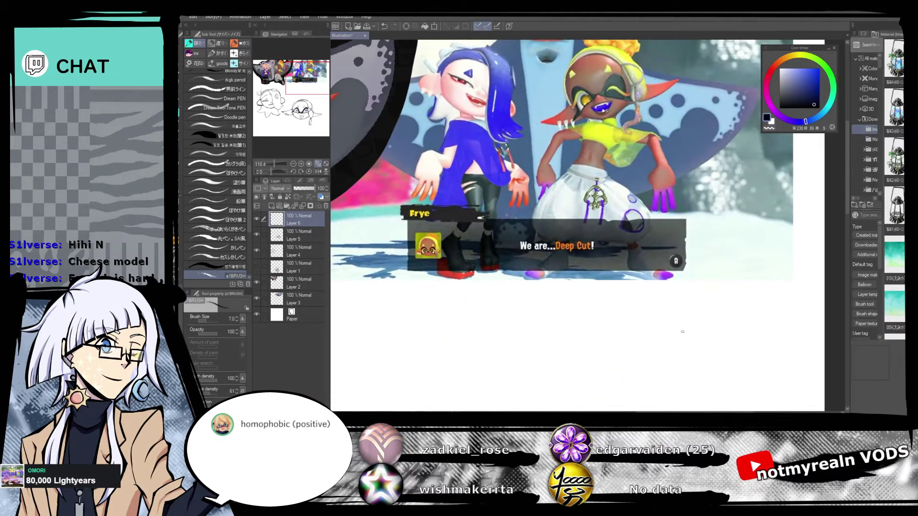
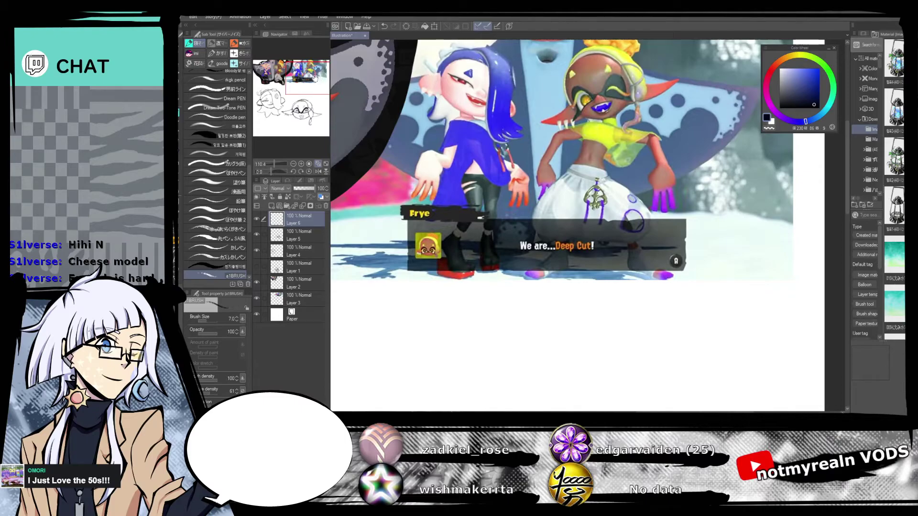
# Draw a jagged outline of Frye's rounded hair bun on top of her head, reworking its lower left edge.
pyautogui.moveTo(311, 85)
pyautogui.mouseDown()
pyautogui.moveTo(309, 114)
pyautogui.moveTo(308, 78)
pyautogui.moveTo(295, 76)
pyautogui.moveTo(311, 103)
pyautogui.mouseUp()
pyautogui.moveTo(552, 133); pyautogui.dragTo(514, 160)
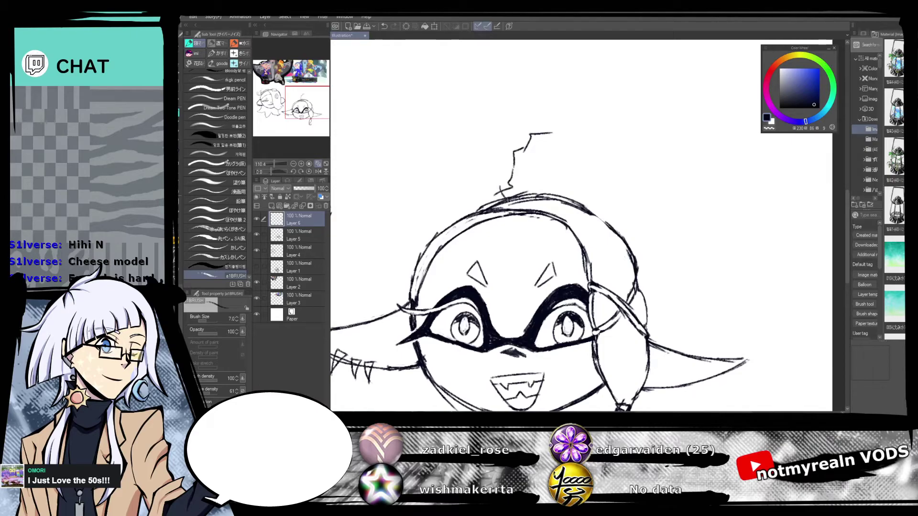
pyautogui.hotkey('ctrl', 'z')
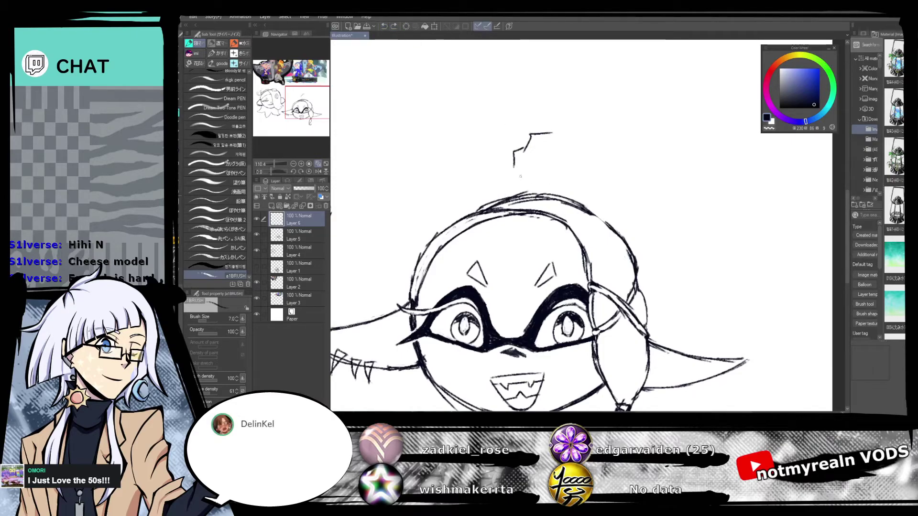
pyautogui.moveTo(517, 179); pyautogui.dragTo(526, 193)
pyautogui.moveTo(553, 132); pyautogui.dragTo(601, 145)
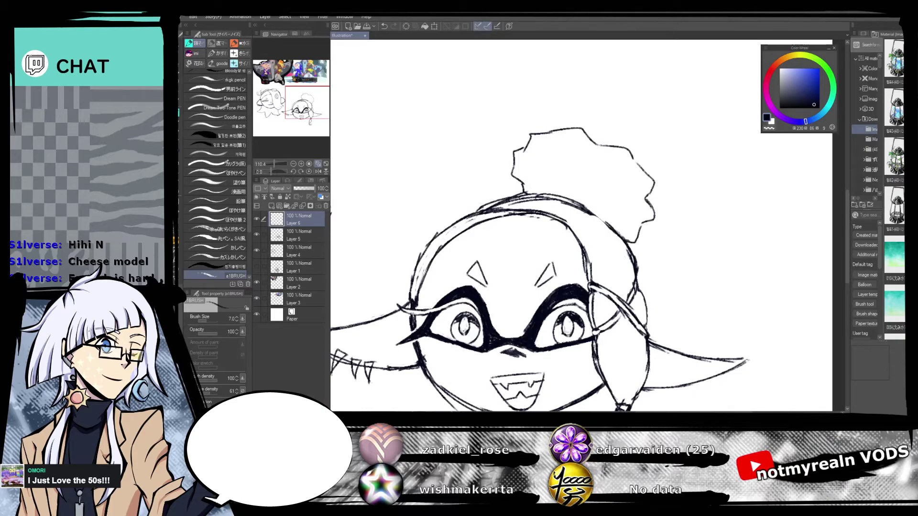
# Lasso the hair bun outline on Layer 6 and move it slightly left over the crown of the head.
pyautogui.click(272, 164)
pyautogui.hotkey('ctrl', '-')
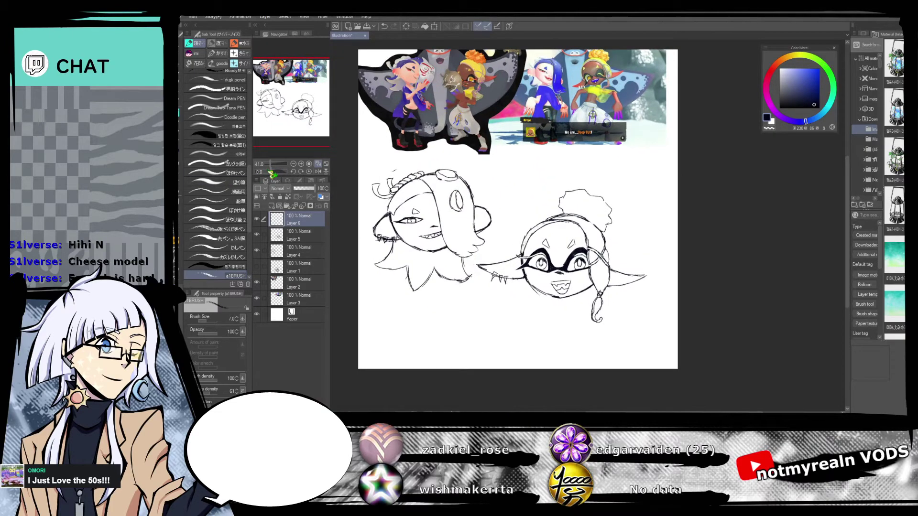
pyautogui.press('m')
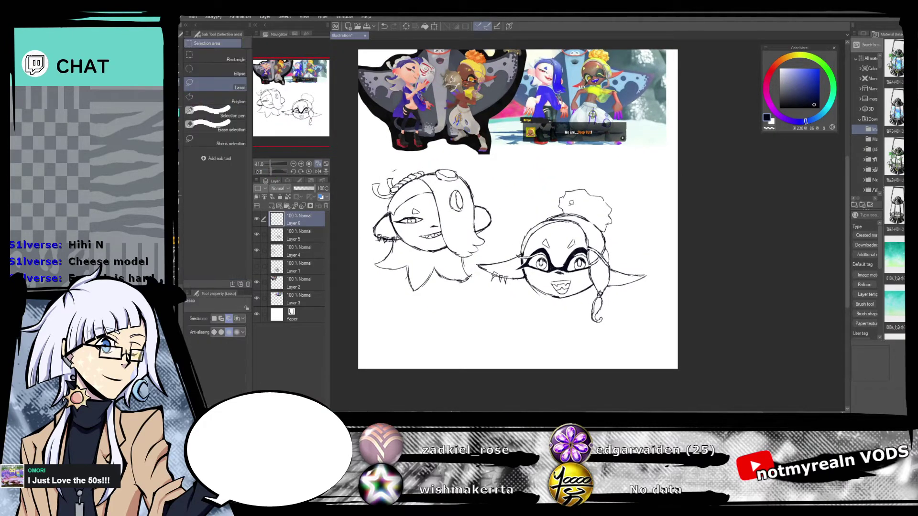
pyautogui.moveTo(593, 232); pyautogui.dragTo(604, 210)
pyautogui.press('k')
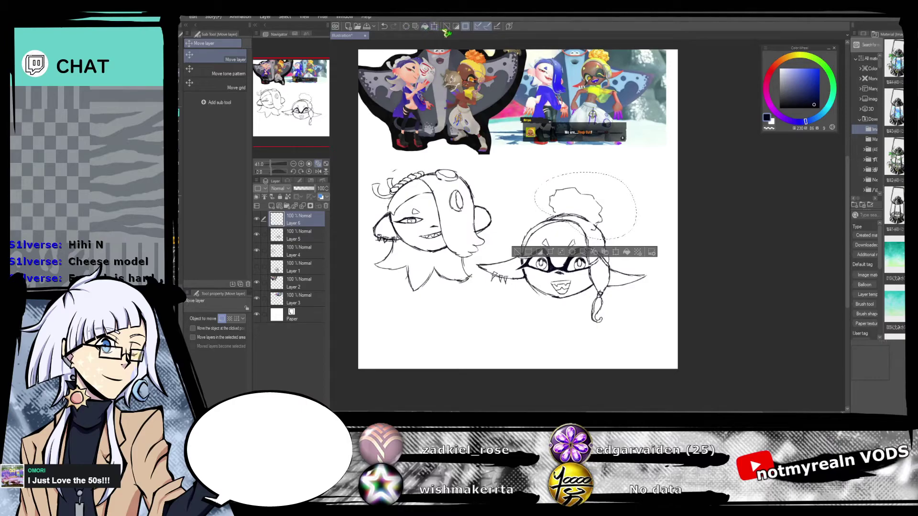
# Rotate the selected bun by -11.1 degrees, scale it to 110 percent, and merge Layer 6 down into Layer 5.
pyautogui.hotkey('ctrl', 't')
pyautogui.moveTo(655, 211); pyautogui.dragTo(655, 198)
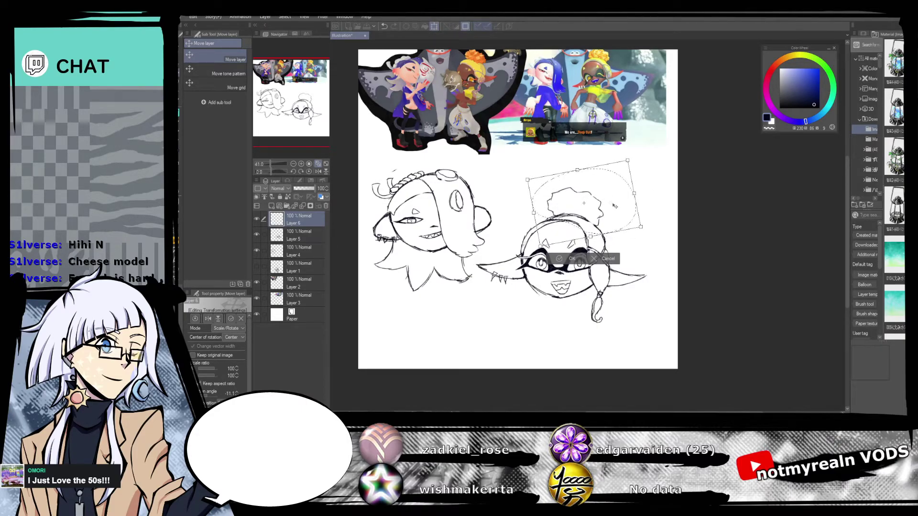
pyautogui.moveTo(643, 228); pyautogui.dragTo(649, 230)
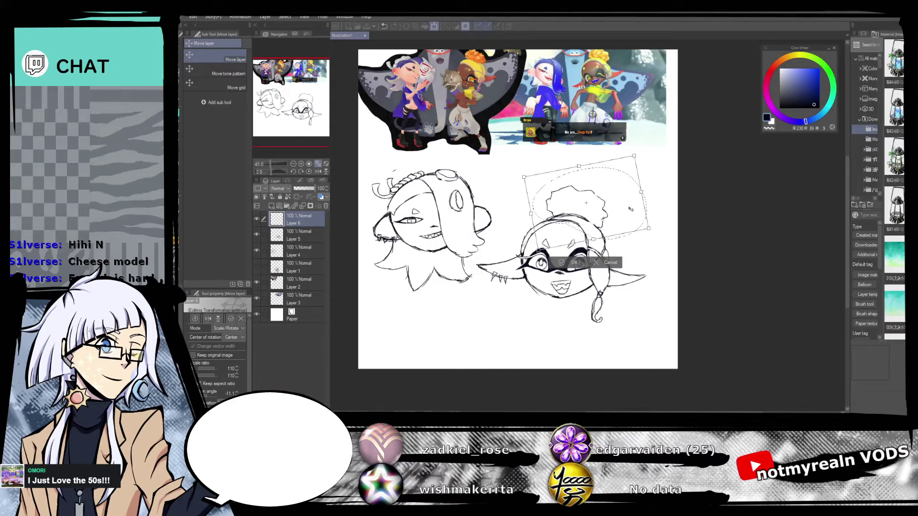
pyautogui.click(565, 266)
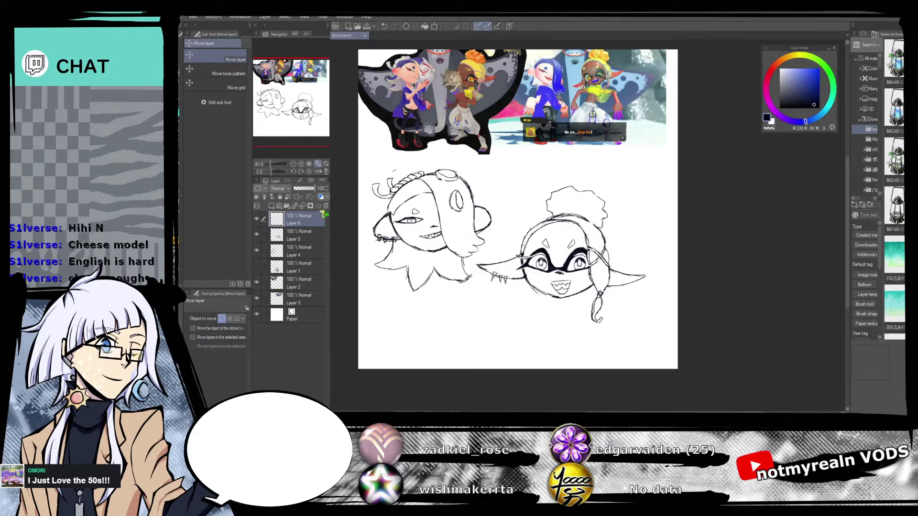
pyautogui.click(303, 206)
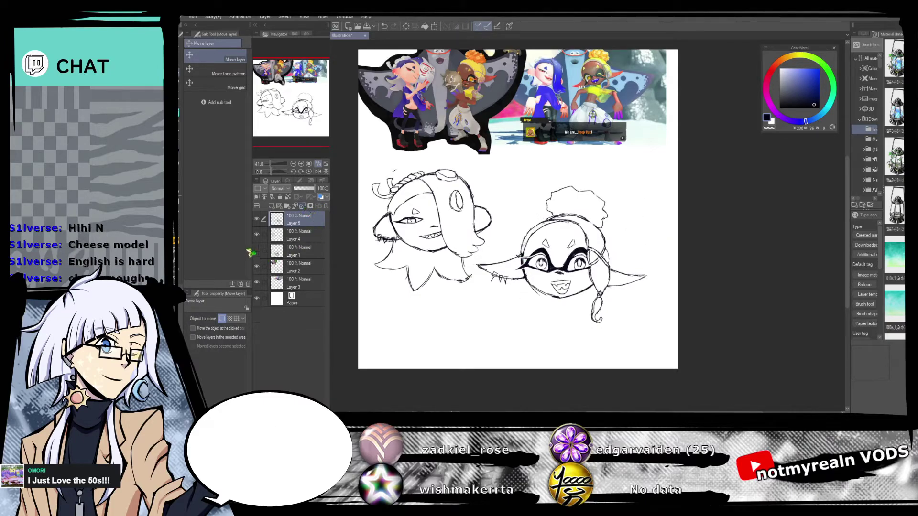
# Show the hidden Layer 1 with the earlier bust sketch of Frye and delete that layer.
pyautogui.click(256, 233)
pyautogui.click(257, 234)
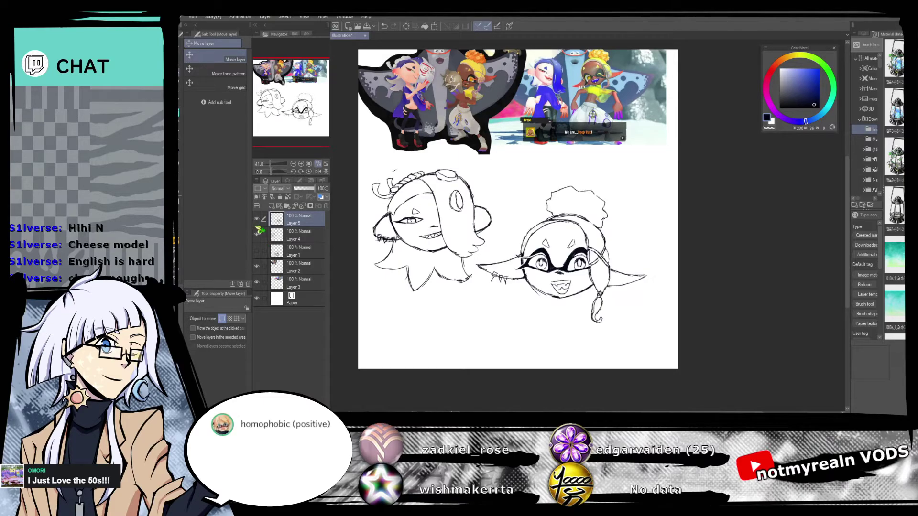
pyautogui.moveTo(680, 226); pyautogui.dragTo(701, 200)
pyautogui.moveTo(278, 164); pyautogui.dragTo(272, 164)
pyautogui.moveTo(300, 117)
pyautogui.mouseDown()
pyautogui.moveTo(302, 87)
pyautogui.moveTo(281, 126)
pyautogui.mouseUp()
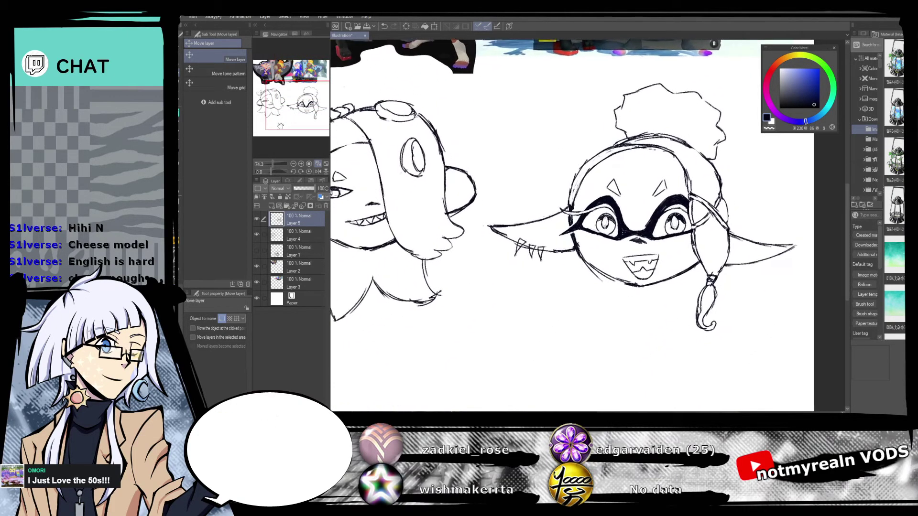
pyautogui.moveTo(274, 164); pyautogui.dragTo(270, 172)
pyautogui.click(257, 251)
pyautogui.moveTo(307, 116); pyautogui.dragTo(304, 130)
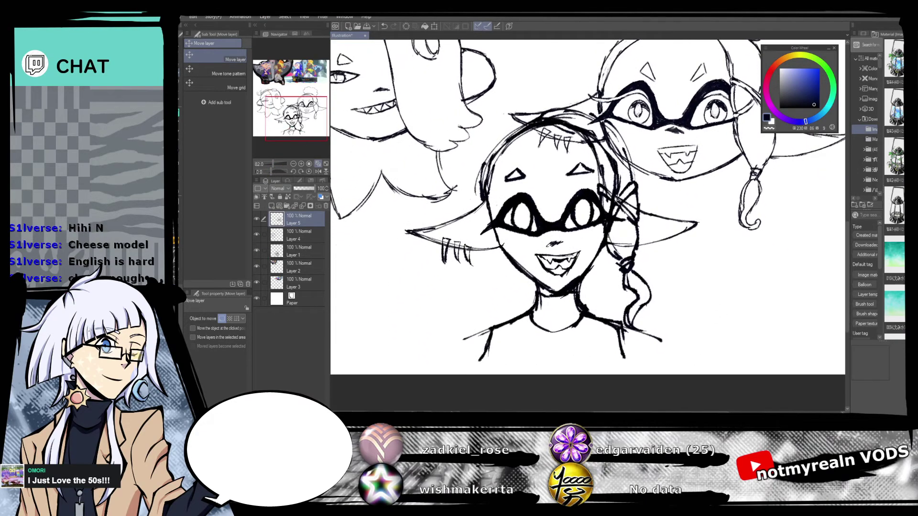
pyautogui.click(294, 256)
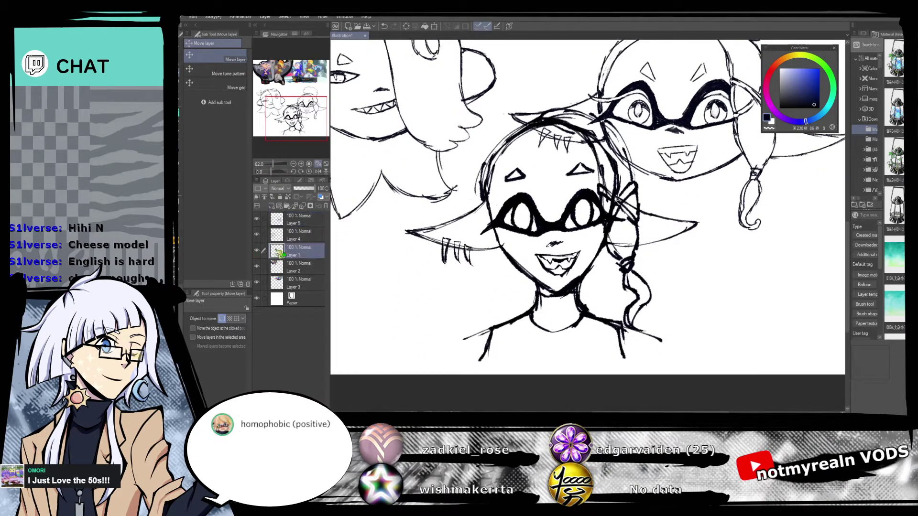
pyautogui.click(325, 205)
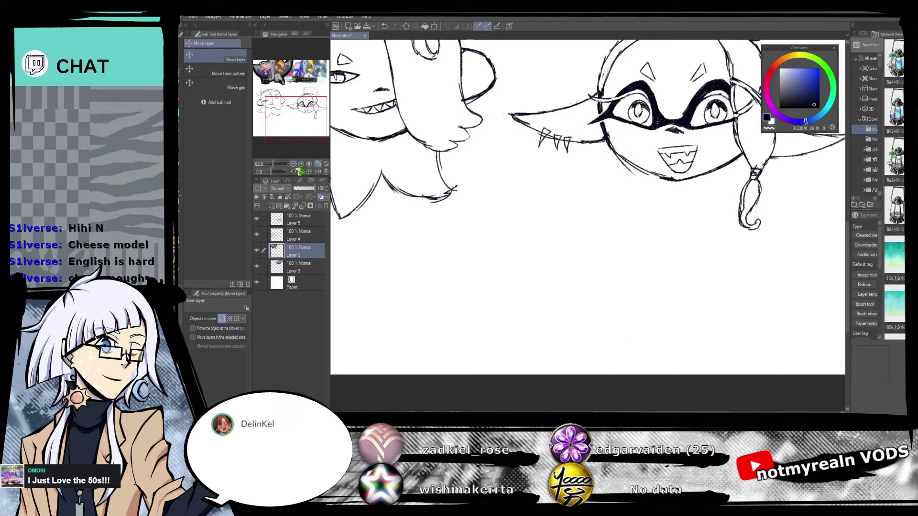
# Create a new layer above Layer 2 and draw two rounded eyes with slanted pupils below and between the two heads.
pyautogui.click(326, 163)
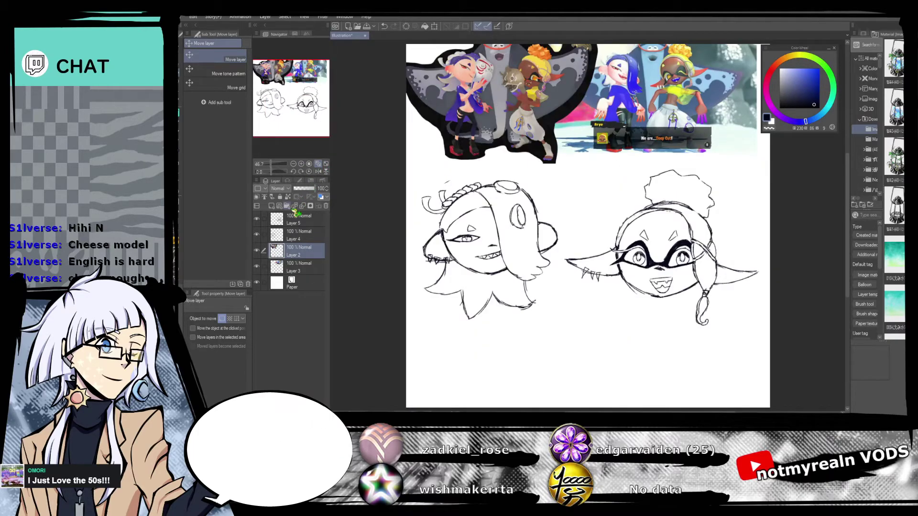
pyautogui.click(271, 206)
pyautogui.press('b')
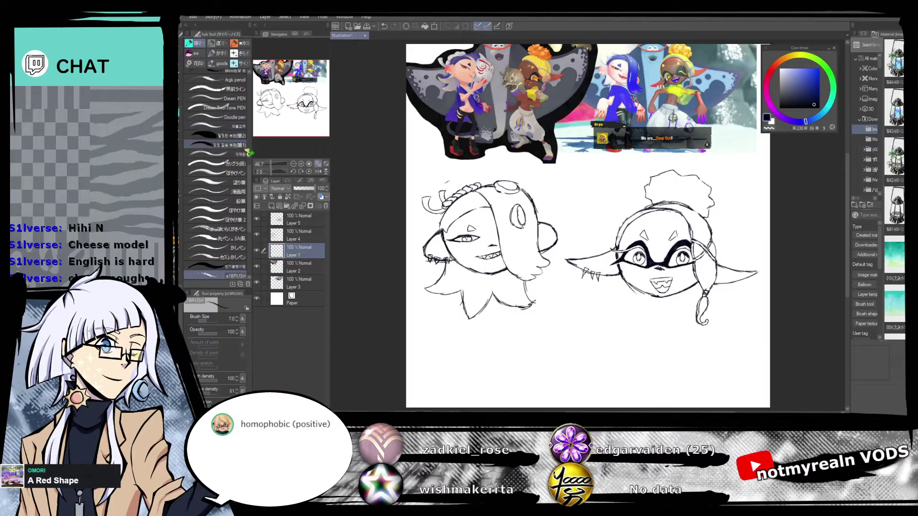
pyautogui.moveTo(271, 165); pyautogui.dragTo(273, 168)
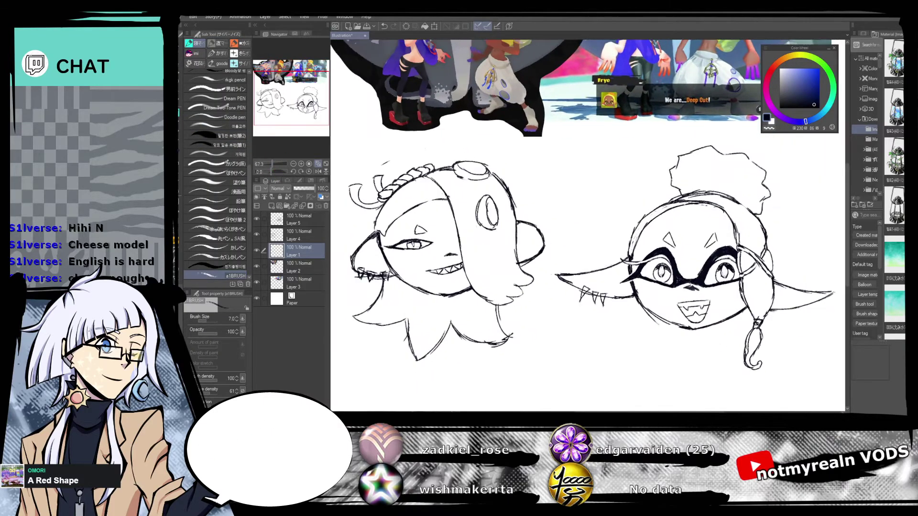
pyautogui.moveTo(304, 108); pyautogui.dragTo(302, 92)
pyautogui.moveTo(628, 281)
pyautogui.mouseDown()
pyautogui.moveTo(606, 283)
pyautogui.moveTo(599, 317)
pyautogui.moveTo(579, 49)
pyautogui.mouseUp()
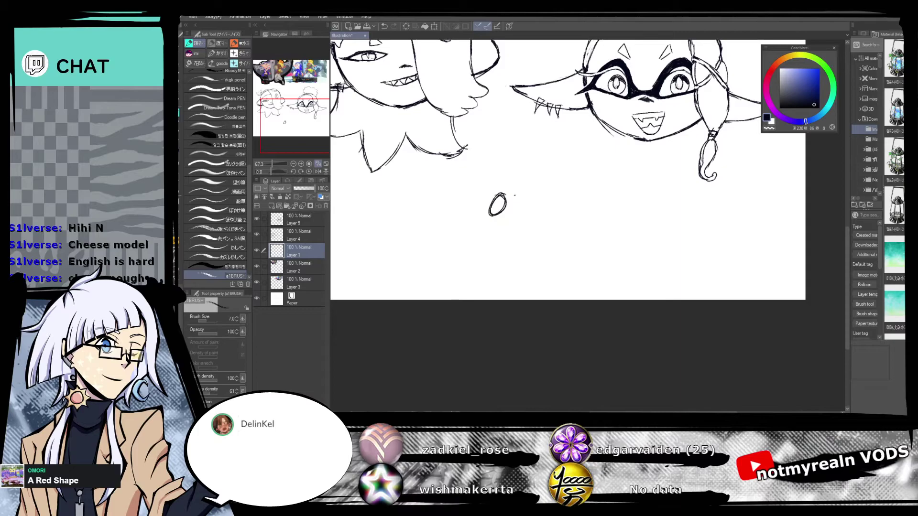
pyautogui.hotkey('ctrl', 'z')
pyautogui.moveTo(492, 220)
pyautogui.mouseDown()
pyautogui.moveTo(514, 187)
pyautogui.moveTo(528, 220)
pyautogui.mouseUp()
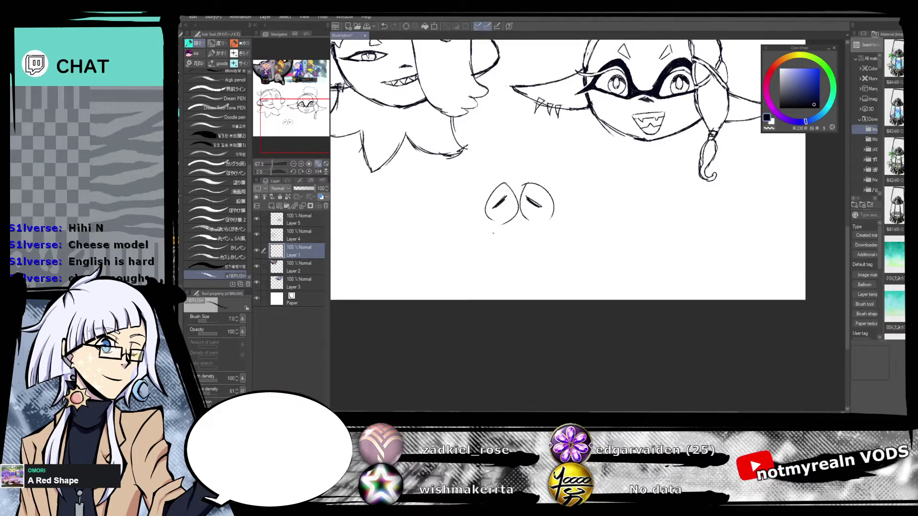
# Draw the face's two-lobed lower lip and small chin, then a wide curved toothy grin crossing beneath the eyes.
pyautogui.moveTo(524, 245); pyautogui.dragTo(565, 232)
pyautogui.moveTo(511, 251); pyautogui.dragTo(530, 266)
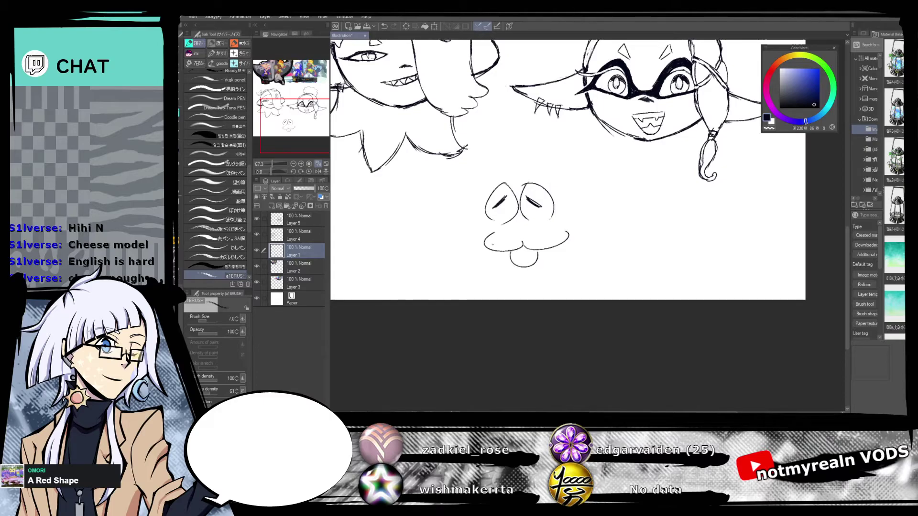
pyautogui.moveTo(469, 209); pyautogui.dragTo(565, 216)
pyautogui.moveTo(472, 221); pyautogui.dragTo(578, 214)
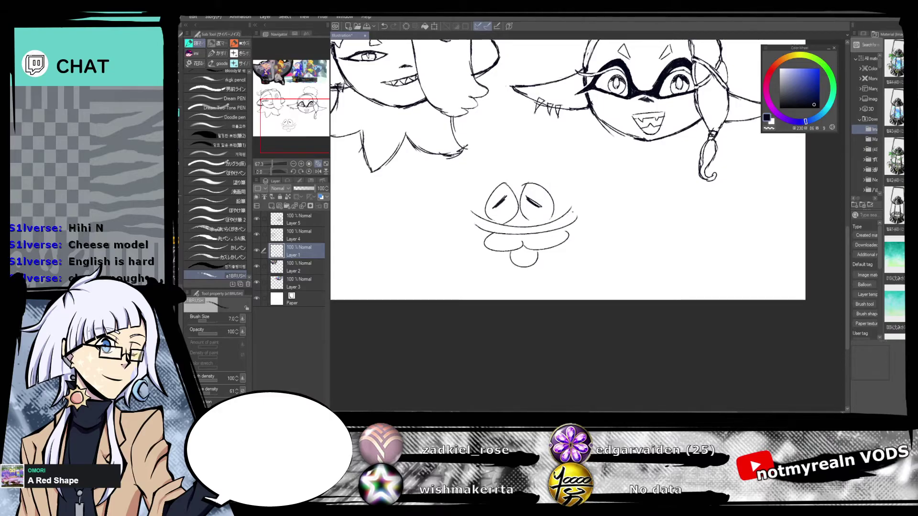
pyautogui.moveTo(481, 222); pyautogui.dragTo(494, 231)
pyautogui.moveTo(499, 225); pyautogui.dragTo(504, 230)
pyautogui.moveTo(514, 258); pyautogui.dragTo(531, 262)
pyautogui.click(325, 164)
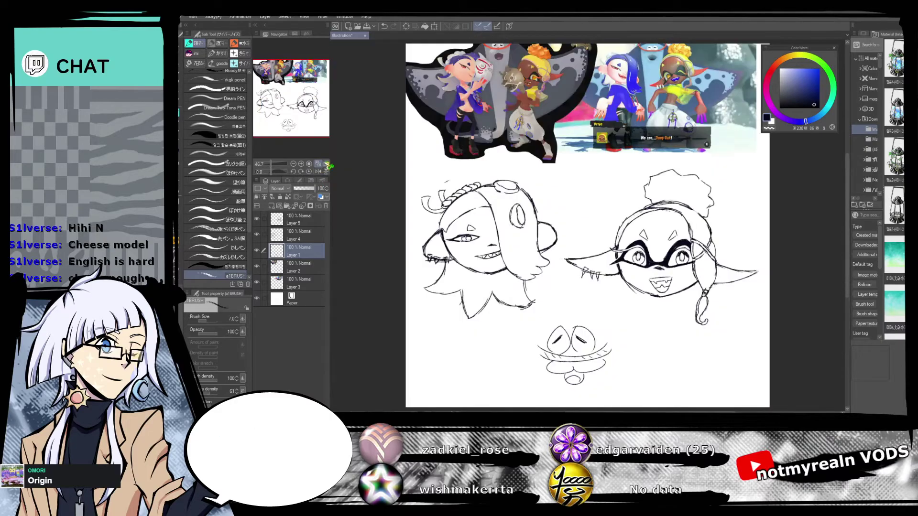
pyautogui.click(257, 266)
pyautogui.click(257, 265)
pyautogui.moveTo(615, 325); pyautogui.dragTo(585, 292)
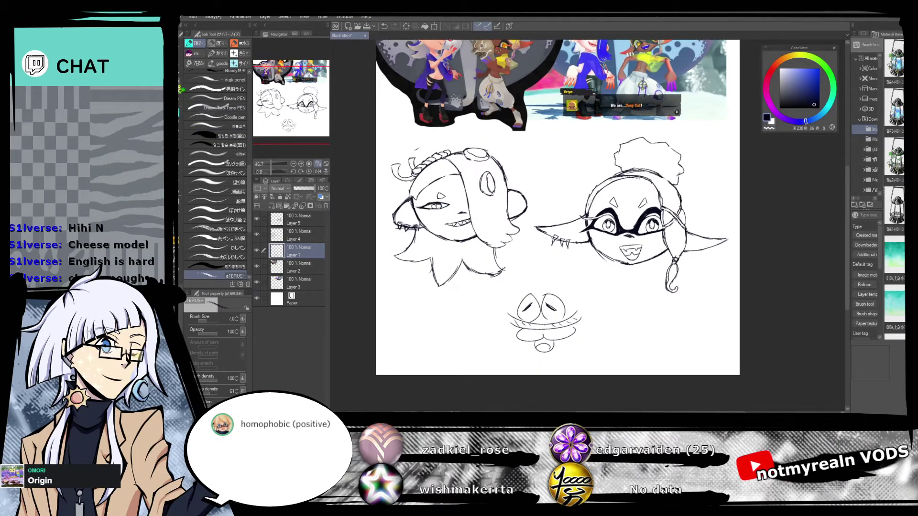
pyautogui.press('m')
pyautogui.moveTo(696, 290); pyautogui.dragTo(685, 311)
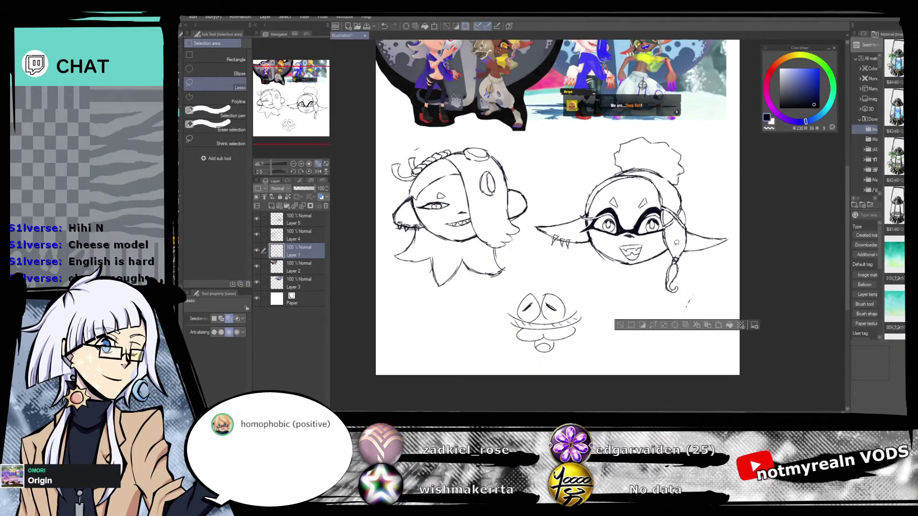
pyautogui.click(384, 26)
# Select the reference image layers, Layer 2 and Layer 3, together and delete them.
pyautogui.click(181, 71)
pyautogui.moveTo(635, 357)
pyautogui.mouseDown()
pyautogui.moveTo(643, 342)
pyautogui.moveTo(621, 331)
pyautogui.mouseUp()
pyautogui.moveTo(271, 164); pyautogui.dragTo(269, 164)
pyautogui.click(295, 269)
pyautogui.click(264, 283)
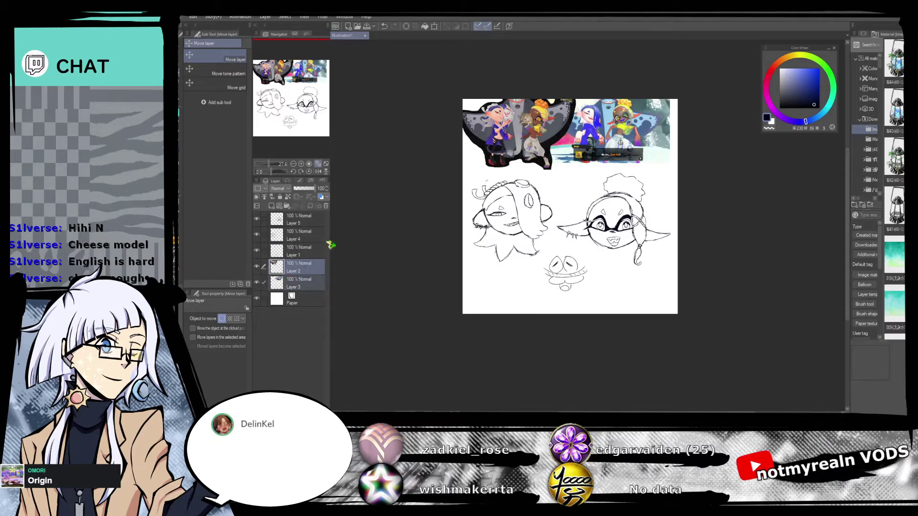
pyautogui.press('Delete')
# Crop the canvas from above and below into a wide landscape format around the sketched heads.
pyautogui.click(190, 17)
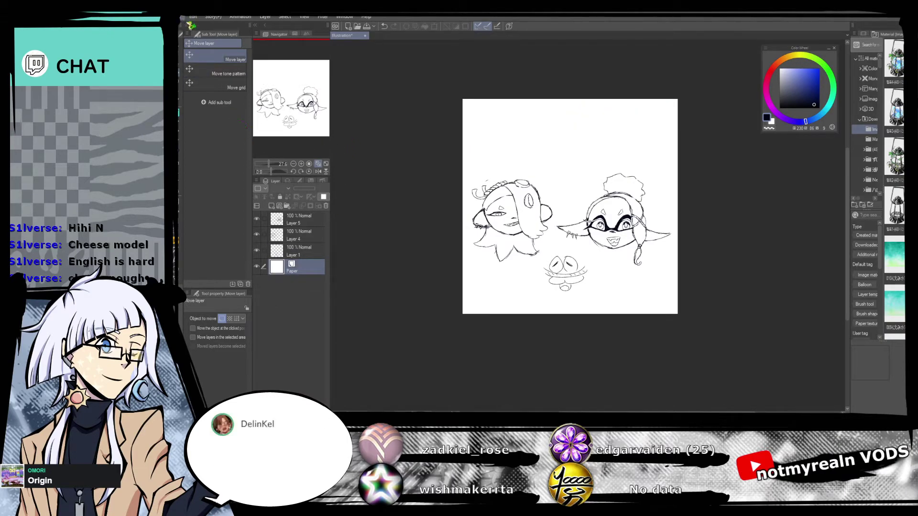
pyautogui.click(241, 238)
pyautogui.moveTo(571, 100); pyautogui.dragTo(573, 168)
pyautogui.moveTo(575, 309); pyautogui.dragTo(579, 286)
pyautogui.press('Return')
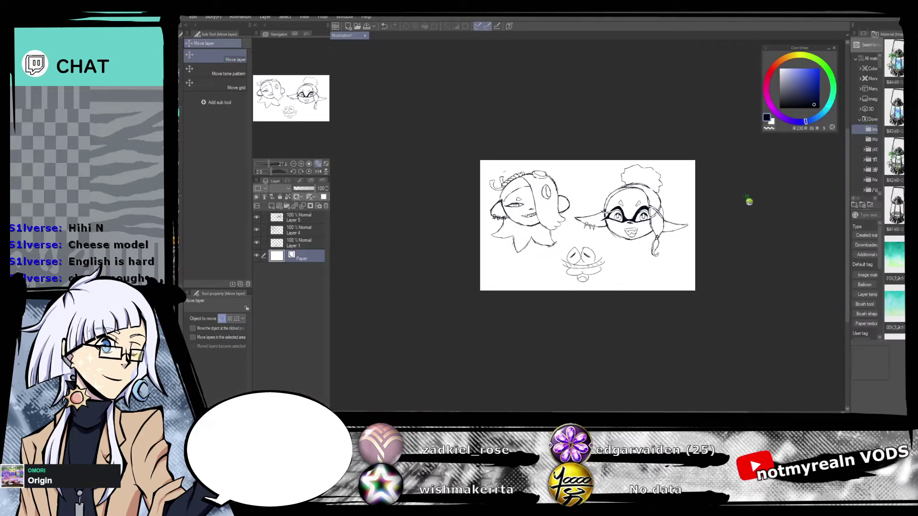
# Move Shiver's head on Layer 4 and Frye's head on Layer 5 slightly down within the cropped canvas.
pyautogui.click(257, 218)
pyautogui.click(257, 217)
pyautogui.click(257, 218)
pyautogui.click(257, 218)
pyautogui.click(305, 231)
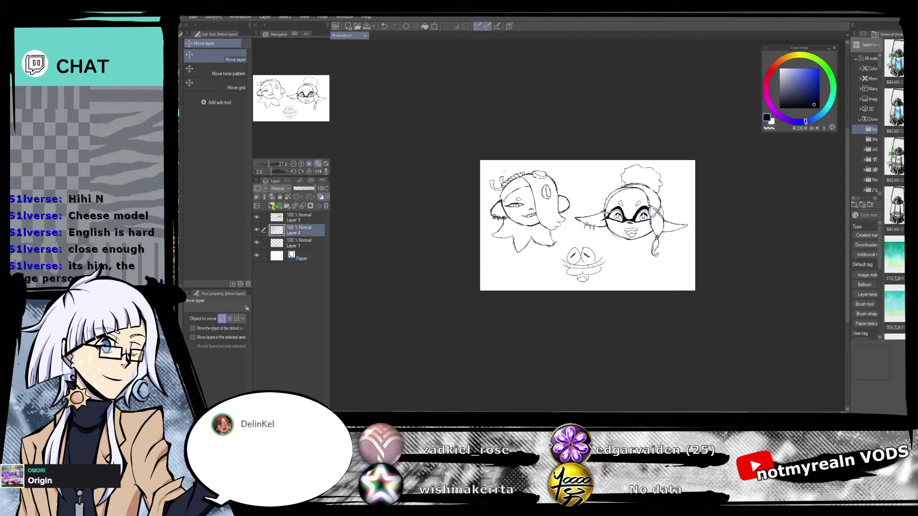
pyautogui.moveTo(638, 174); pyautogui.dragTo(641, 186)
pyautogui.click(306, 218)
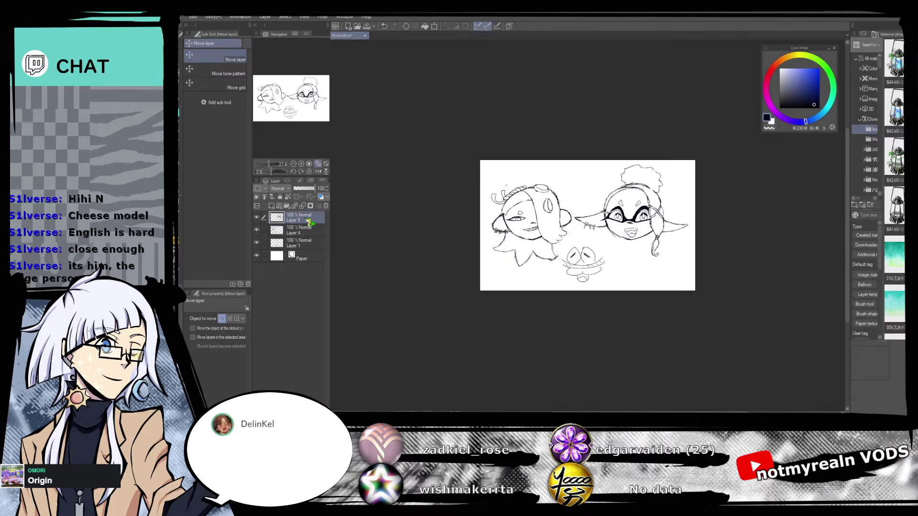
pyautogui.moveTo(731, 260)
pyautogui.mouseDown()
pyautogui.moveTo(725, 275)
pyautogui.moveTo(738, 271)
pyautogui.mouseUp()
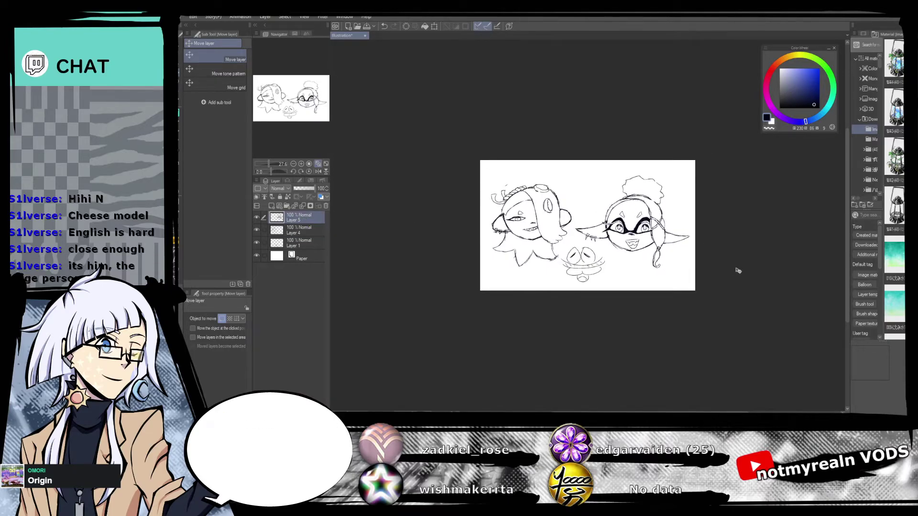
# Move the cartoon face on Layer 1 to the canvas's upper-left corner and merge in a copy placed diagonally below it.
pyautogui.click(302, 232)
pyautogui.moveTo(688, 303)
pyautogui.mouseDown()
pyautogui.moveTo(645, 299)
pyautogui.moveTo(596, 241)
pyautogui.mouseUp()
pyautogui.click(309, 244)
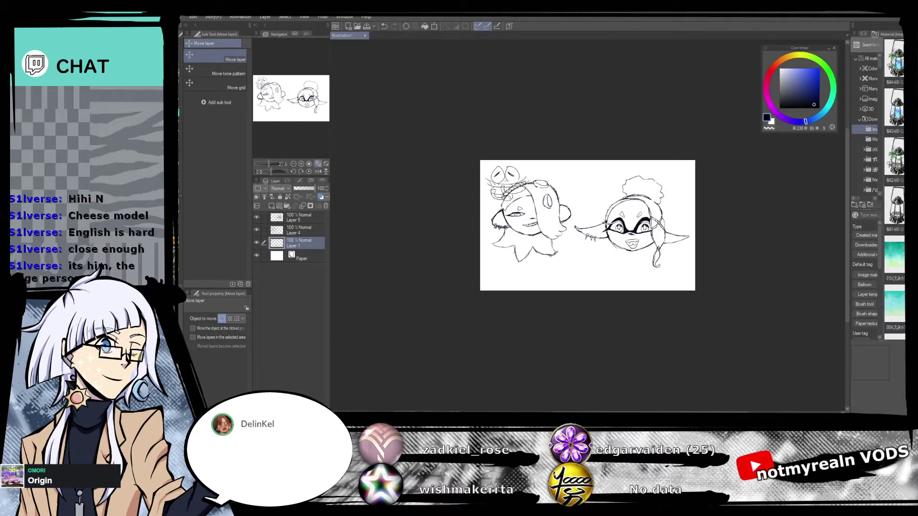
pyautogui.hotkey('ctrl', 'v')
pyautogui.moveTo(544, 266)
pyautogui.mouseDown()
pyautogui.moveTo(593, 269)
pyautogui.moveTo(591, 286)
pyautogui.moveTo(591, 273)
pyautogui.mouseUp()
pyautogui.click(309, 206)
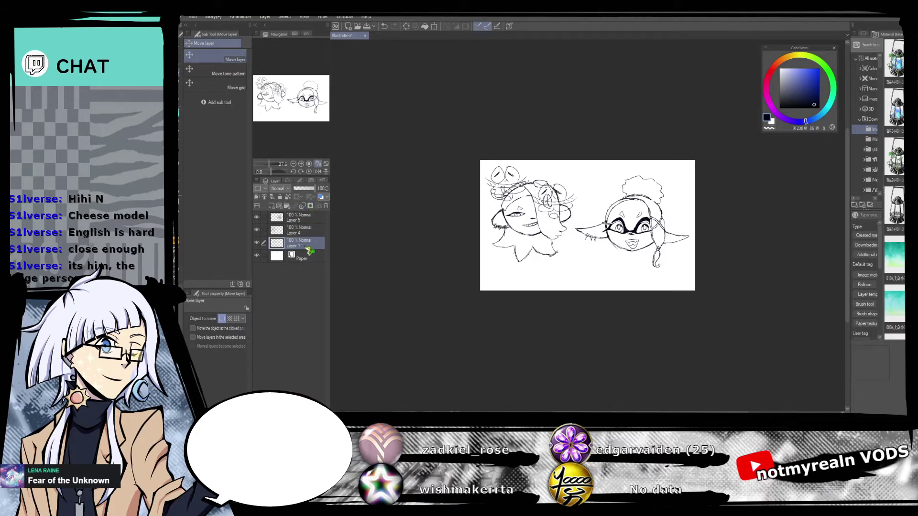
# Duplicate the pair of cartoon faces, place the copy further along the diagonal toward Frye, and merge it into Layer 1.
pyautogui.hotkey('ctrl', 'v')
pyautogui.moveTo(545, 228)
pyautogui.mouseDown()
pyautogui.moveTo(643, 270)
pyautogui.moveTo(636, 261)
pyautogui.mouseUp()
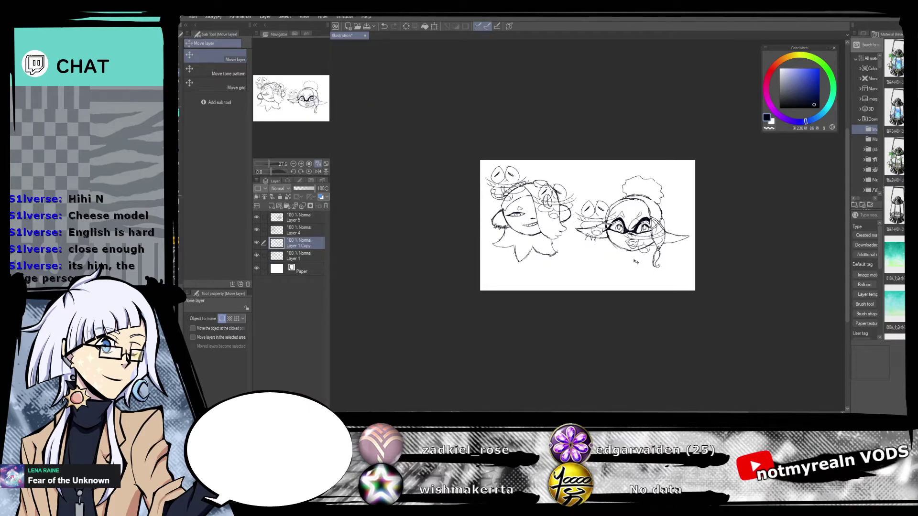
pyautogui.click(309, 206)
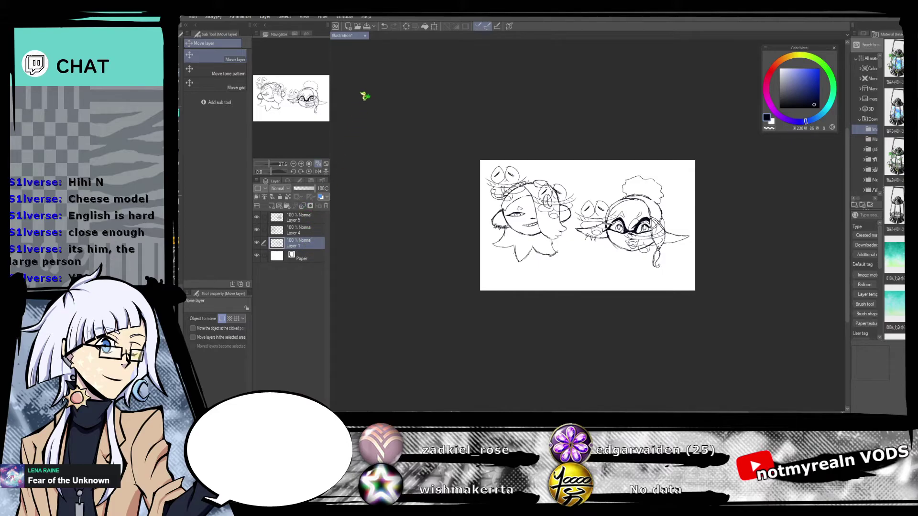
# Hide Layers 4 and 5 and extend the cartoon faces into an evenly spaced diagonal row across the whole canvas.
pyautogui.hotkey('ctrl', 'z')
pyautogui.moveTo(634, 293)
pyautogui.mouseDown()
pyautogui.moveTo(730, 337)
pyautogui.moveTo(706, 326)
pyautogui.mouseUp()
pyautogui.moveTo(256, 230); pyautogui.dragTo(257, 218)
pyautogui.moveTo(724, 282); pyautogui.dragTo(741, 281)
pyautogui.click(303, 206)
pyautogui.moveTo(686, 328); pyautogui.dragTo(657, 313)
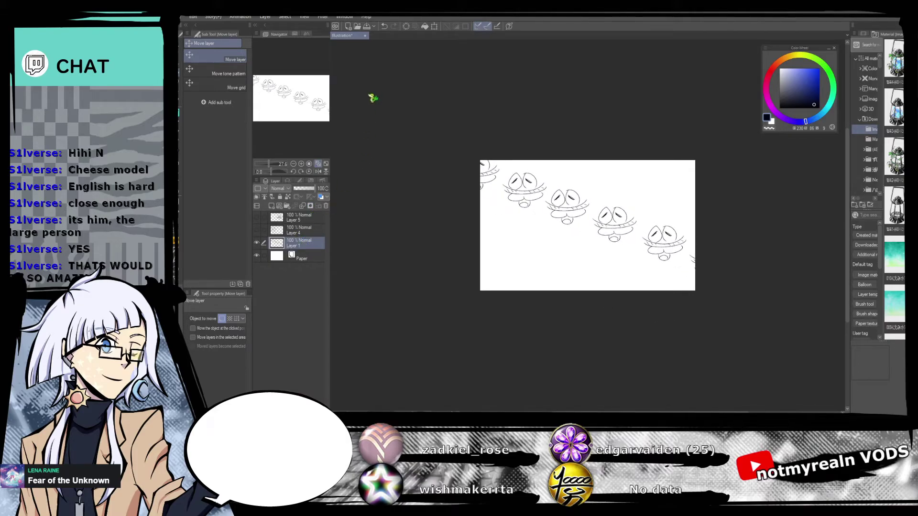
# Duplicate the diagonal row of faces twice, place the copies below the first row, and merge them into Layer 1.
pyautogui.hotkey('ctrl', 'v')
pyautogui.moveTo(733, 170); pyautogui.dragTo(706, 211)
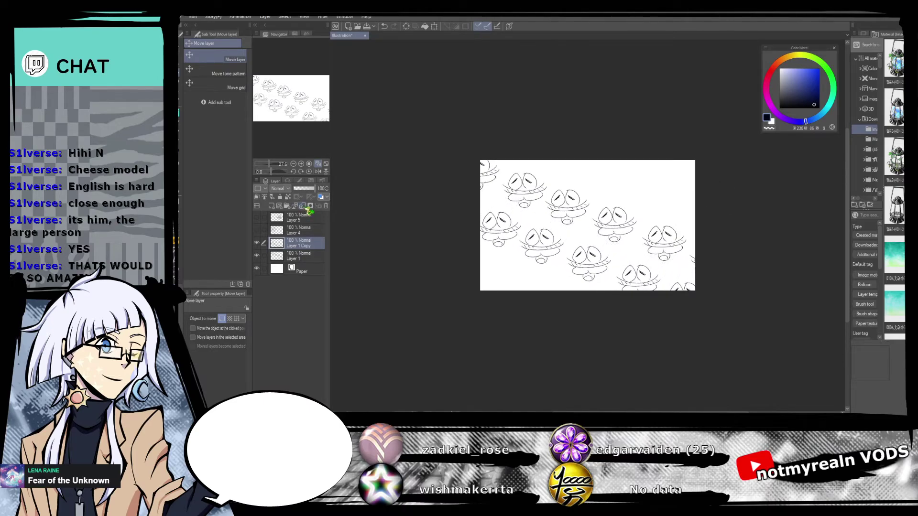
pyautogui.hotkey('ctrl', 'e')
pyautogui.hotkey('ctrl', 'z')
pyautogui.moveTo(752, 175); pyautogui.dragTo(685, 255)
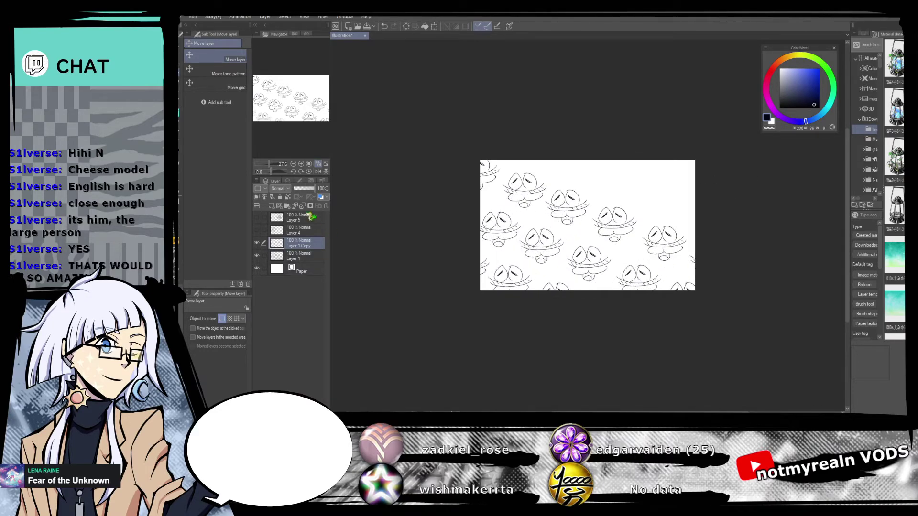
pyautogui.hotkey('ctrl', 'e')
# Fill the canvas's upper-right area with another copy of the face row, merge it into Layer 1, and preview Layer 4 over the pattern.
pyautogui.hotkey('ctrl', 'z')
pyautogui.moveTo(523, 328); pyautogui.dragTo(665, 198)
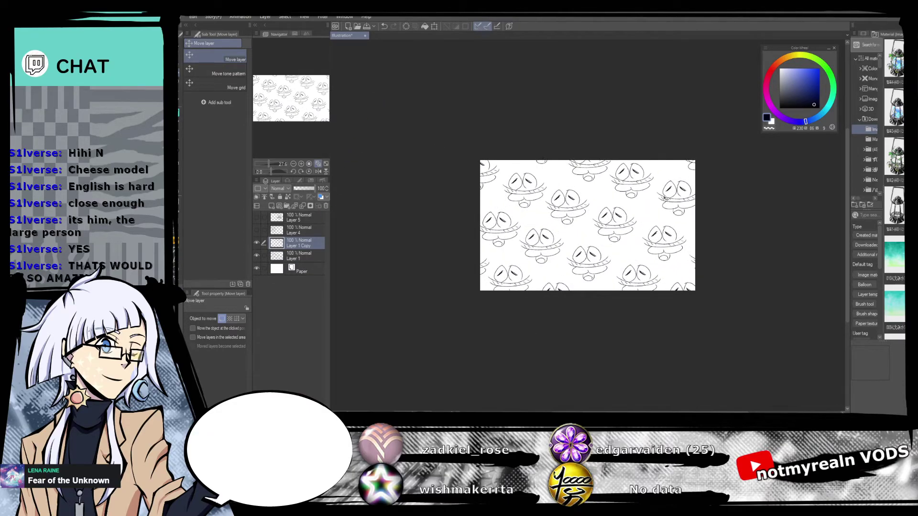
pyautogui.hotkey('ctrl', 'e')
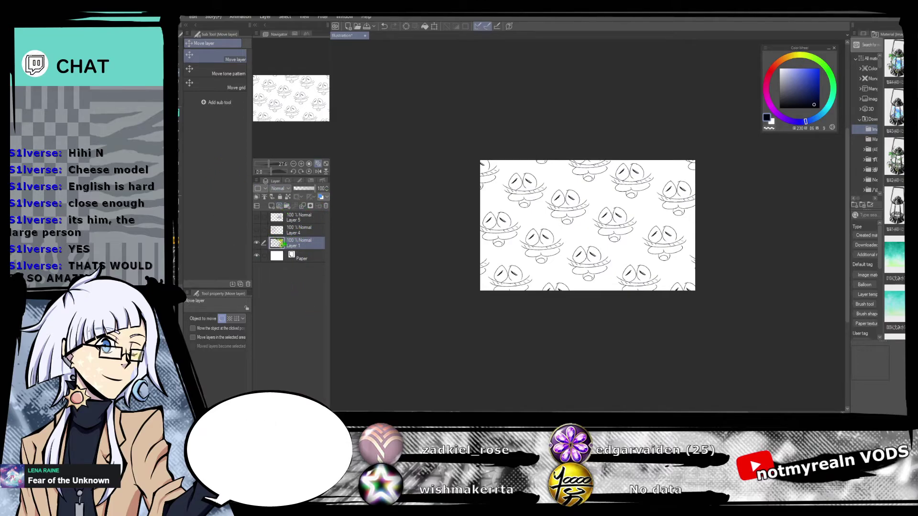
pyautogui.click(259, 233)
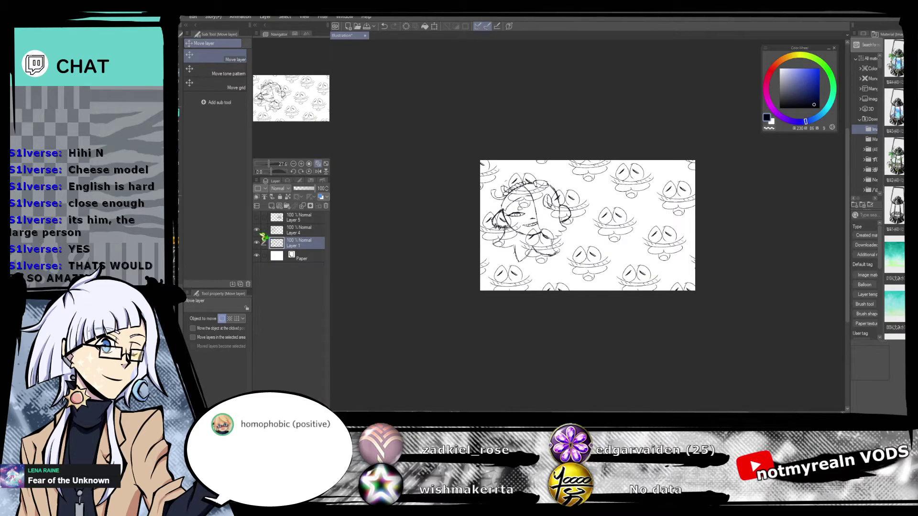
pyautogui.click(258, 233)
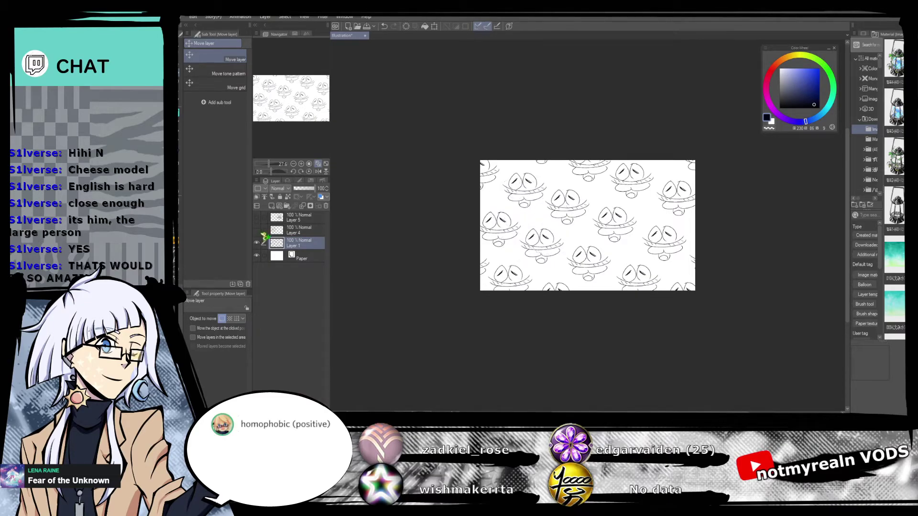
# Add a new layer beneath Layer 1 and fill it entirely with dark purple as the background.
pyautogui.click(271, 206)
pyautogui.moveTo(306, 264); pyautogui.dragTo(306, 264)
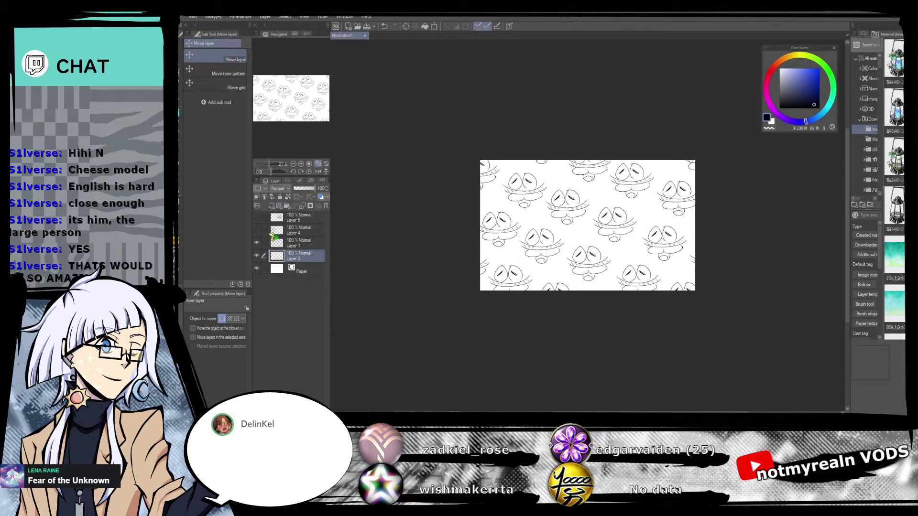
pyautogui.click(781, 118)
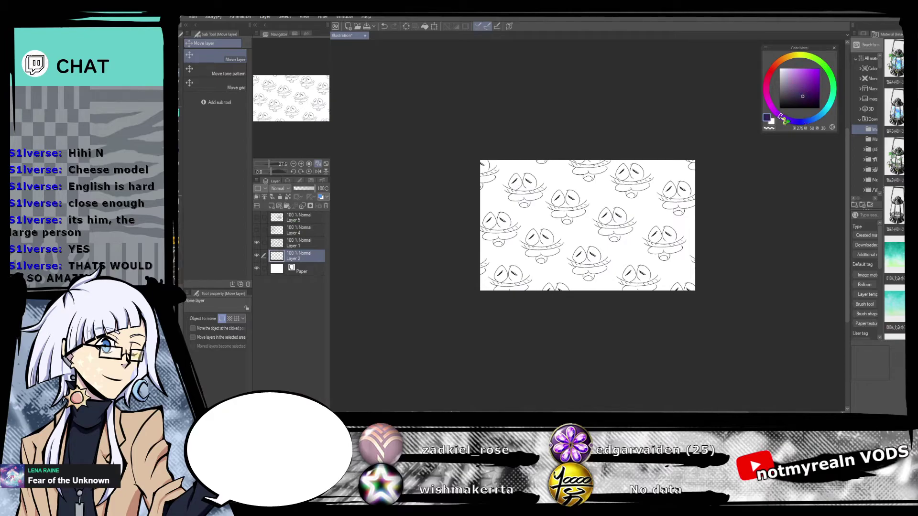
pyautogui.click(807, 96)
pyautogui.press('g')
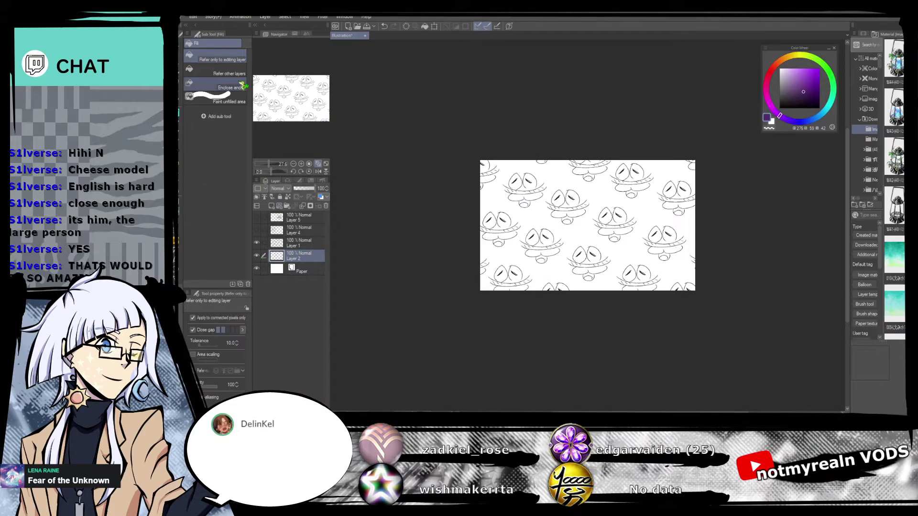
pyautogui.click(568, 207)
# Lock Layer 1's transparent pixels and recolor the cartoon face lines white with a large Turnip pen.
pyautogui.click(302, 243)
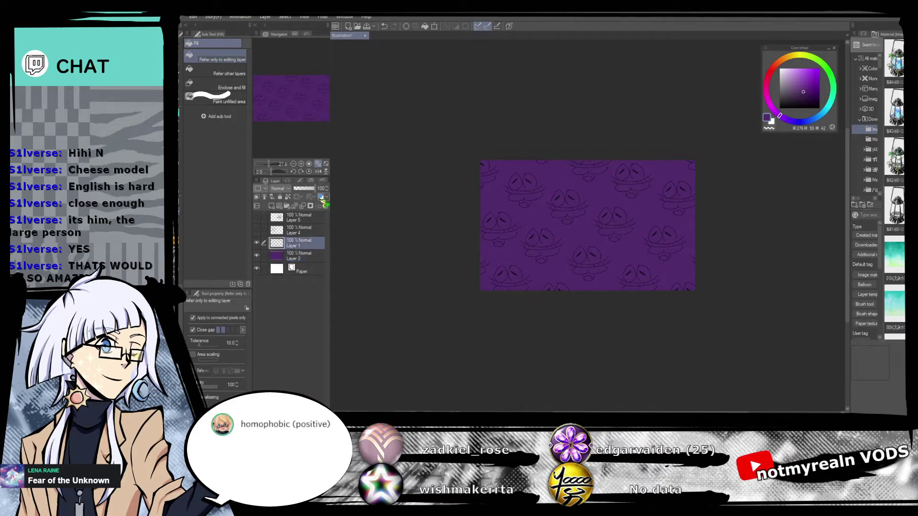
pyautogui.click(183, 128)
pyautogui.click(235, 102)
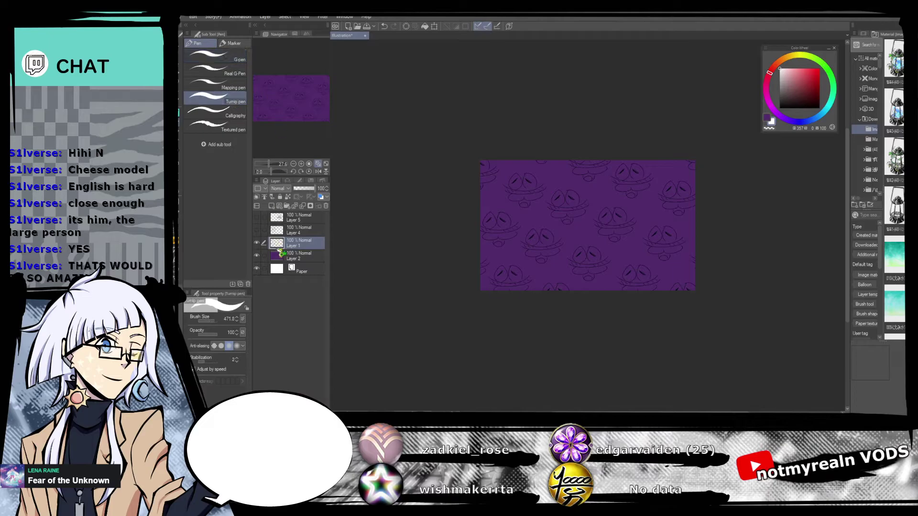
pyautogui.click(288, 197)
pyautogui.moveTo(521, 165)
pyautogui.mouseDown()
pyautogui.moveTo(453, 198)
pyautogui.moveTo(540, 239)
pyautogui.moveTo(676, 273)
pyautogui.mouseUp()
pyautogui.click(325, 164)
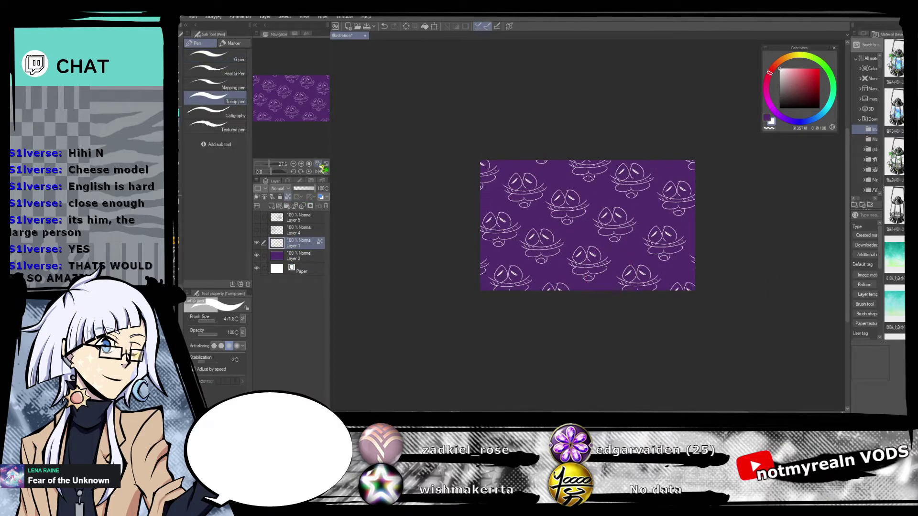
# Hide the face pattern and purple background, show Layer 4, and erase the stray marks around Shiver's head.
pyautogui.click(299, 235)
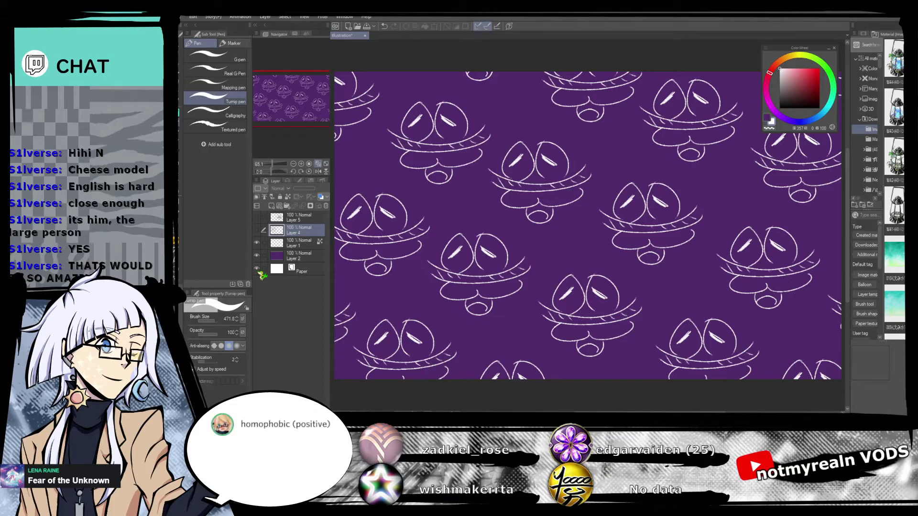
pyautogui.click(257, 230)
pyautogui.click(256, 230)
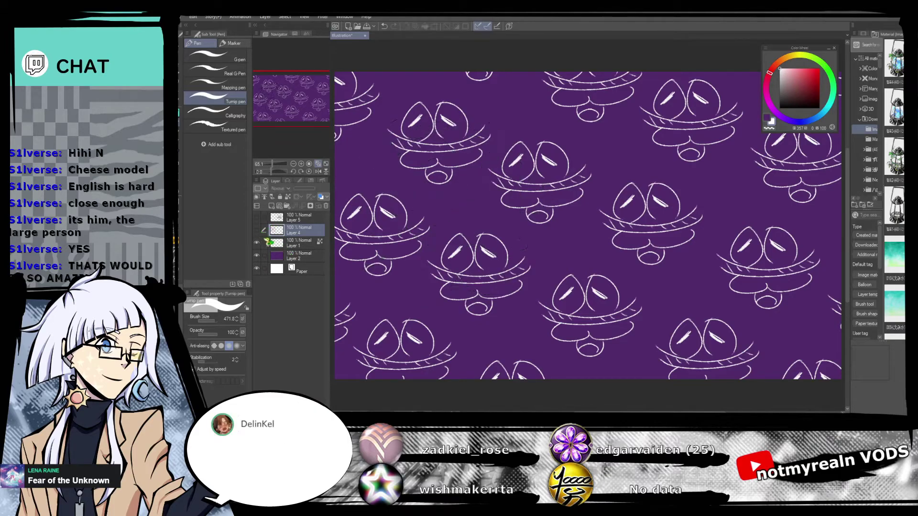
pyautogui.click(257, 256)
pyautogui.click(257, 243)
pyautogui.click(257, 230)
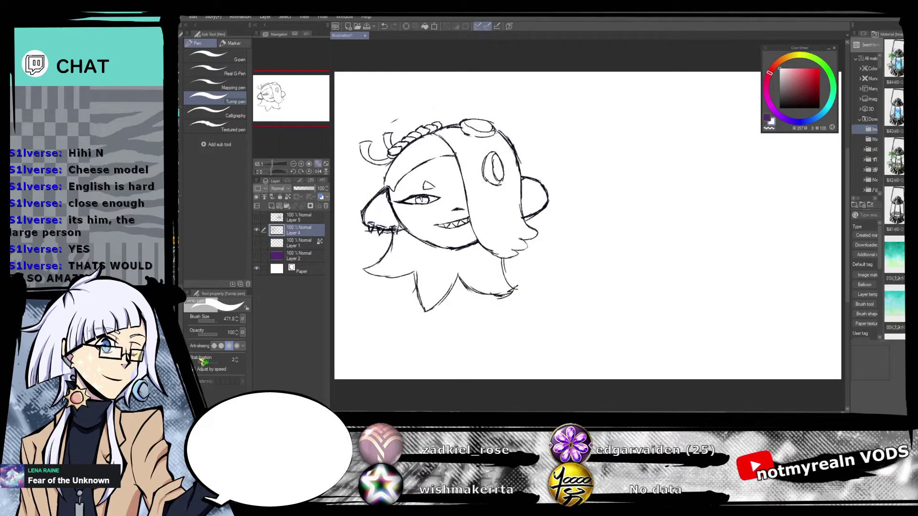
pyautogui.press('e')
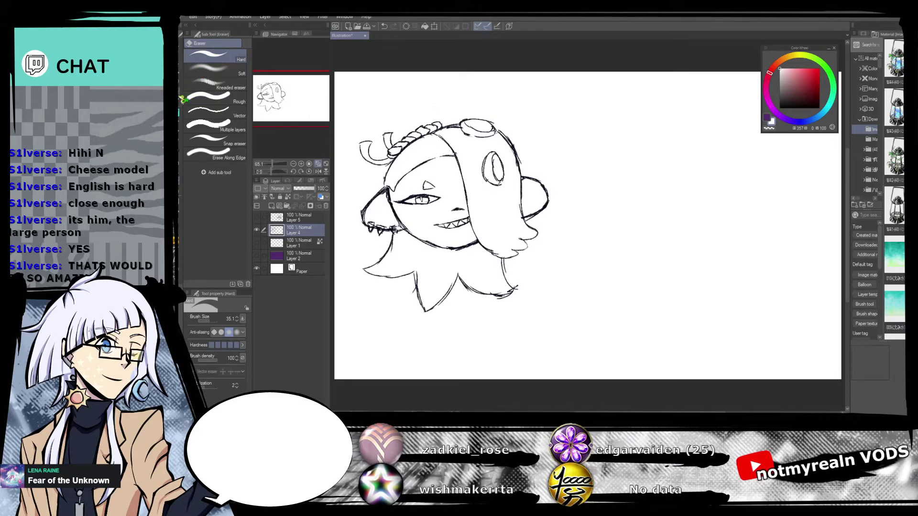
# Select Shiver's head silhouette from Layer 4, fill it dark purple on a new layer beneath the sketch, and deselect.
pyautogui.press('w')
pyautogui.click(559, 247)
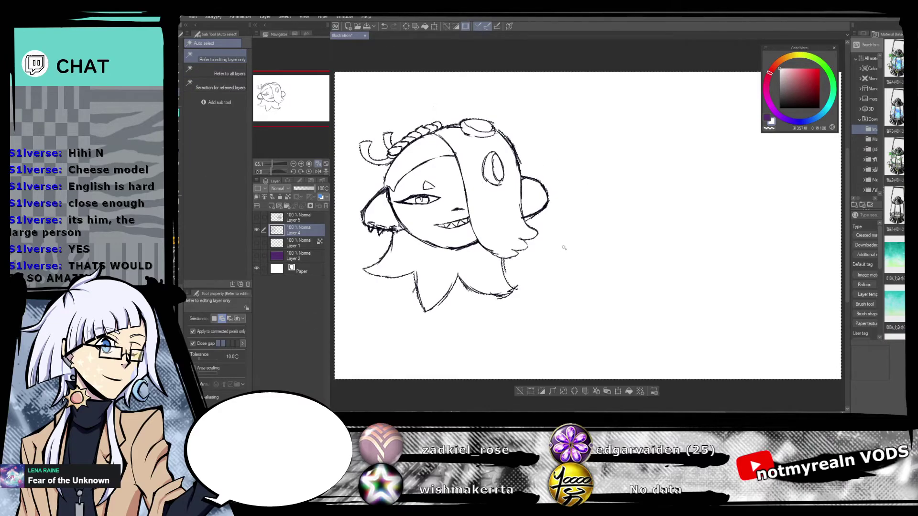
pyautogui.click(543, 390)
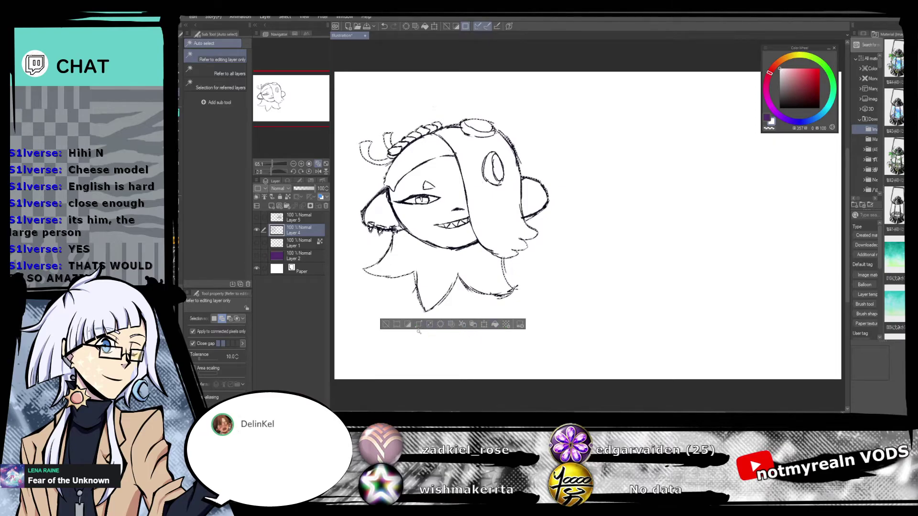
pyautogui.click(293, 245)
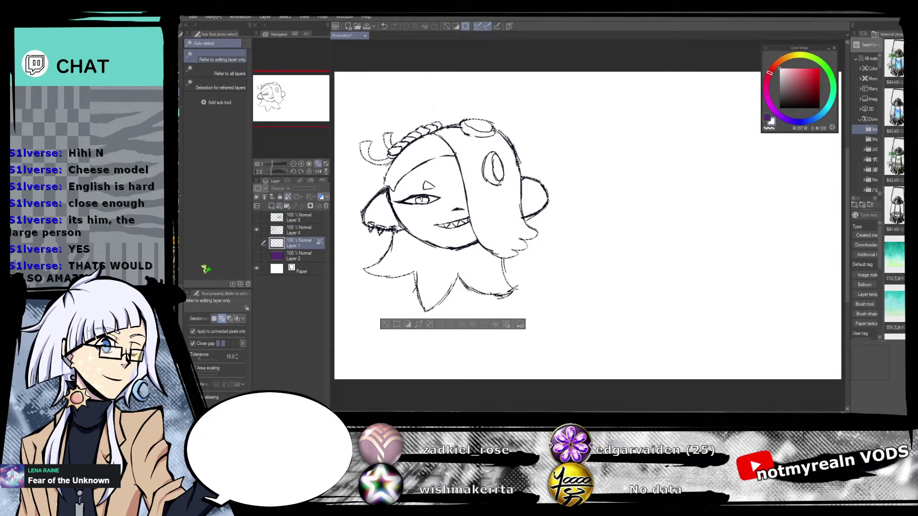
pyautogui.click(272, 206)
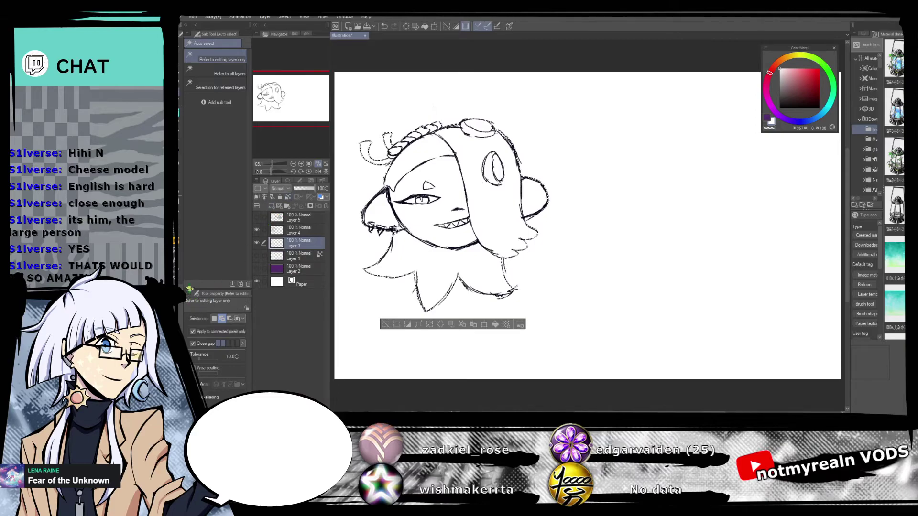
pyautogui.click(496, 326)
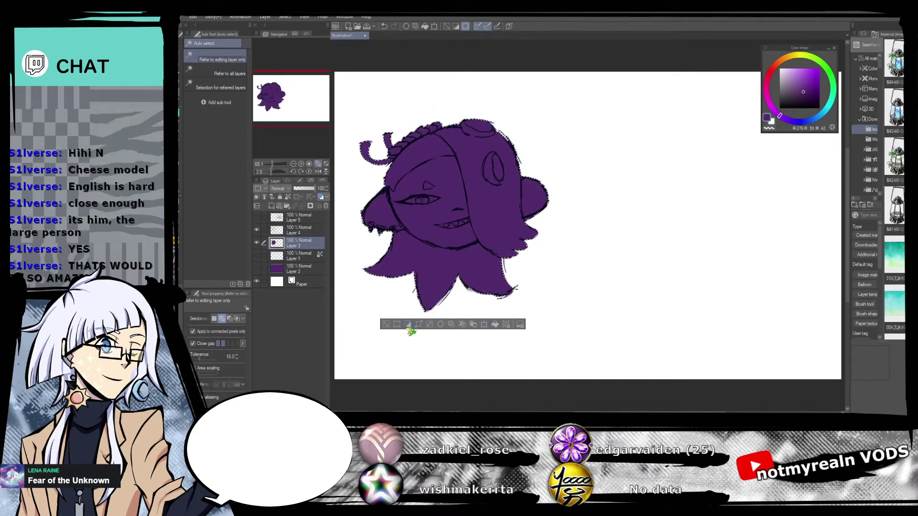
pyautogui.click(386, 324)
# Preview Shiver's filled head over the face pattern, hide the pattern and background again, and show Layer 5.
pyautogui.click(258, 268)
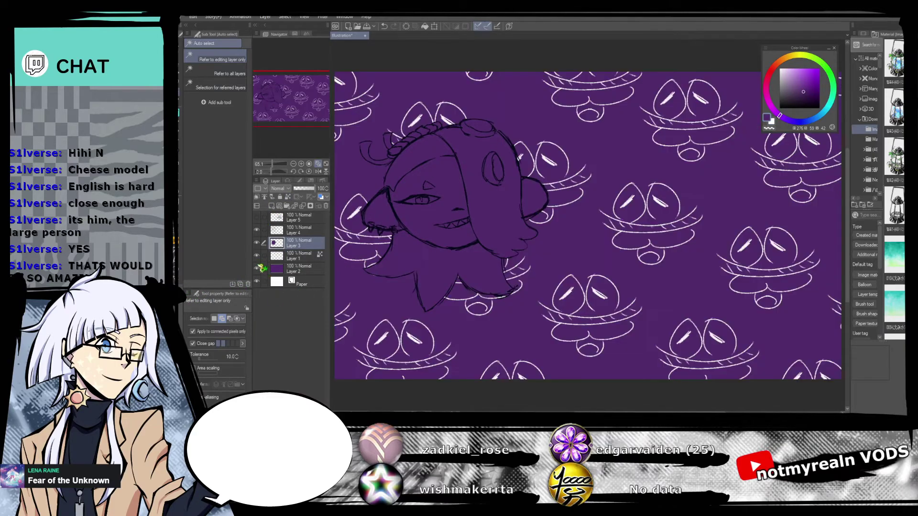
pyautogui.click(258, 268)
pyautogui.click(258, 269)
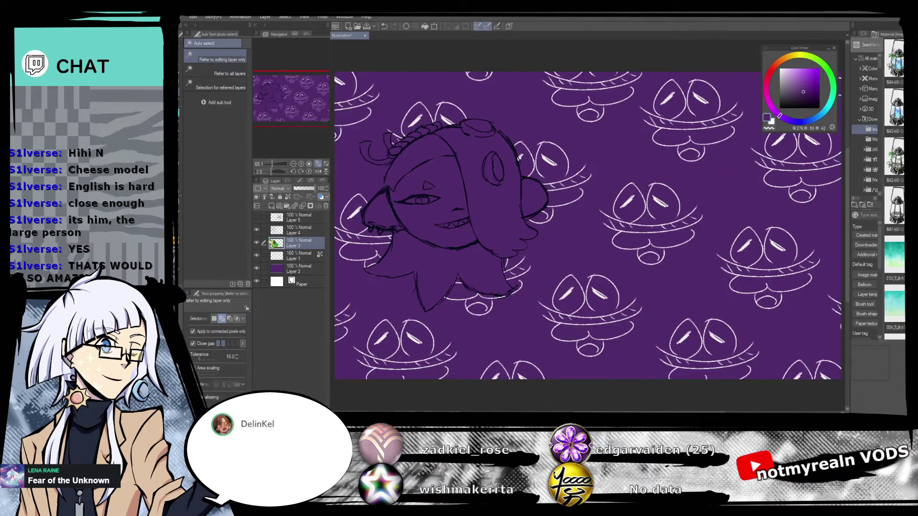
pyautogui.click(257, 268)
pyautogui.click(257, 217)
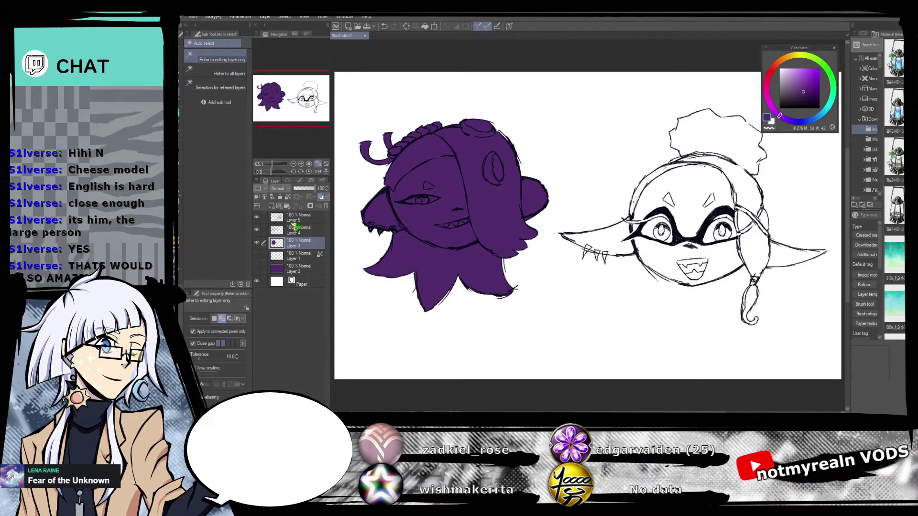
# Select Frye's head silhouette from Layer 5, fill it dark purple on a new layer beneath the sketch, and deselect.
pyautogui.click(262, 219)
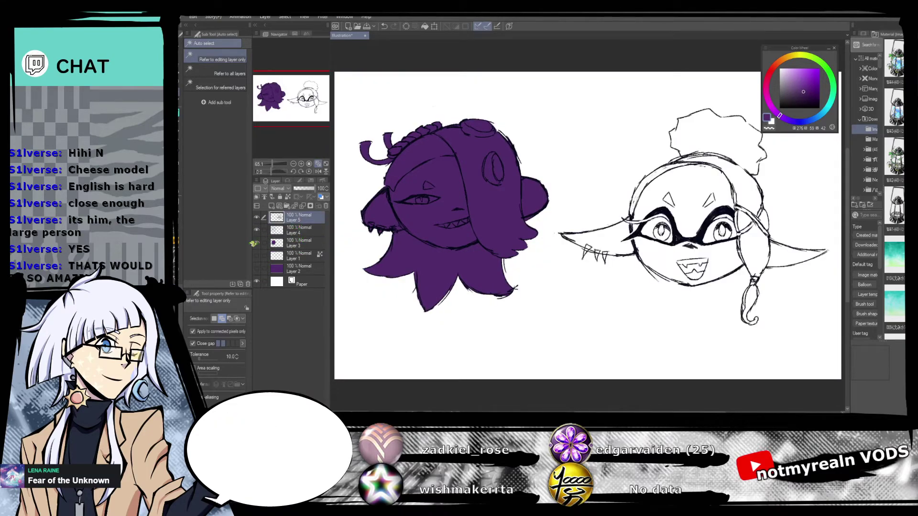
pyautogui.click(651, 142)
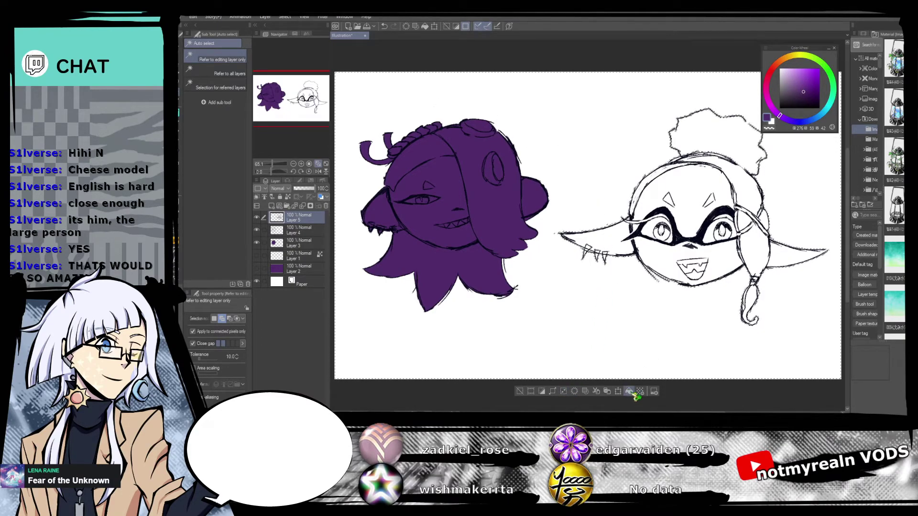
pyautogui.click(273, 205)
pyautogui.moveTo(302, 219); pyautogui.dragTo(303, 235)
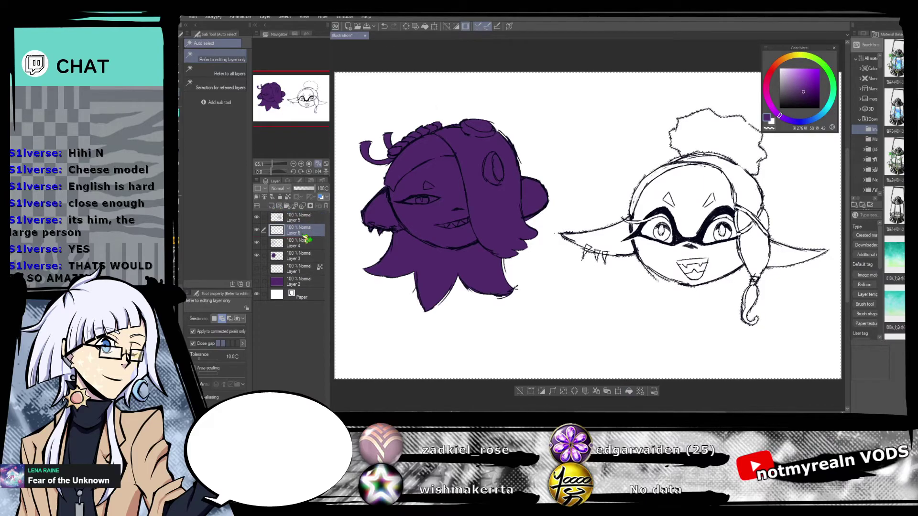
pyautogui.click(633, 393)
pyautogui.hotkey('ctrl', 'z')
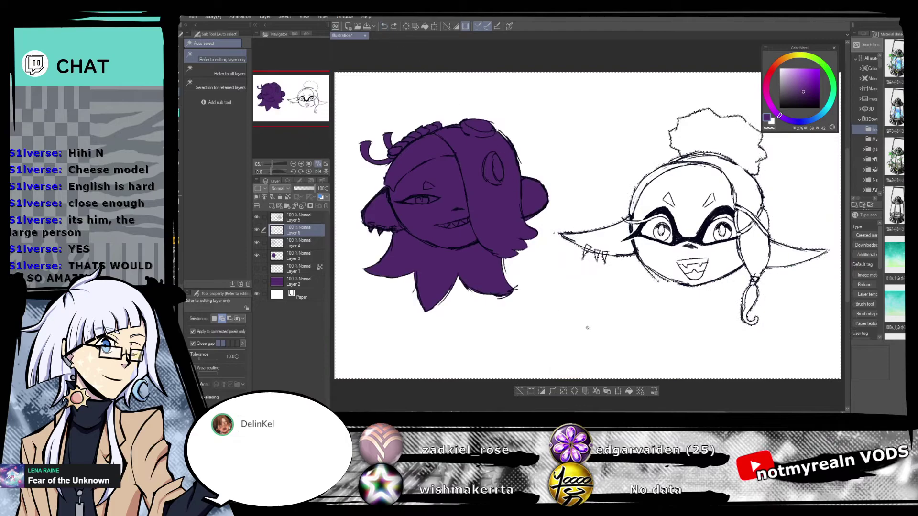
pyautogui.moveTo(761, 307); pyautogui.dragTo(658, 281)
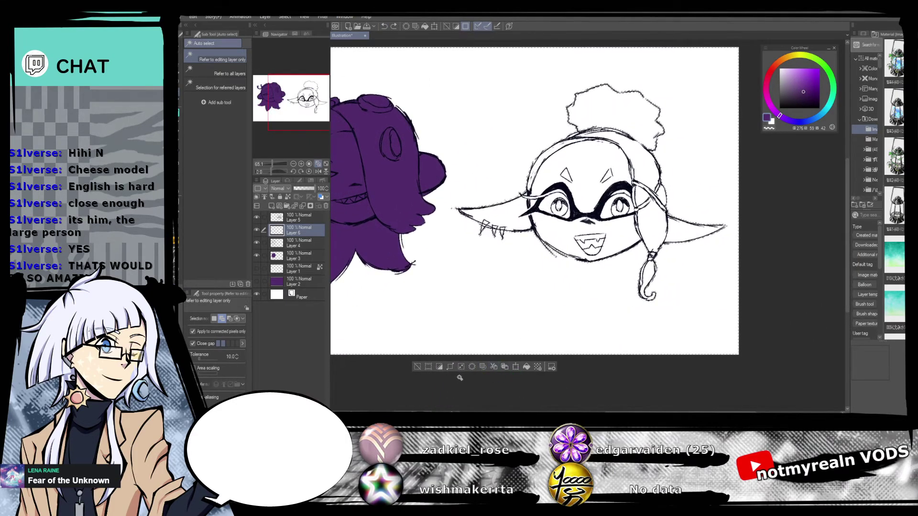
pyautogui.click(527, 367)
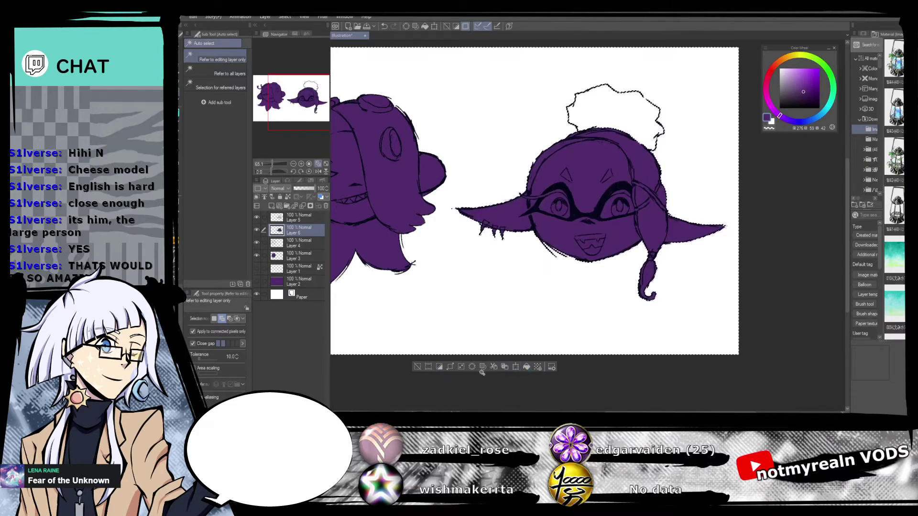
pyautogui.click(420, 367)
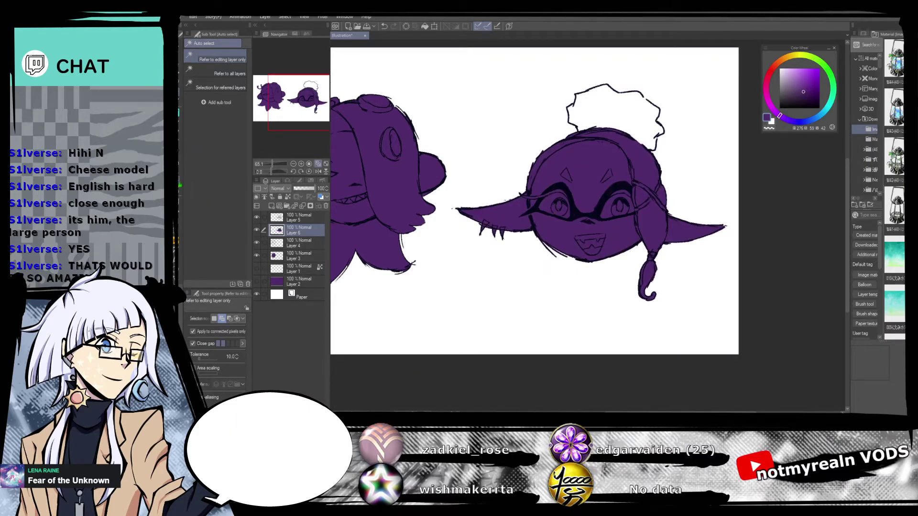
# Clean up the edges of Frye's purple fill with the hard eraser along the chin, braid, ears and top of the head.
pyautogui.press('e')
pyautogui.click(276, 163)
pyautogui.moveTo(307, 100); pyautogui.dragTo(314, 105)
pyautogui.moveTo(433, 246); pyautogui.dragTo(492, 281)
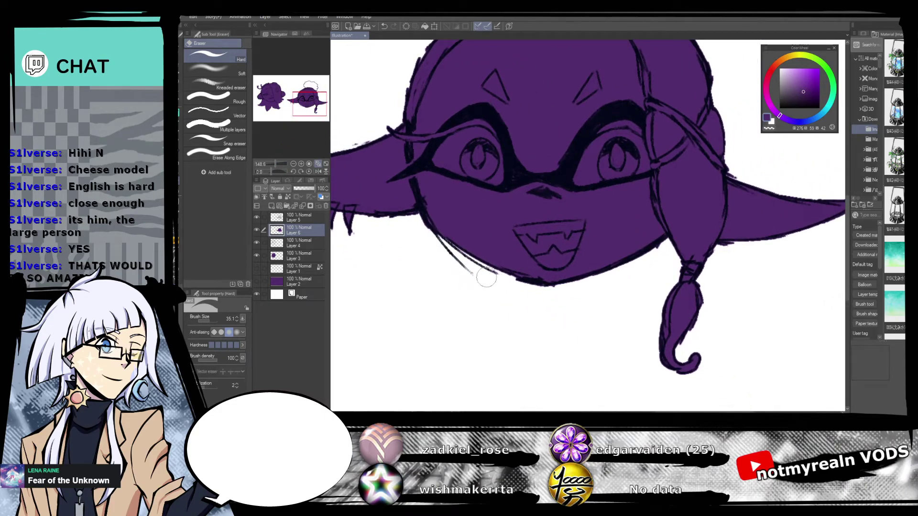
pyautogui.moveTo(705, 285); pyautogui.dragTo(668, 387)
pyautogui.moveTo(711, 312); pyautogui.dragTo(689, 367)
pyautogui.moveTo(669, 290); pyautogui.dragTo(719, 334)
pyautogui.moveTo(665, 362); pyautogui.dragTo(757, 286)
pyautogui.moveTo(400, 261); pyautogui.dragTo(441, 258)
pyautogui.moveTo(414, 323); pyautogui.dragTo(534, 313)
pyautogui.click(420, 271)
pyautogui.moveTo(645, 179); pyautogui.dragTo(502, 241)
pyautogui.moveTo(650, 185)
pyautogui.mouseDown()
pyautogui.moveTo(538, 233)
pyautogui.moveTo(523, 230)
pyautogui.mouseUp()
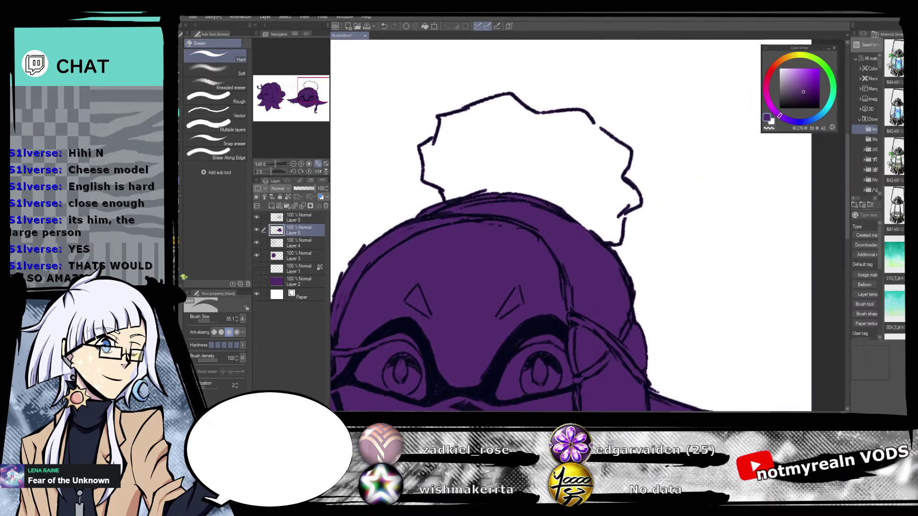
# Paint the inside of Frye's hair bun dark purple with the G-pen on the fill layer.
pyautogui.click(182, 123)
pyautogui.moveTo(521, 131)
pyautogui.mouseDown()
pyautogui.moveTo(528, 181)
pyautogui.moveTo(506, 152)
pyautogui.moveTo(521, 150)
pyautogui.moveTo(461, 168)
pyautogui.moveTo(460, 185)
pyautogui.moveTo(444, 196)
pyautogui.moveTo(448, 219)
pyautogui.moveTo(472, 247)
pyautogui.moveTo(489, 234)
pyautogui.moveTo(564, 239)
pyautogui.moveTo(596, 268)
pyautogui.moveTo(623, 277)
pyautogui.moveTo(625, 250)
pyautogui.moveTo(650, 241)
pyautogui.moveTo(623, 291)
pyautogui.moveTo(640, 267)
pyautogui.moveTo(630, 224)
pyautogui.moveTo(634, 241)
pyautogui.moveTo(624, 229)
pyautogui.moveTo(632, 196)
pyautogui.moveTo(594, 163)
pyautogui.moveTo(555, 167)
pyautogui.moveTo(522, 154)
pyautogui.moveTo(462, 207)
pyautogui.moveTo(572, 182)
pyautogui.moveTo(605, 225)
pyautogui.moveTo(610, 212)
pyautogui.moveTo(619, 261)
pyautogui.mouseUp()
pyautogui.click(225, 57)
pyautogui.click(388, 31)
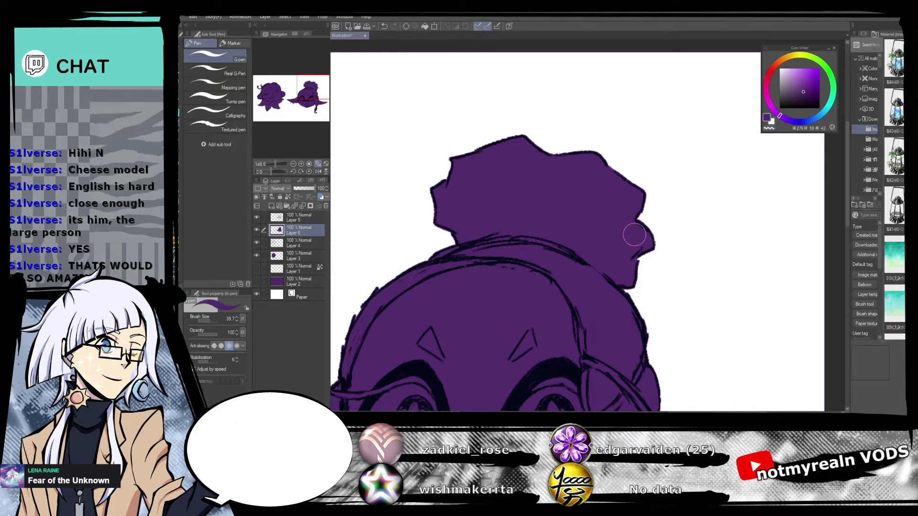
pyautogui.moveTo(275, 164); pyautogui.dragTo(273, 164)
pyautogui.click(318, 164)
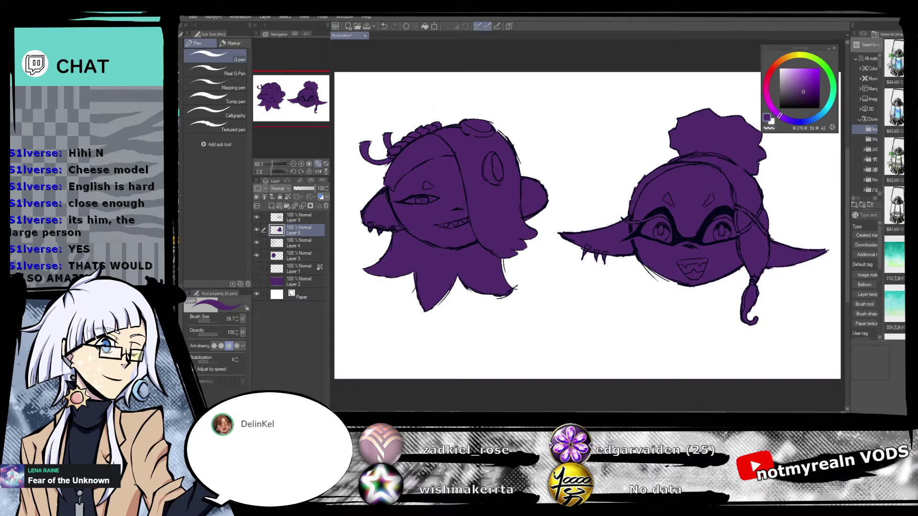
# Paste the Deep Cut reference picture above Layer 5 and move it to the lower middle of the canvas, below the two heads.
pyautogui.click(310, 220)
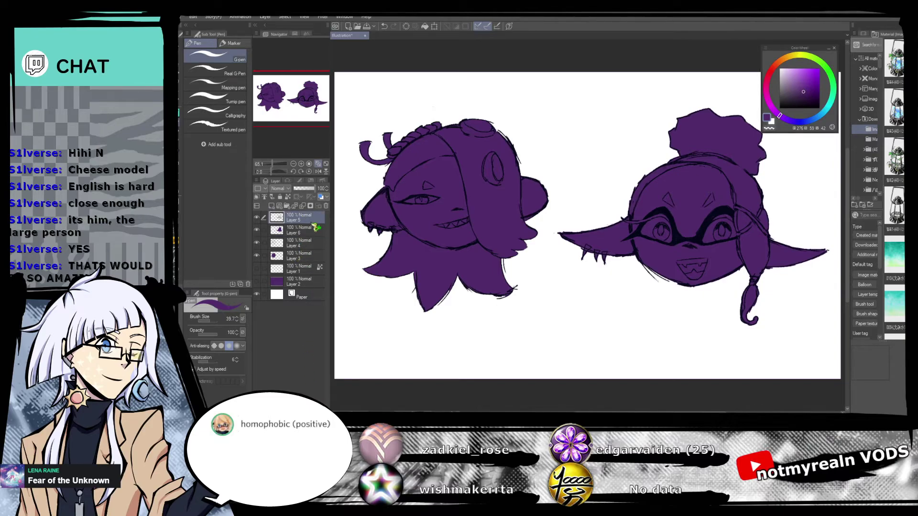
pyautogui.hotkey('ctrl', 'v')
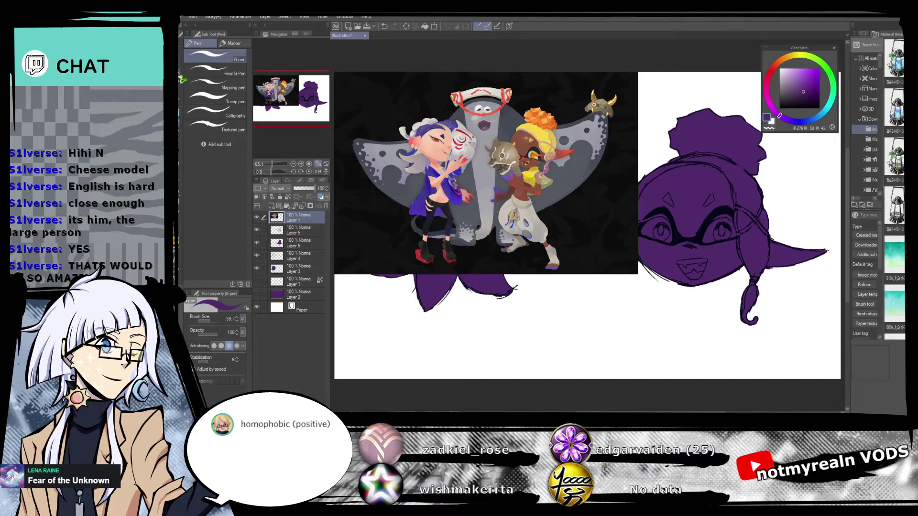
pyautogui.press('k')
pyautogui.moveTo(624, 166); pyautogui.dragTo(728, 330)
pyautogui.moveTo(773, 356); pyautogui.dragTo(748, 325)
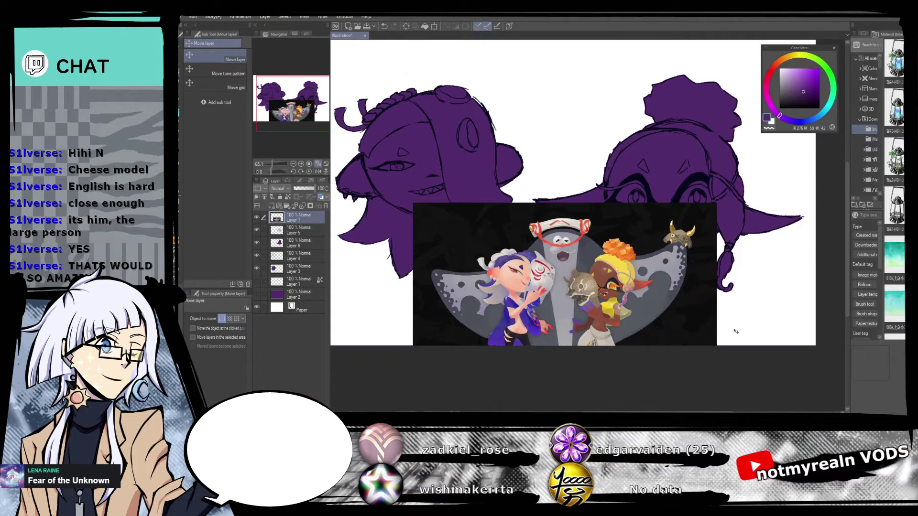
pyautogui.moveTo(273, 164); pyautogui.dragTo(276, 164)
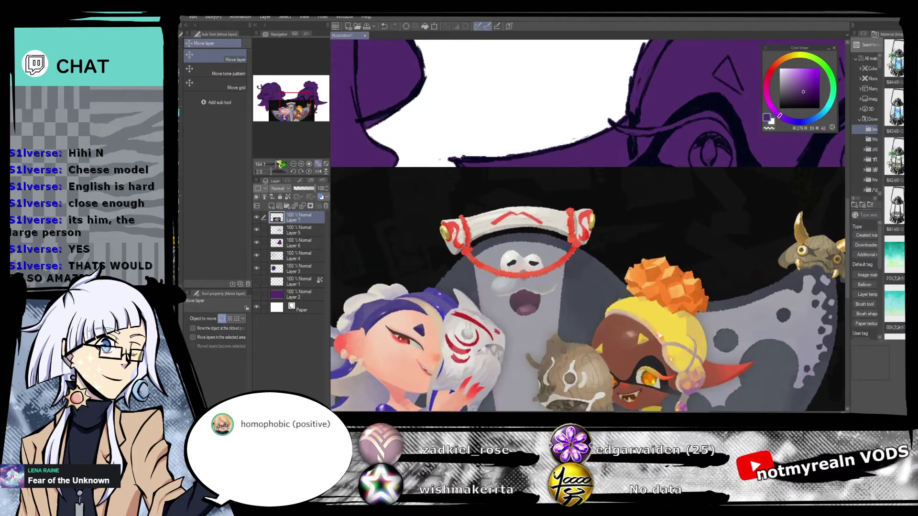
pyautogui.moveTo(304, 110); pyautogui.dragTo(301, 118)
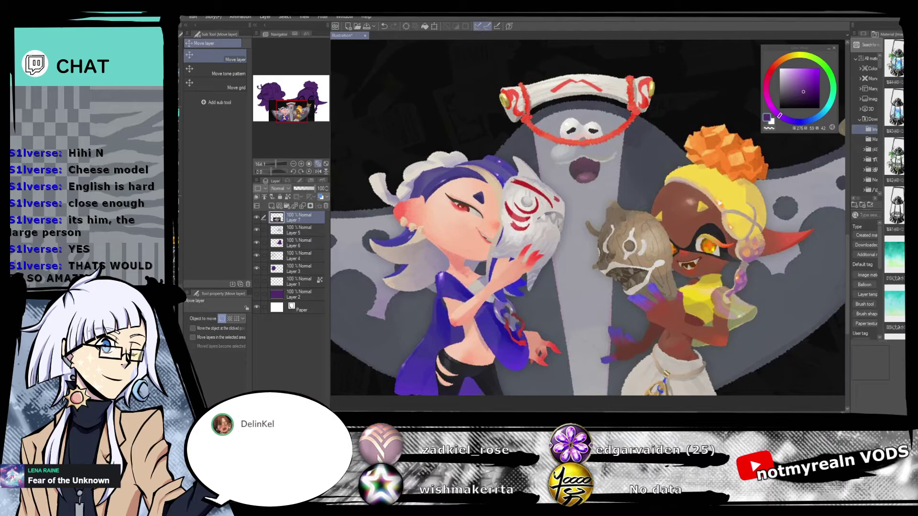
pyautogui.moveTo(743, 318); pyautogui.dragTo(689, 310)
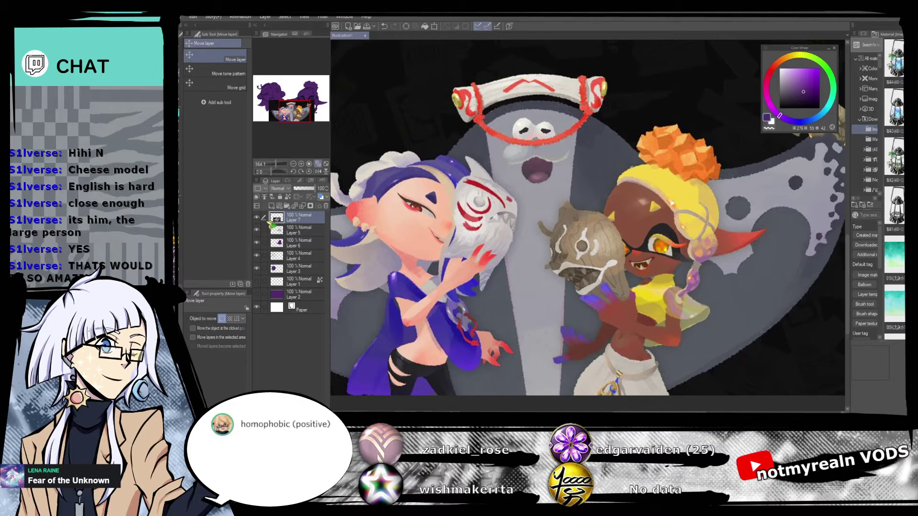
# Check the two heads against the purple face pattern with the reference picture hidden, toggling the background and Shiver's purple fill layer.
pyautogui.moveTo(467, 342); pyautogui.dragTo(500, 338)
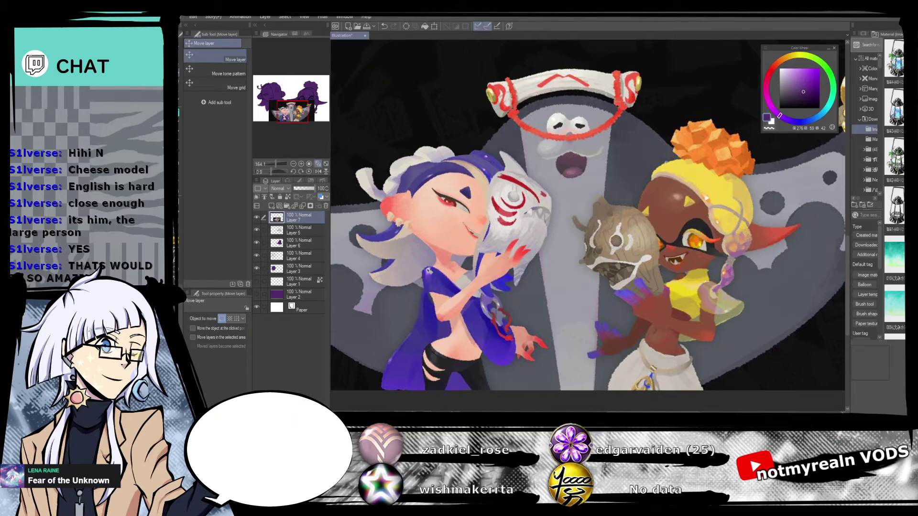
pyautogui.click(257, 217)
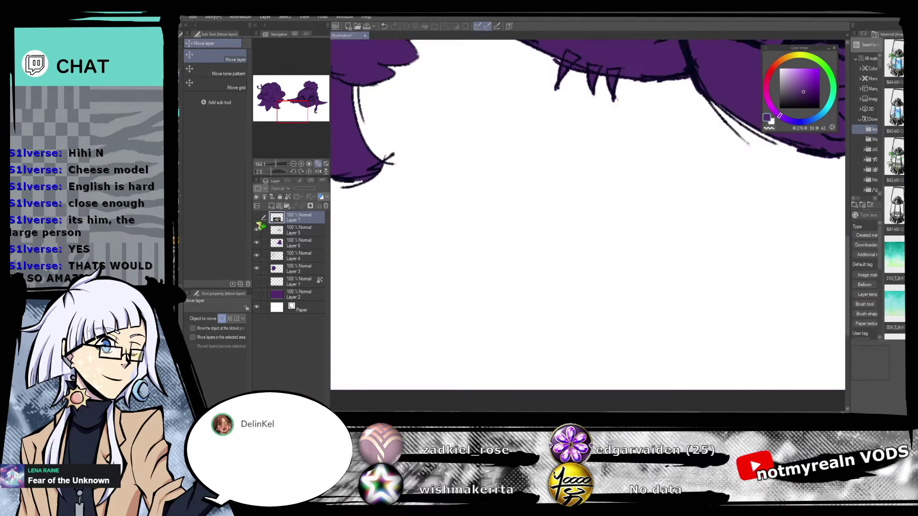
pyautogui.click(257, 294)
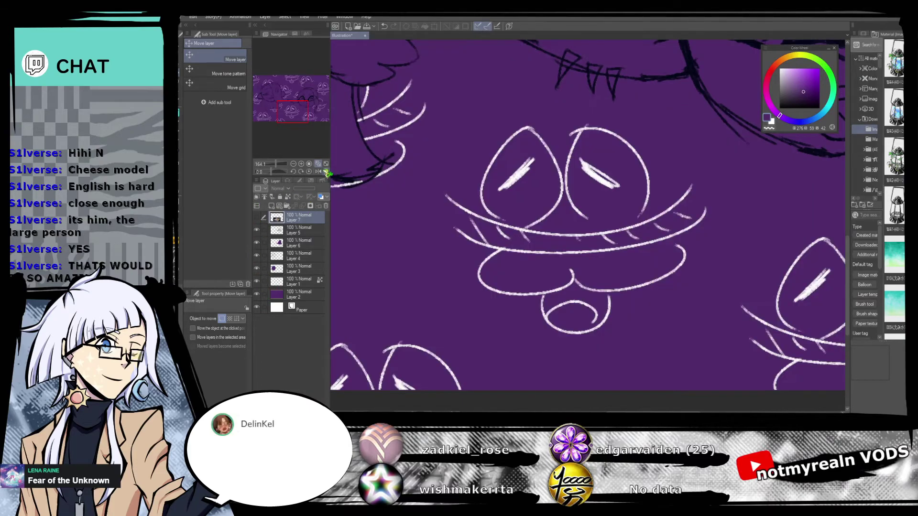
pyautogui.click(318, 164)
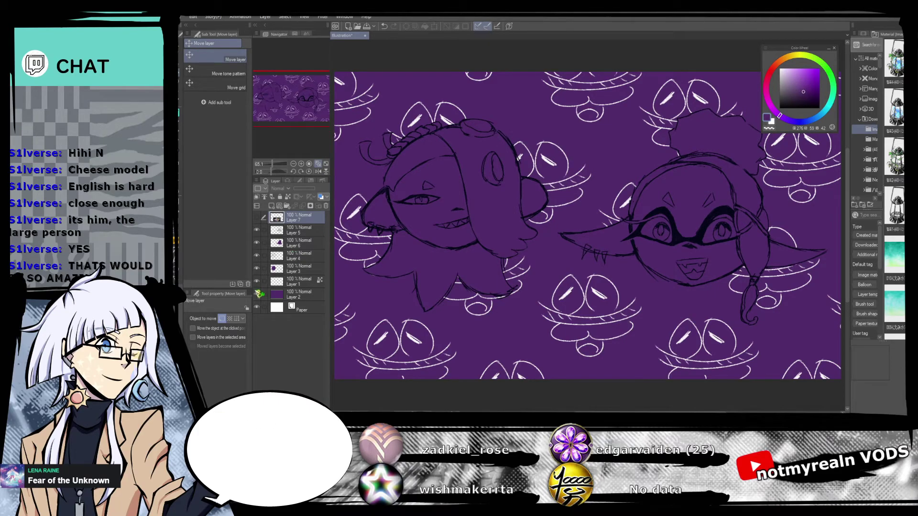
pyautogui.click(257, 294)
pyautogui.click(257, 270)
pyautogui.click(258, 270)
pyautogui.click(257, 269)
pyautogui.click(258, 269)
# Add a folder clipped to Frye's purple fill on Layer 6 and create a new layer inside it.
pyautogui.click(302, 243)
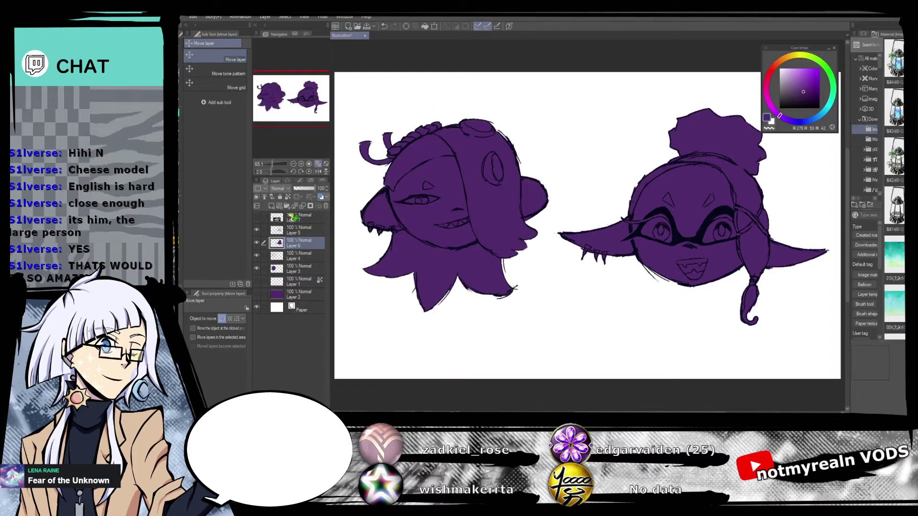
pyautogui.click(286, 205)
pyautogui.click(277, 206)
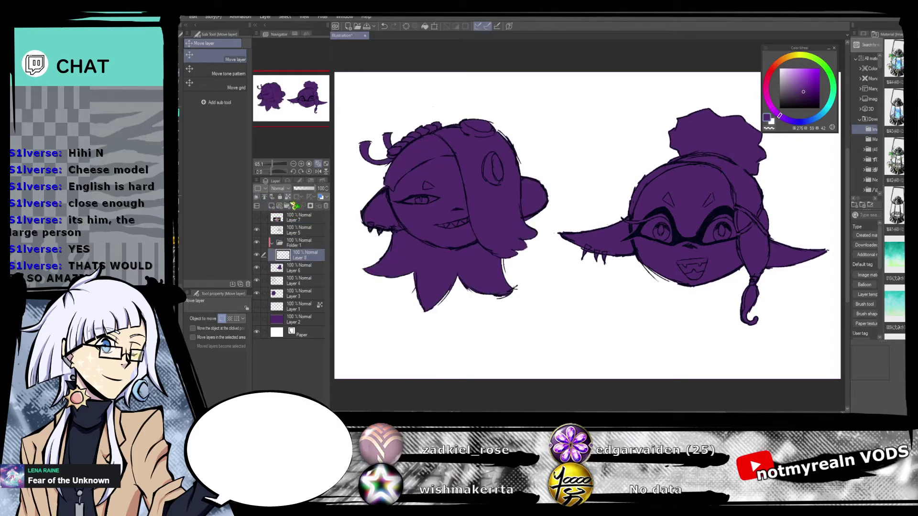
# Show the Deep Cut reference picture again and move it to the left half of the canvas, beside Frye's head.
pyautogui.hotkey('ctrl', 'v')
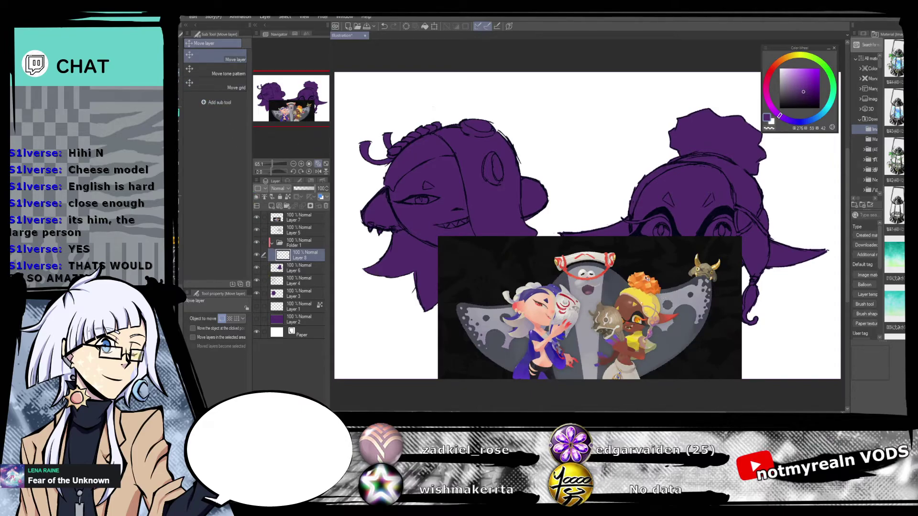
pyautogui.click(299, 218)
pyautogui.moveTo(717, 361); pyautogui.dragTo(567, 236)
# Sample Frye's brown skin colour from the reference and paint the left part of her face with the G-pen on Layer 8.
pyautogui.moveTo(272, 164); pyautogui.dragTo(274, 167)
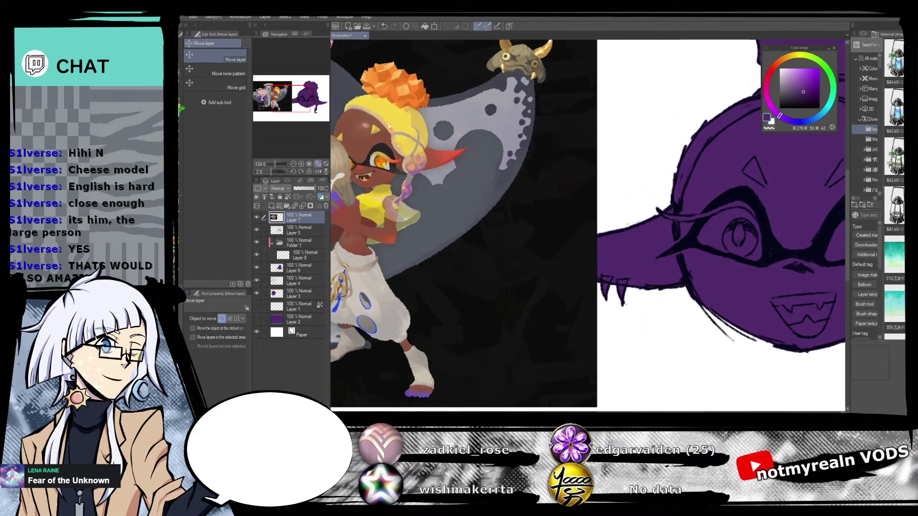
pyautogui.press('i')
pyautogui.moveTo(510, 195); pyautogui.dragTo(577, 223)
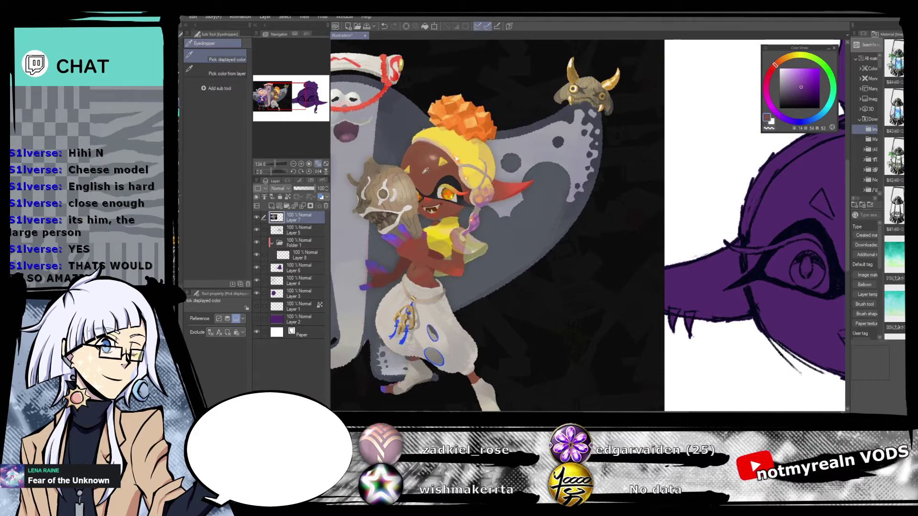
pyautogui.click(425, 171)
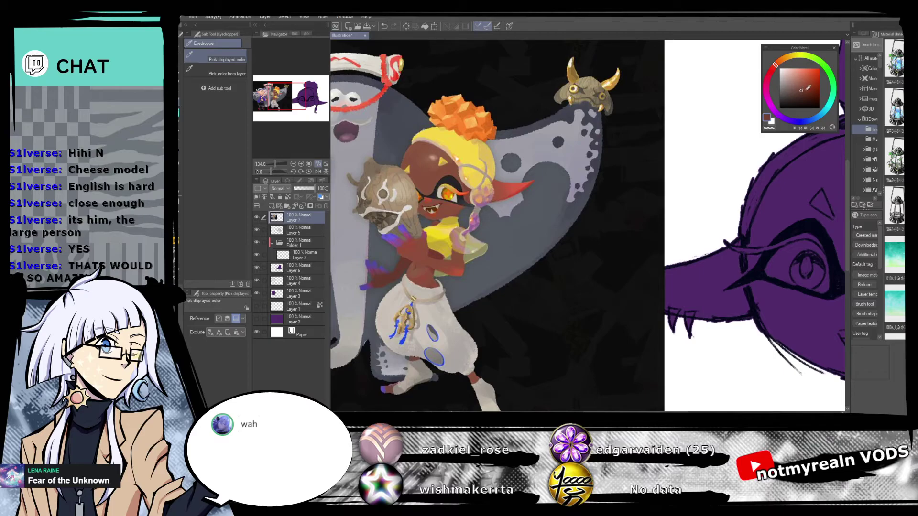
pyautogui.click(306, 254)
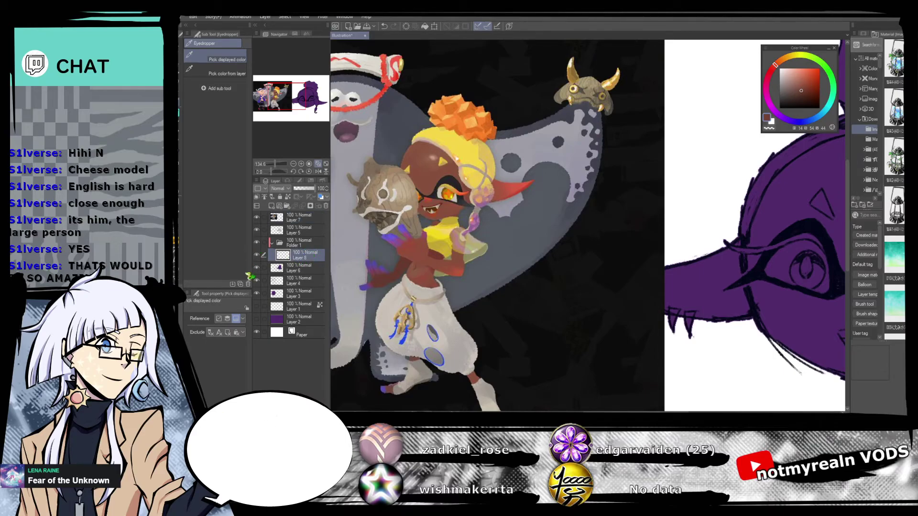
pyautogui.click(181, 129)
pyautogui.click(236, 98)
pyautogui.moveTo(276, 164); pyautogui.dragTo(273, 164)
pyautogui.moveTo(298, 101); pyautogui.dragTo(328, 101)
pyautogui.click(241, 58)
pyautogui.moveTo(460, 221); pyautogui.dragTo(521, 202)
pyautogui.moveTo(560, 155)
pyautogui.mouseDown()
pyautogui.moveTo(478, 193)
pyautogui.moveTo(506, 191)
pyautogui.moveTo(475, 222)
pyautogui.moveTo(470, 268)
pyautogui.moveTo(535, 299)
pyautogui.mouseUp()
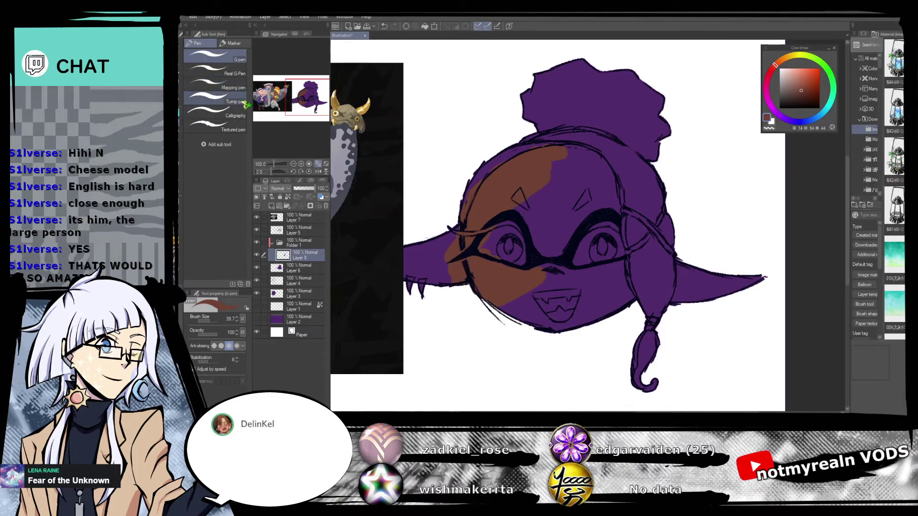
# Cover Frye's whole face and ears in brown with a large Turnip pen, and recolour the base to a slightly duller brown.
pyautogui.click(239, 101)
pyautogui.moveTo(584, 198)
pyautogui.mouseDown()
pyautogui.moveTo(564, 297)
pyautogui.moveTo(550, 311)
pyautogui.moveTo(423, 293)
pyautogui.moveTo(601, 334)
pyautogui.moveTo(592, 334)
pyautogui.mouseUp()
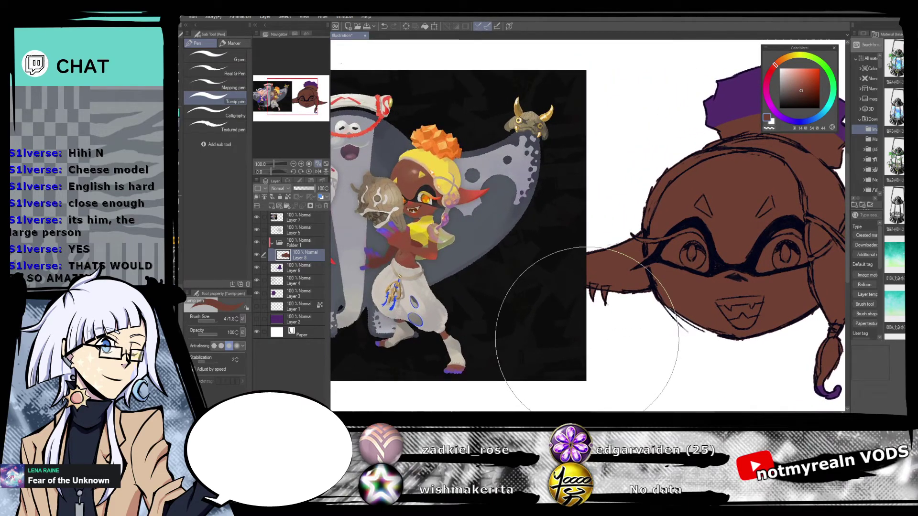
pyautogui.click(800, 91)
pyautogui.moveTo(578, 281); pyautogui.dragTo(477, 261)
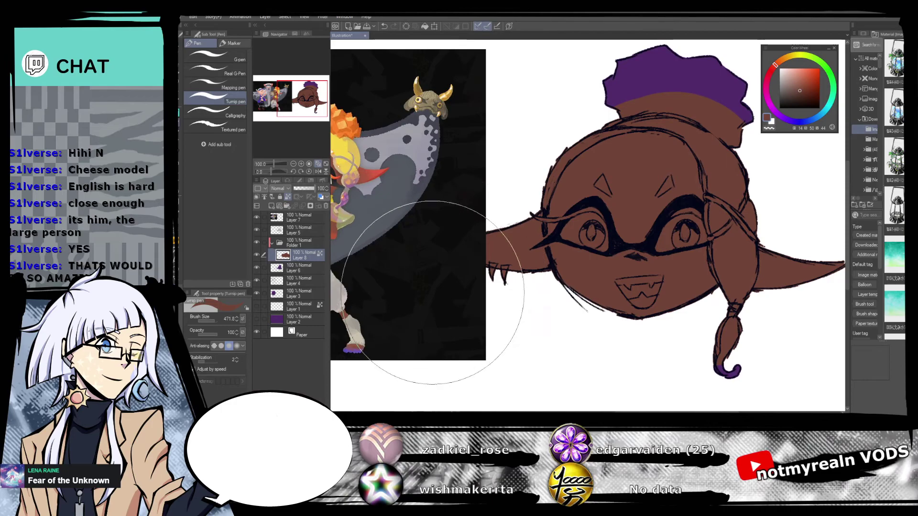
# Add a new layer clipped above the brown base and sample the red of Frye's ear from the reference picture.
pyautogui.moveTo(485, 287); pyautogui.dragTo(594, 303)
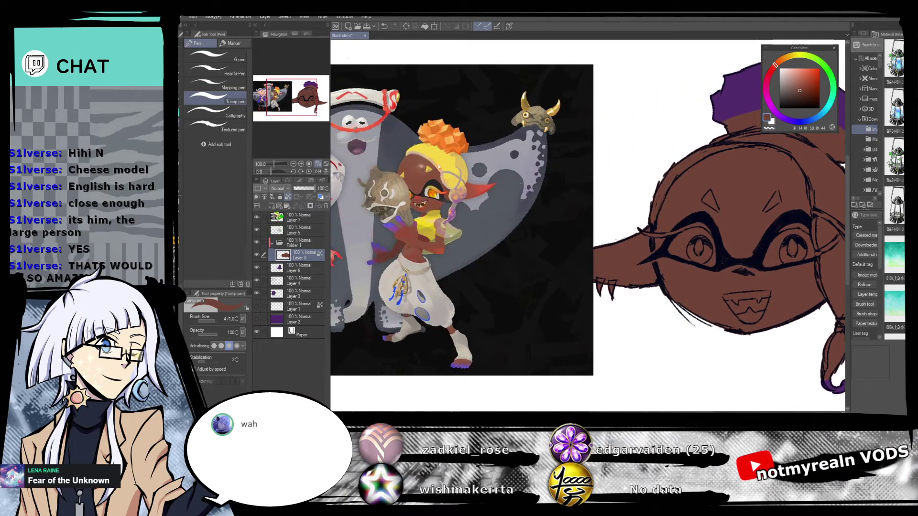
pyautogui.click(271, 205)
pyautogui.click(302, 265)
pyautogui.click(299, 256)
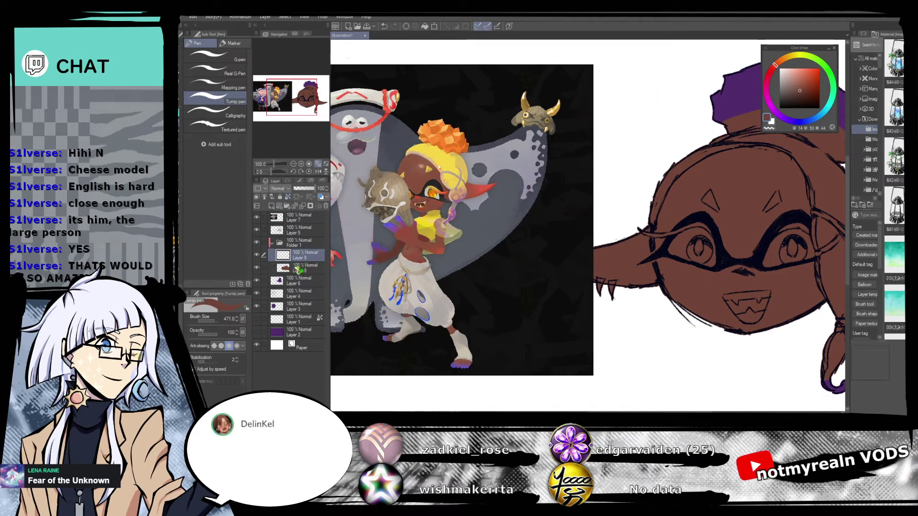
pyautogui.press('i')
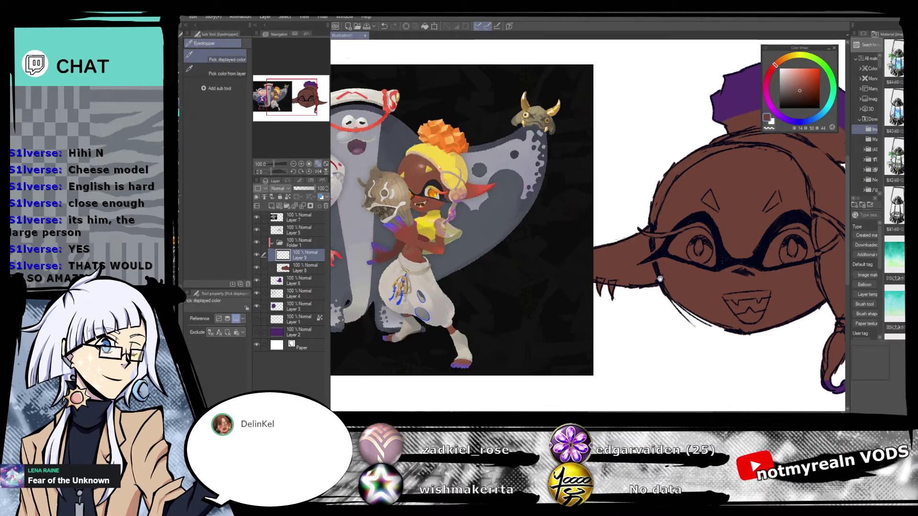
pyautogui.moveTo(650, 286); pyautogui.dragTo(540, 309)
pyautogui.moveTo(427, 358); pyautogui.dragTo(576, 349)
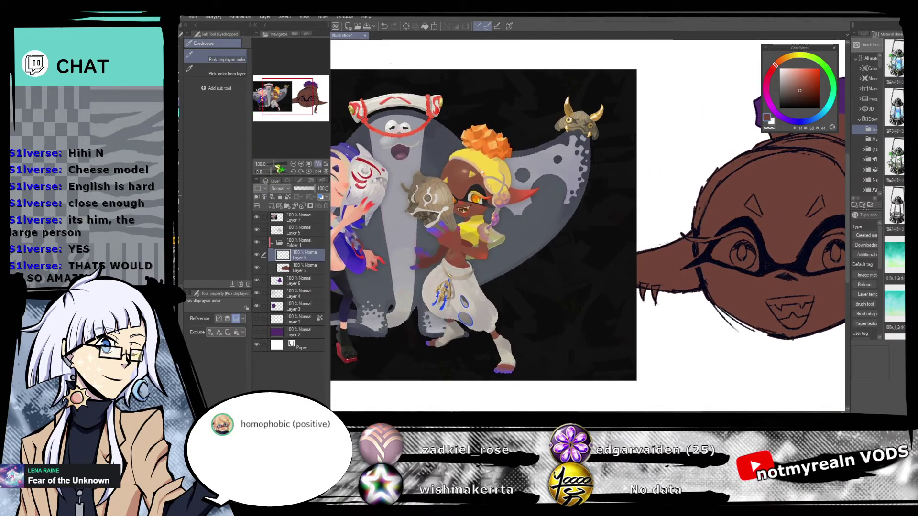
pyautogui.scroll(2, 521, 166)
pyautogui.click(511, 171)
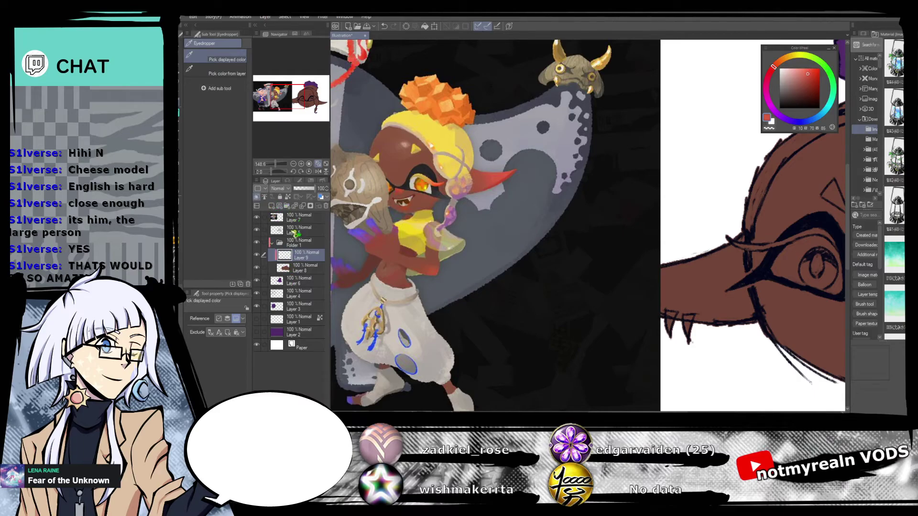
# Paint the tips of both of Frye's ears red with the G-pen and hide the reference picture.
pyautogui.click(181, 126)
pyautogui.moveTo(296, 102); pyautogui.dragTo(318, 99)
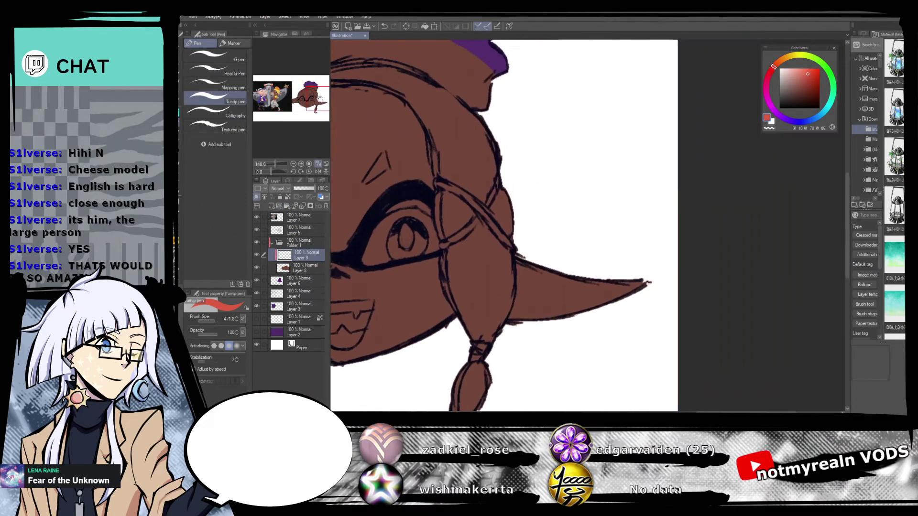
pyautogui.click(215, 56)
pyautogui.moveTo(649, 280); pyautogui.dragTo(630, 270)
pyautogui.moveTo(309, 99); pyautogui.dragTo(304, 100)
pyautogui.click(256, 218)
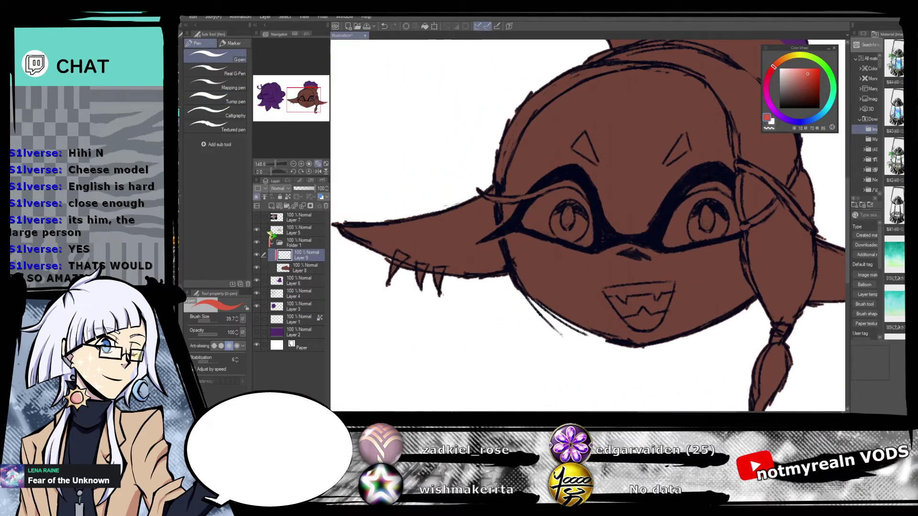
pyautogui.moveTo(436, 246); pyautogui.dragTo(506, 244)
pyautogui.moveTo(431, 246); pyautogui.dragTo(451, 242)
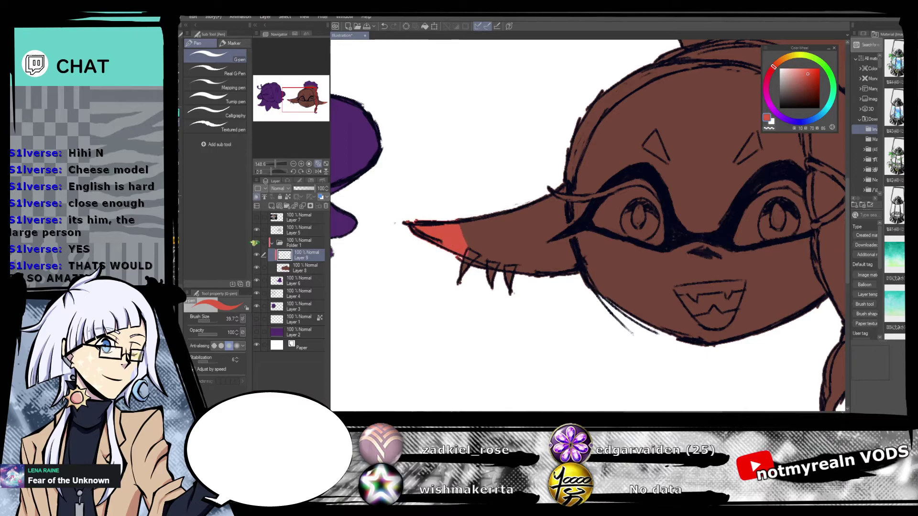
# Blend the red tips of both ears into the brown skin with a watercolour bleed brush at size 300.
pyautogui.click(181, 121)
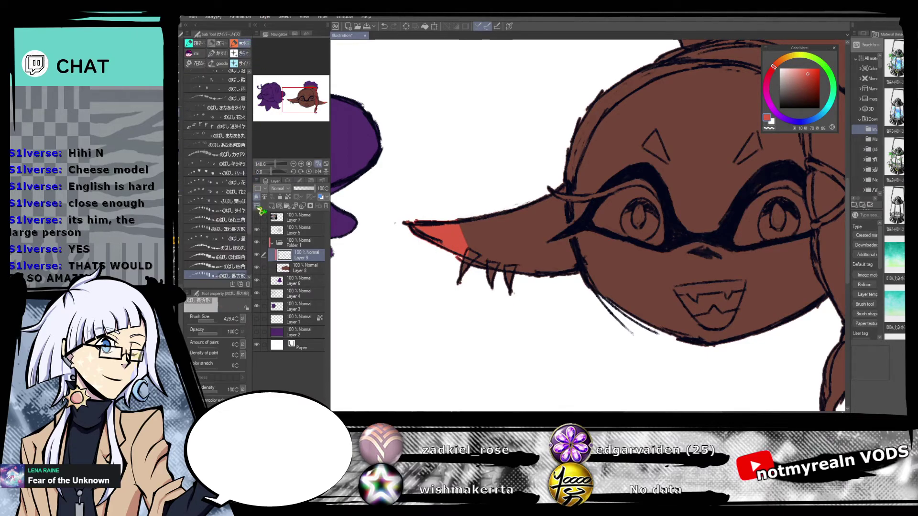
pyautogui.scroll(3, 255, 197)
pyautogui.scroll(6, 256, 197)
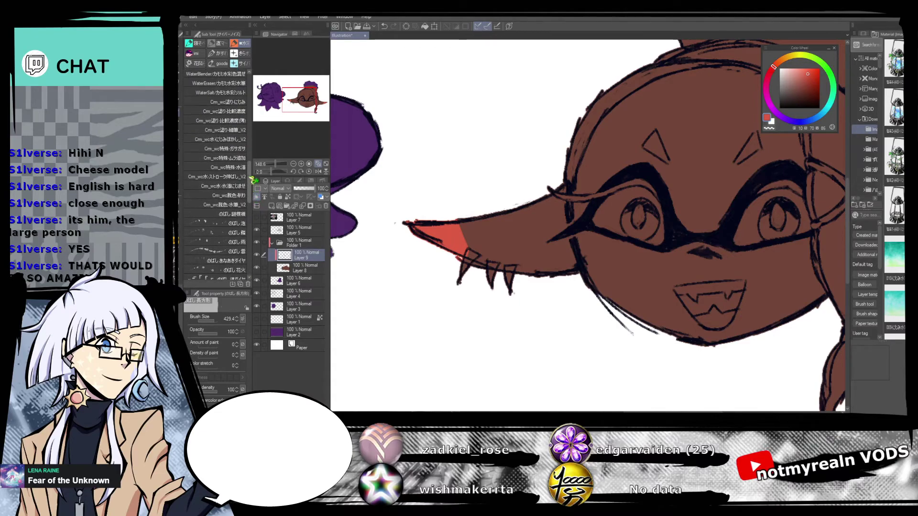
pyautogui.scroll(-10, 256, 149)
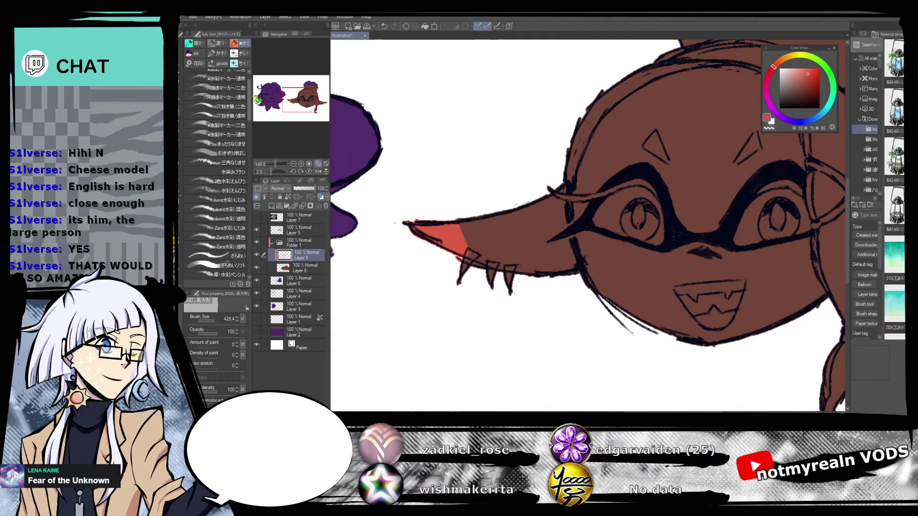
pyautogui.click(241, 181)
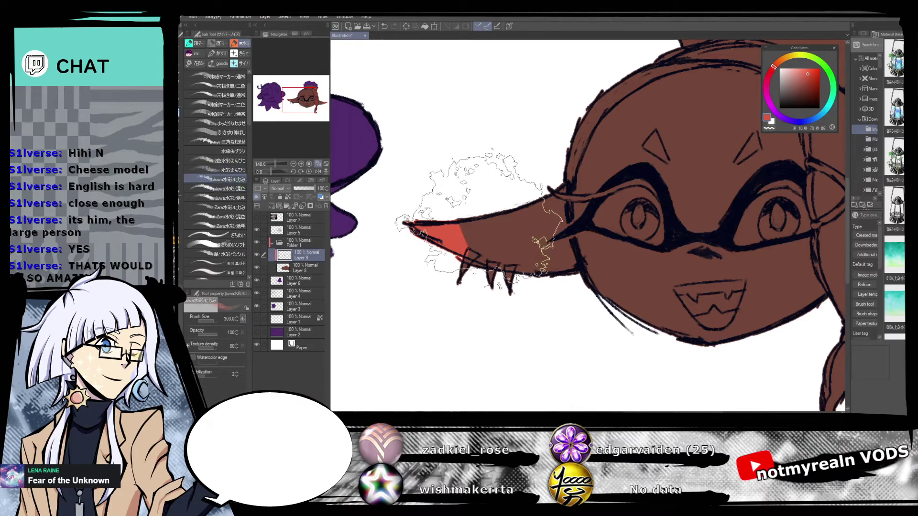
pyautogui.moveTo(509, 228)
pyautogui.mouseDown()
pyautogui.moveTo(484, 242)
pyautogui.moveTo(480, 218)
pyautogui.moveTo(480, 239)
pyautogui.moveTo(511, 218)
pyautogui.moveTo(491, 292)
pyautogui.moveTo(479, 235)
pyautogui.moveTo(473, 254)
pyautogui.mouseUp()
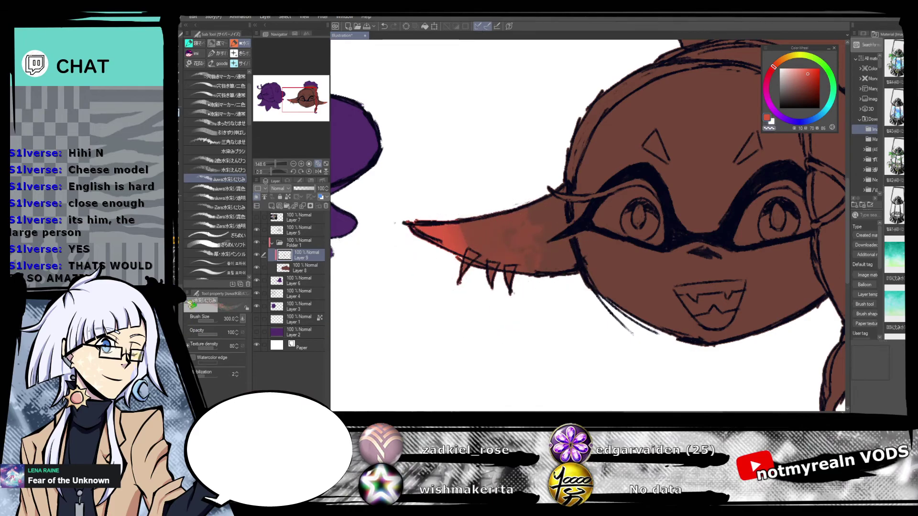
pyautogui.moveTo(672, 313)
pyautogui.mouseDown()
pyautogui.moveTo(576, 294)
pyautogui.moveTo(385, 289)
pyautogui.mouseUp()
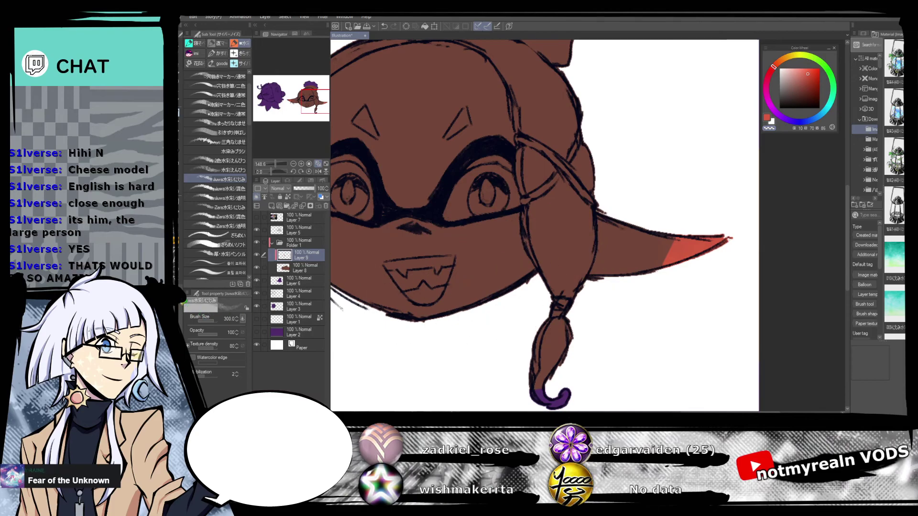
pyautogui.moveTo(564, 216)
pyautogui.mouseDown()
pyautogui.moveTo(687, 246)
pyautogui.moveTo(686, 256)
pyautogui.moveTo(715, 265)
pyautogui.moveTo(677, 242)
pyautogui.moveTo(691, 236)
pyautogui.moveTo(682, 246)
pyautogui.mouseUp()
pyautogui.moveTo(578, 263); pyautogui.dragTo(745, 236)
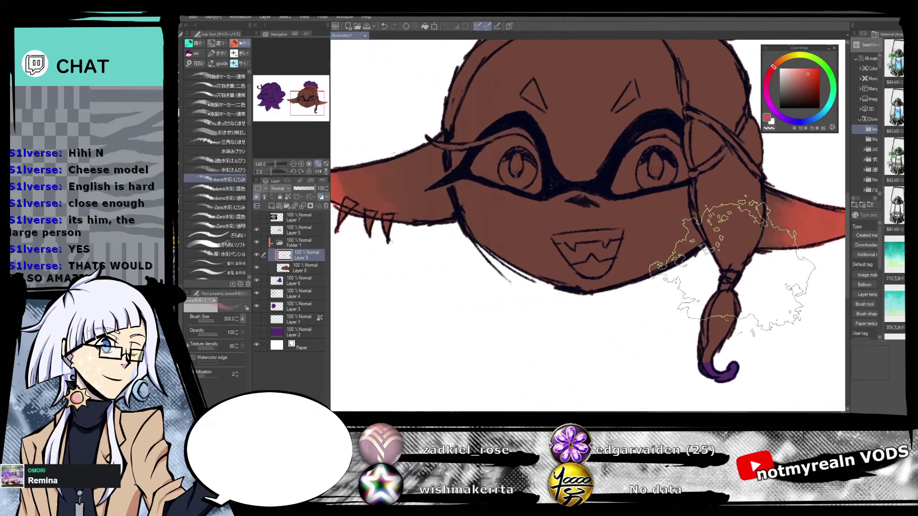
# Refine the red-to-brown gradient on both ears with the watercolour brush, concentrating the red toward the tips.
pyautogui.moveTo(358, 144)
pyautogui.mouseDown()
pyautogui.moveTo(421, 164)
pyautogui.moveTo(410, 181)
pyautogui.moveTo(428, 224)
pyautogui.mouseUp()
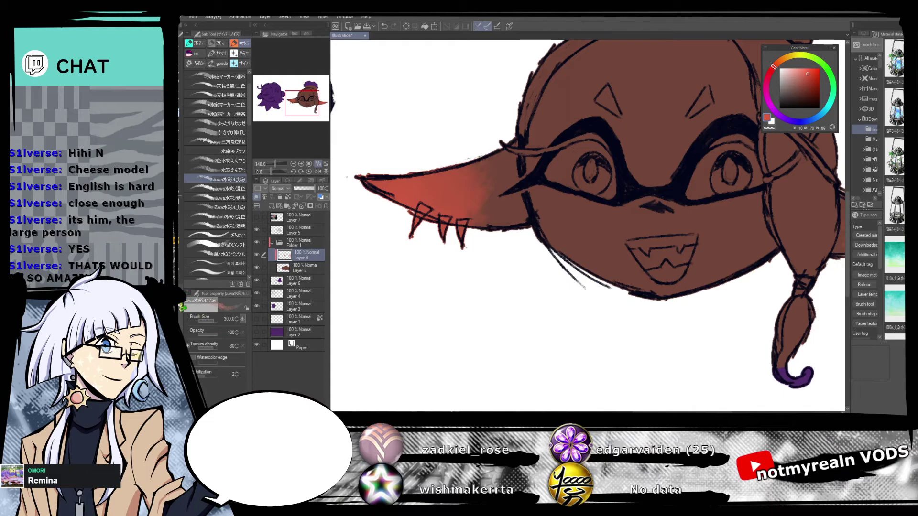
pyautogui.moveTo(434, 174)
pyautogui.mouseDown()
pyautogui.moveTo(421, 174)
pyautogui.moveTo(441, 195)
pyautogui.moveTo(499, 163)
pyautogui.moveTo(428, 188)
pyautogui.mouseUp()
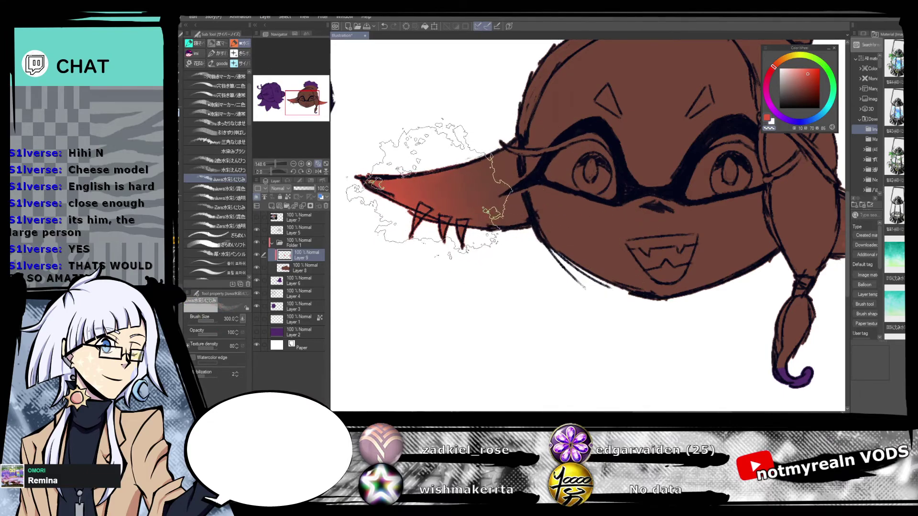
pyautogui.moveTo(679, 275); pyautogui.dragTo(369, 289)
pyautogui.moveTo(534, 240)
pyautogui.mouseDown()
pyautogui.moveTo(610, 242)
pyautogui.moveTo(512, 308)
pyautogui.mouseUp()
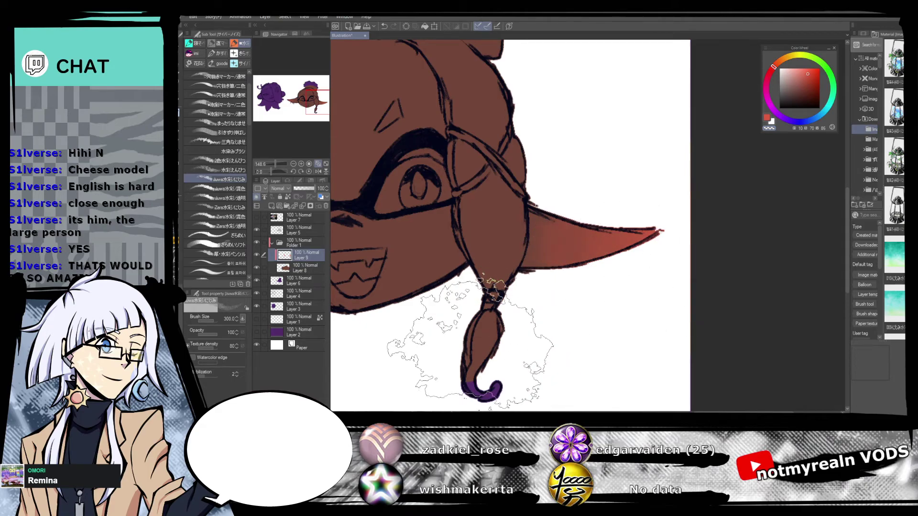
pyautogui.moveTo(518, 341)
pyautogui.mouseDown()
pyautogui.moveTo(736, 341)
pyautogui.moveTo(576, 349)
pyautogui.moveTo(573, 371)
pyautogui.mouseUp()
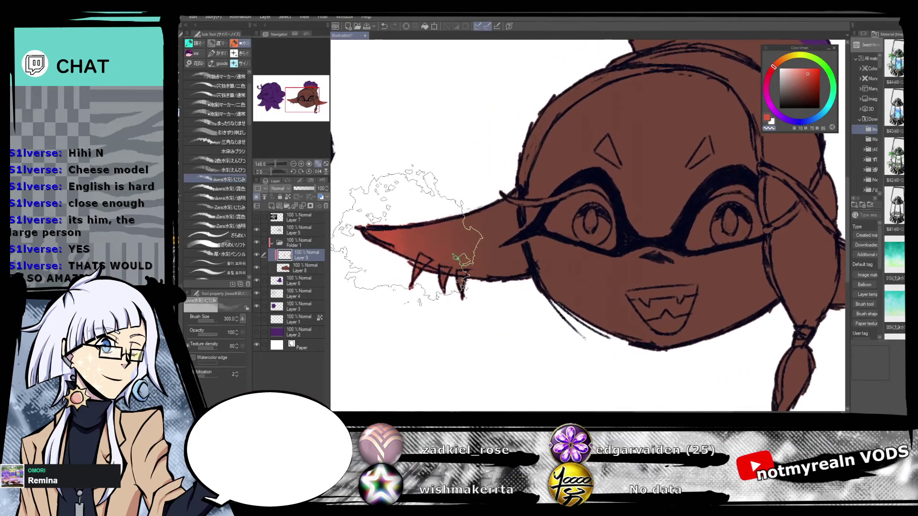
pyautogui.moveTo(648, 282); pyautogui.dragTo(420, 239)
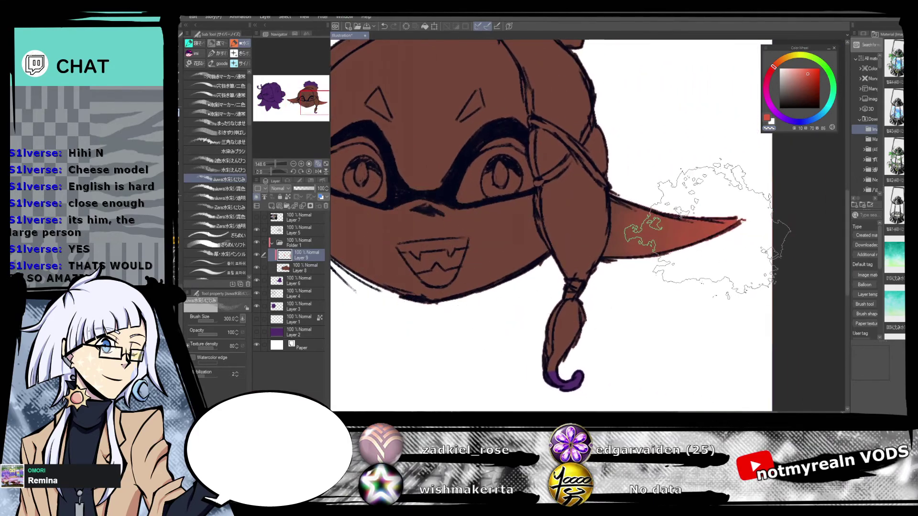
pyautogui.moveTo(276, 164); pyautogui.dragTo(271, 164)
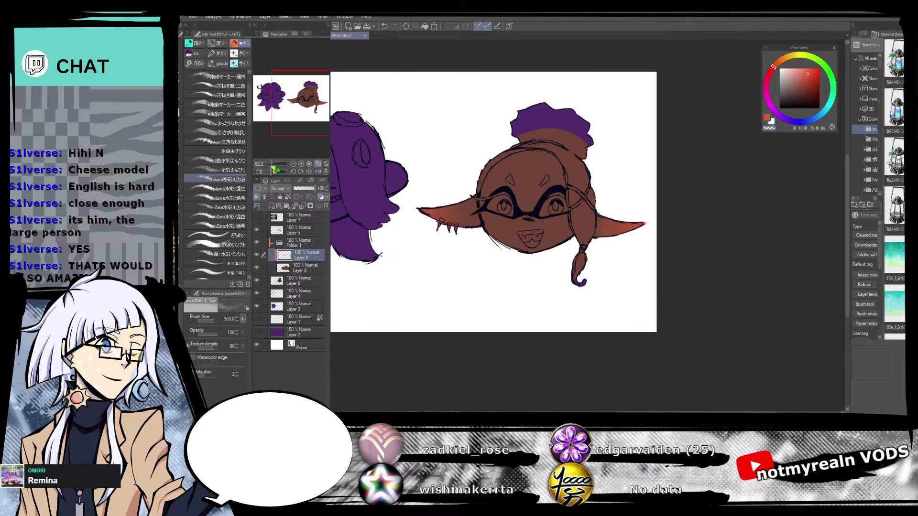
# Show the reference picture, sample the white of Frye's eye, and shift the colour's hue to a pale bluish white.
pyautogui.click(257, 217)
pyautogui.moveTo(495, 287); pyautogui.dragTo(589, 301)
pyautogui.moveTo(527, 322); pyautogui.dragTo(538, 323)
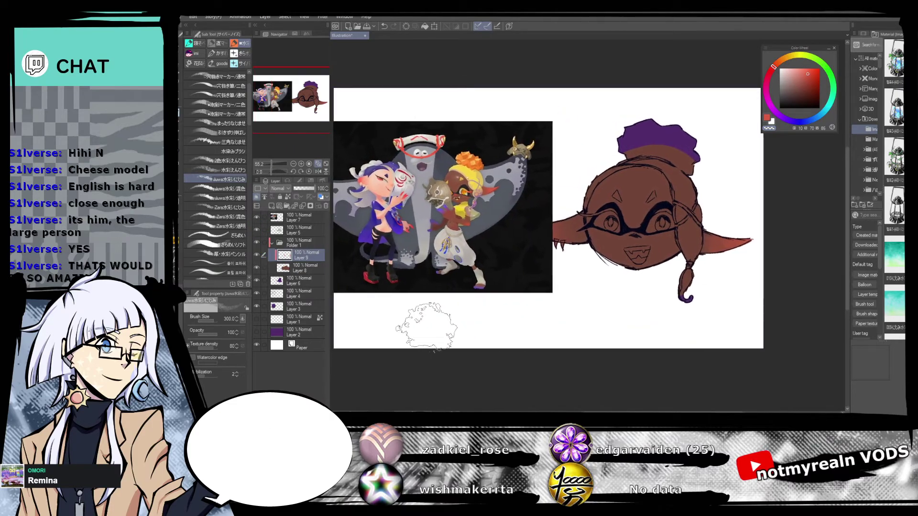
pyautogui.moveTo(272, 172); pyautogui.dragTo(275, 164)
pyautogui.click(308, 172)
pyautogui.moveTo(430, 183); pyautogui.dragTo(654, 225)
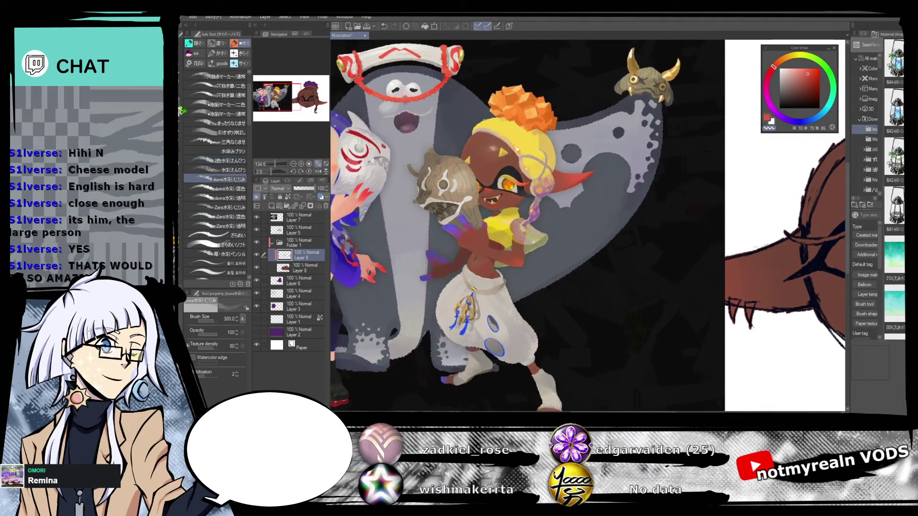
pyautogui.click(180, 105)
pyautogui.moveTo(623, 270)
pyautogui.mouseDown()
pyautogui.moveTo(581, 275)
pyautogui.moveTo(443, 244)
pyautogui.moveTo(541, 248)
pyautogui.mouseUp()
pyautogui.moveTo(457, 257)
pyautogui.mouseDown()
pyautogui.moveTo(674, 297)
pyautogui.moveTo(396, 294)
pyautogui.moveTo(533, 292)
pyautogui.moveTo(478, 310)
pyautogui.moveTo(489, 304)
pyautogui.mouseUp()
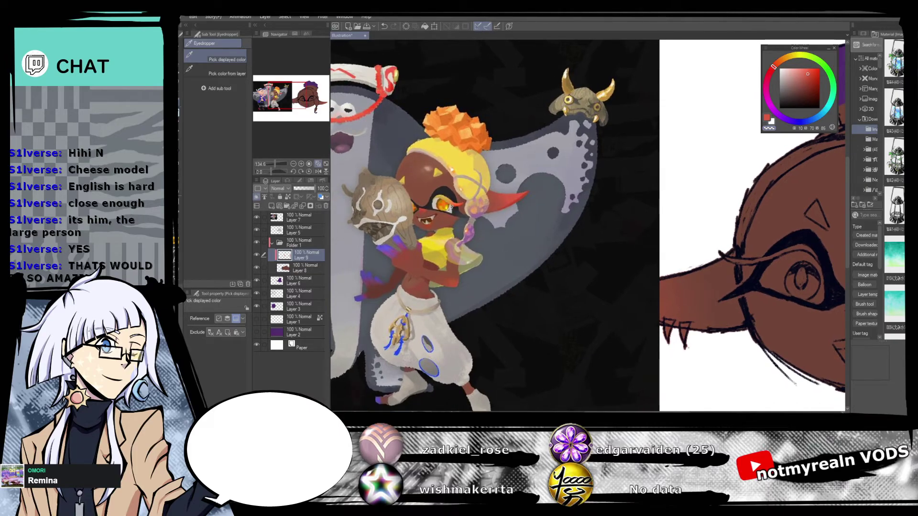
pyautogui.click(450, 207)
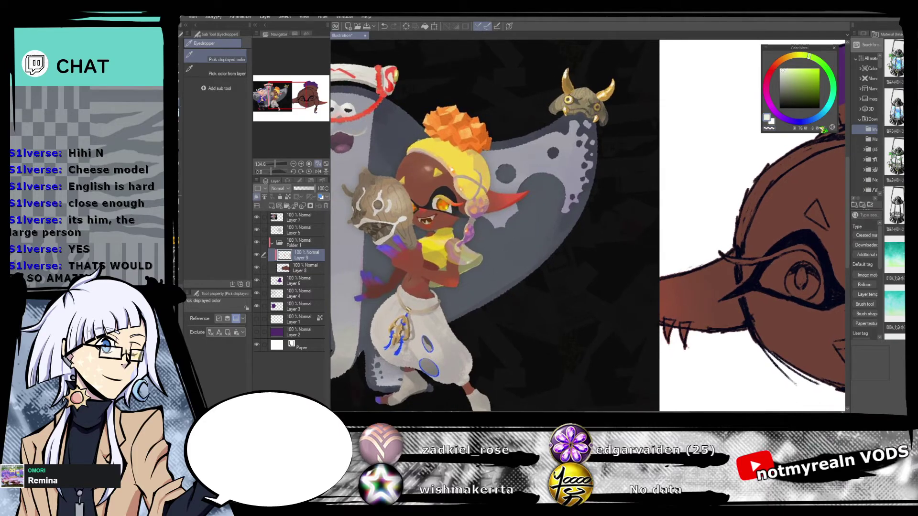
pyautogui.click(828, 109)
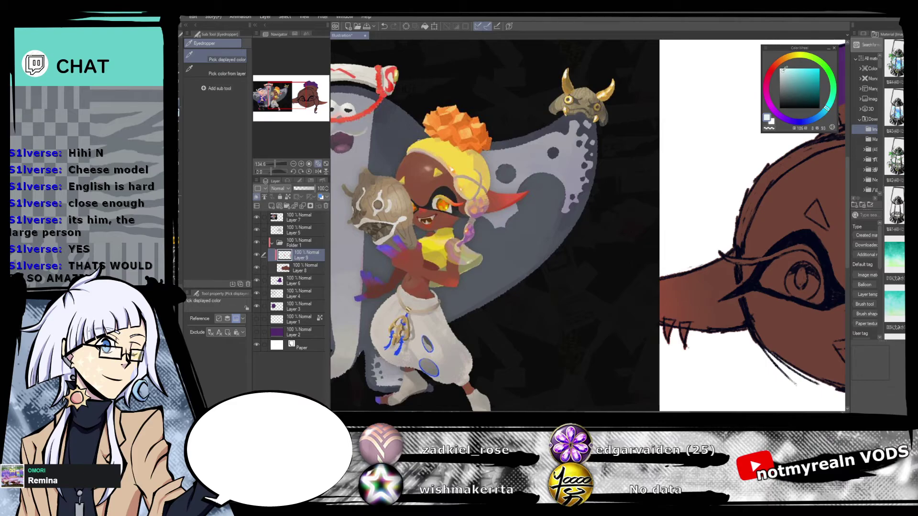
# Add a new layer and paint the white and pupil of Frye's eye beside the braid with the mapping pen.
pyautogui.click(182, 133)
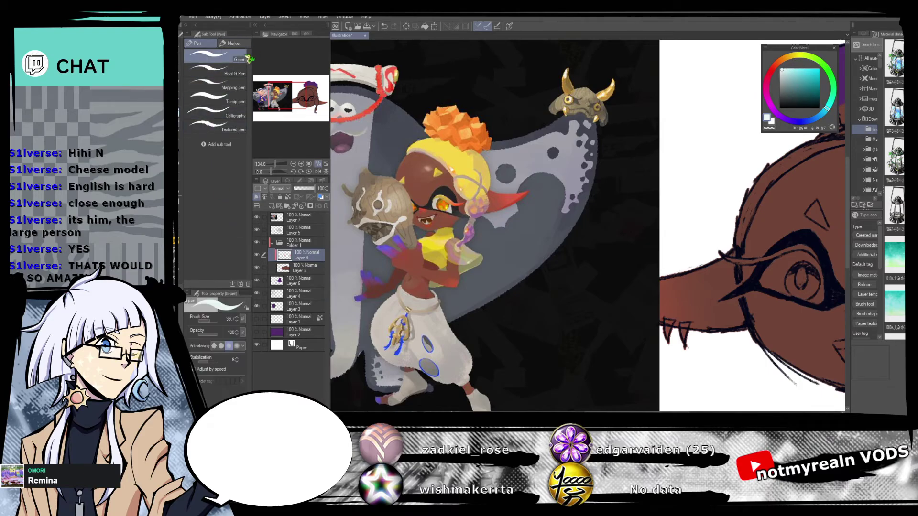
pyautogui.click(272, 206)
pyautogui.moveTo(551, 229)
pyautogui.mouseDown()
pyautogui.moveTo(236, 176)
pyautogui.moveTo(180, 178)
pyautogui.mouseUp()
pyautogui.click(218, 85)
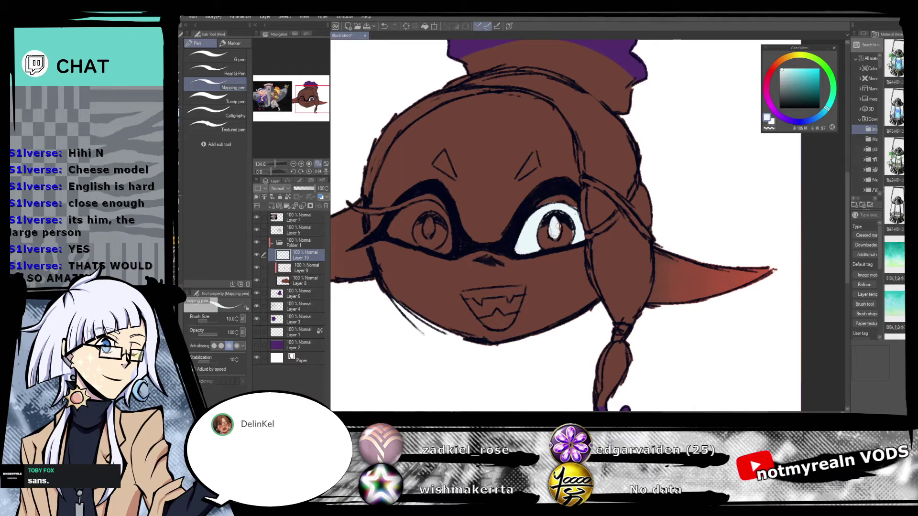
pyautogui.moveTo(396, 332); pyautogui.dragTo(478, 320)
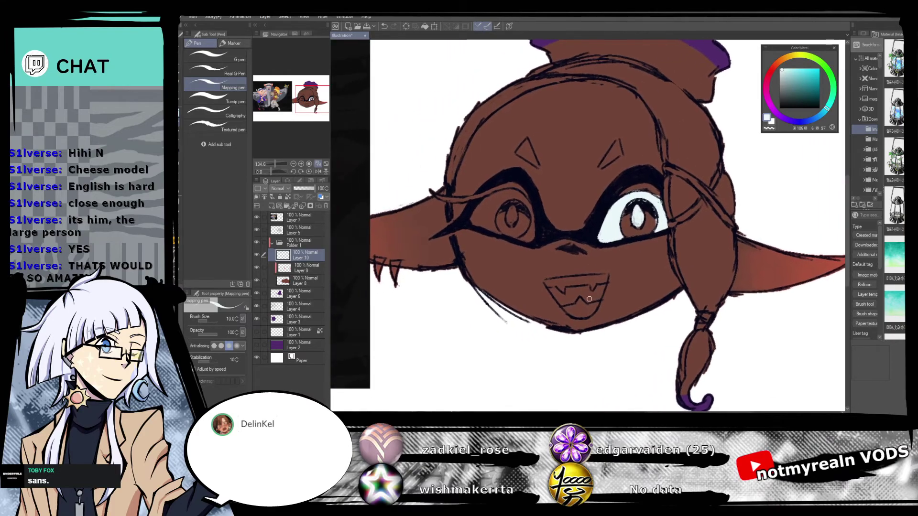
# Paint the white and pupil of Frye's other eye with the Real G-pen at size 28.7 and touch up the first eye.
pyautogui.click(232, 75)
pyautogui.moveTo(212, 322); pyautogui.dragTo(209, 322)
pyautogui.press(']')
pyautogui.moveTo(496, 196)
pyautogui.mouseDown()
pyautogui.moveTo(472, 220)
pyautogui.moveTo(529, 239)
pyautogui.moveTo(519, 196)
pyautogui.moveTo(496, 204)
pyautogui.moveTo(491, 217)
pyautogui.moveTo(532, 237)
pyautogui.moveTo(511, 218)
pyautogui.mouseUp()
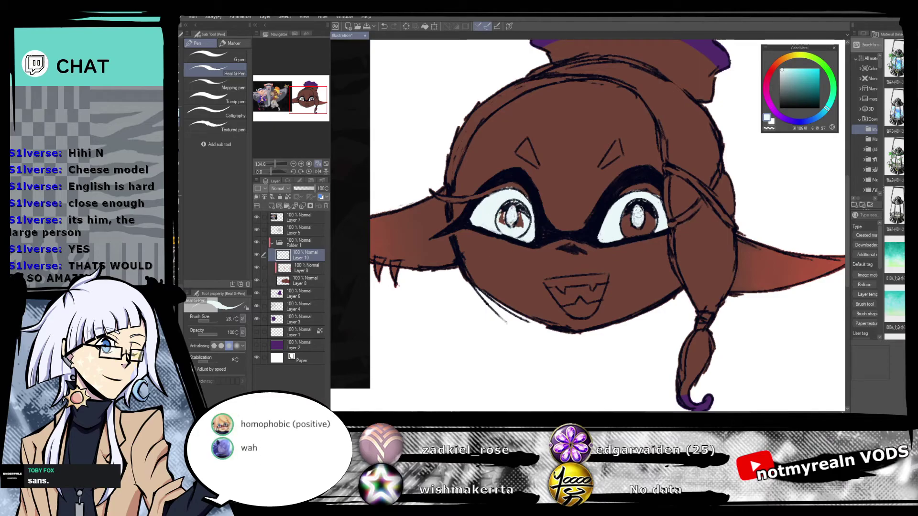
pyautogui.moveTo(671, 220); pyautogui.dragTo(661, 233)
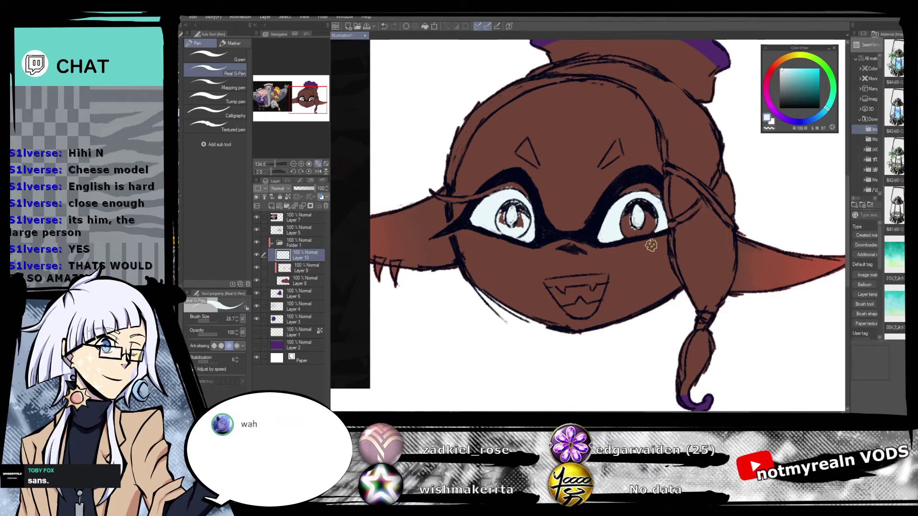
# Add another layer, sample the golden eye colour from the reference picture, and adjust it to a warm yellow for the irises.
pyautogui.click(272, 207)
pyautogui.moveTo(816, 62); pyautogui.dragTo(797, 56)
pyautogui.moveTo(308, 100); pyautogui.dragTo(285, 98)
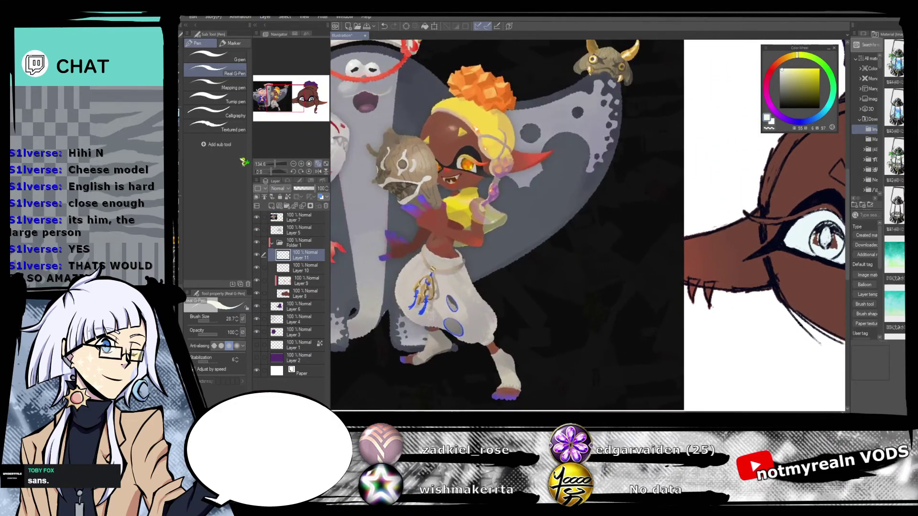
pyautogui.press('i')
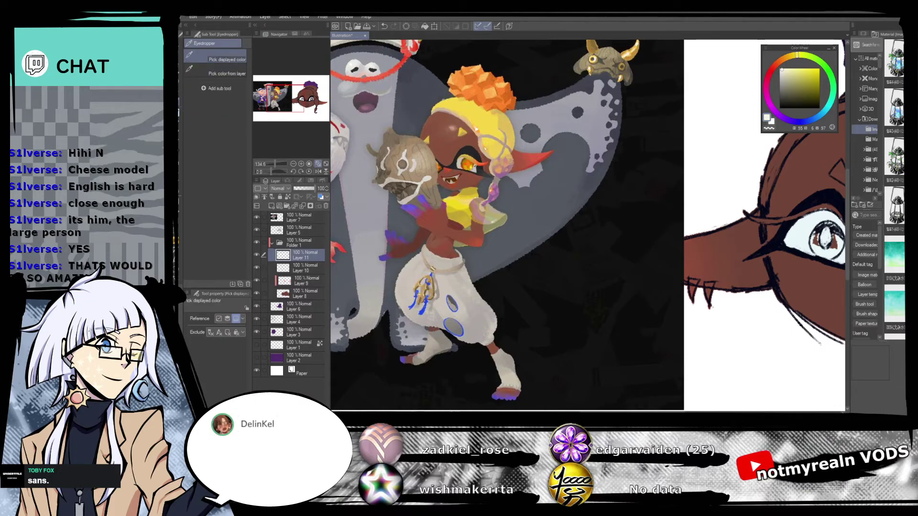
pyautogui.click(475, 164)
pyautogui.click(806, 71)
pyautogui.moveTo(797, 56); pyautogui.dragTo(795, 63)
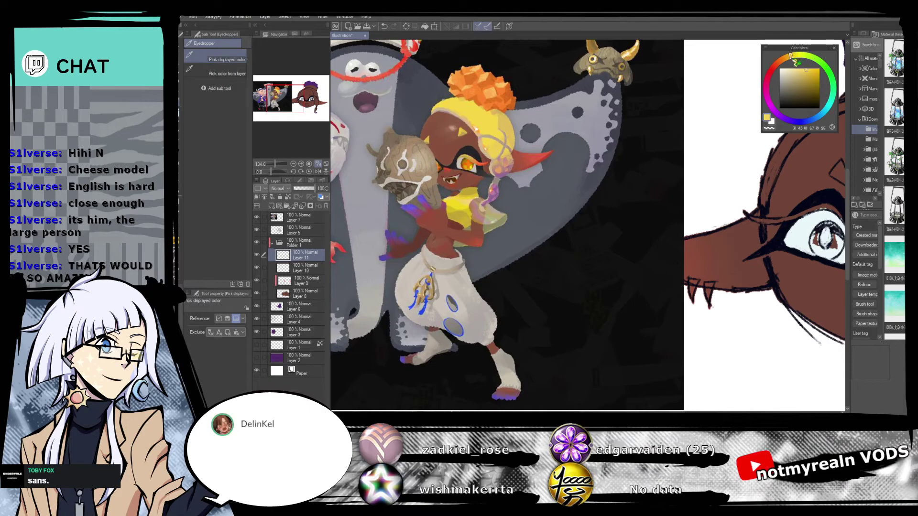
pyautogui.press('p')
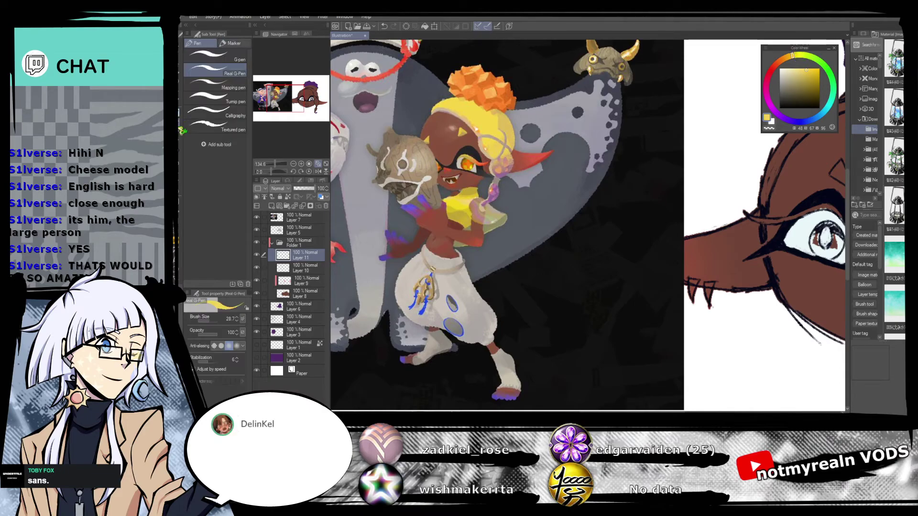
# Paint the irises of both of Frye's eyes yellow around the pale pupils with the Real G-pen.
pyautogui.moveTo(302, 89)
pyautogui.mouseDown()
pyautogui.moveTo(326, 98)
pyautogui.moveTo(314, 101)
pyautogui.mouseUp()
pyautogui.moveTo(275, 163); pyautogui.dragTo(278, 167)
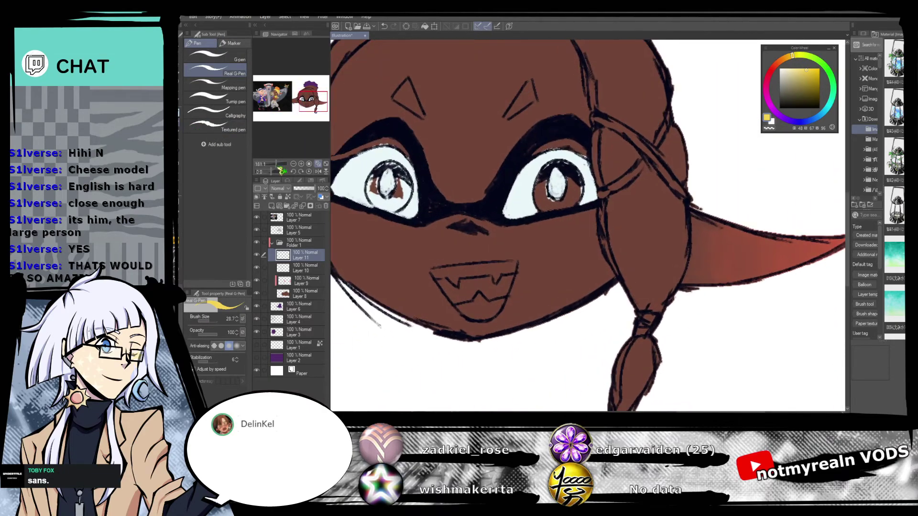
pyautogui.moveTo(473, 250); pyautogui.dragTo(528, 265)
pyautogui.click(258, 268)
pyautogui.click(257, 268)
pyautogui.moveTo(530, 259); pyautogui.dragTo(563, 261)
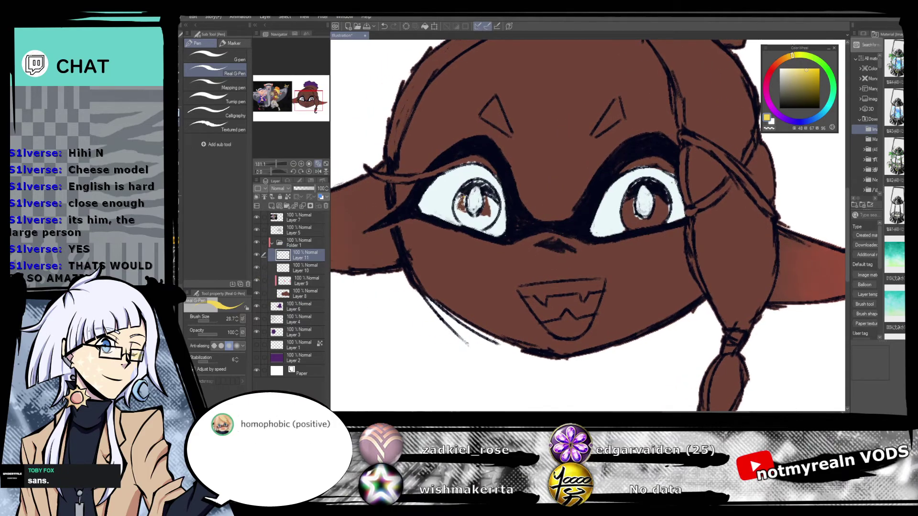
pyautogui.moveTo(463, 192)
pyautogui.mouseDown()
pyautogui.moveTo(464, 215)
pyautogui.moveTo(466, 185)
pyautogui.moveTo(480, 182)
pyautogui.moveTo(494, 196)
pyautogui.moveTo(492, 187)
pyautogui.moveTo(475, 226)
pyautogui.mouseUp()
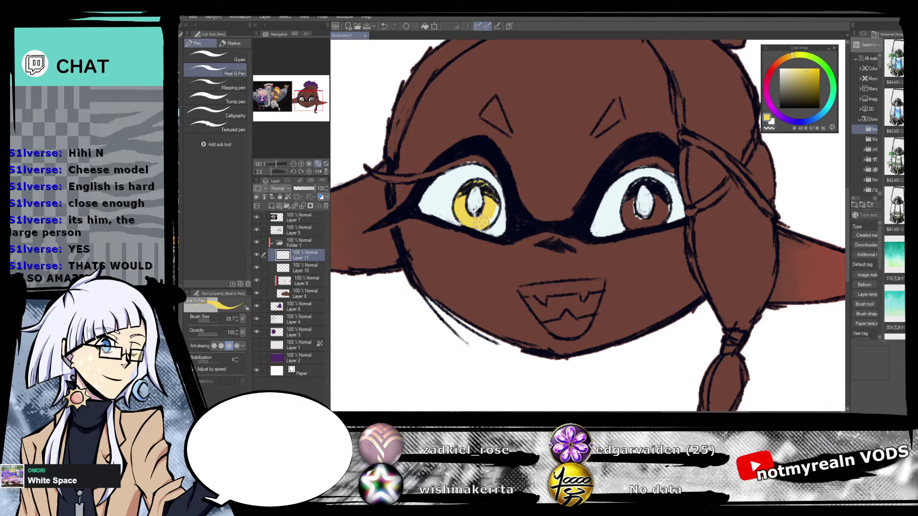
pyautogui.moveTo(684, 258)
pyautogui.mouseDown()
pyautogui.moveTo(672, 268)
pyautogui.moveTo(586, 251)
pyautogui.mouseUp()
pyautogui.moveTo(551, 176)
pyautogui.mouseDown()
pyautogui.moveTo(538, 190)
pyautogui.moveTo(542, 219)
pyautogui.moveTo(541, 189)
pyautogui.moveTo(544, 219)
pyautogui.moveTo(539, 201)
pyautogui.moveTo(555, 218)
pyautogui.moveTo(544, 214)
pyautogui.moveTo(566, 208)
pyautogui.moveTo(556, 175)
pyautogui.moveTo(573, 191)
pyautogui.mouseUp()
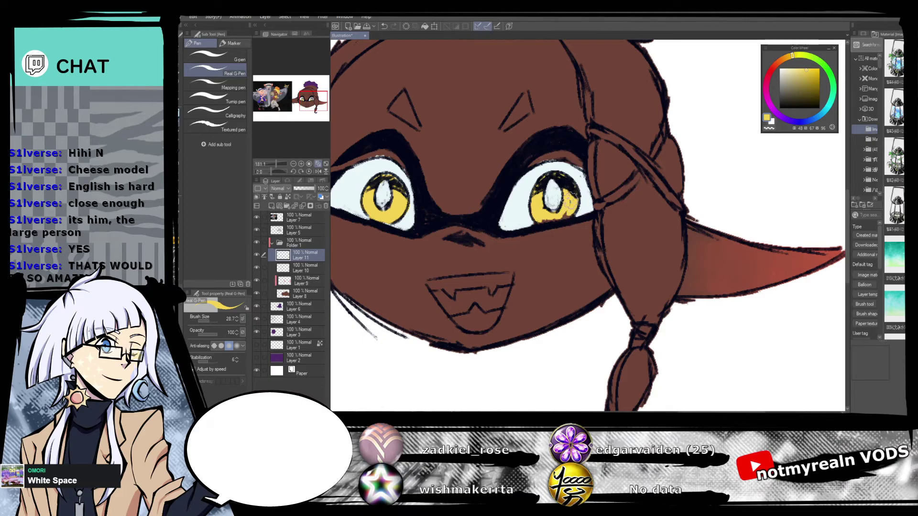
# Add a new layer and paint yellow eyelid strips above both of Frye's eyes, inside the black mask markings.
pyautogui.moveTo(595, 254); pyautogui.dragTo(720, 359)
pyautogui.moveTo(308, 105)
pyautogui.mouseDown()
pyautogui.moveTo(280, 104)
pyautogui.moveTo(311, 98)
pyautogui.mouseUp()
pyautogui.click(271, 205)
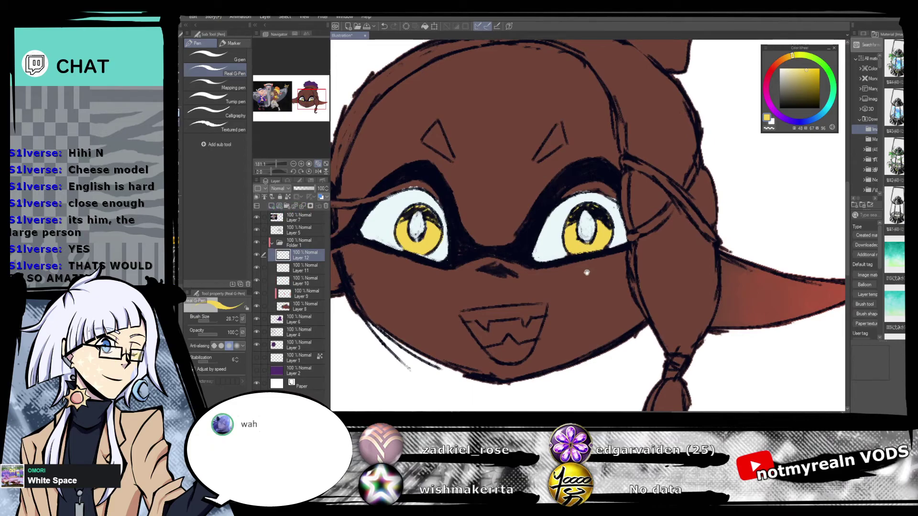
pyautogui.moveTo(584, 273); pyautogui.dragTo(528, 290)
pyautogui.moveTo(509, 210); pyautogui.dragTo(550, 206)
pyautogui.moveTo(502, 276); pyautogui.dragTo(682, 289)
pyautogui.moveTo(570, 232); pyautogui.dragTo(566, 229)
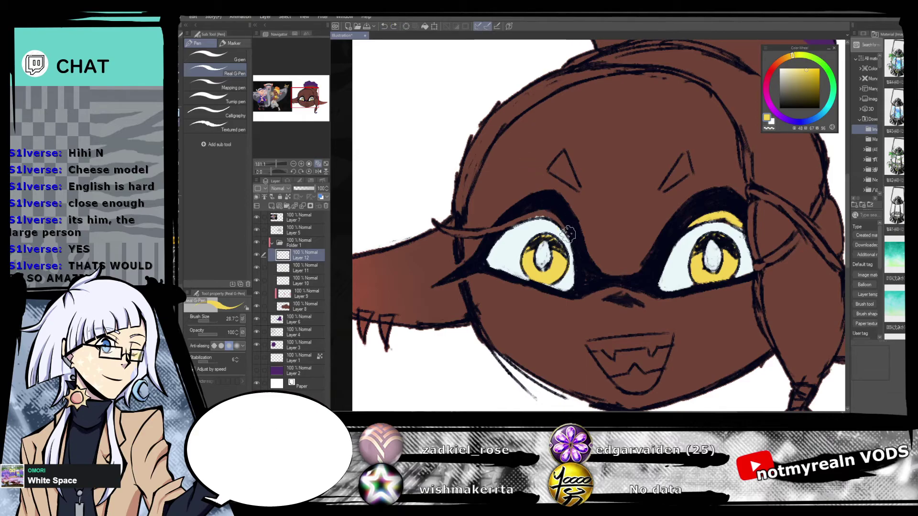
pyautogui.moveTo(546, 214); pyautogui.dragTo(480, 231)
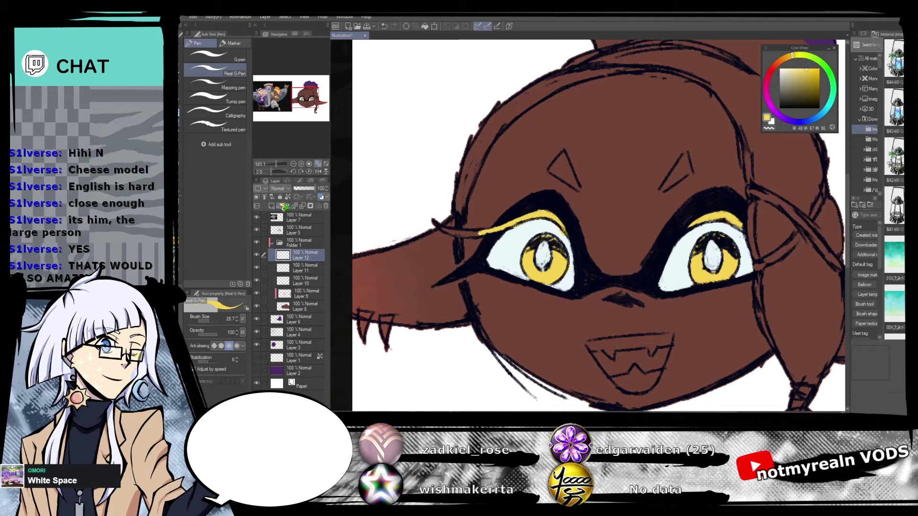
# Extend the yellow eyelid strip along the long lash past the face outline and clean up its edges with transparent colour.
pyautogui.moveTo(271, 172); pyautogui.dragTo(277, 171)
pyautogui.moveTo(514, 93); pyautogui.dragTo(535, 141)
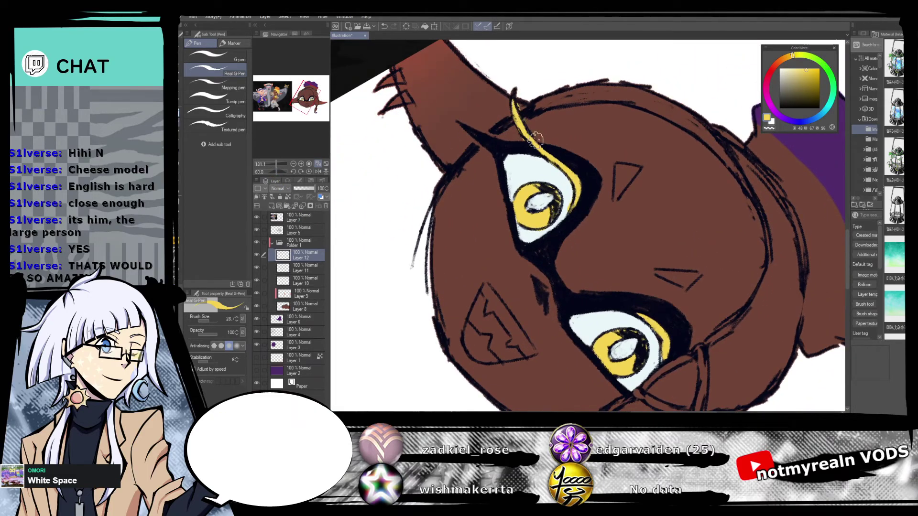
pyautogui.click(182, 305)
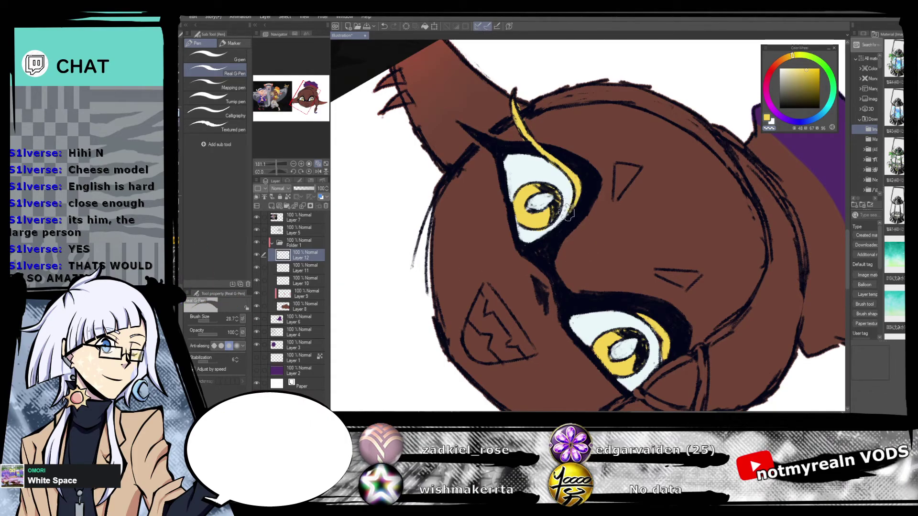
pyautogui.click(308, 171)
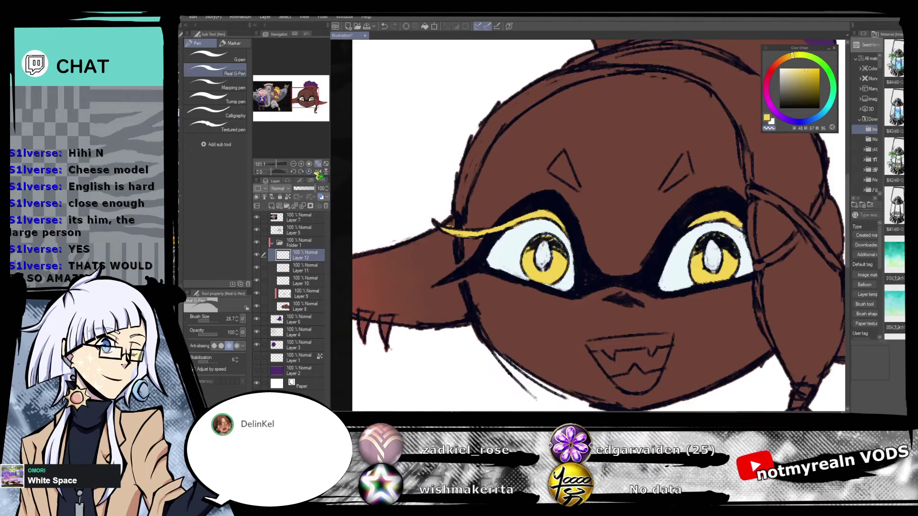
pyautogui.moveTo(654, 324)
pyautogui.mouseDown()
pyautogui.moveTo(645, 291)
pyautogui.moveTo(697, 334)
pyautogui.mouseUp()
pyautogui.moveTo(576, 358); pyautogui.dragTo(580, 342)
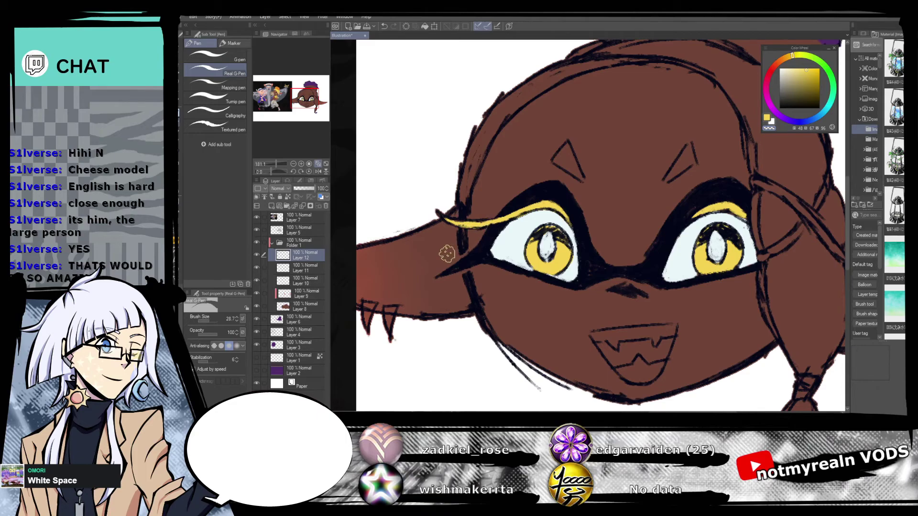
# Add two new layers, the upper one unclipped, and paint the headband yellow from the crown down to the ear without the braid.
pyautogui.click(272, 206)
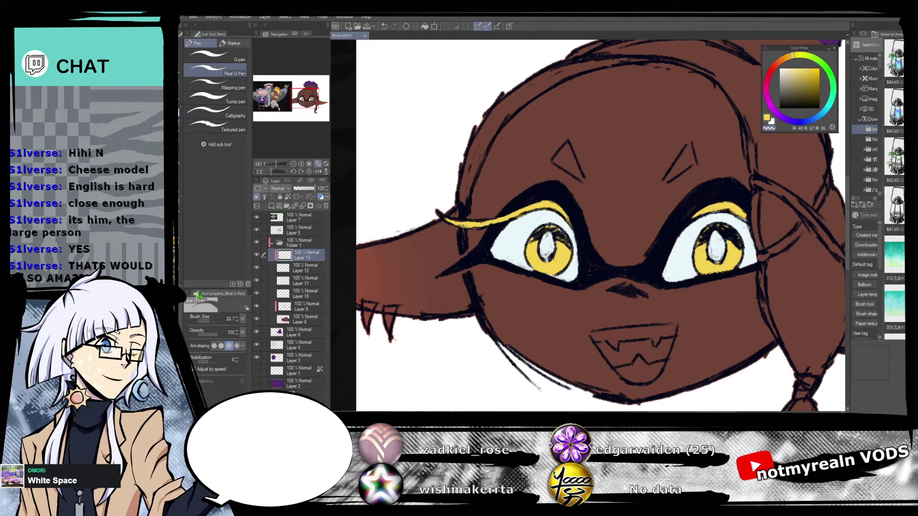
pyautogui.click(272, 206)
pyautogui.moveTo(604, 215); pyautogui.dragTo(562, 316)
pyautogui.moveTo(303, 94)
pyautogui.mouseDown()
pyautogui.moveTo(270, 98)
pyautogui.moveTo(298, 96)
pyautogui.mouseUp()
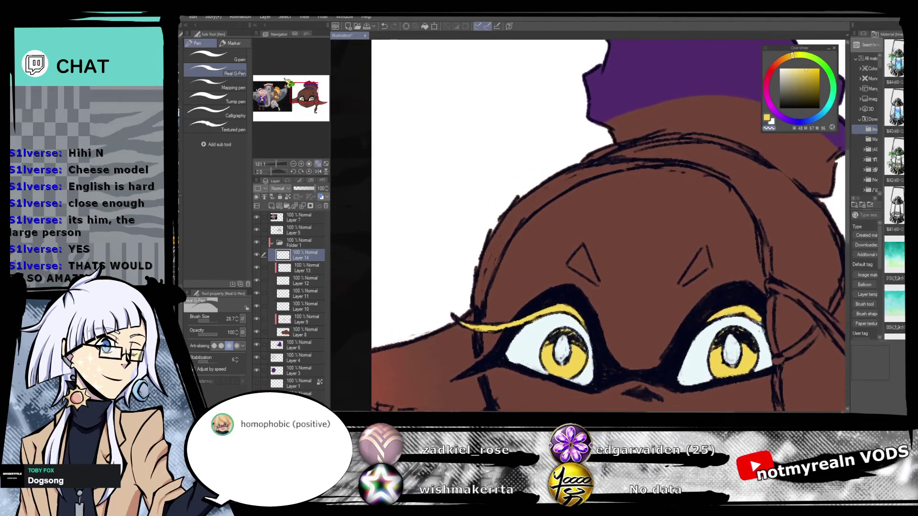
pyautogui.moveTo(622, 247); pyautogui.dragTo(596, 237)
pyautogui.moveTo(636, 136)
pyautogui.mouseDown()
pyautogui.moveTo(564, 155)
pyautogui.moveTo(605, 151)
pyautogui.moveTo(554, 165)
pyautogui.moveTo(476, 215)
pyautogui.moveTo(452, 256)
pyautogui.mouseUp()
pyautogui.moveTo(500, 185); pyautogui.dragTo(451, 290)
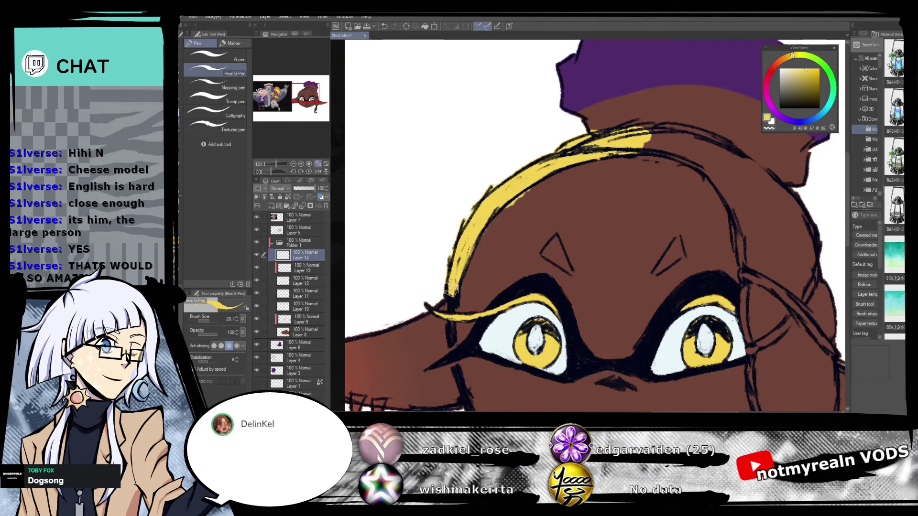
# Paint the rest of Frye's headband yellow across the crown and down the side of the head toward the braid.
pyautogui.moveTo(685, 210); pyautogui.dragTo(591, 214)
pyautogui.moveTo(549, 141)
pyautogui.mouseDown()
pyautogui.moveTo(617, 148)
pyautogui.moveTo(515, 148)
pyautogui.mouseUp()
pyautogui.moveTo(272, 172); pyautogui.dragTo(277, 172)
pyautogui.moveTo(675, 238)
pyautogui.mouseDown()
pyautogui.moveTo(651, 196)
pyautogui.moveTo(630, 196)
pyautogui.moveTo(641, 163)
pyautogui.moveTo(651, 191)
pyautogui.moveTo(623, 203)
pyautogui.moveTo(573, 262)
pyautogui.moveTo(621, 197)
pyautogui.mouseUp()
pyautogui.moveTo(586, 247)
pyautogui.mouseDown()
pyautogui.moveTo(556, 265)
pyautogui.moveTo(544, 318)
pyautogui.moveTo(581, 316)
pyautogui.moveTo(608, 289)
pyautogui.moveTo(643, 216)
pyautogui.moveTo(598, 312)
pyautogui.moveTo(589, 311)
pyautogui.moveTo(588, 260)
pyautogui.moveTo(557, 295)
pyautogui.moveTo(575, 311)
pyautogui.moveTo(588, 229)
pyautogui.mouseUp()
pyautogui.moveTo(530, 337); pyautogui.dragTo(610, 231)
pyautogui.moveTo(466, 279); pyautogui.dragTo(537, 259)
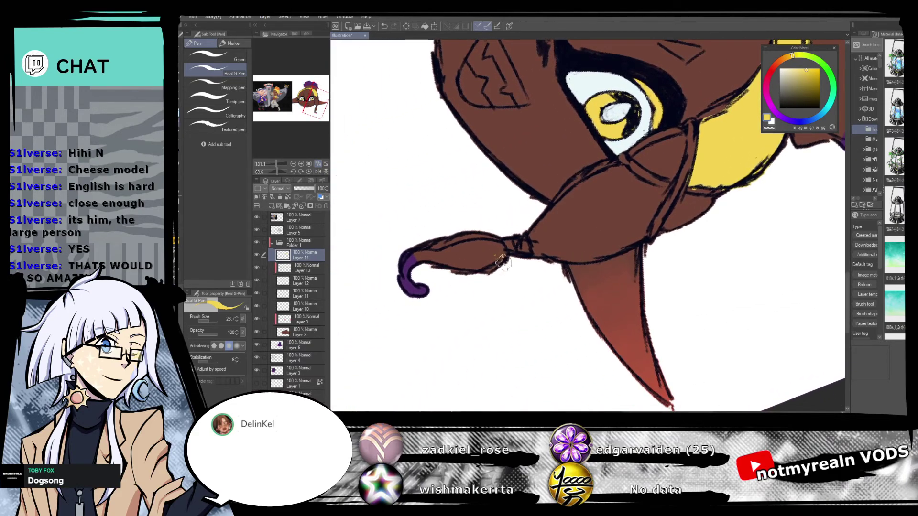
# Paint the crossed section and the hanging braid yellow down to its curled tip, leaving the tie brown.
pyautogui.moveTo(688, 136)
pyautogui.mouseDown()
pyautogui.moveTo(639, 159)
pyautogui.moveTo(661, 163)
pyautogui.moveTo(651, 166)
pyautogui.moveTo(679, 149)
pyautogui.mouseUp()
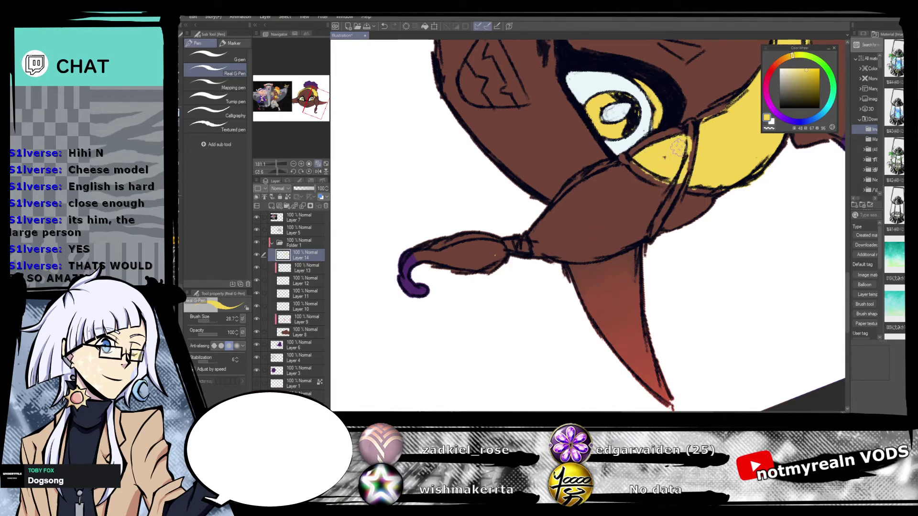
pyautogui.moveTo(708, 205)
pyautogui.mouseDown()
pyautogui.moveTo(657, 230)
pyautogui.moveTo(650, 210)
pyautogui.moveTo(589, 201)
pyautogui.moveTo(605, 176)
pyautogui.moveTo(529, 237)
pyautogui.moveTo(564, 229)
pyautogui.moveTo(574, 252)
pyautogui.moveTo(600, 247)
pyautogui.moveTo(636, 225)
pyautogui.moveTo(572, 237)
pyautogui.moveTo(619, 201)
pyautogui.mouseUp()
pyautogui.moveTo(545, 259)
pyautogui.mouseDown()
pyautogui.moveTo(479, 239)
pyautogui.moveTo(447, 250)
pyautogui.moveTo(457, 278)
pyautogui.mouseUp()
pyautogui.moveTo(466, 244); pyautogui.dragTo(524, 243)
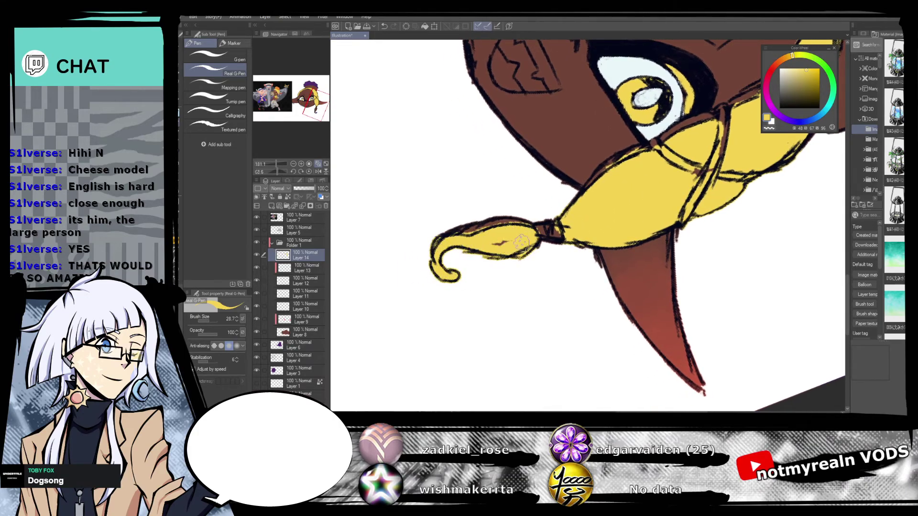
pyautogui.click(302, 233)
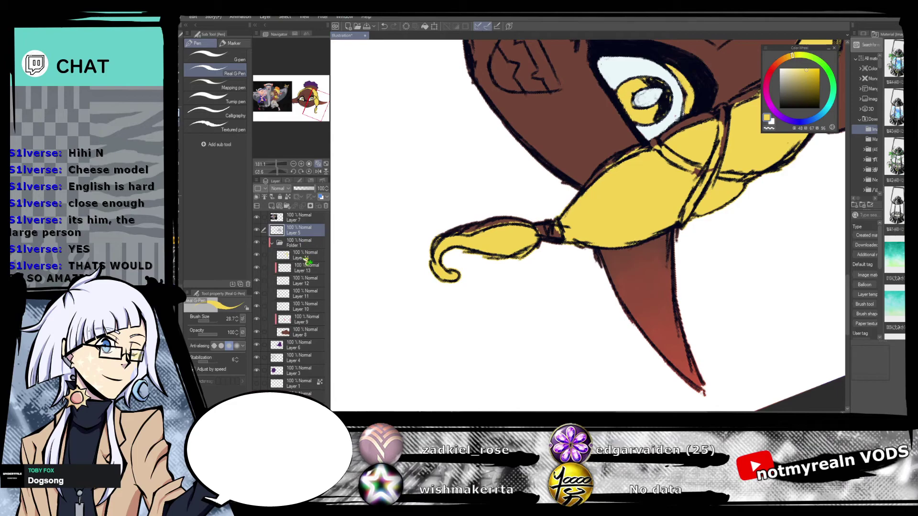
pyautogui.click(305, 334)
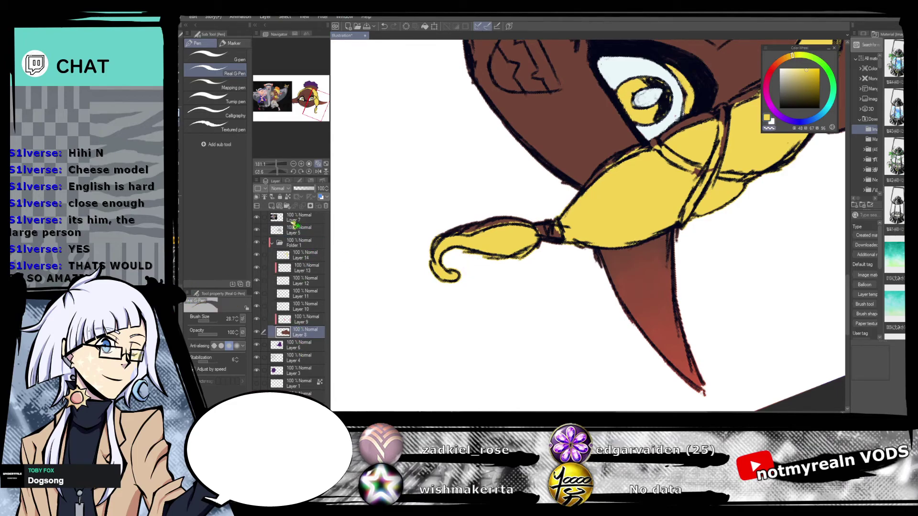
pyautogui.click(225, 86)
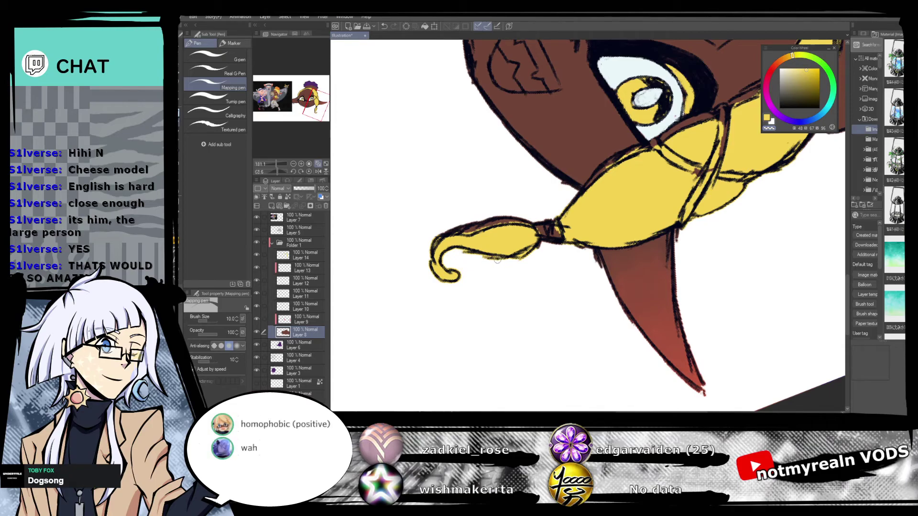
pyautogui.click(293, 347)
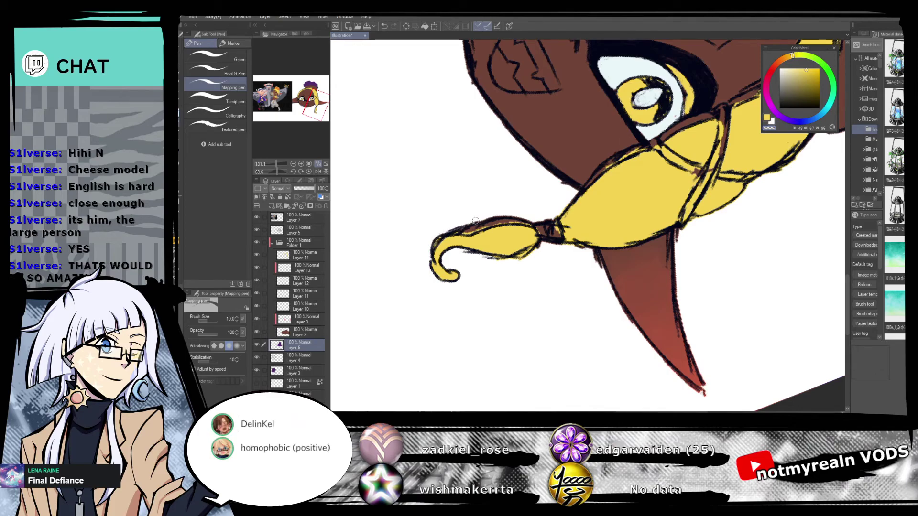
pyautogui.click(386, 26)
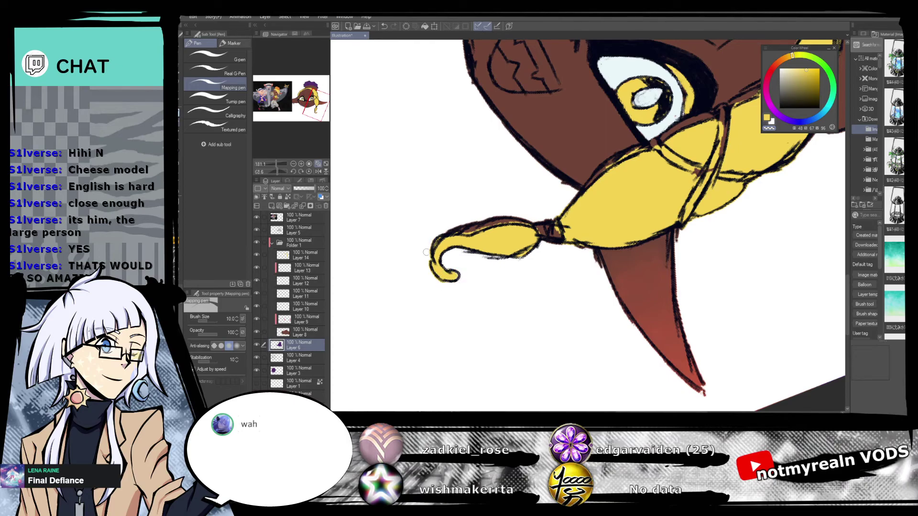
pyautogui.moveTo(515, 290); pyautogui.dragTo(510, 304)
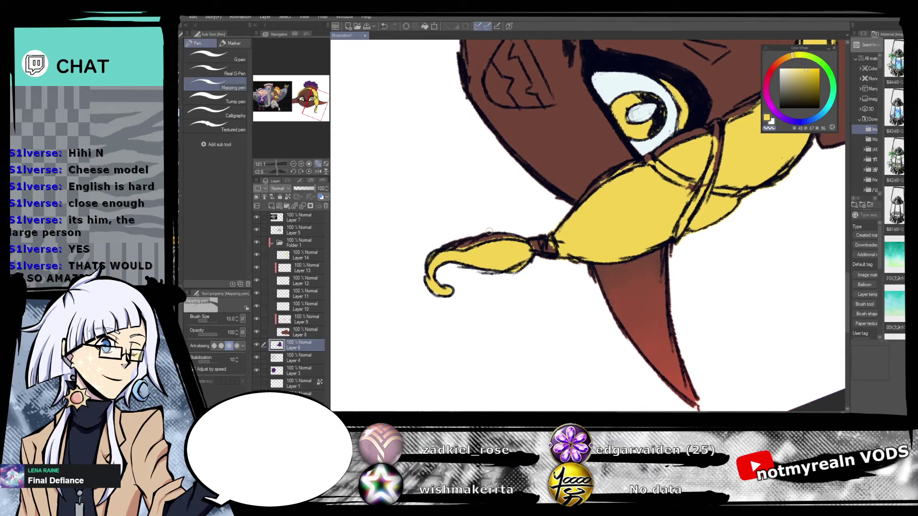
pyautogui.click(309, 171)
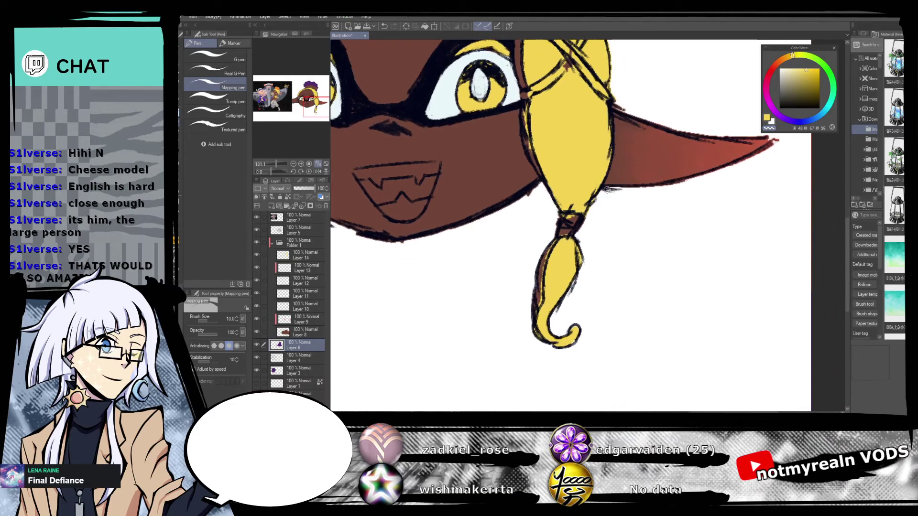
pyautogui.moveTo(276, 164); pyautogui.dragTo(273, 163)
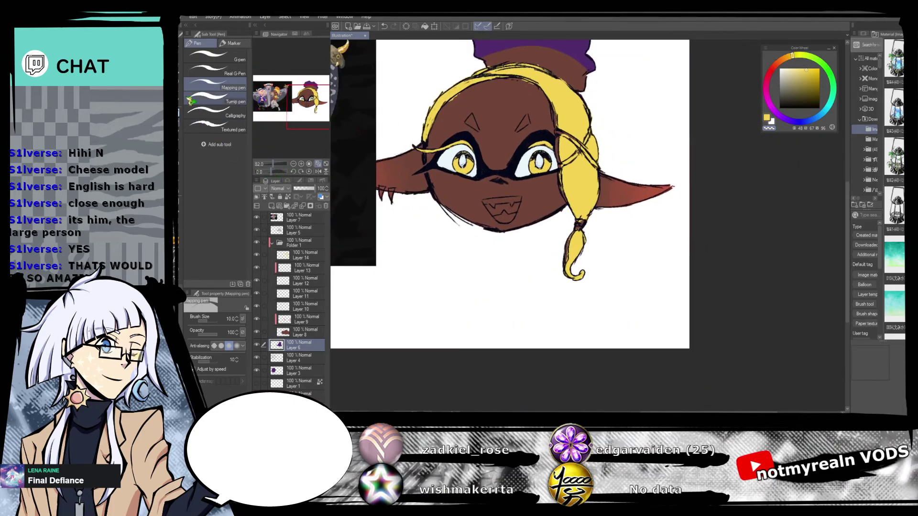
pyautogui.click(182, 94)
pyautogui.click(541, 248)
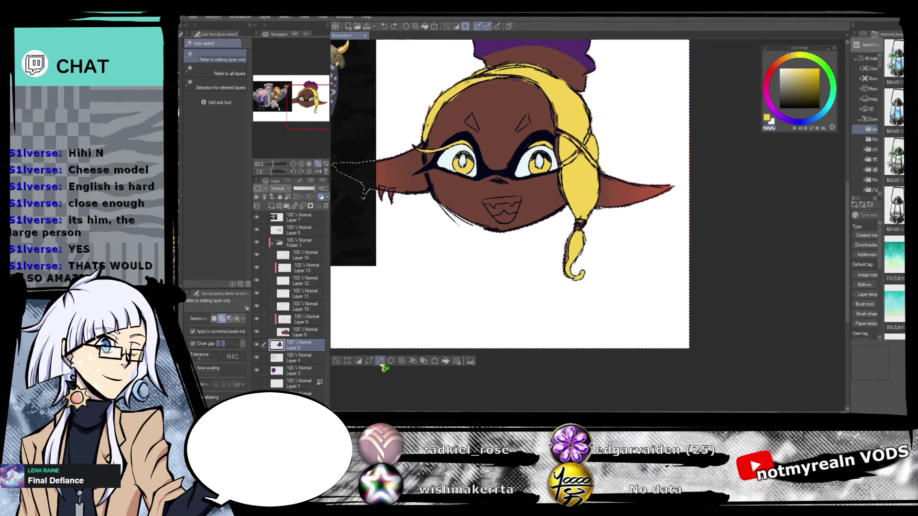
pyautogui.click(599, 198)
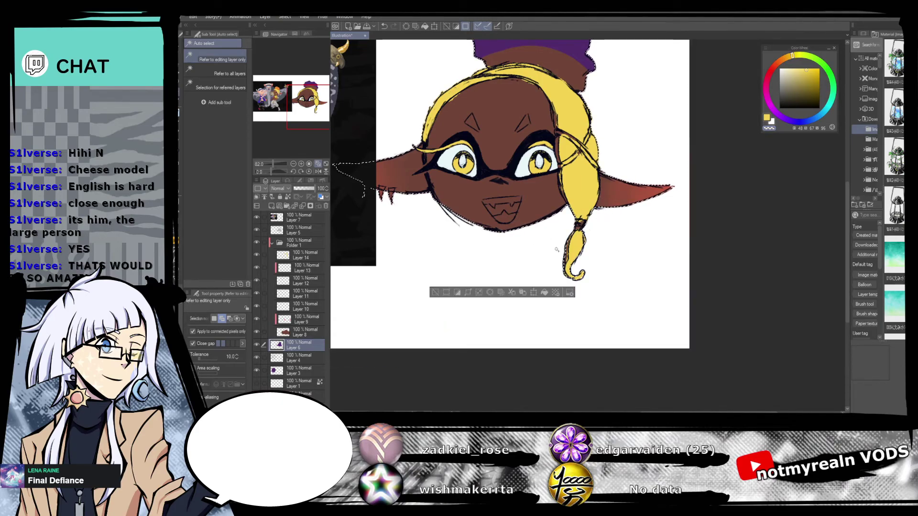
pyautogui.click(460, 299)
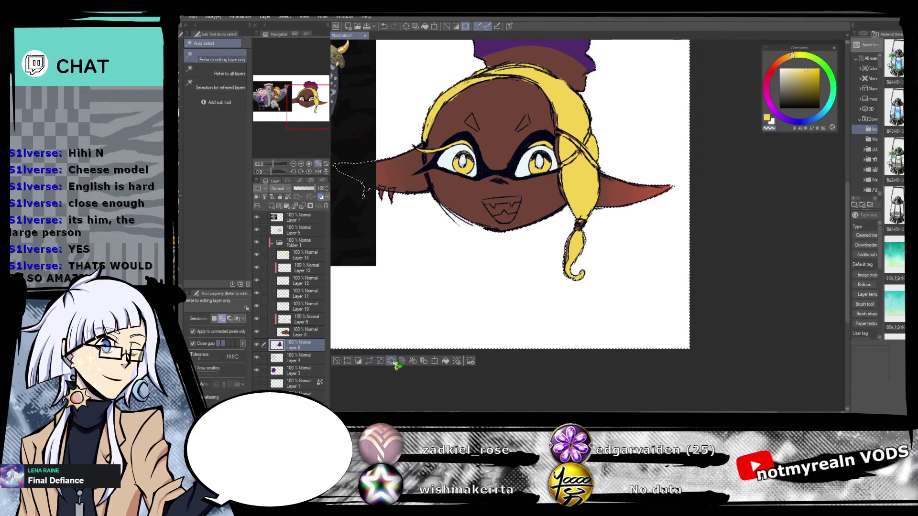
pyautogui.click(340, 363)
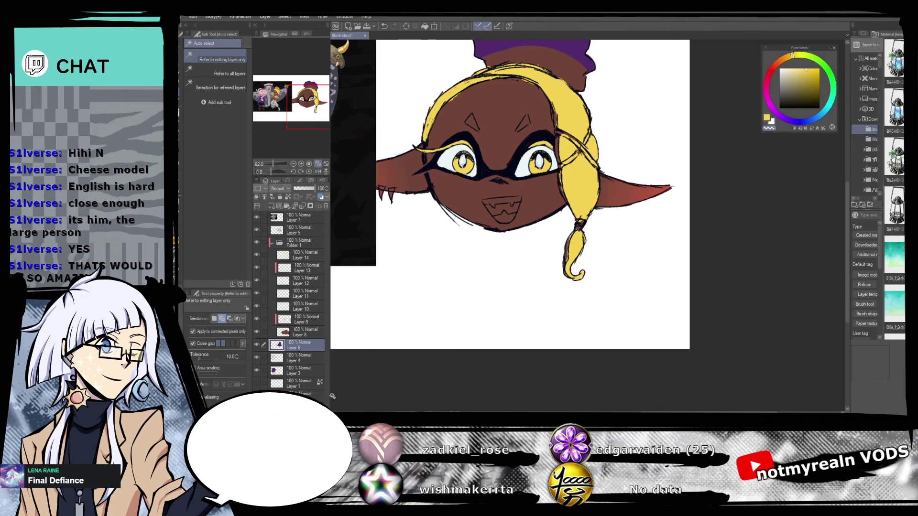
# Add a new layer above the yellow headband layer and paint the brown sliver along the braid's curled end white with the Mapping pen.
pyautogui.click(313, 258)
pyautogui.moveTo(273, 164); pyautogui.dragTo(278, 166)
pyautogui.moveTo(490, 198); pyautogui.dragTo(636, 110)
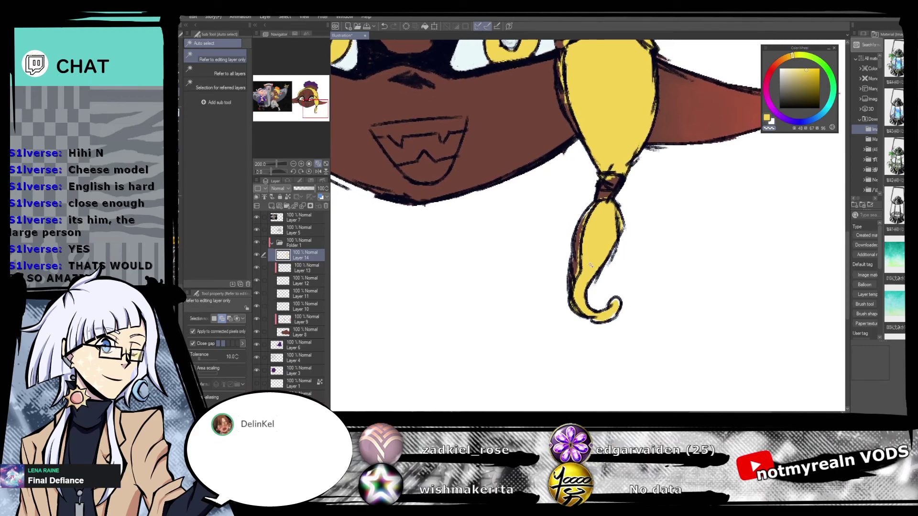
pyautogui.press('x')
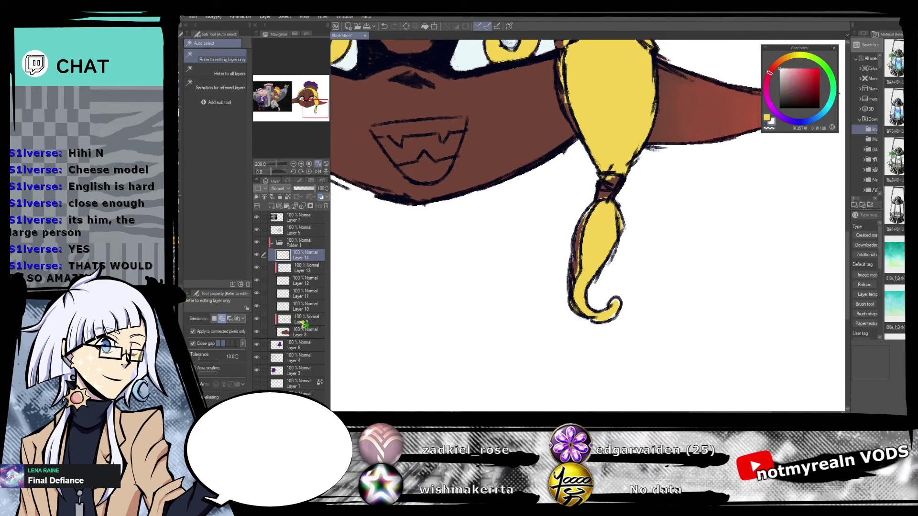
pyautogui.click(305, 343)
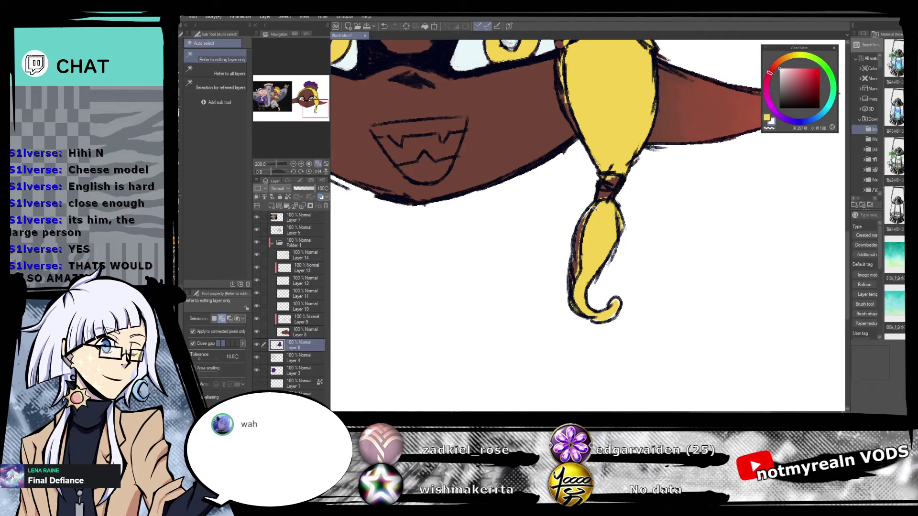
pyautogui.press('p')
pyautogui.press('p')
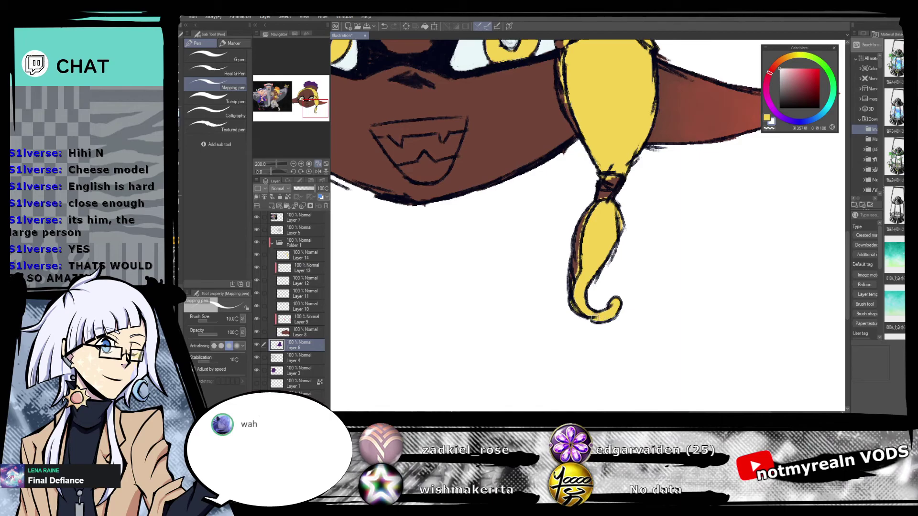
pyautogui.click(306, 256)
pyautogui.click(272, 206)
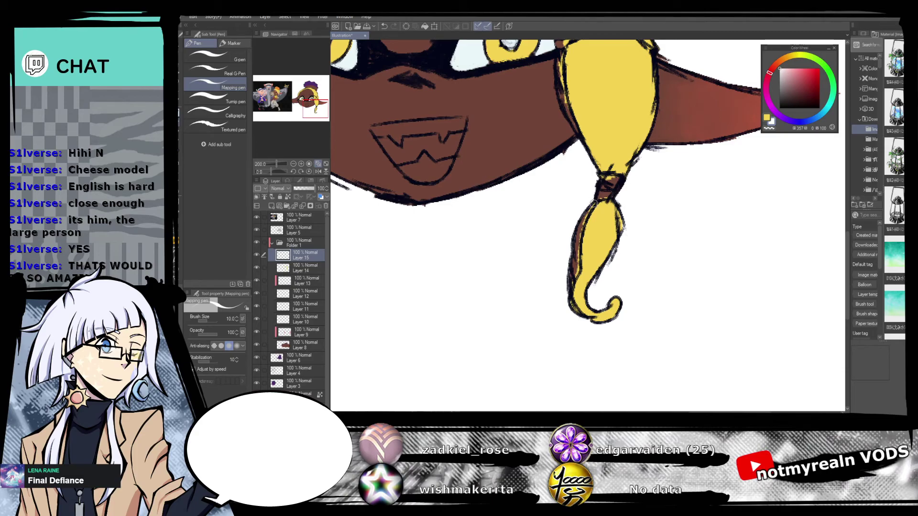
pyautogui.moveTo(590, 211); pyautogui.dragTo(572, 289)
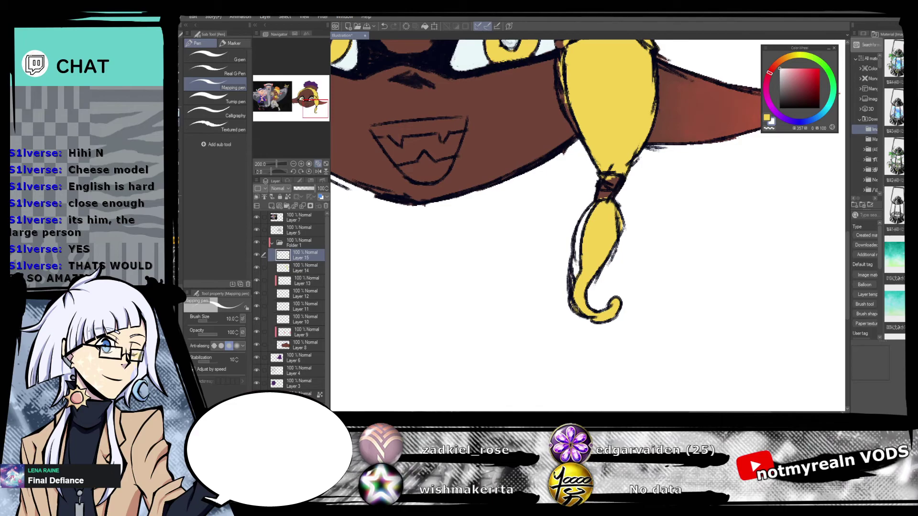
# Paint the thin strip along the headband's and braid's inner edge white, from the forehead down beside the eye to the tie.
pyautogui.scroll(5, 599, 187)
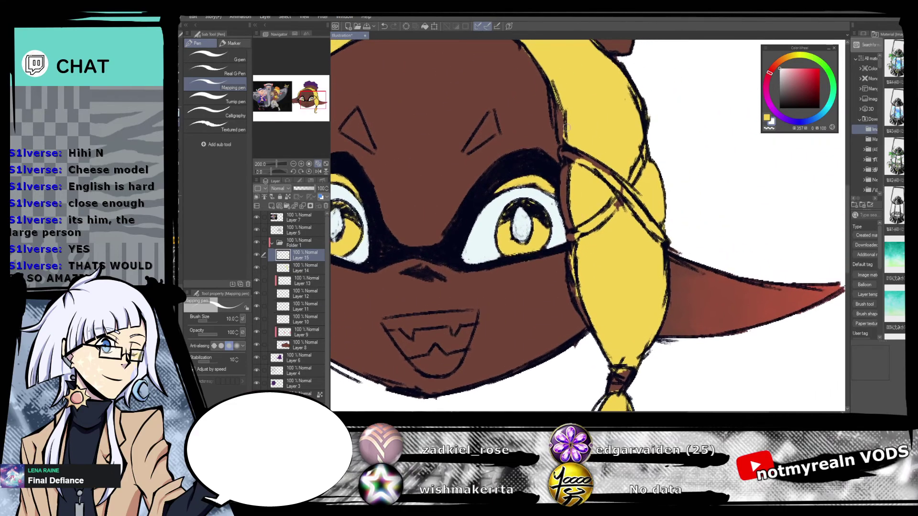
pyautogui.moveTo(552, 99)
pyautogui.mouseDown()
pyautogui.moveTo(559, 125)
pyautogui.moveTo(556, 105)
pyautogui.mouseUp()
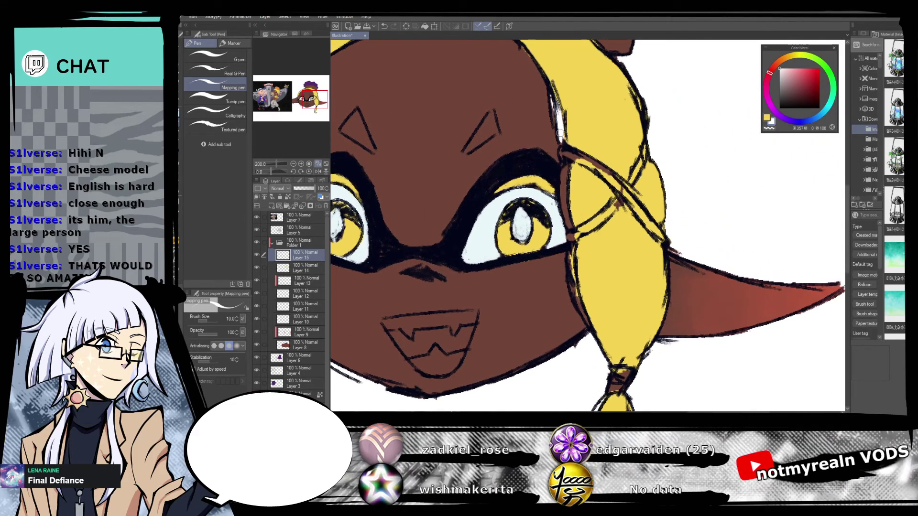
pyautogui.scroll(-5, 556, 106)
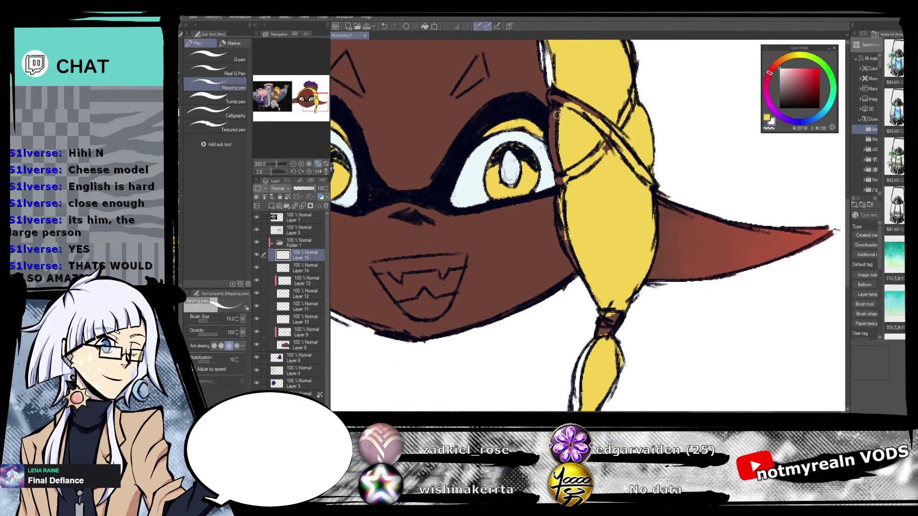
pyautogui.moveTo(555, 112)
pyautogui.mouseDown()
pyautogui.moveTo(566, 244)
pyautogui.moveTo(559, 225)
pyautogui.moveTo(724, 387)
pyautogui.mouseUp()
pyautogui.moveTo(604, 348)
pyautogui.mouseDown()
pyautogui.moveTo(702, 214)
pyautogui.moveTo(556, 153)
pyautogui.mouseUp()
# Paint the upper teeth with their fangs and the pointed lower teeth in Frye's open mouth white.
pyautogui.moveTo(506, 206)
pyautogui.mouseDown()
pyautogui.moveTo(586, 198)
pyautogui.moveTo(545, 201)
pyautogui.mouseUp()
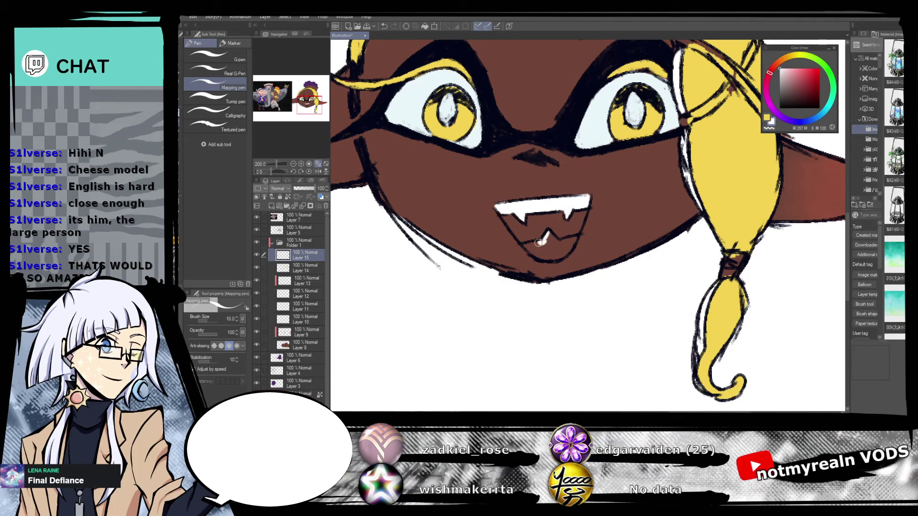
pyautogui.moveTo(537, 251); pyautogui.dragTo(547, 257)
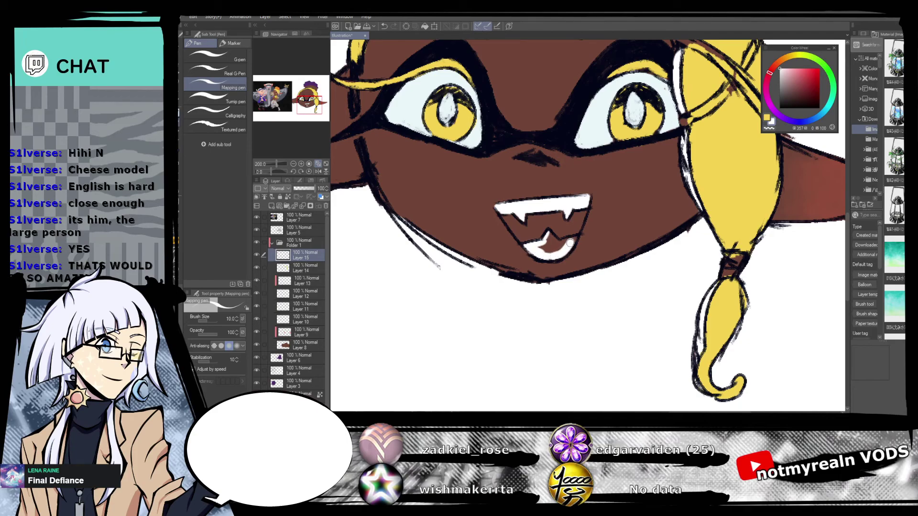
pyautogui.moveTo(575, 238); pyautogui.dragTo(562, 249)
# Lock the transparent pixels of the eye-white layer and recolour both eye whites pure white with the Turnip pen.
pyautogui.moveTo(630, 174)
pyautogui.mouseDown()
pyautogui.moveTo(638, 289)
pyautogui.moveTo(624, 254)
pyautogui.mouseUp()
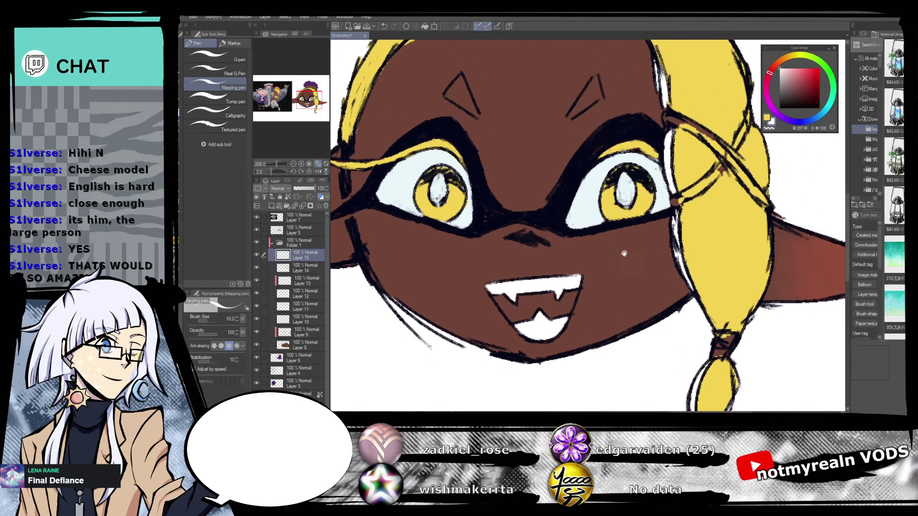
pyautogui.click(306, 319)
pyautogui.click(259, 320)
pyautogui.click(258, 319)
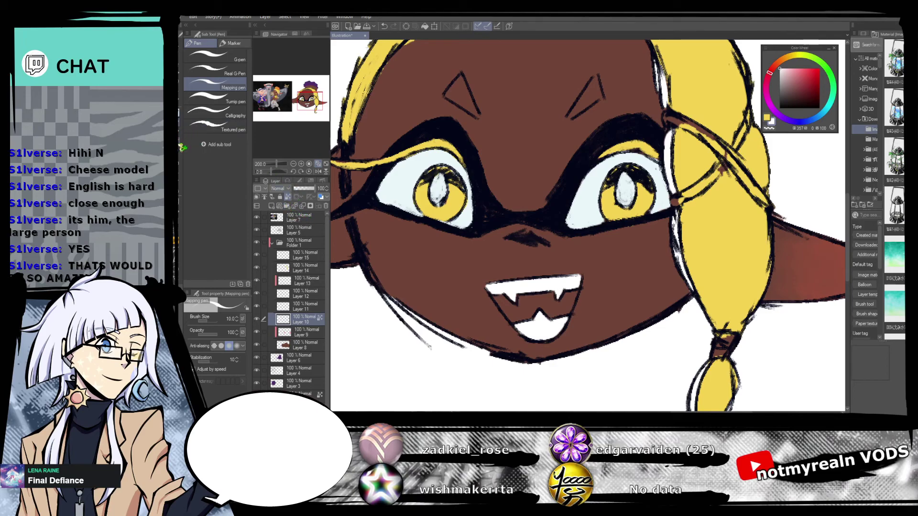
pyautogui.press('p')
pyautogui.press('p')
pyautogui.click(215, 98)
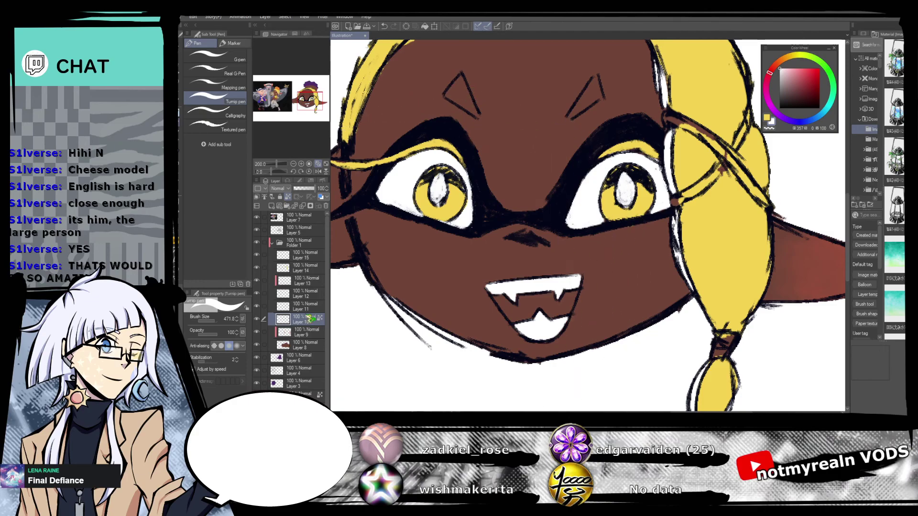
# Fill both triangular eyebrows yellow on the headband layer with the Mapping pen.
pyautogui.click(308, 259)
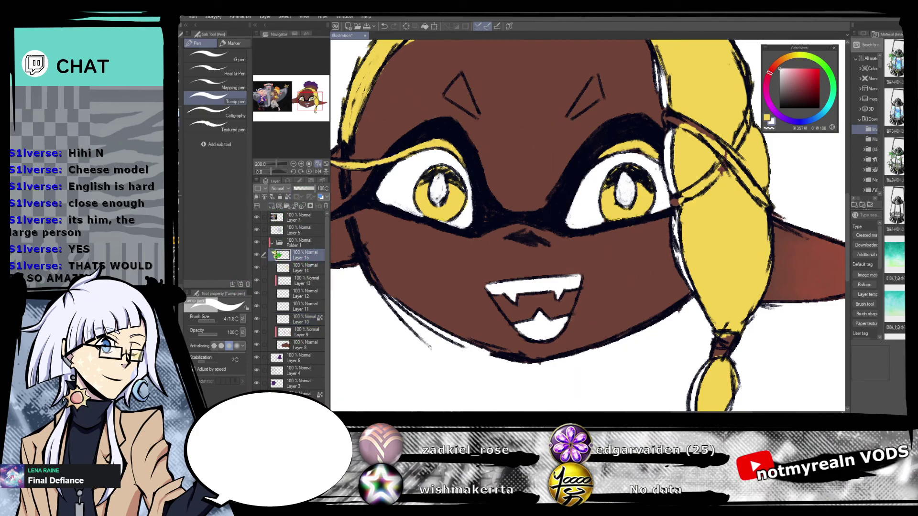
pyautogui.click(297, 269)
pyautogui.press('b')
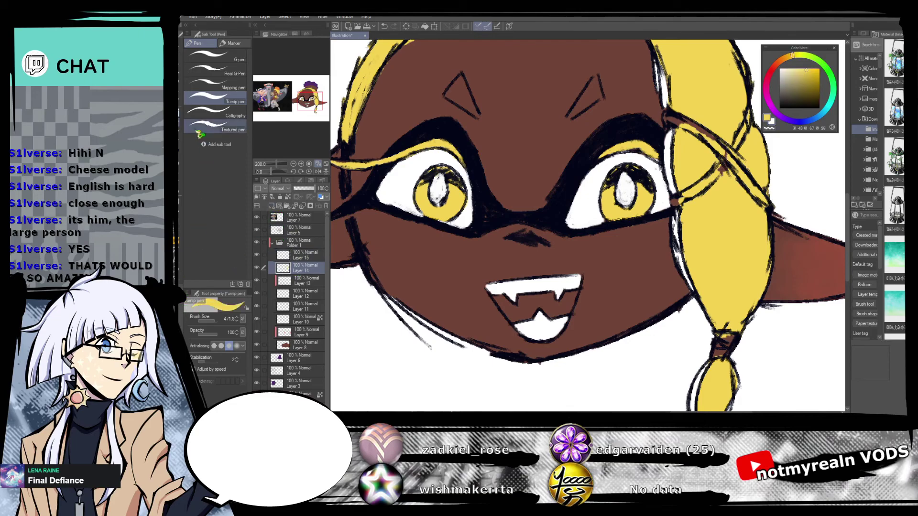
pyautogui.press('p')
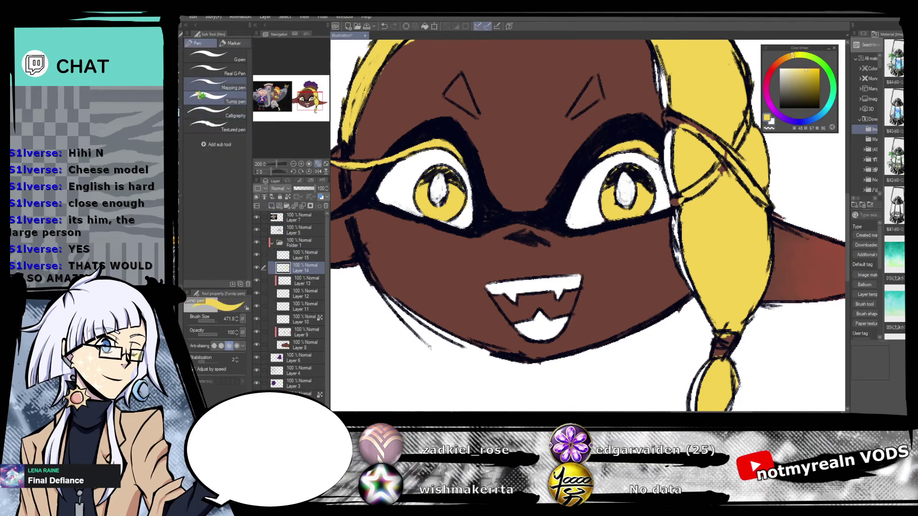
pyautogui.click(234, 88)
pyautogui.moveTo(594, 79)
pyautogui.mouseDown()
pyautogui.moveTo(576, 138)
pyautogui.moveTo(592, 119)
pyautogui.mouseUp()
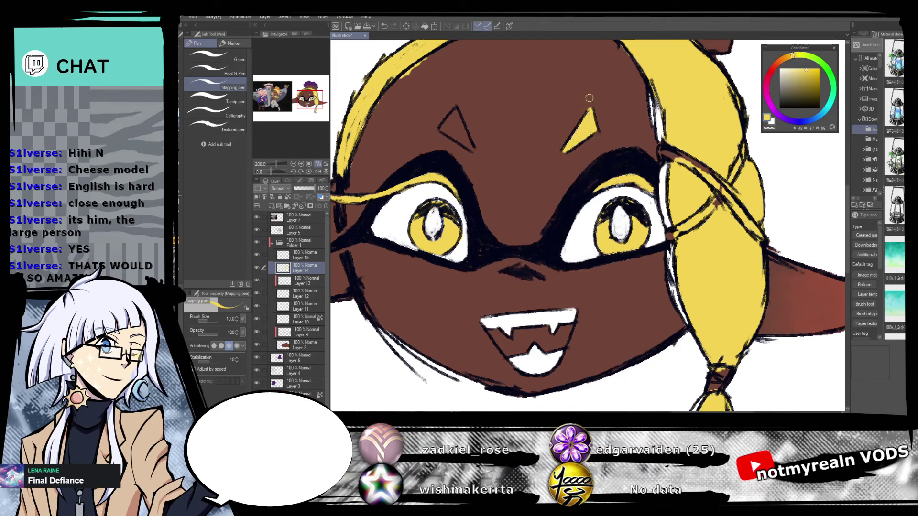
pyautogui.moveTo(504, 143); pyautogui.dragTo(556, 142)
pyautogui.moveTo(509, 112); pyautogui.dragTo(520, 140)
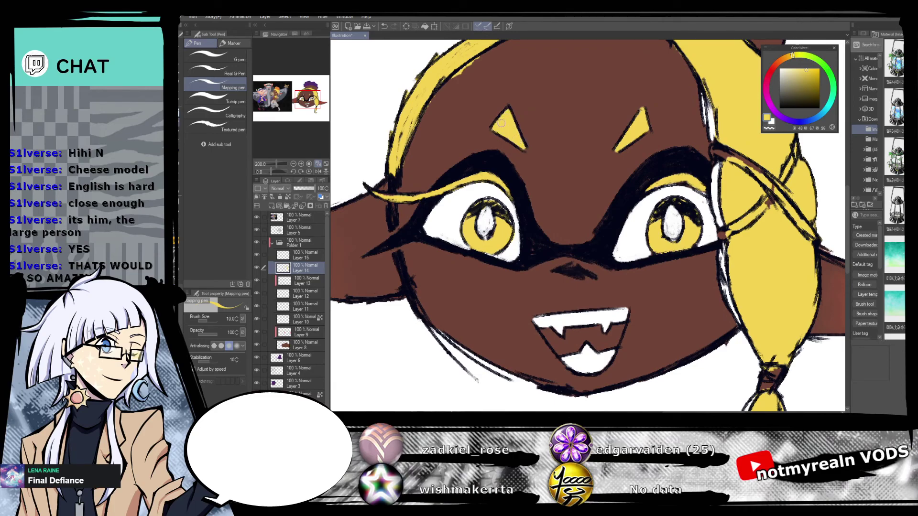
# Hide the reference image layer and check what the yellow headband layer contains by toggling its visibility.
pyautogui.moveTo(675, 139); pyautogui.dragTo(629, 253)
pyautogui.moveTo(277, 164); pyautogui.dragTo(274, 164)
pyautogui.moveTo(511, 303); pyautogui.dragTo(585, 222)
pyautogui.click(256, 217)
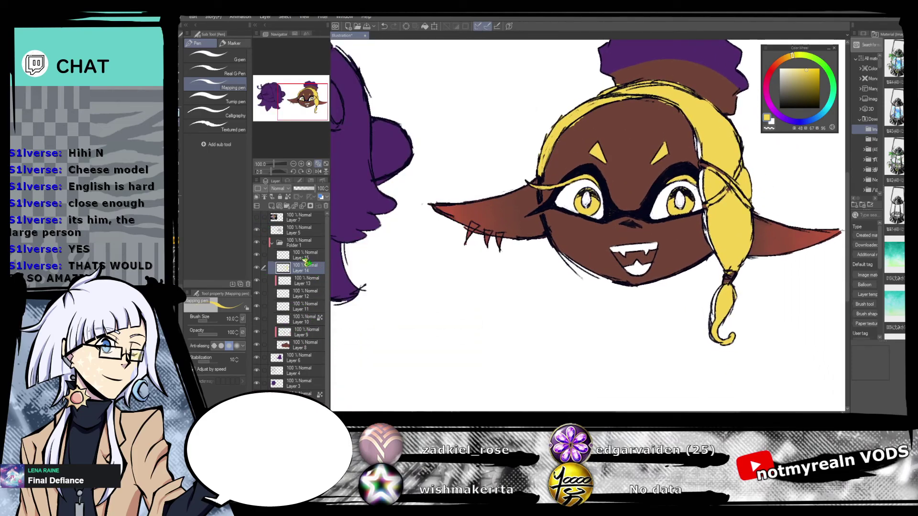
pyautogui.click(256, 267)
pyautogui.click(257, 267)
# Paint the three fang-shaped ornaments on the lower edge of Frye's ear white.
pyautogui.press('x')
pyautogui.moveTo(276, 164); pyautogui.dragTo(283, 164)
pyautogui.moveTo(395, 225)
pyautogui.mouseDown()
pyautogui.moveTo(416, 229)
pyautogui.moveTo(561, 201)
pyautogui.moveTo(523, 223)
pyautogui.moveTo(526, 244)
pyautogui.moveTo(531, 230)
pyautogui.moveTo(558, 253)
pyautogui.moveTo(561, 271)
pyautogui.moveTo(557, 233)
pyautogui.mouseUp()
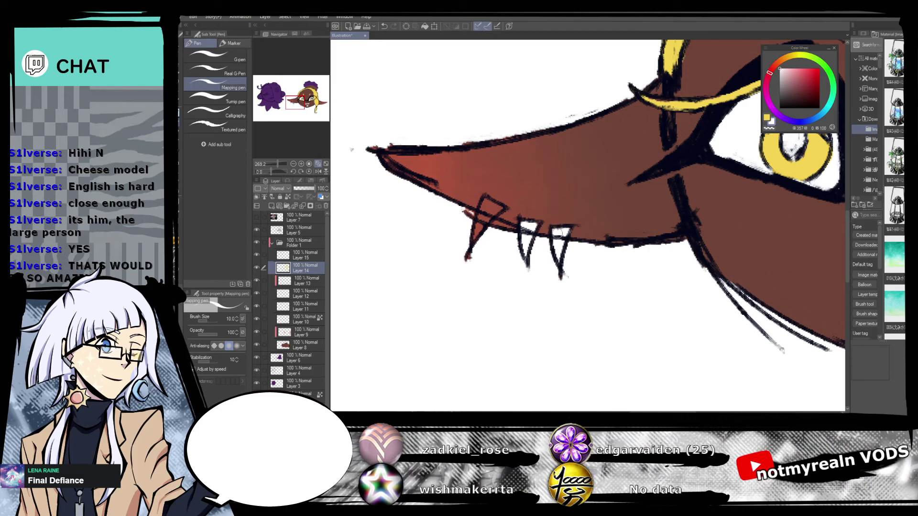
pyautogui.moveTo(487, 203)
pyautogui.mouseDown()
pyautogui.moveTo(471, 244)
pyautogui.moveTo(493, 207)
pyautogui.mouseUp()
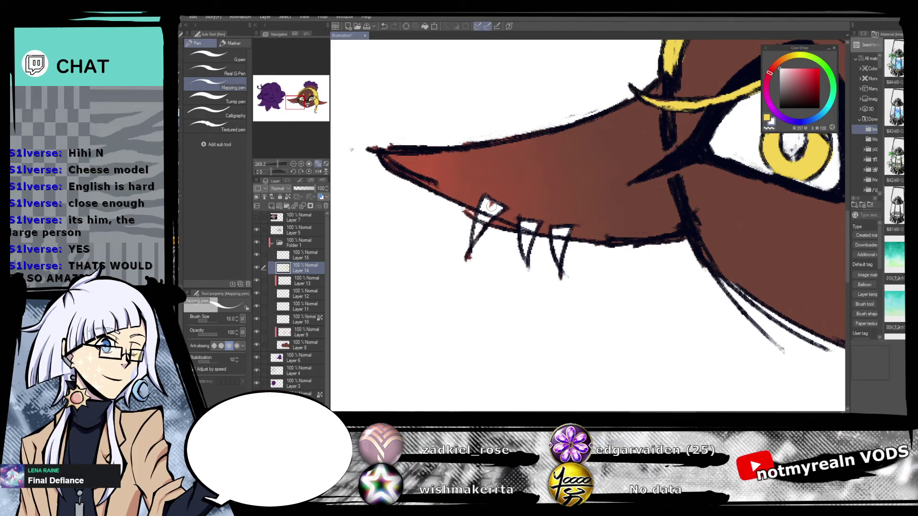
pyautogui.hotkey('ctrl', '-')
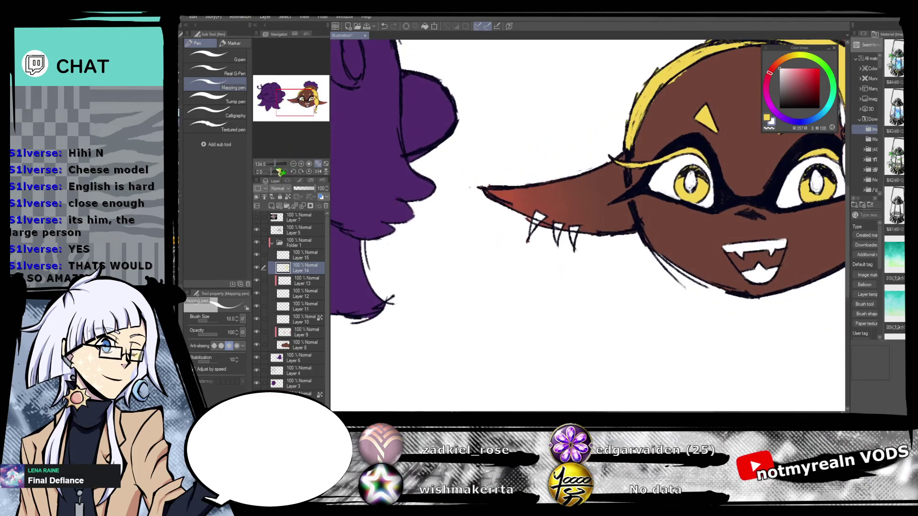
# Sample the grey-brown of the cord over Frye's yellow hair from the reference image and lighten it to a pale grey-beige.
pyautogui.moveTo(672, 245); pyautogui.dragTo(514, 357)
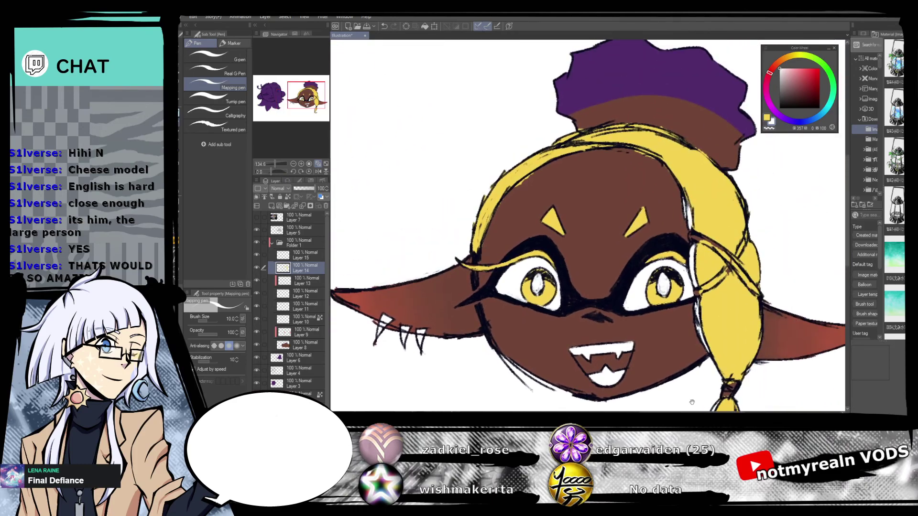
pyautogui.click(257, 217)
pyautogui.moveTo(300, 102); pyautogui.dragTo(276, 98)
pyautogui.click(182, 102)
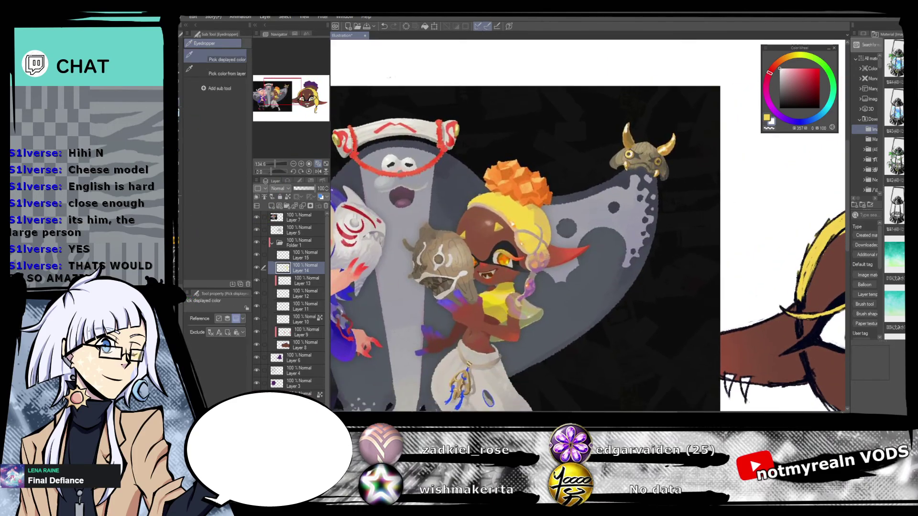
pyautogui.press('x')
pyautogui.click(539, 224)
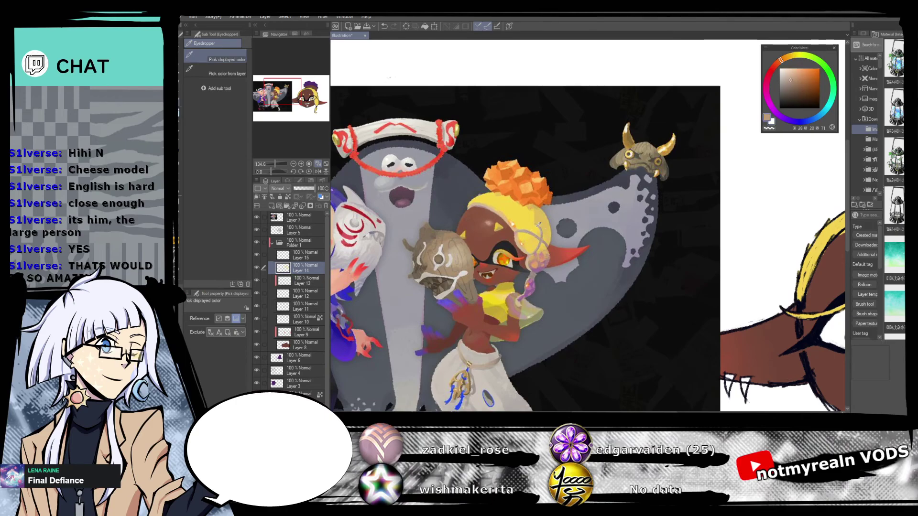
pyautogui.moveTo(790, 78); pyautogui.dragTo(787, 76)
pyautogui.click(257, 218)
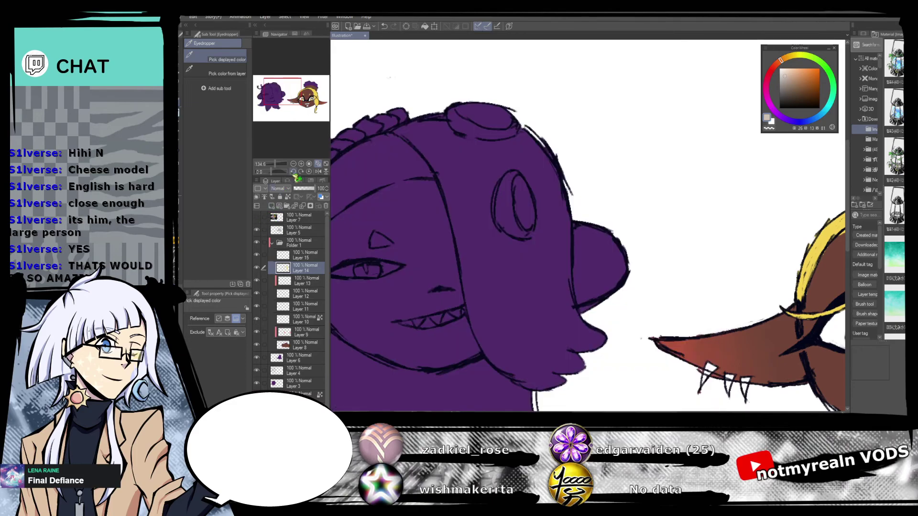
# On the white teeth layer, paint the crossed cords and the braid tie on Frye's hair grey-beige with the Mapping pen.
pyautogui.moveTo(576, 228); pyautogui.dragTo(338, 124)
pyautogui.click(290, 256)
pyautogui.click(257, 256)
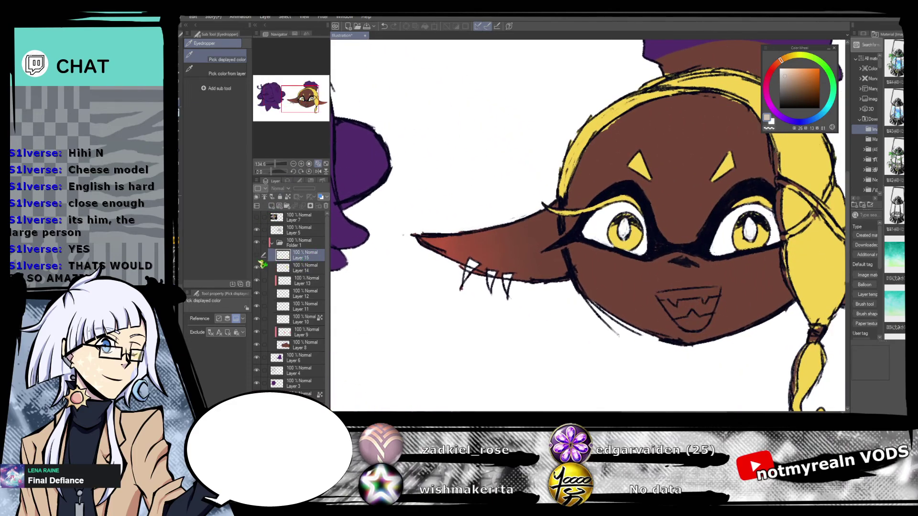
pyautogui.click(258, 256)
pyautogui.moveTo(599, 193); pyautogui.dragTo(350, 184)
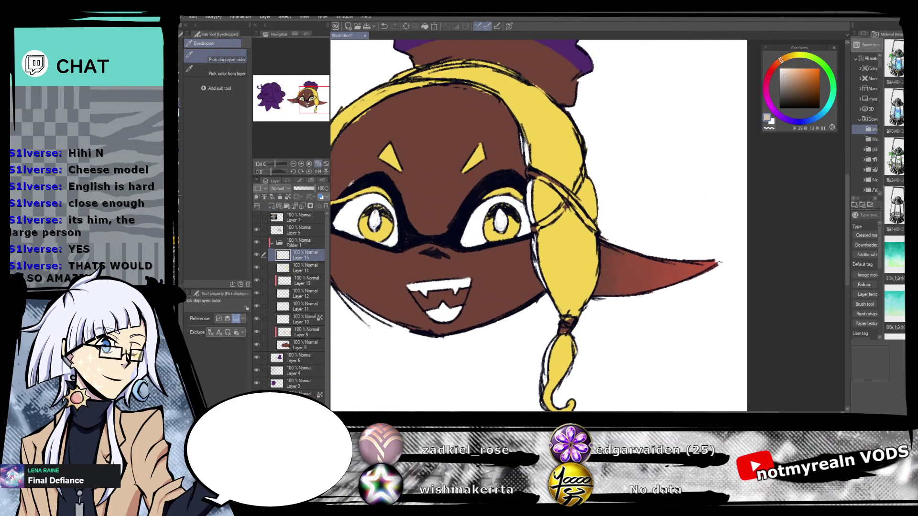
pyautogui.click(181, 127)
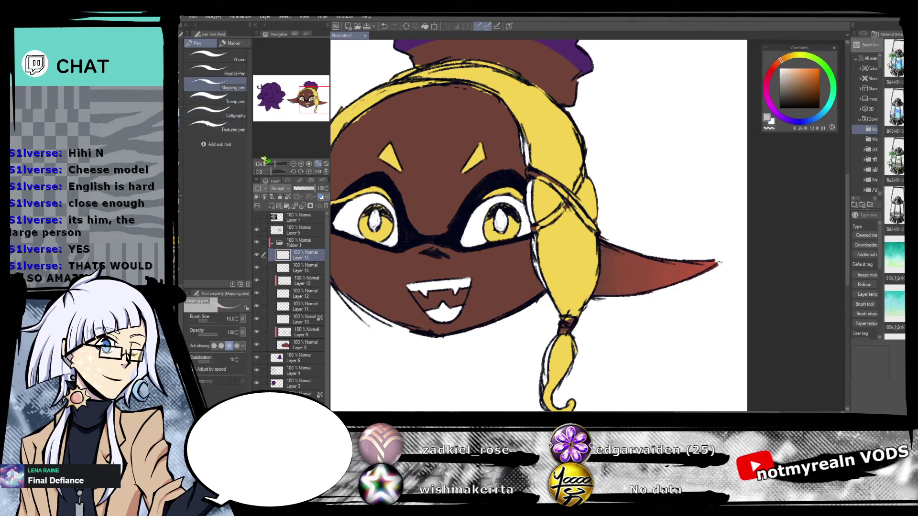
pyautogui.click(279, 164)
pyautogui.click(278, 164)
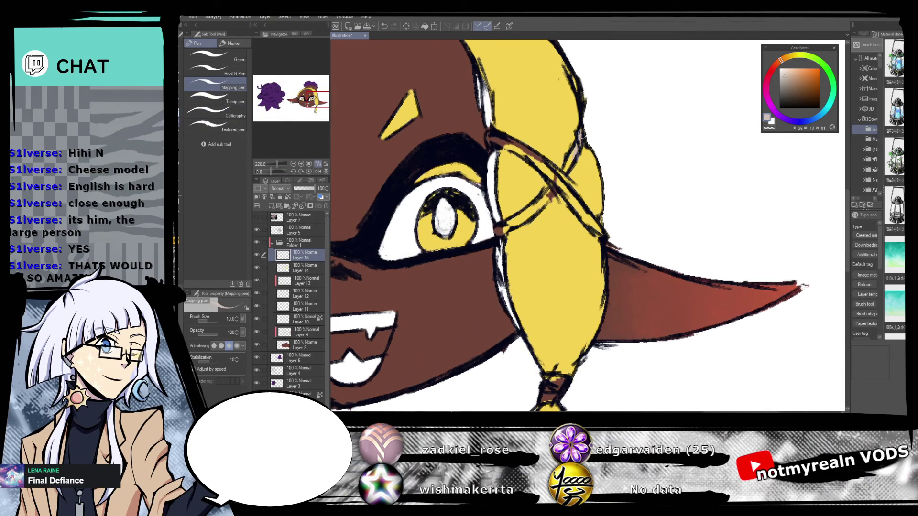
pyautogui.moveTo(557, 186); pyautogui.dragTo(534, 209)
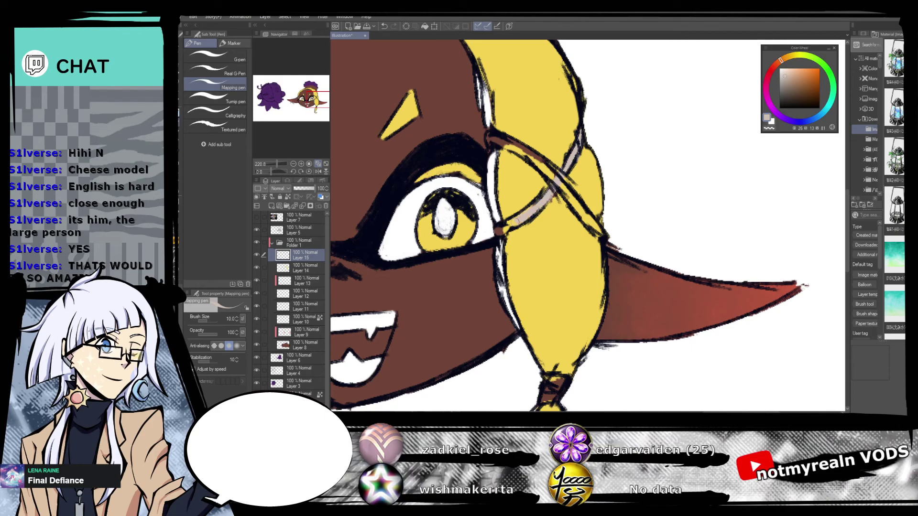
pyautogui.moveTo(490, 137)
pyautogui.mouseDown()
pyautogui.moveTo(557, 175)
pyautogui.moveTo(540, 165)
pyautogui.moveTo(599, 224)
pyautogui.mouseUp()
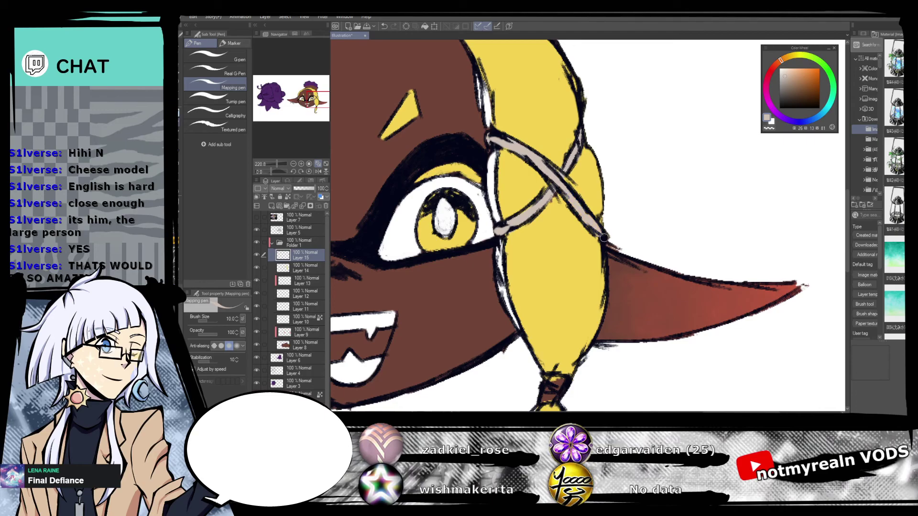
pyautogui.moveTo(281, 163)
pyautogui.mouseDown()
pyautogui.moveTo(271, 171)
pyautogui.moveTo(280, 173)
pyautogui.mouseUp()
pyautogui.moveTo(566, 381)
pyautogui.mouseDown()
pyautogui.moveTo(593, 210)
pyautogui.moveTo(559, 225)
pyautogui.moveTo(598, 226)
pyautogui.mouseUp()
# Show the reference image, sample the orange of Frye's topknot and hide the reference again.
pyautogui.moveTo(311, 119); pyautogui.dragTo(311, 81)
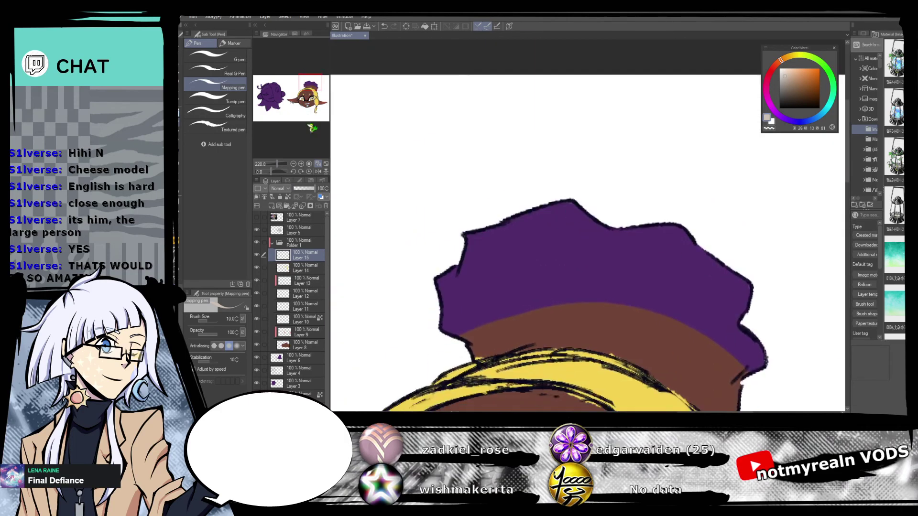
pyautogui.click(257, 218)
pyautogui.click(293, 90)
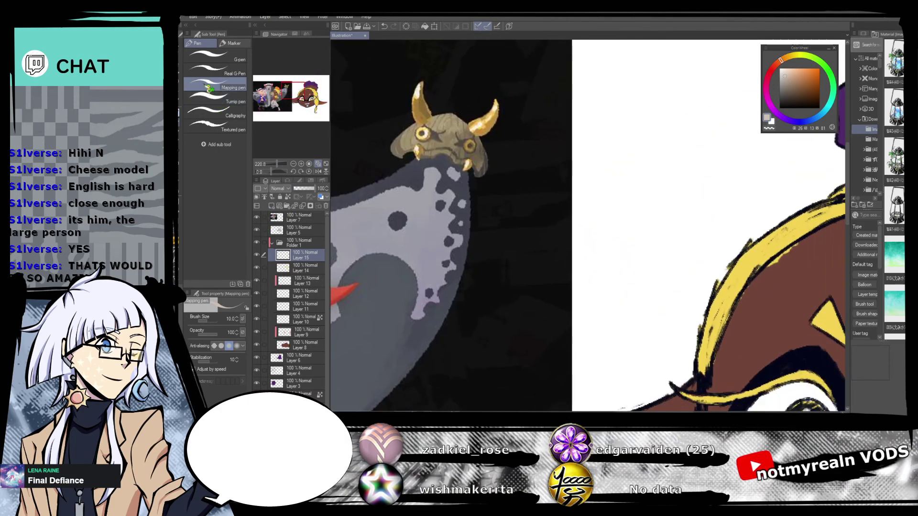
pyautogui.click(182, 103)
pyautogui.moveTo(417, 264); pyautogui.dragTo(639, 216)
pyautogui.click(462, 128)
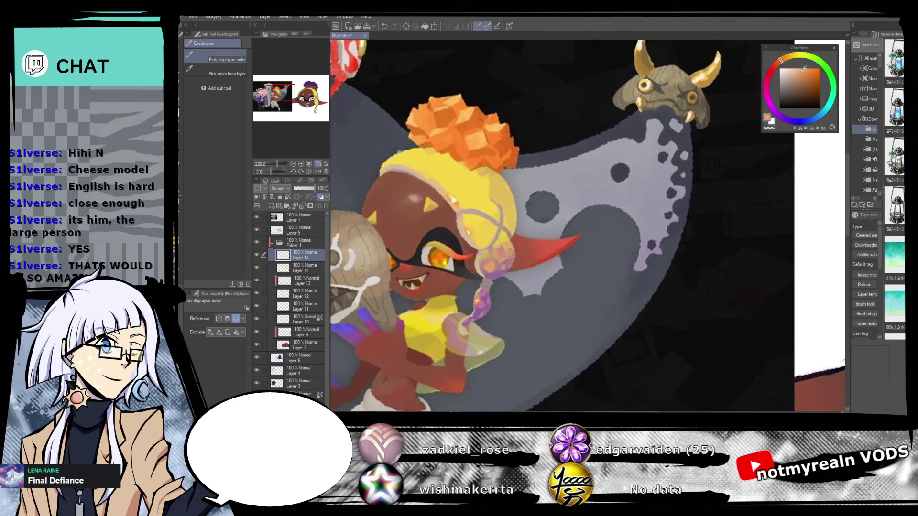
pyautogui.click(256, 219)
# Add a new layer and fill the topknot above Frye's headband light orange with the G-pen.
pyautogui.moveTo(290, 92); pyautogui.dragTo(314, 88)
pyautogui.click(271, 206)
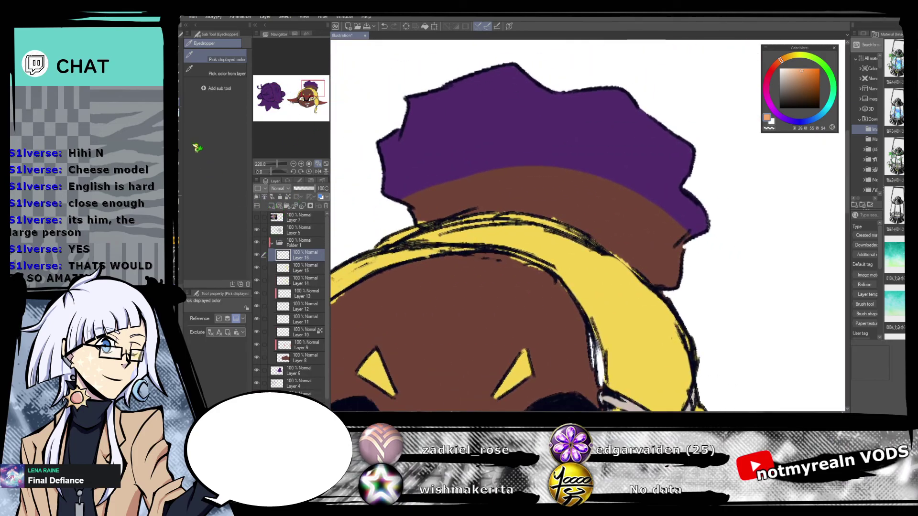
pyautogui.press('p')
pyautogui.click(242, 59)
pyautogui.moveTo(276, 164); pyautogui.dragTo(275, 164)
pyautogui.moveTo(588, 132)
pyautogui.mouseDown()
pyautogui.moveTo(494, 137)
pyautogui.moveTo(637, 129)
pyautogui.moveTo(492, 199)
pyautogui.moveTo(491, 208)
pyautogui.moveTo(574, 205)
pyautogui.moveTo(503, 207)
pyautogui.moveTo(591, 215)
pyautogui.moveTo(550, 206)
pyautogui.moveTo(585, 218)
pyautogui.moveTo(641, 261)
pyautogui.moveTo(662, 201)
pyautogui.moveTo(651, 159)
pyautogui.moveTo(605, 210)
pyautogui.moveTo(586, 184)
pyautogui.moveTo(597, 179)
pyautogui.mouseUp()
# Select the yellow eyelash layer and paint the outer end of Frye's long eyelash orange with the G-pen.
pyautogui.moveTo(678, 327)
pyautogui.mouseDown()
pyautogui.moveTo(705, 169)
pyautogui.moveTo(748, 127)
pyautogui.mouseUp()
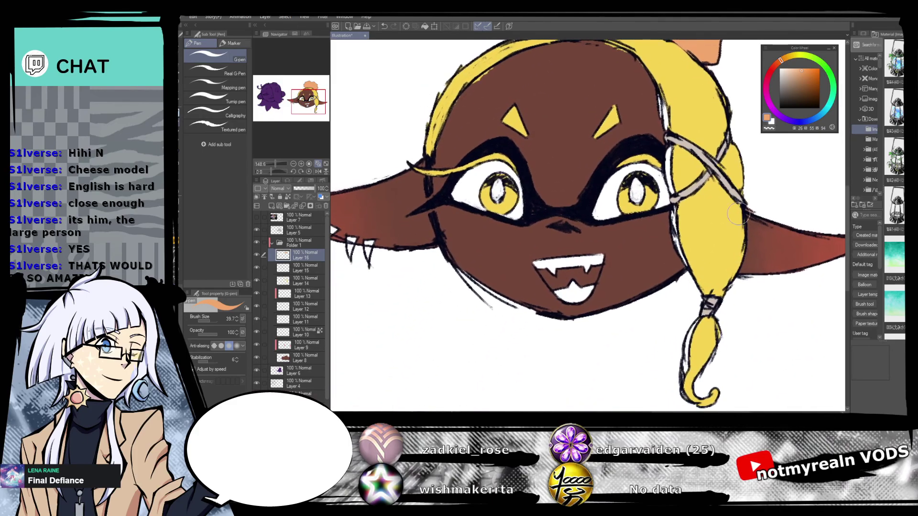
pyautogui.click(306, 270)
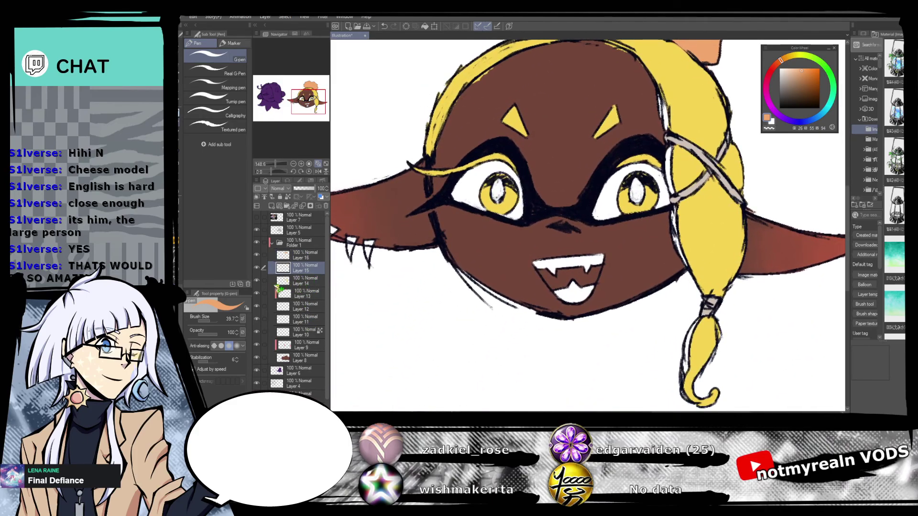
pyautogui.click(308, 293)
pyautogui.moveTo(412, 165); pyautogui.dragTo(456, 171)
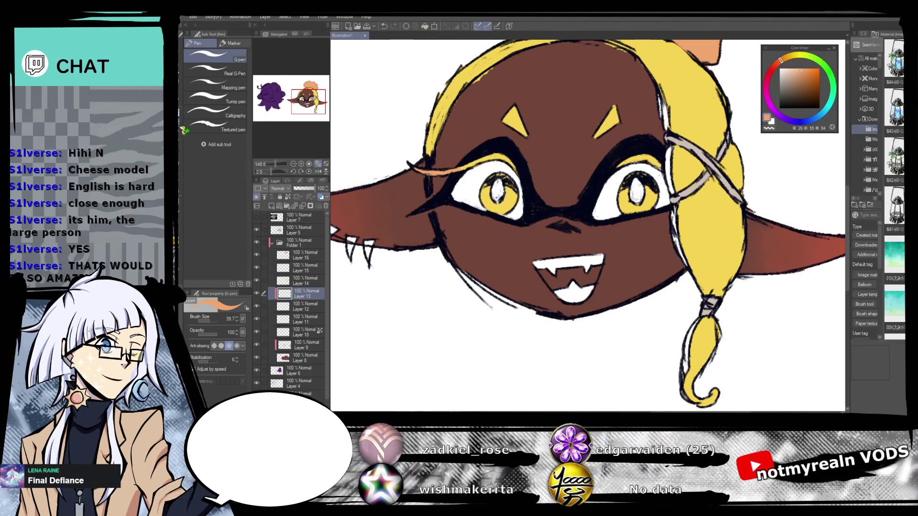
# Try to blend the eyelash's orange end into the yellow with the Textured blender and the Wet bleed blender.
pyautogui.click(183, 192)
pyautogui.click(215, 71)
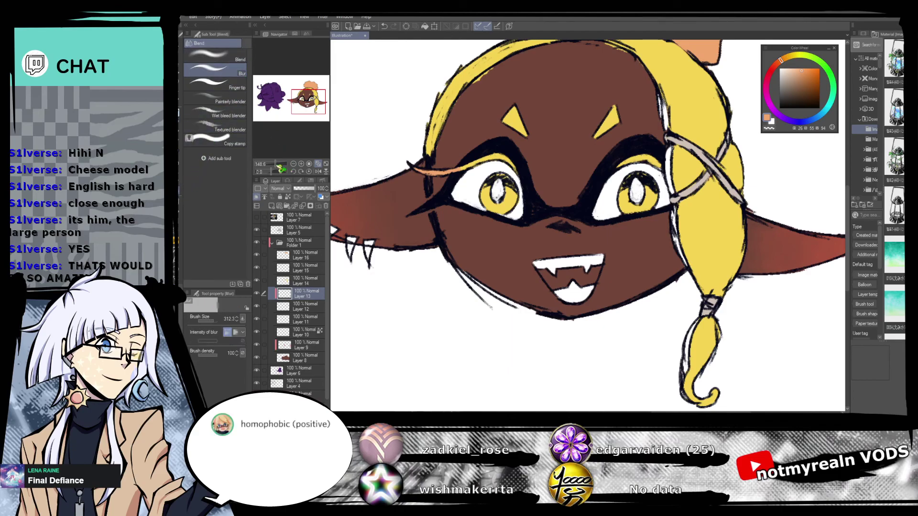
pyautogui.moveTo(274, 164); pyautogui.dragTo(284, 170)
pyautogui.click(243, 126)
pyautogui.moveTo(356, 115); pyautogui.dragTo(466, 142)
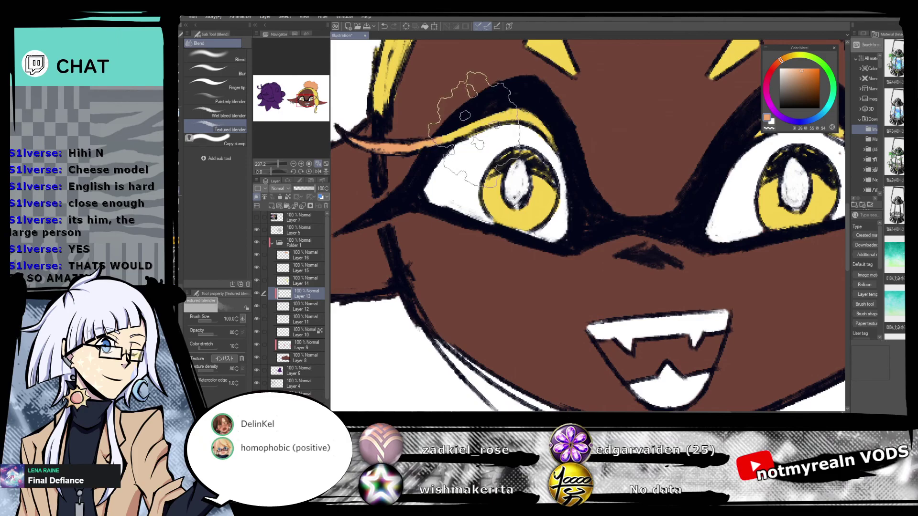
pyautogui.click(246, 115)
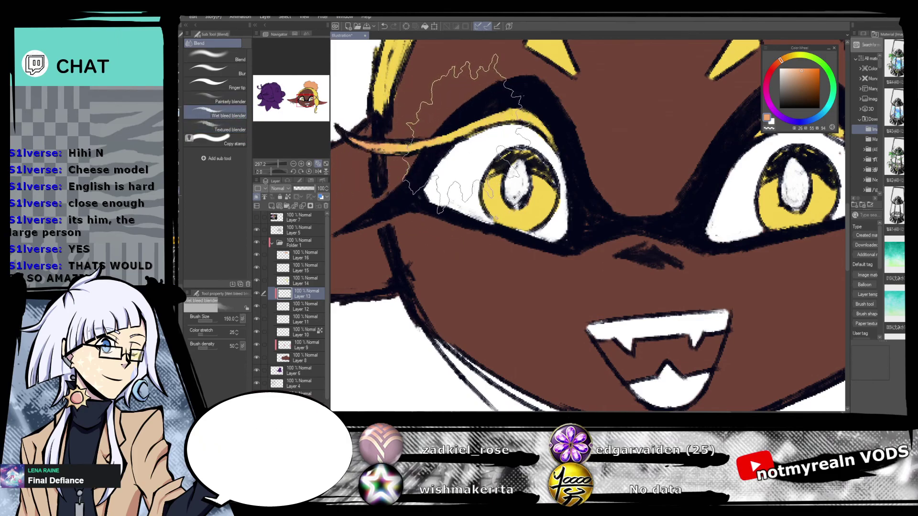
# Repaint the eyelash's outer end orange with the Mapping pen and soften its transition with Blur at brush size 52.6.
pyautogui.press('p')
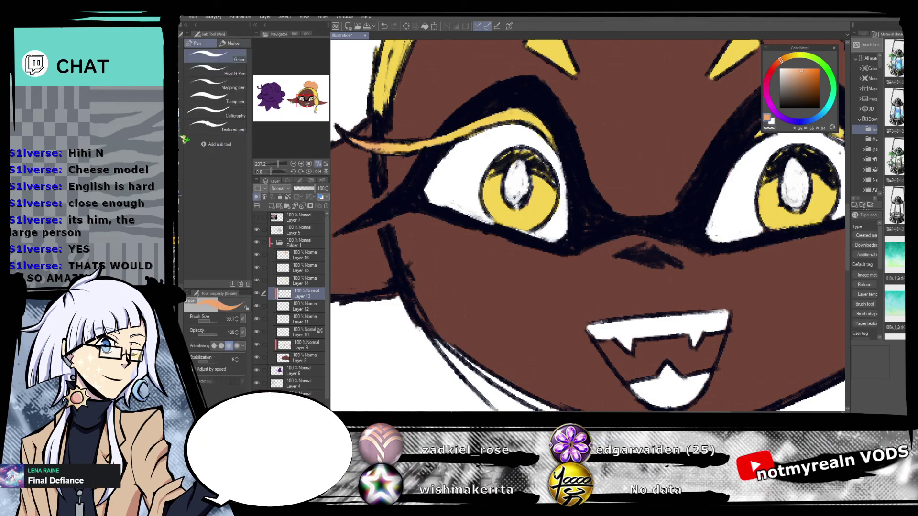
pyautogui.press('p')
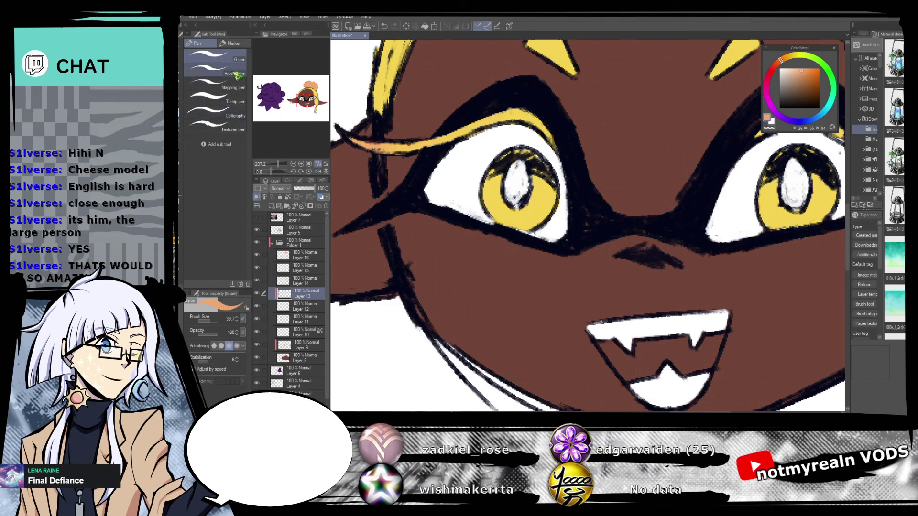
pyautogui.moveTo(386, 145)
pyautogui.mouseDown()
pyautogui.moveTo(433, 139)
pyautogui.moveTo(355, 154)
pyautogui.mouseUp()
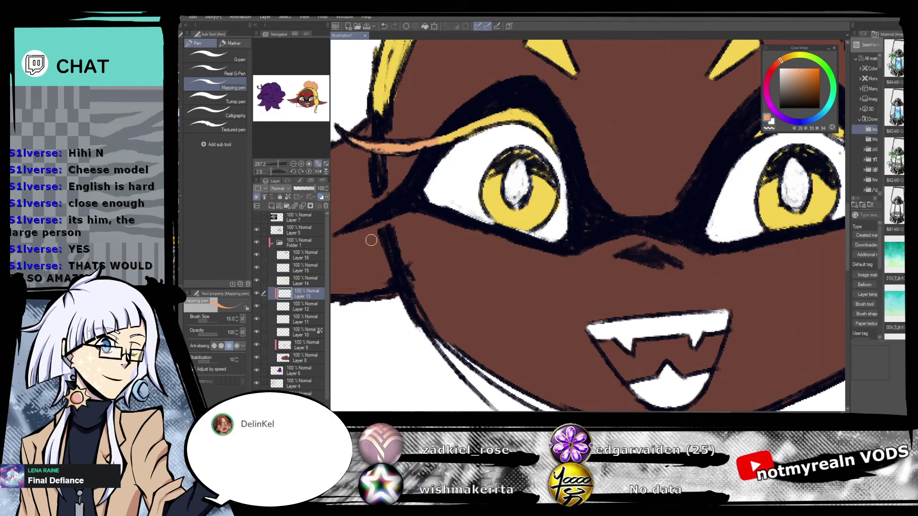
pyautogui.press('j')
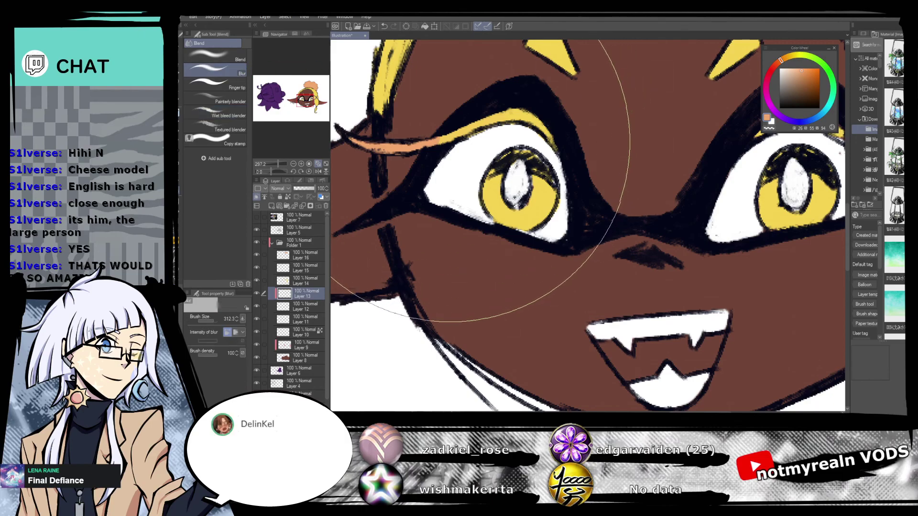
pyautogui.moveTo(214, 321); pyautogui.dragTo(211, 323)
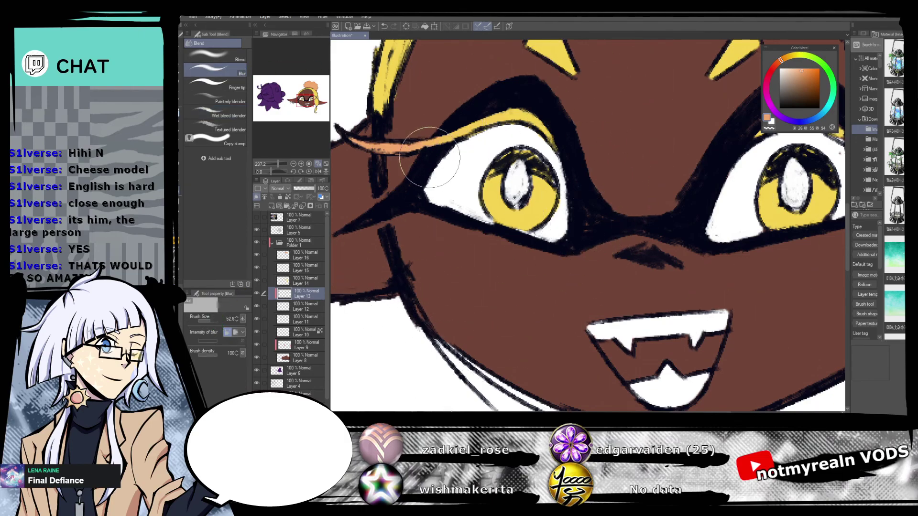
# Show the reference image, add a new layer at the top of the head folder and set the drawing colour to light blue.
pyautogui.moveTo(279, 165); pyautogui.dragTo(270, 172)
pyautogui.moveTo(675, 344); pyautogui.dragTo(609, 315)
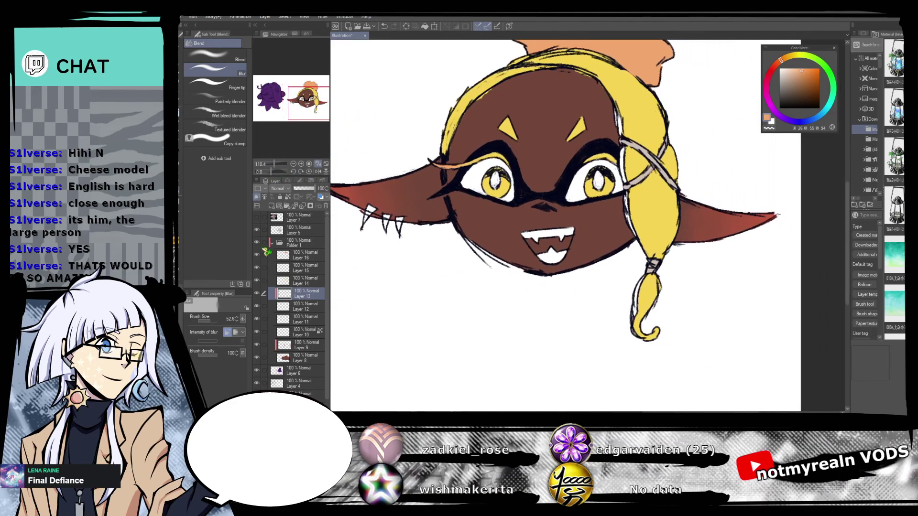
pyautogui.click(257, 217)
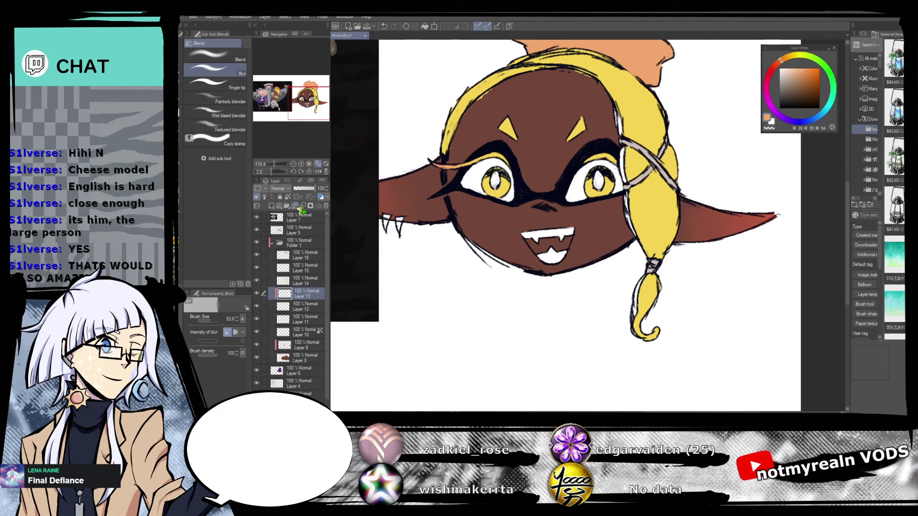
pyautogui.click(272, 206)
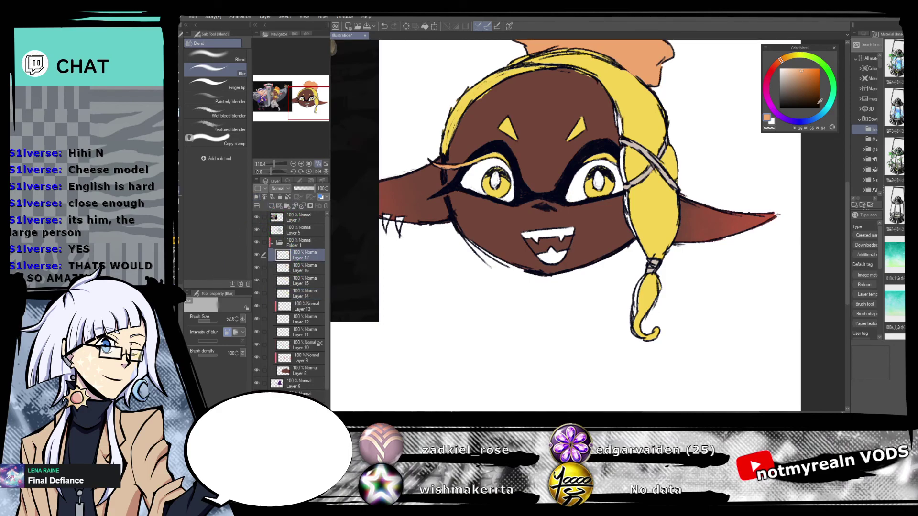
pyautogui.moveTo(825, 121); pyautogui.dragTo(810, 120)
pyautogui.moveTo(797, 69); pyautogui.dragTo(798, 70)
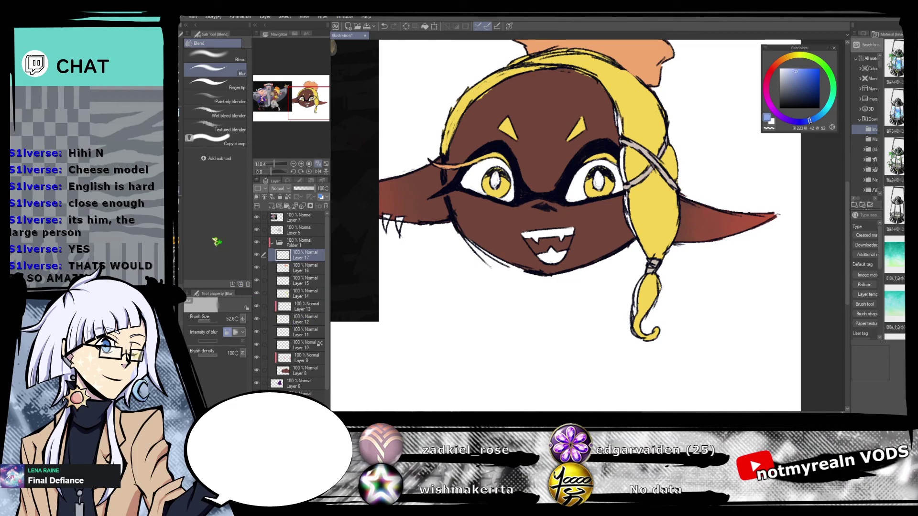
# Add a layer above Layer 9 and fill the inside of Frye's mouth around the teeth light blue with the Mapping pen.
pyautogui.press('p')
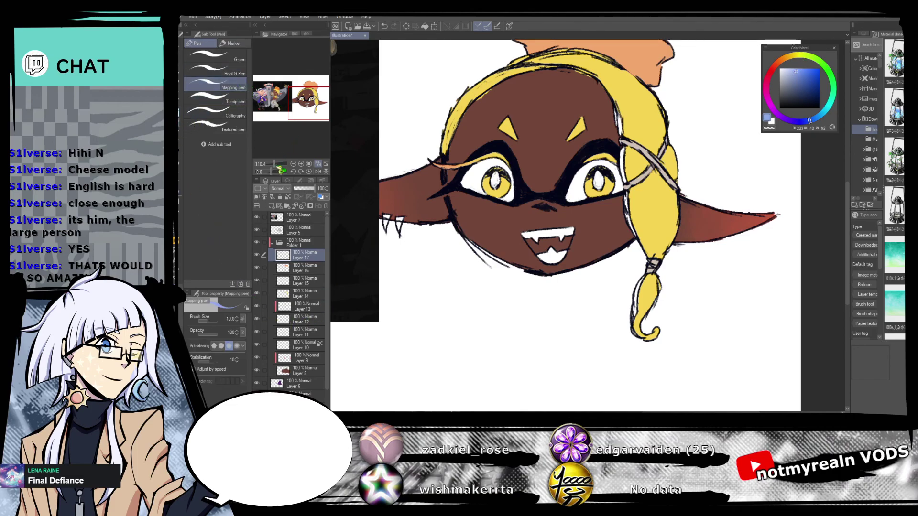
pyautogui.scroll(5, 557, 204)
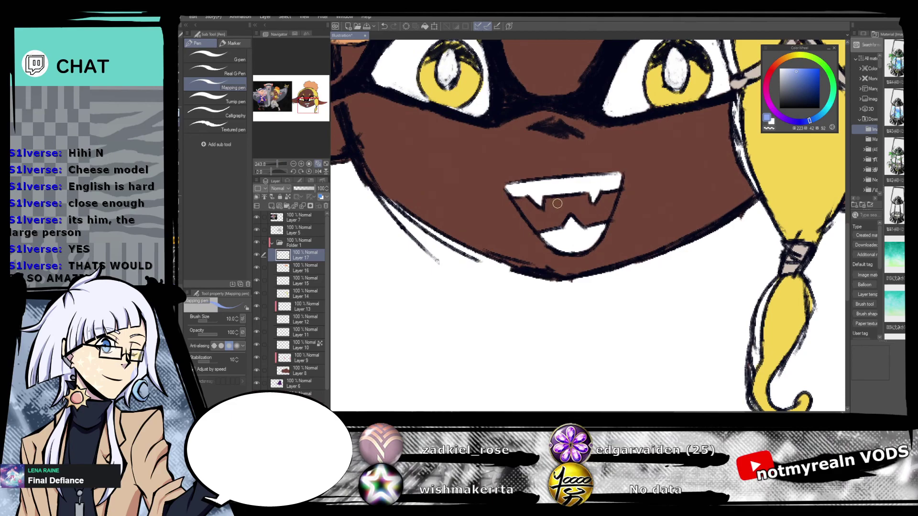
pyautogui.click(307, 364)
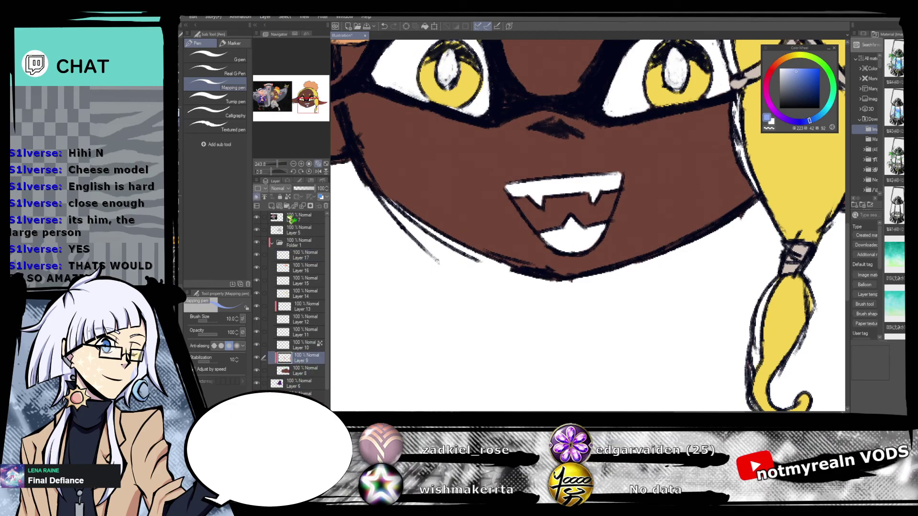
pyautogui.click(272, 207)
pyautogui.moveTo(518, 196)
pyautogui.mouseDown()
pyautogui.moveTo(534, 224)
pyautogui.moveTo(557, 203)
pyautogui.moveTo(575, 235)
pyautogui.moveTo(585, 210)
pyautogui.moveTo(598, 206)
pyautogui.moveTo(602, 223)
pyautogui.mouseUp()
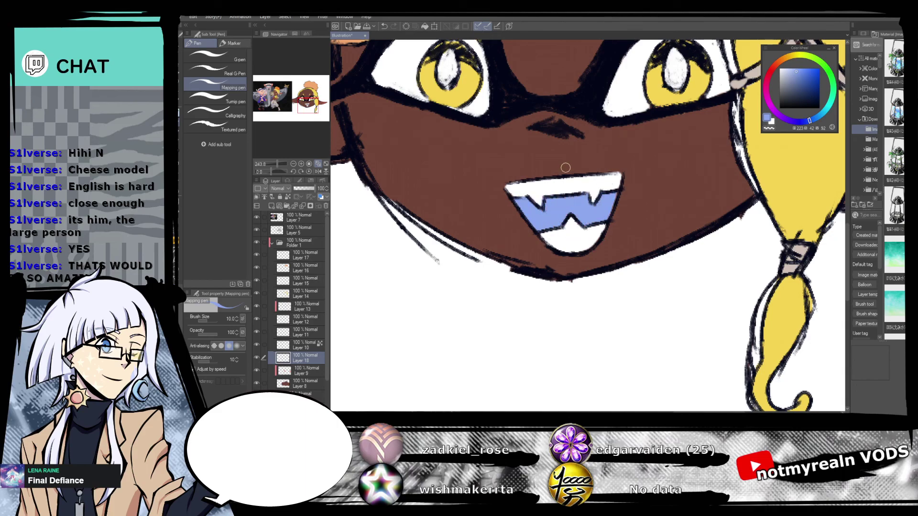
# Fit the whole canvas in view and check what Layer 10 contains by toggling its visibility.
pyautogui.click(318, 164)
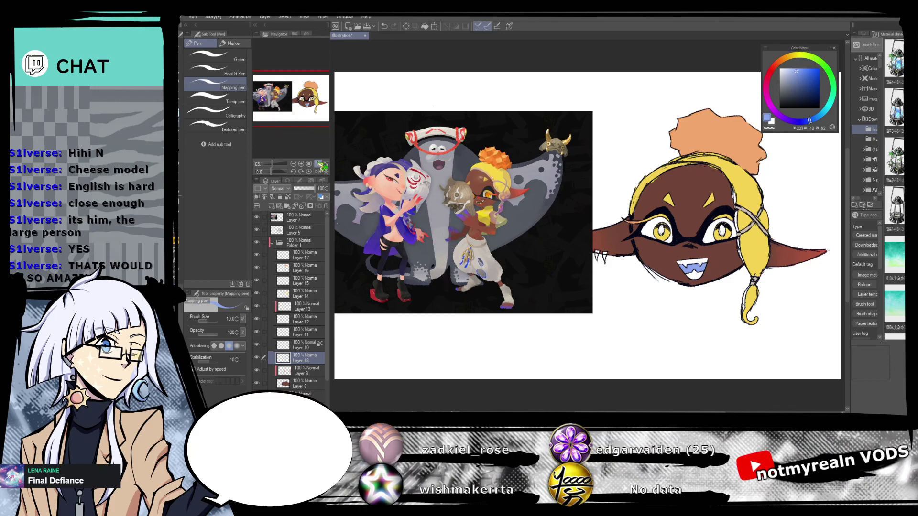
pyautogui.click(301, 345)
pyautogui.click(258, 345)
pyautogui.click(257, 345)
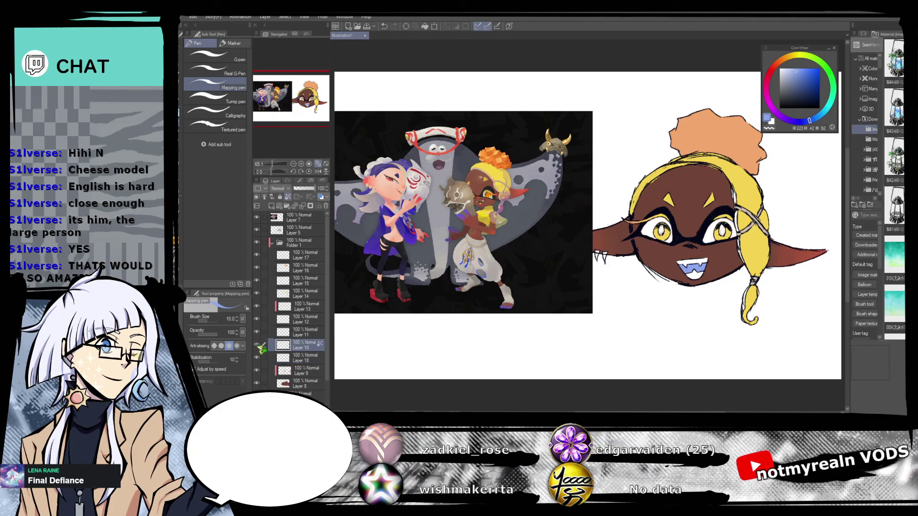
# Lock Layer 11's transparent pixels and recolour both irises a darker golden yellow (H 43, S 70, V 87) with the Turnip pen.
pyautogui.click(287, 332)
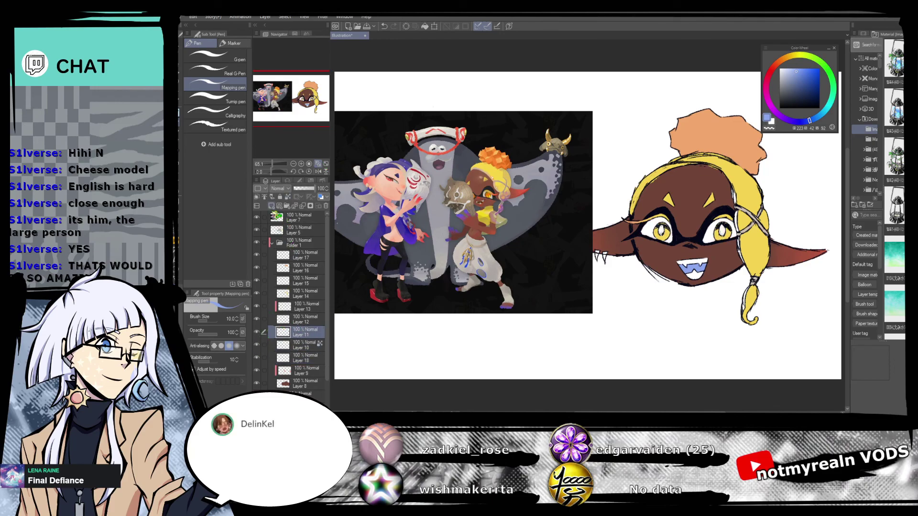
pyautogui.click(257, 196)
pyautogui.click(257, 197)
pyautogui.moveTo(797, 55); pyautogui.dragTo(784, 58)
pyautogui.click(802, 72)
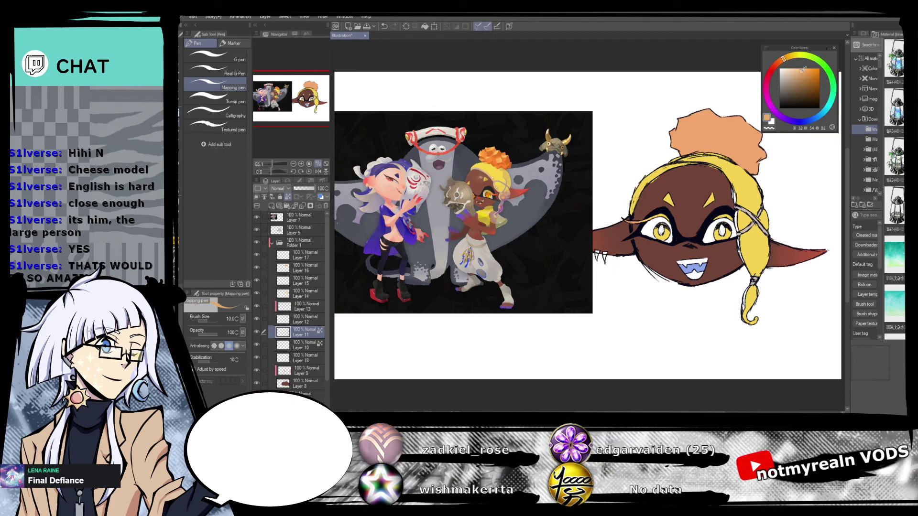
pyautogui.click(789, 58)
pyautogui.click(797, 68)
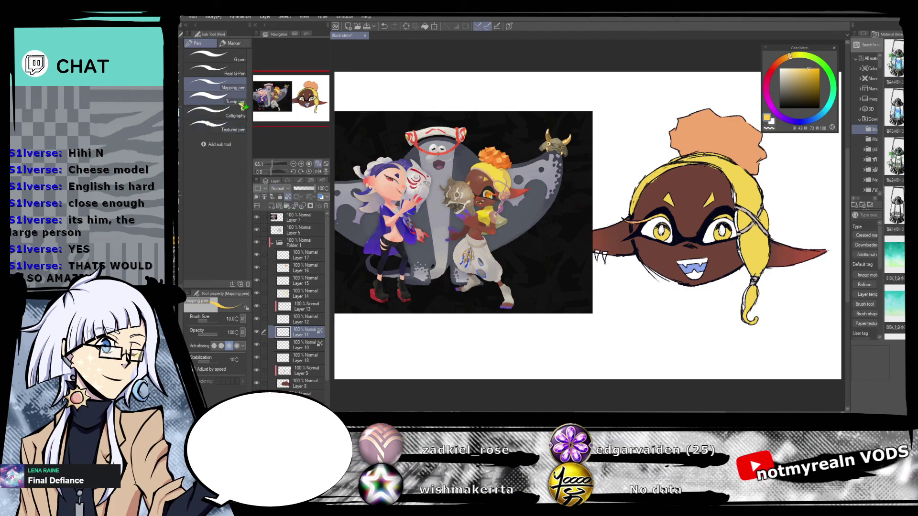
pyautogui.click(215, 98)
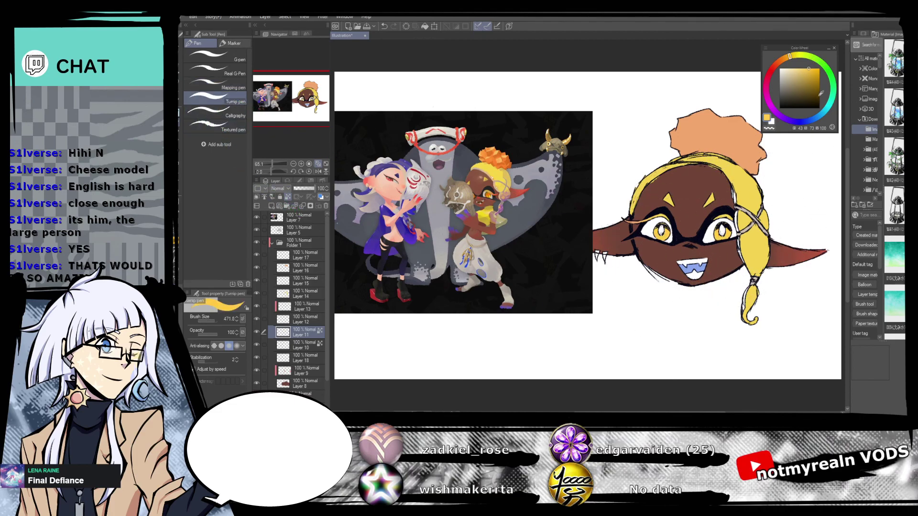
pyautogui.click(811, 73)
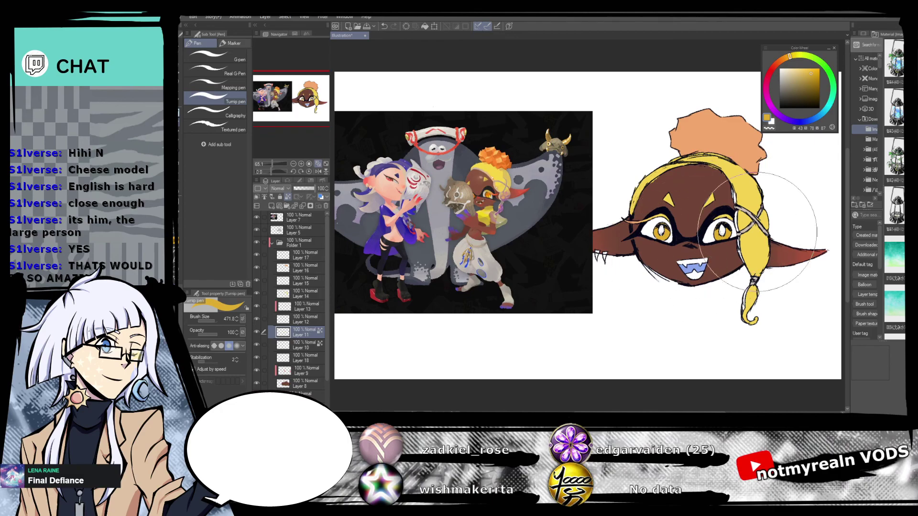
pyautogui.moveTo(811, 70); pyautogui.dragTo(809, 68)
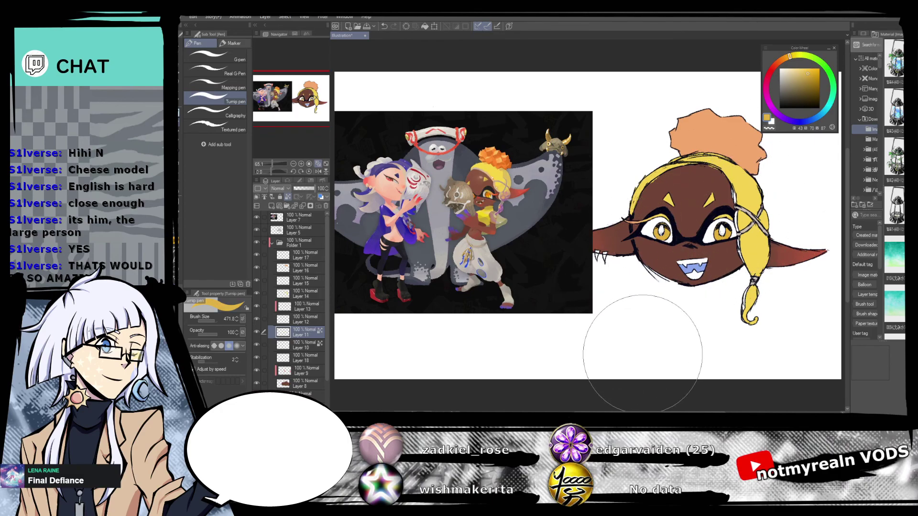
# Collapse the head folder, preview the head over the purple background and white face pattern, and hide both background layers again.
pyautogui.click(272, 243)
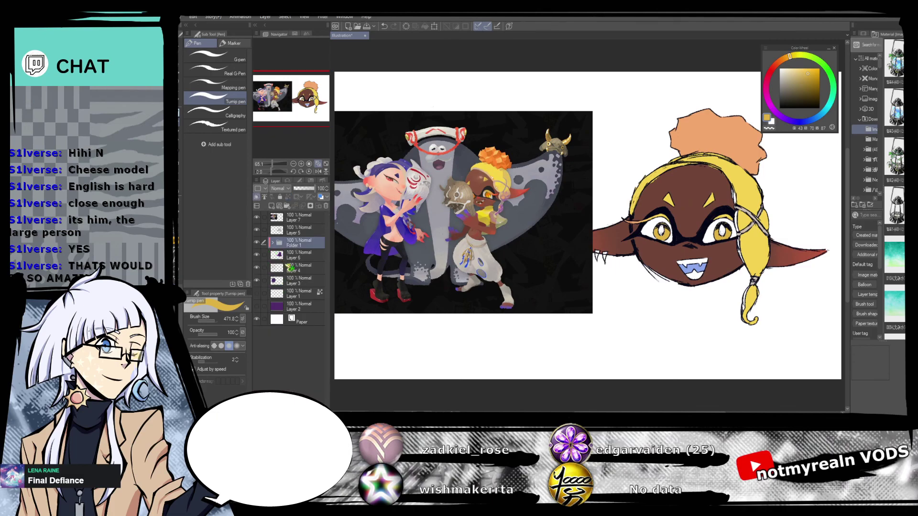
pyautogui.click(258, 307)
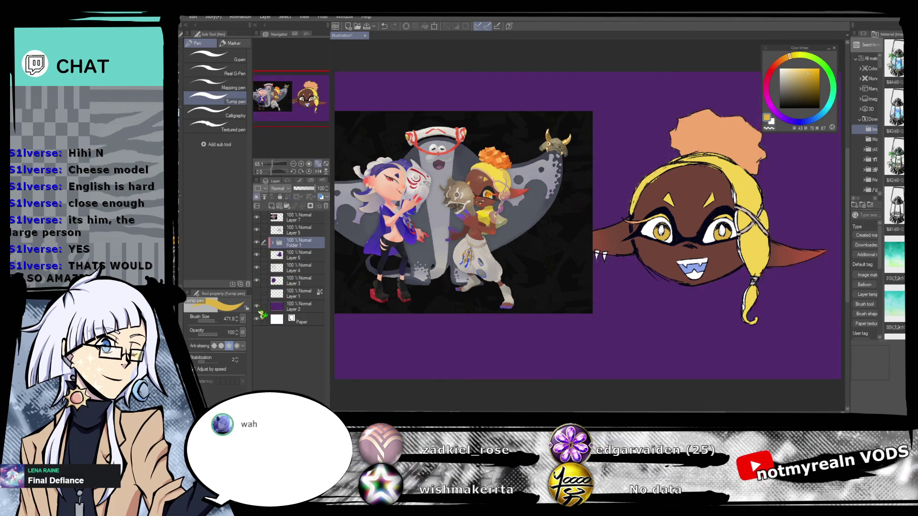
pyautogui.click(257, 294)
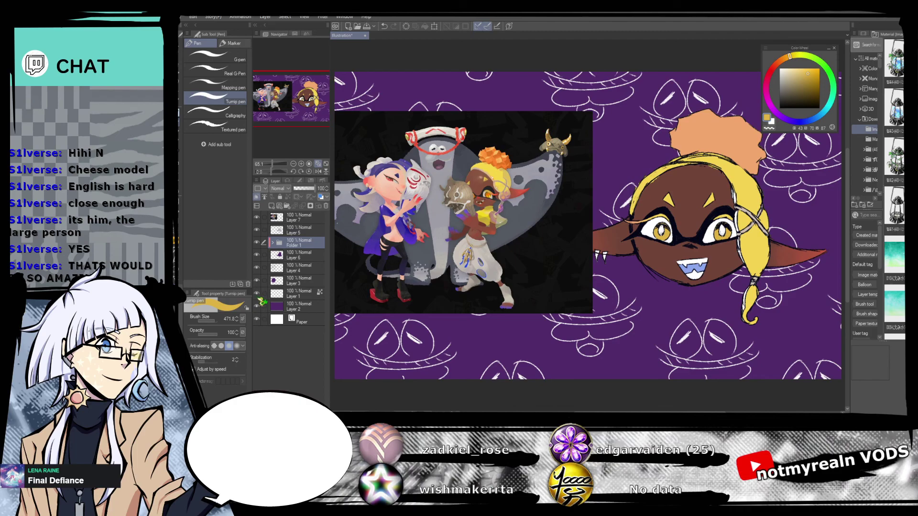
pyautogui.click(258, 295)
pyautogui.click(257, 306)
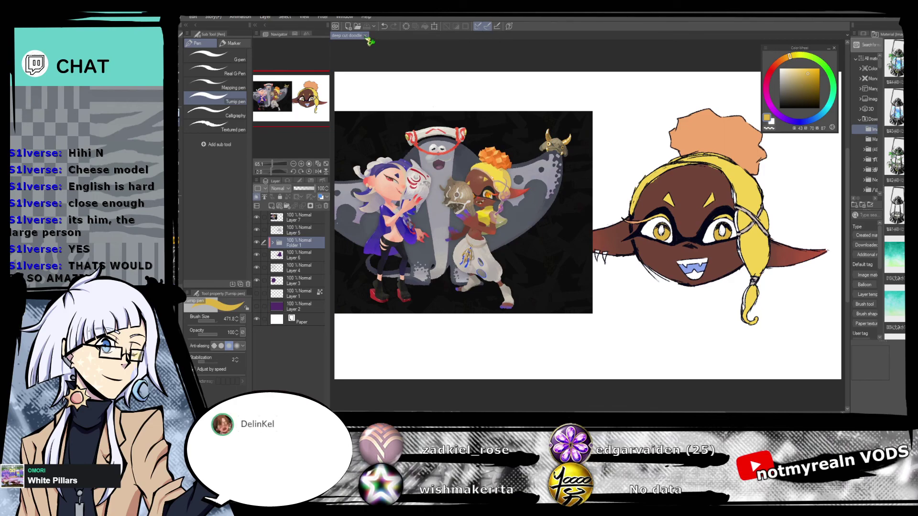
# Hide the reference image covering the purple head.
pyautogui.click(257, 218)
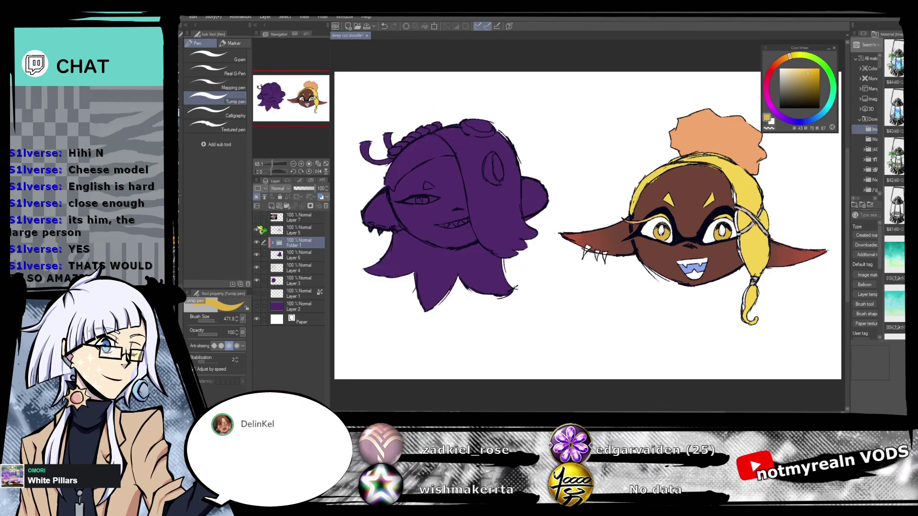